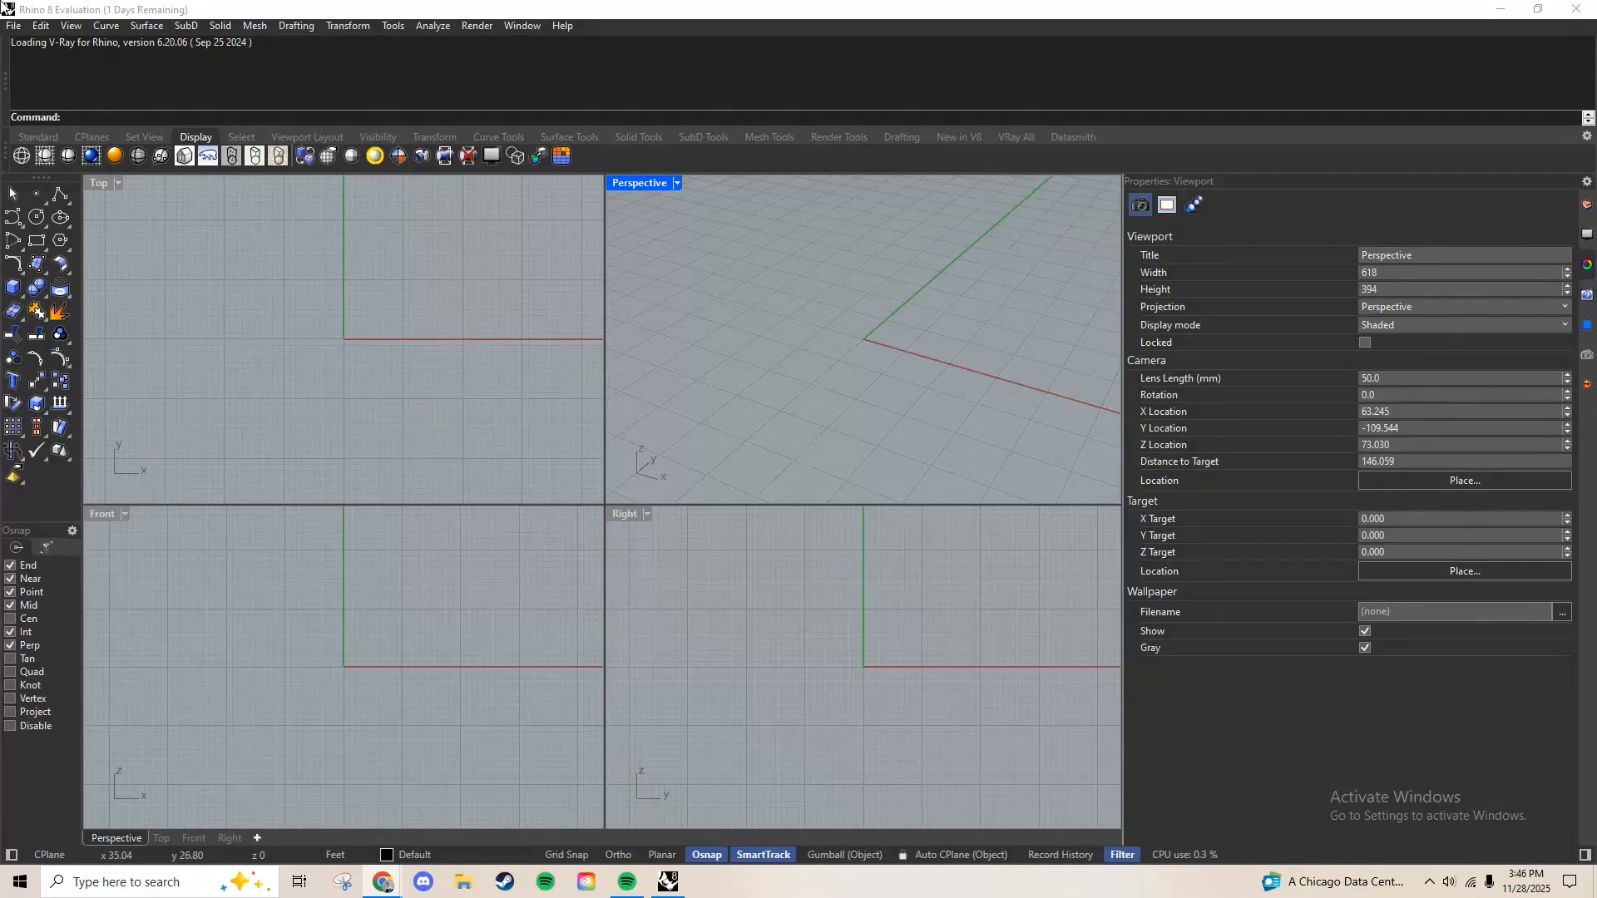
Open the existing model file Farnsworth_Demo from the Rhino Files folder
{"action": "left_click", "coordinate": [43, 25]}
{"action": "mouse_move", "coordinate": [13, 25]}
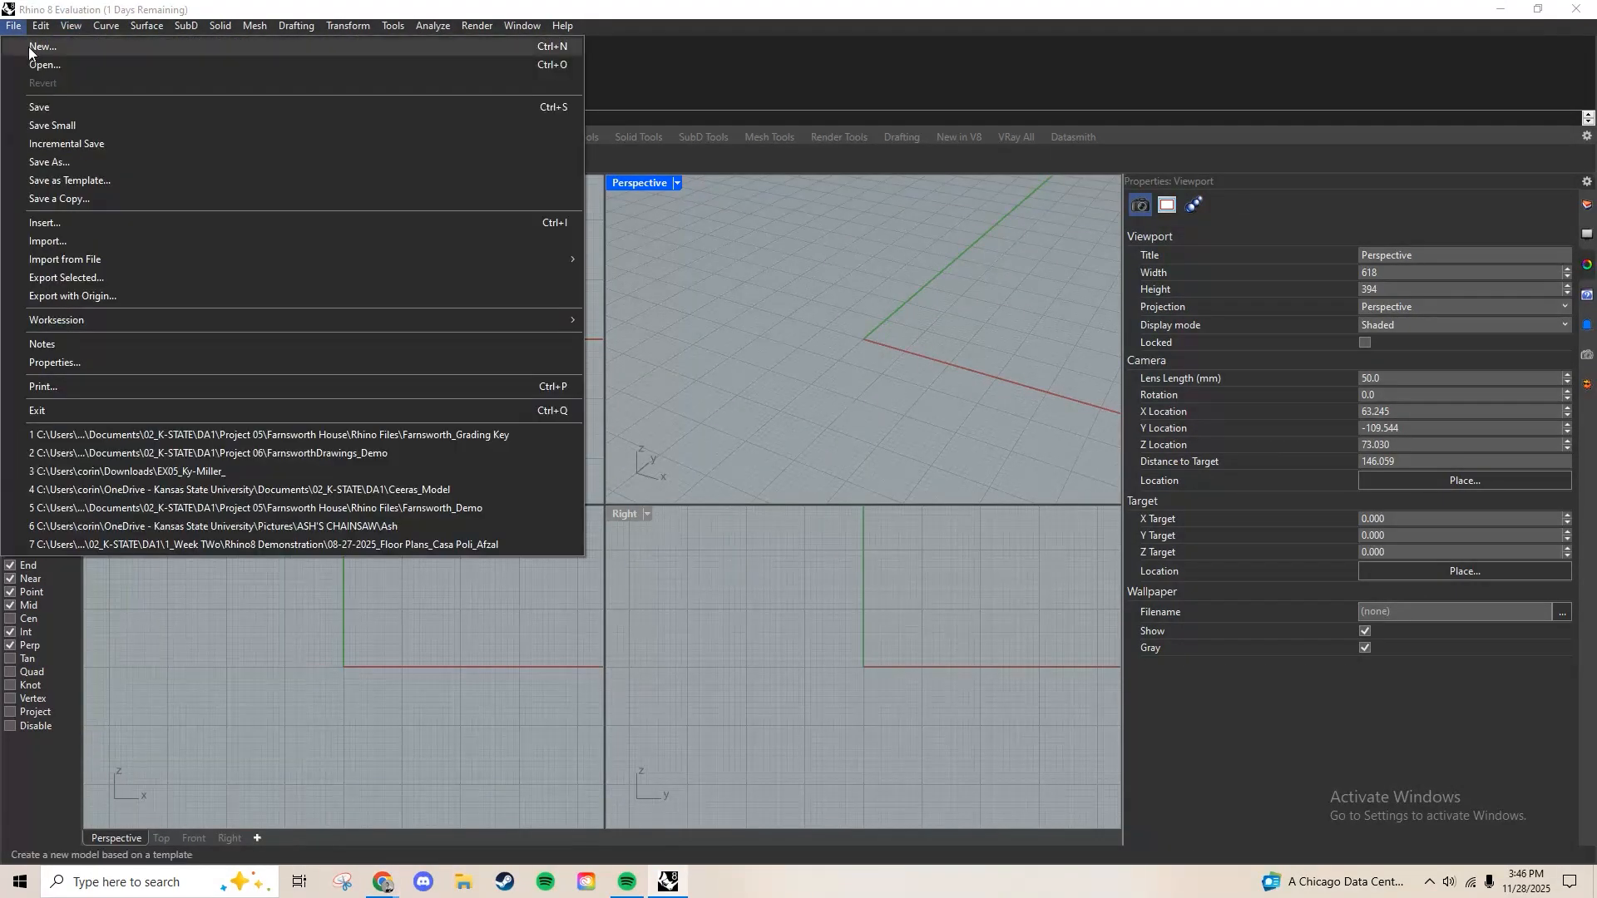
{"action": "left_click", "coordinate": [28, 65]}
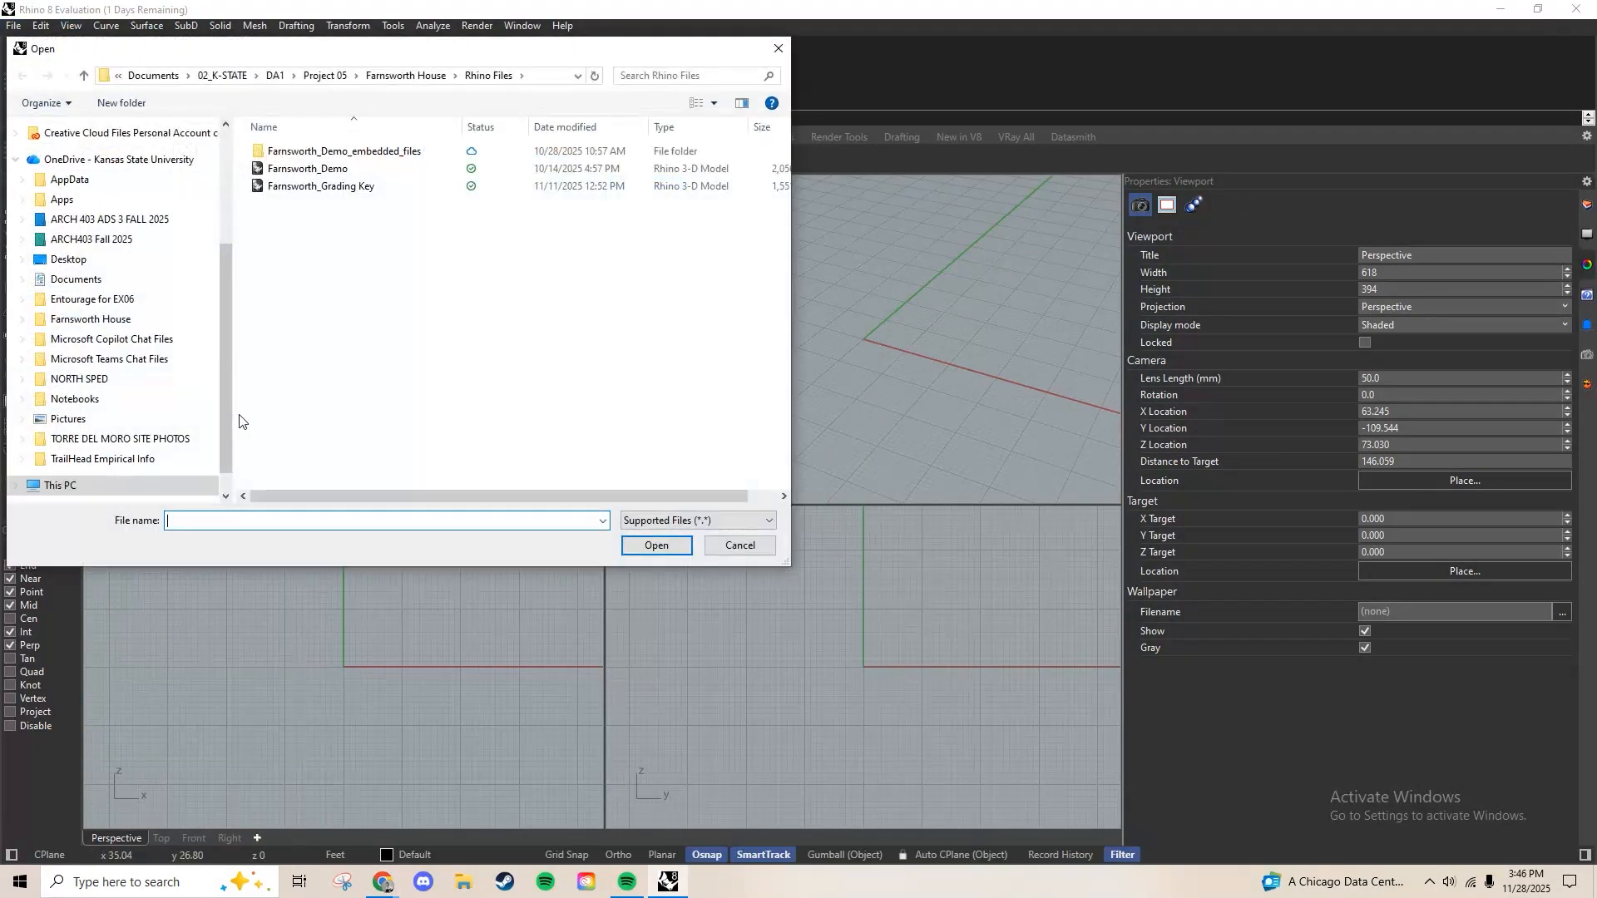
{"action": "double_click", "coordinate": [338, 170]}
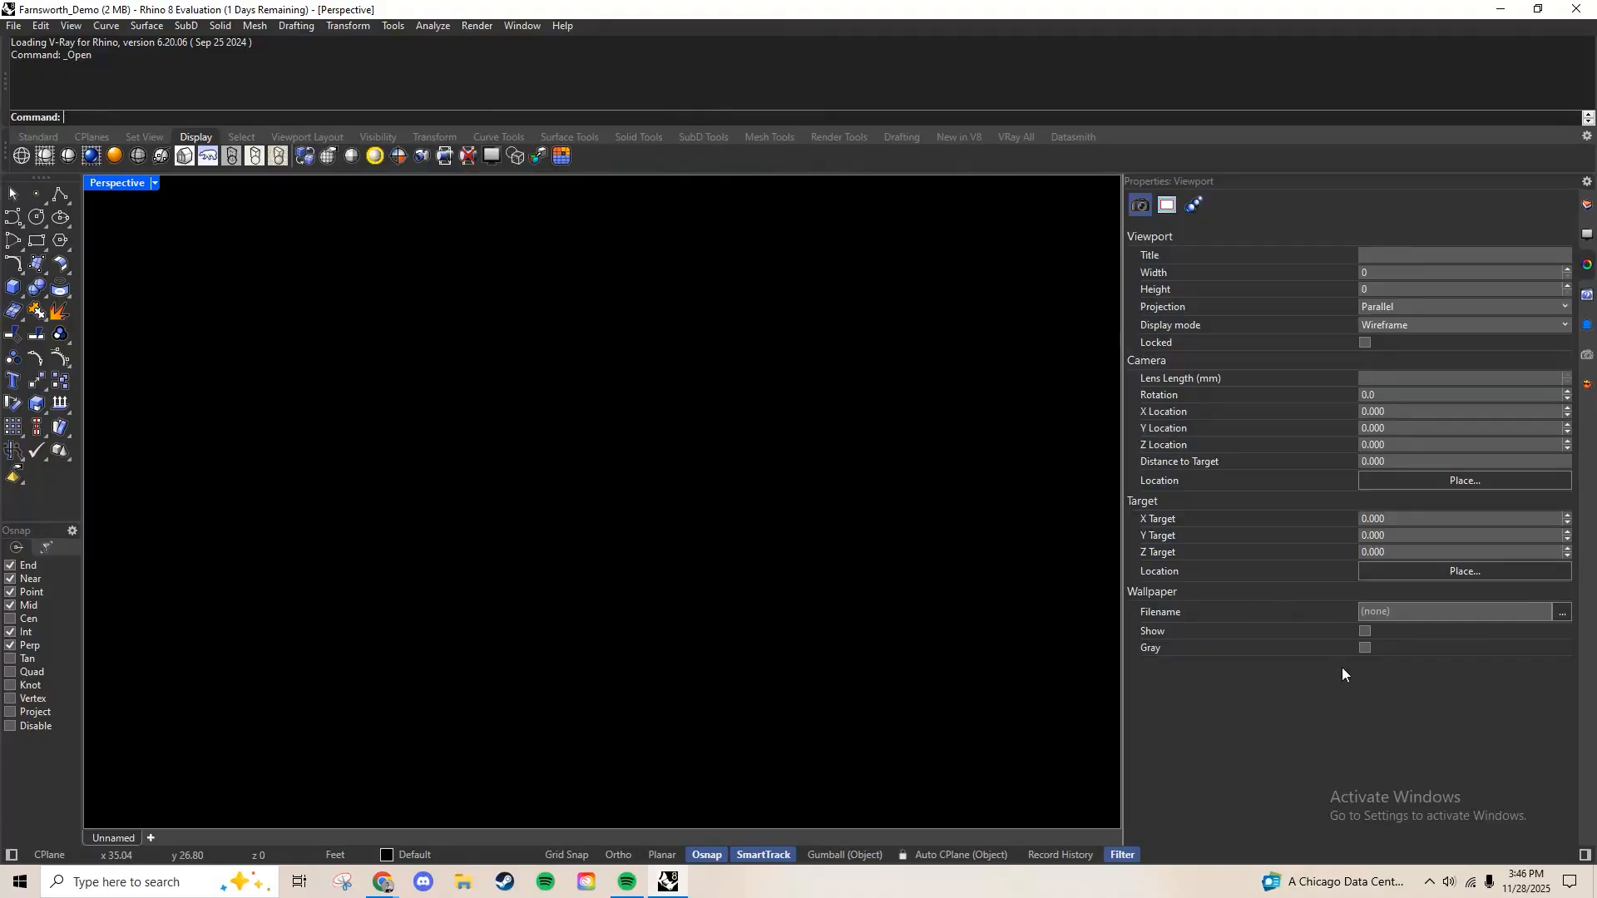
{"action": "scroll", "coordinate": [682, 520], "scroll_direction": "down", "scroll_amount": 3}
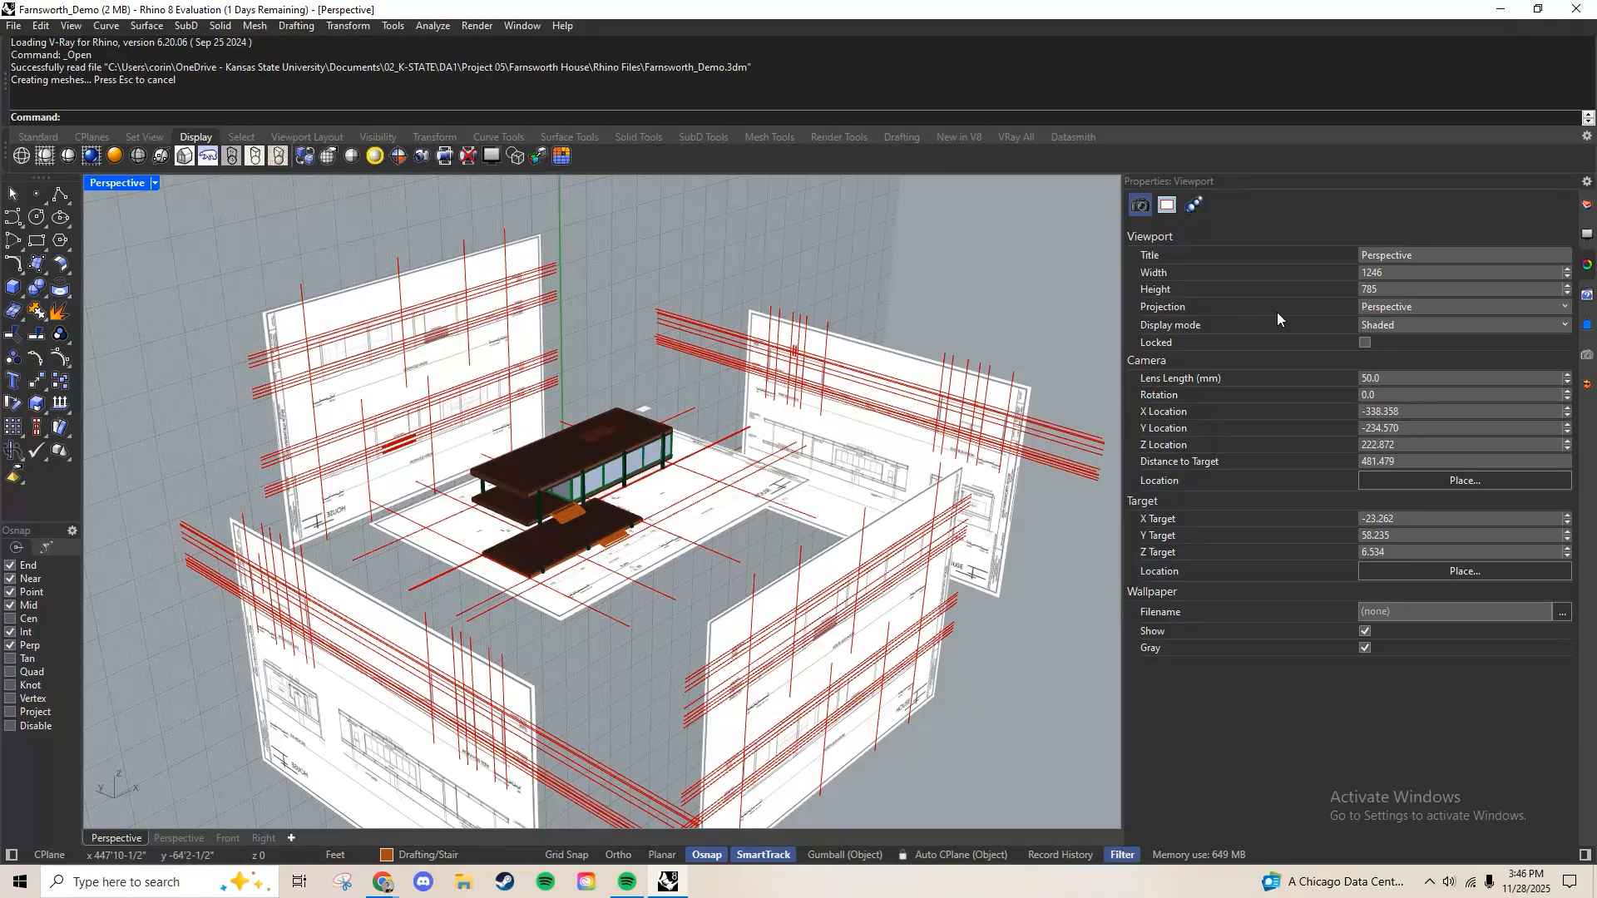
Hide and lock the Photo layer that holds the photo references and draft lines
{"action": "left_click", "coordinate": [1587, 205]}
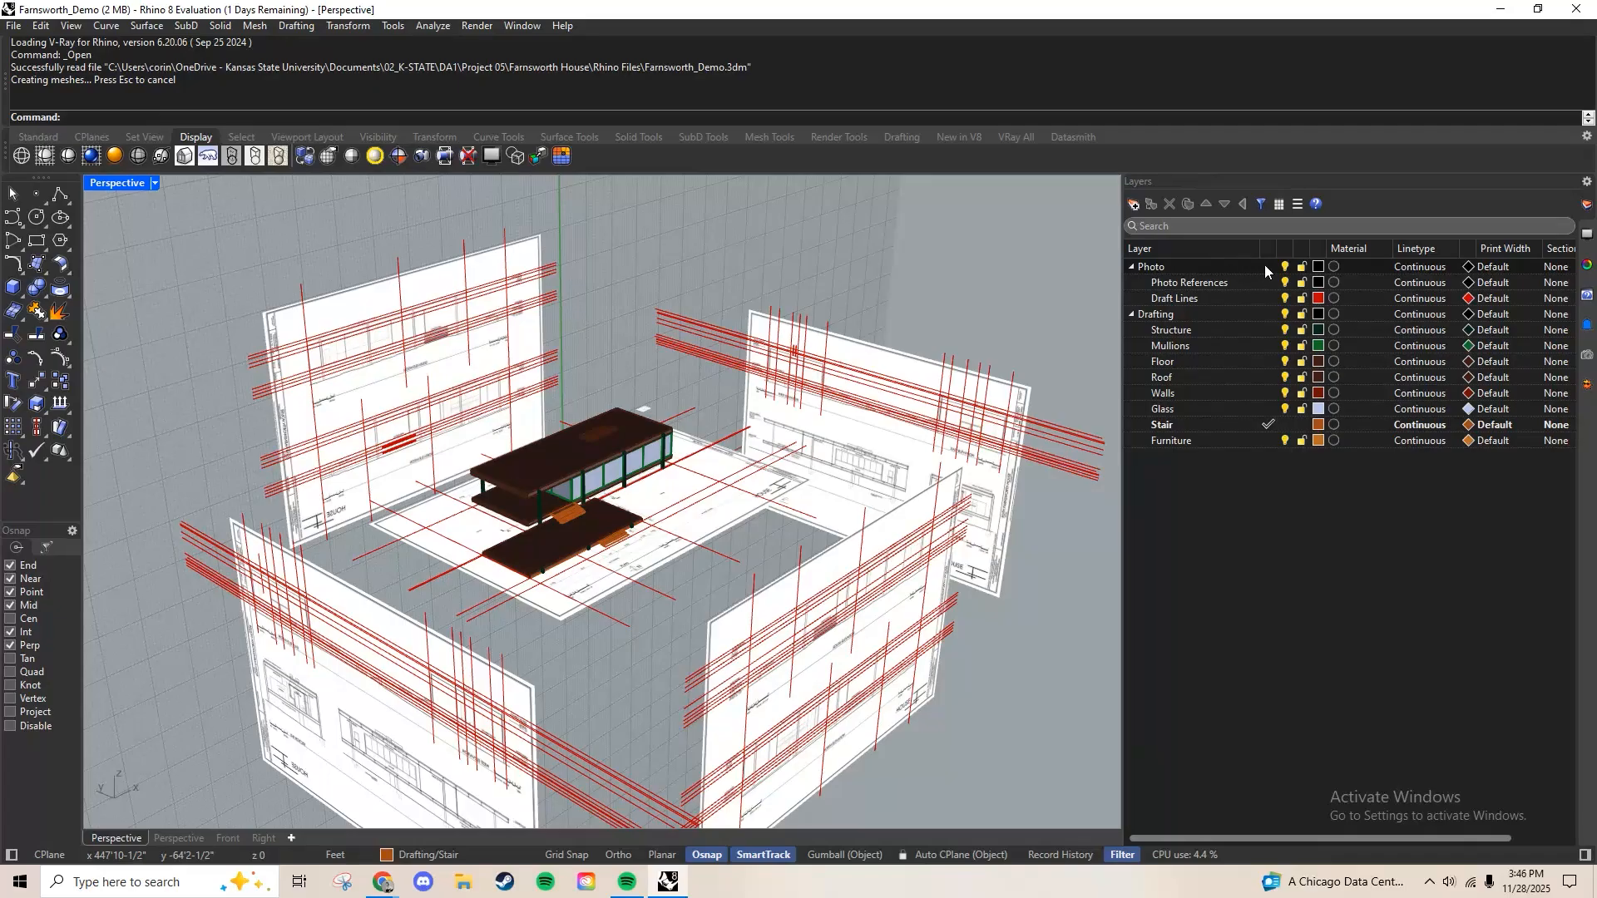
{"action": "left_click", "coordinate": [1286, 267]}
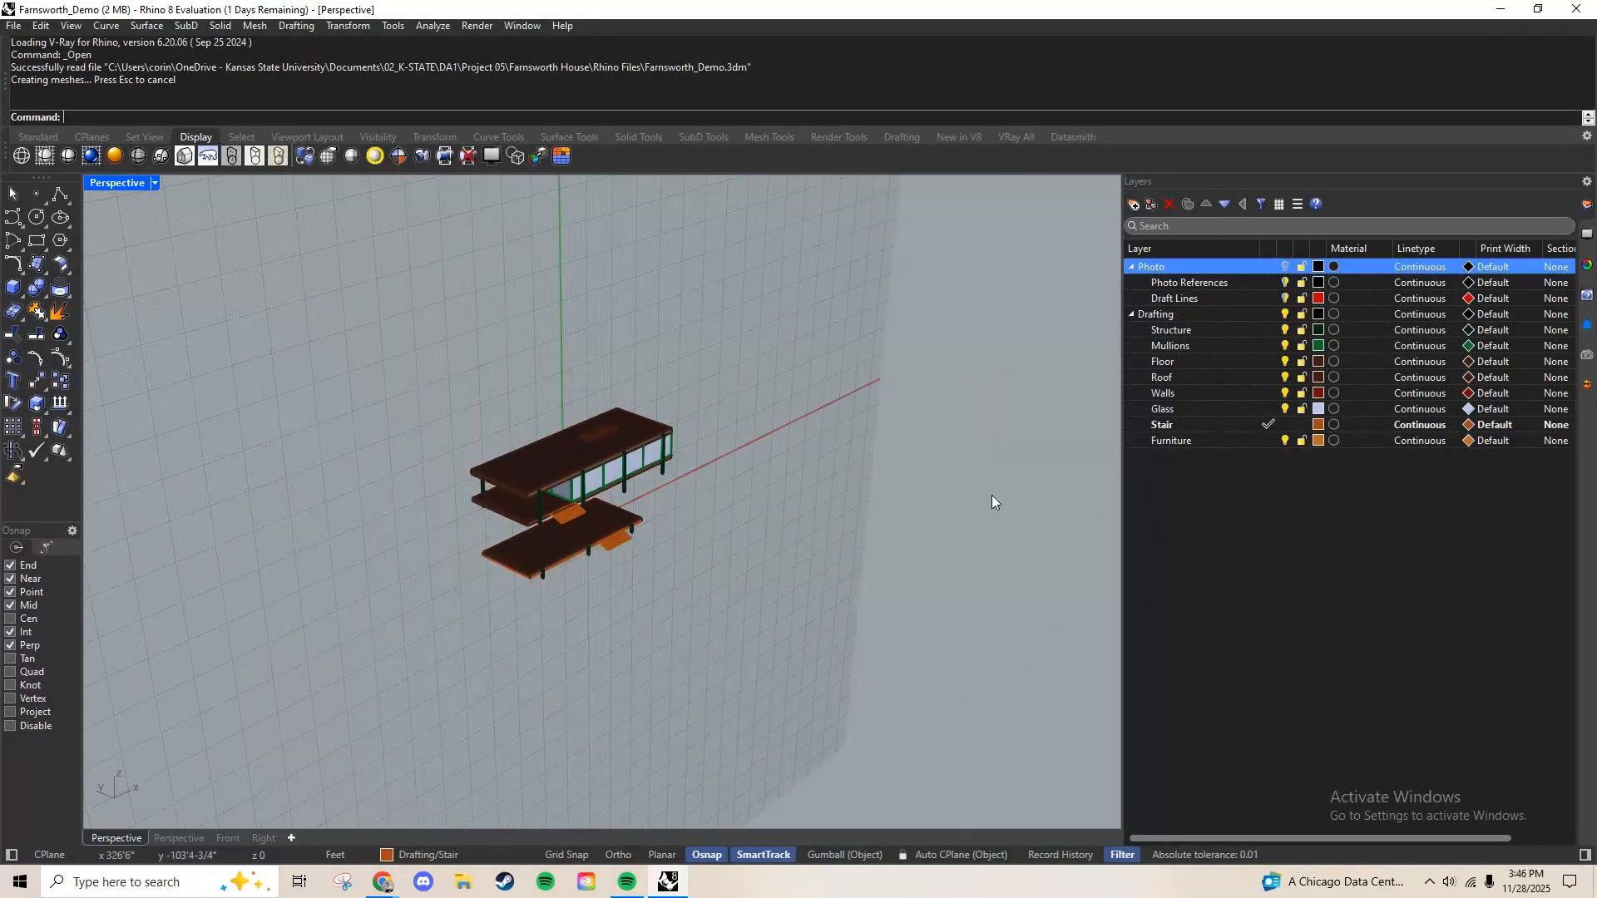
{"action": "left_click", "coordinate": [1302, 268]}
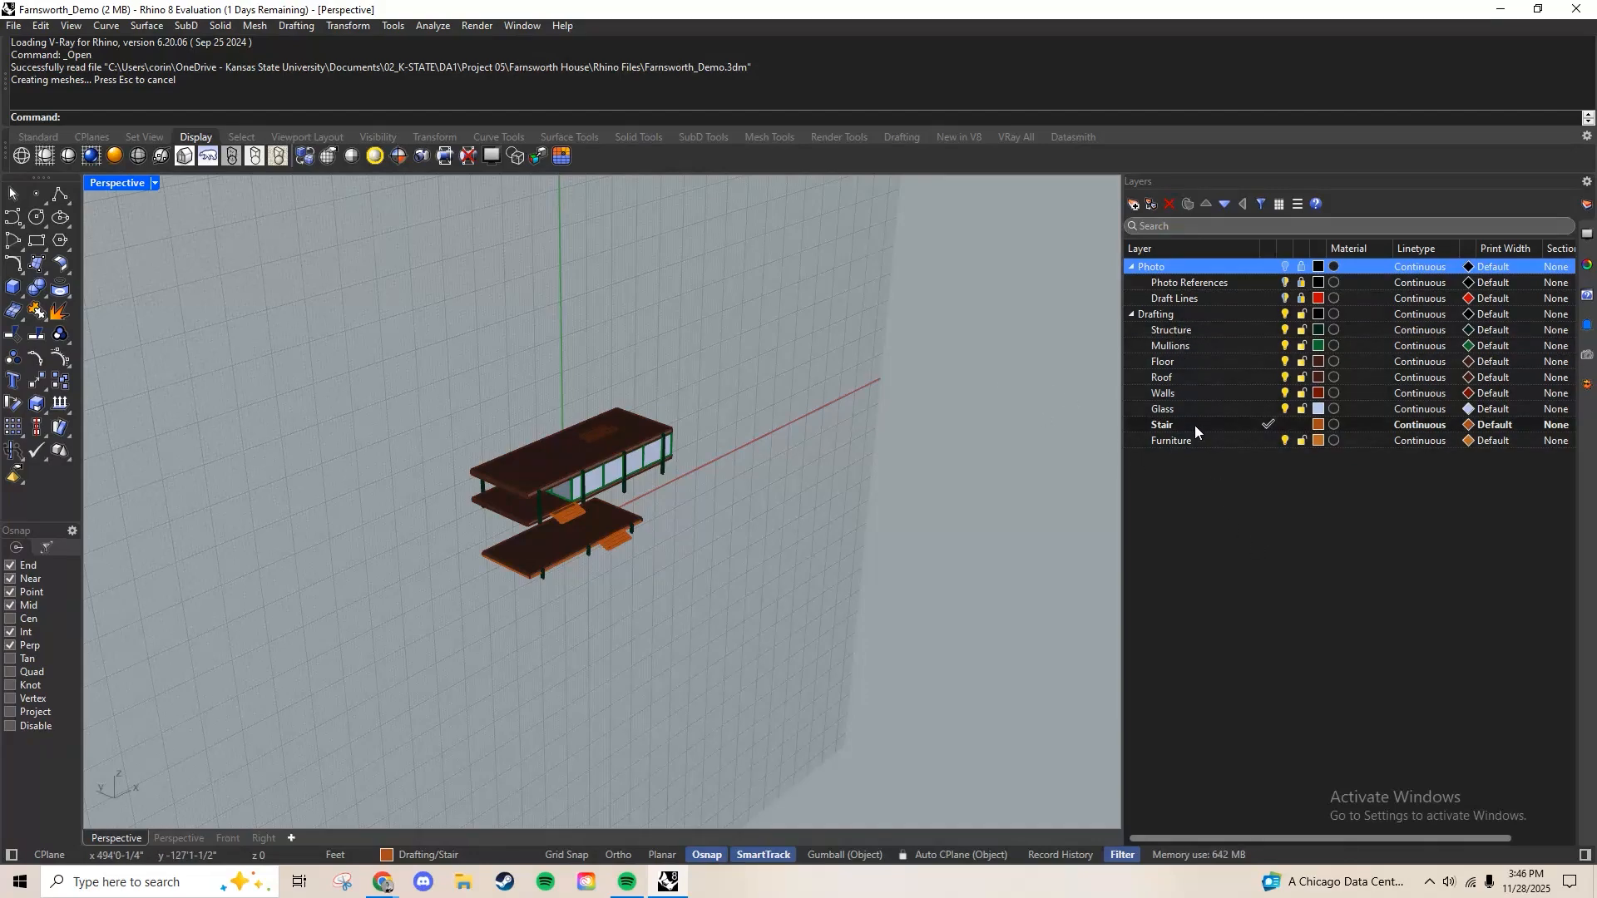
{"action": "left_click", "coordinate": [1202, 457]}
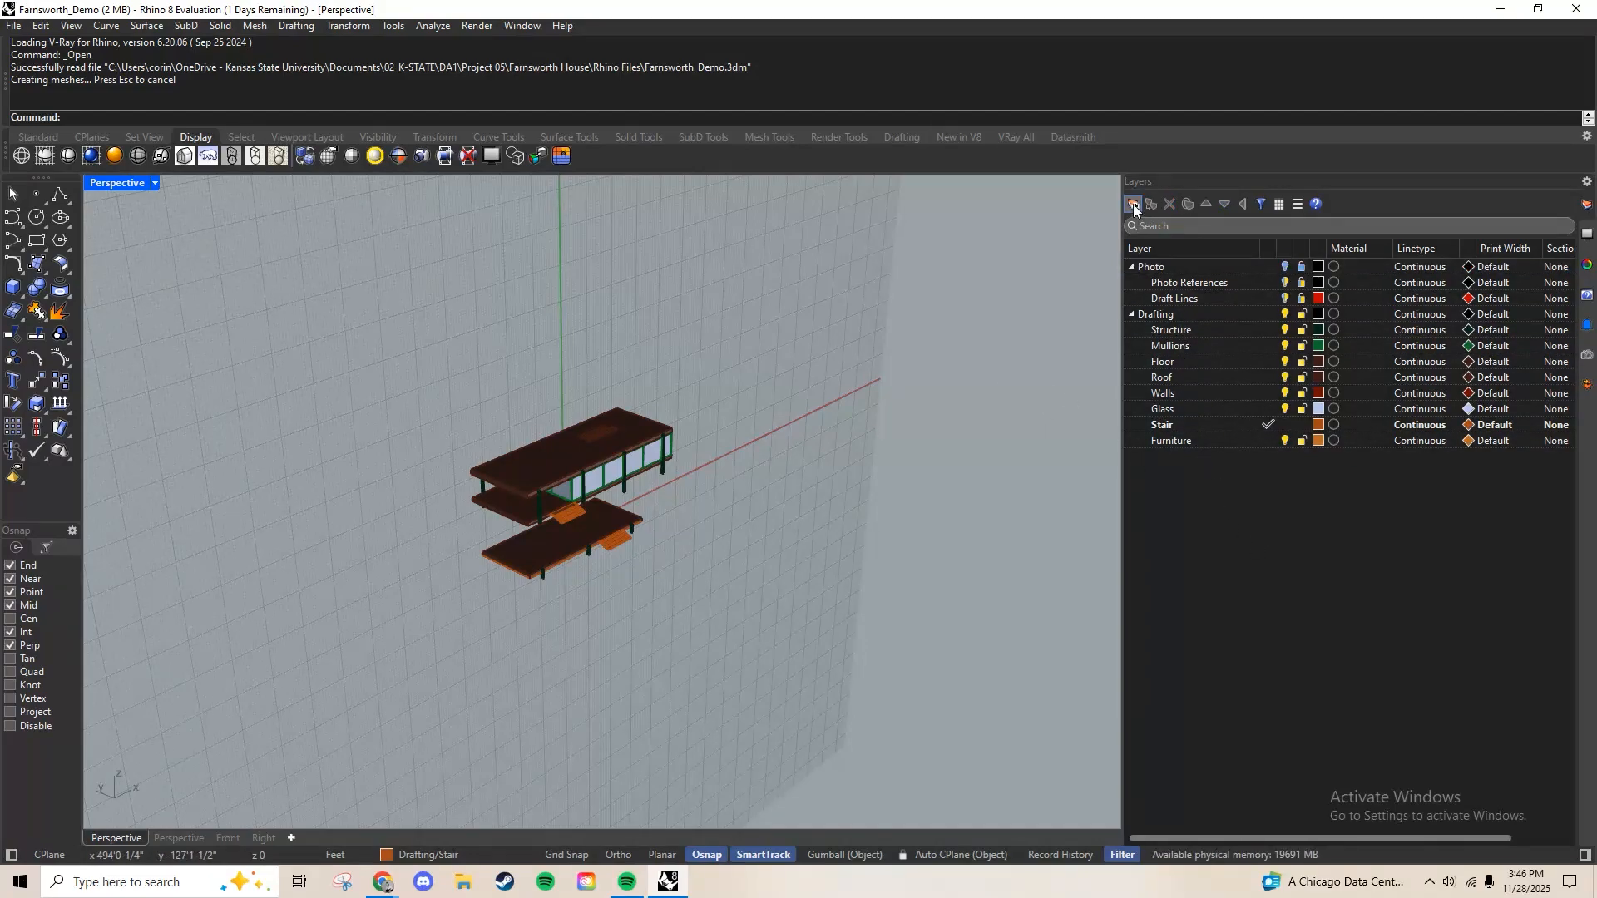
Create a new top-level layer named Camera and make it the current layer
{"action": "left_click", "coordinate": [1132, 314]}
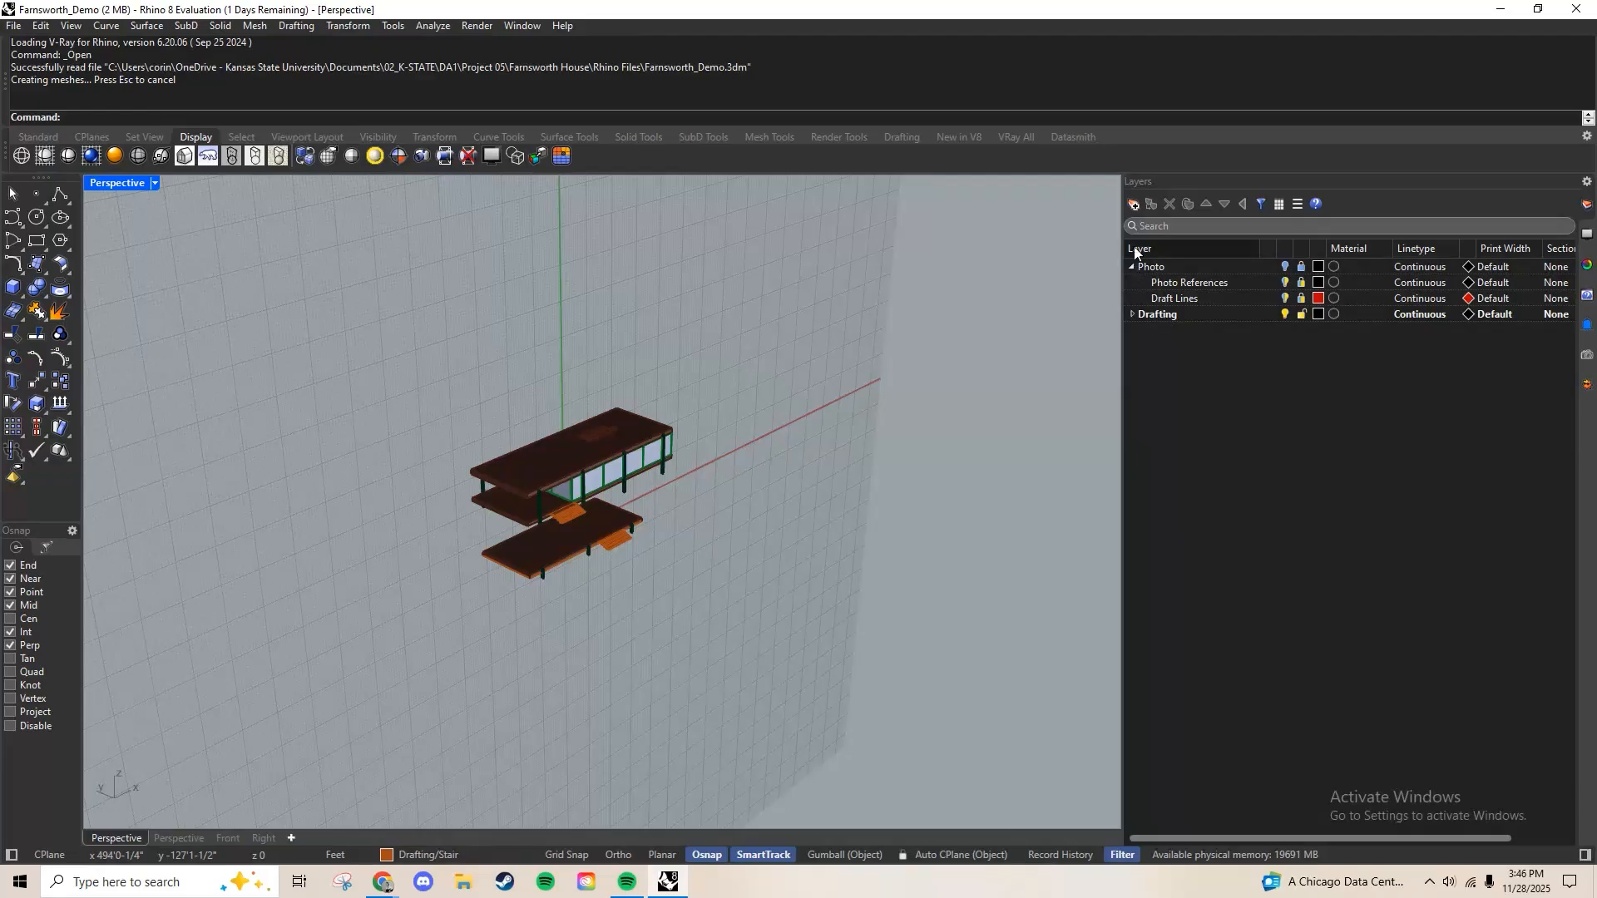
{"action": "left_click", "coordinate": [1133, 205]}
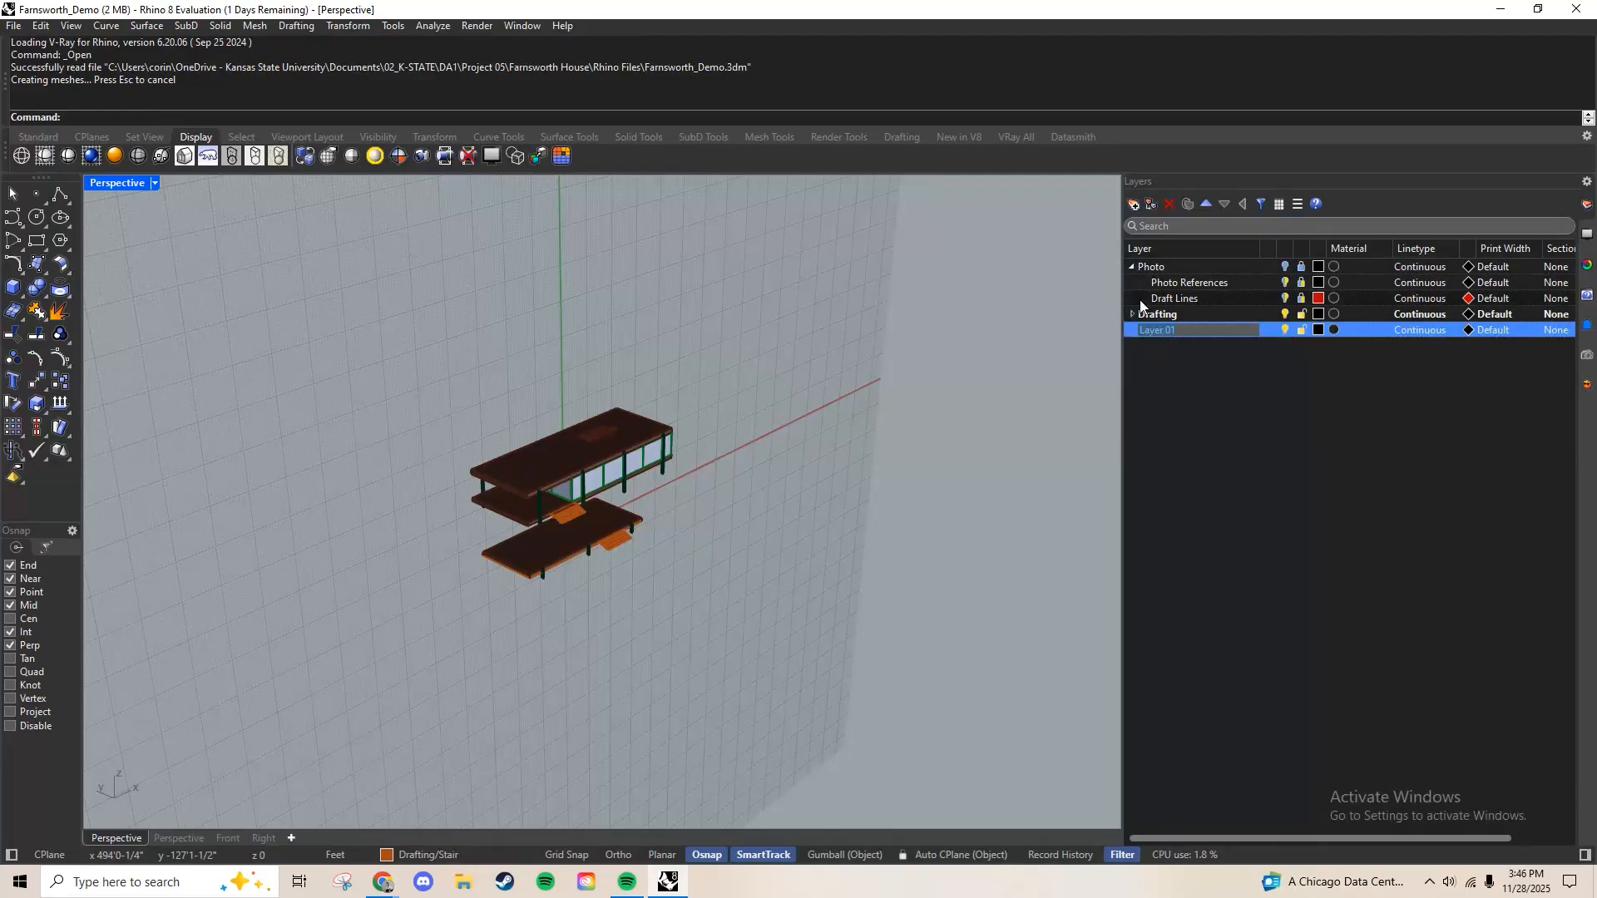
{"action": "type", "text": "Camera"}
{"action": "key", "text": "Return"}
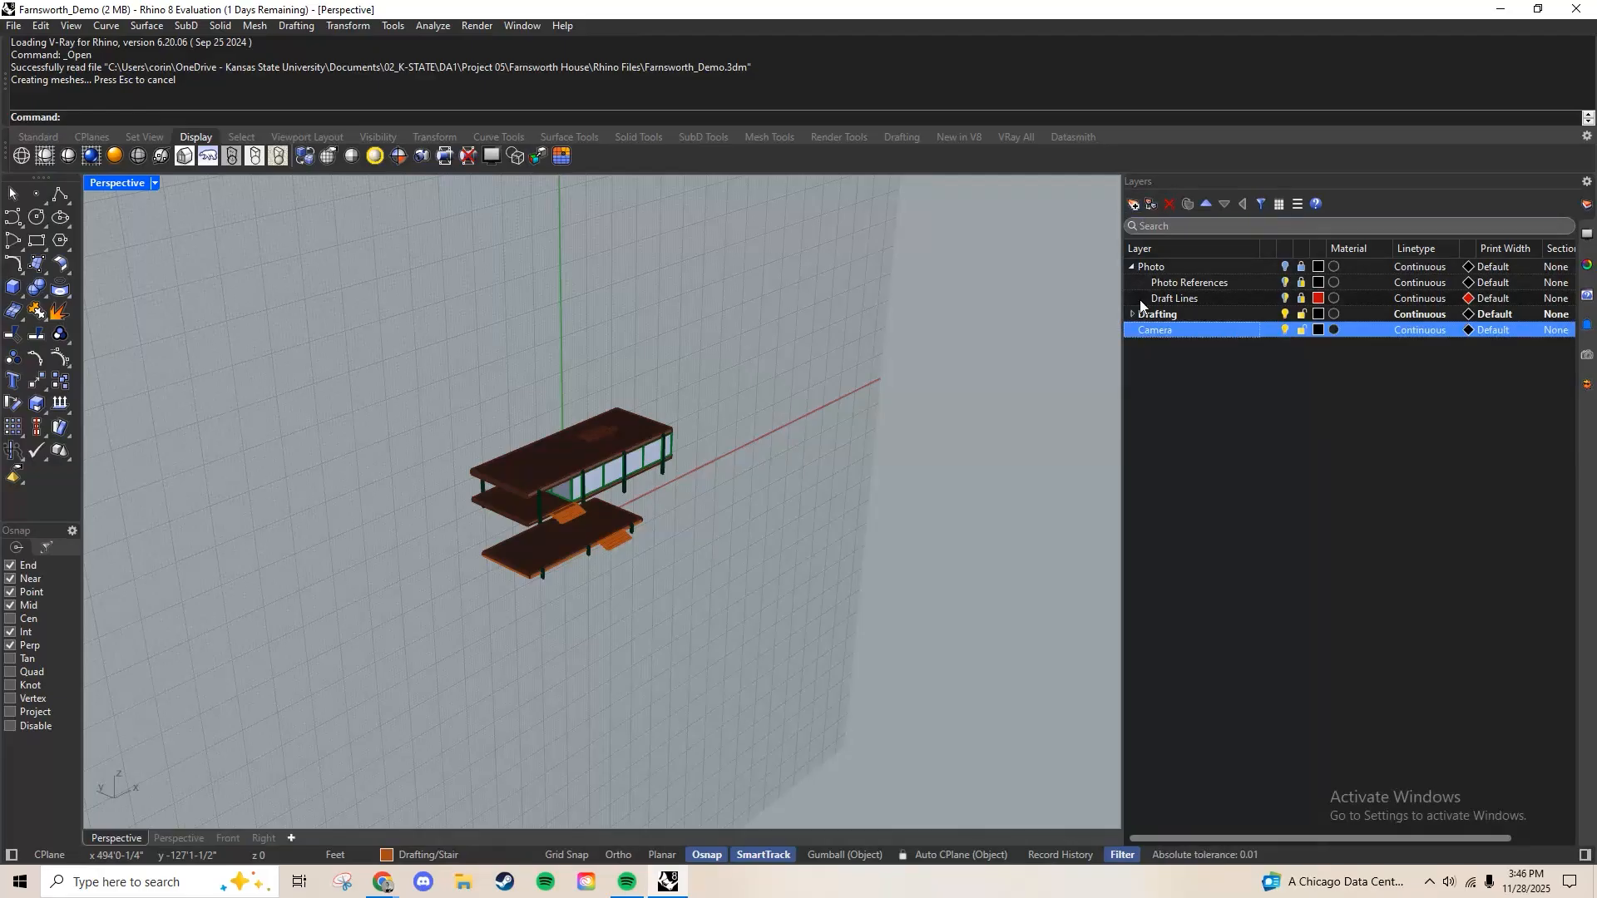
{"action": "left_click", "coordinate": [1239, 344]}
{"action": "left_click", "coordinate": [1260, 327]}
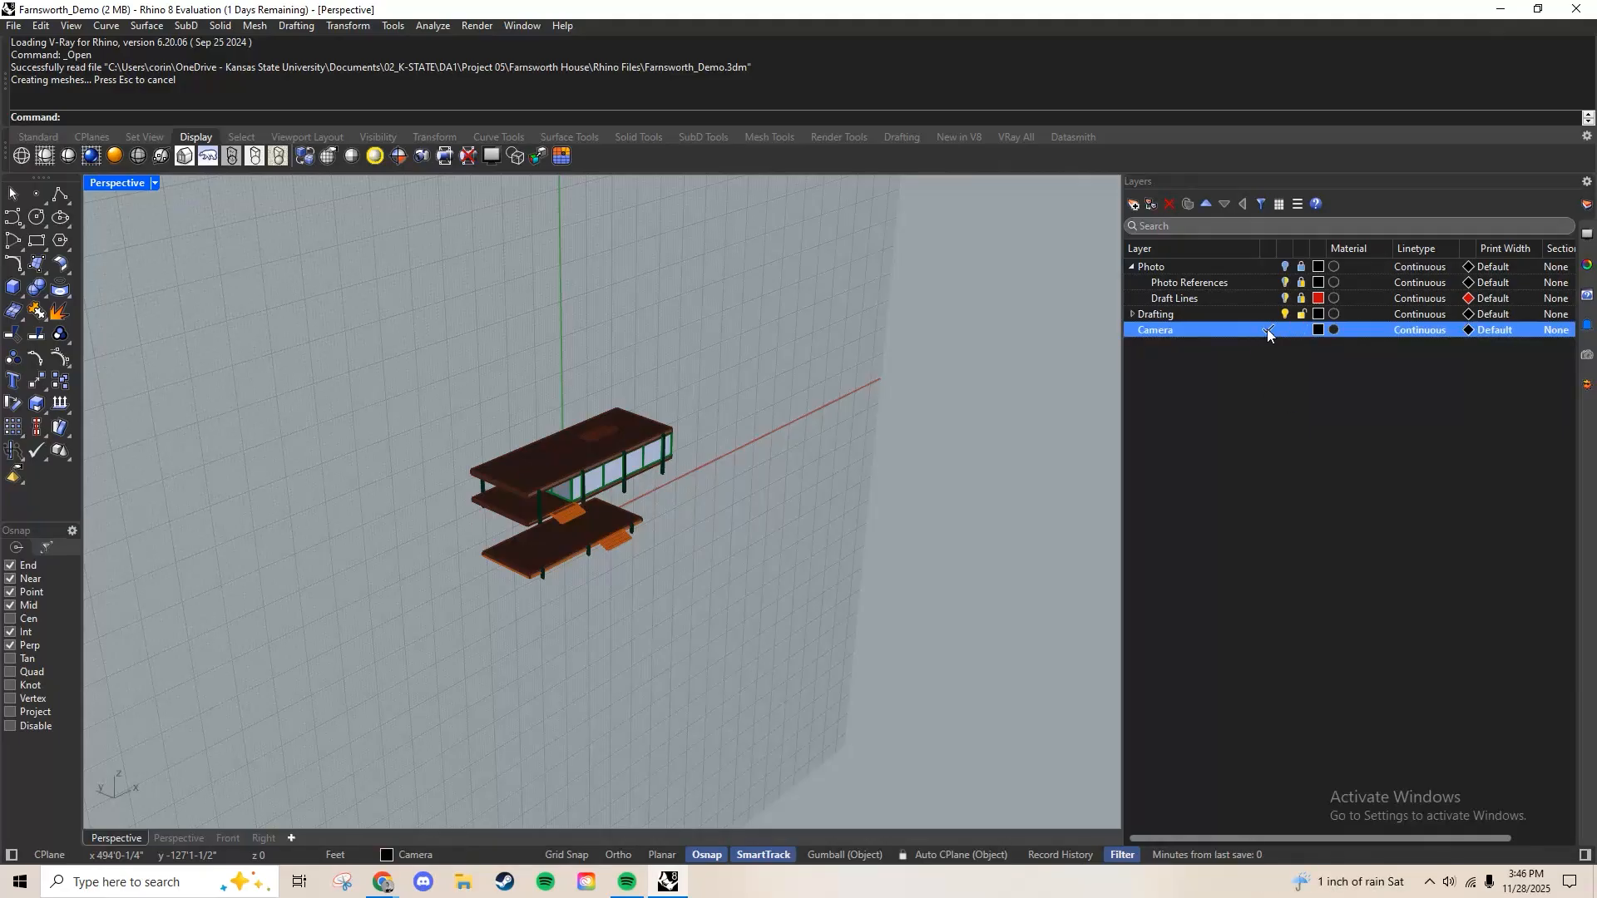
Lock the Drafting layer with its sublayers, and toggle its visibility off and back on
{"action": "left_click", "coordinate": [1131, 314]}
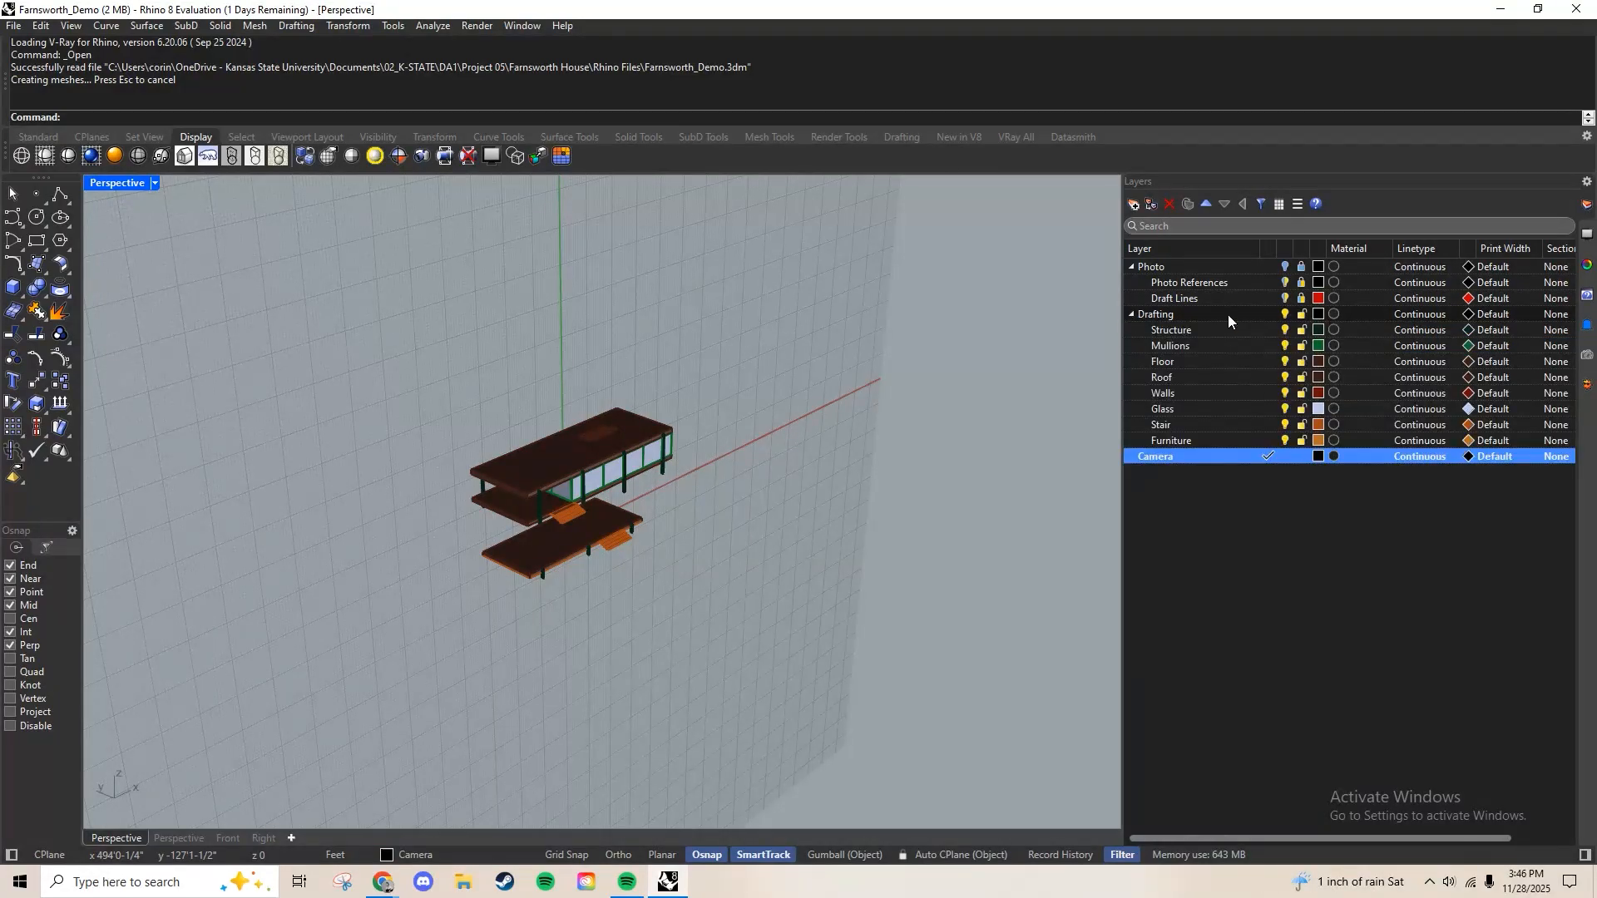
{"action": "left_click", "coordinate": [1304, 313]}
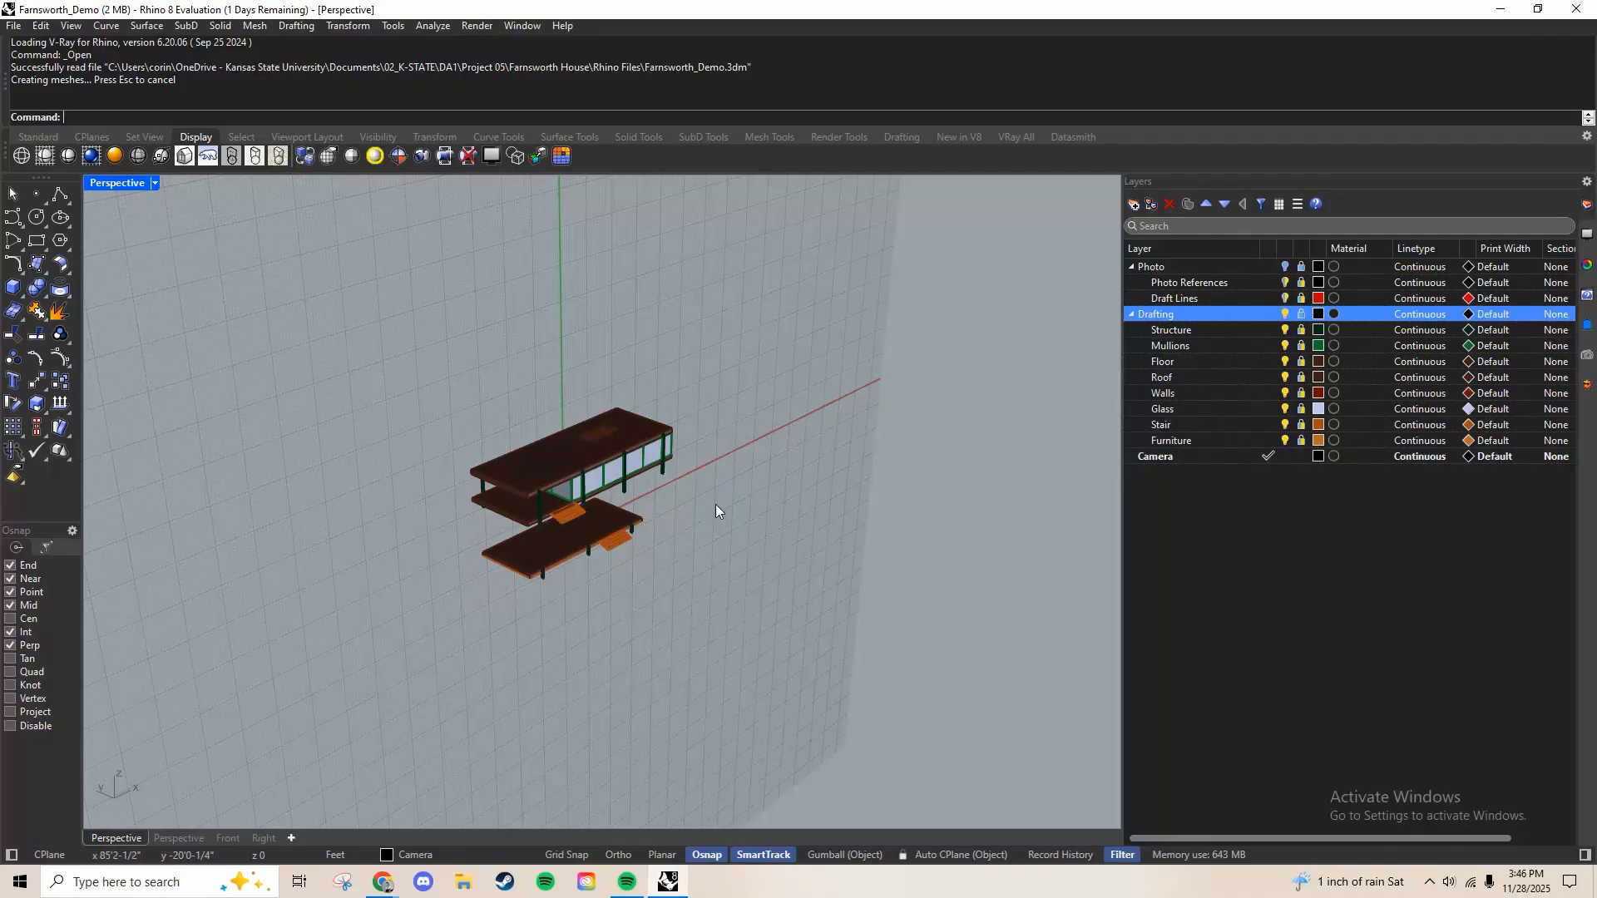
{"action": "right_click_drag", "start_coordinate": [732, 507], "coordinate": [866, 499], "text": "shift"}
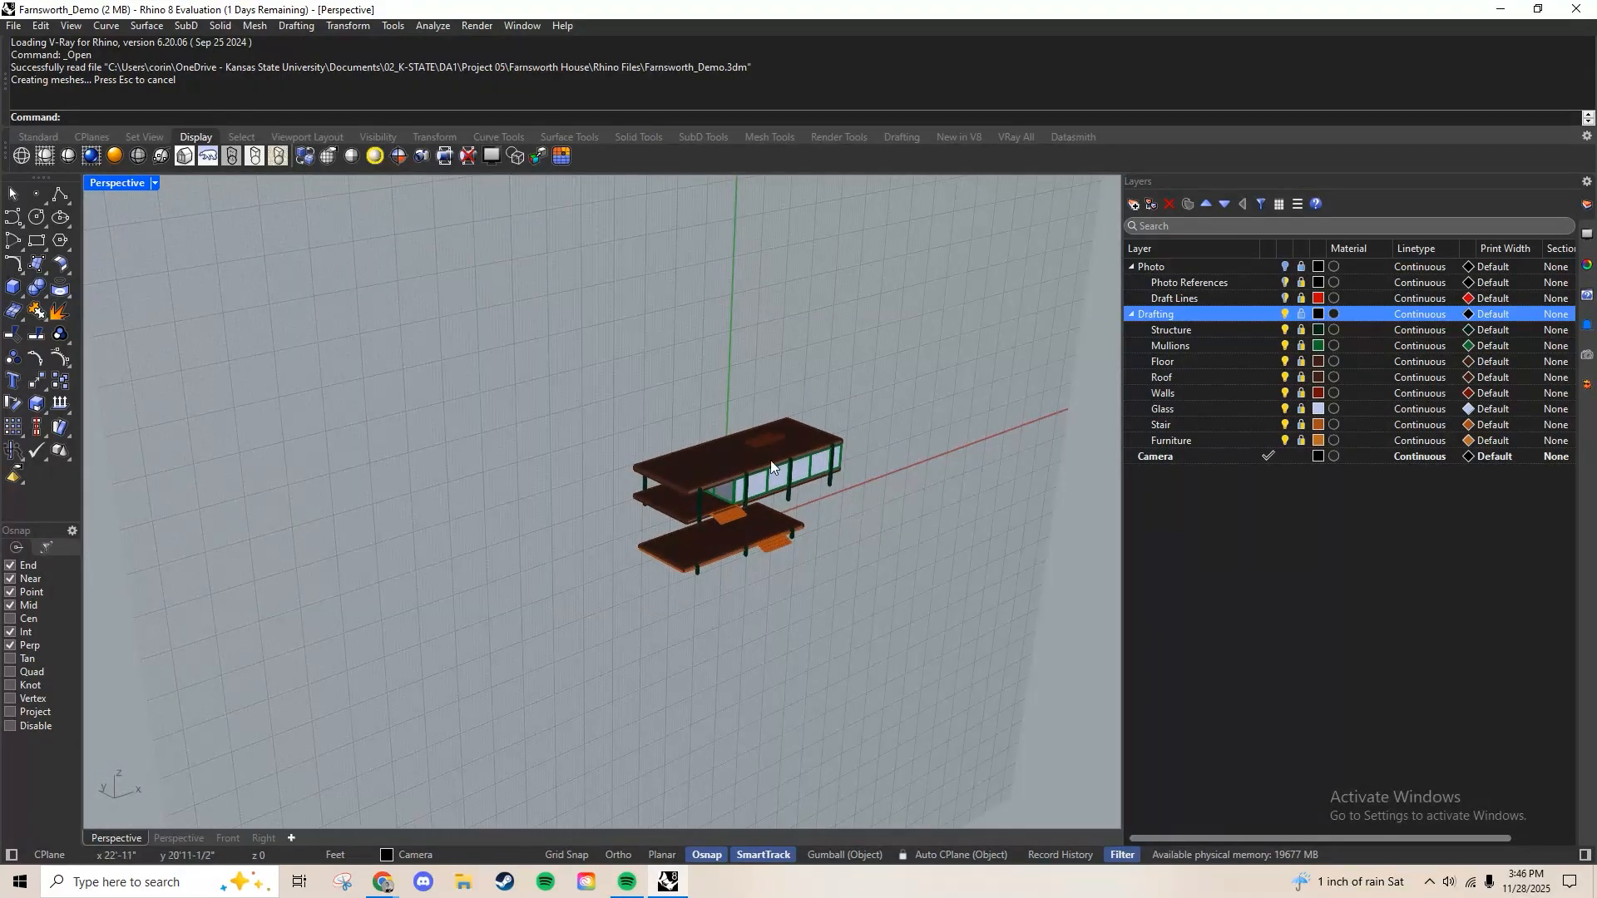
{"action": "left_click", "coordinate": [1284, 313]}
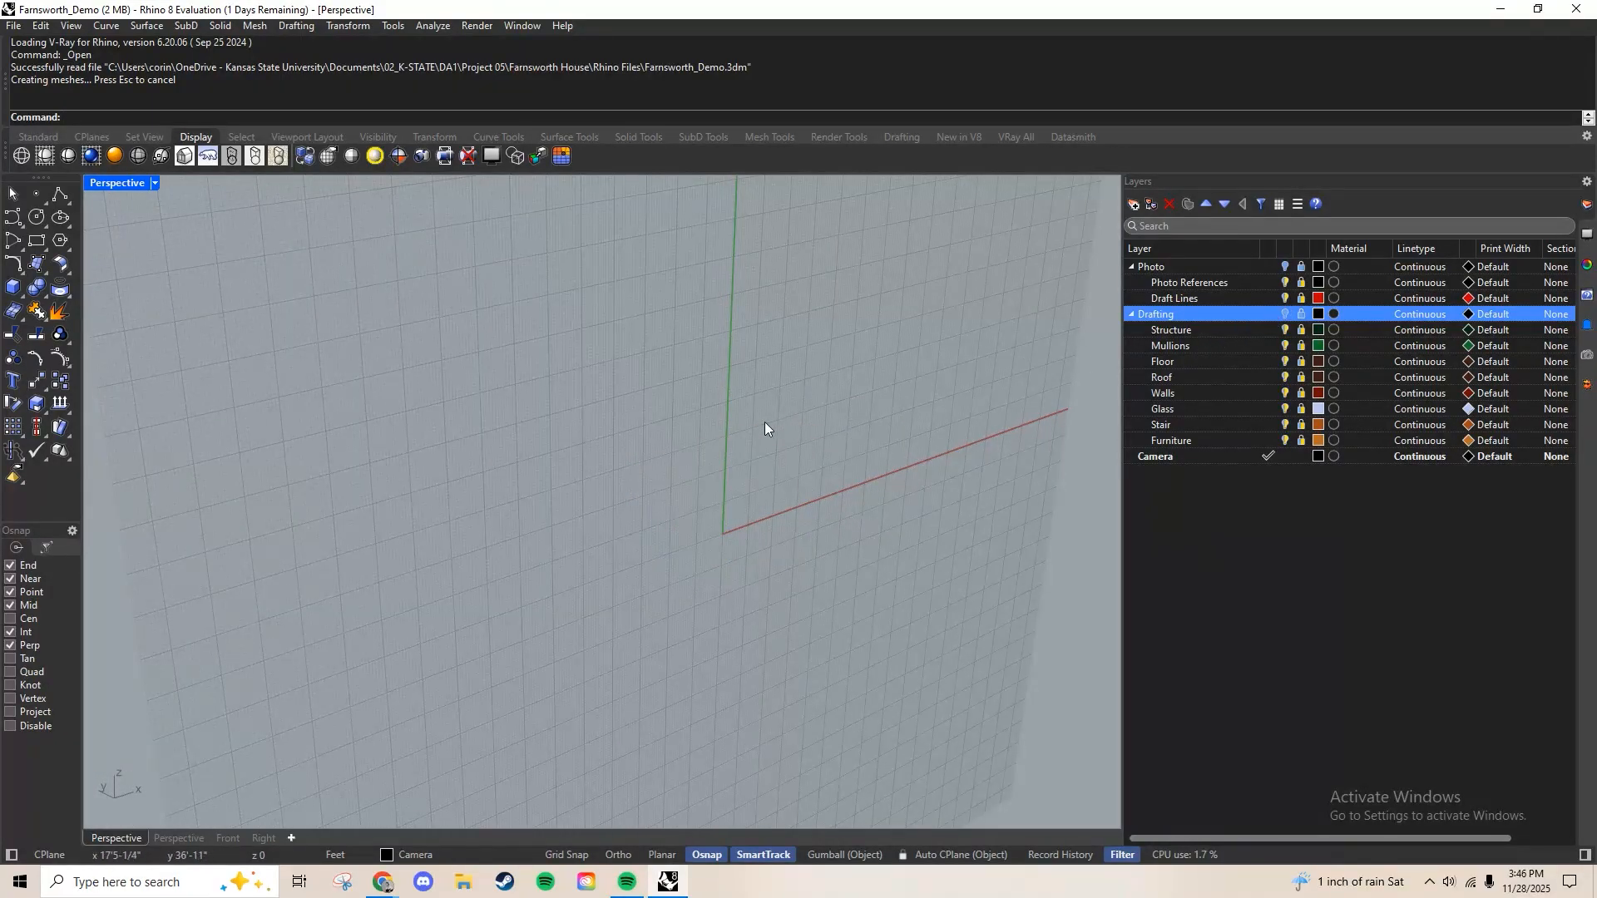
{"action": "left_click", "coordinate": [1284, 313]}
Temporarily unlock the Drafting layer to try moving the roof slab, and undo the move
{"action": "left_click", "coordinate": [1301, 313]}
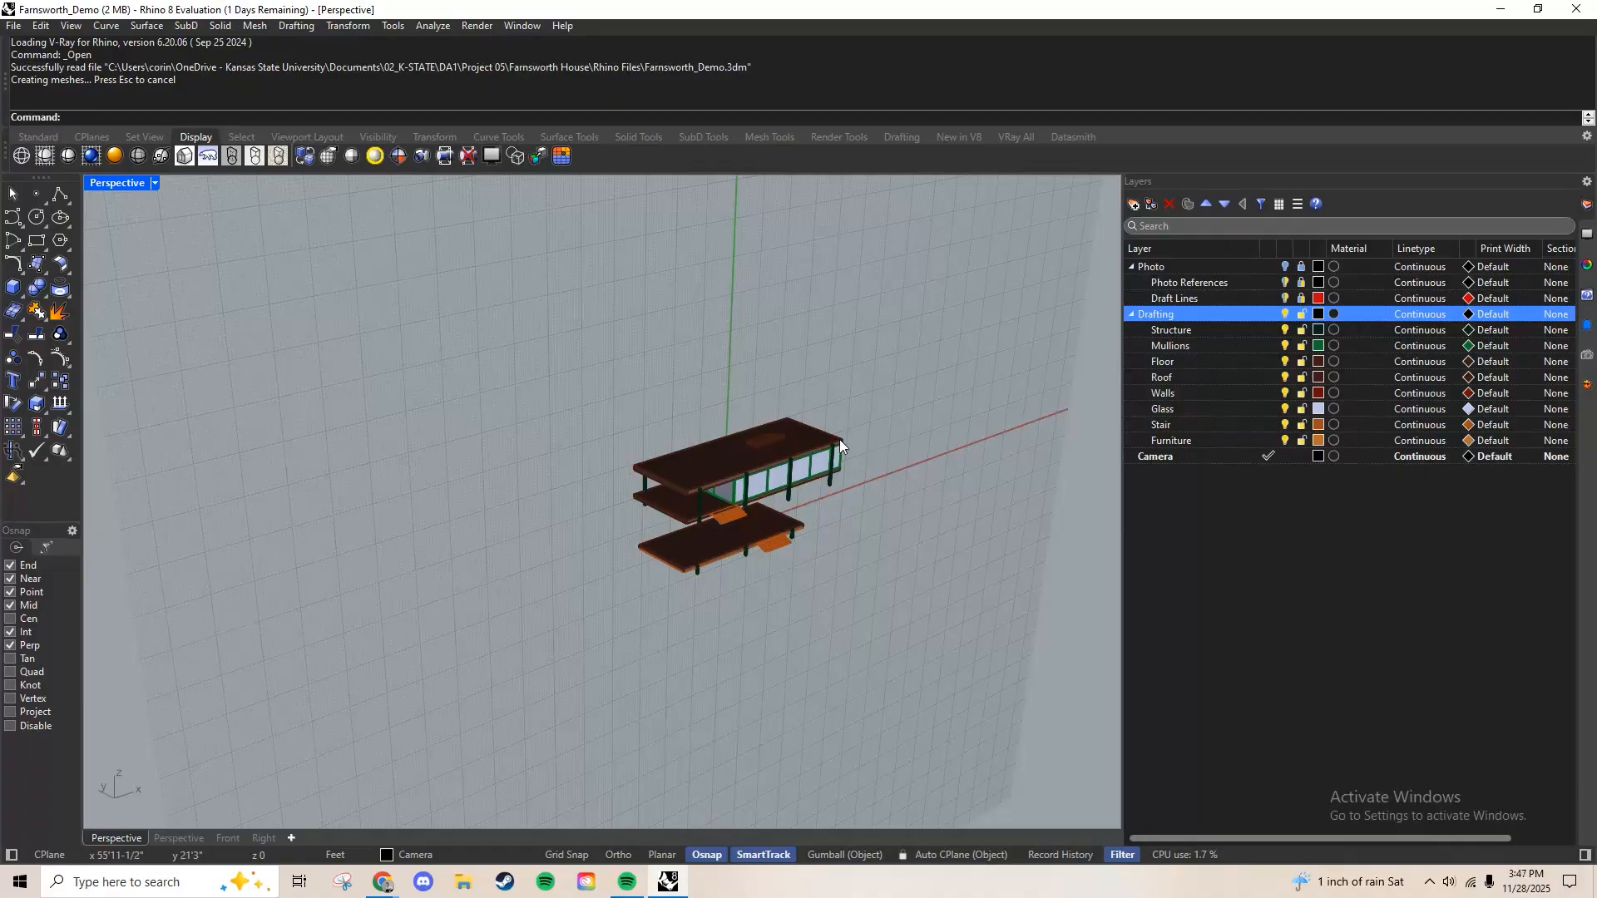
{"action": "left_click_drag", "start_coordinate": [840, 439], "coordinate": [753, 449]}
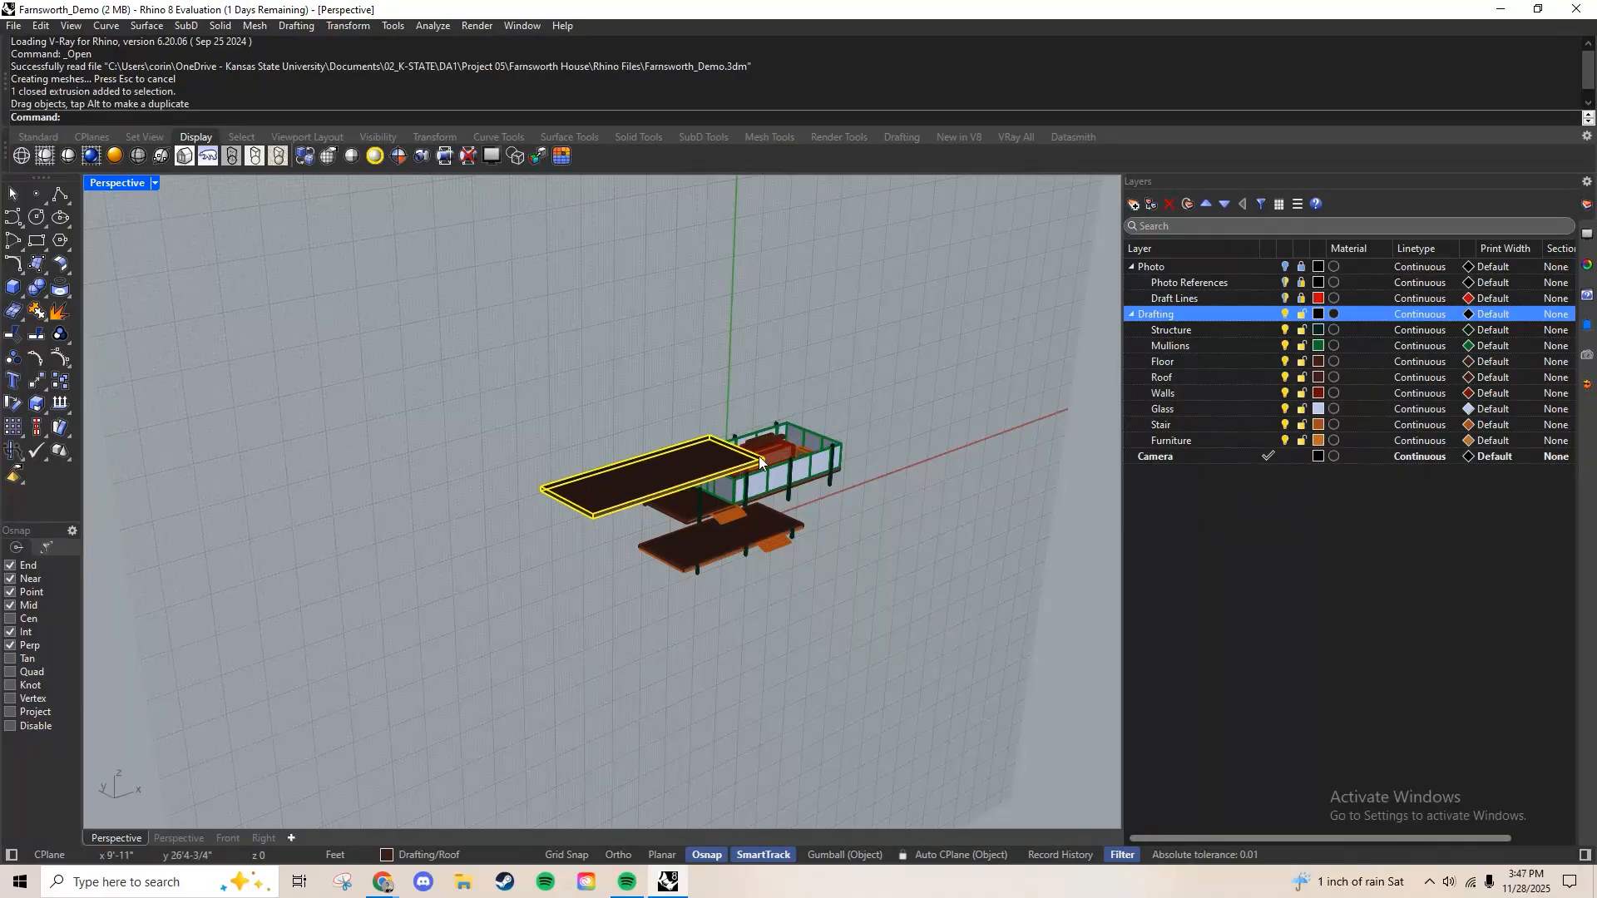
{"action": "key", "text": "ctrl+z"}
{"action": "key", "text": "Escape"}
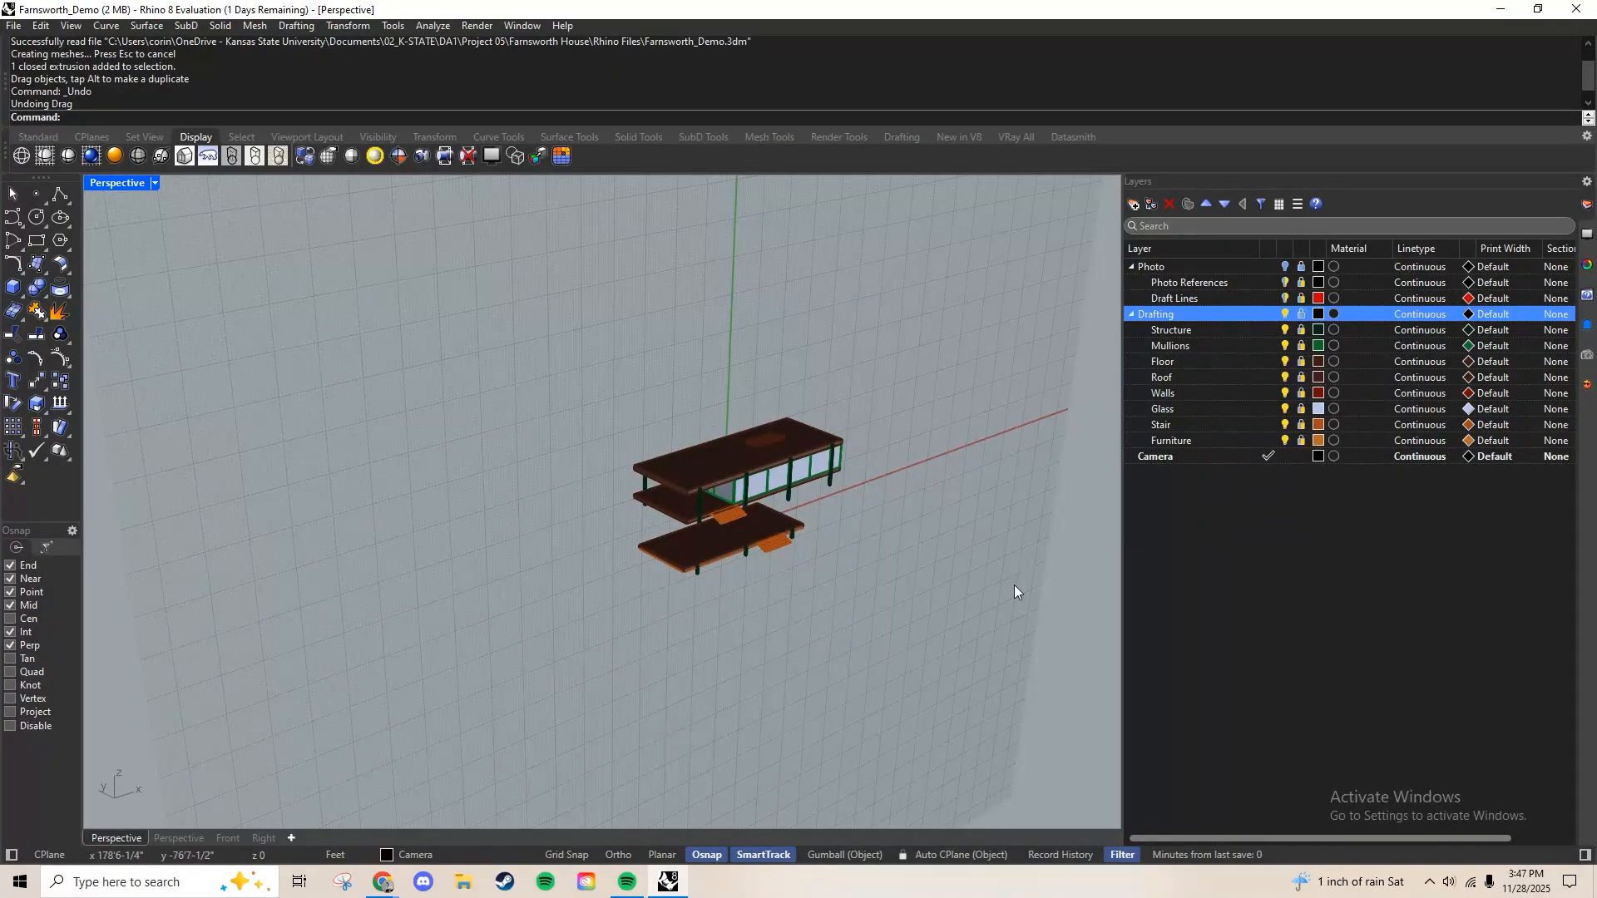
Examine the house up close in the Perspective viewport using the Wireframe and Shaded display modes
{"action": "scroll", "coordinate": [812, 503], "scroll_direction": "up", "scroll_amount": 5}
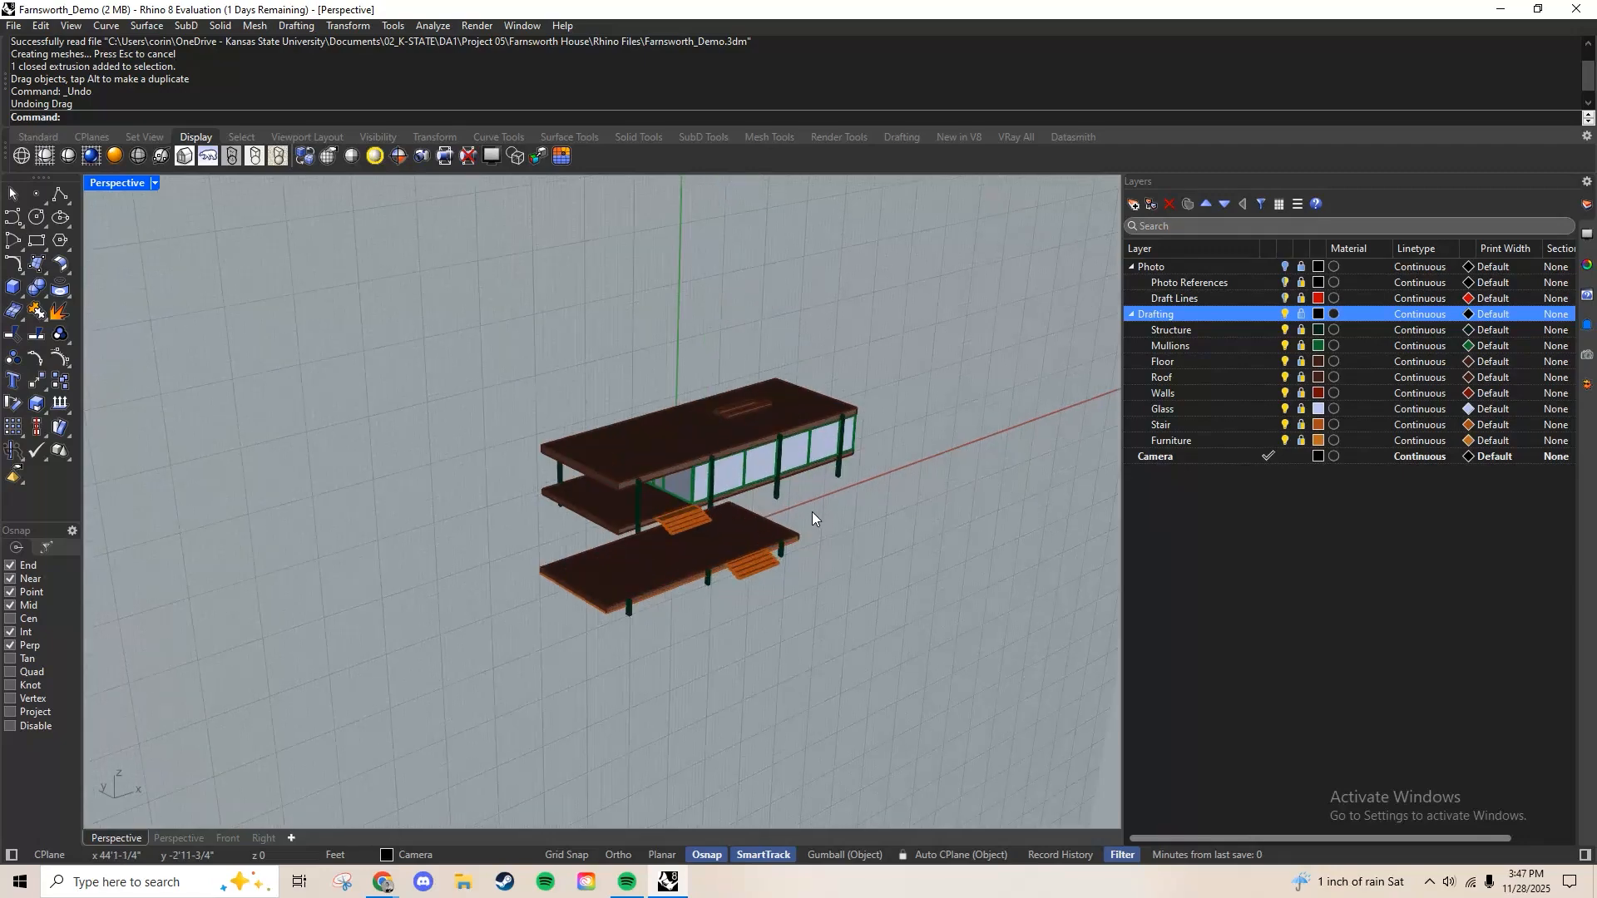
{"action": "scroll", "coordinate": [828, 525], "scroll_direction": "up", "scroll_amount": 4}
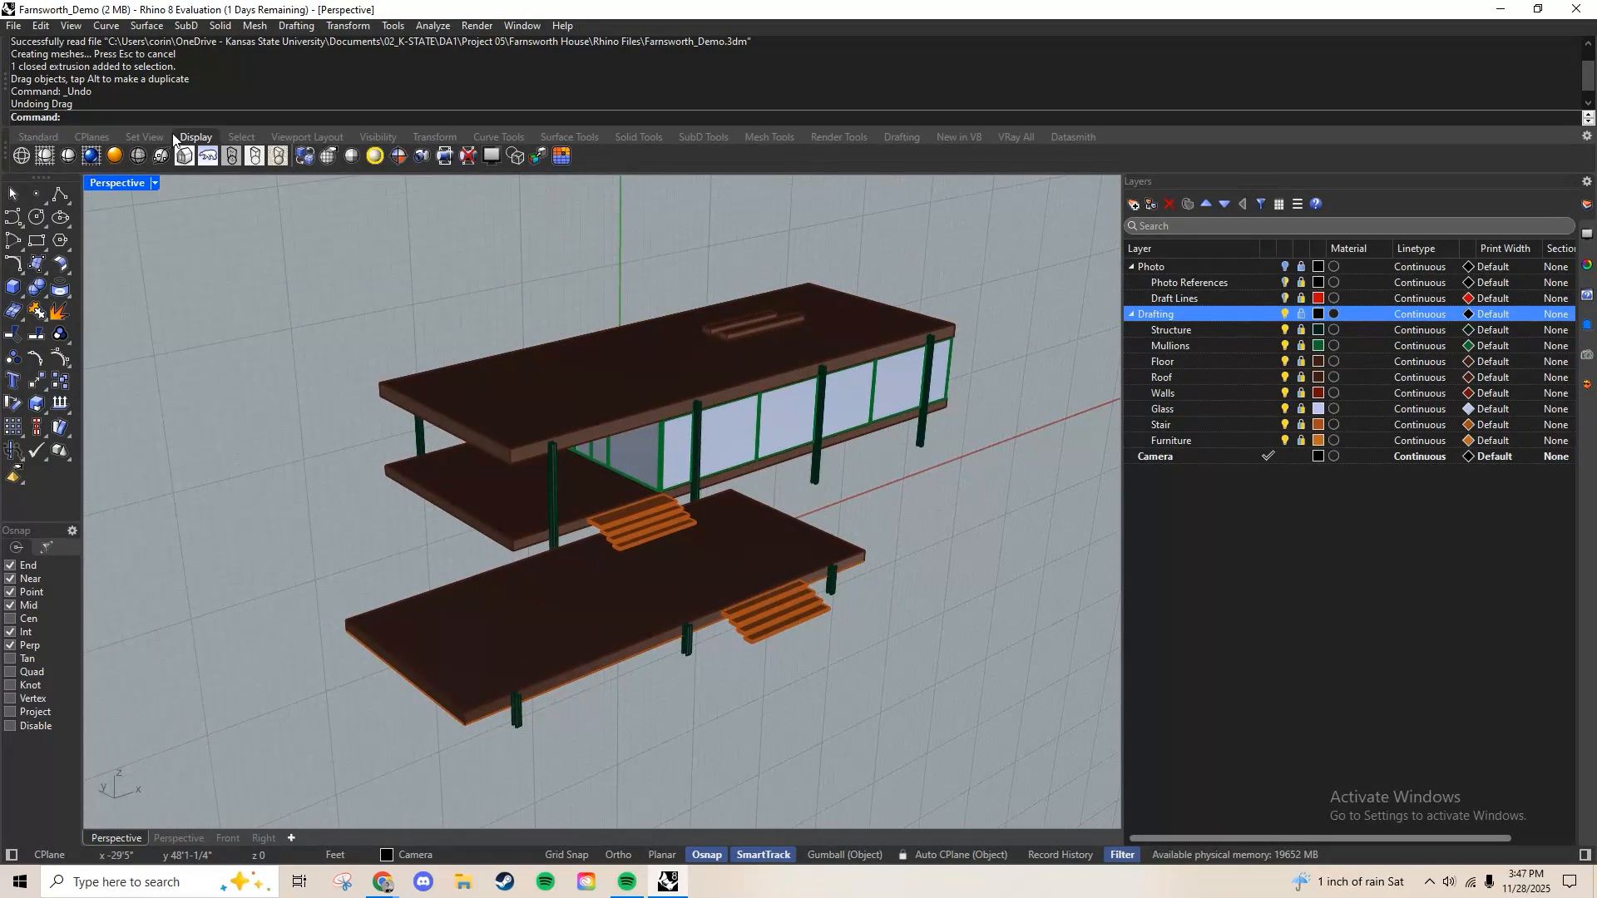
{"action": "left_click", "coordinate": [144, 136]}
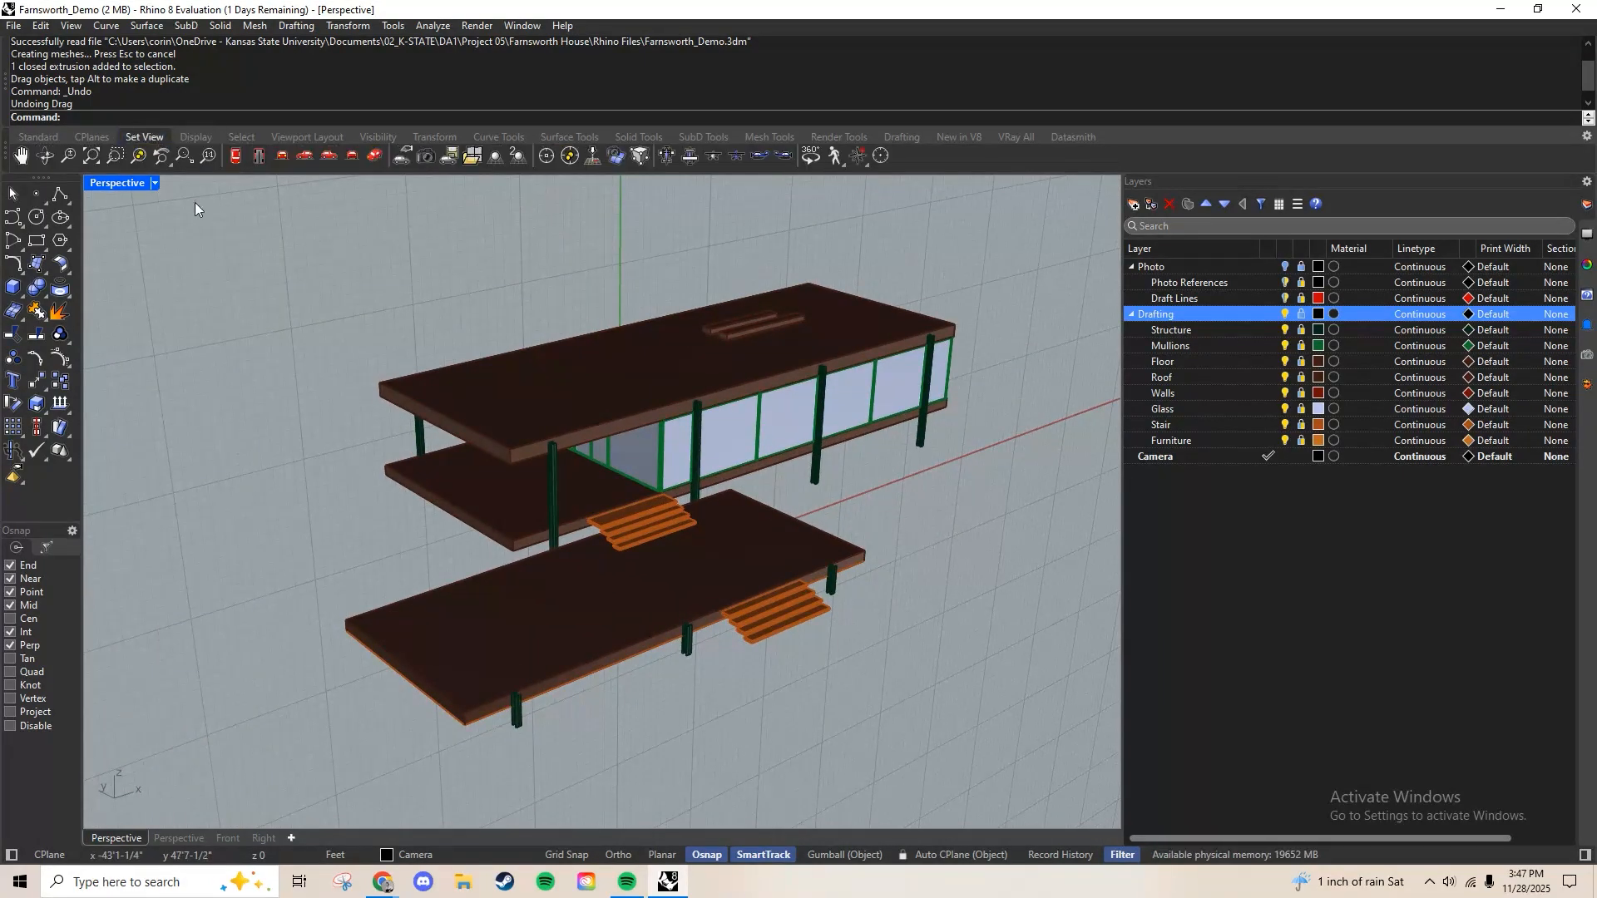
{"action": "left_click", "coordinate": [188, 139]}
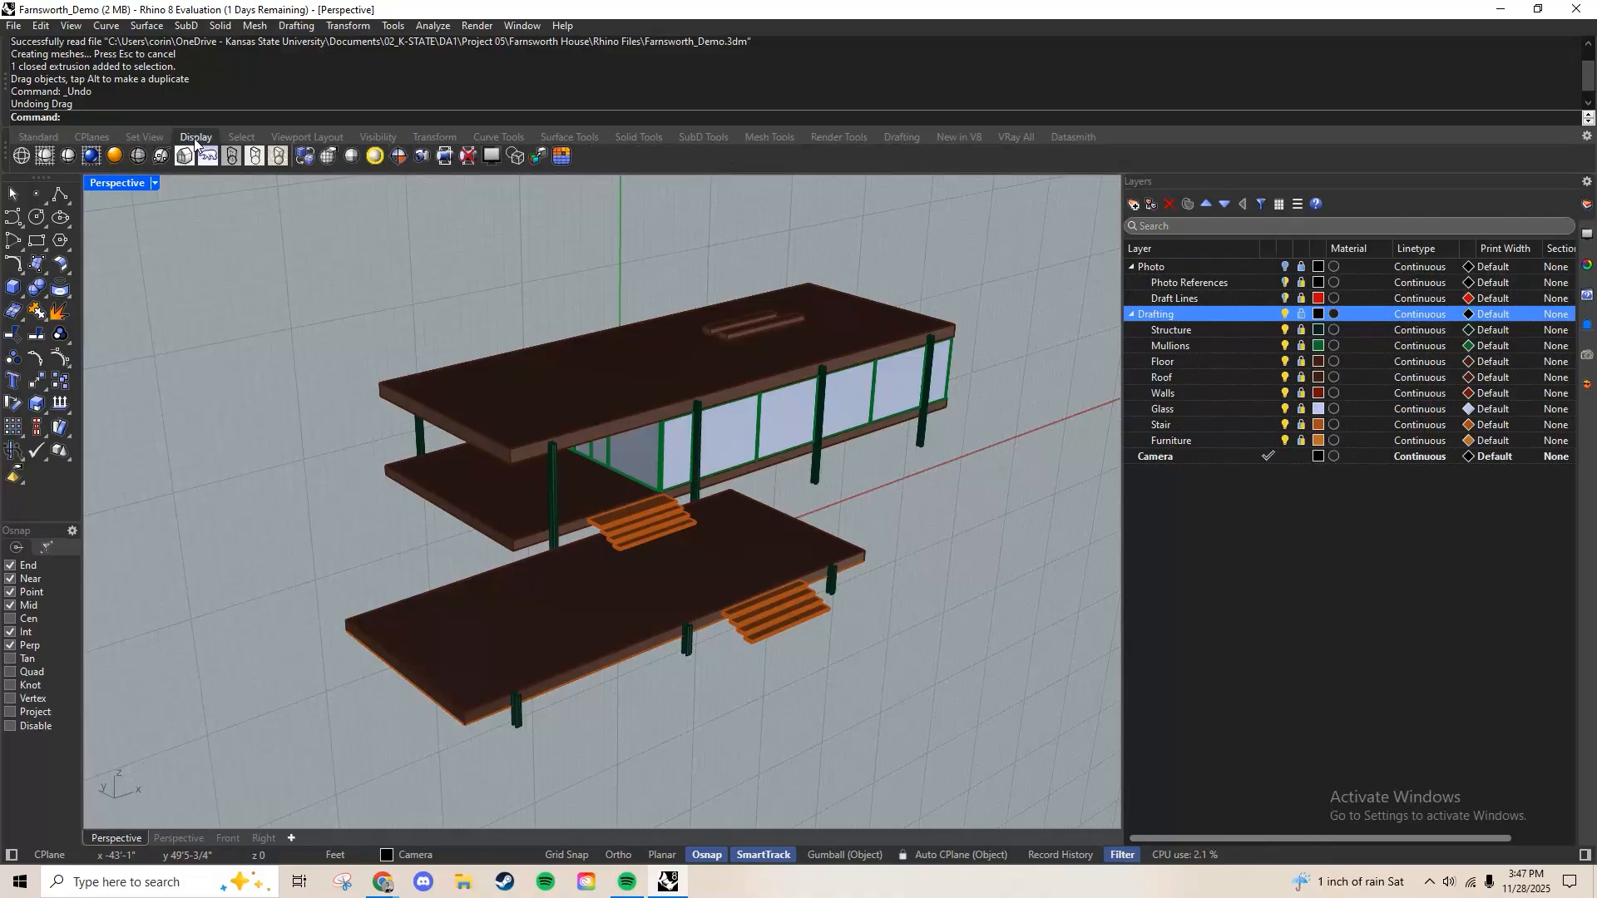
{"action": "left_click", "coordinate": [46, 160]}
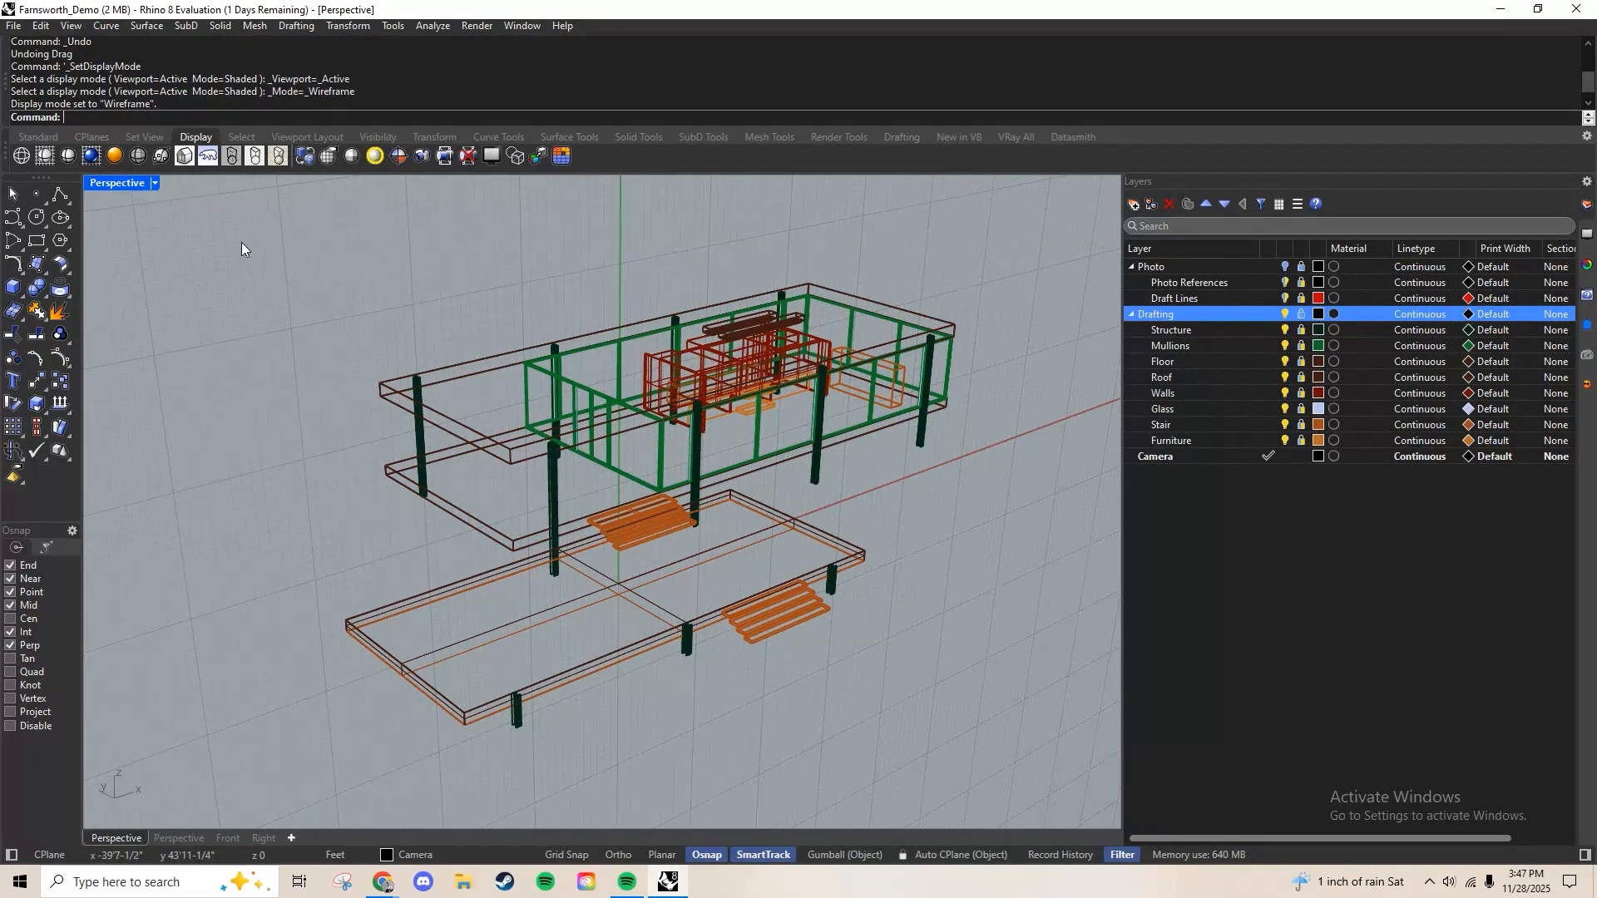
{"action": "left_click", "coordinate": [75, 161]}
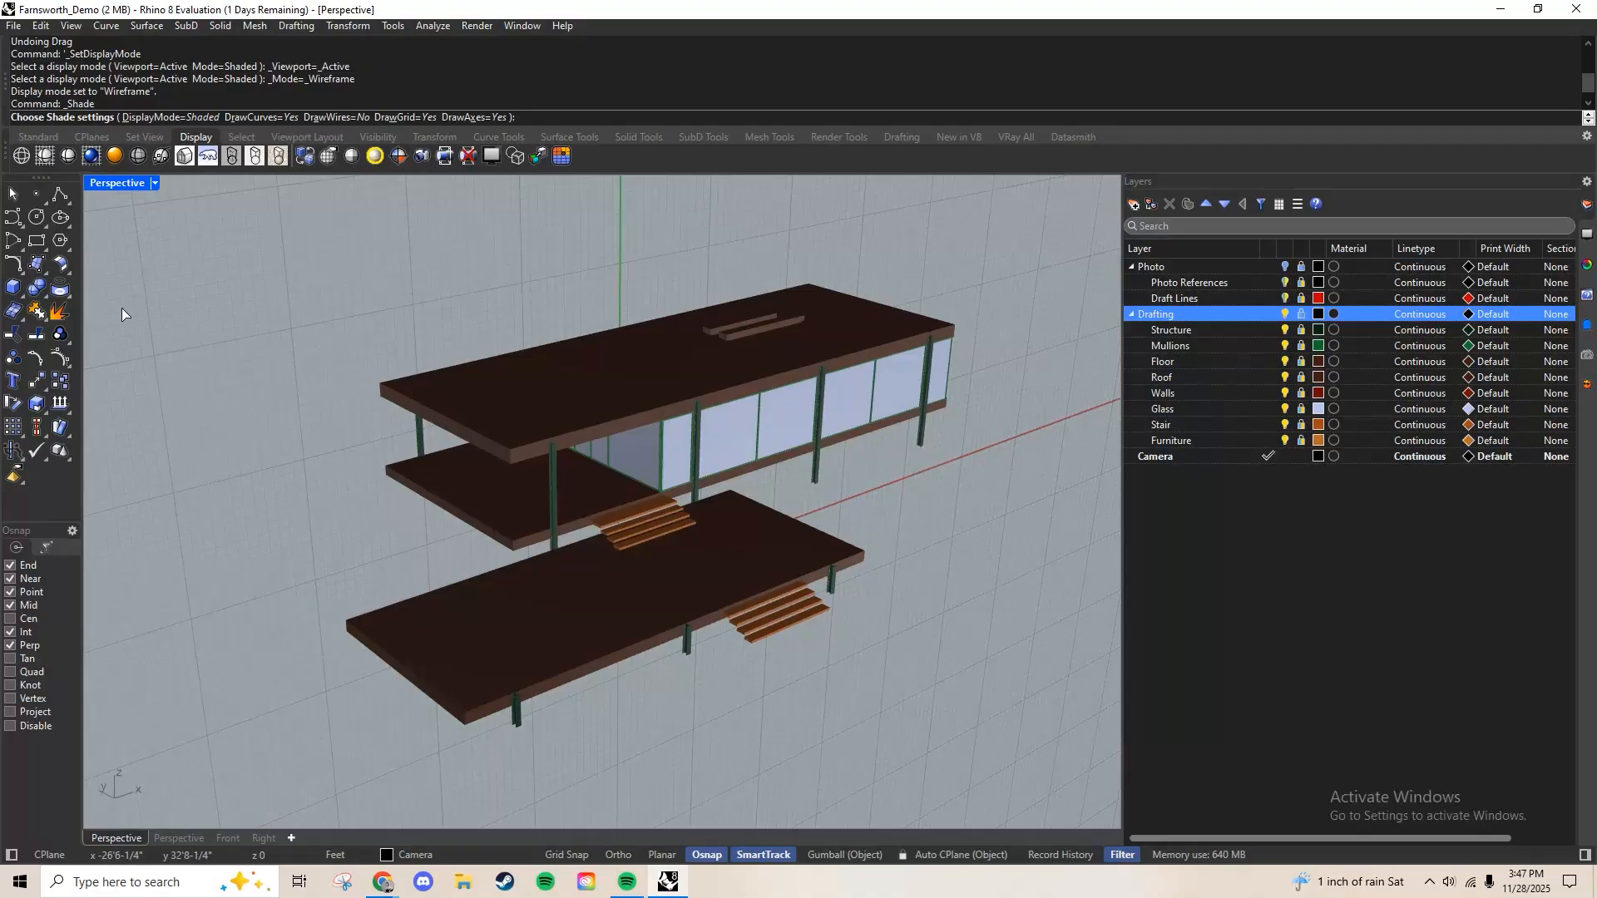
{"action": "left_click", "coordinate": [67, 158]}
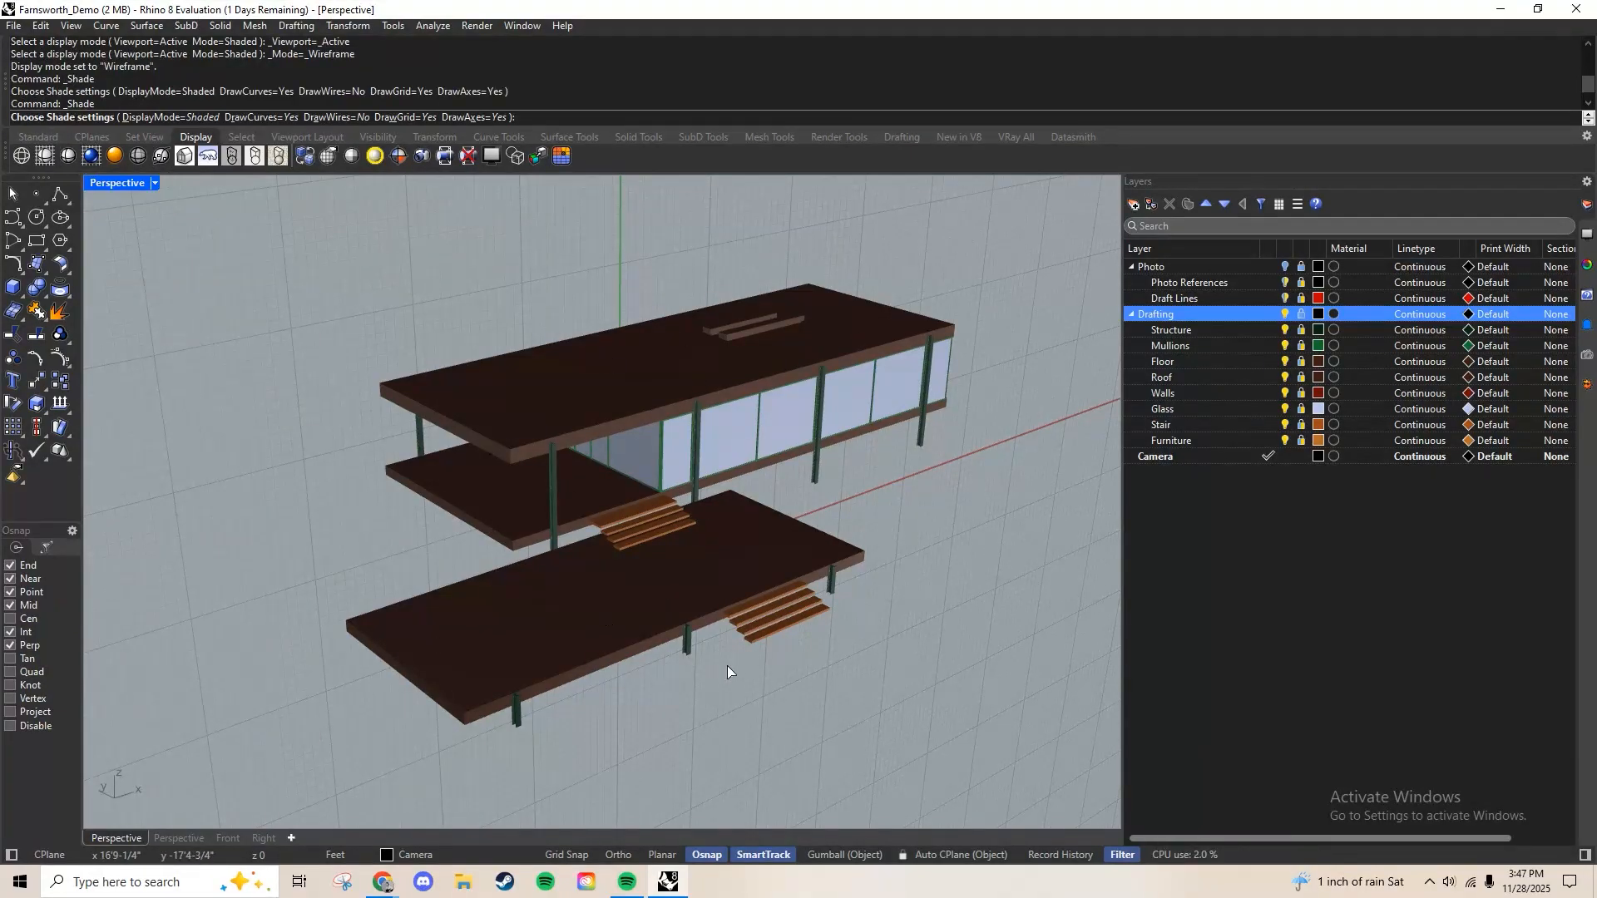
Compare how the house looks in the Rendered and Ghosted display modes
{"action": "left_click", "coordinate": [92, 157]}
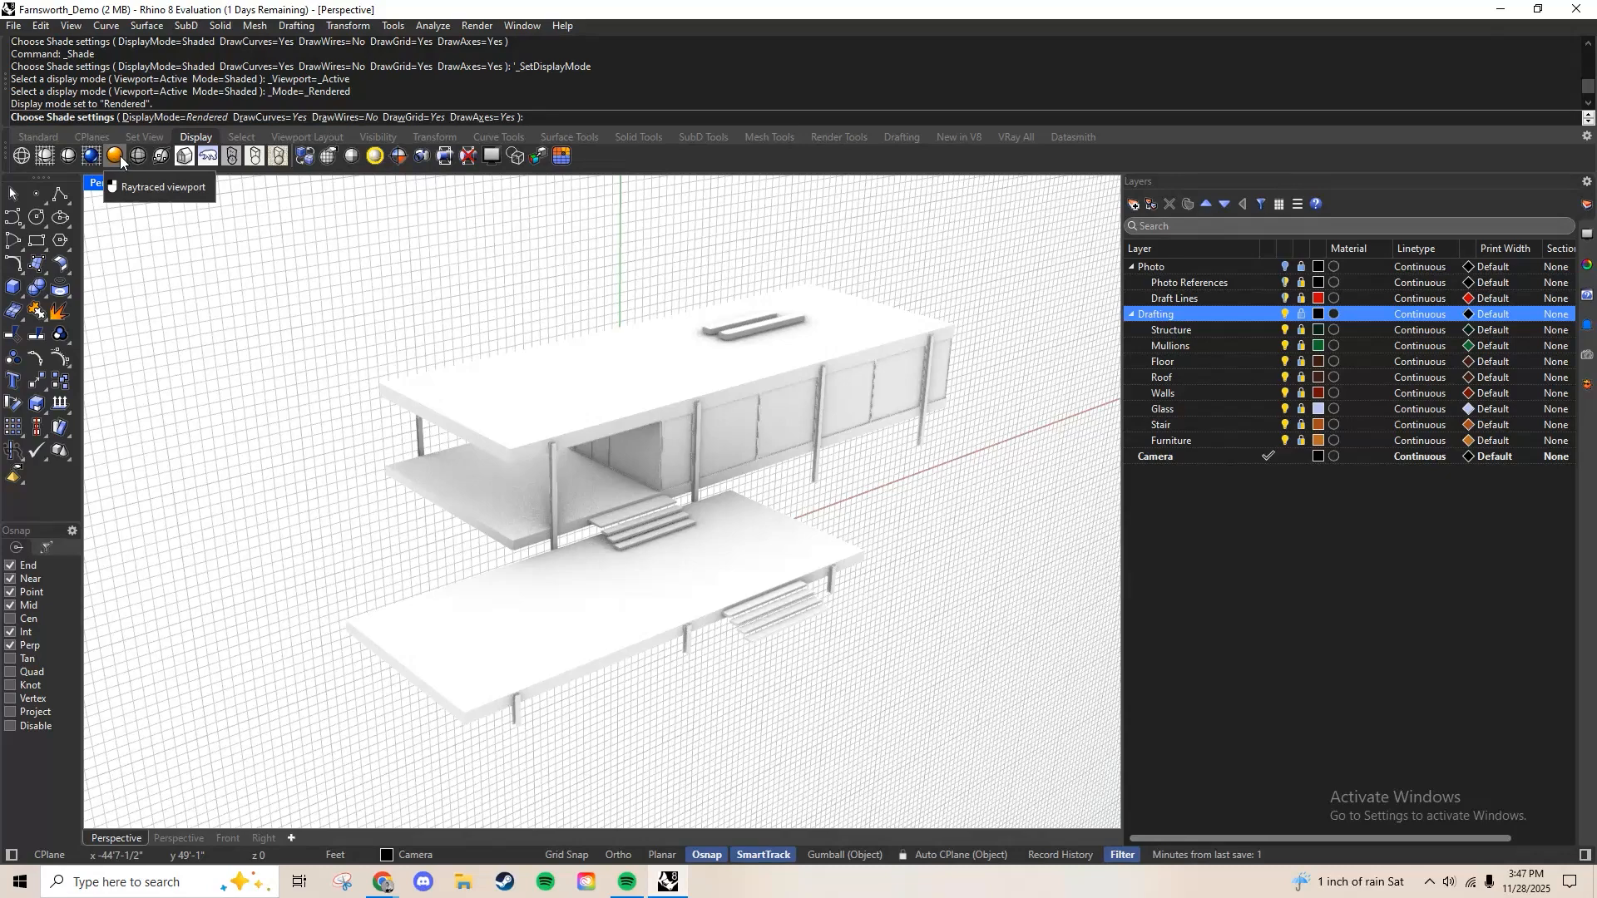
{"action": "left_click", "coordinate": [139, 157]}
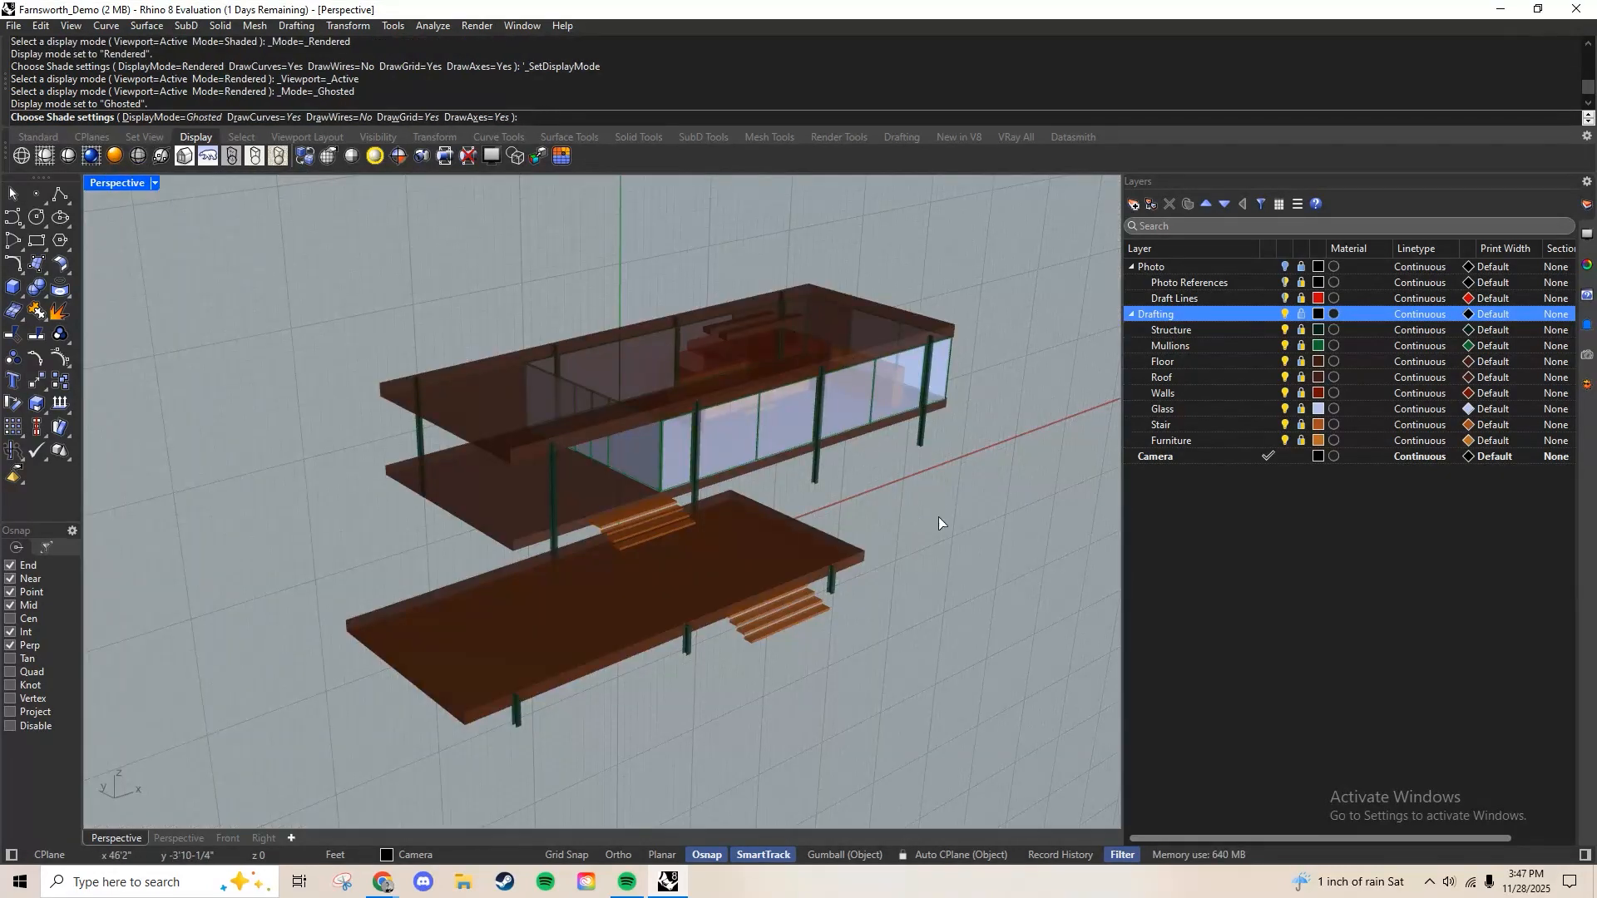
{"action": "mouse_move", "coordinate": [939, 516]}
{"action": "right_mouse_down"}
{"action": "mouse_move", "coordinate": [764, 435]}
{"action": "mouse_move", "coordinate": [684, 464]}
{"action": "mouse_move", "coordinate": [901, 459]}
{"action": "mouse_move", "coordinate": [913, 509]}
{"action": "right_mouse_up"}
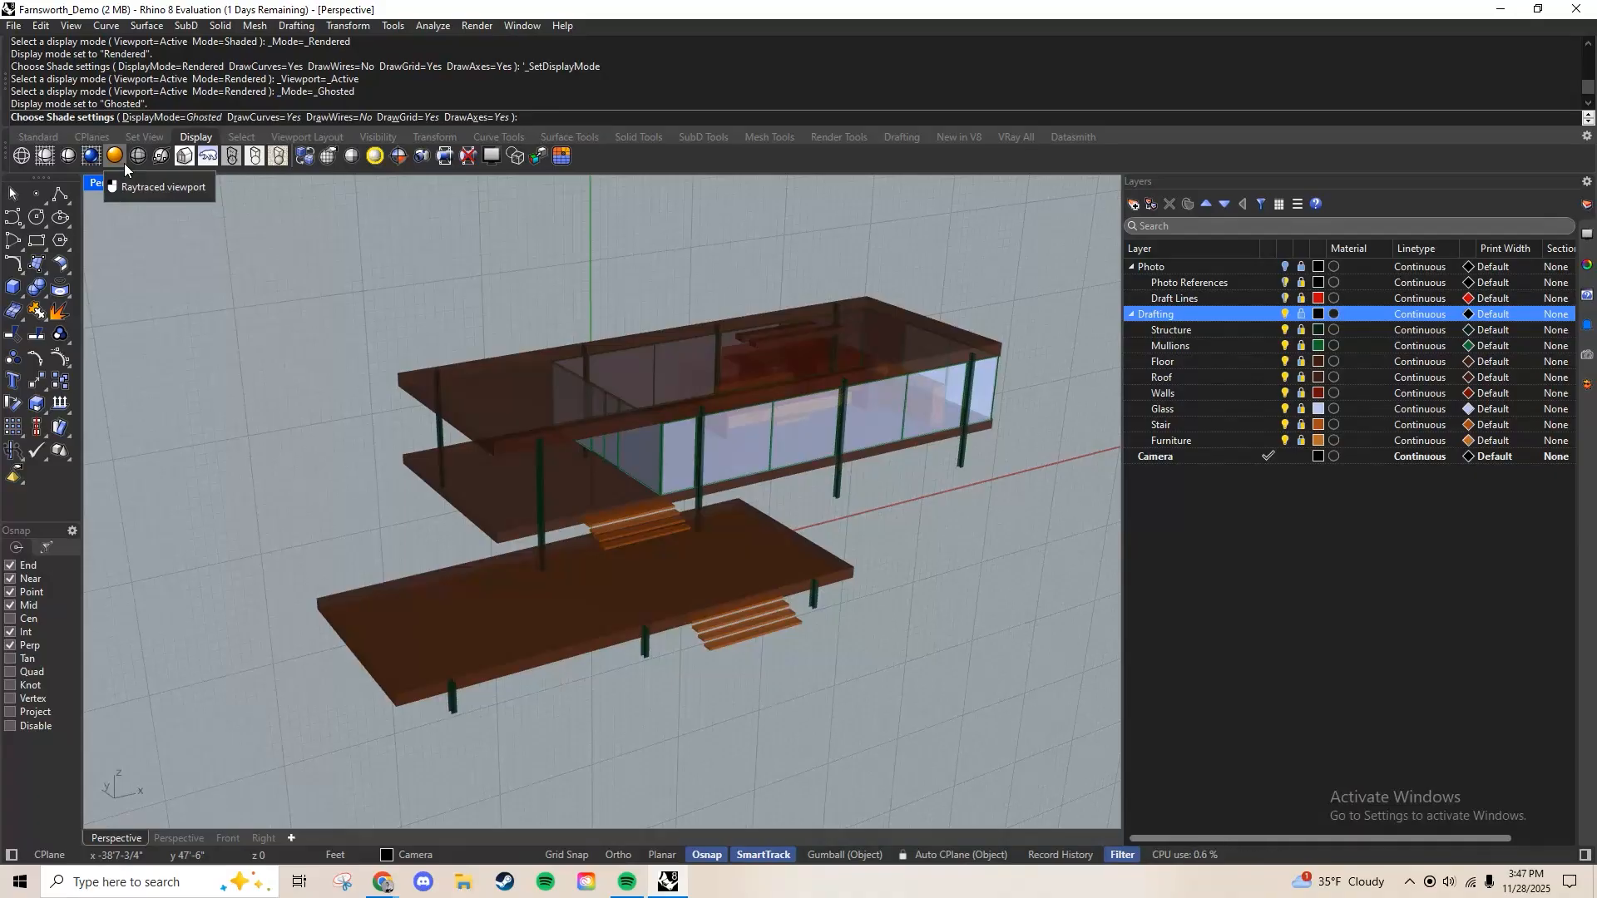
{"action": "left_click", "coordinate": [92, 160]}
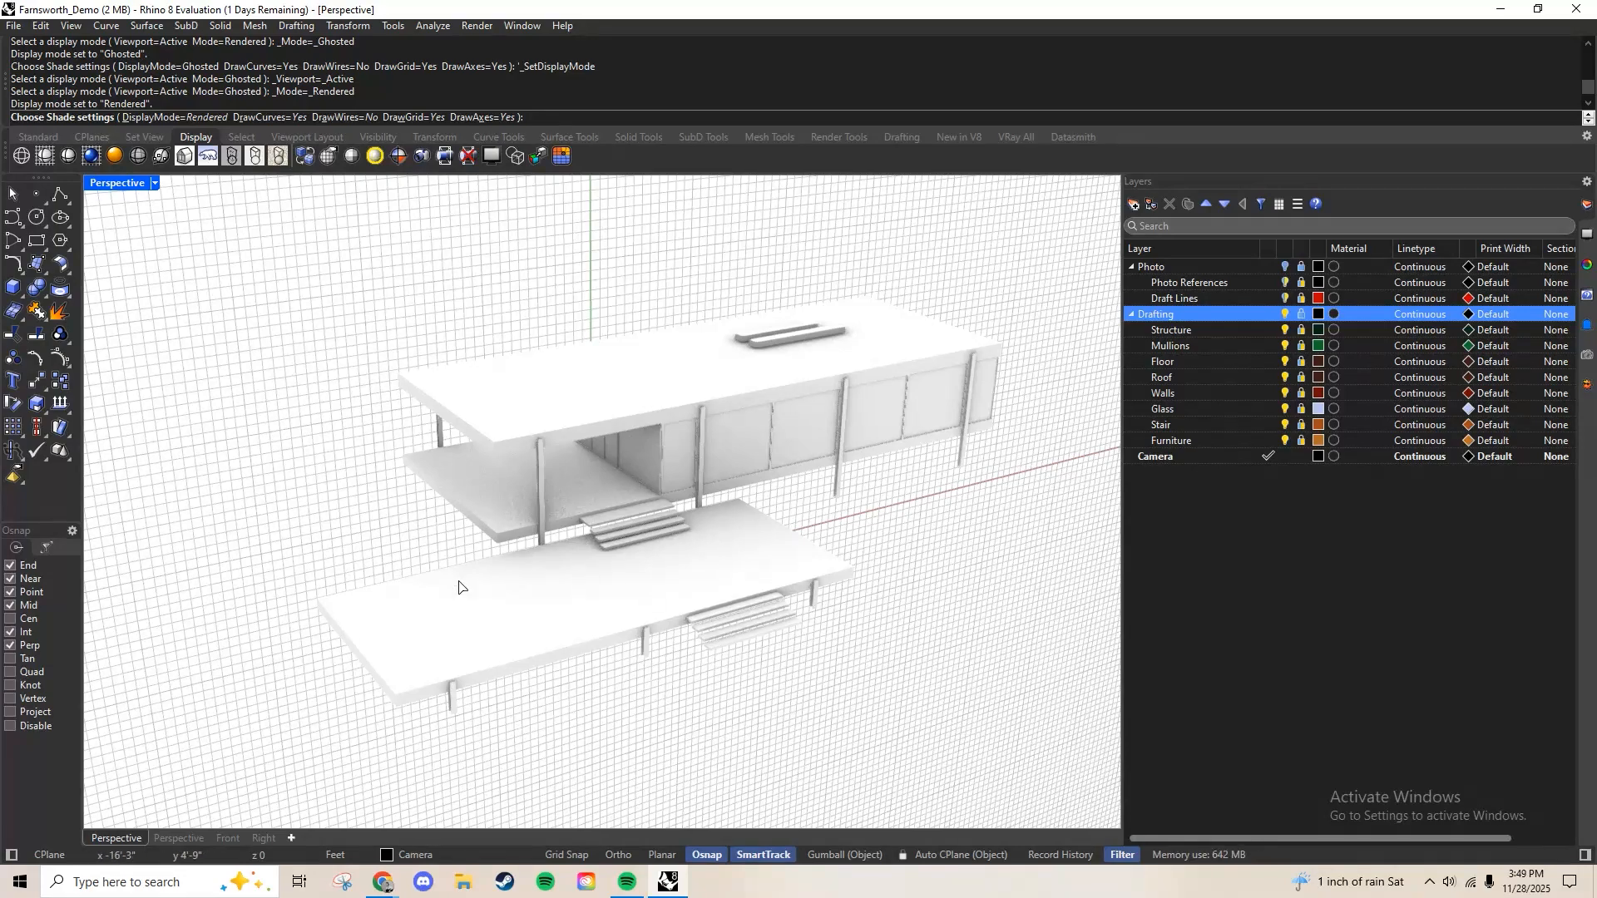
End the temporary shade preview and set the Perspective viewport's display mode to Shaded
{"action": "key", "text": "Return"}
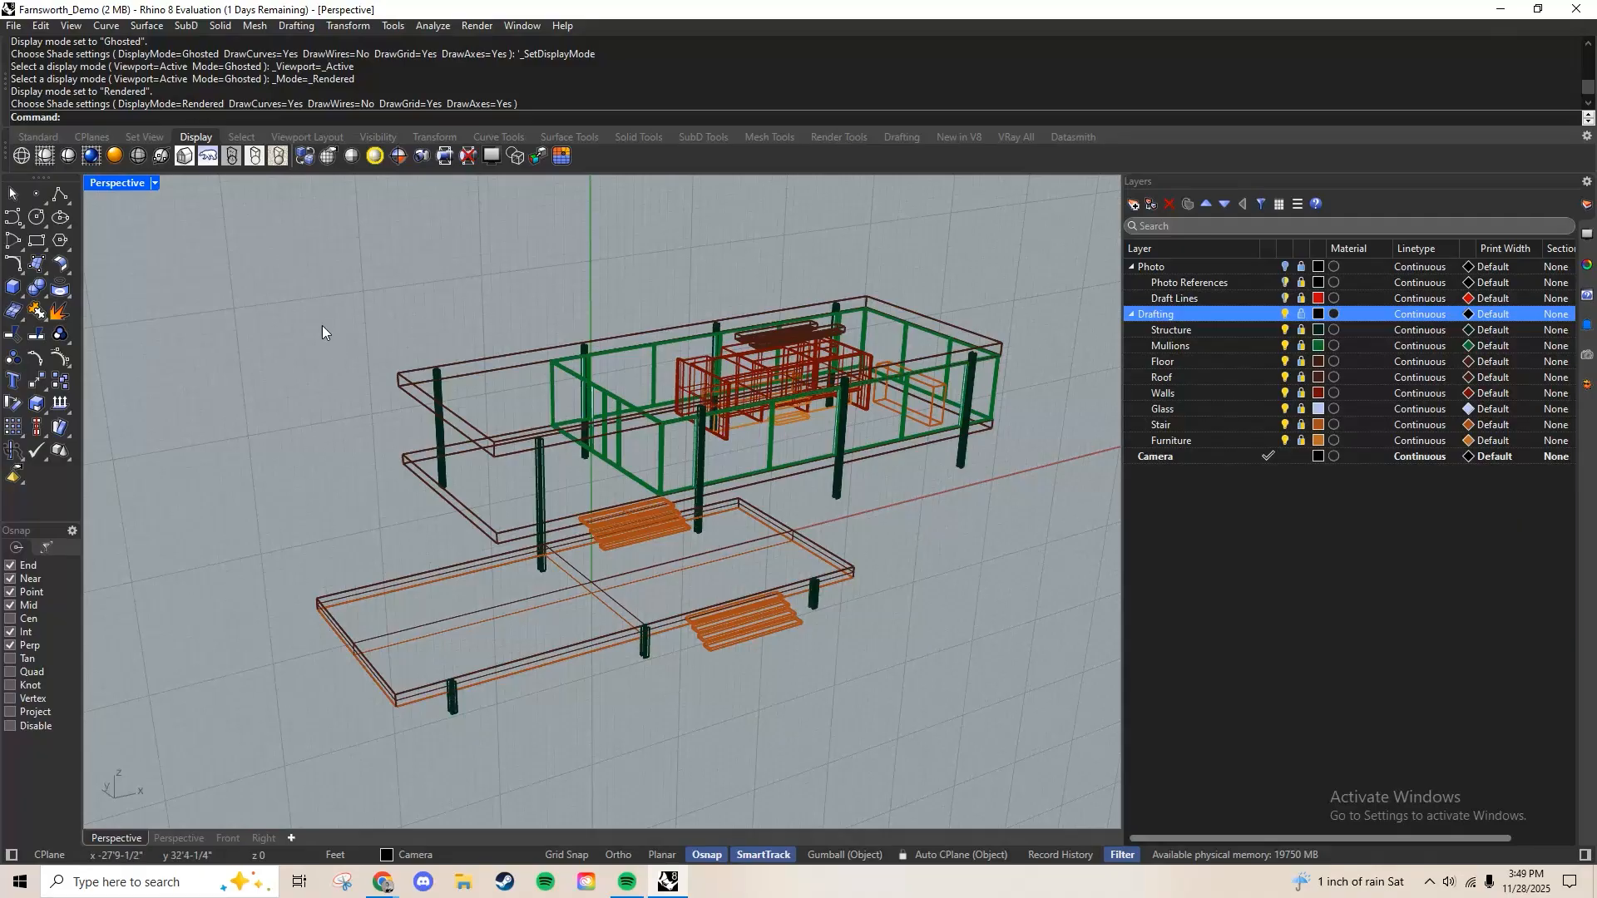
{"action": "left_click", "coordinate": [70, 156]}
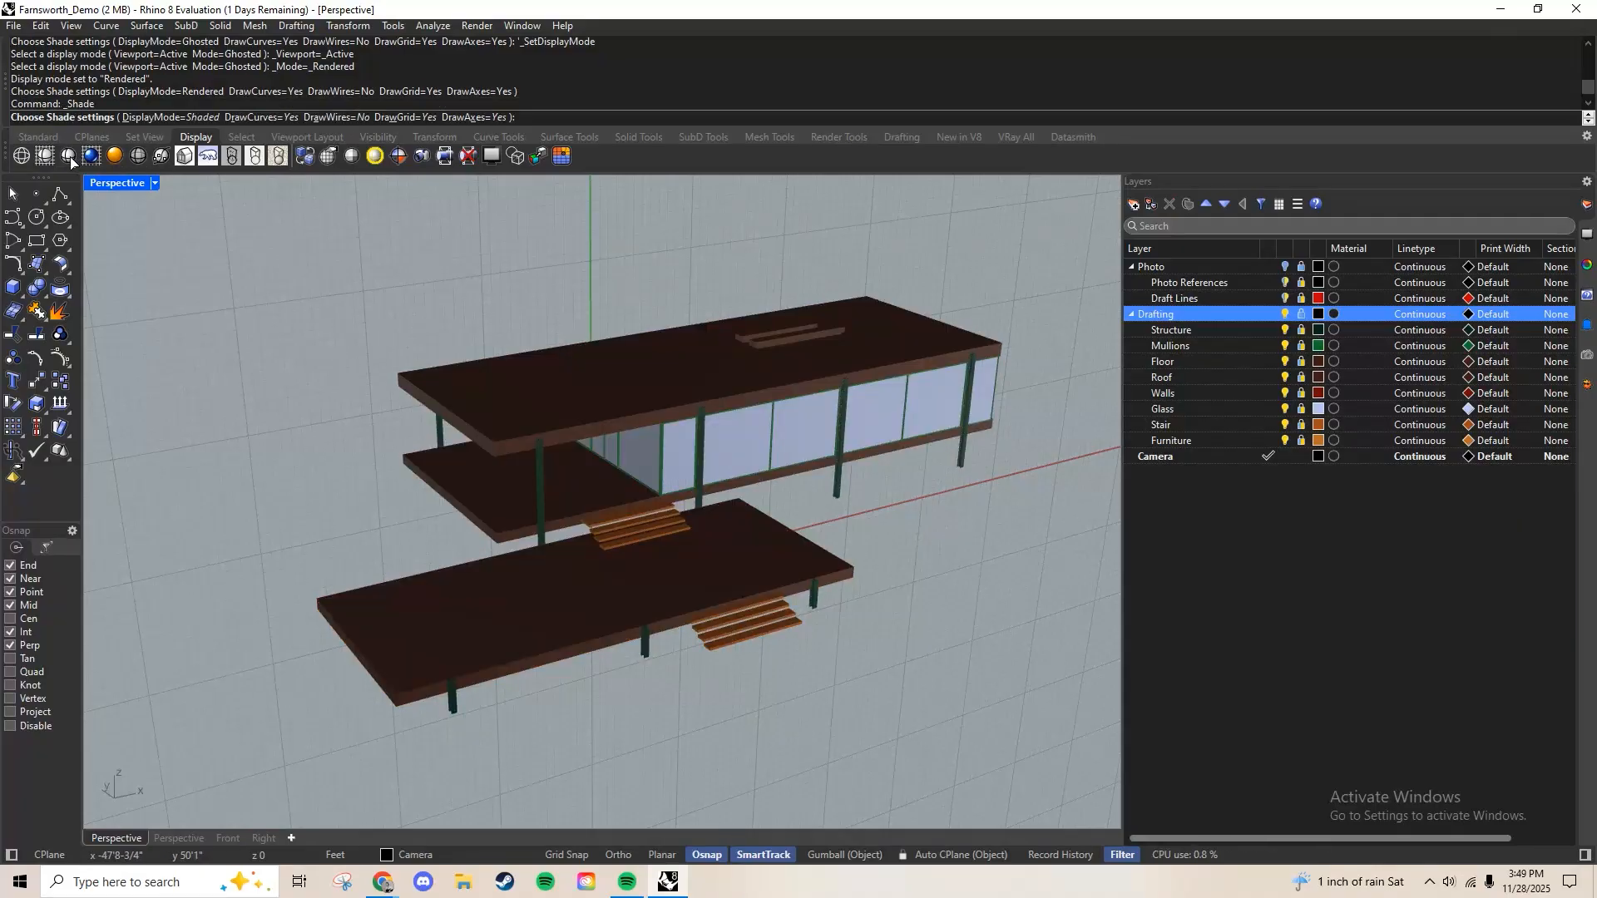
{"action": "left_click", "coordinate": [70, 158]}
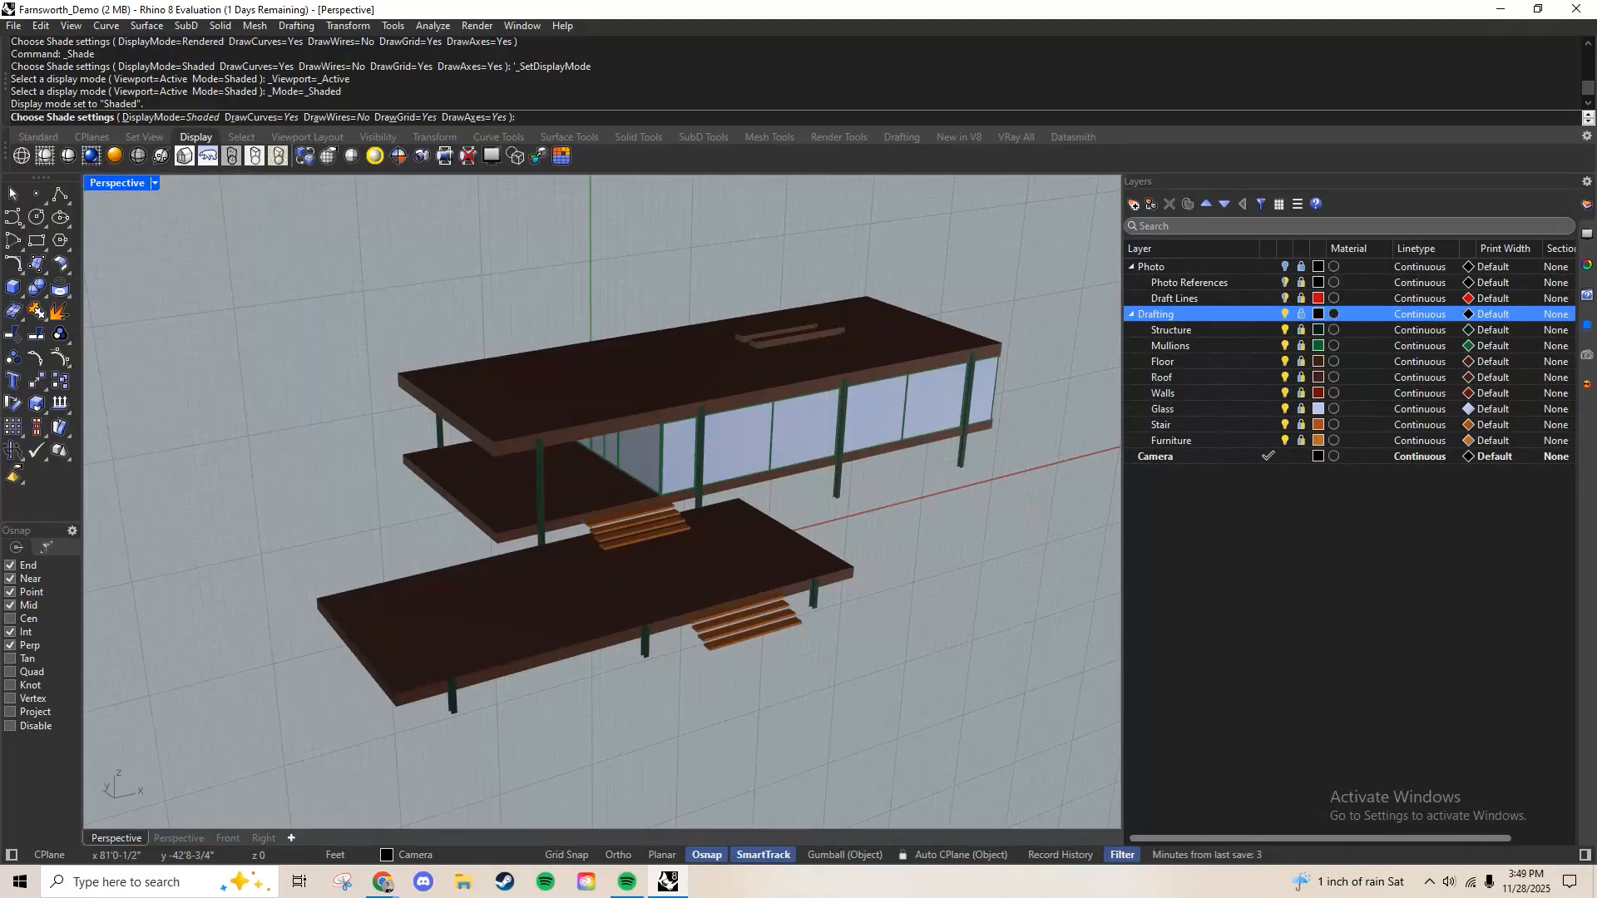
Switch to Chrome and preview the "About Edith Farnsworth House In Plano, IL" photo in the farnsworth house image results
{"action": "left_click", "coordinate": [383, 883]}
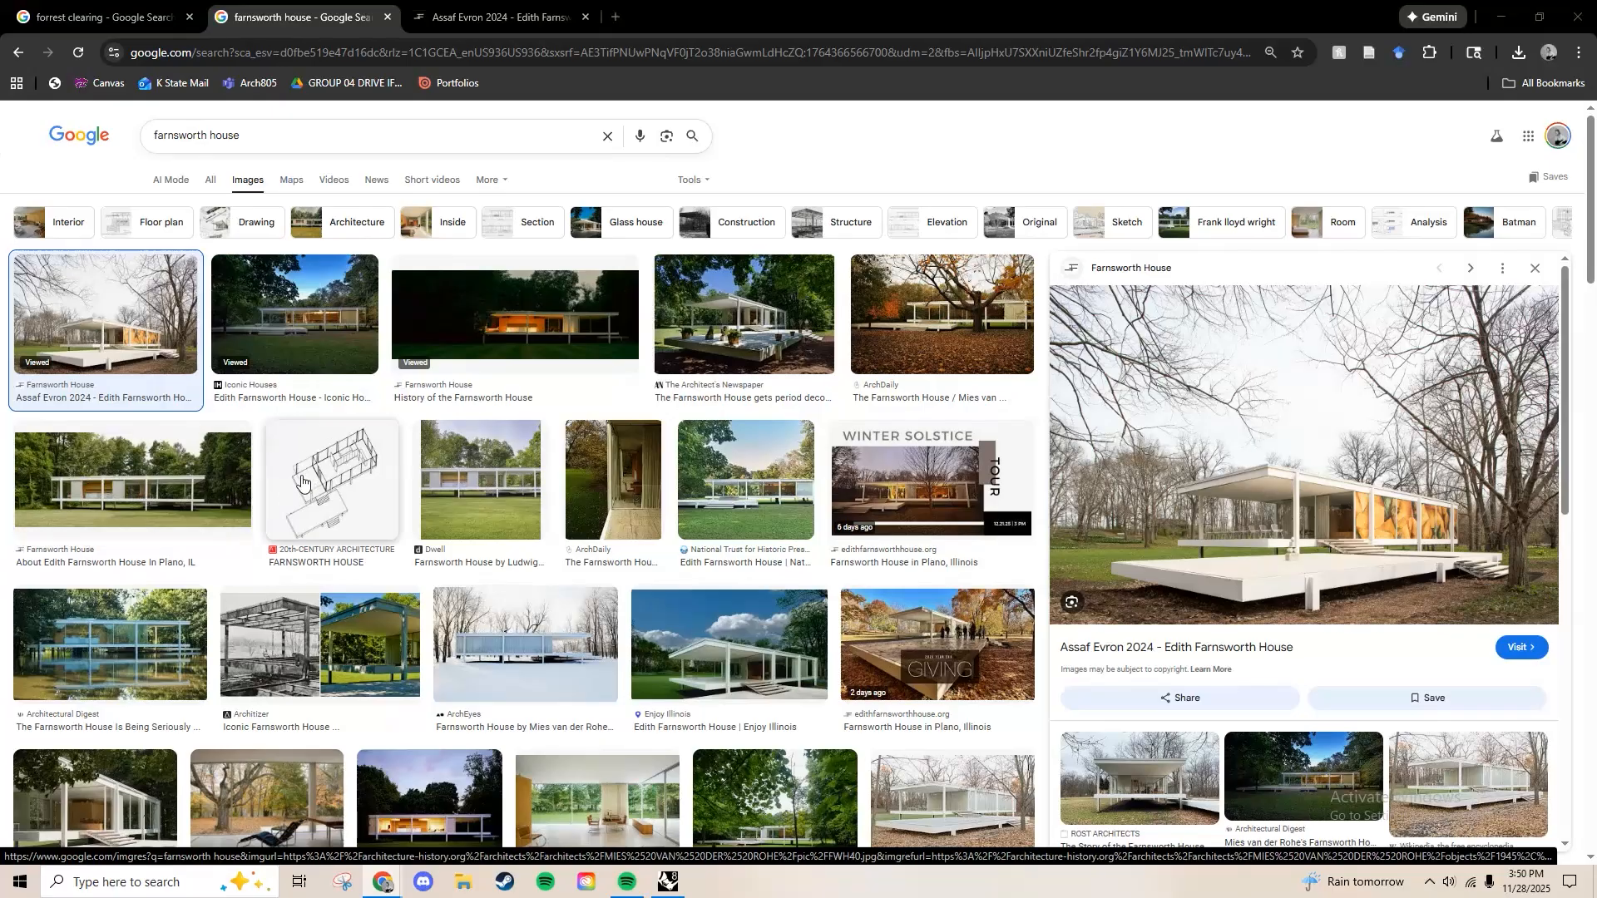
{"action": "left_click", "coordinate": [212, 495]}
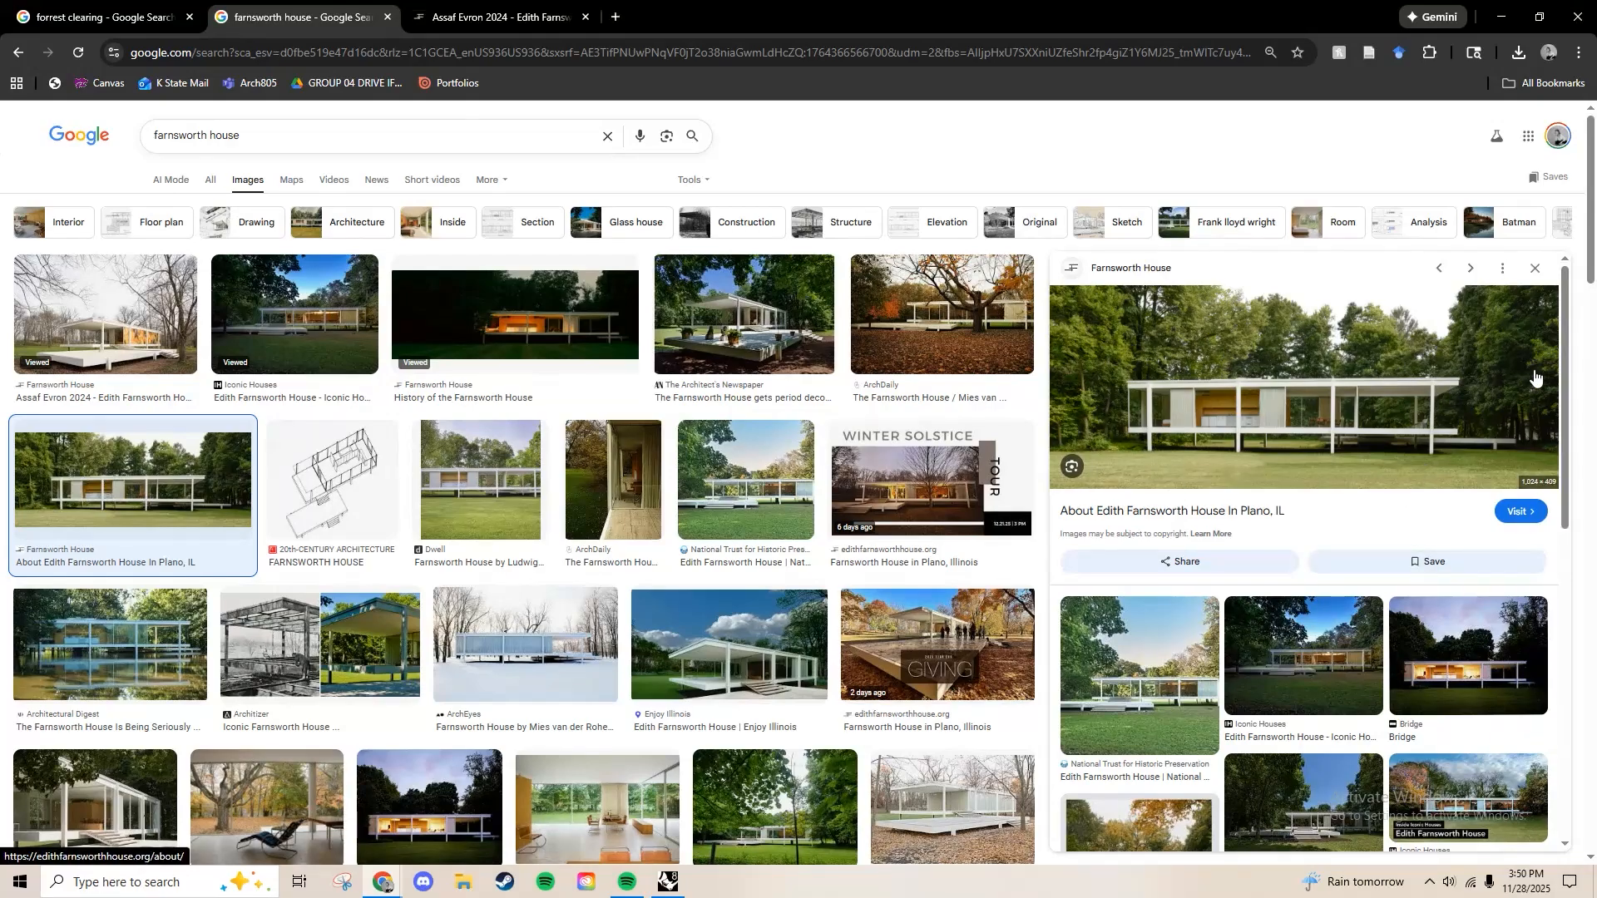
Return to Rhino, end the temporary shade preview and set the Perspective viewport's display mode to Rendered
{"action": "scroll", "coordinate": [1480, 412], "scroll_direction": "down", "scroll_amount": 3}
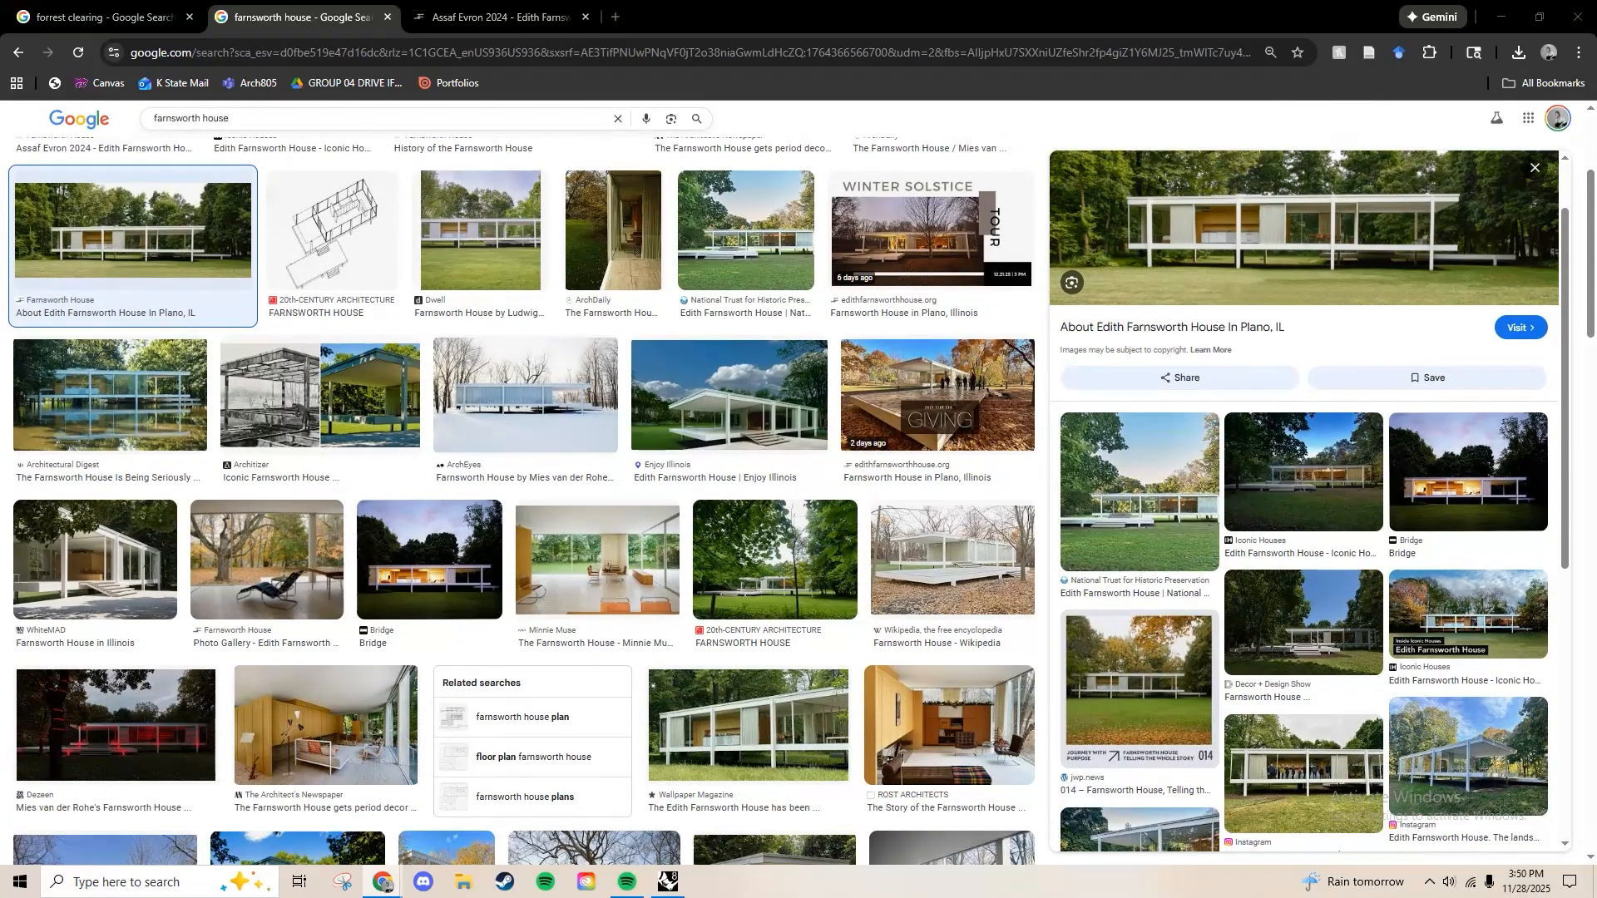
{"action": "key", "text": "alt+Tab"}
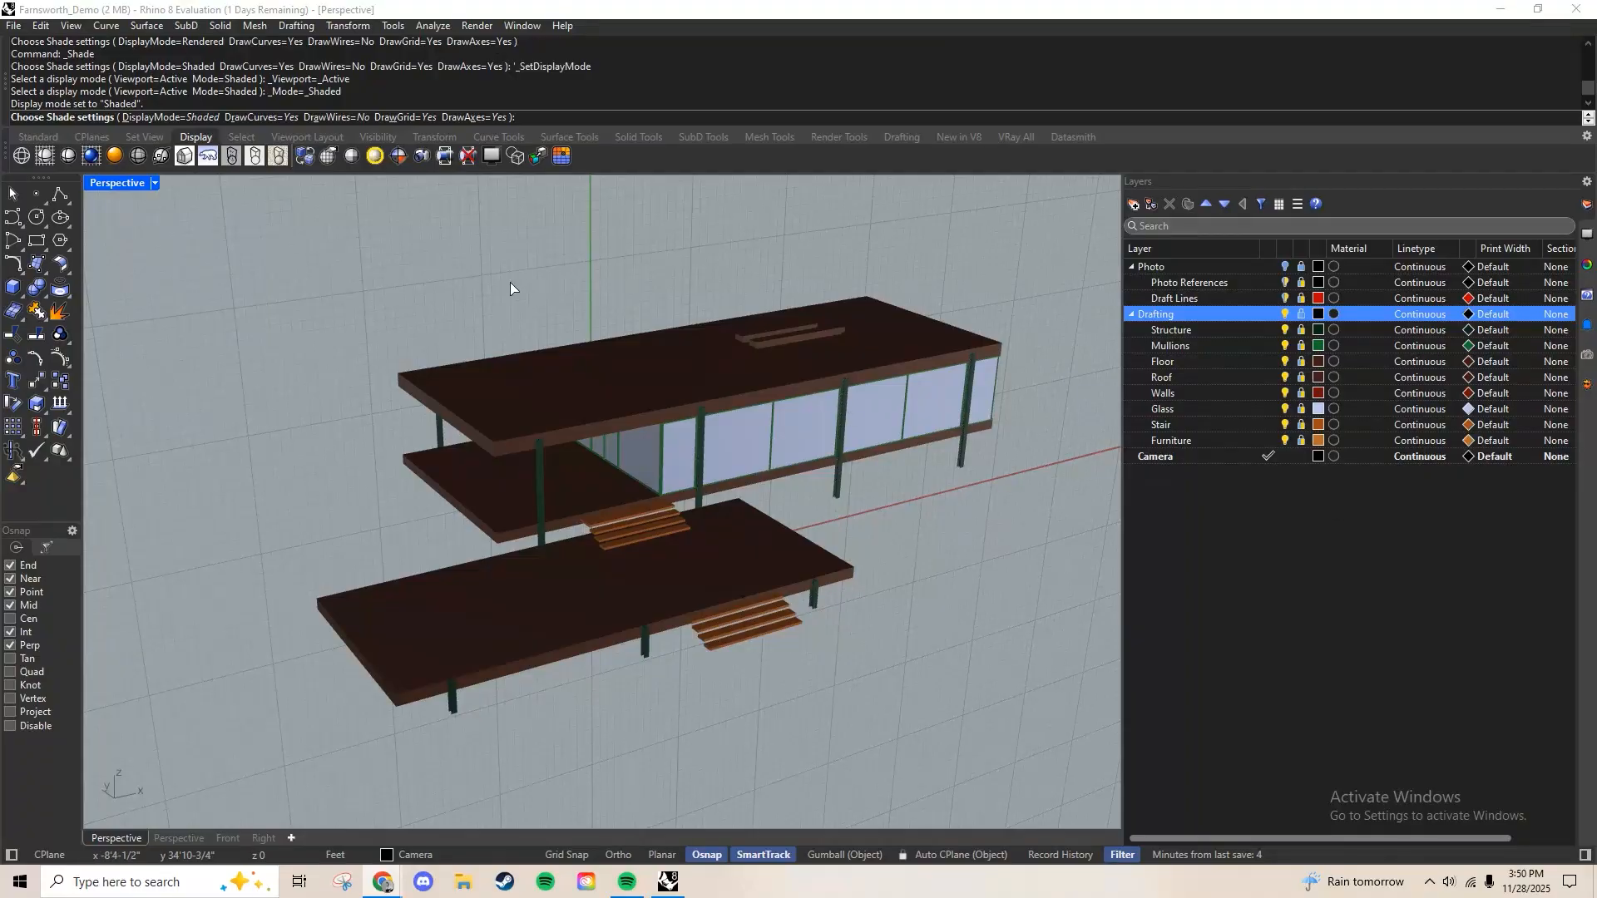
{"action": "left_click", "coordinate": [92, 157]}
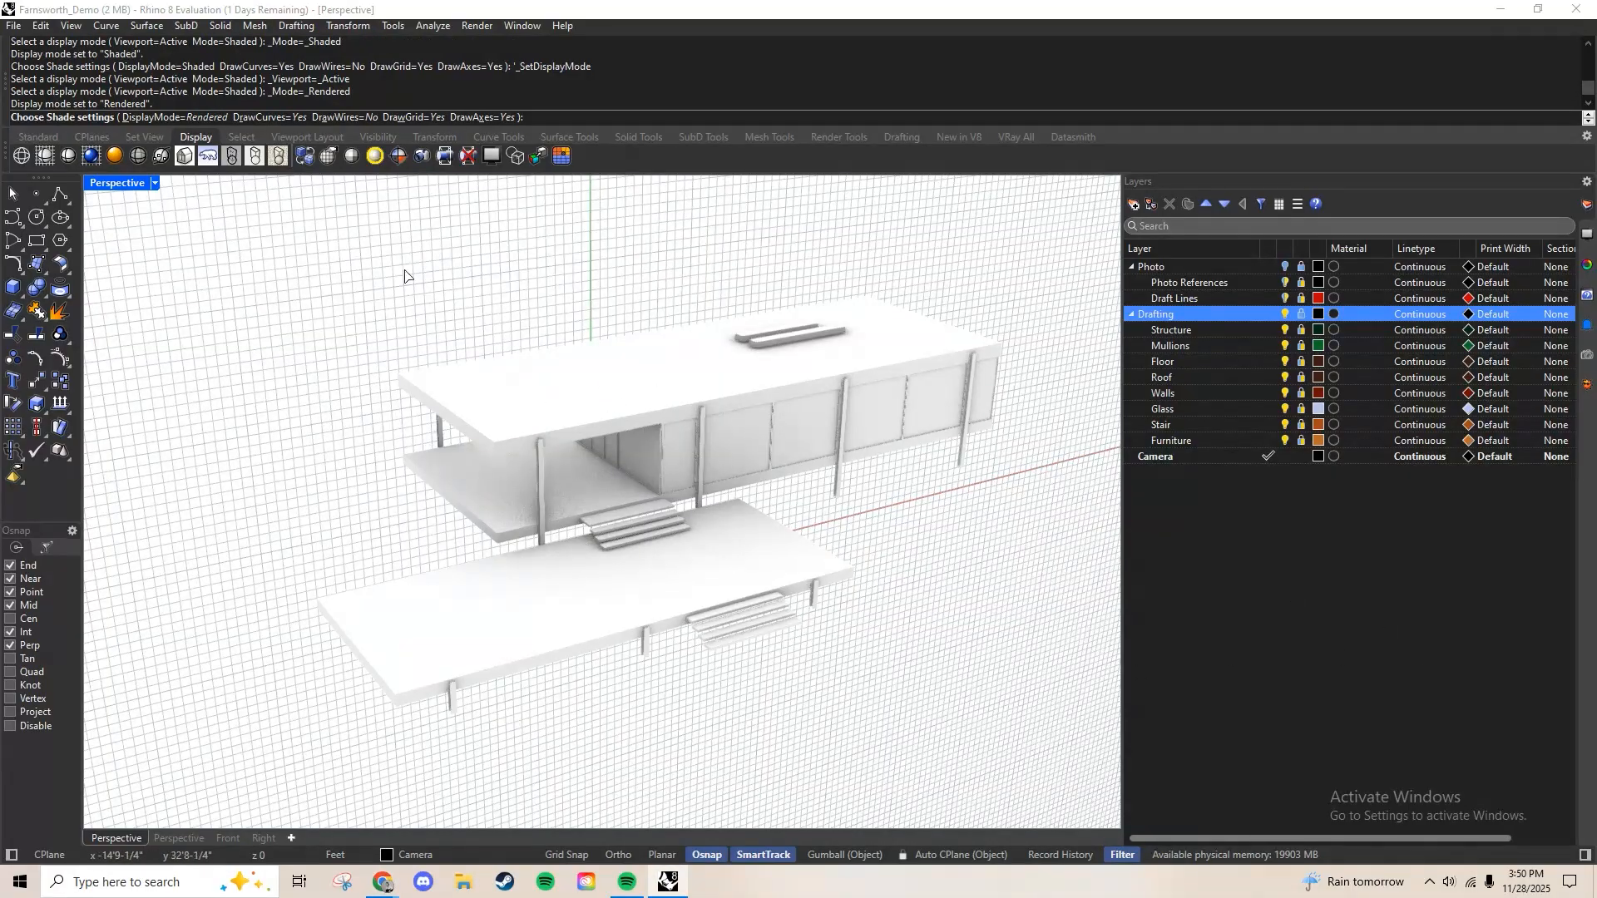
{"action": "key", "text": "Return"}
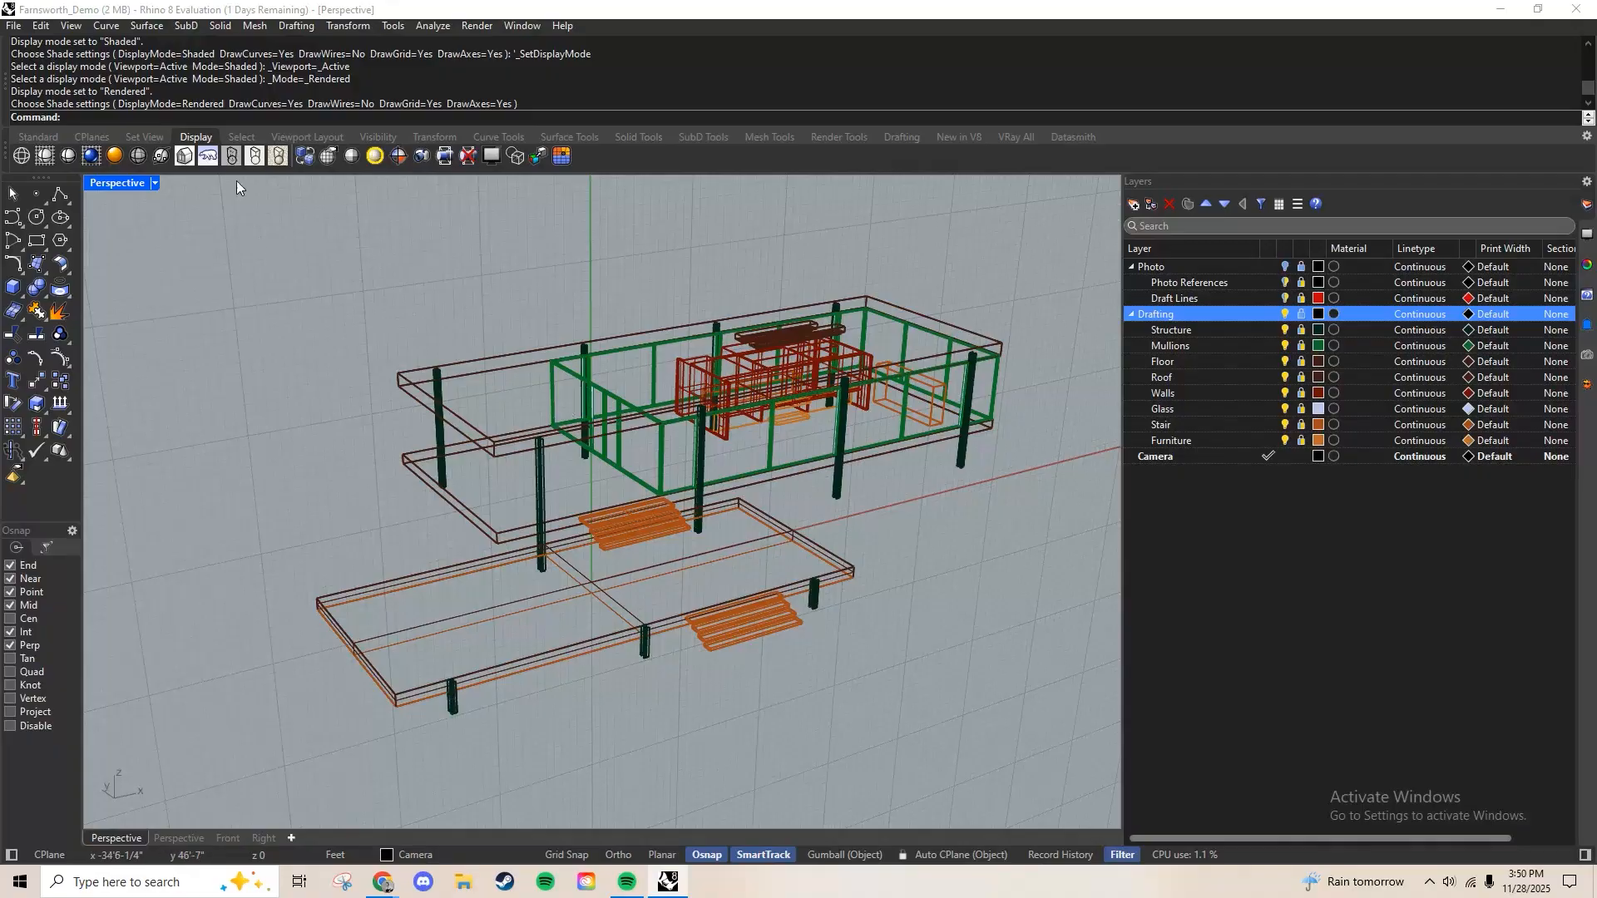
{"action": "left_click", "coordinate": [100, 163]}
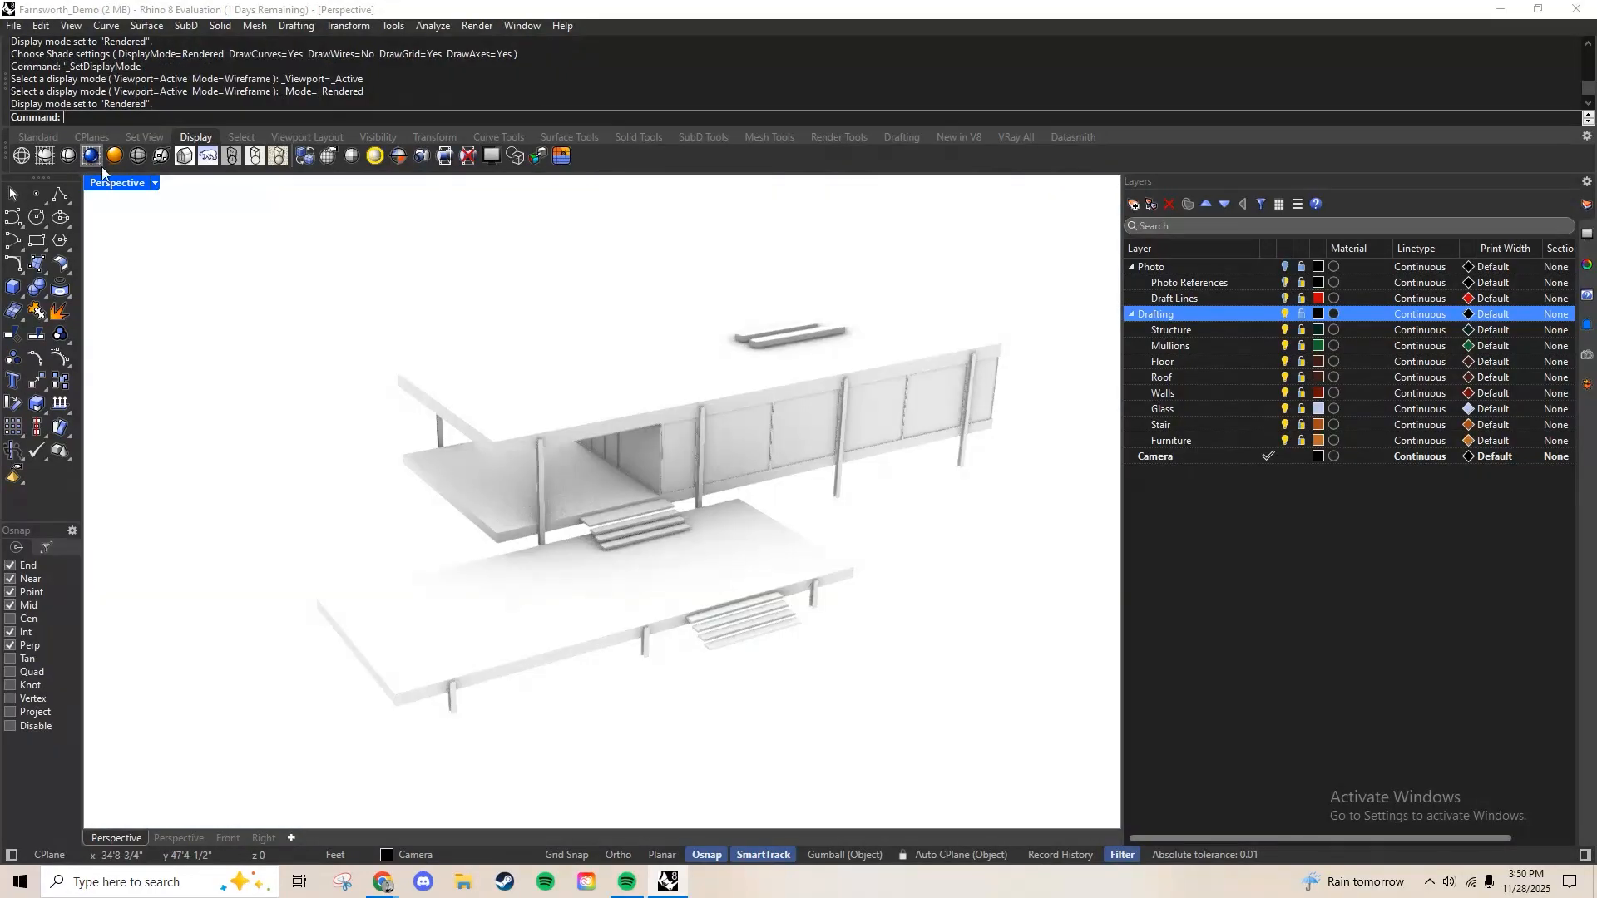
{"action": "key", "text": "Return"}
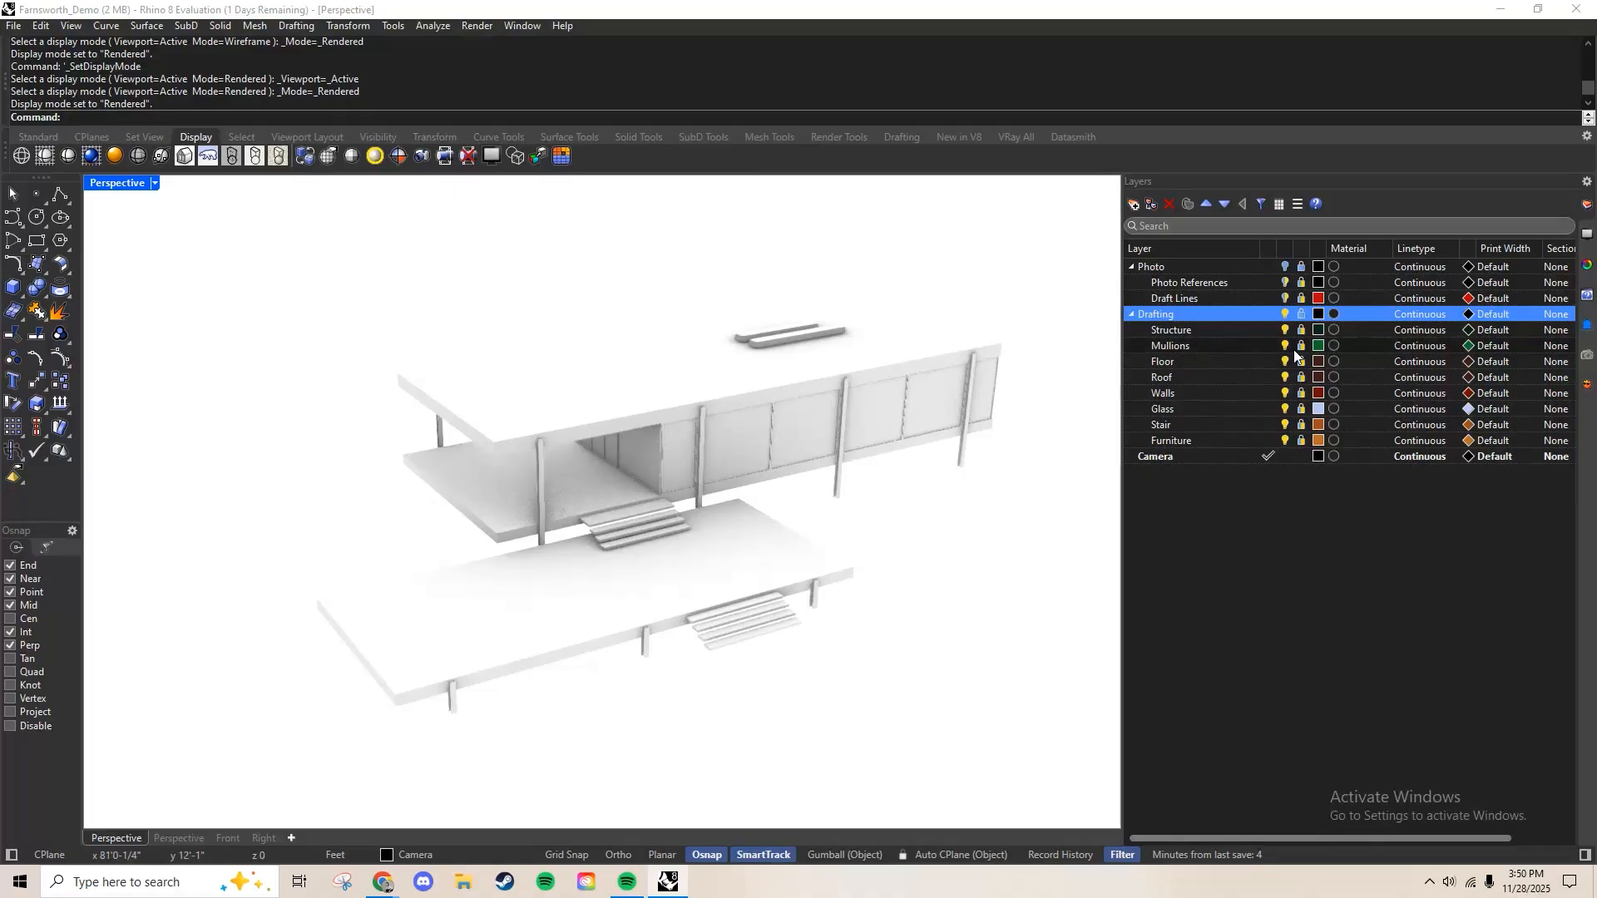
Unlock the Drafting layer with its sublayers and test selecting the house's roof and floor slabs
{"action": "left_click", "coordinate": [1302, 315]}
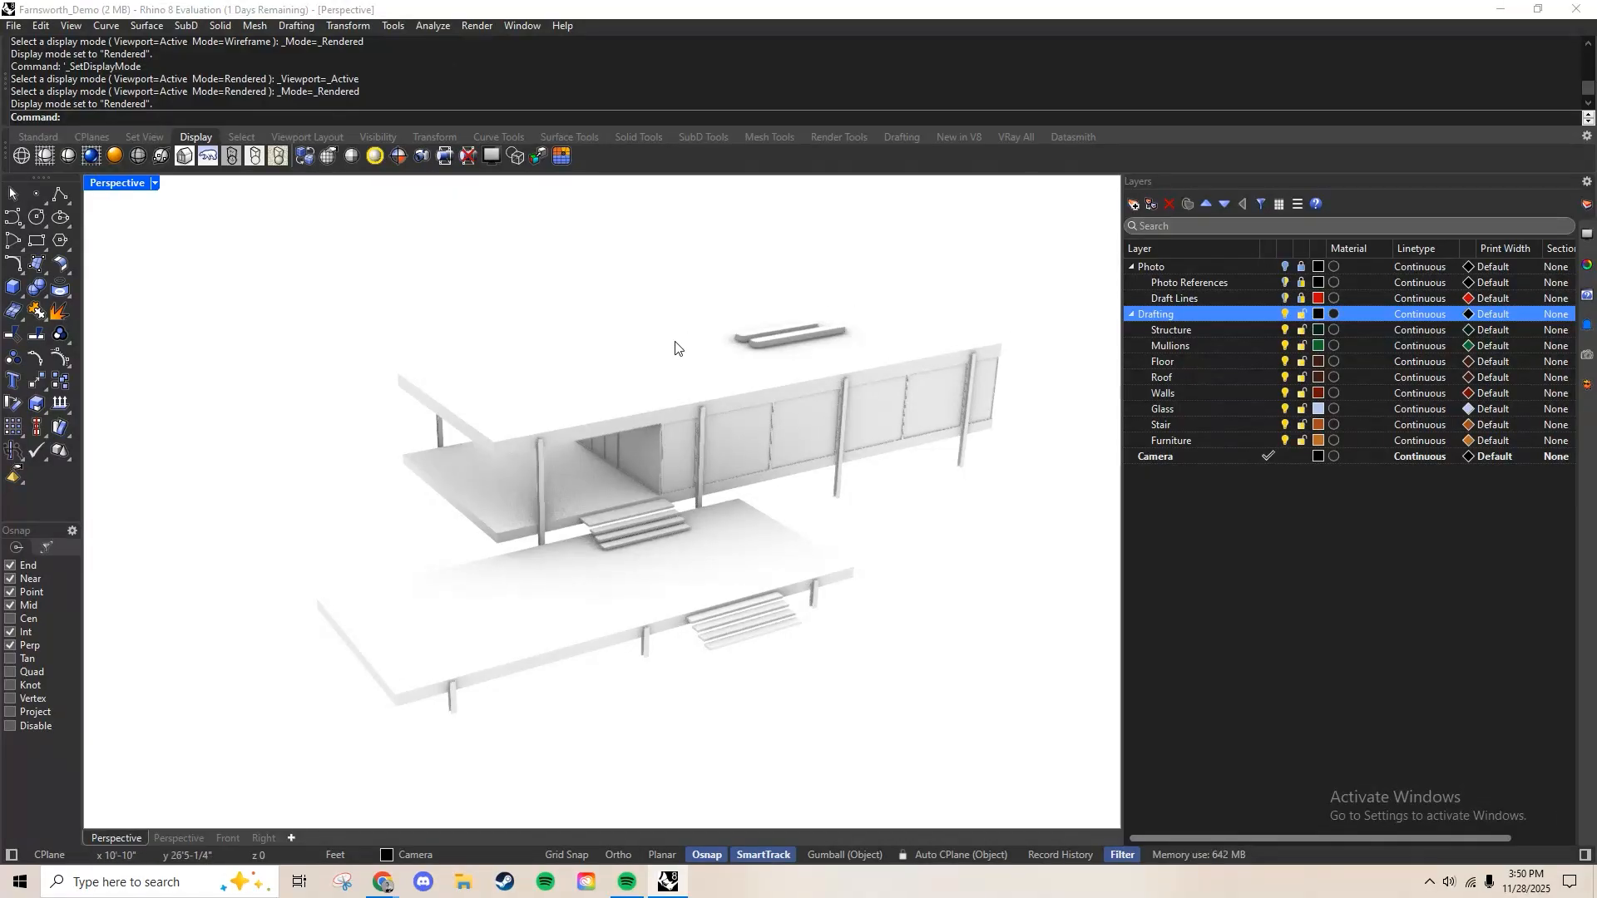
{"action": "left_click", "coordinate": [648, 385]}
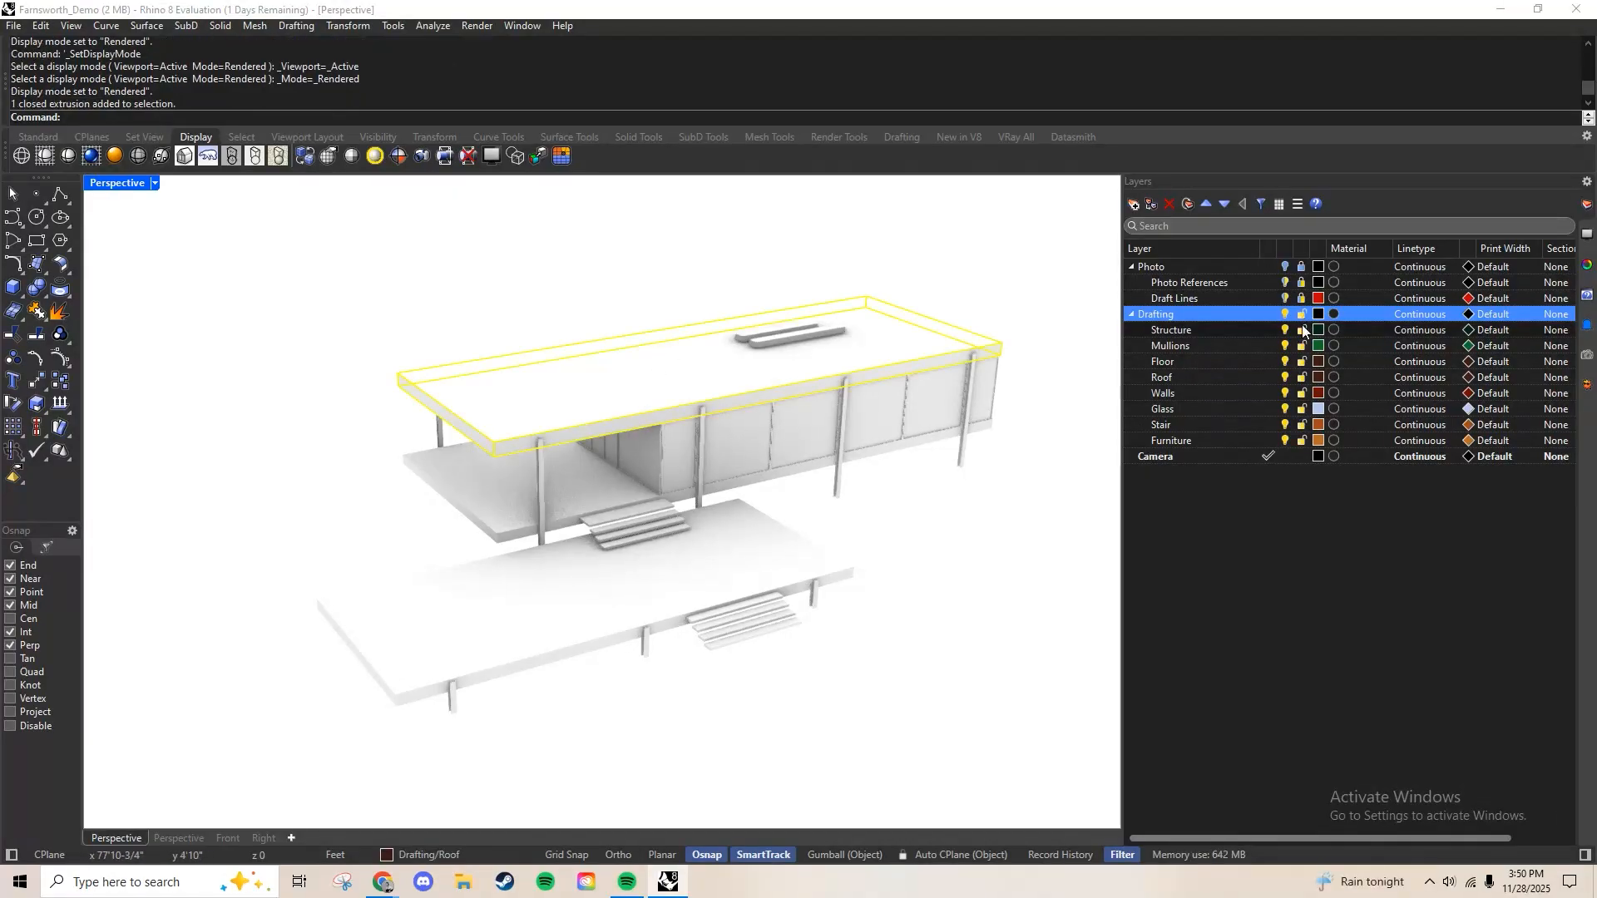
{"action": "left_click", "coordinate": [938, 613]}
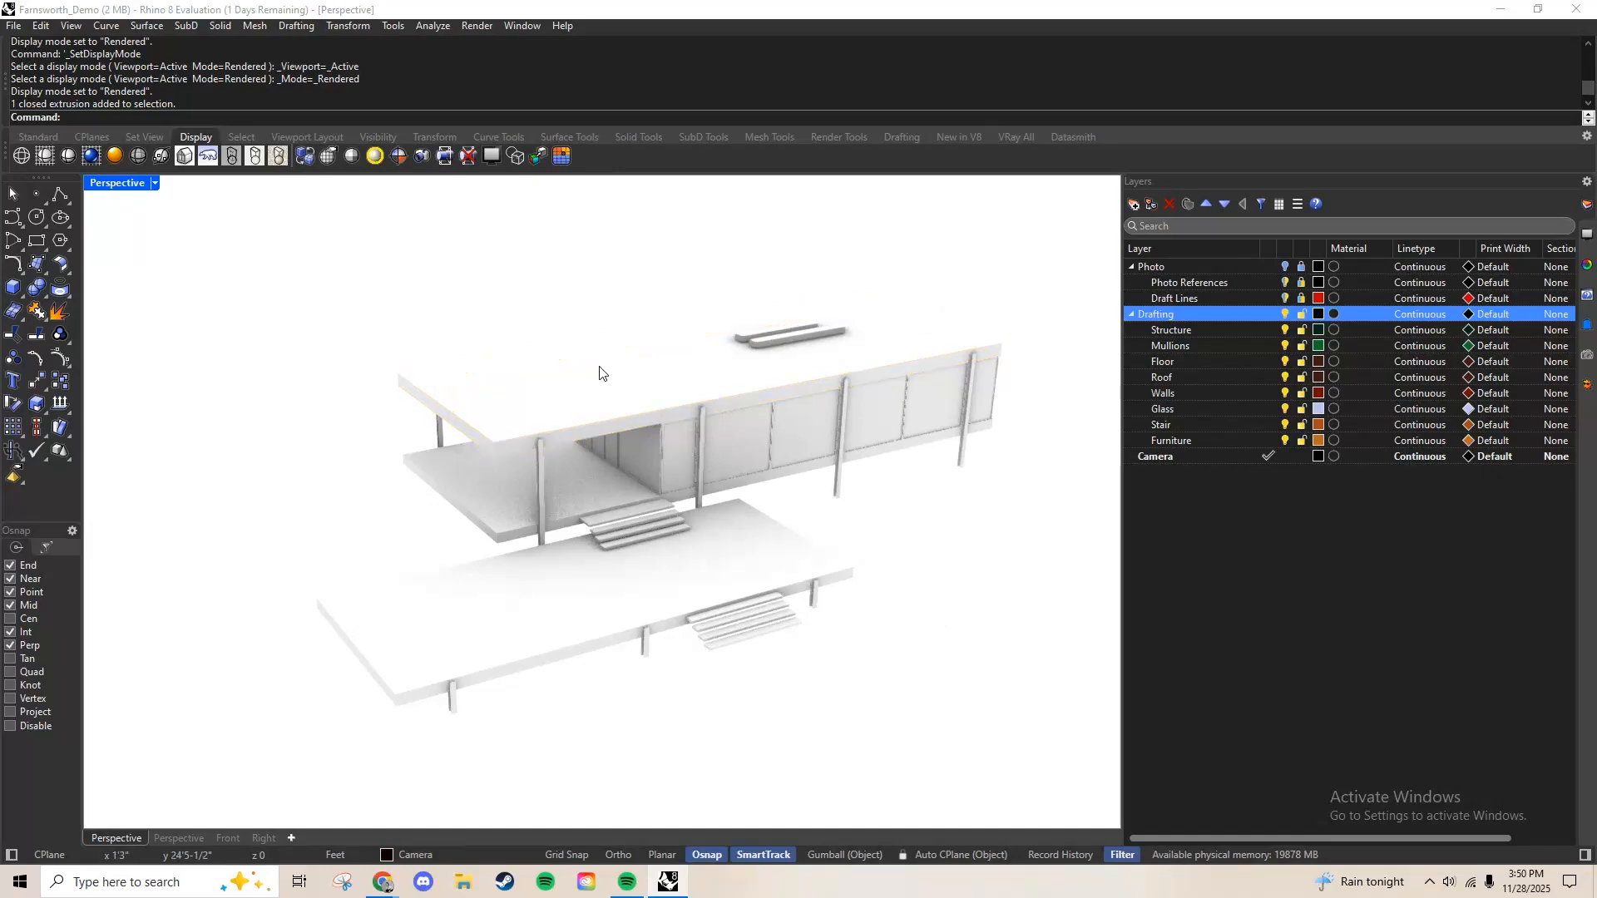
{"action": "left_click", "coordinate": [606, 363]}
{"action": "left_click", "coordinate": [568, 564]}
{"action": "left_click", "coordinate": [509, 492]}
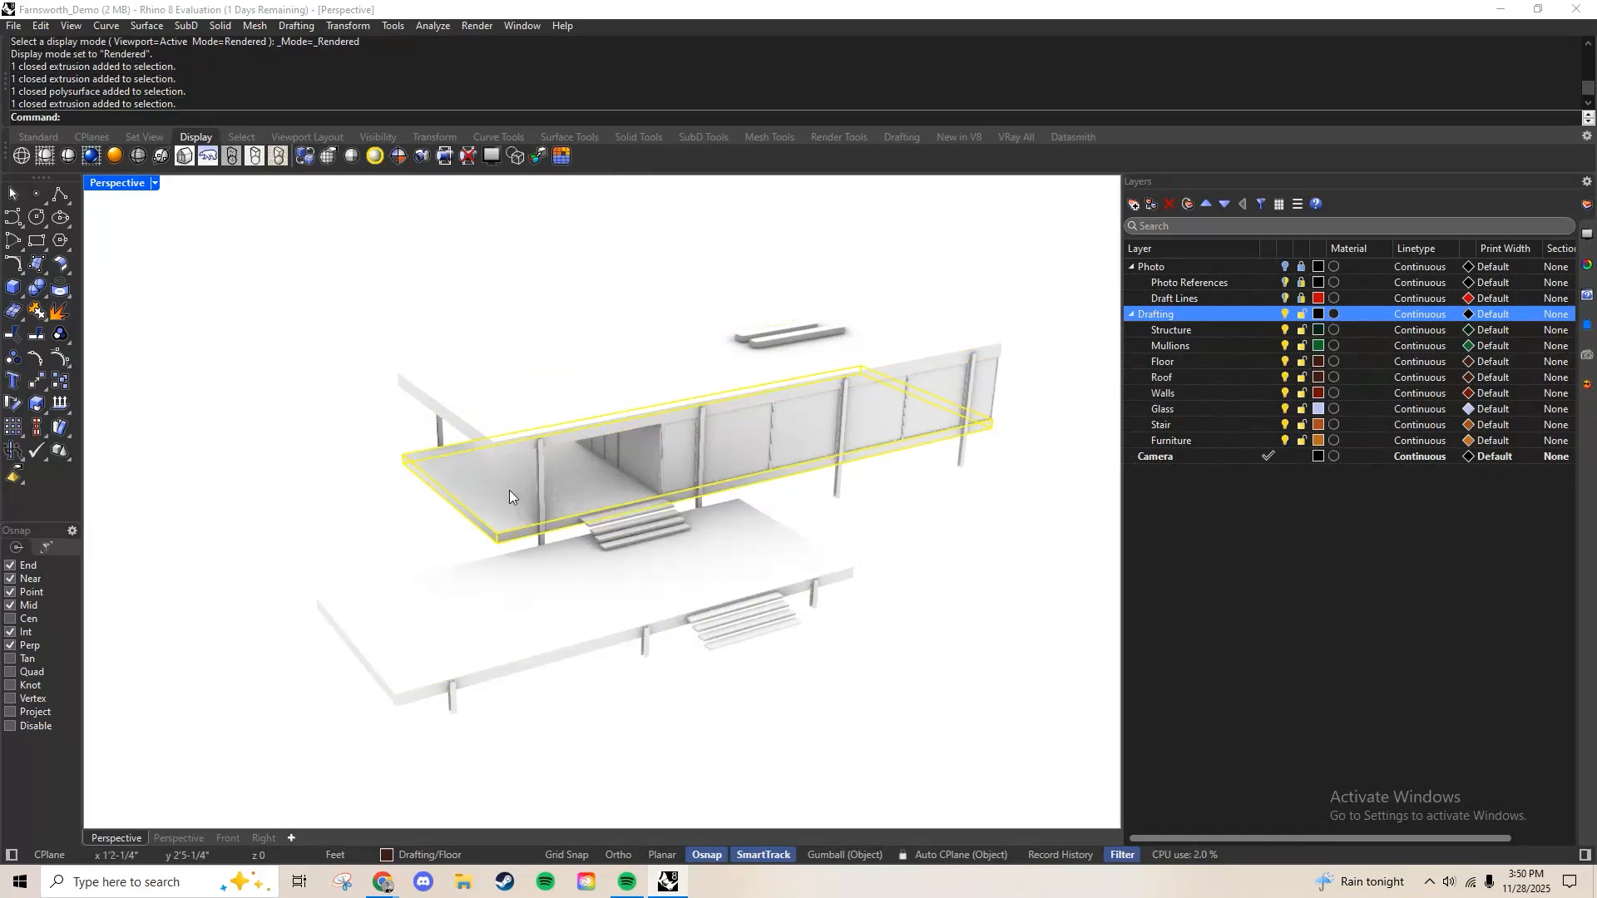
{"action": "left_click", "coordinate": [513, 407]}
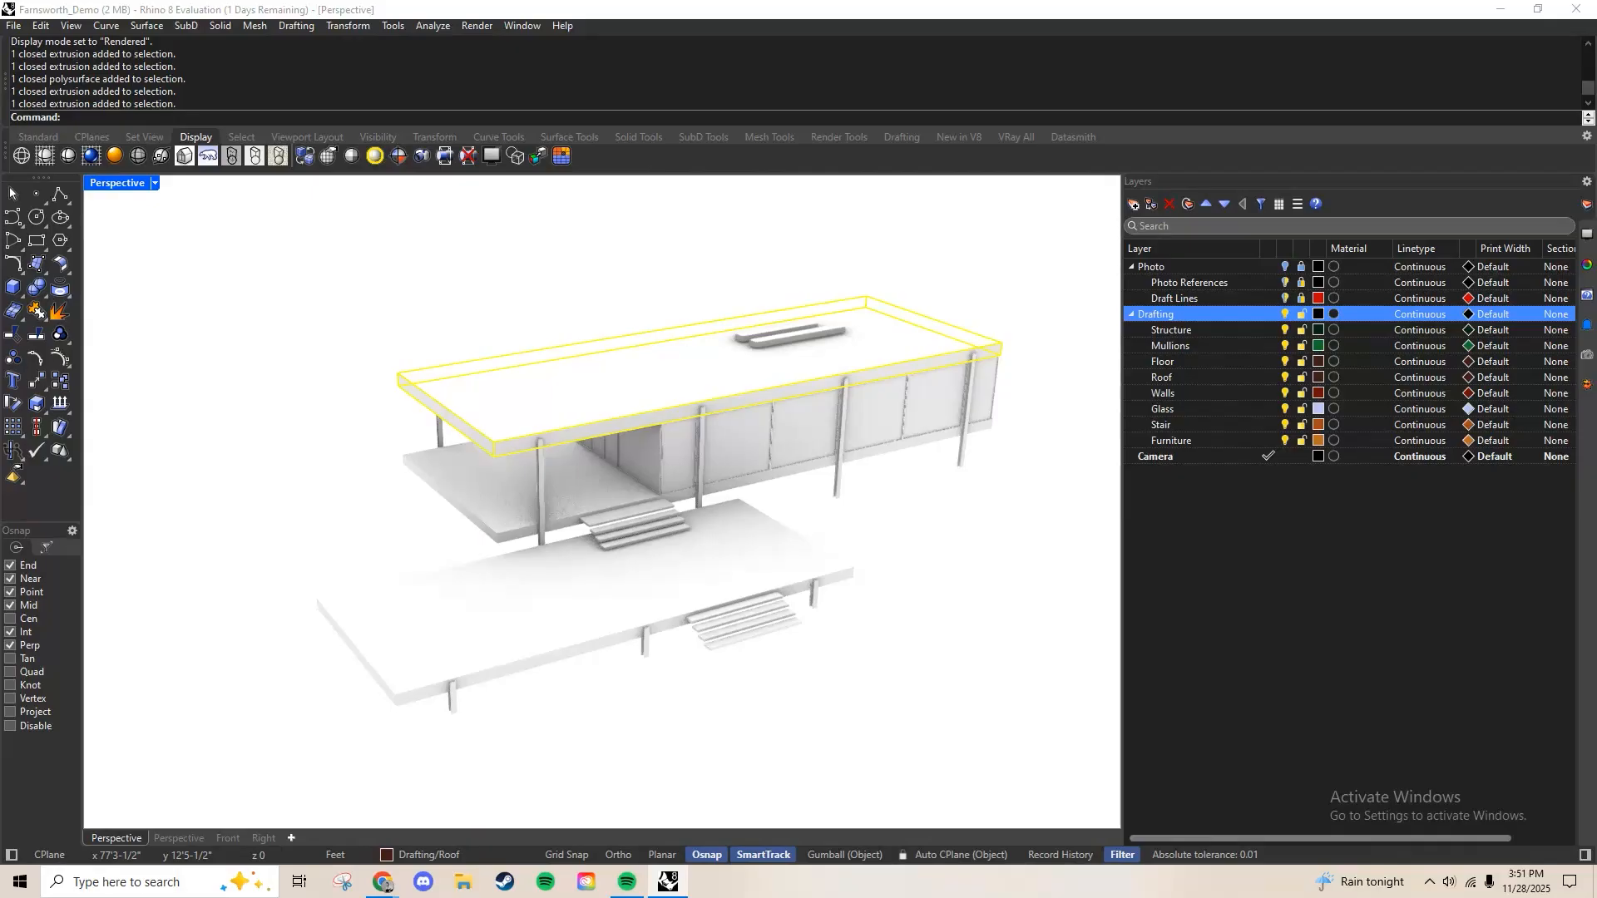
Select the roof slab and open the list of materials in its material properties
{"action": "left_click", "coordinate": [1585, 264]}
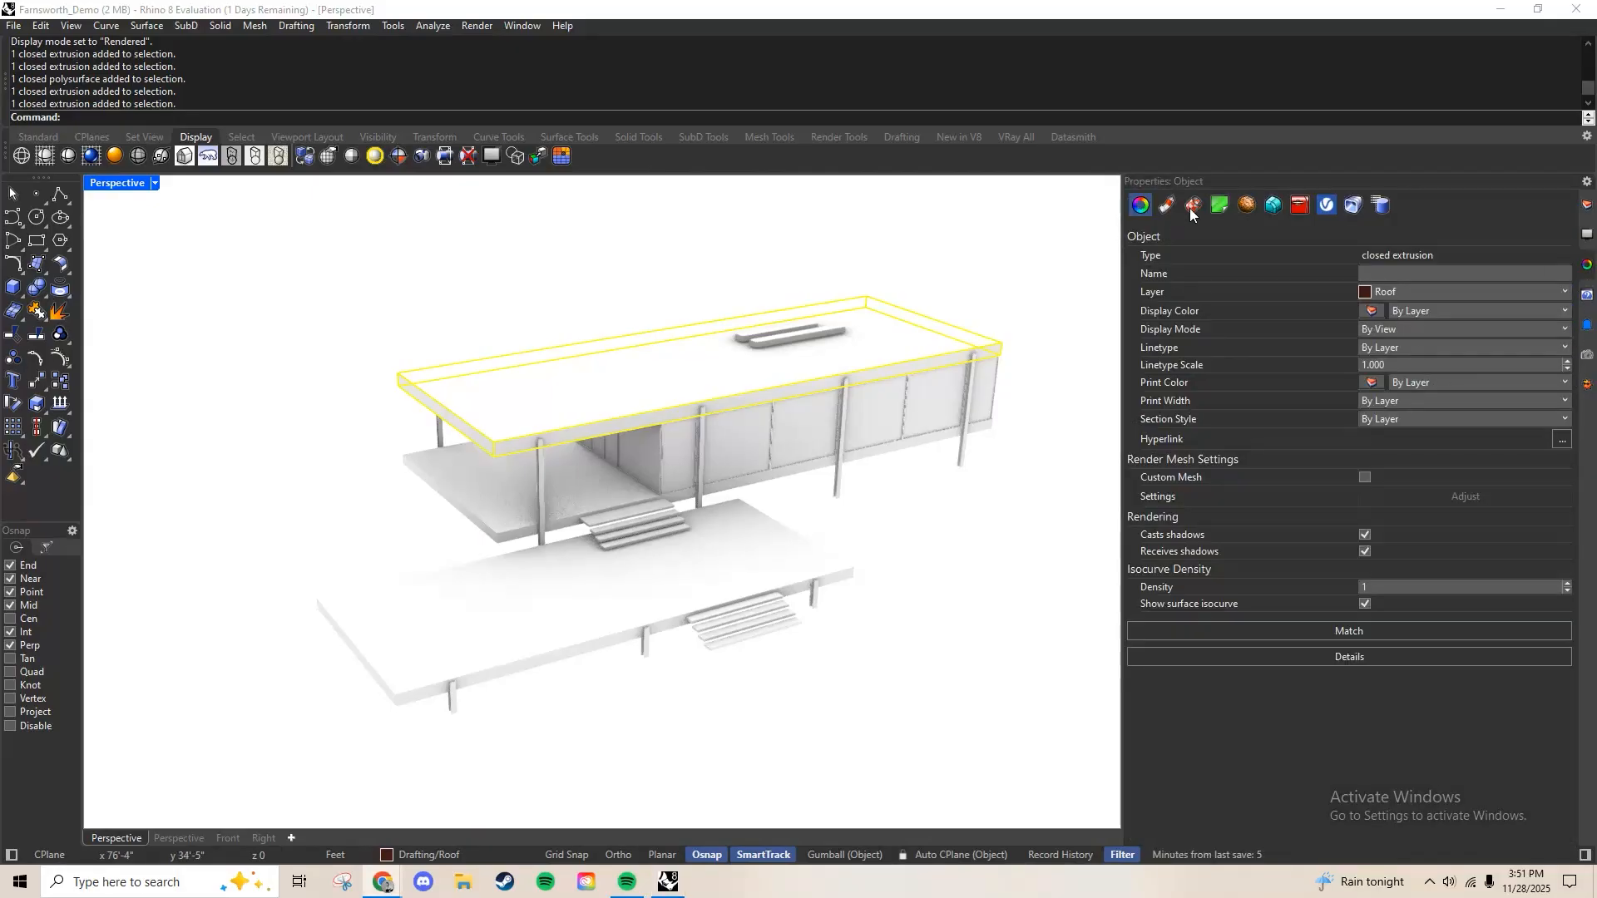
{"action": "left_click", "coordinate": [897, 305]}
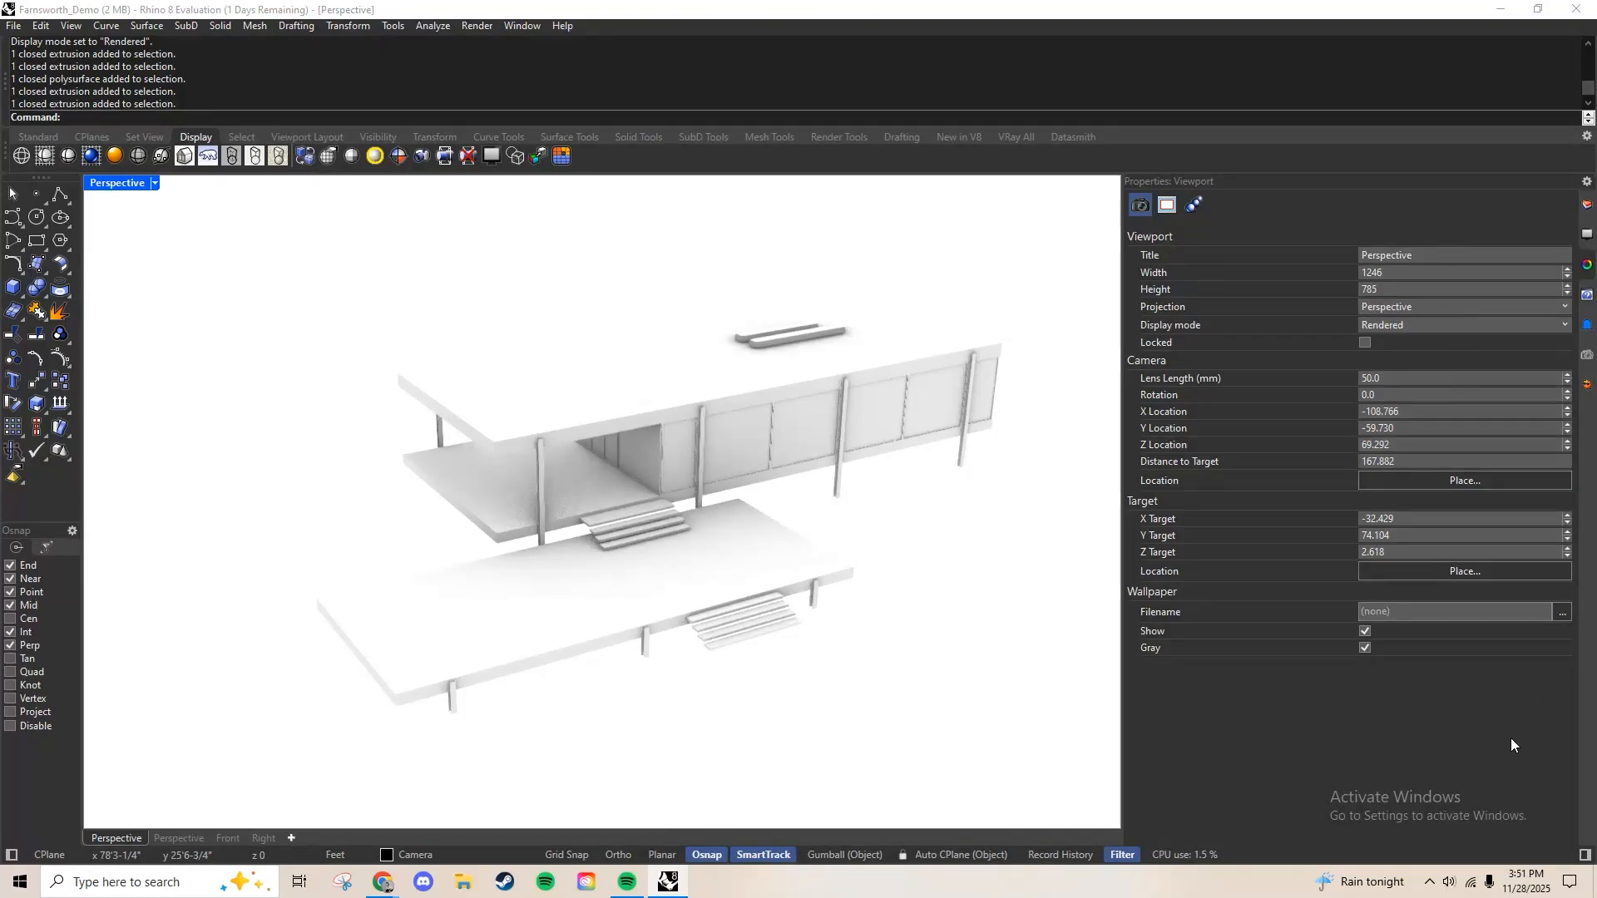
{"action": "left_click", "coordinate": [672, 411]}
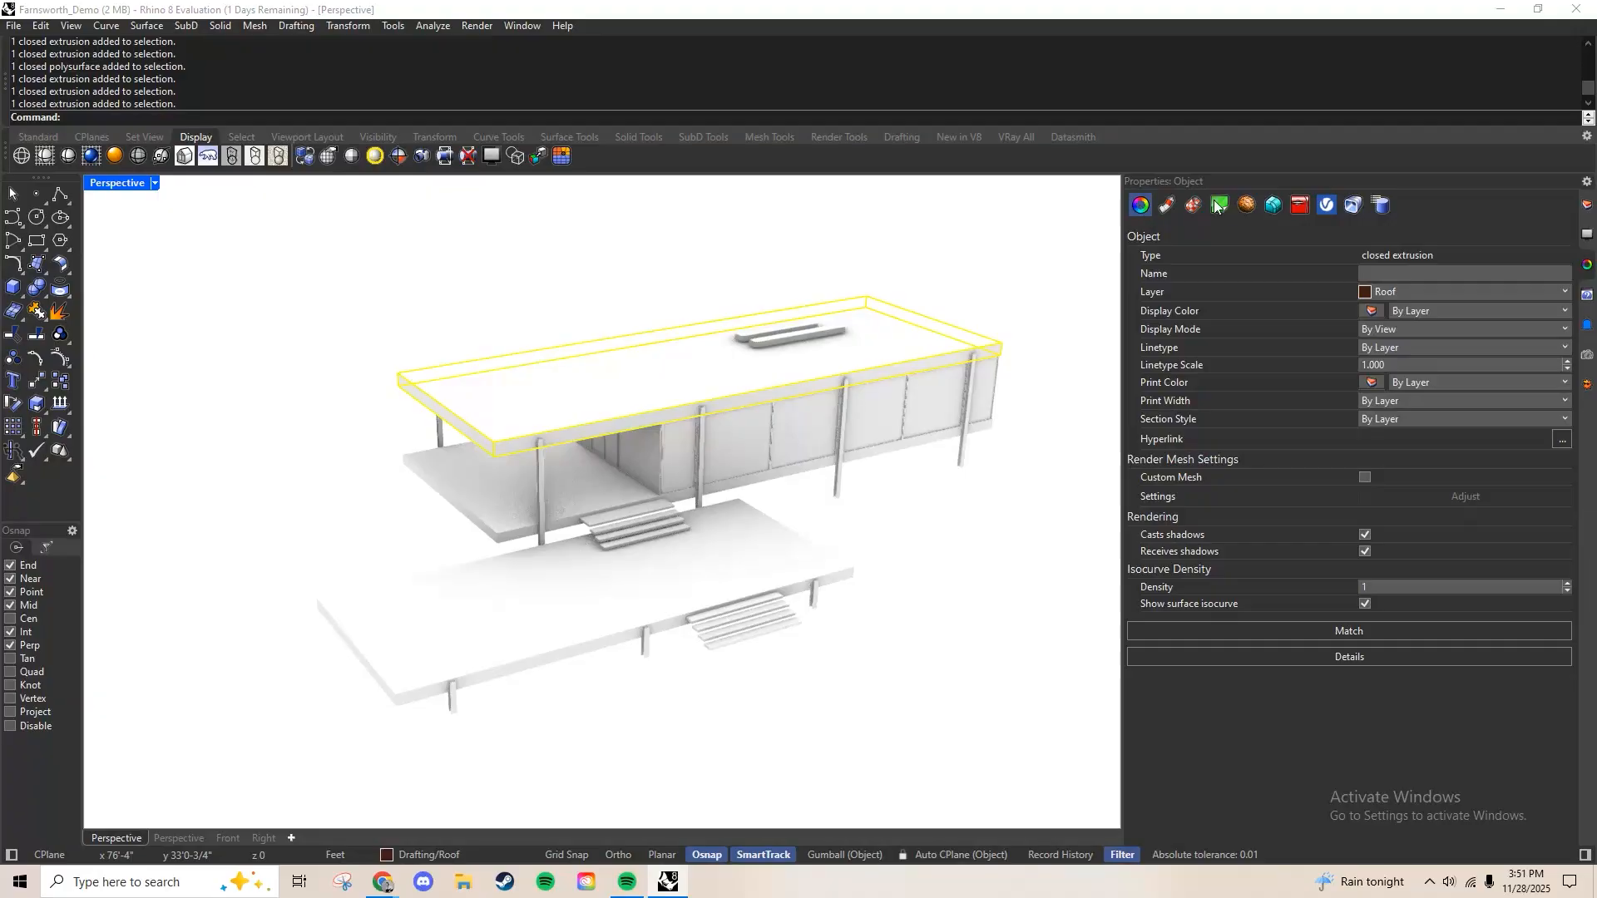
{"action": "left_click", "coordinate": [1167, 206]}
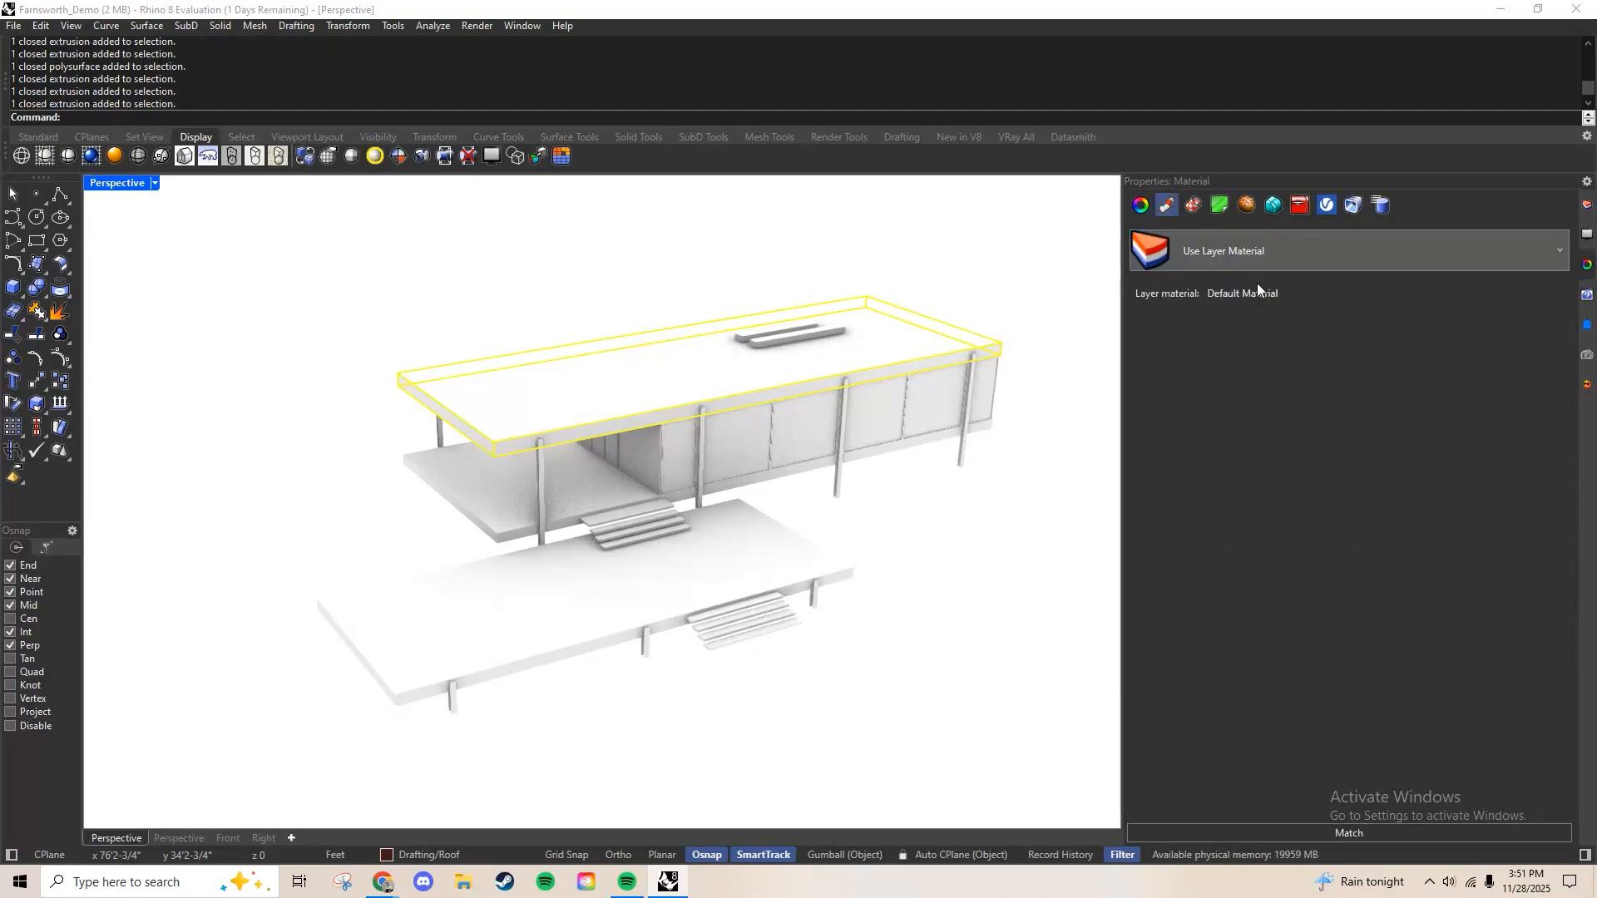
{"action": "left_click", "coordinate": [1409, 261]}
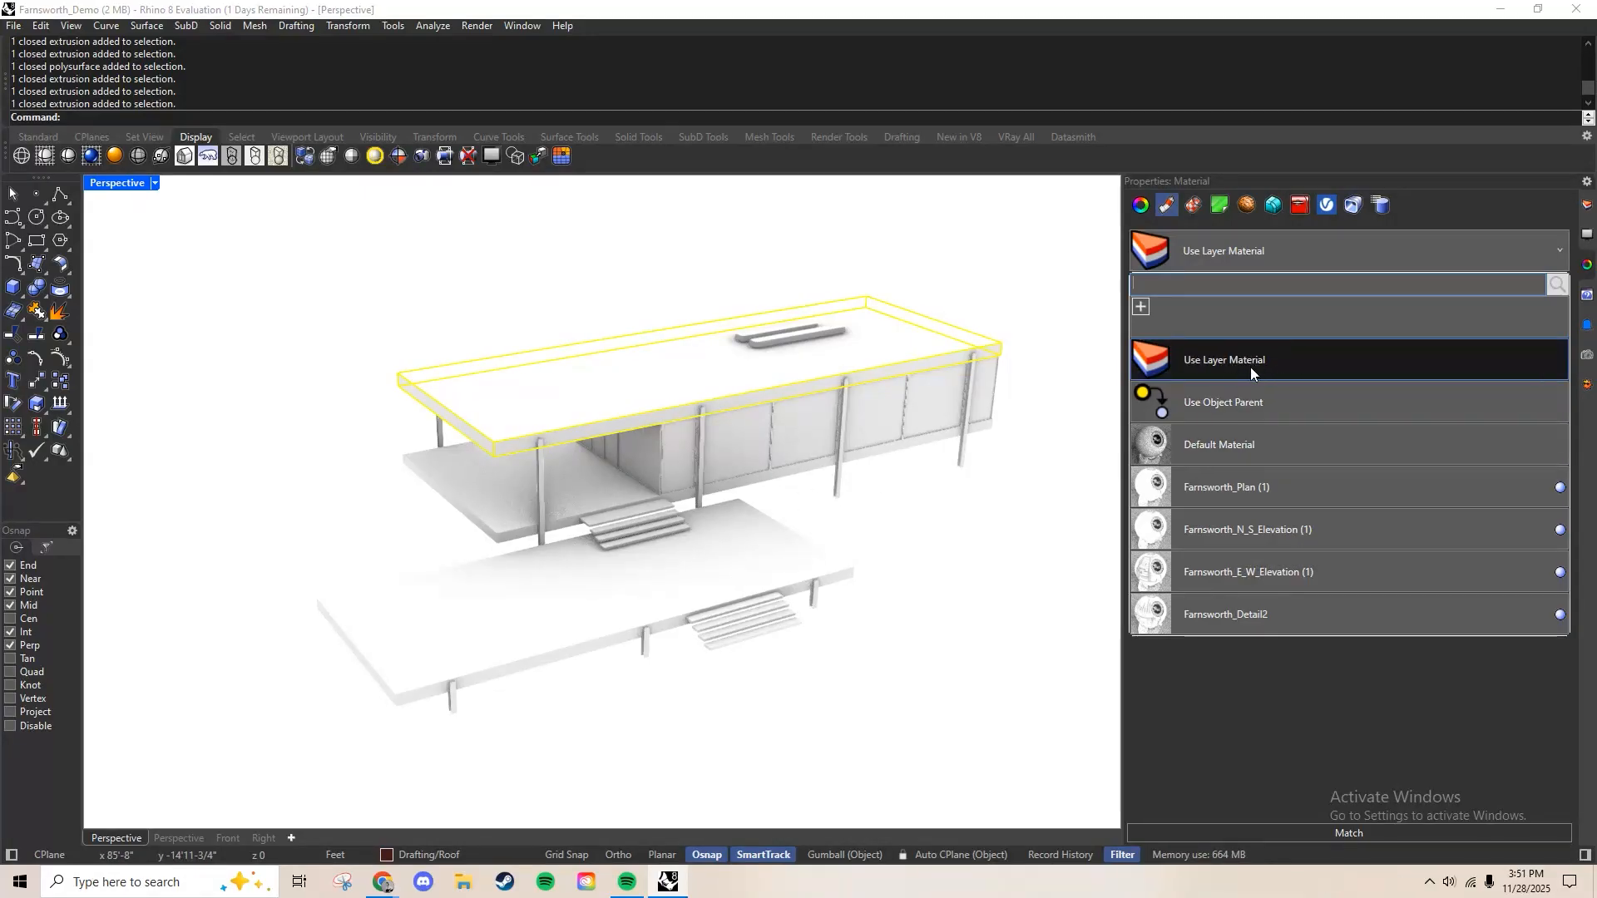
Start importing a material from the material library for the roof and open the Matte folder within Metal
{"action": "left_click", "coordinate": [1150, 313]}
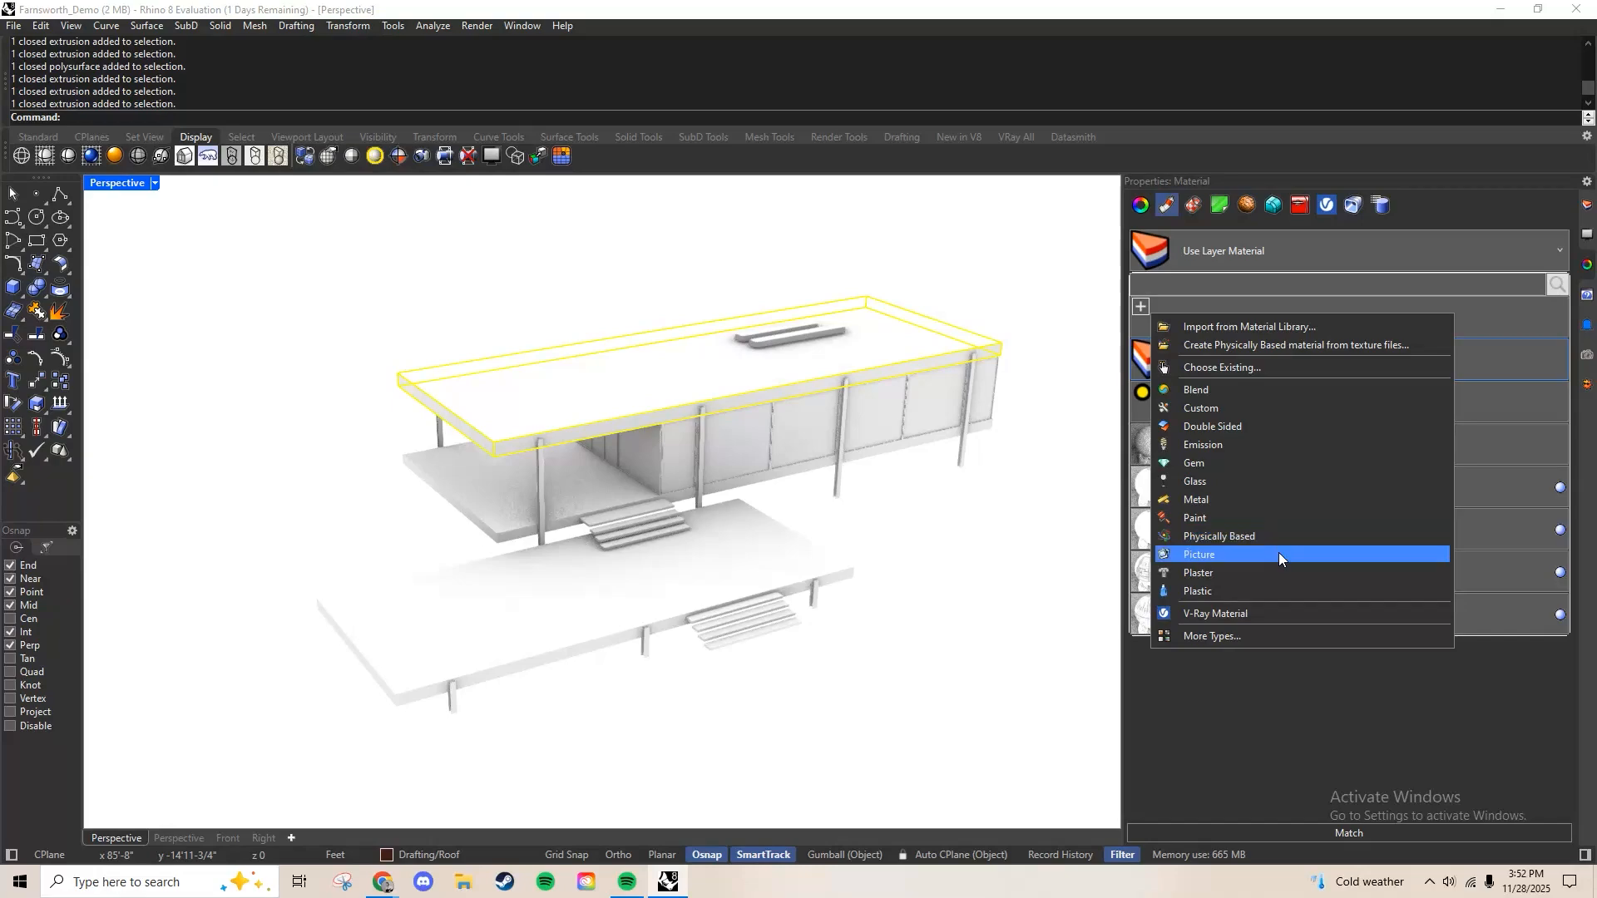
{"action": "left_click", "coordinate": [1306, 331]}
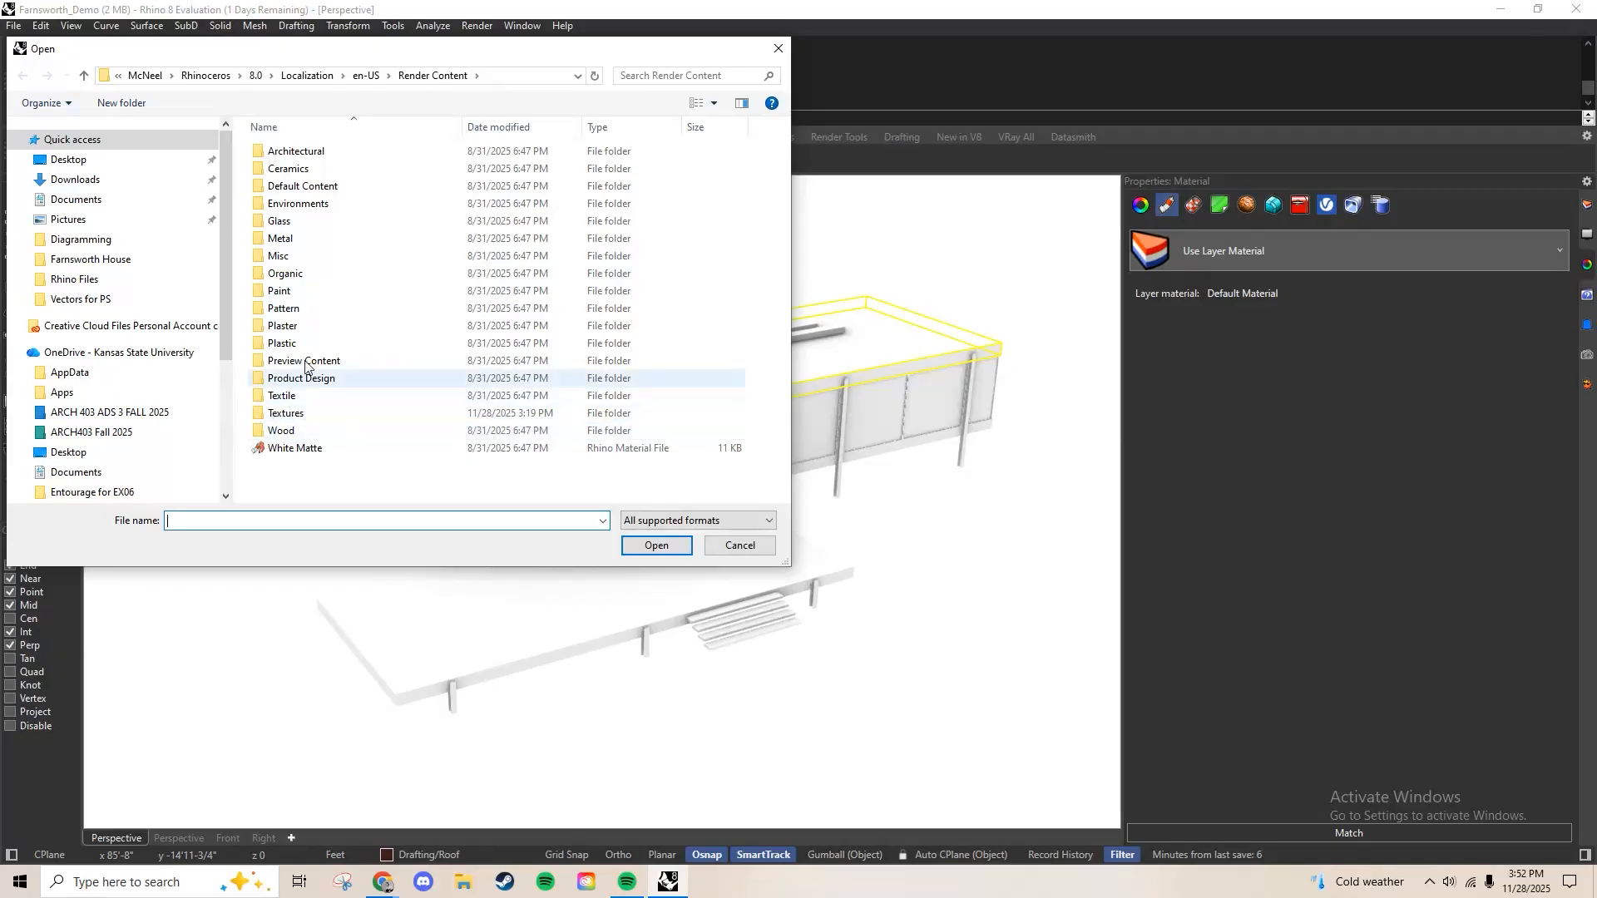
{"action": "left_click_drag", "start_coordinate": [332, 48], "coordinate": [618, 88]}
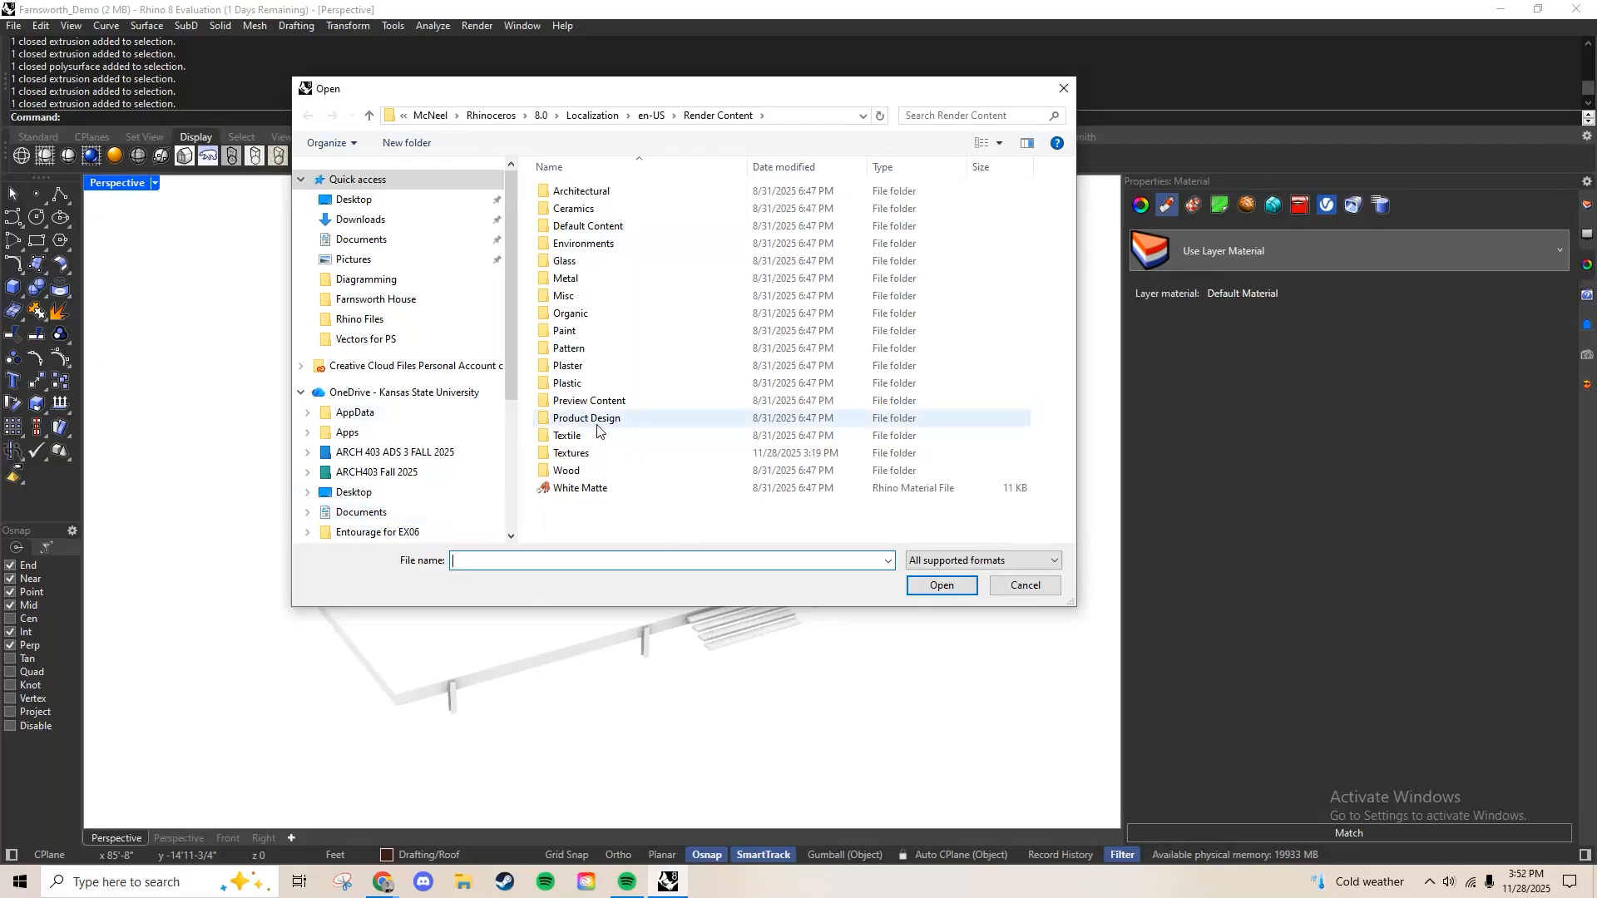
{"action": "double_click", "coordinate": [598, 280]}
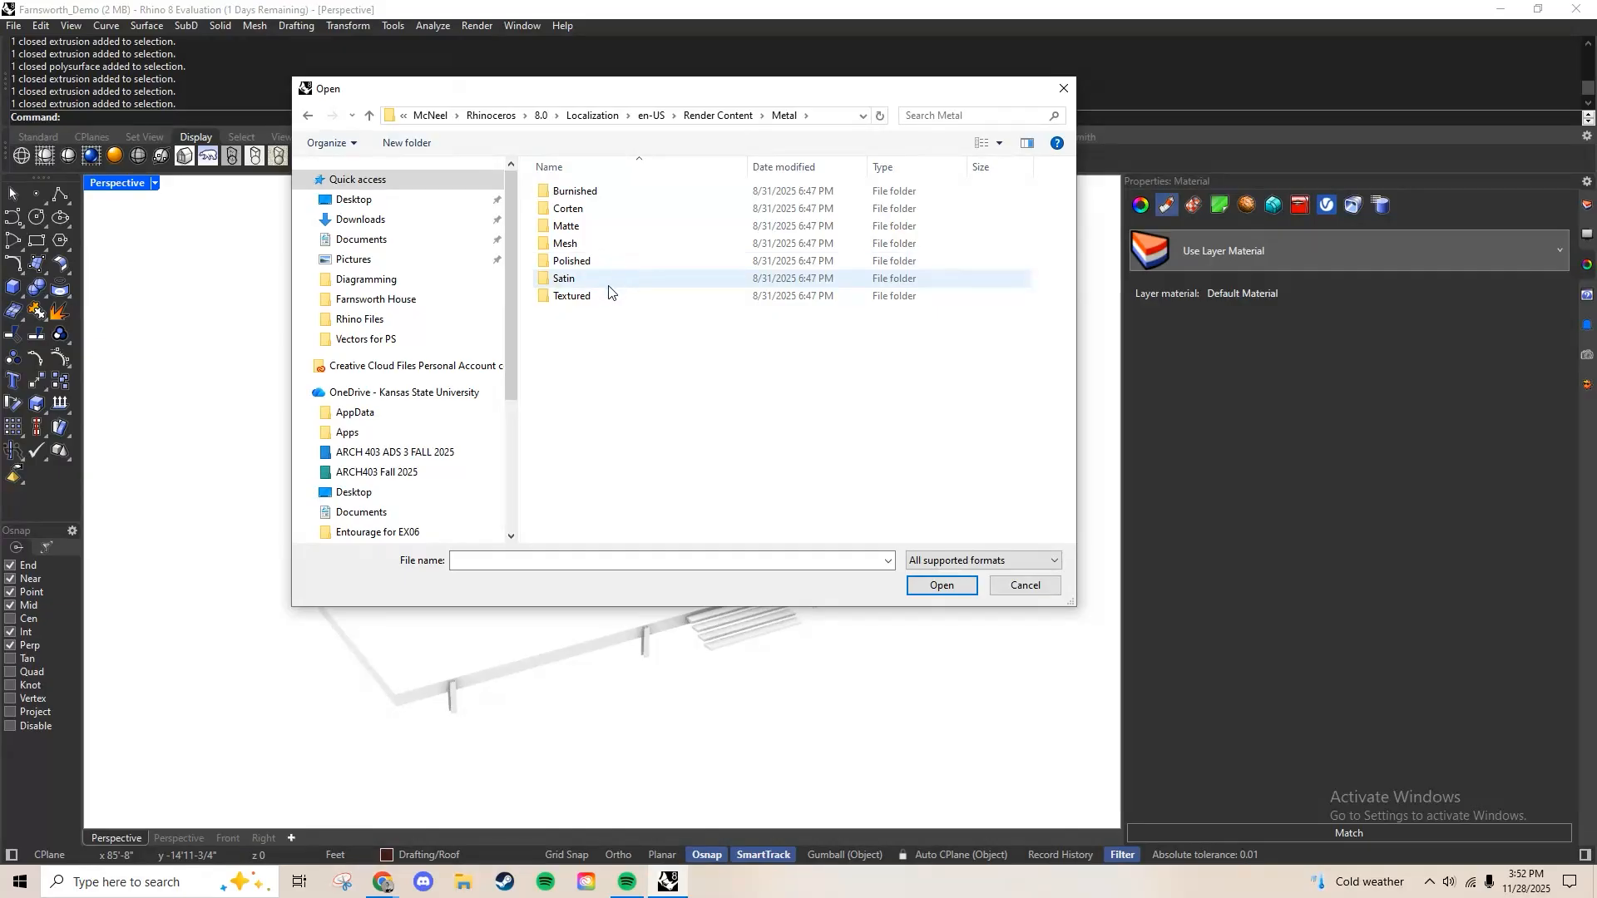
{"action": "double_click", "coordinate": [613, 227]}
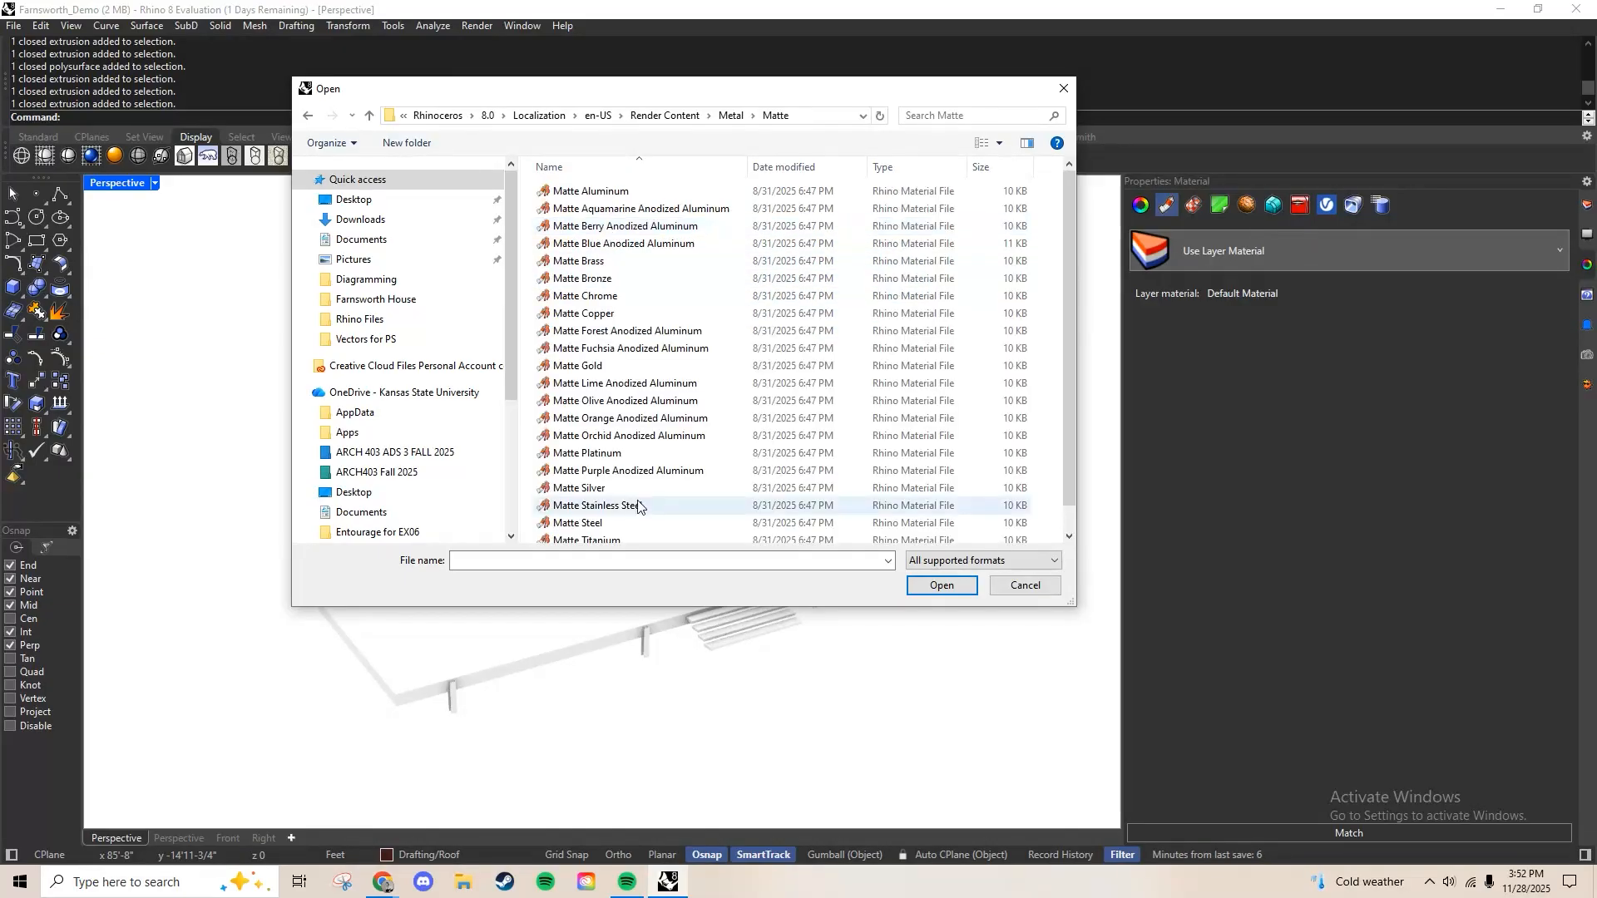
Show the matte metals as large icons, browse them and assign Matte Aluminum to the roof
{"action": "left_click", "coordinate": [626, 194]}
{"action": "left_click", "coordinate": [999, 143]}
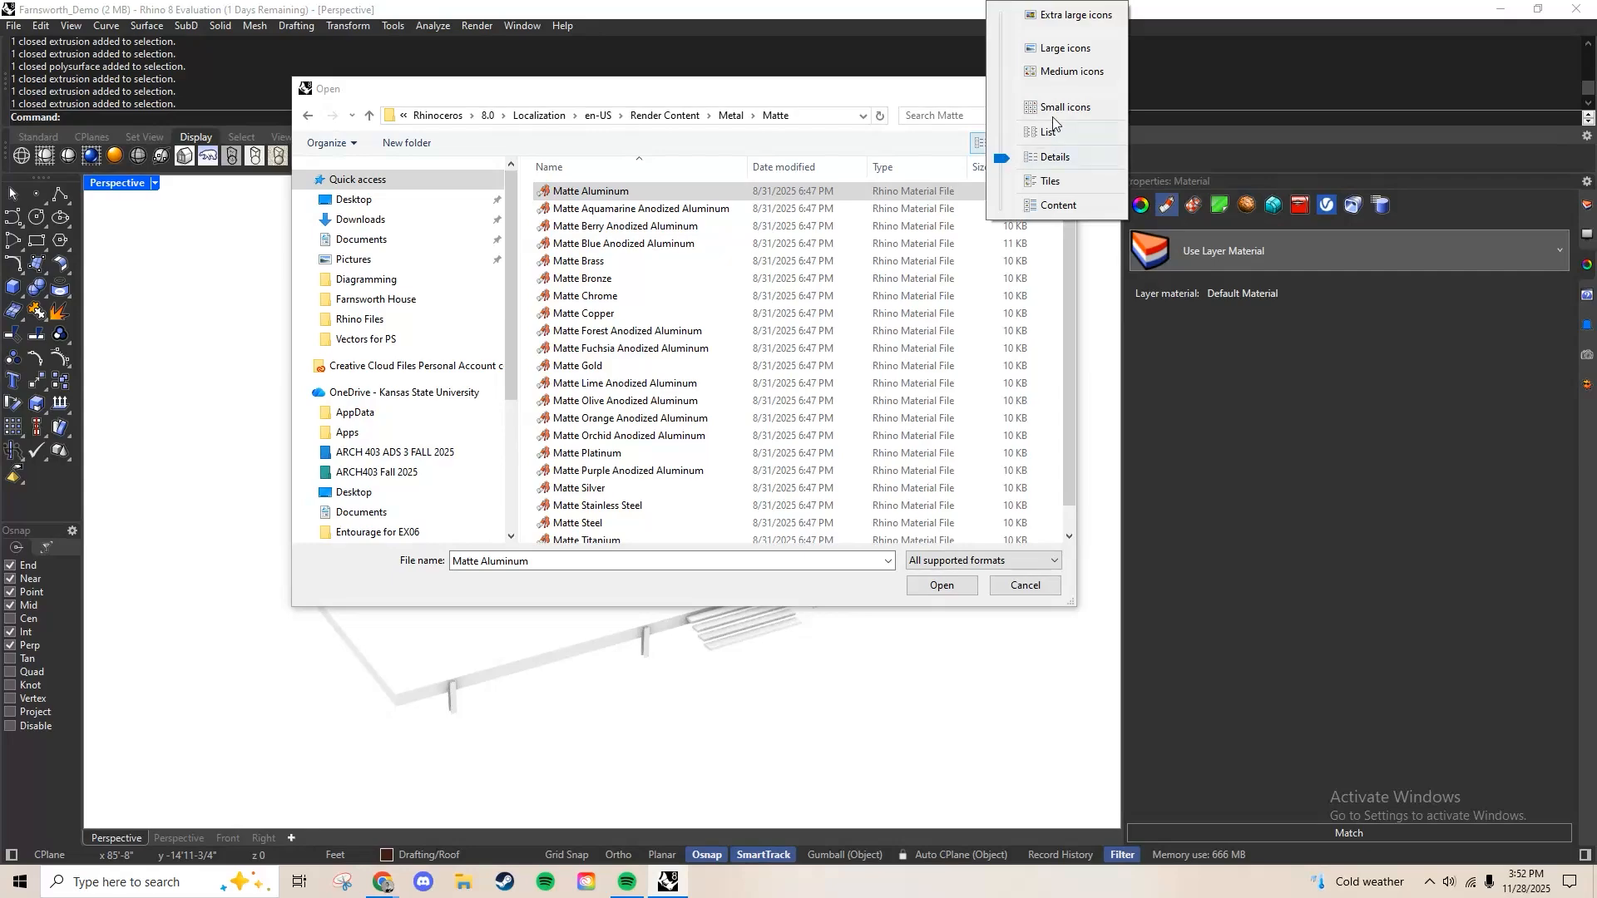
{"action": "left_click", "coordinate": [1053, 48]}
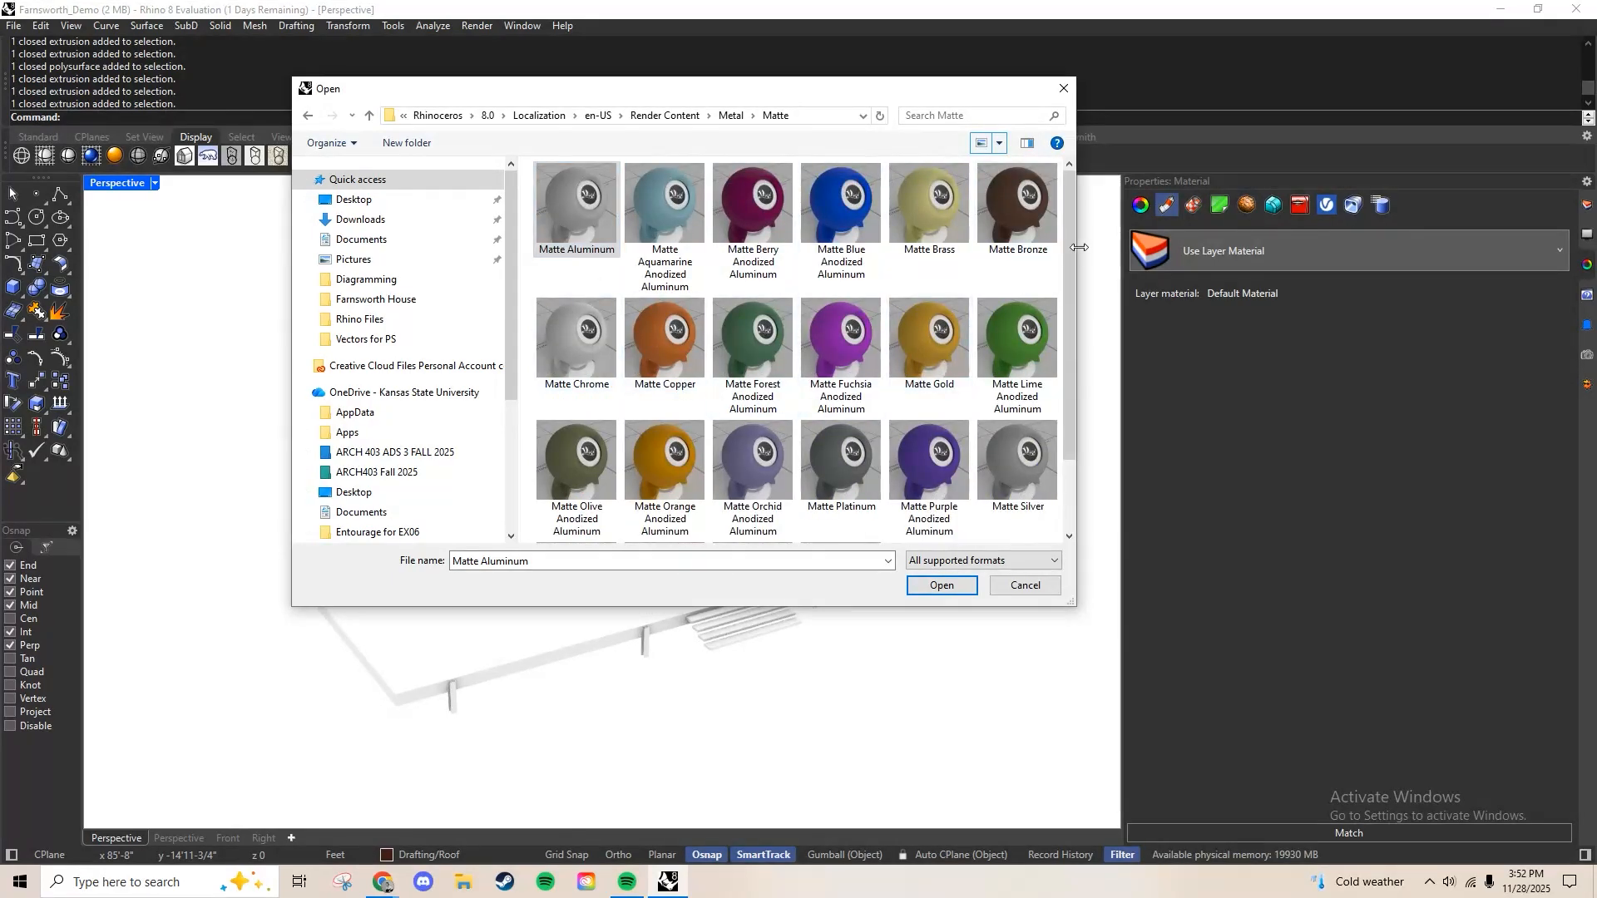
{"action": "left_click_drag", "start_coordinate": [1071, 255], "coordinate": [1072, 355]}
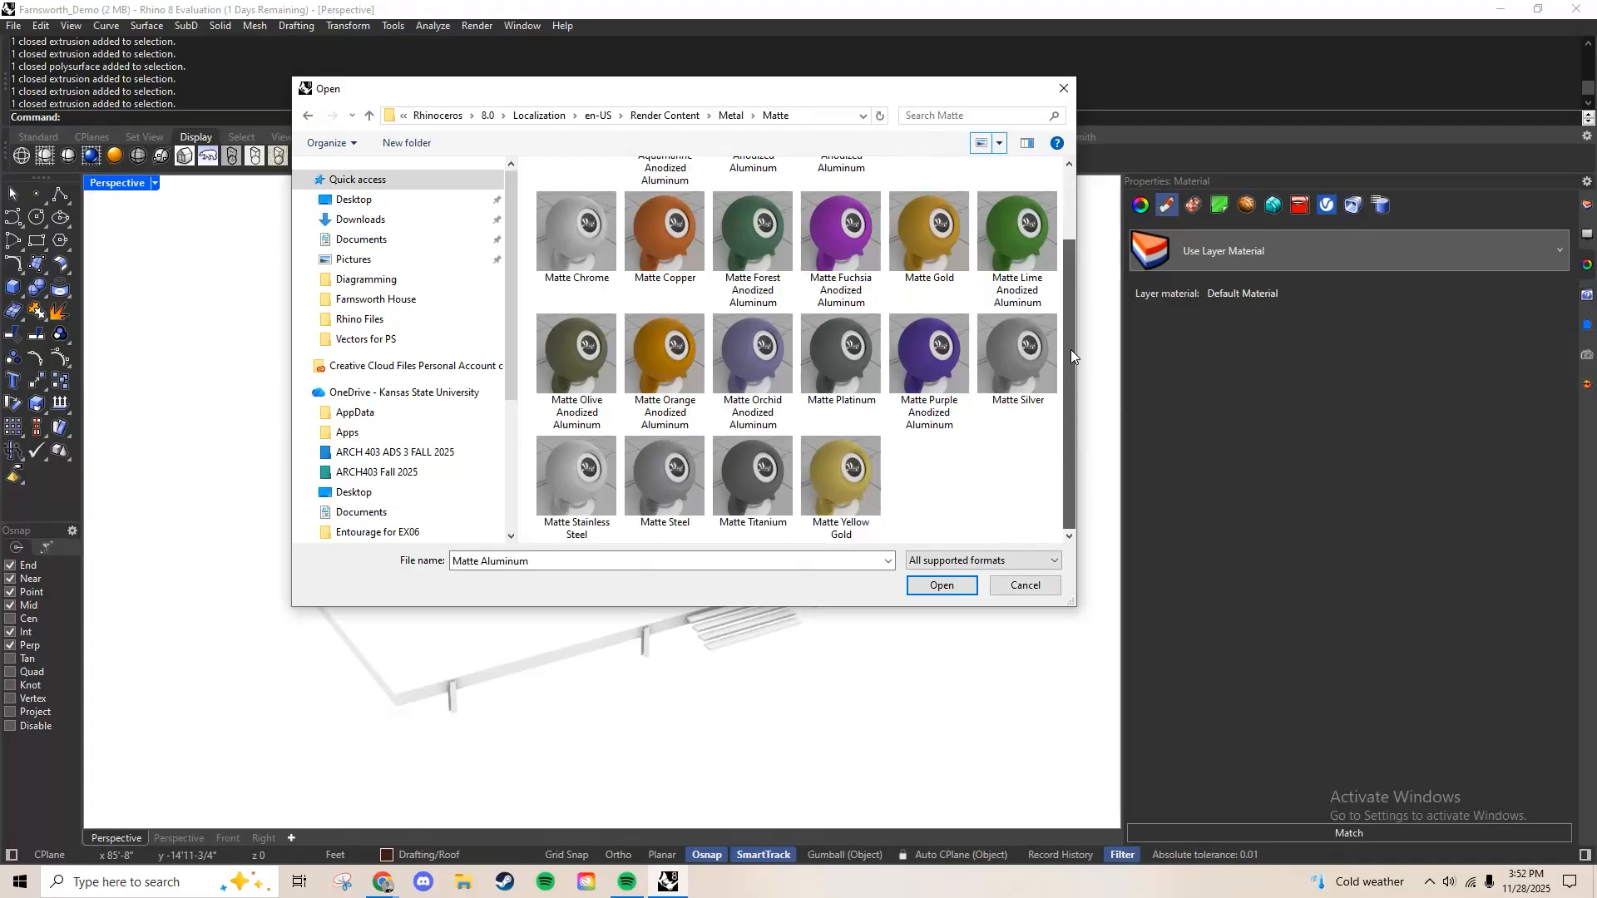
{"action": "left_click_drag", "start_coordinate": [1070, 356], "coordinate": [1071, 233]}
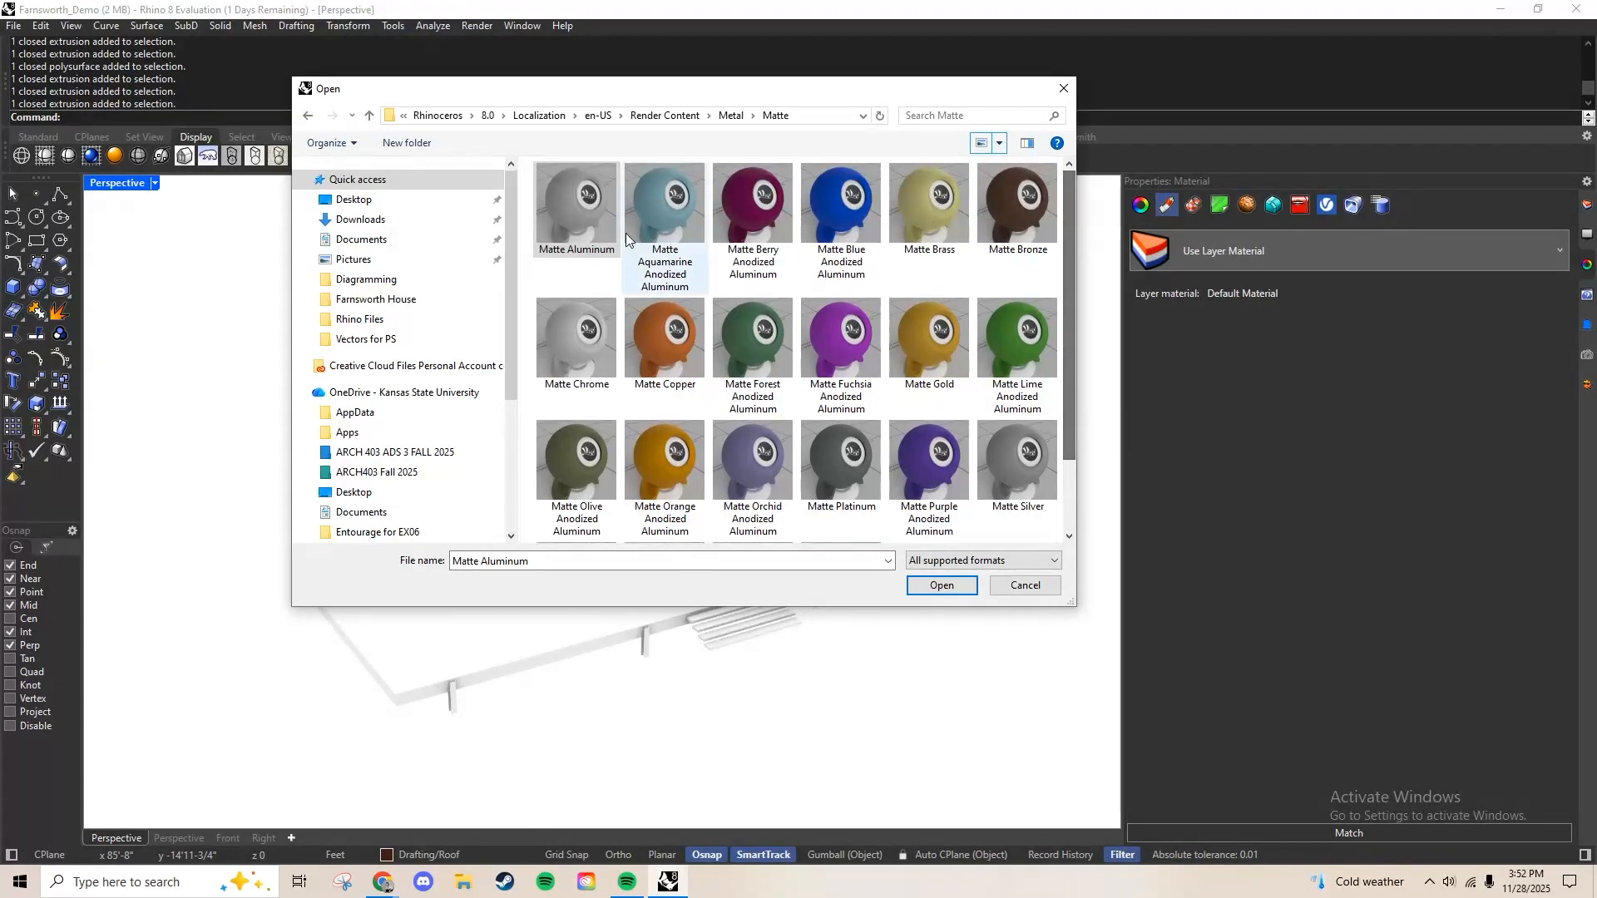
{"action": "double_click", "coordinate": [585, 220]}
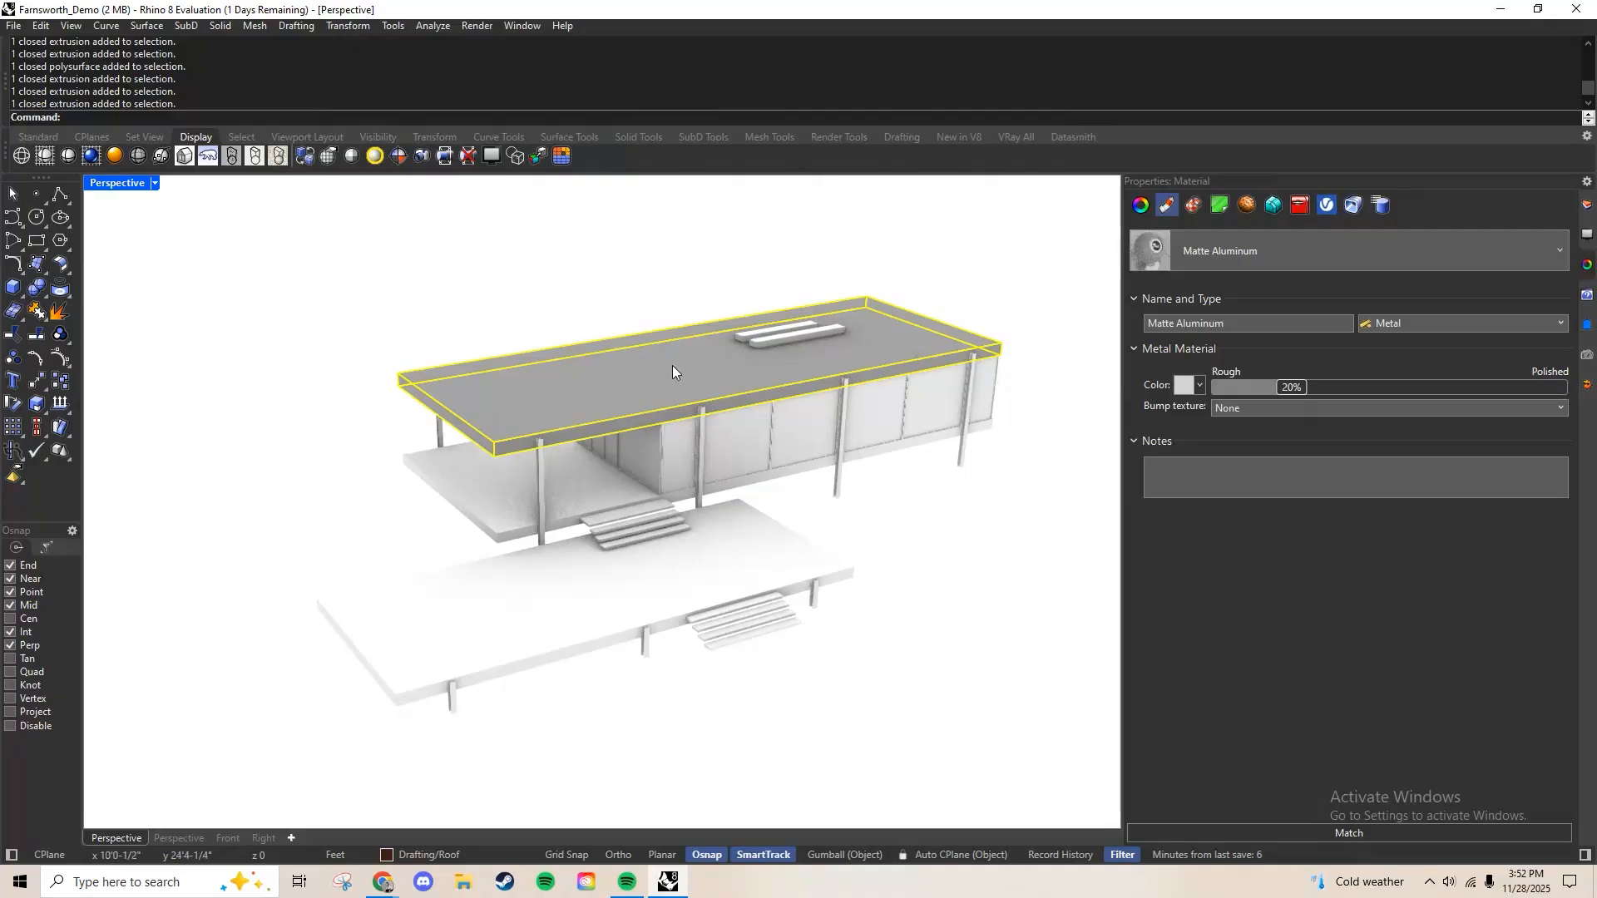
Try the Grit bump texture on the roof's Matte Aluminum material and reset the bump texture to None
{"action": "left_click", "coordinate": [1040, 542]}
{"action": "left_click", "coordinate": [611, 398]}
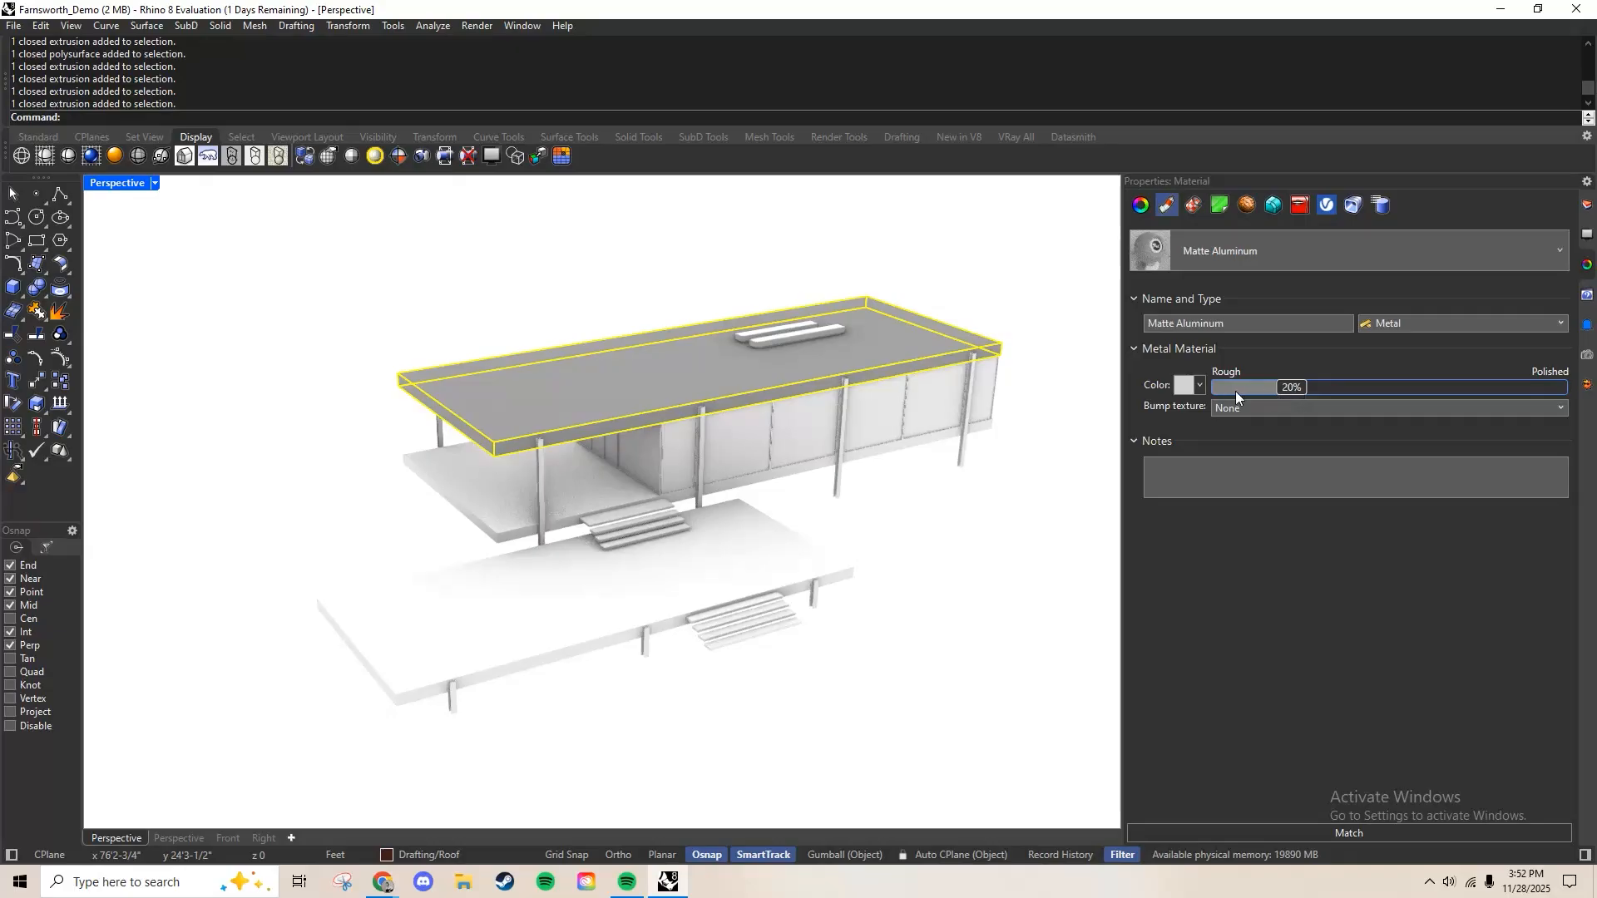
{"action": "left_click", "coordinate": [1260, 414]}
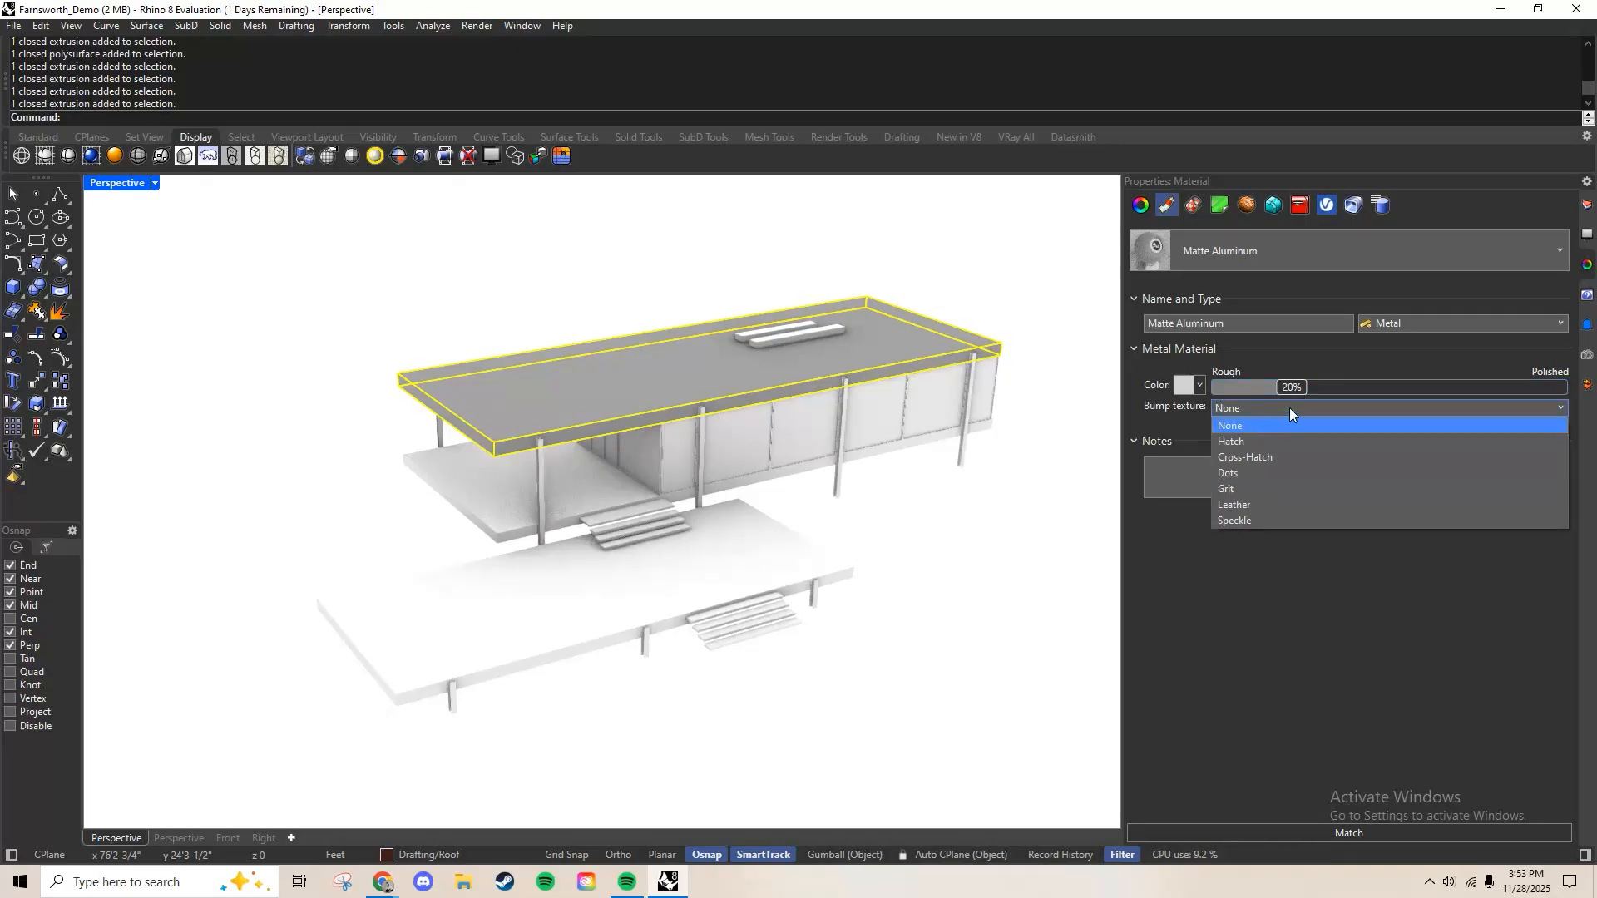
{"action": "left_click", "coordinate": [1266, 490]}
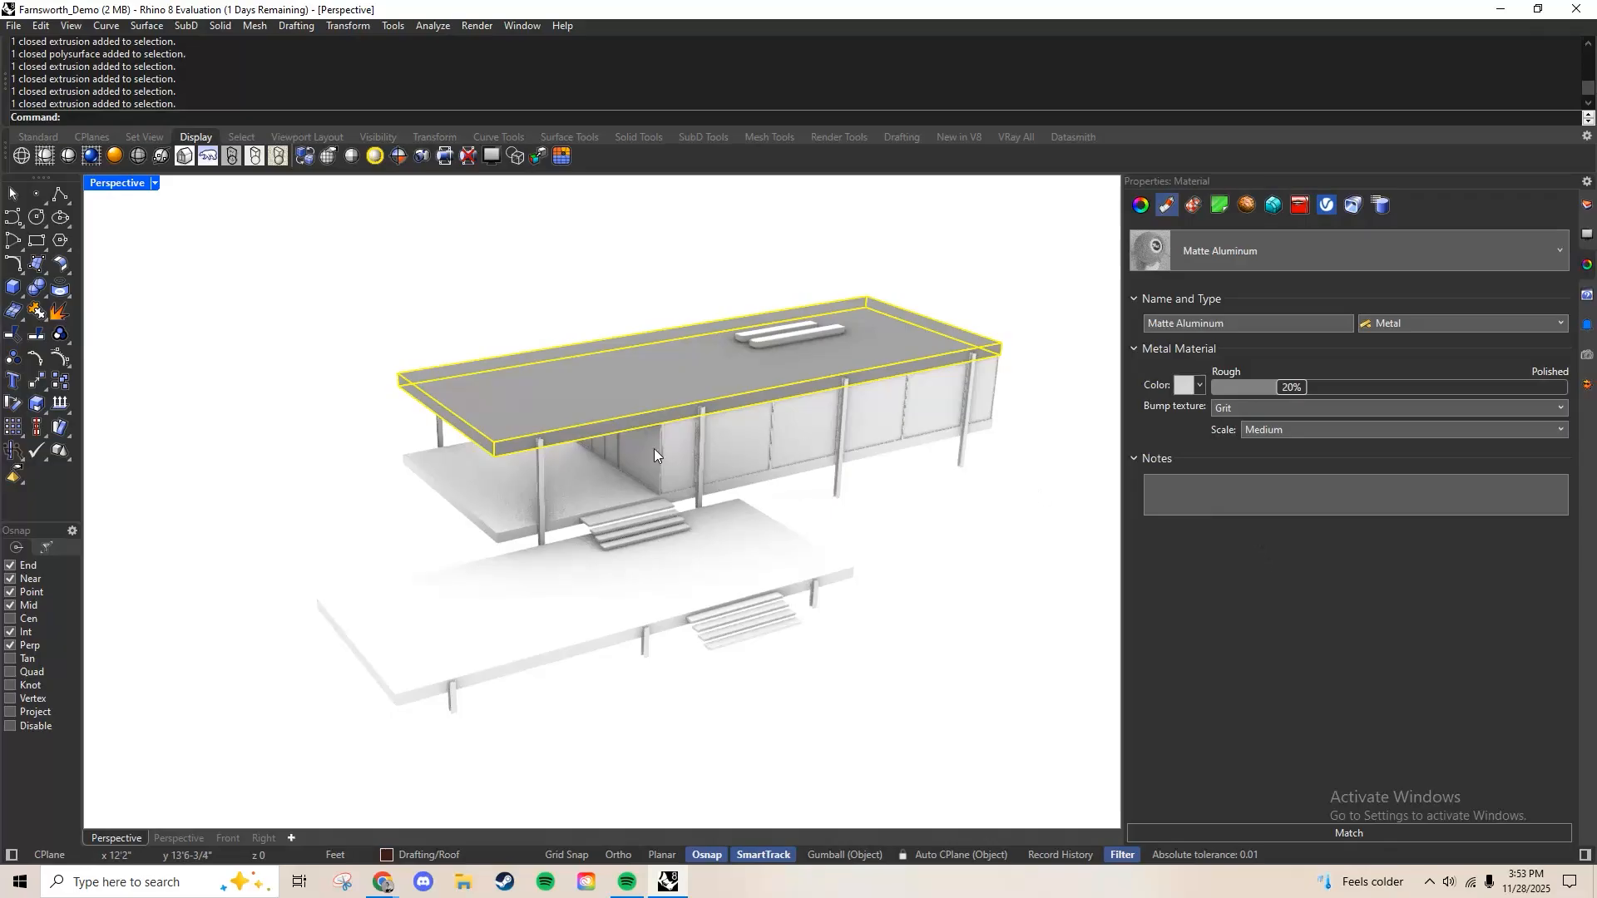
{"action": "scroll", "coordinate": [574, 437], "scroll_direction": "up", "scroll_amount": 10}
{"action": "scroll", "coordinate": [582, 449], "scroll_direction": "down", "scroll_amount": 10}
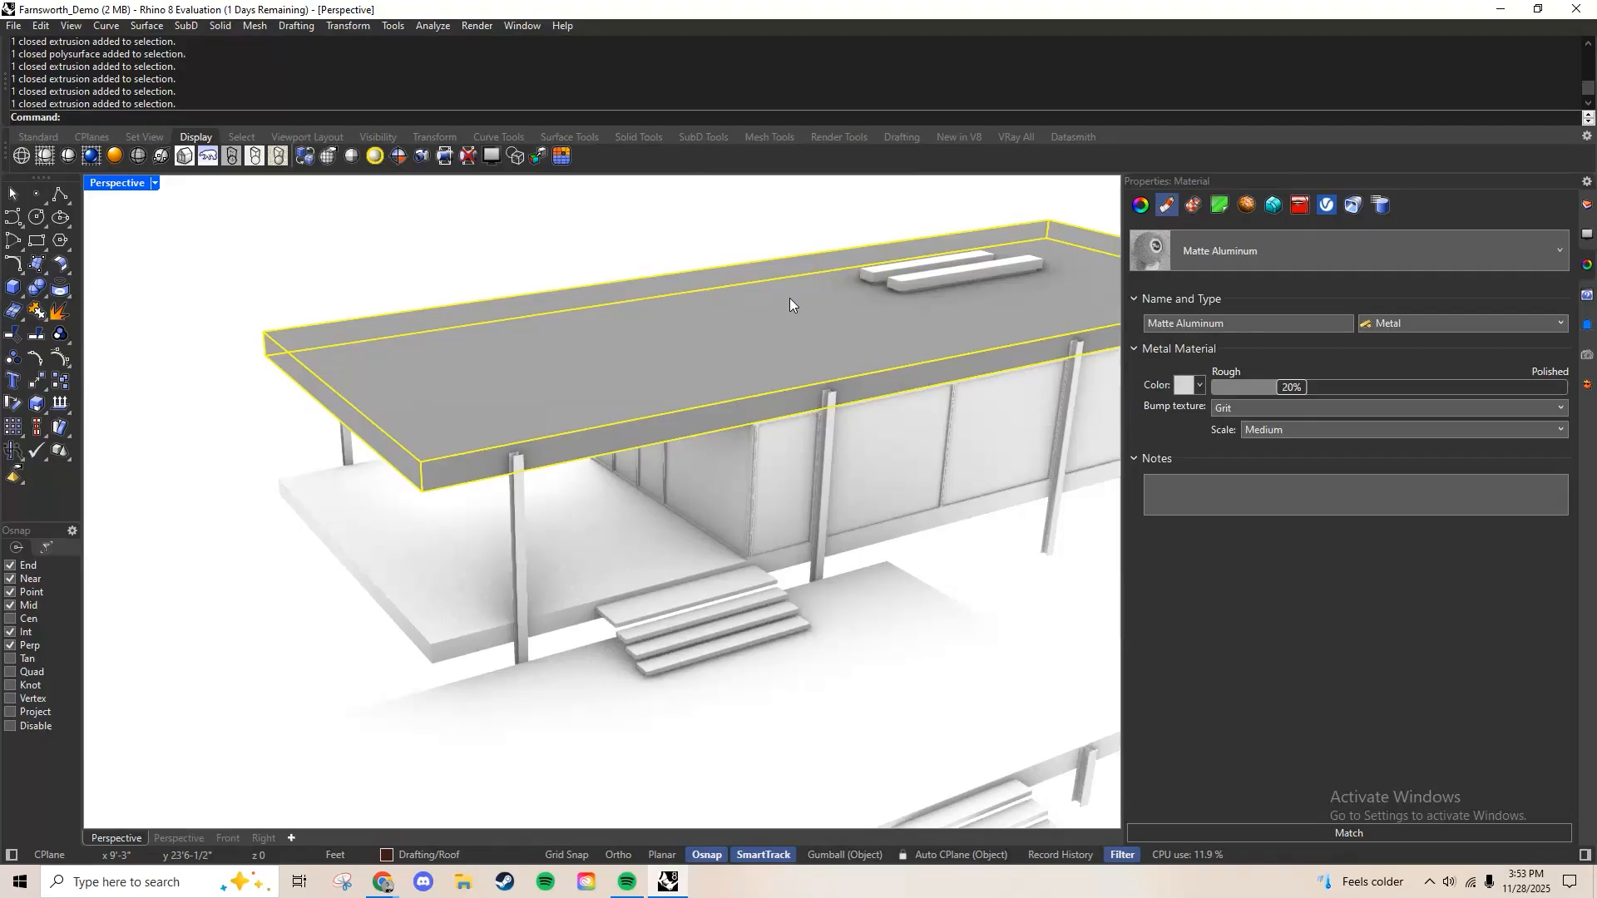
{"action": "left_click", "coordinate": [1270, 406]}
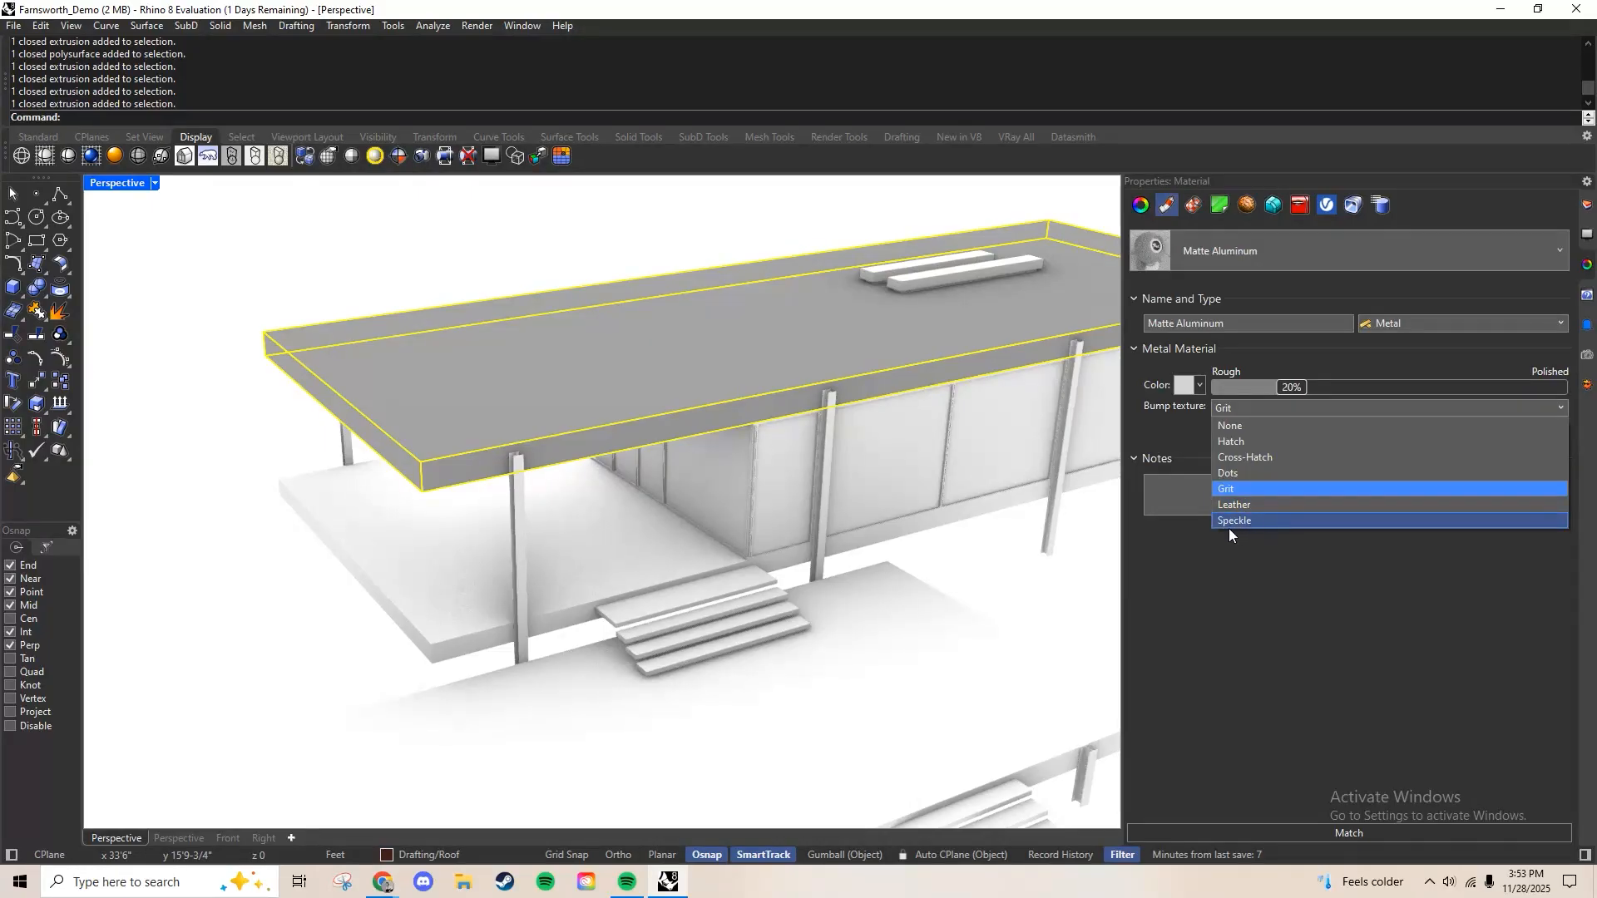
{"action": "left_click", "coordinate": [1266, 426]}
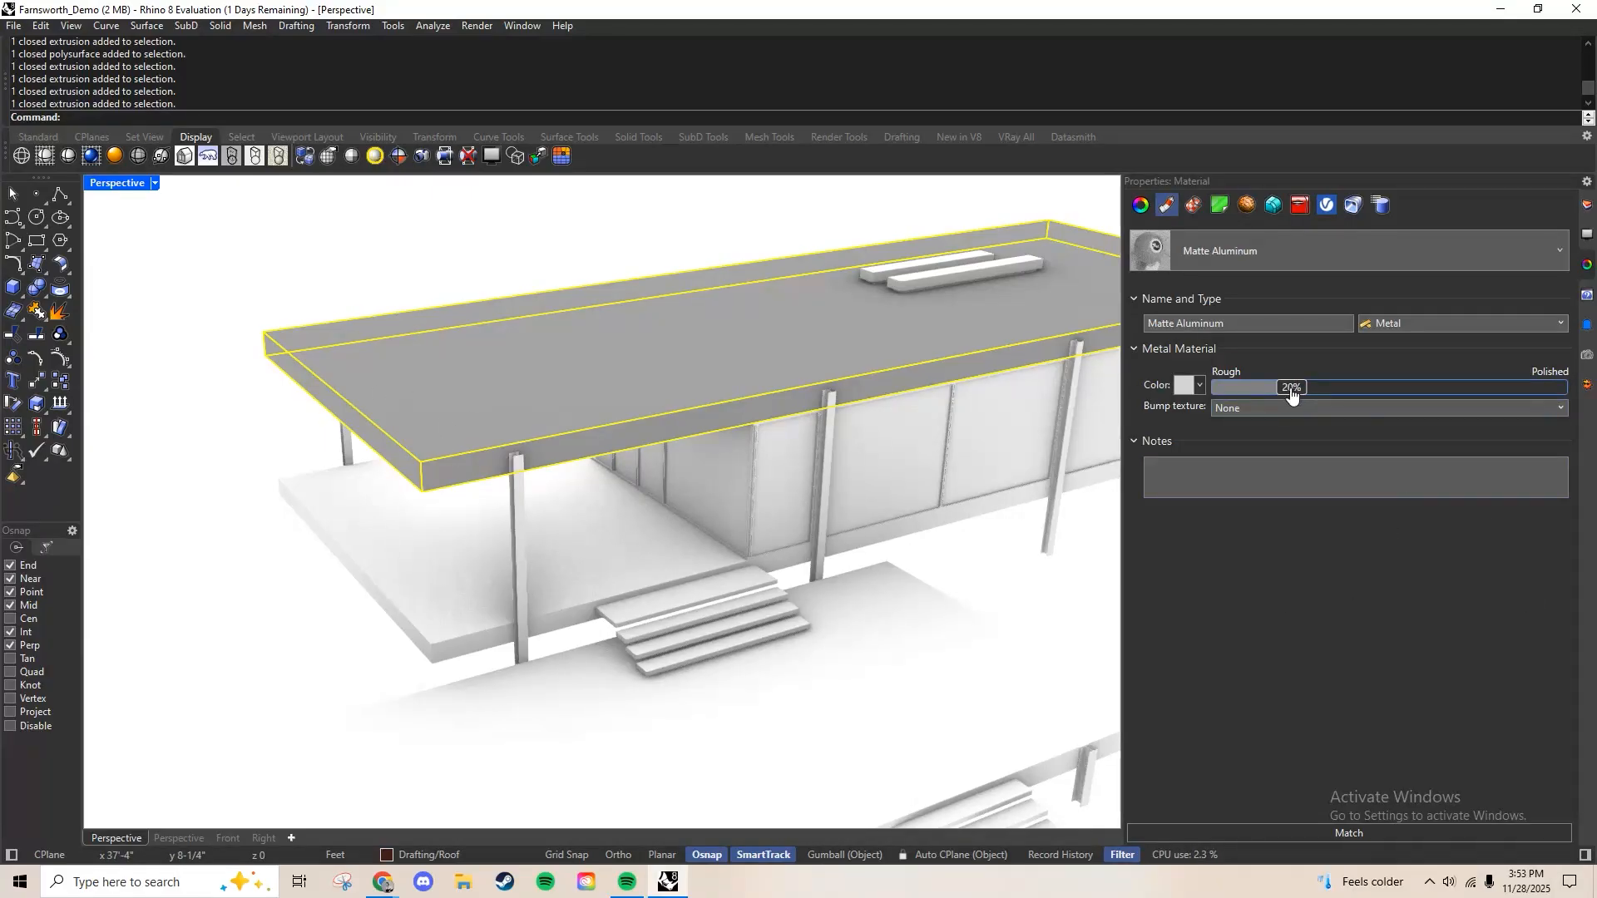
Test a 100% polished finish on the roof's Matte Aluminum, set it to 35% and deselect the roof
{"action": "left_click_drag", "start_coordinate": [1291, 395], "coordinate": [1570, 388]}
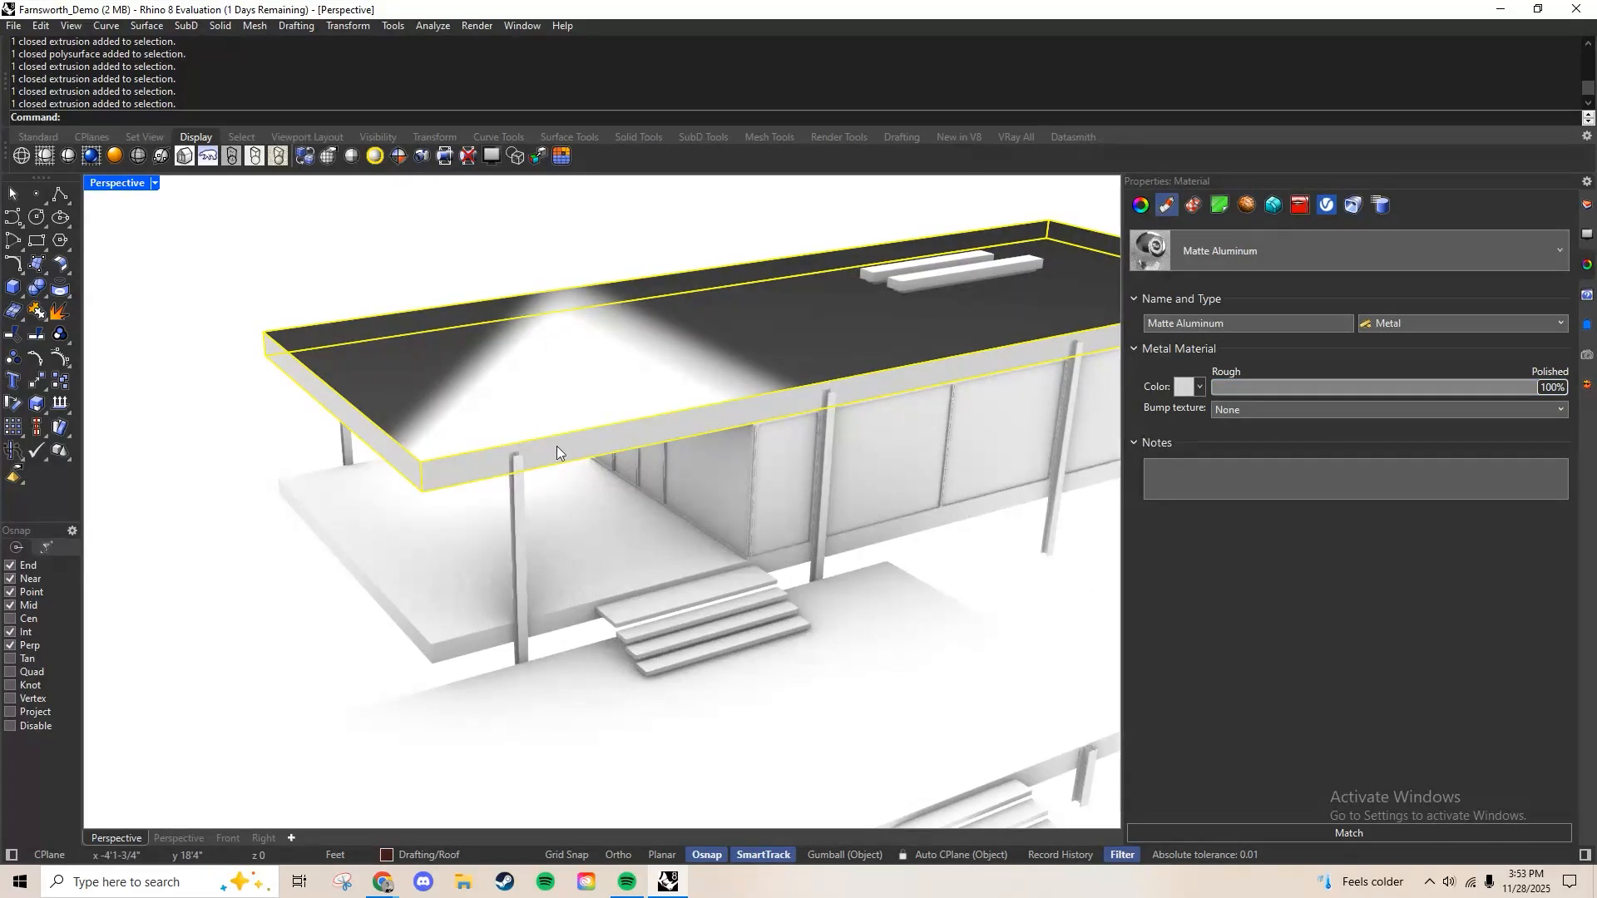
{"action": "left_click_drag", "start_coordinate": [1379, 393], "coordinate": [1346, 390]}
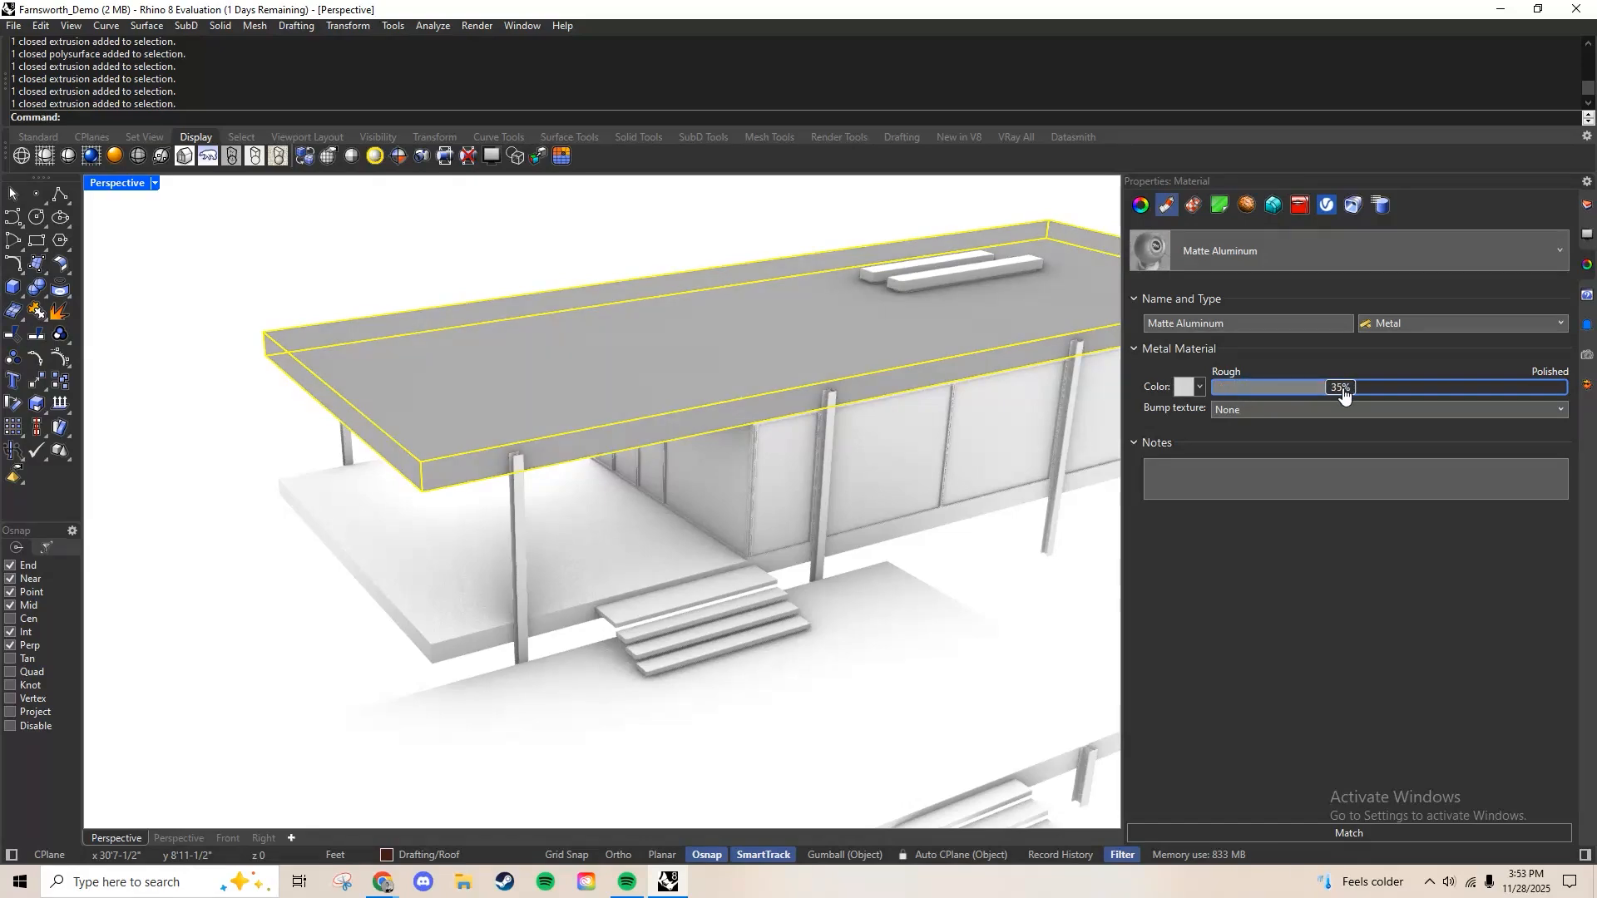
{"action": "left_click", "coordinate": [274, 278]}
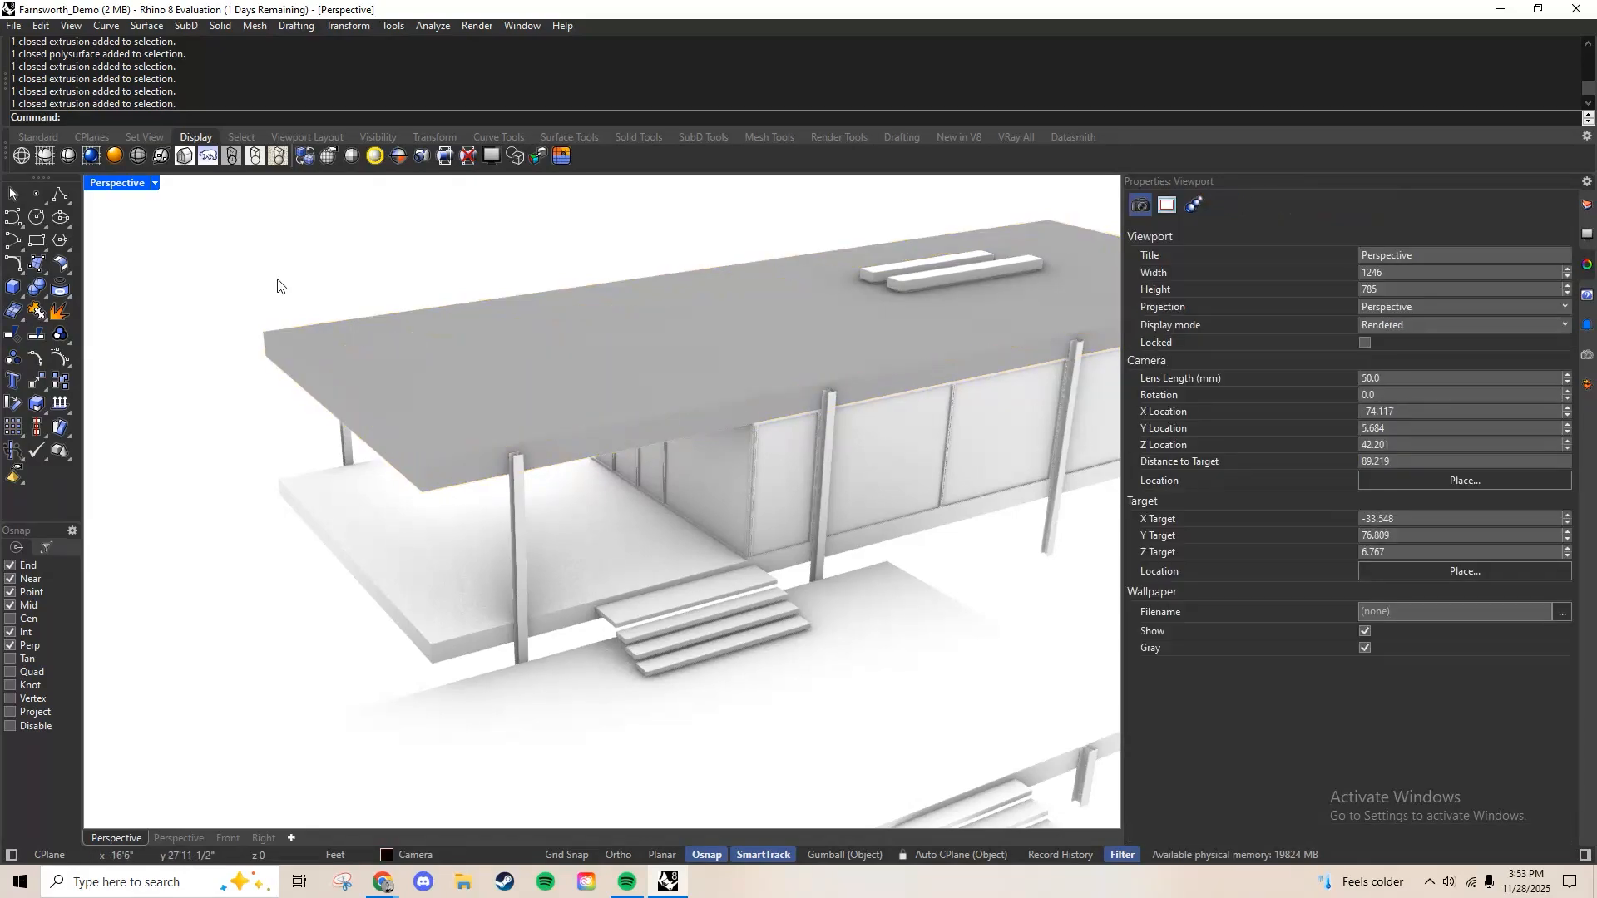
Turn on the sun for the scene and set its date to July 3, 2025
{"action": "right_click_drag", "start_coordinate": [790, 687], "coordinate": [789, 576]}
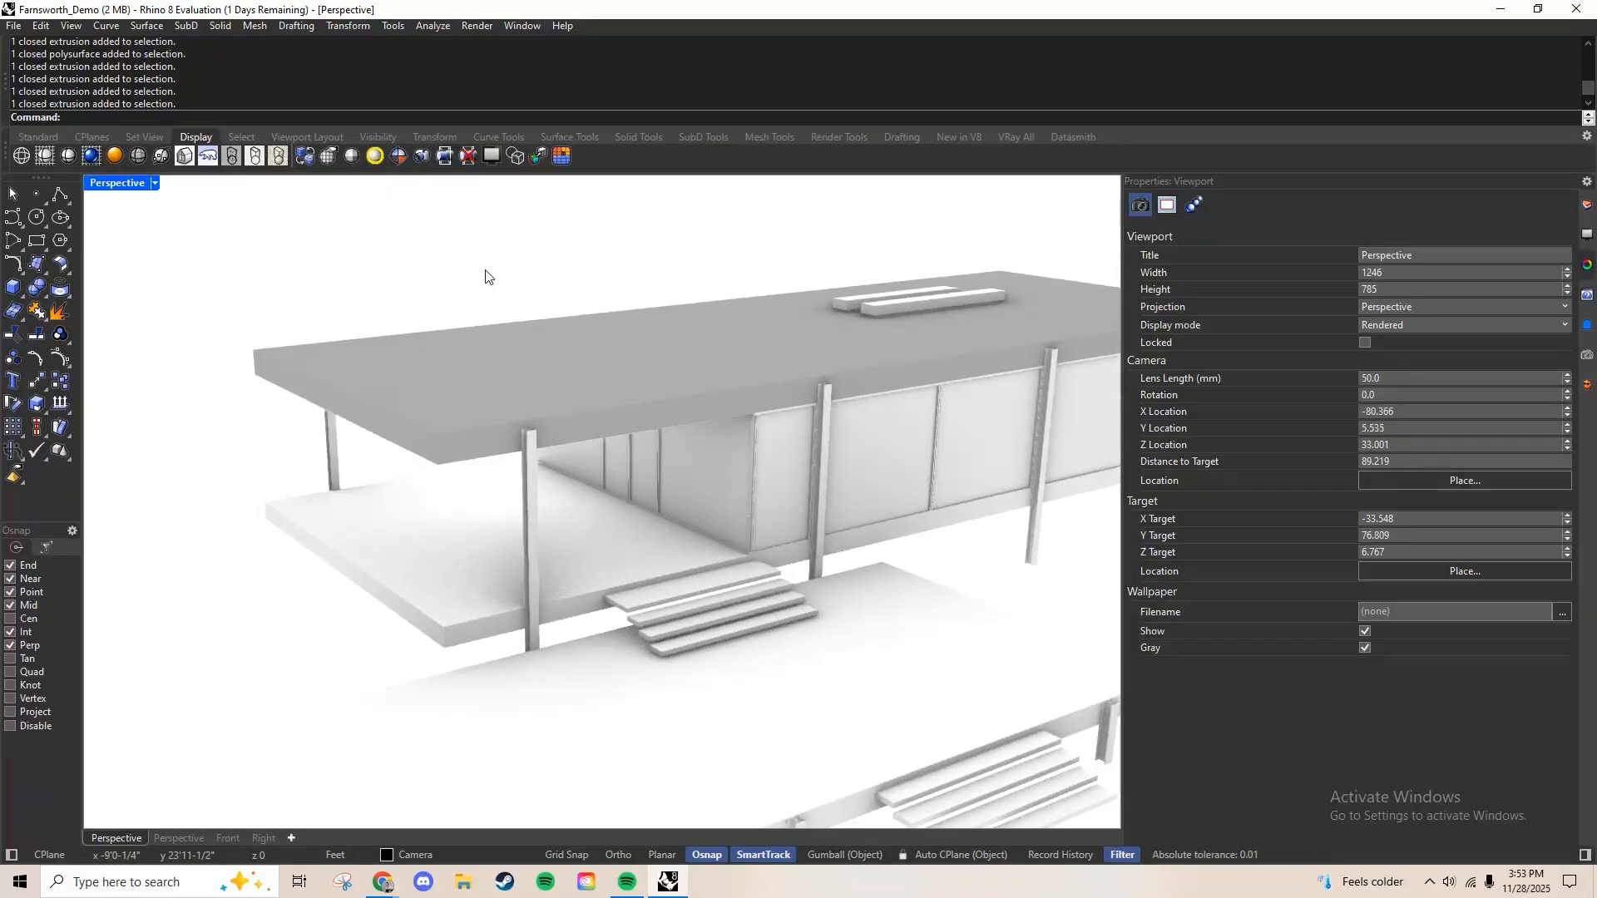
{"action": "type", "text": "Sun"}
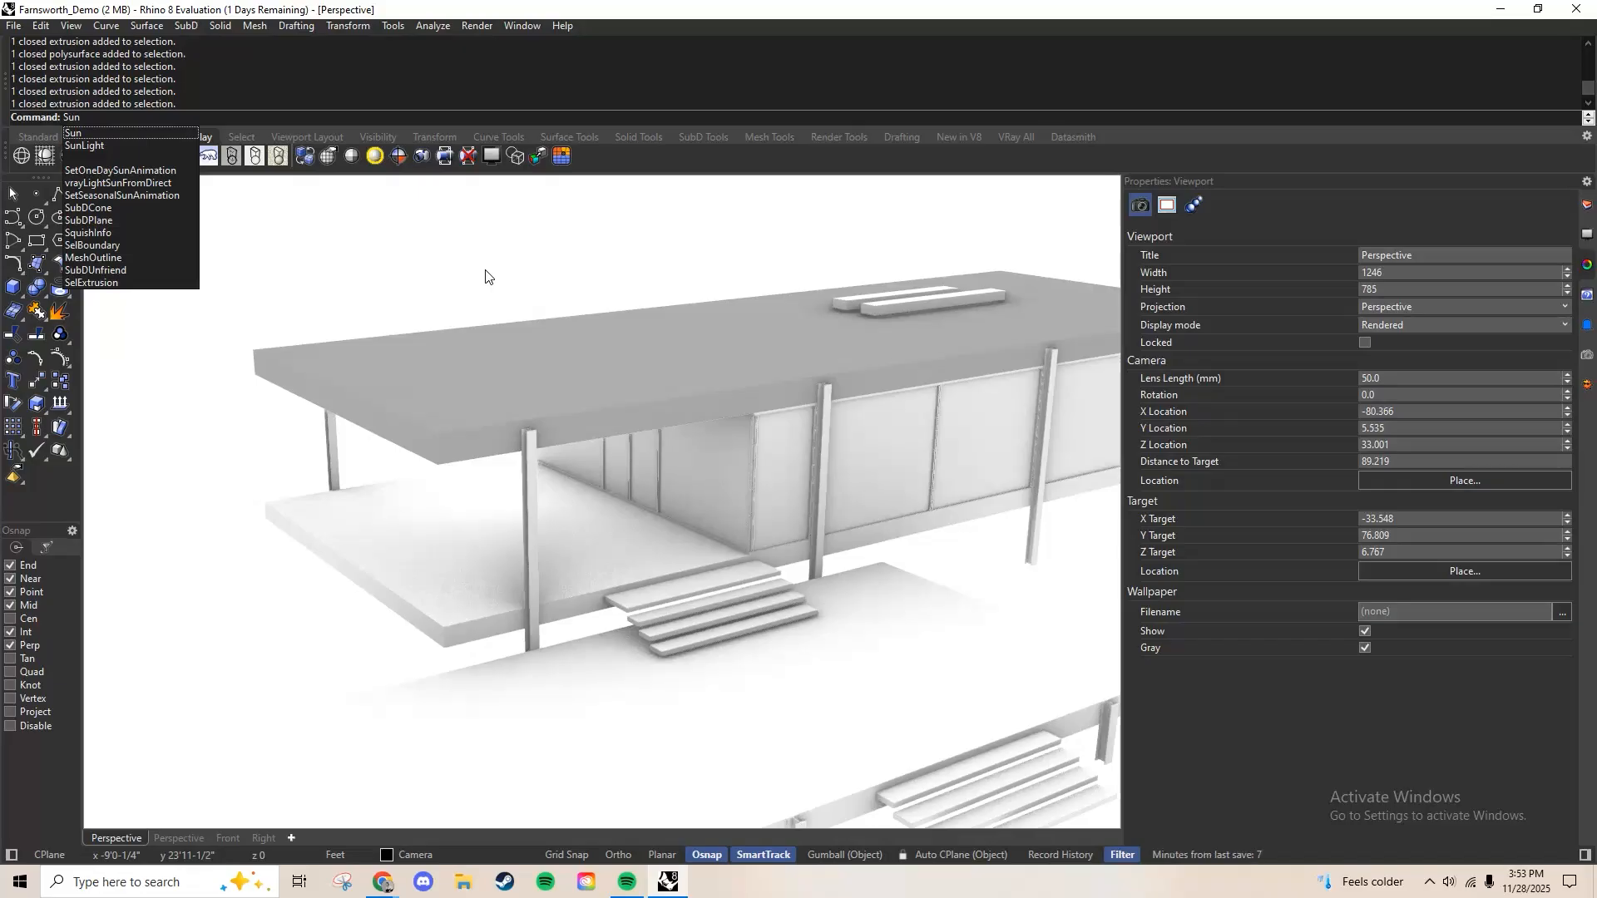
{"action": "key", "text": "Return"}
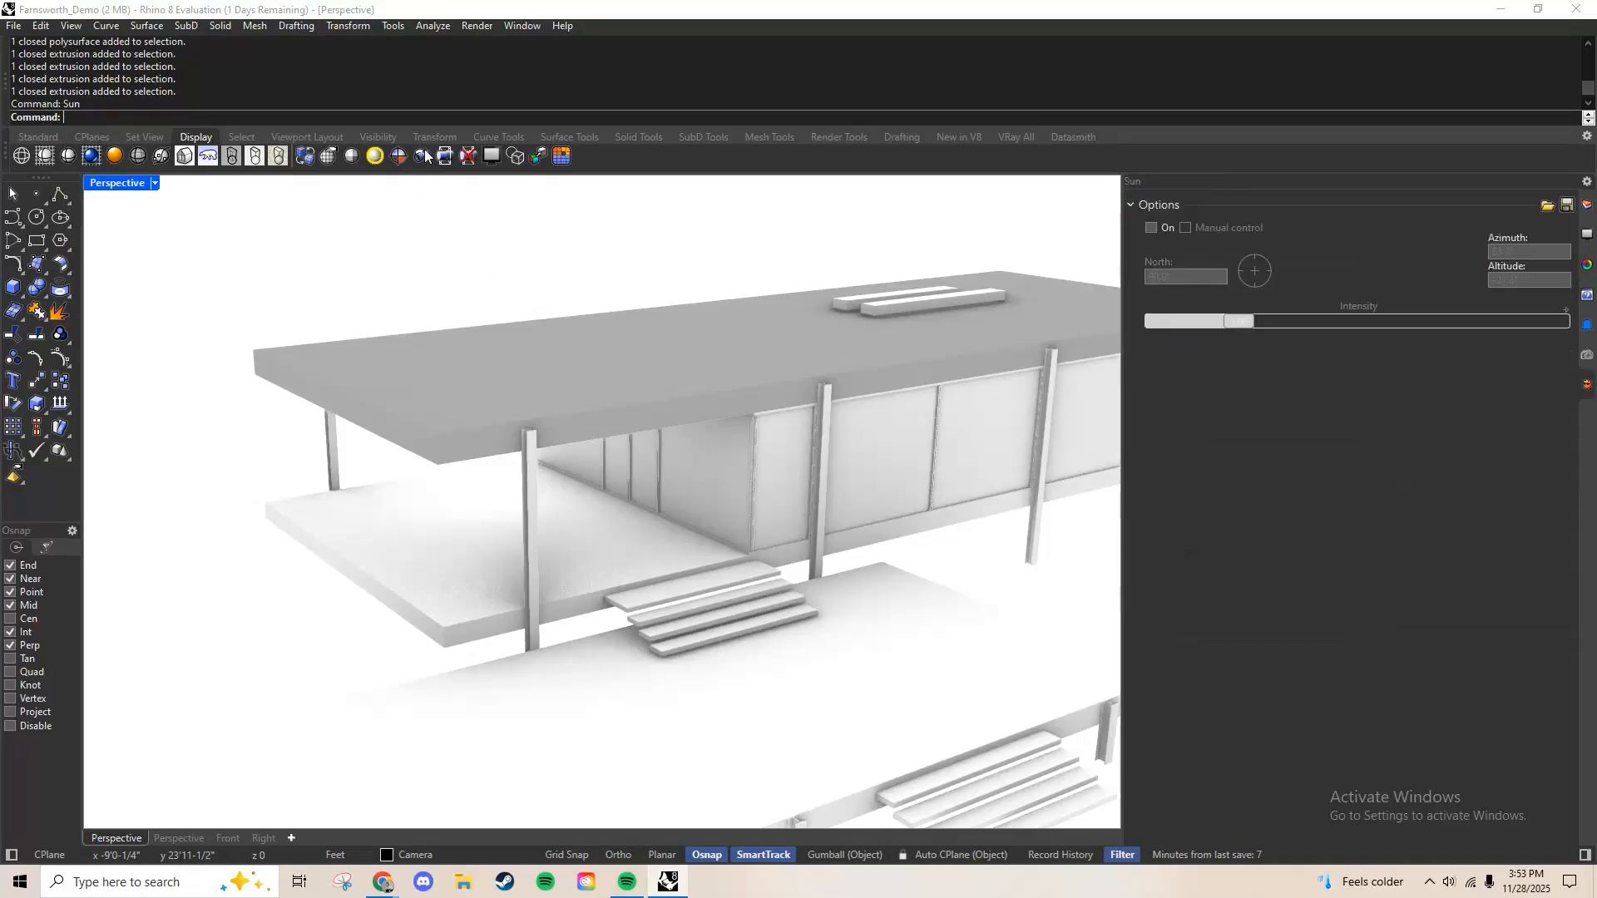
{"action": "left_click", "coordinate": [1152, 228]}
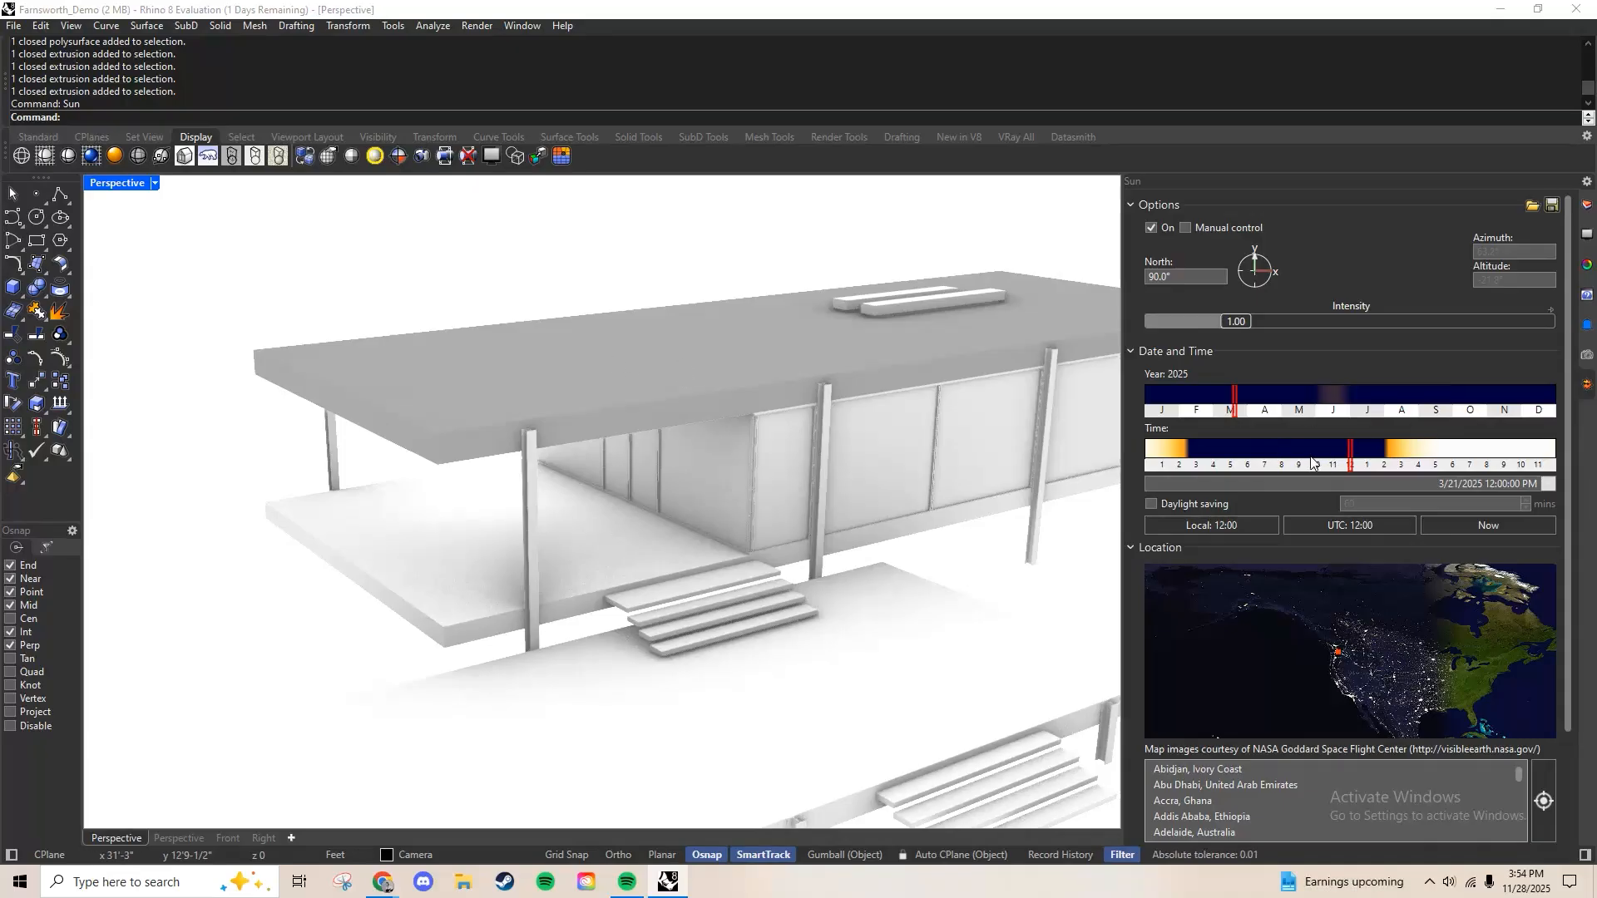
{"action": "left_click", "coordinate": [1337, 413]}
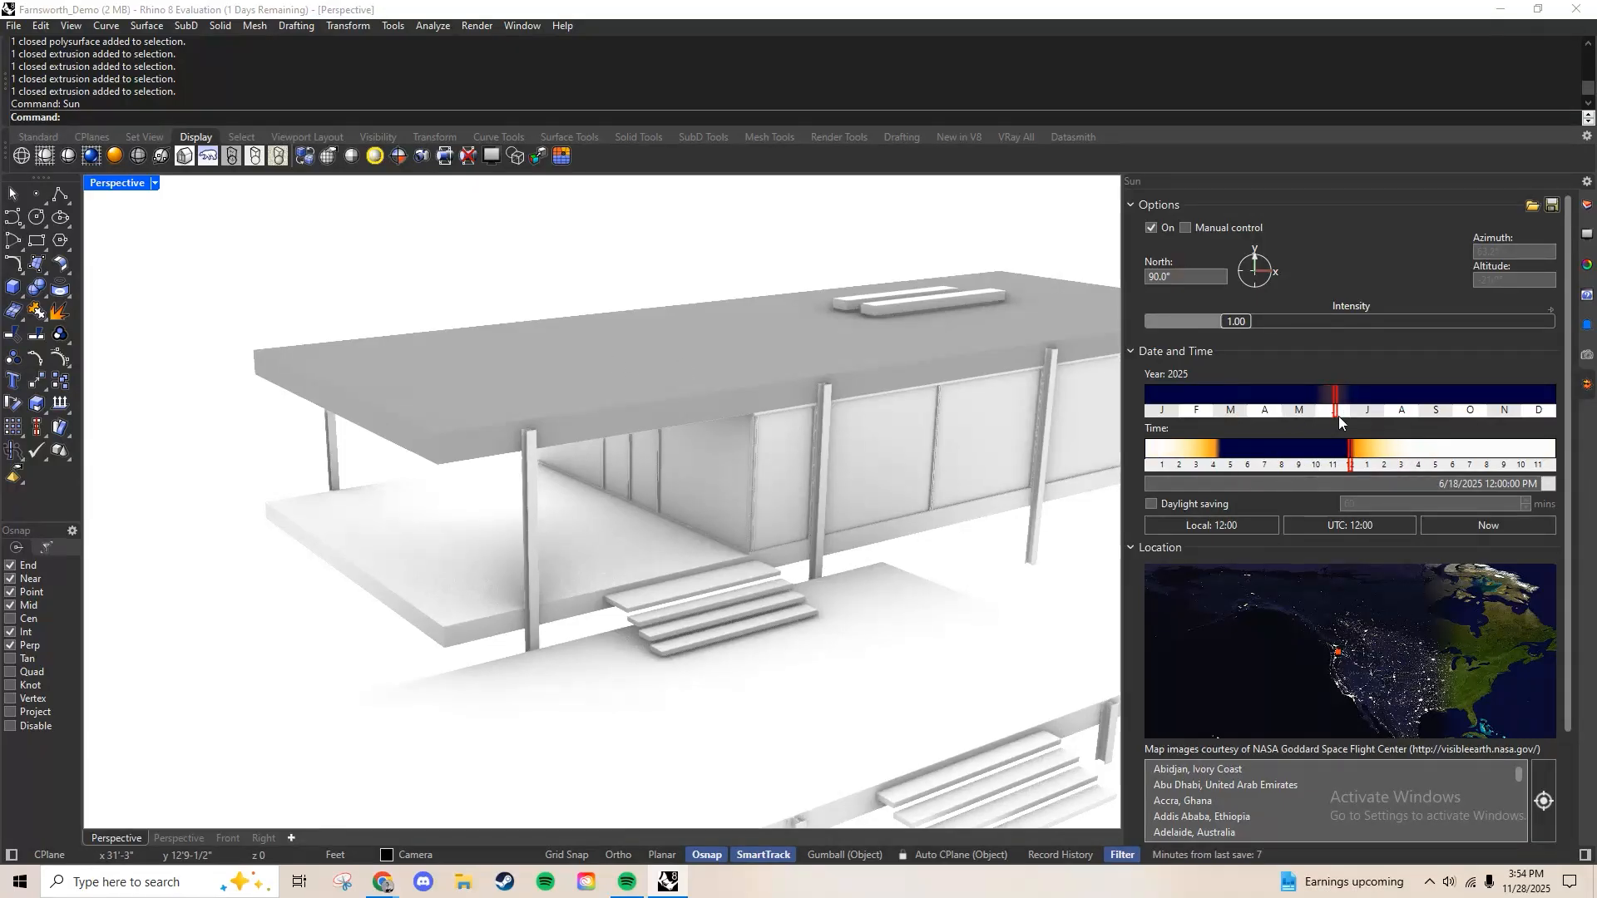
{"action": "left_click_drag", "start_coordinate": [1339, 416], "coordinate": [1352, 416]}
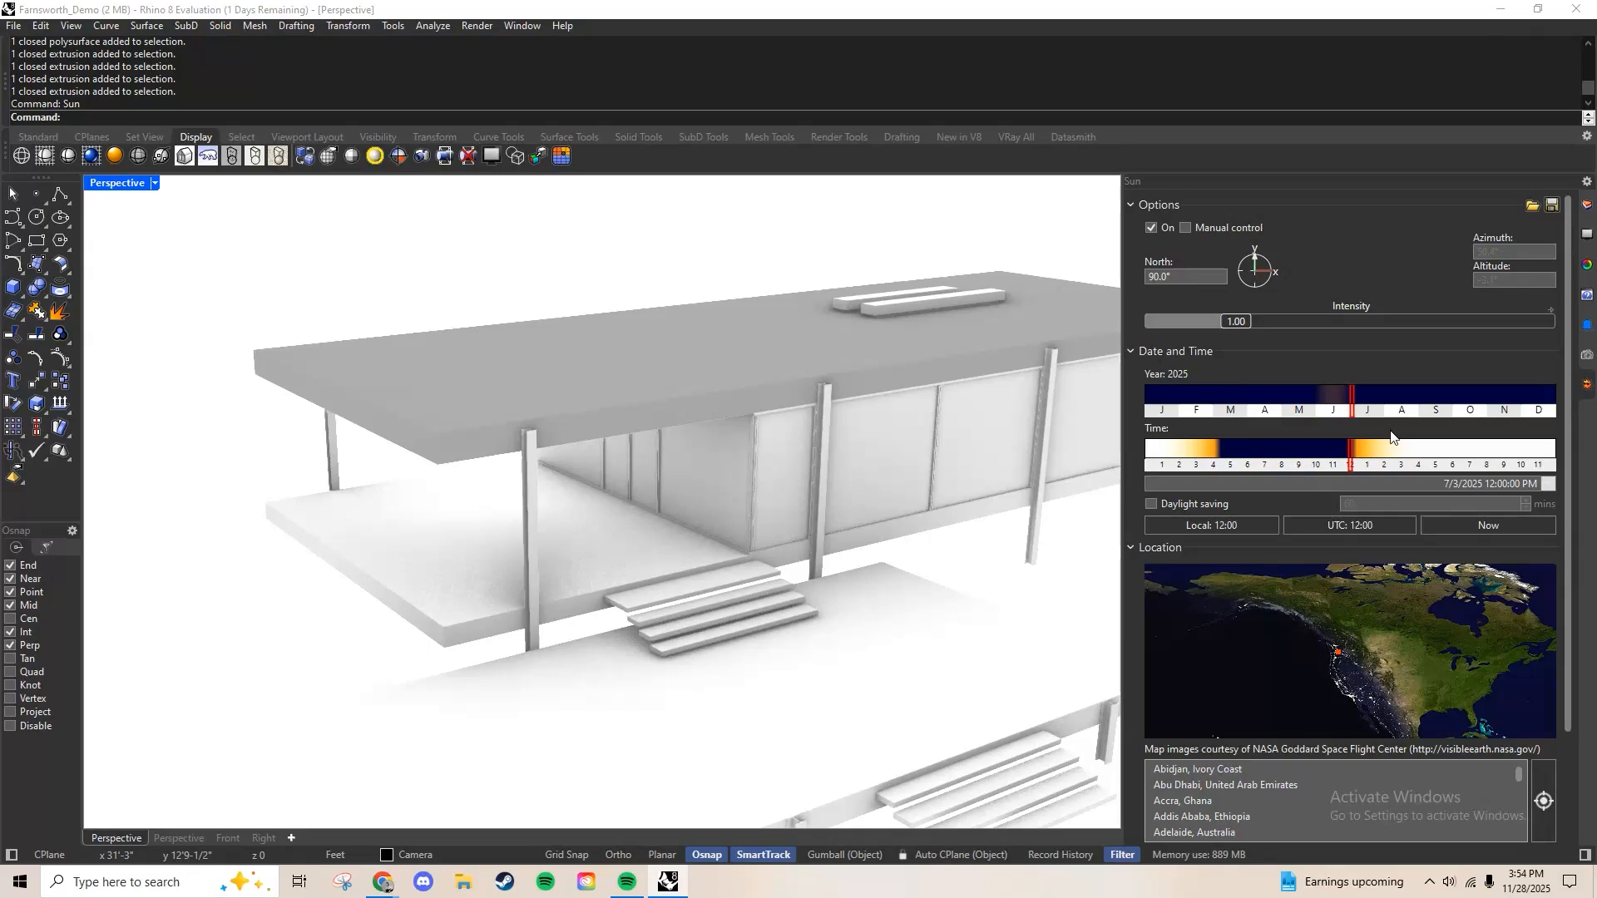
Search the sun's location list for IL and set the location to Chicago, IL, USA
{"action": "scroll", "coordinate": [1567, 555], "scroll_direction": "down", "scroll_amount": 2}
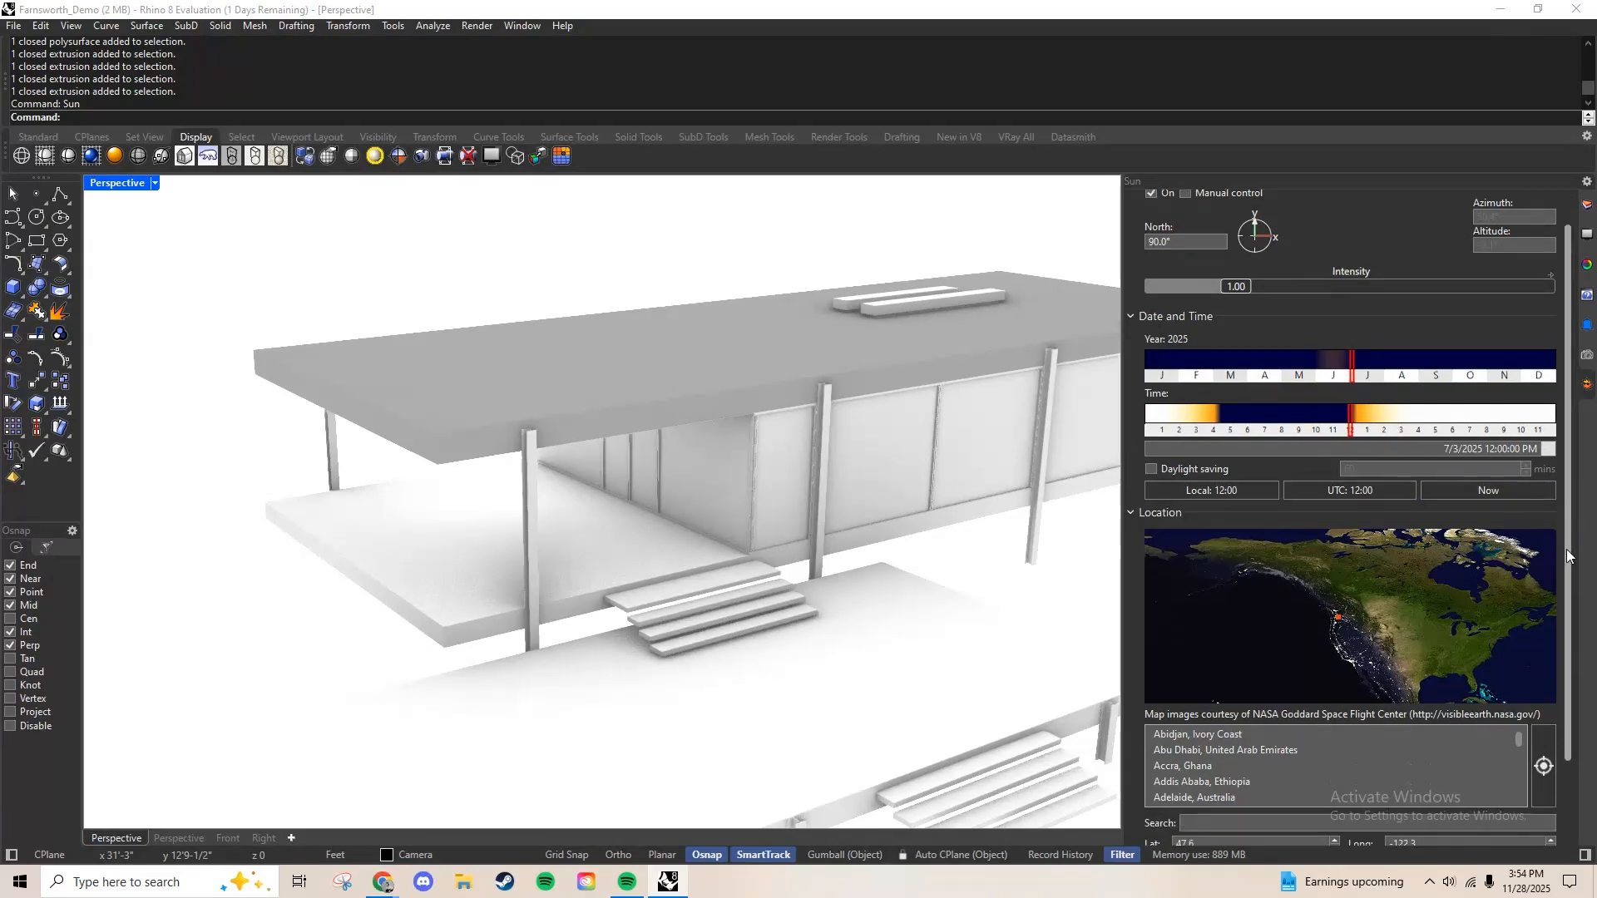
{"action": "scroll", "coordinate": [1567, 556], "scroll_direction": "down", "scroll_amount": 3}
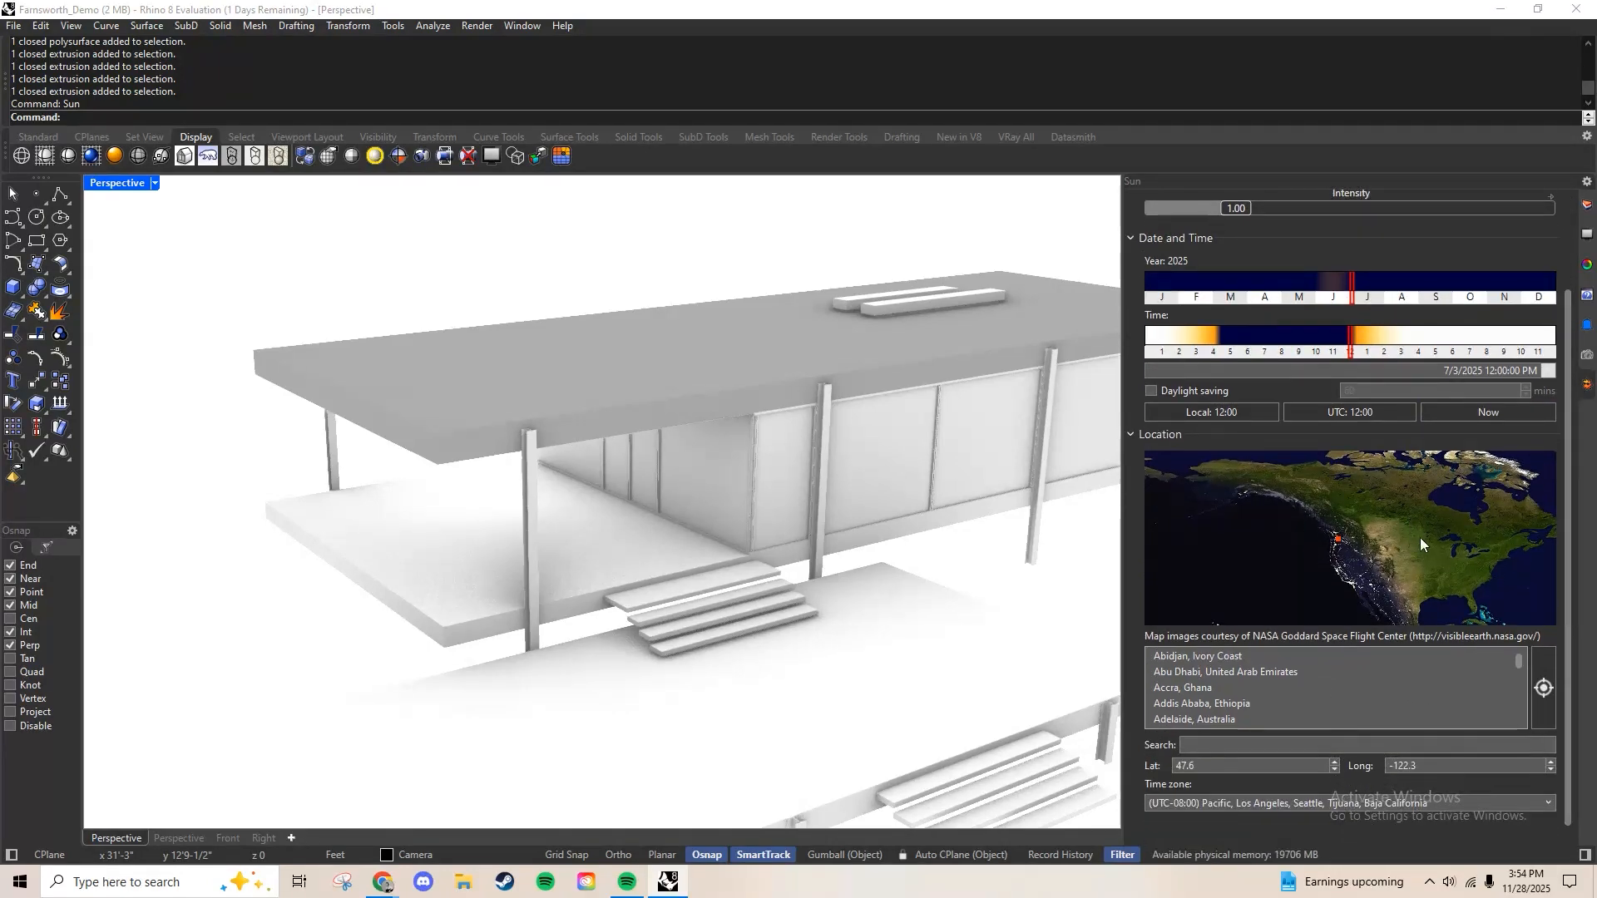
{"action": "left_click", "coordinate": [1307, 747]}
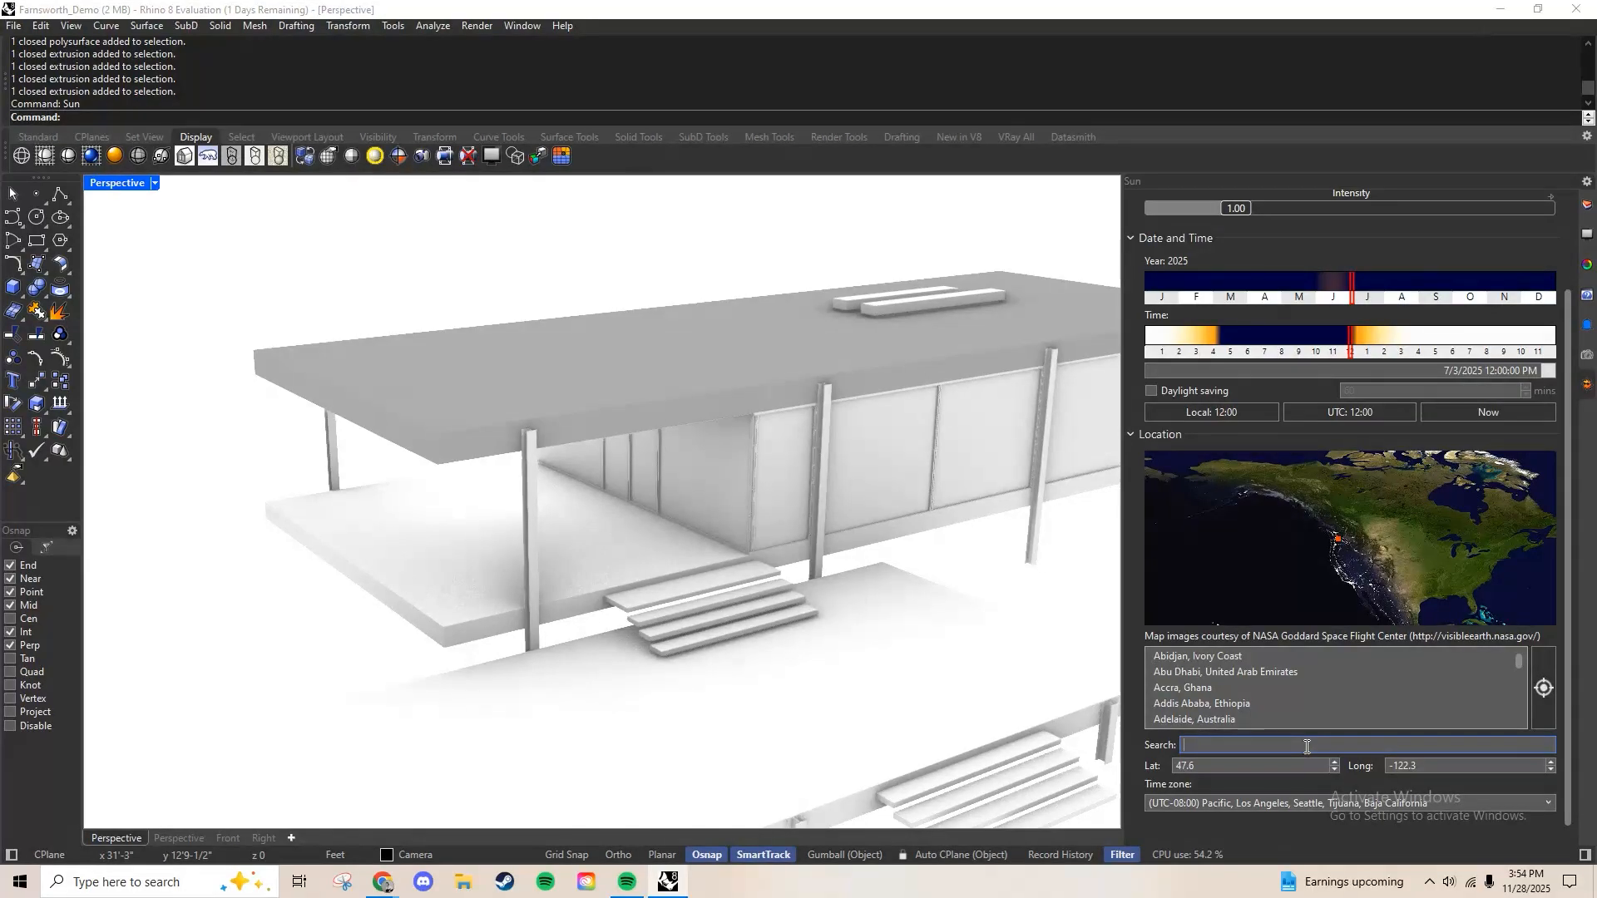
{"action": "type", "text": "I"}
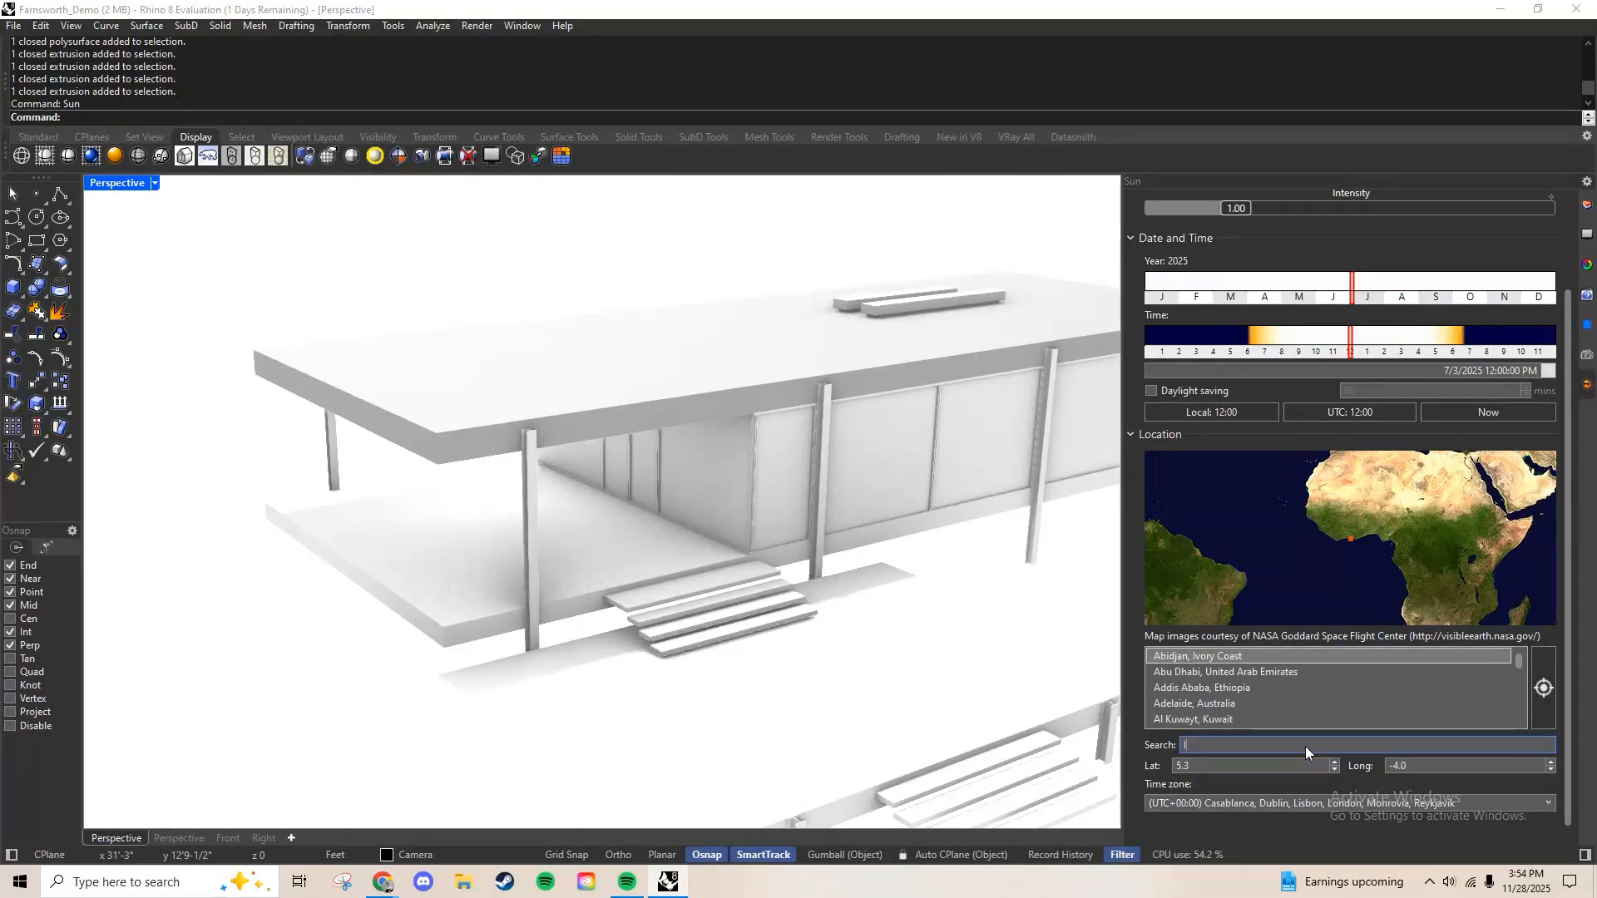
{"action": "type", "text": "l"}
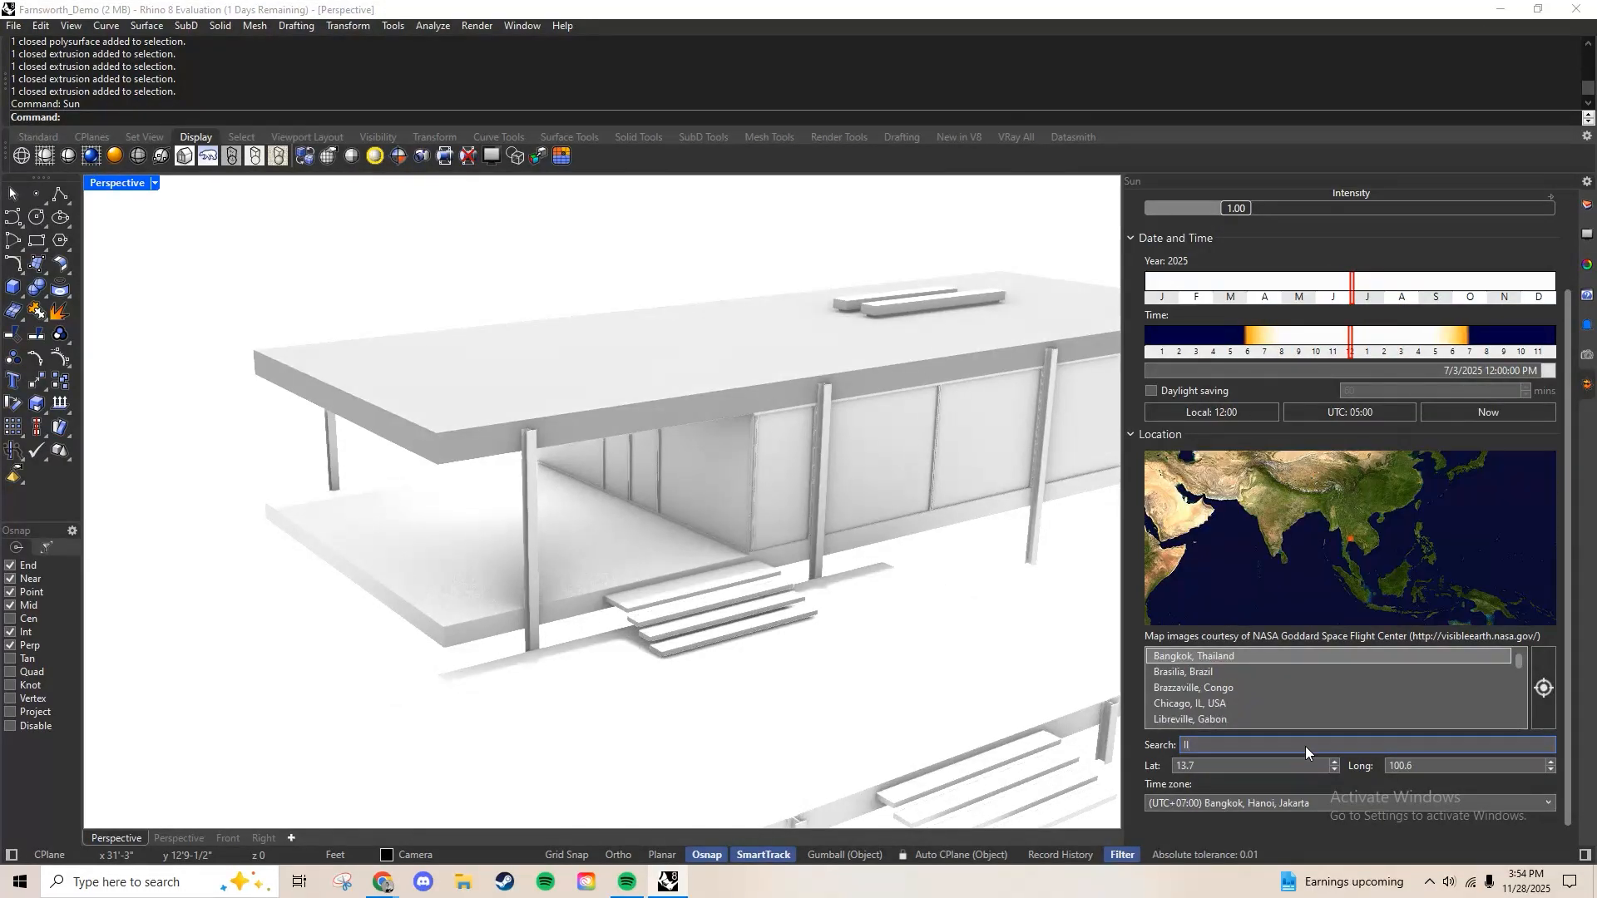
{"action": "type", "text": "linois"}
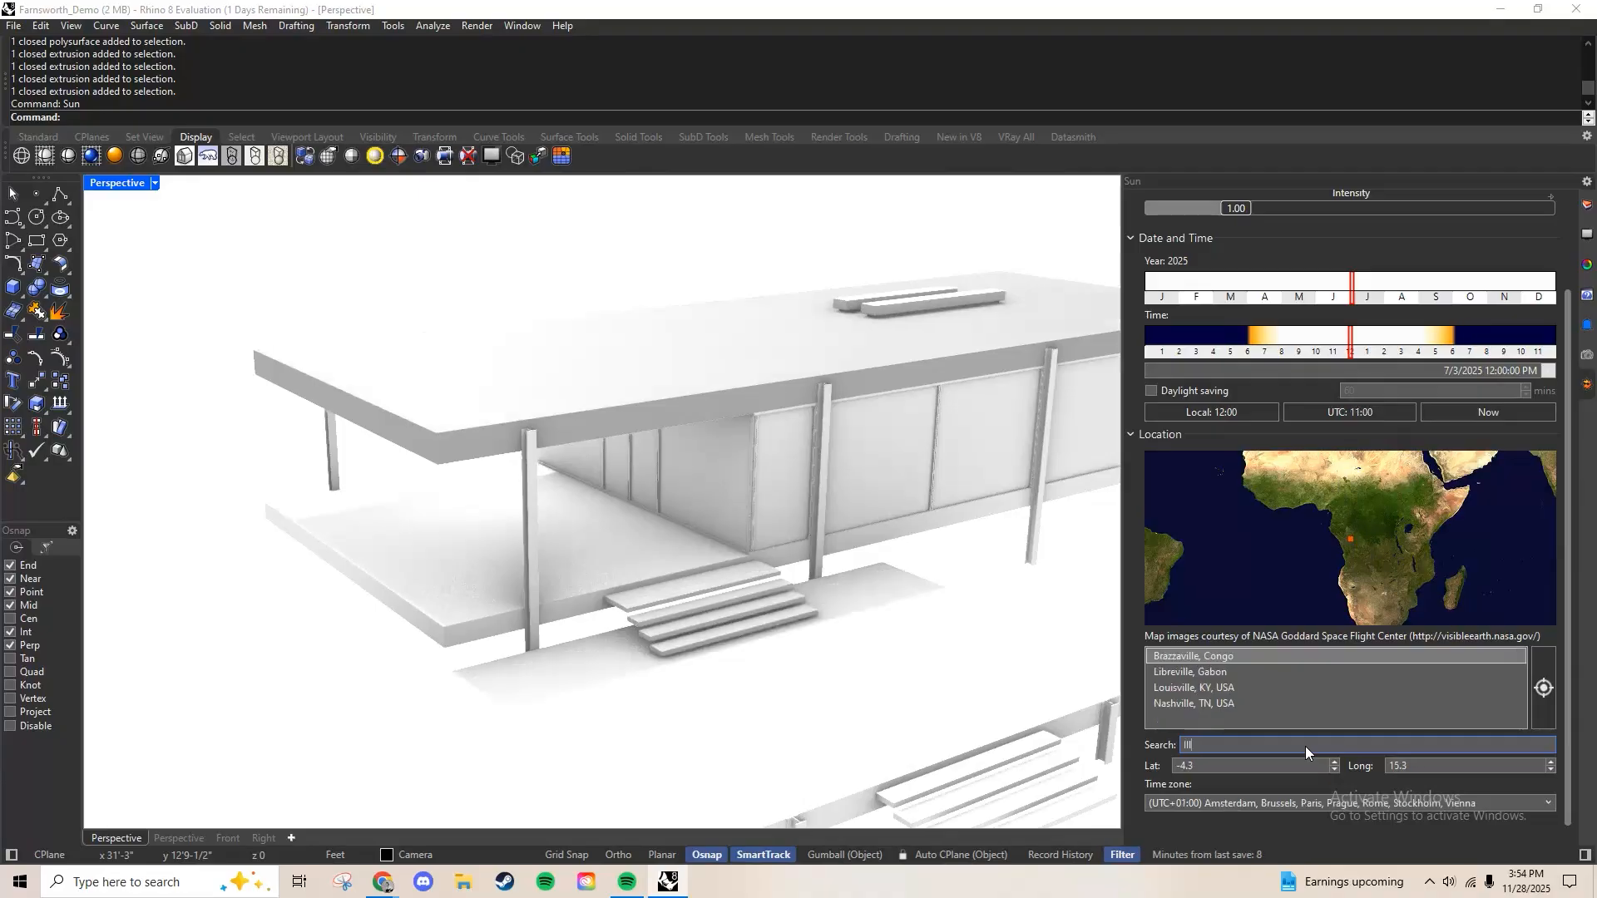
{"action": "key", "text": "BackSpace"}
{"action": "key", "text": "BackSpace"}
{"action": "key", "text": "BackSpace"}
{"action": "key", "text": "BackSpace"}
{"action": "key", "text": "BackSpace"}
{"action": "key", "text": "BackSpace"}
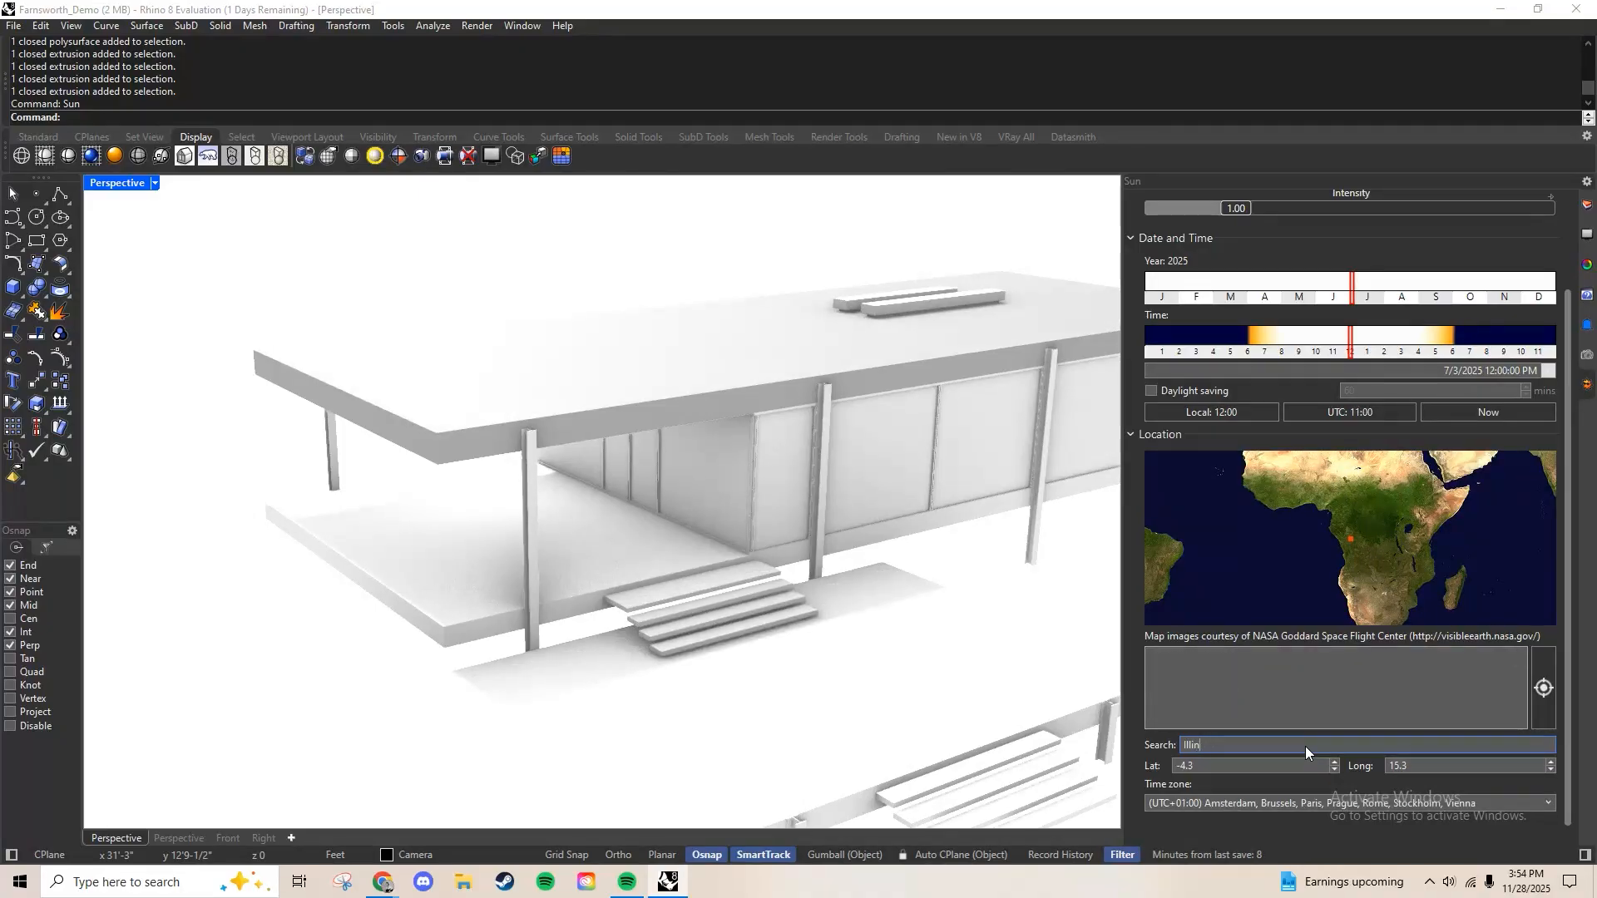
{"action": "type", "text": "L"}
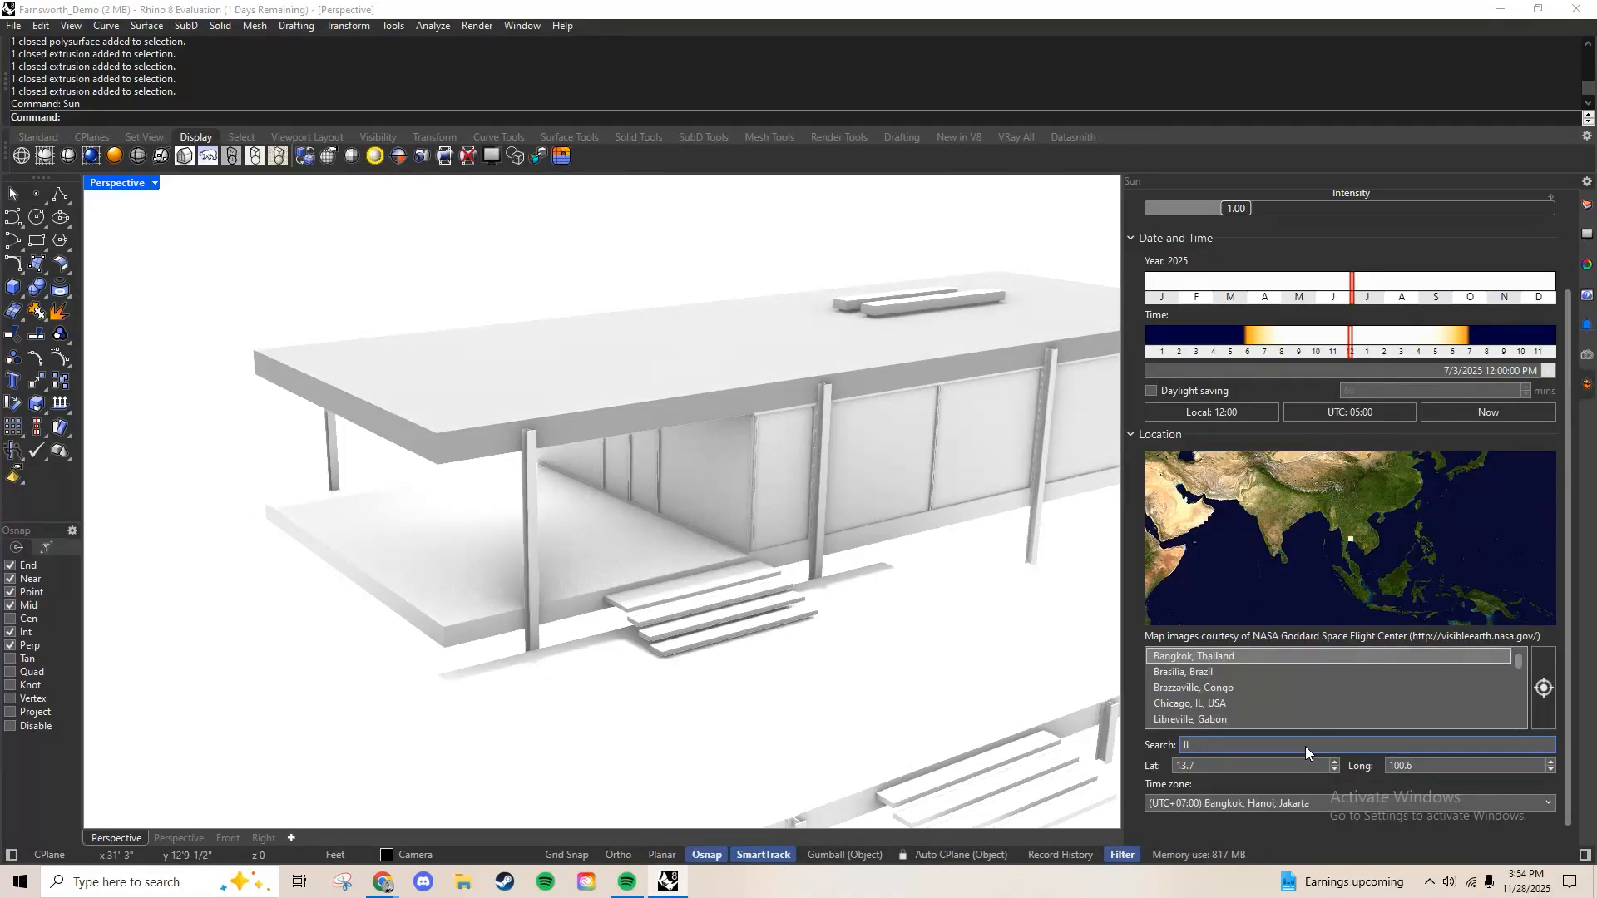
{"action": "left_click", "coordinate": [1214, 707]}
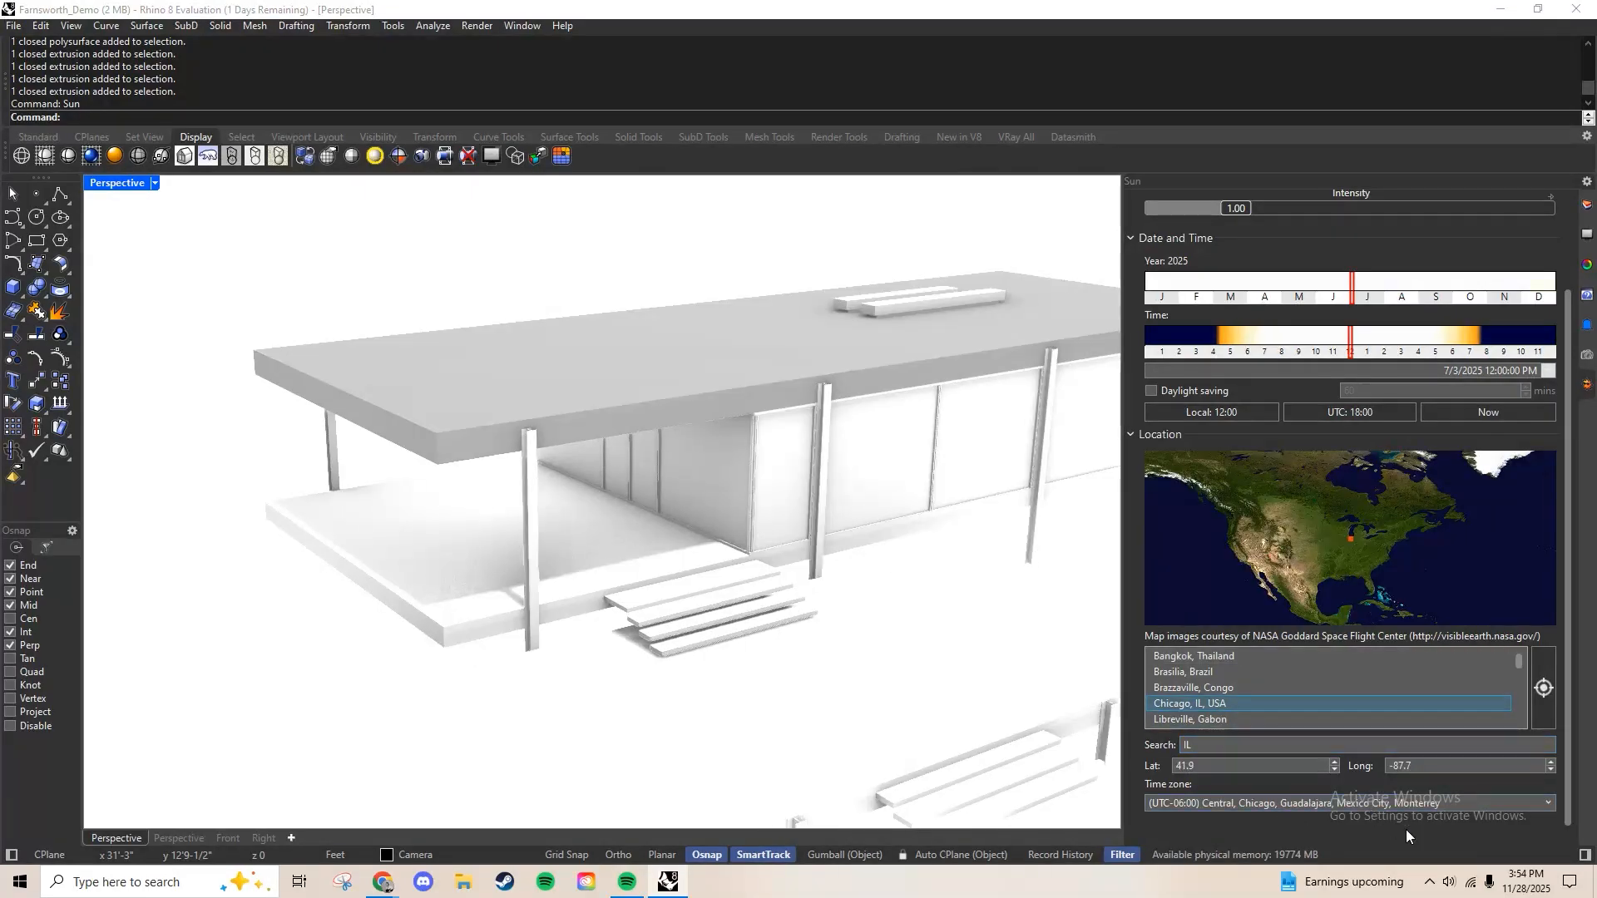
Set the sun's location to the computer's current location
{"action": "scroll", "coordinate": [1572, 711], "scroll_direction": "down", "scroll_amount": 1}
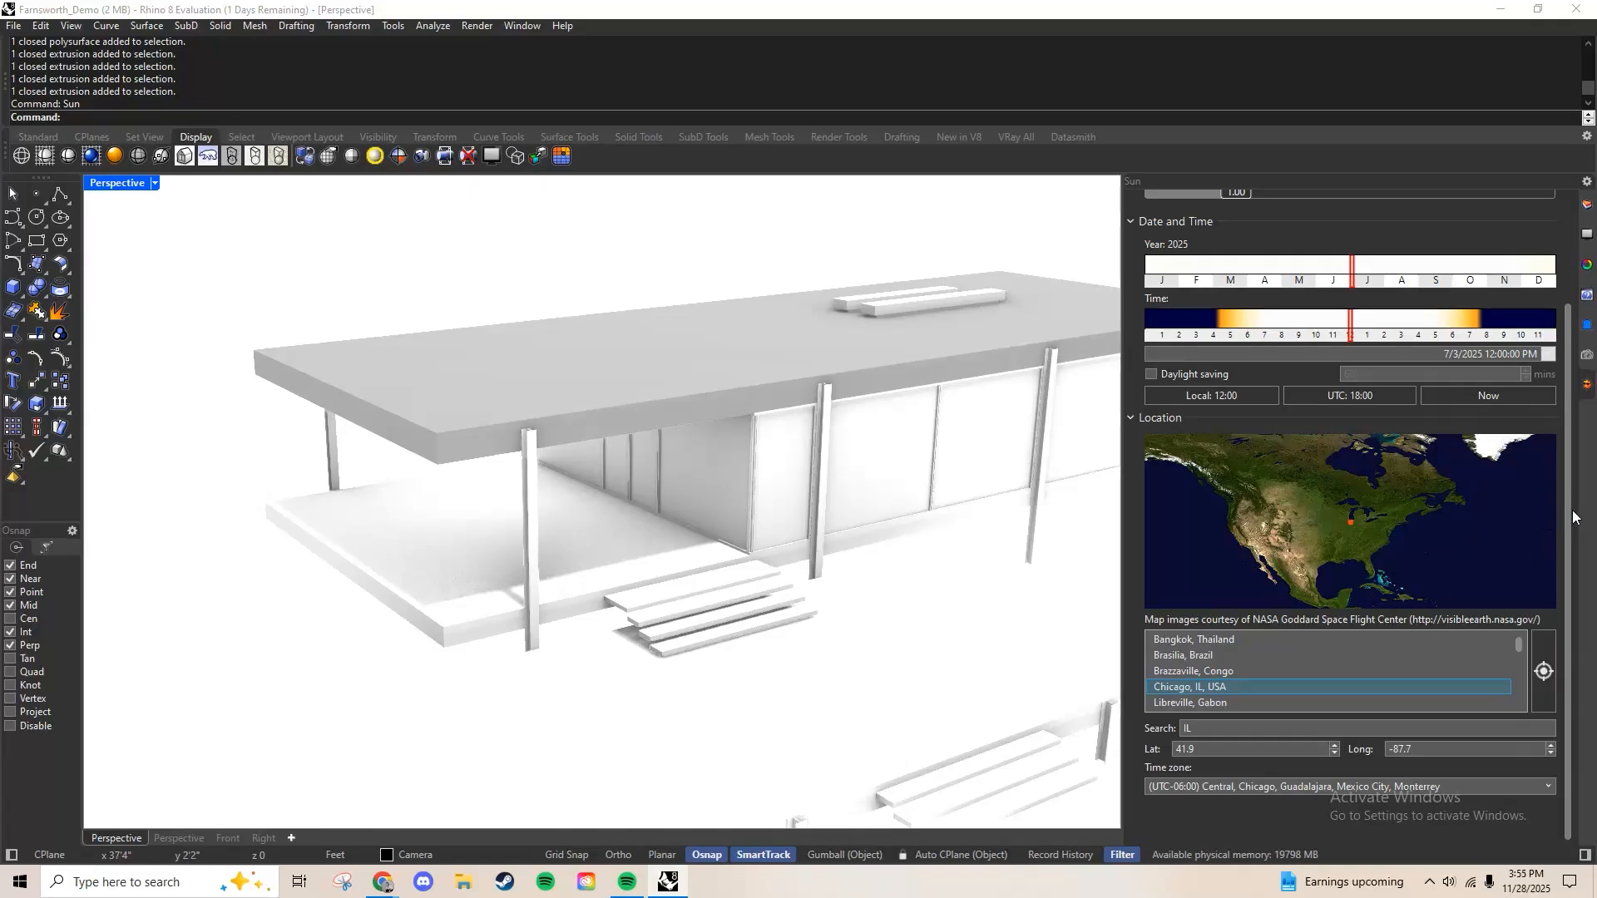
{"action": "left_click", "coordinate": [1546, 669]}
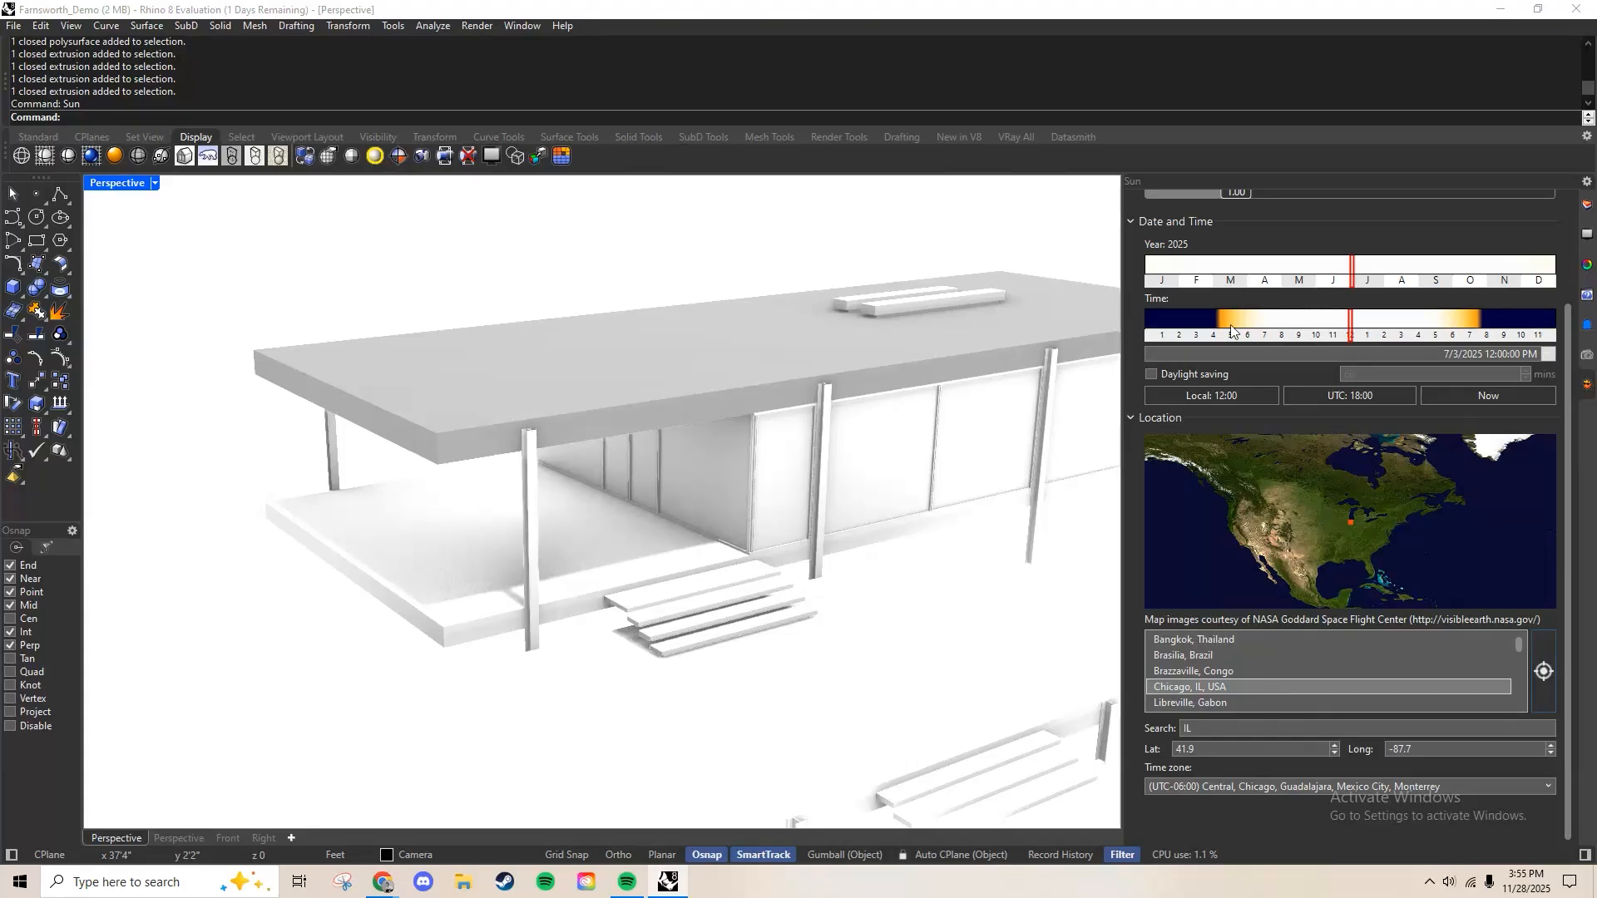
{"action": "scroll", "coordinate": [1556, 444], "scroll_direction": "up", "scroll_amount": 3}
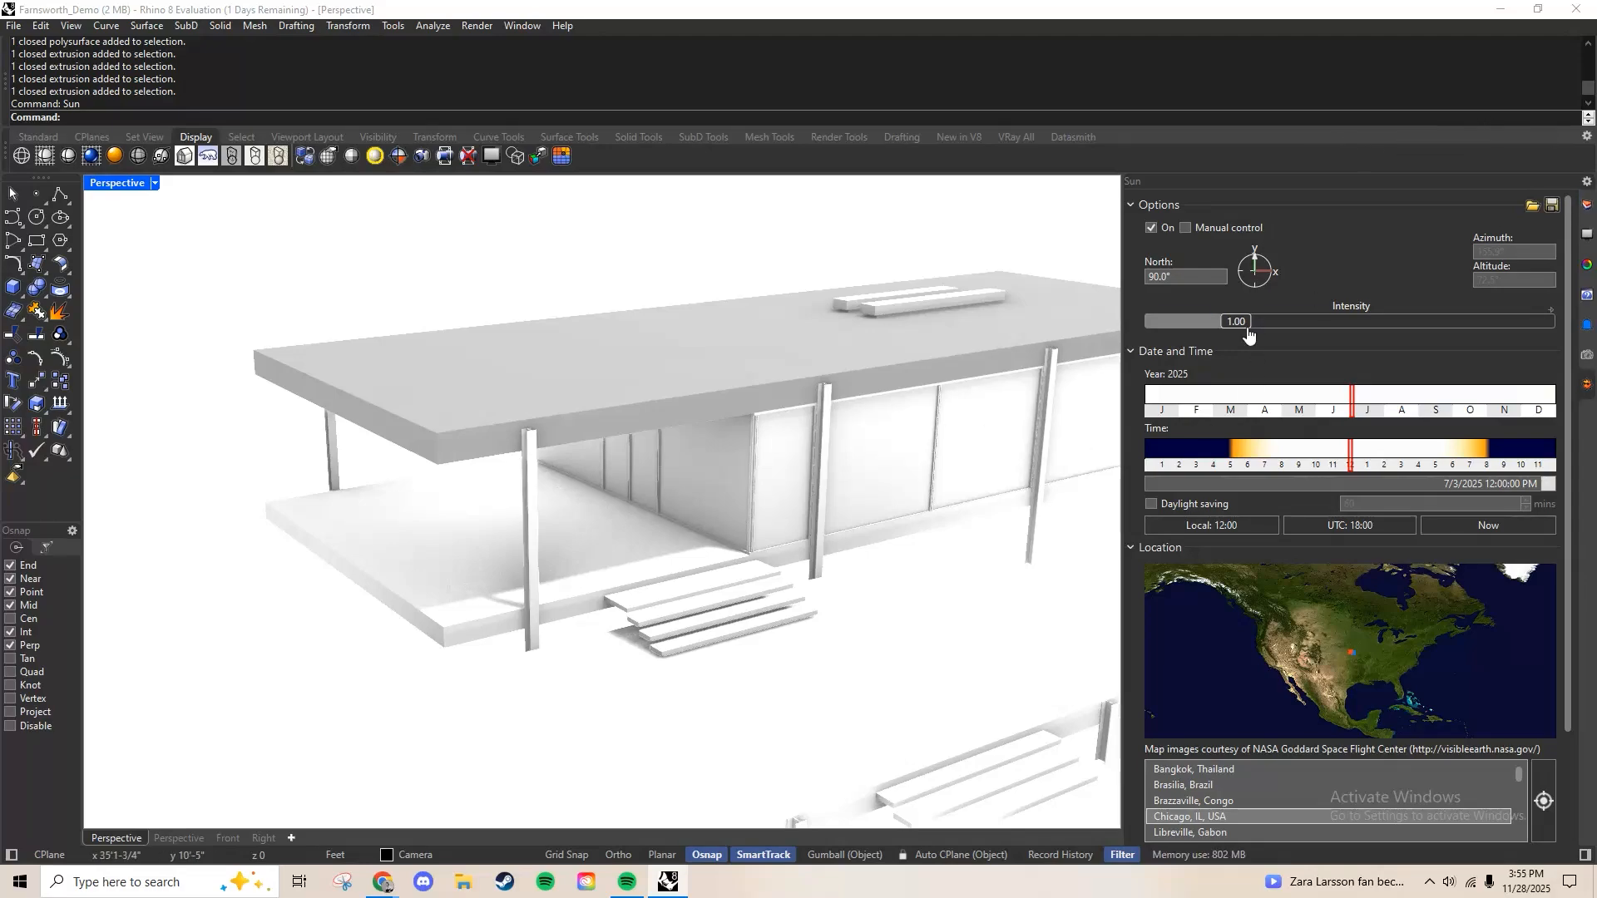
With the layer list shown, select the roof, floor slab and front columns in turn, and lock the Drafting layer
{"action": "left_click", "coordinate": [670, 380]}
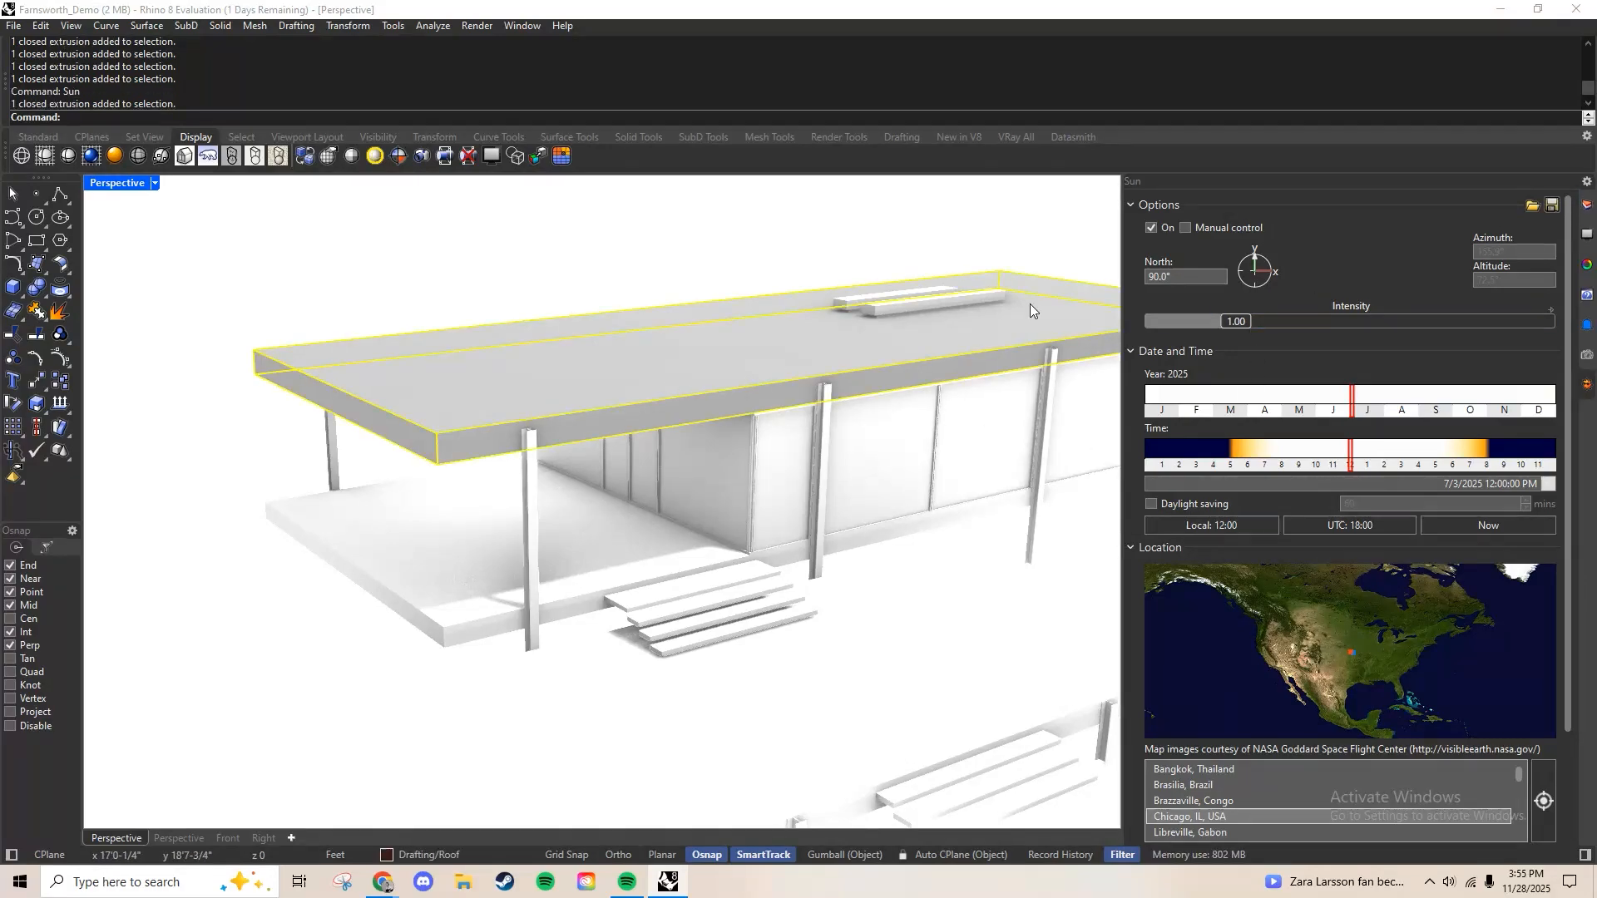
{"action": "left_click", "coordinate": [1587, 233]}
{"action": "left_click", "coordinate": [1370, 566]}
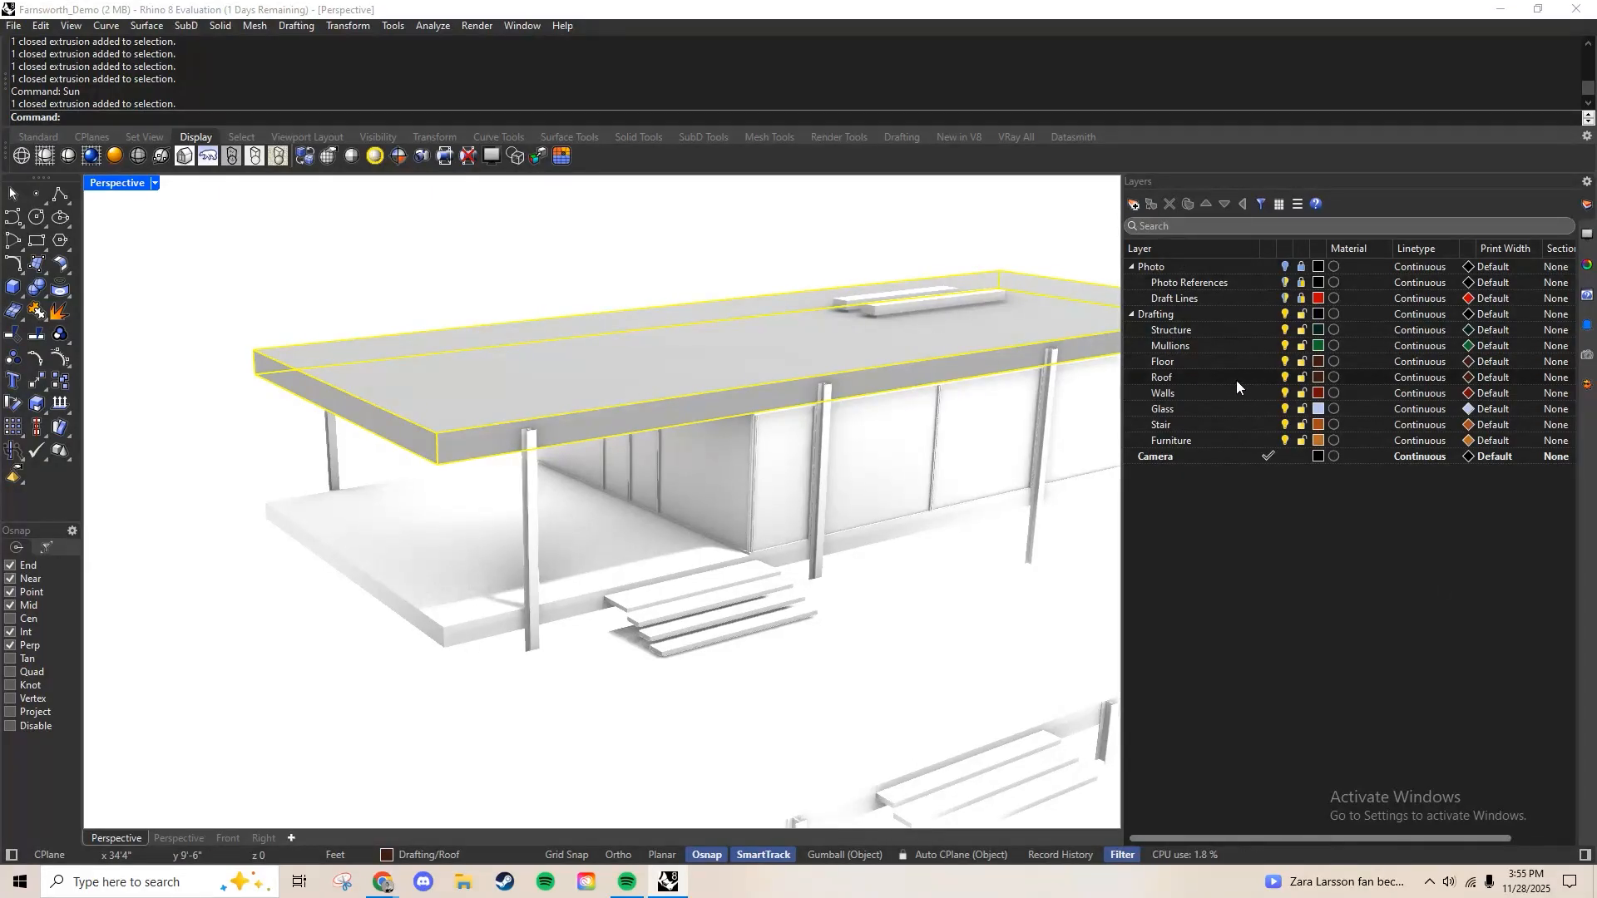
{"action": "left_click", "coordinate": [562, 416]}
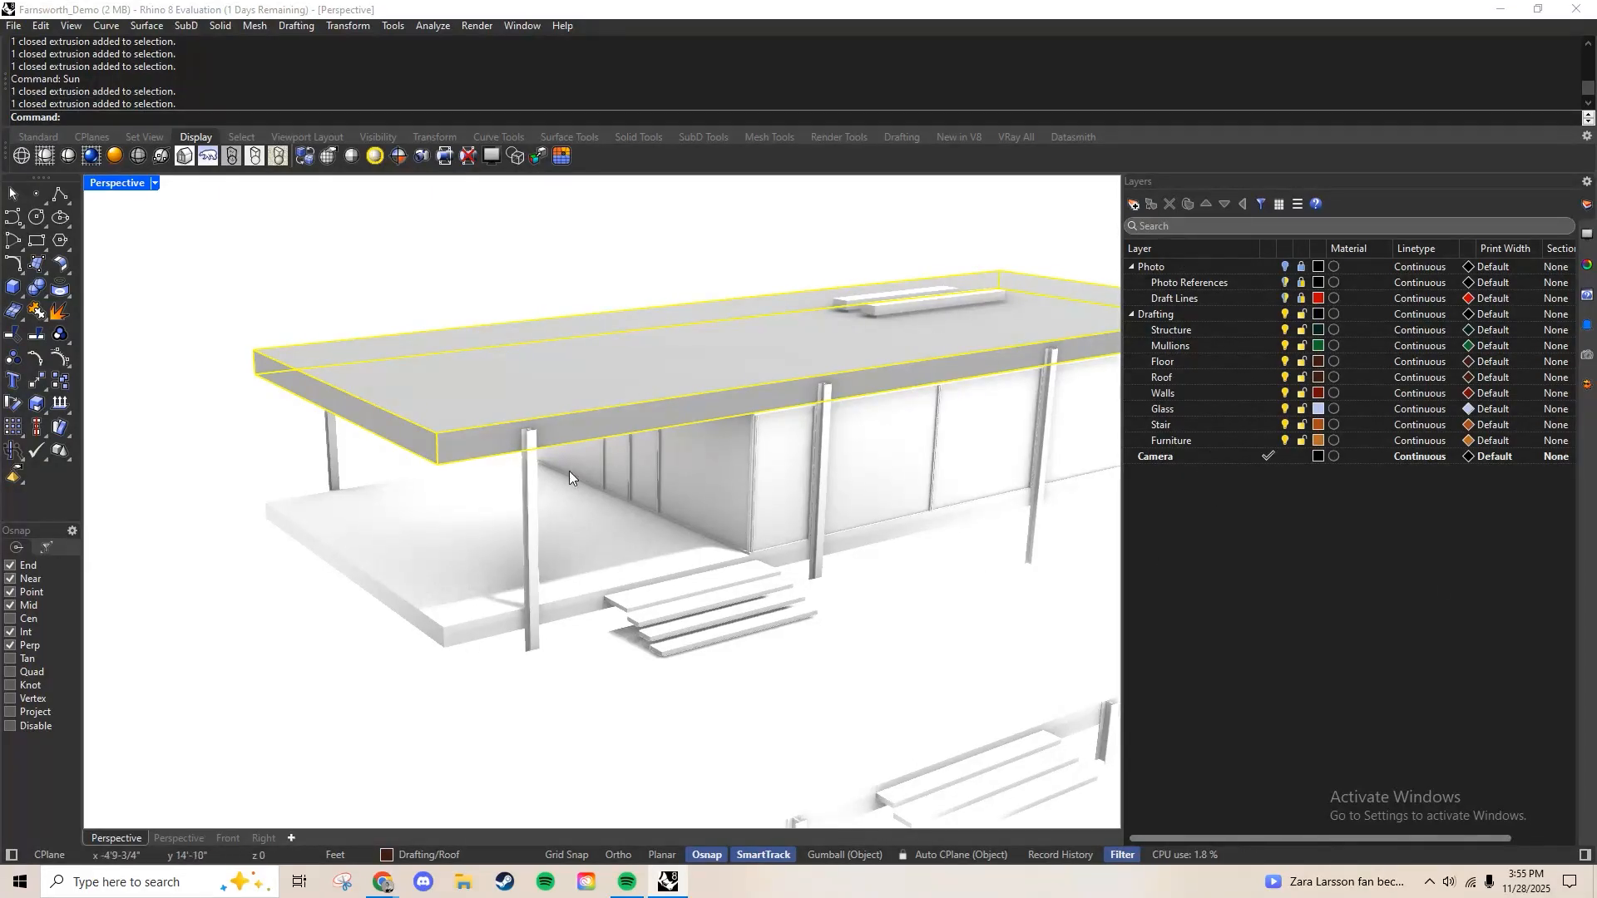
{"action": "left_click", "coordinate": [501, 564]}
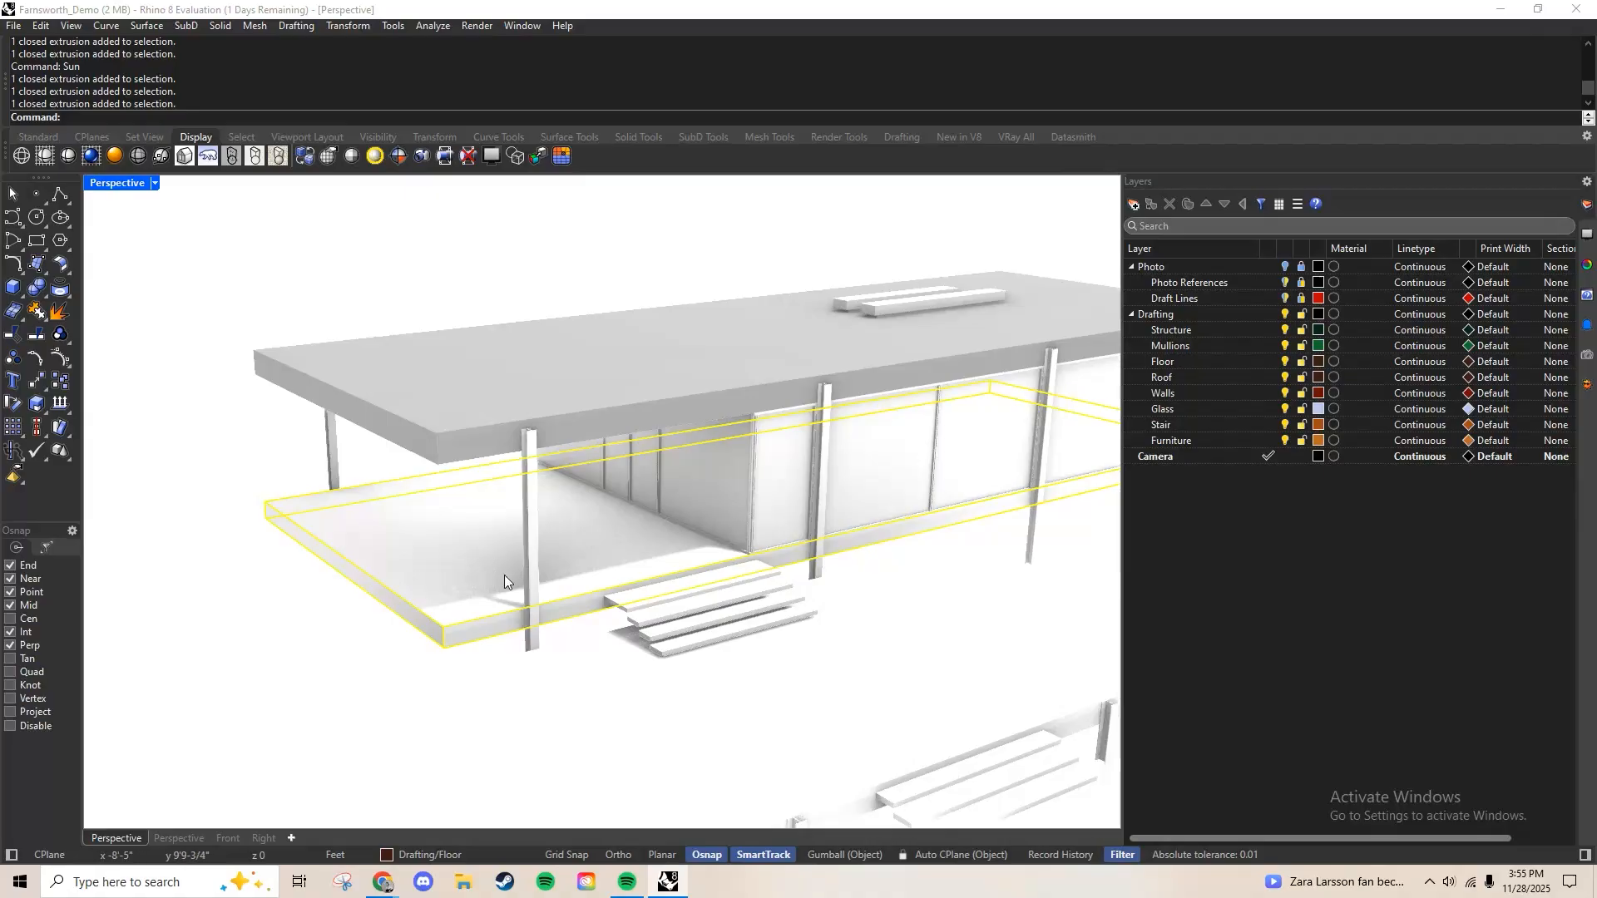
{"action": "left_click", "coordinate": [536, 555]}
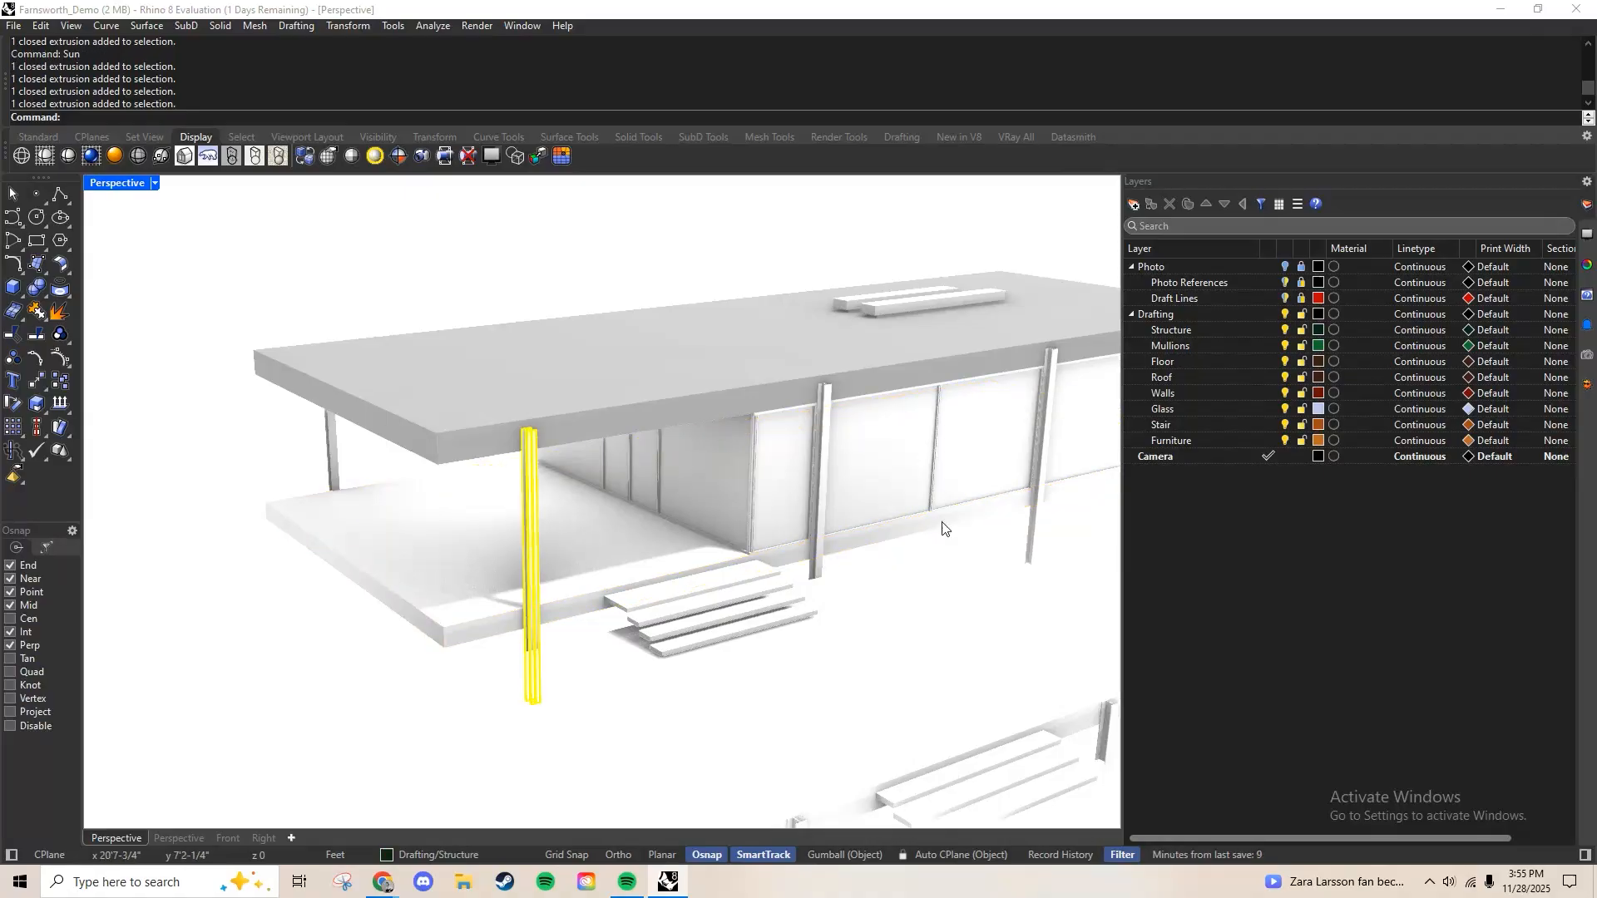
{"action": "left_click", "coordinate": [816, 492]}
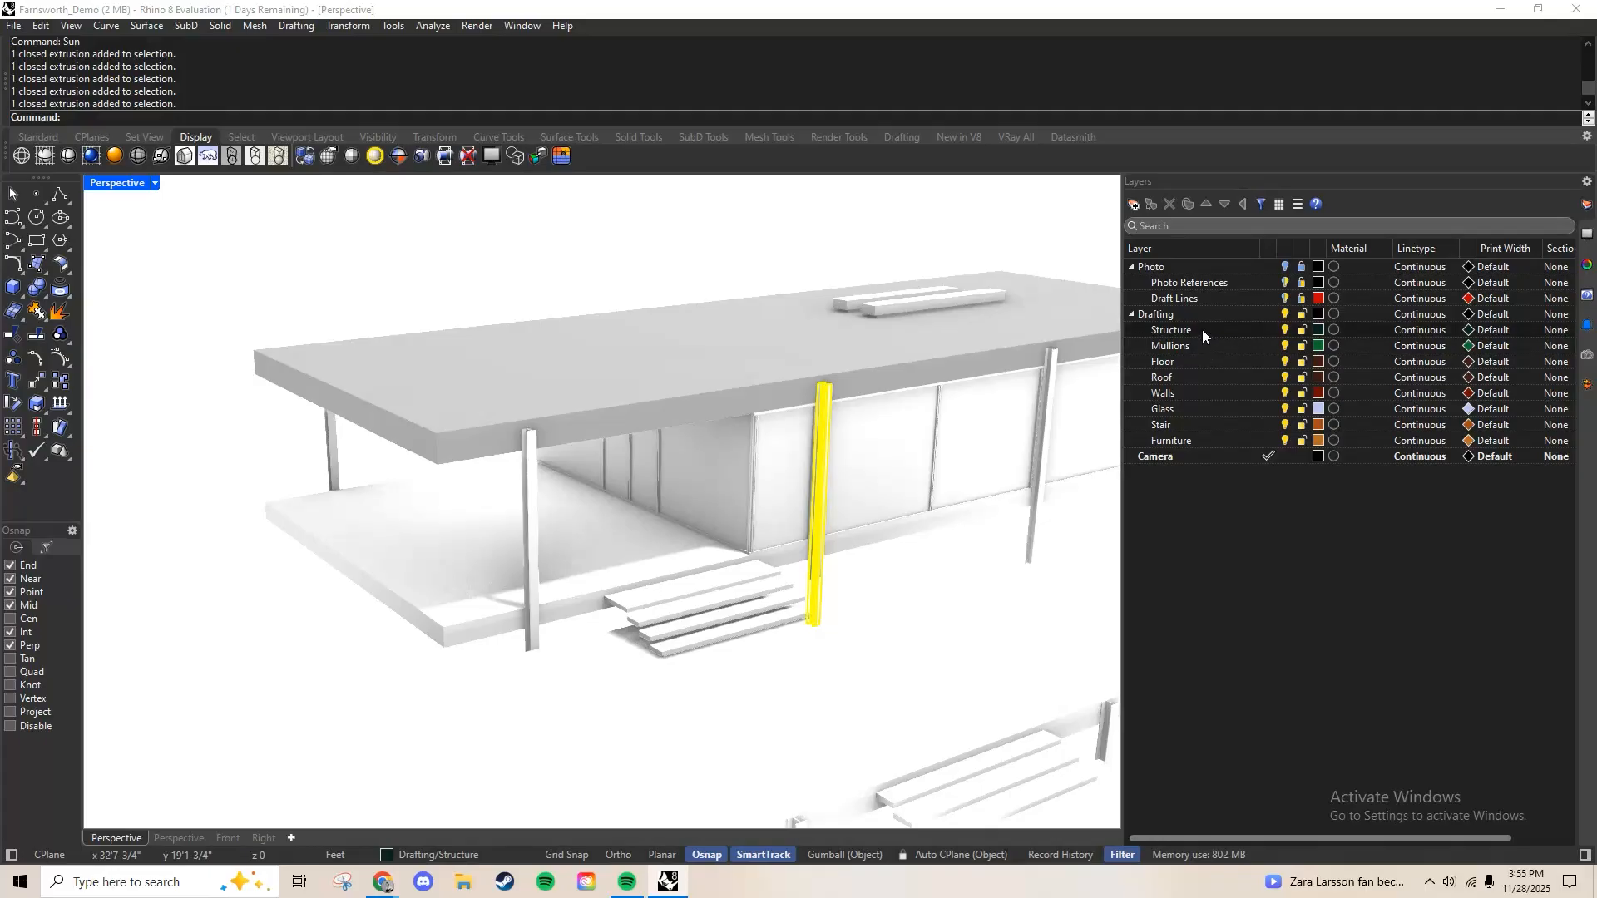
{"action": "left_click", "coordinate": [1301, 313]}
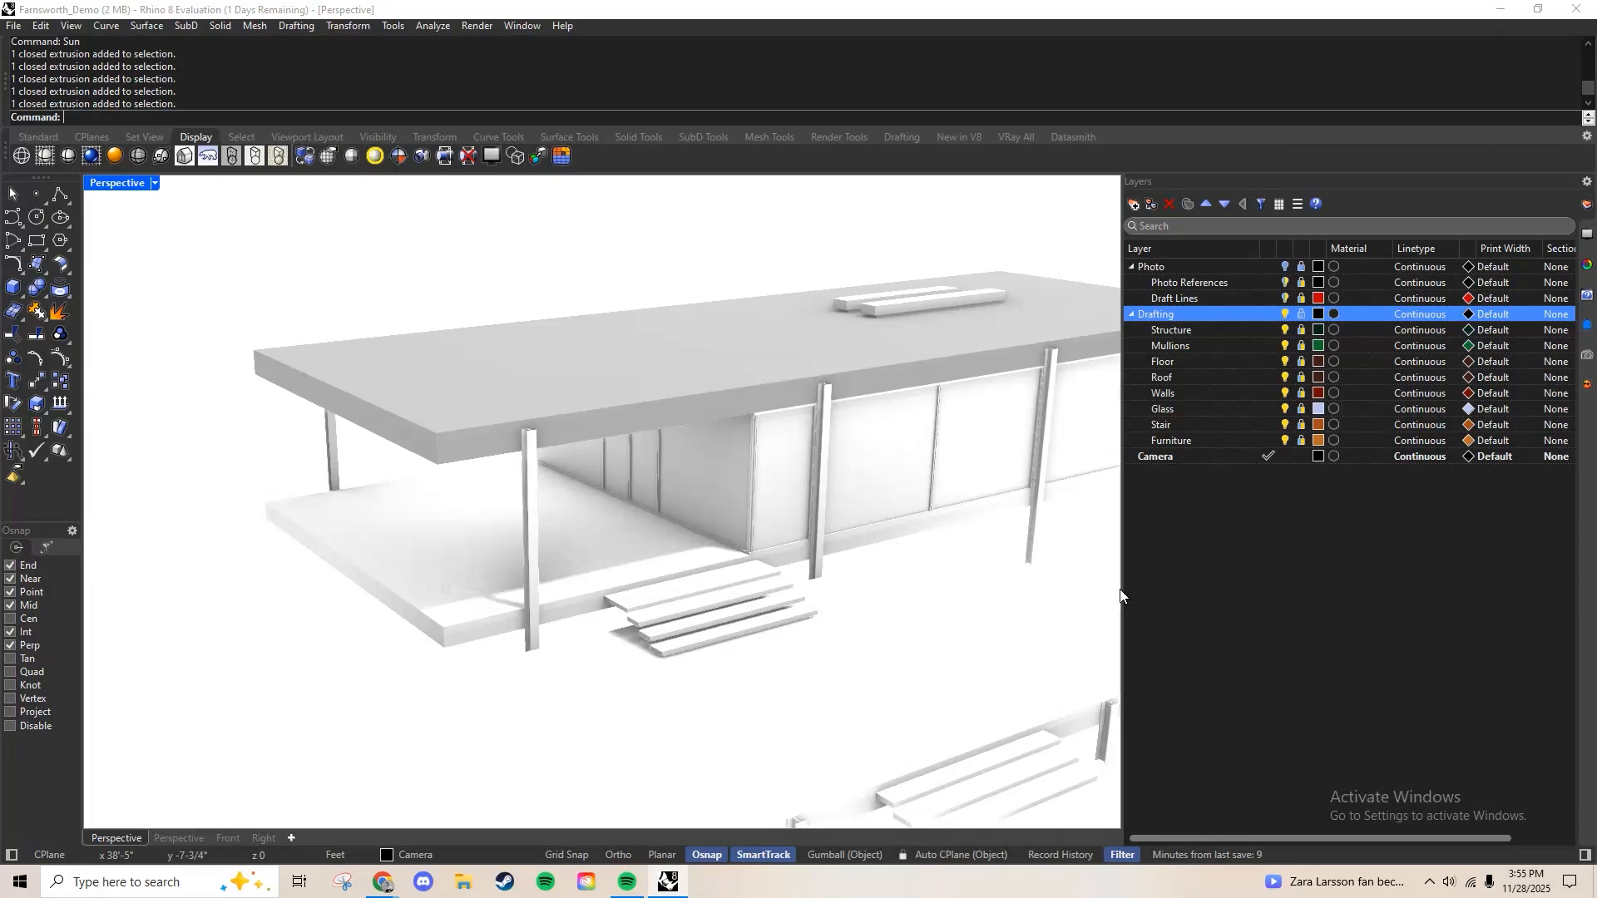
{"action": "mouse_move", "coordinate": [1128, 587]}
{"action": "left_mouse_down"}
{"action": "mouse_move", "coordinate": [1329, 571]}
{"action": "mouse_move", "coordinate": [1115, 591]}
{"action": "left_mouse_up"}
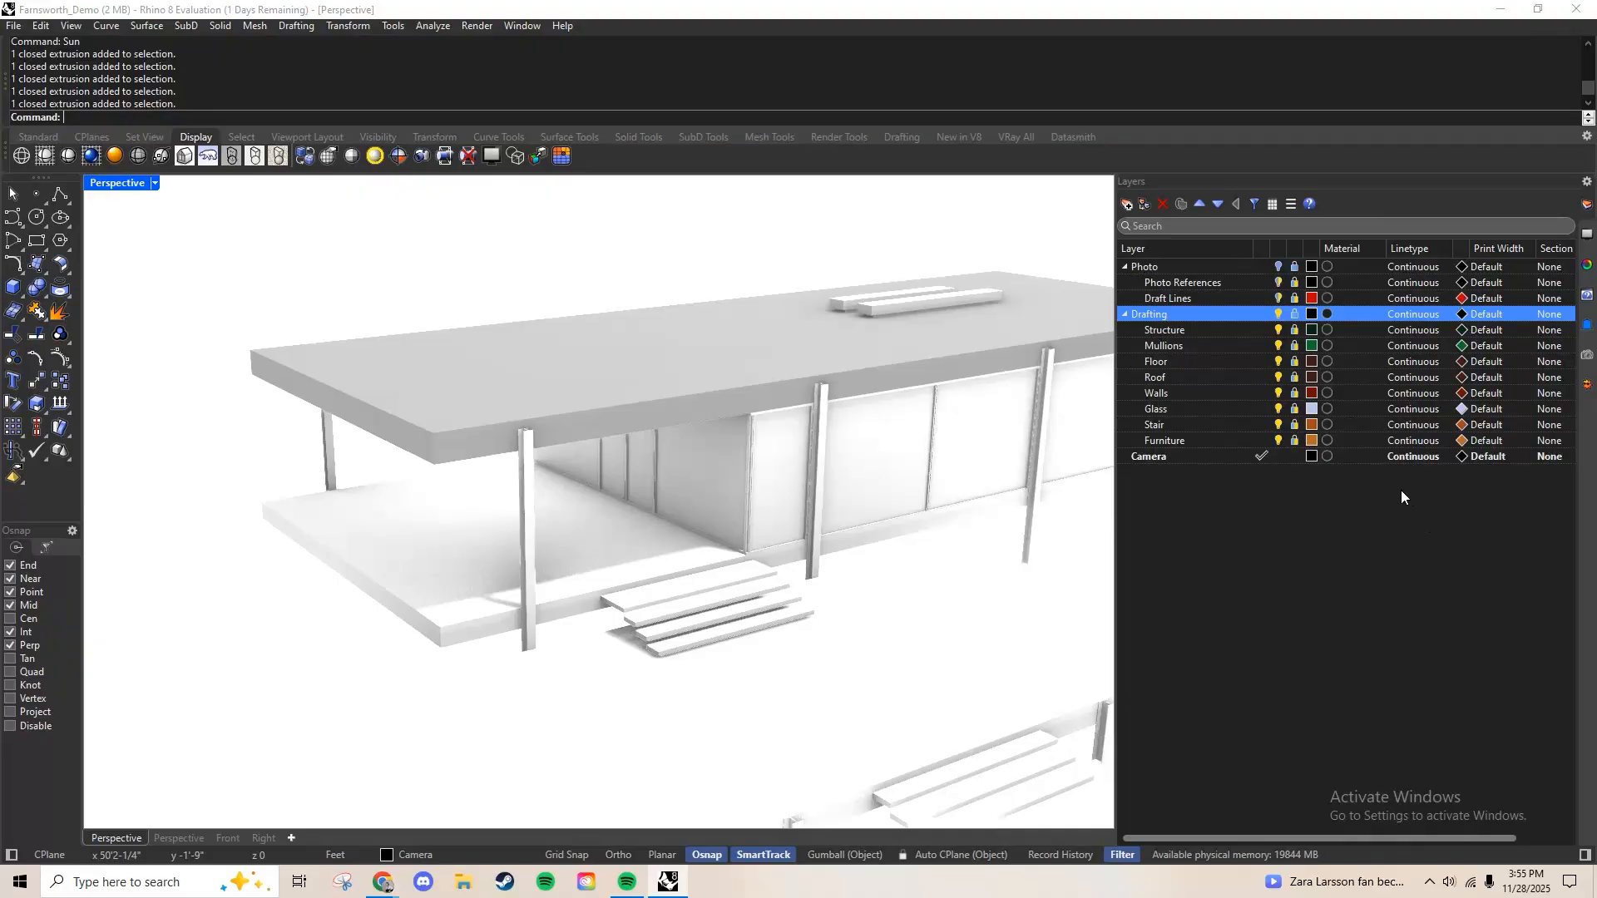
Create a new Metal material for the Structure layer and show its Metal Material settings
{"action": "left_click", "coordinate": [1327, 331]}
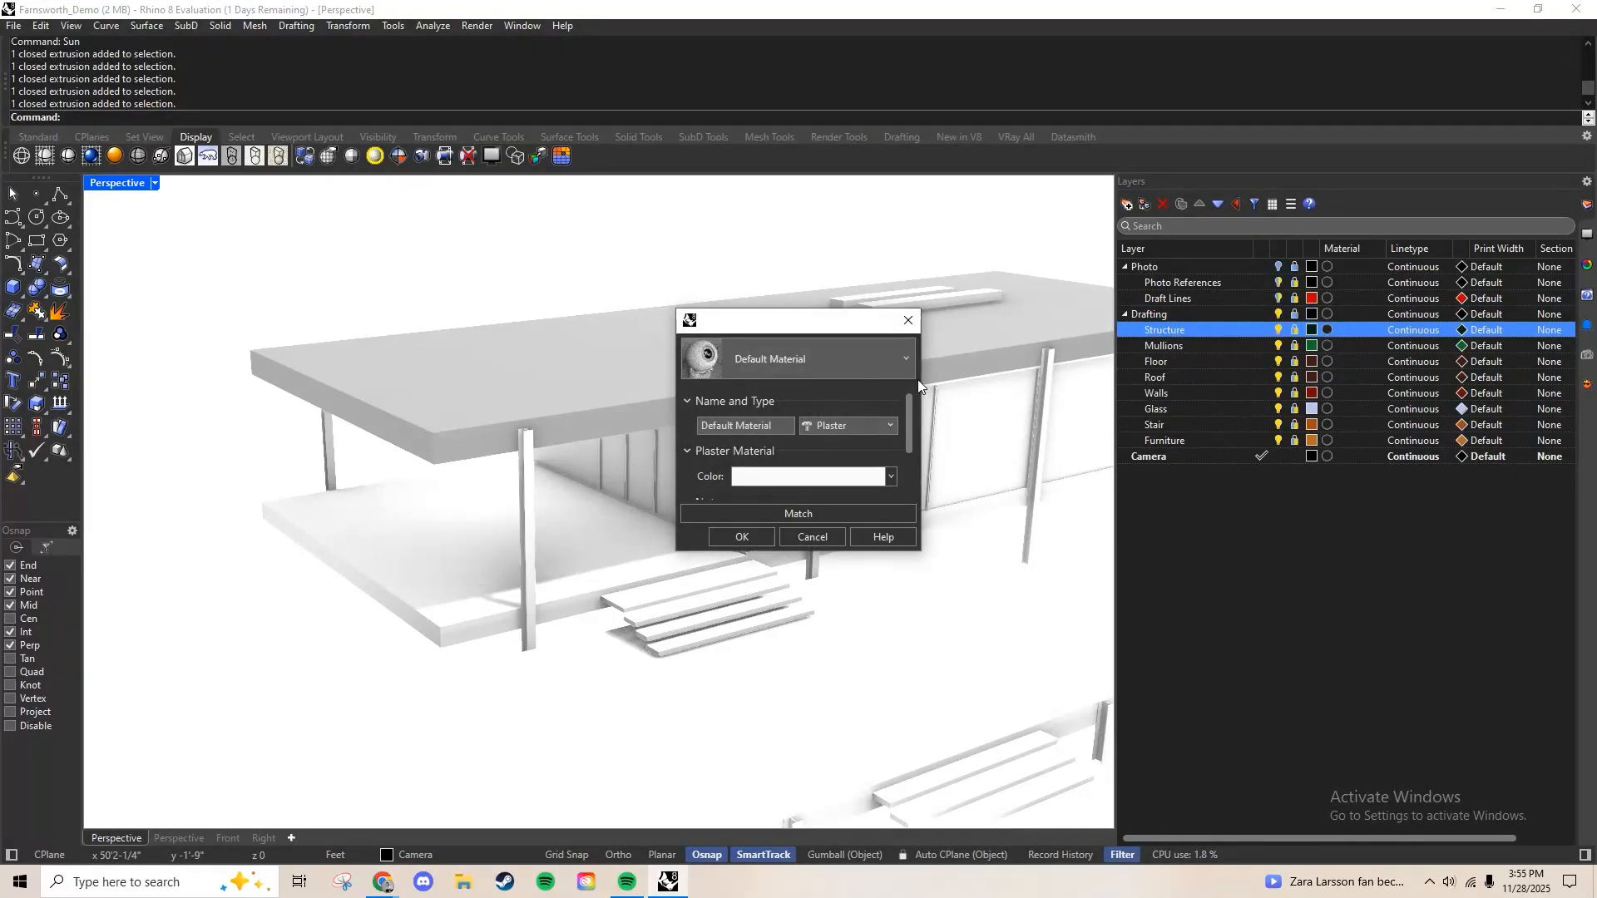
{"action": "left_click", "coordinate": [905, 358]}
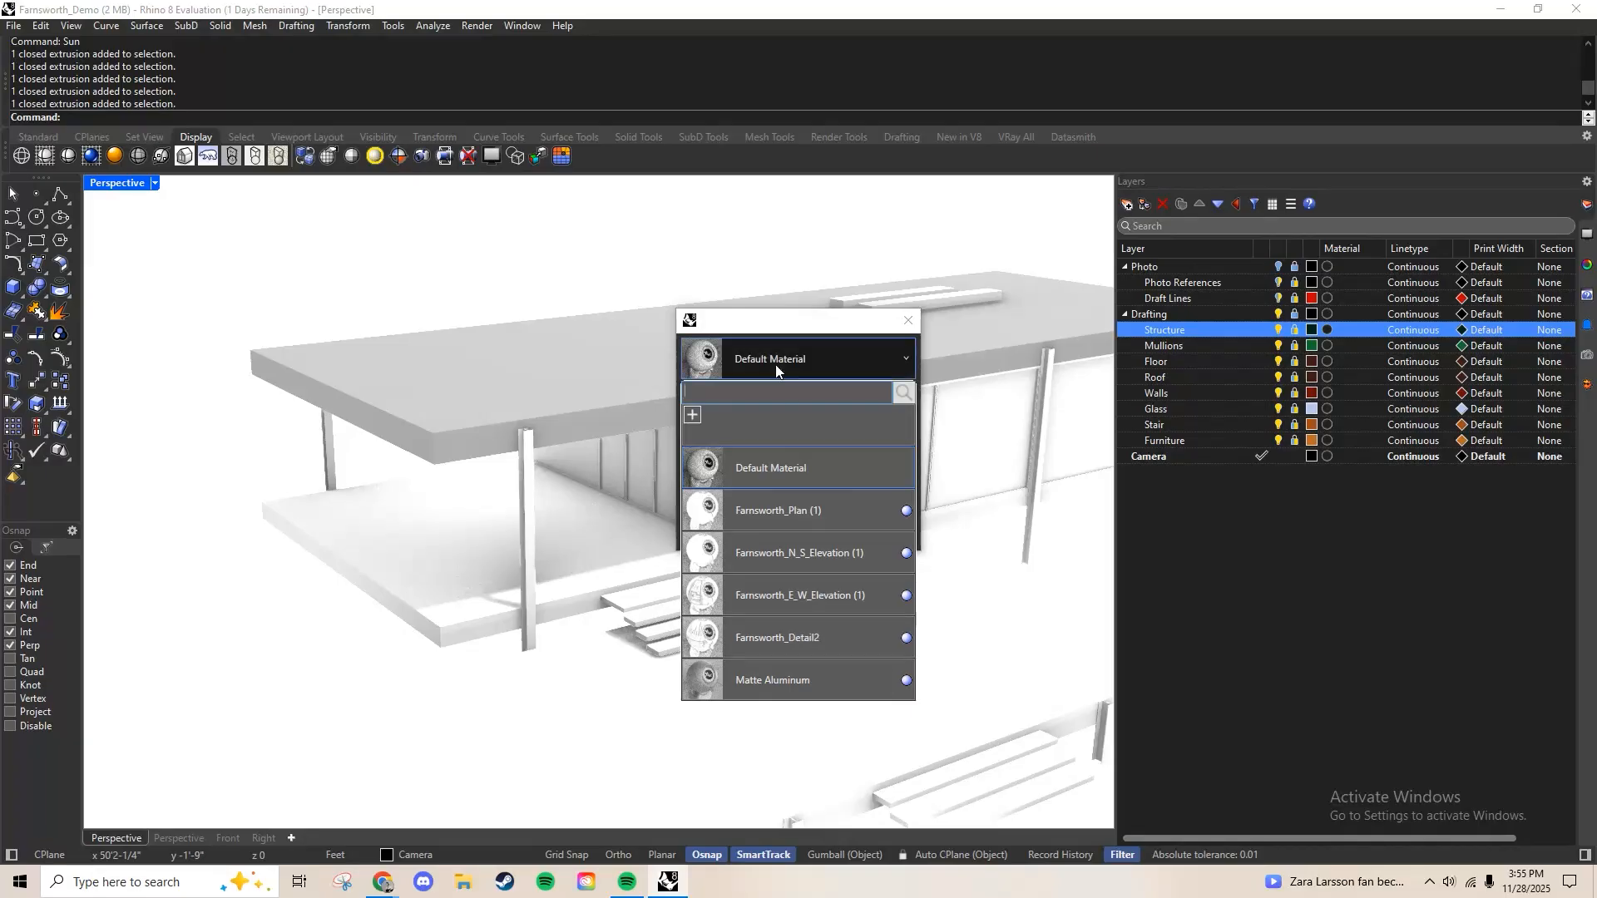
{"action": "left_click", "coordinate": [725, 431]}
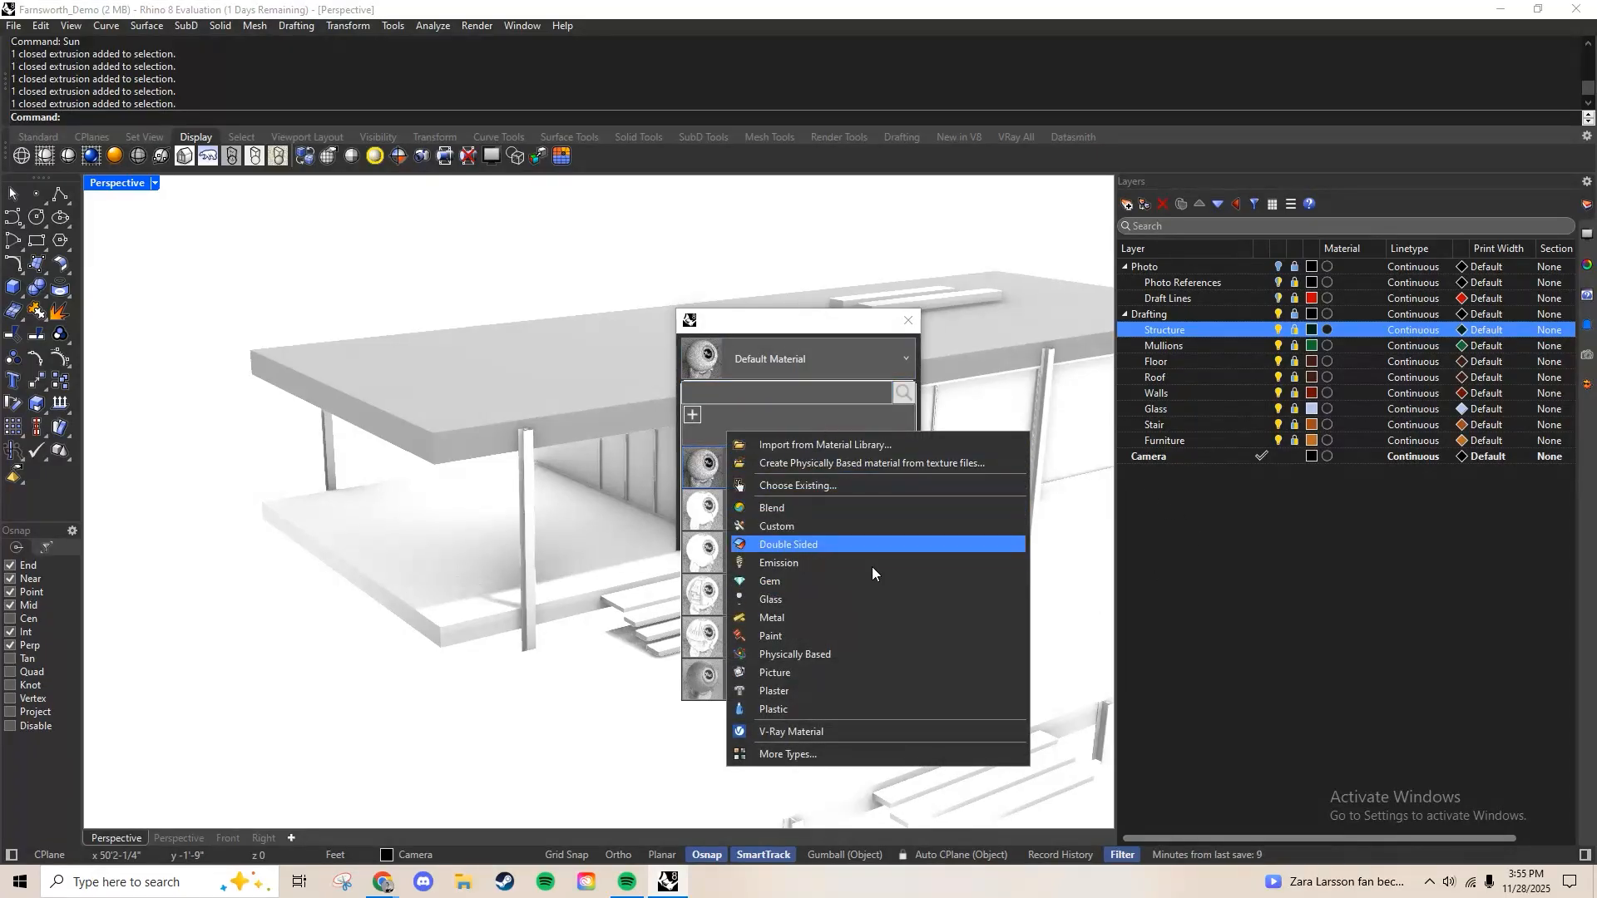
{"action": "left_click", "coordinate": [847, 621]}
{"action": "left_click", "coordinate": [878, 427]}
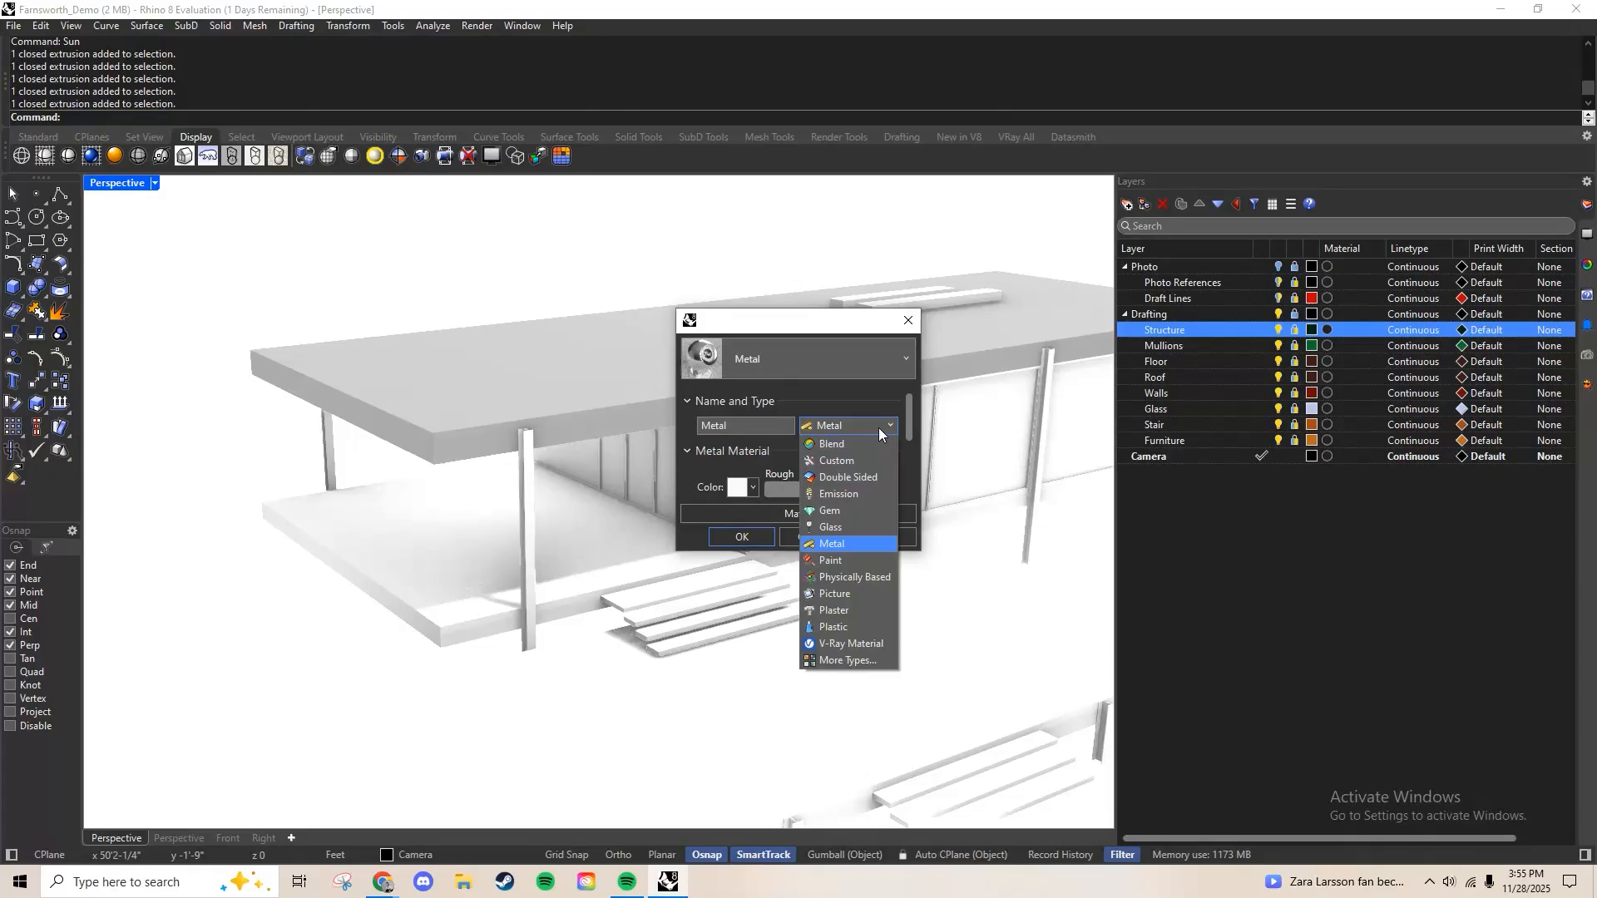
{"action": "left_click", "coordinate": [878, 428]}
{"action": "left_click", "coordinate": [814, 454]}
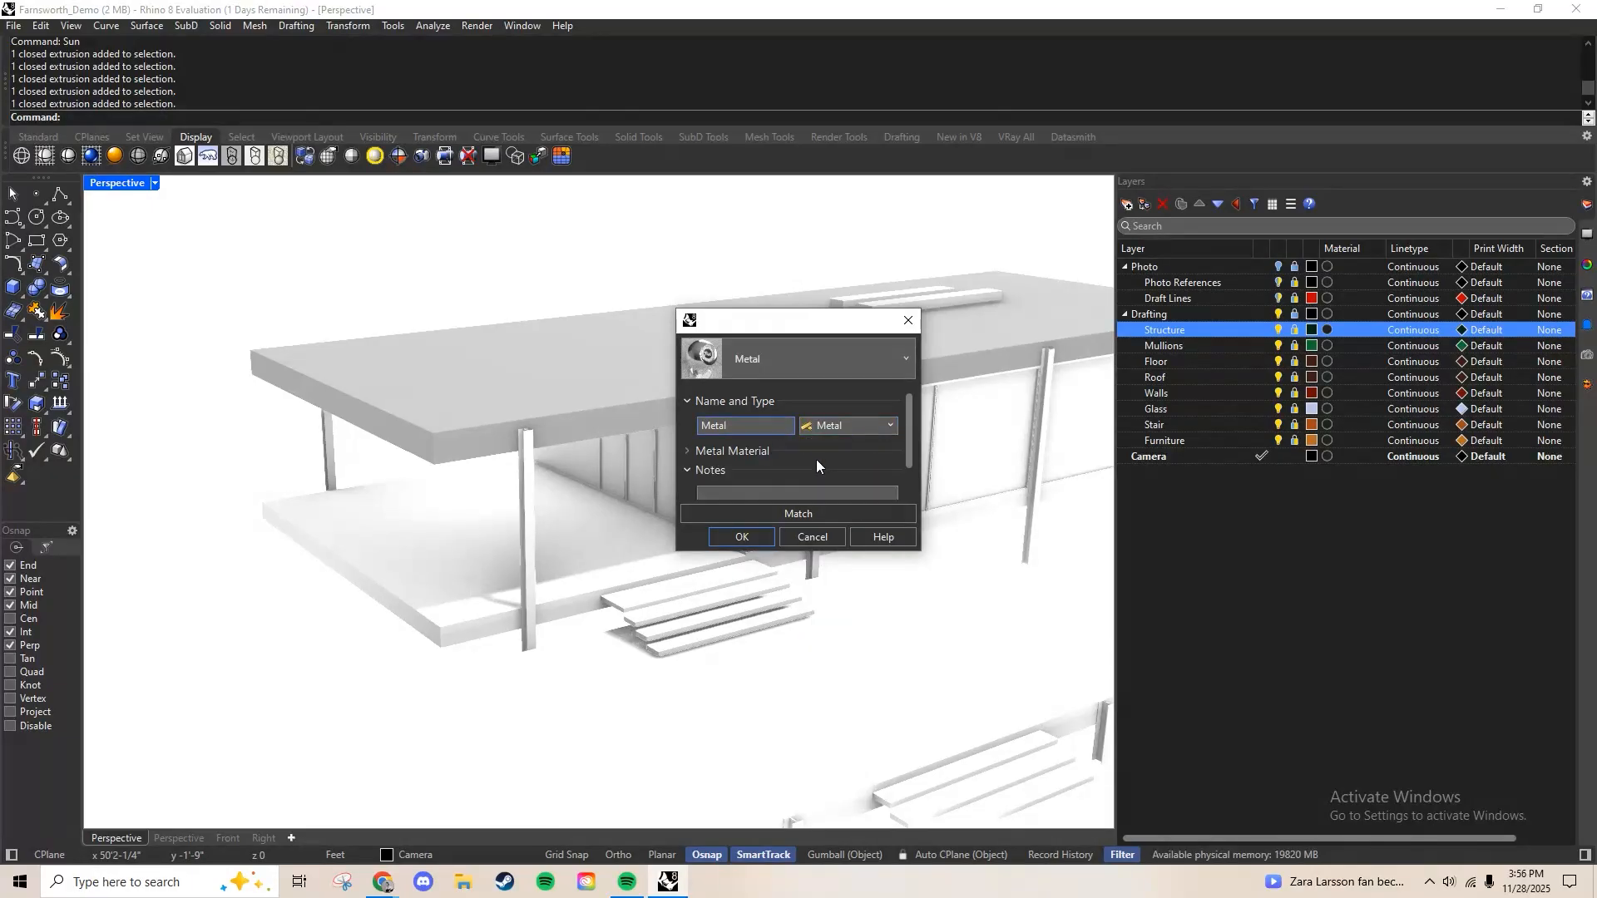
{"action": "left_click", "coordinate": [845, 455]}
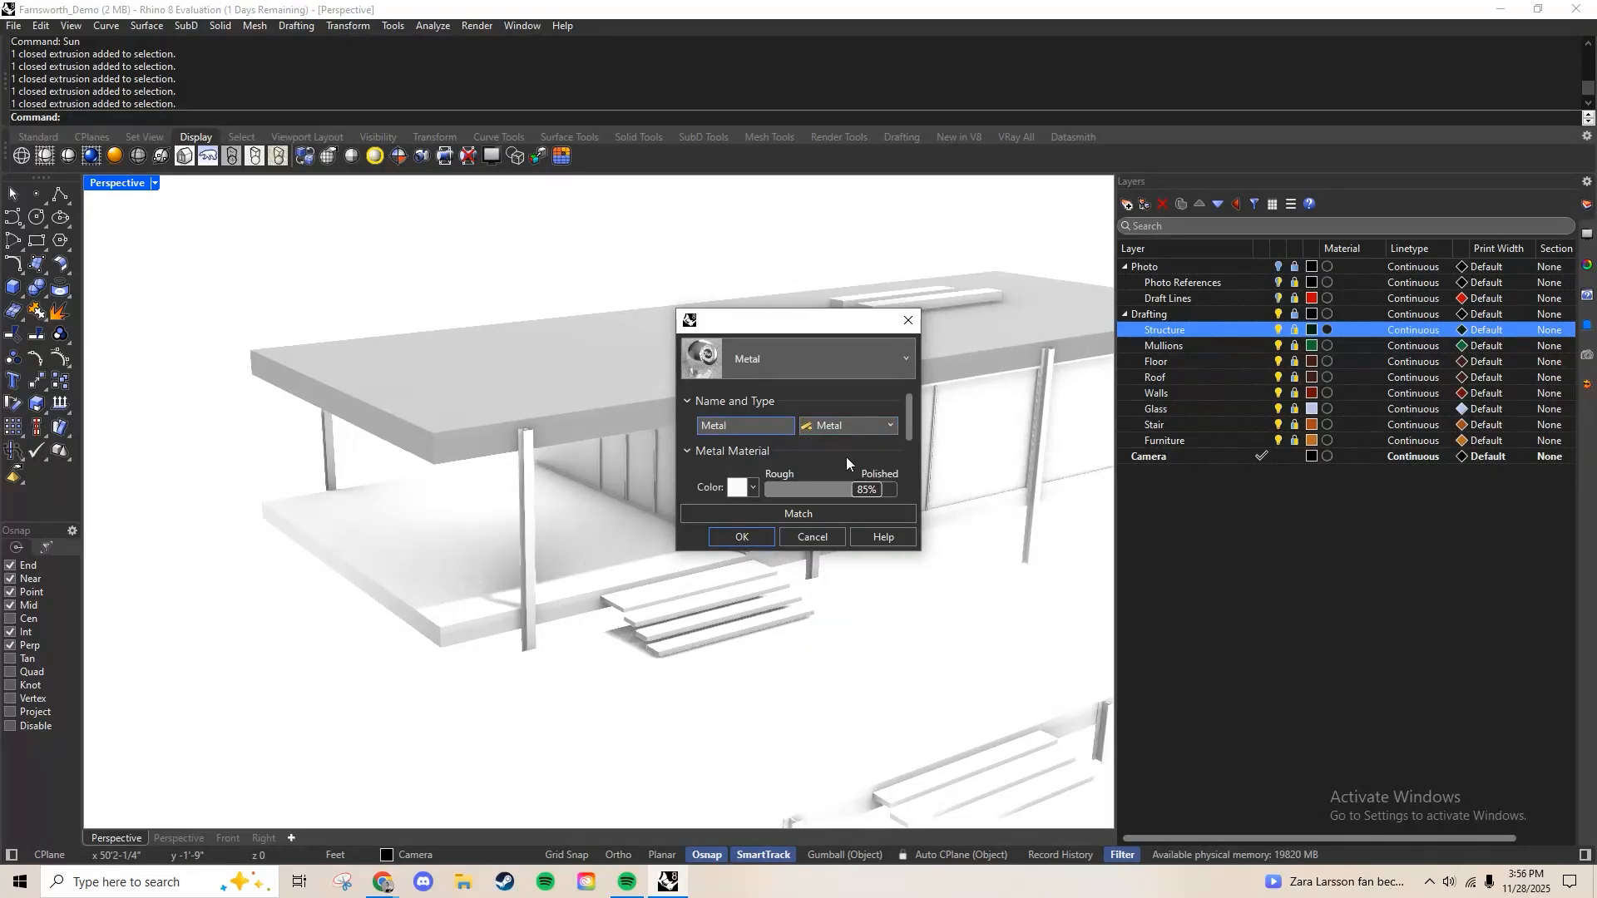
Set the colour of the Structure layer's Metal material to light grey #E1E0E0 and apply the material
{"action": "left_click_drag", "start_coordinate": [911, 431], "coordinate": [920, 459]}
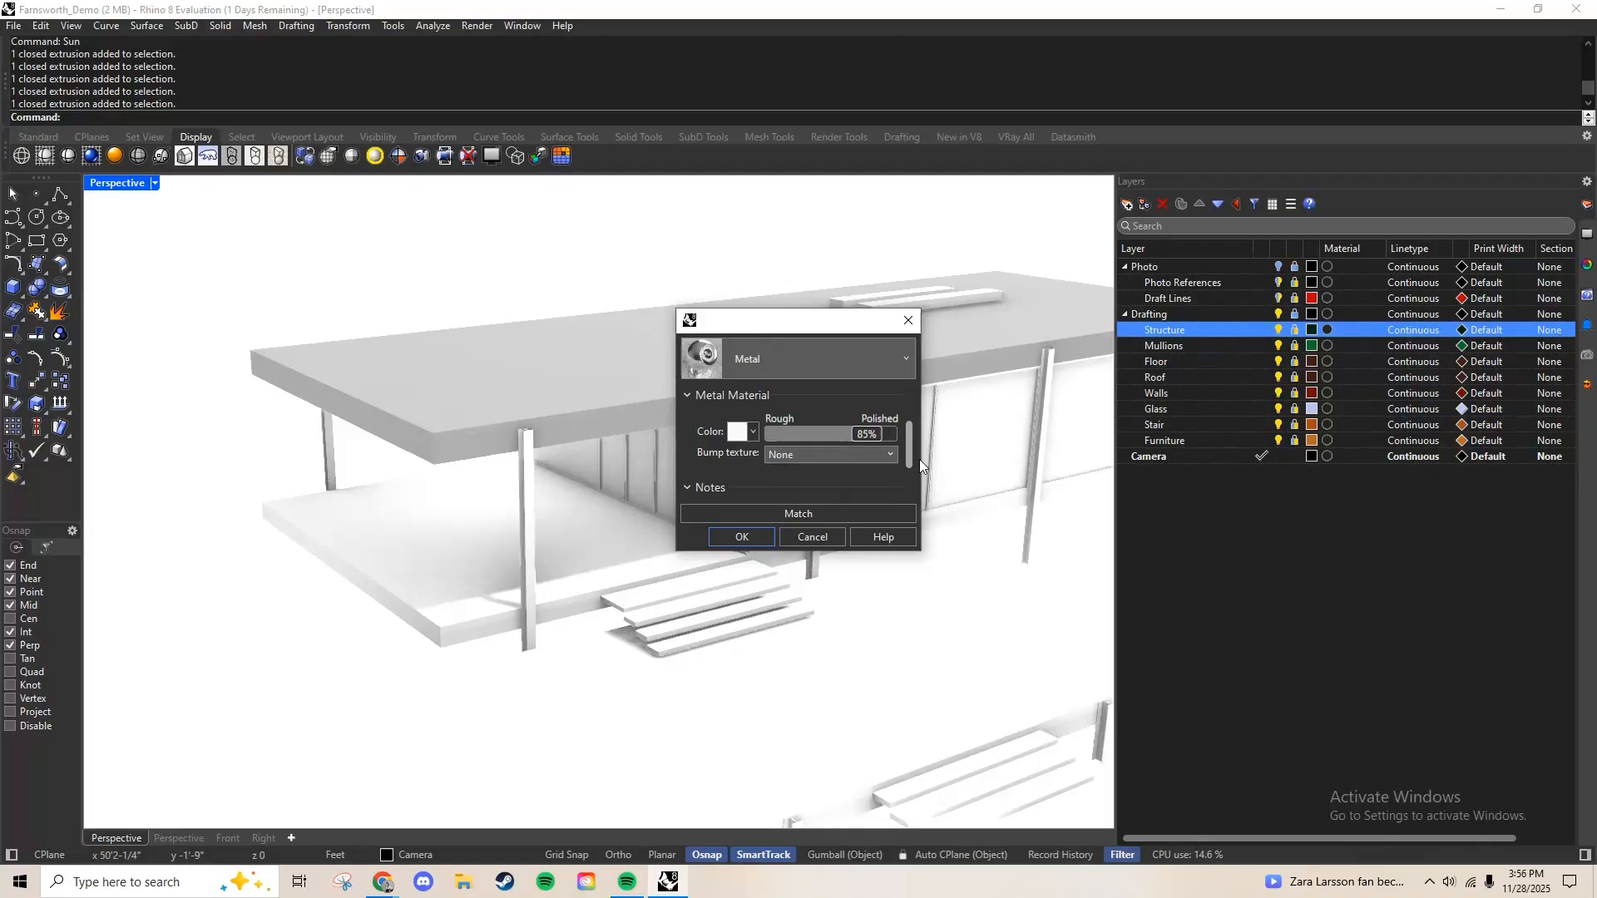
{"action": "left_click", "coordinate": [751, 430]}
{"action": "left_click", "coordinate": [779, 436]}
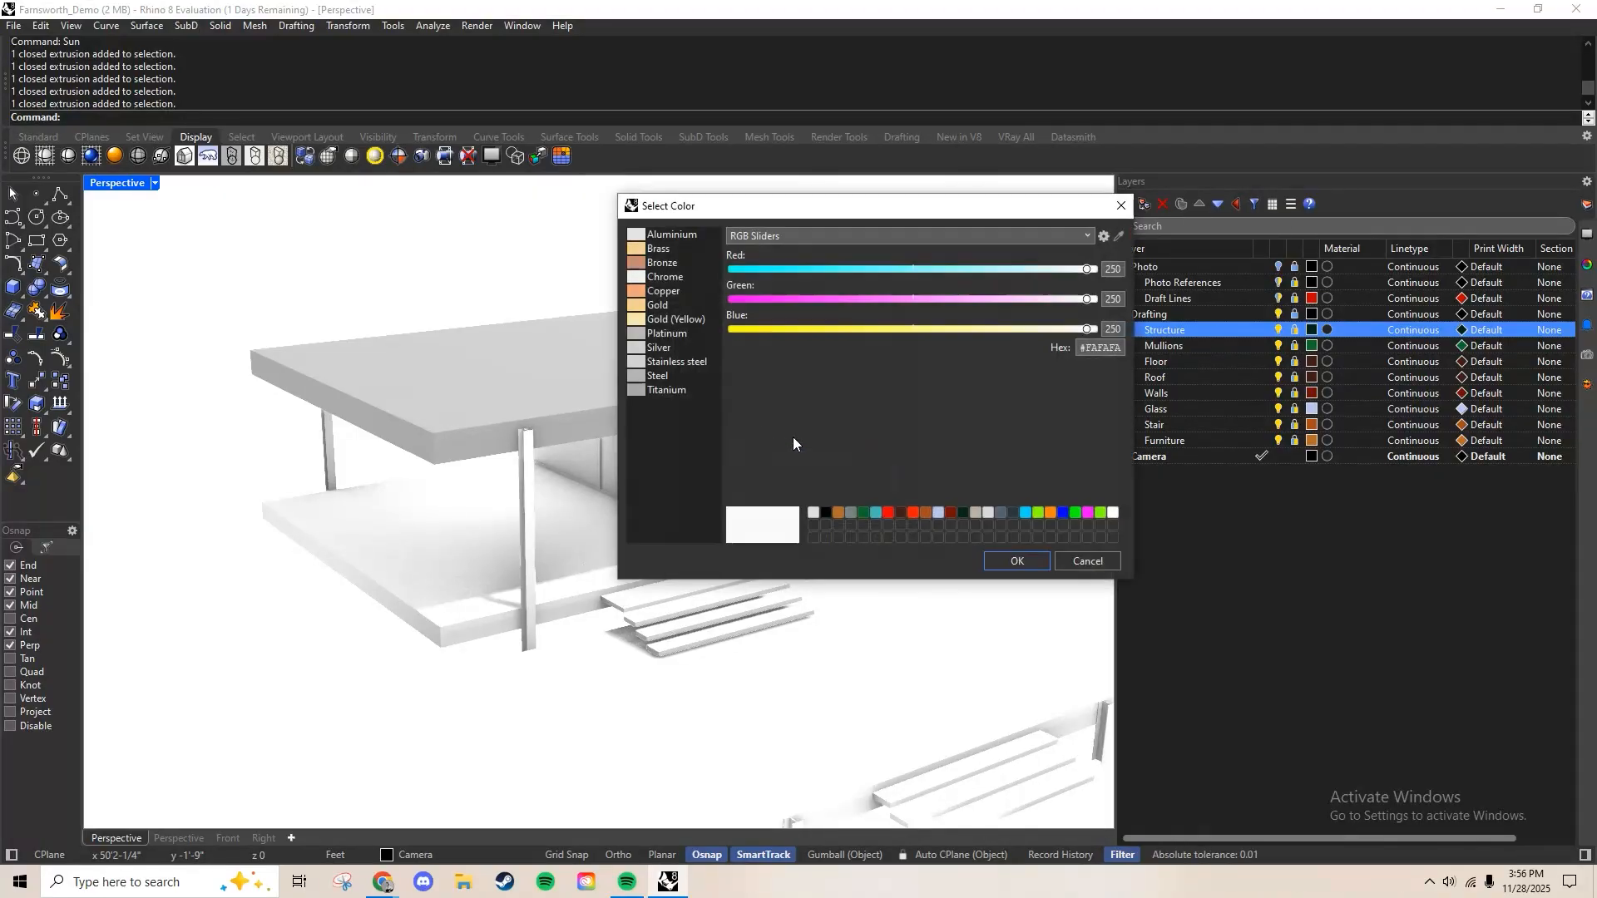
{"action": "left_click_drag", "start_coordinate": [846, 213], "coordinate": [1183, 357]}
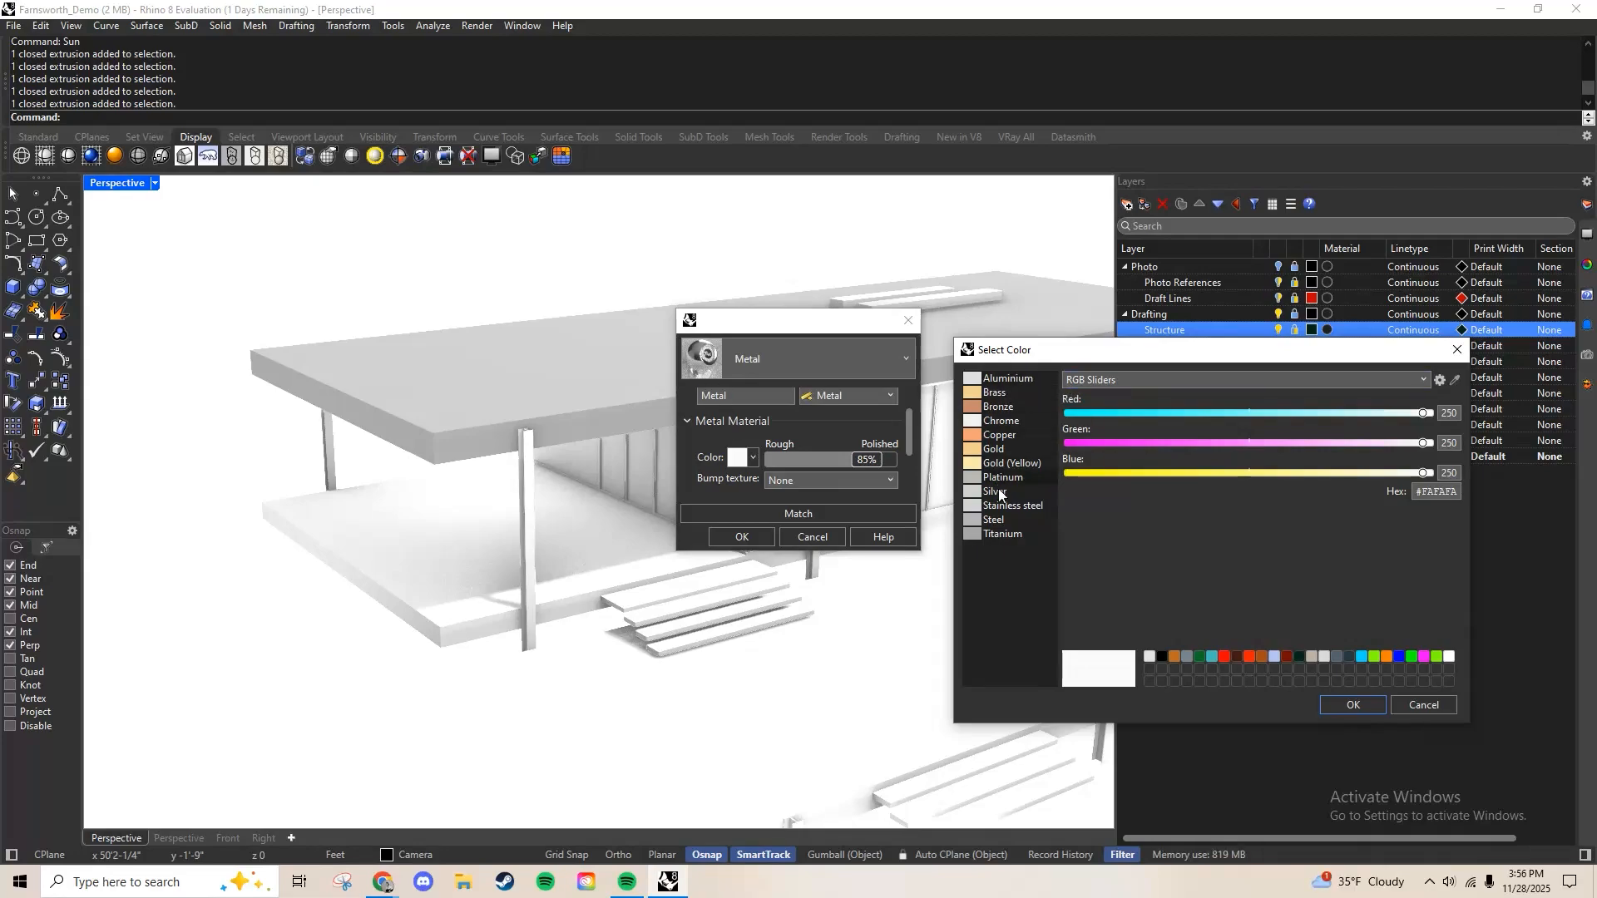
{"action": "left_click", "coordinate": [1025, 520]}
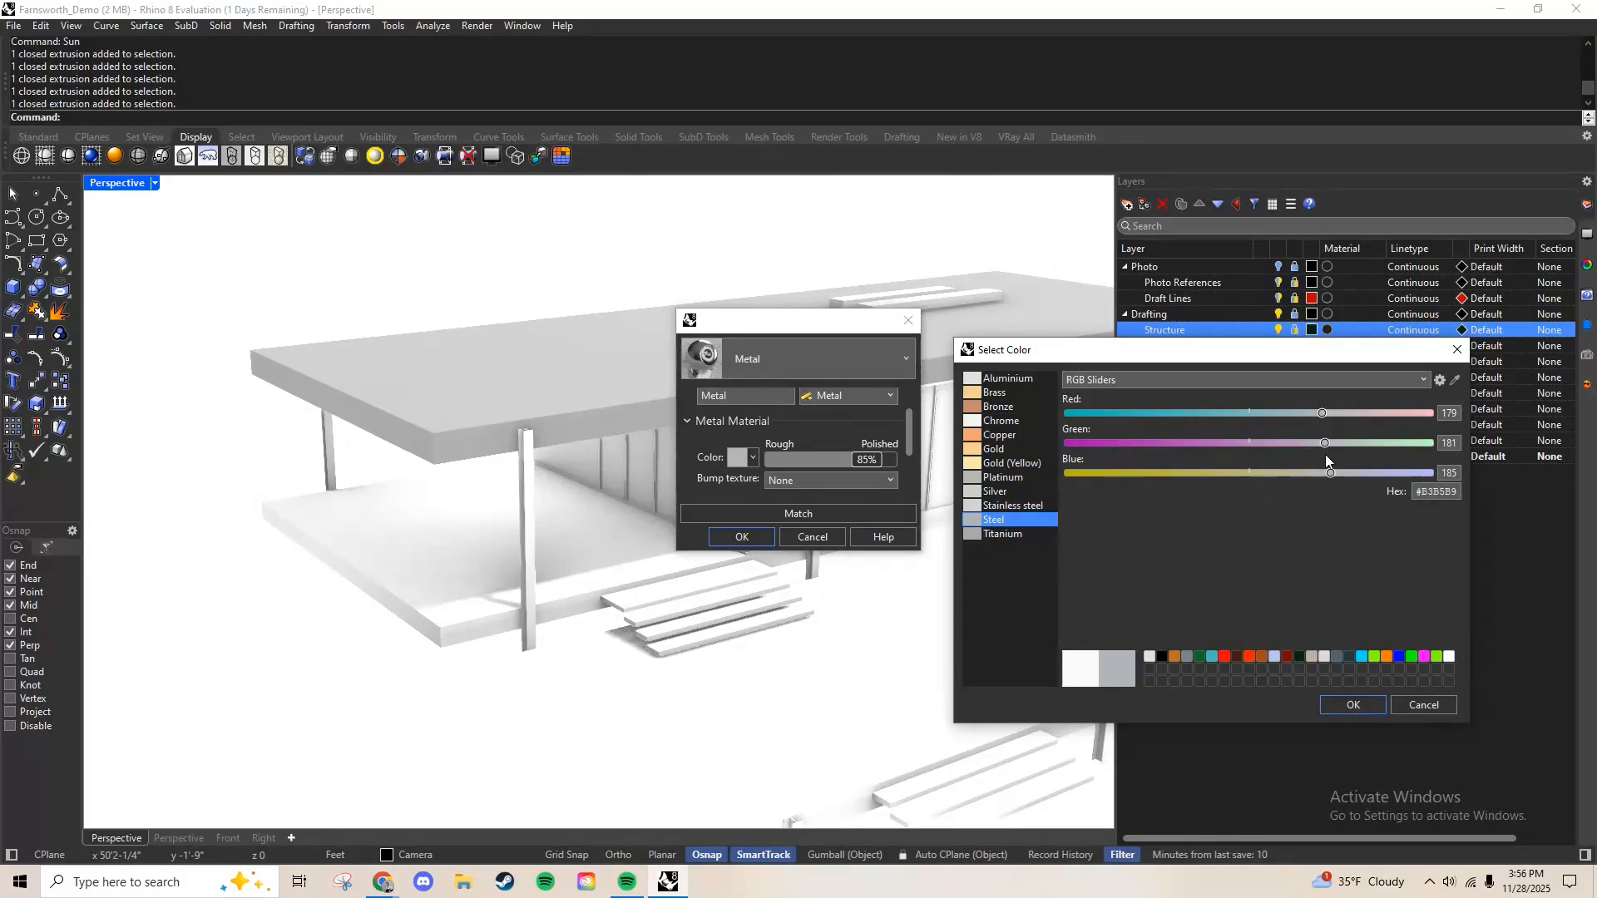
{"action": "left_click", "coordinate": [1149, 656]}
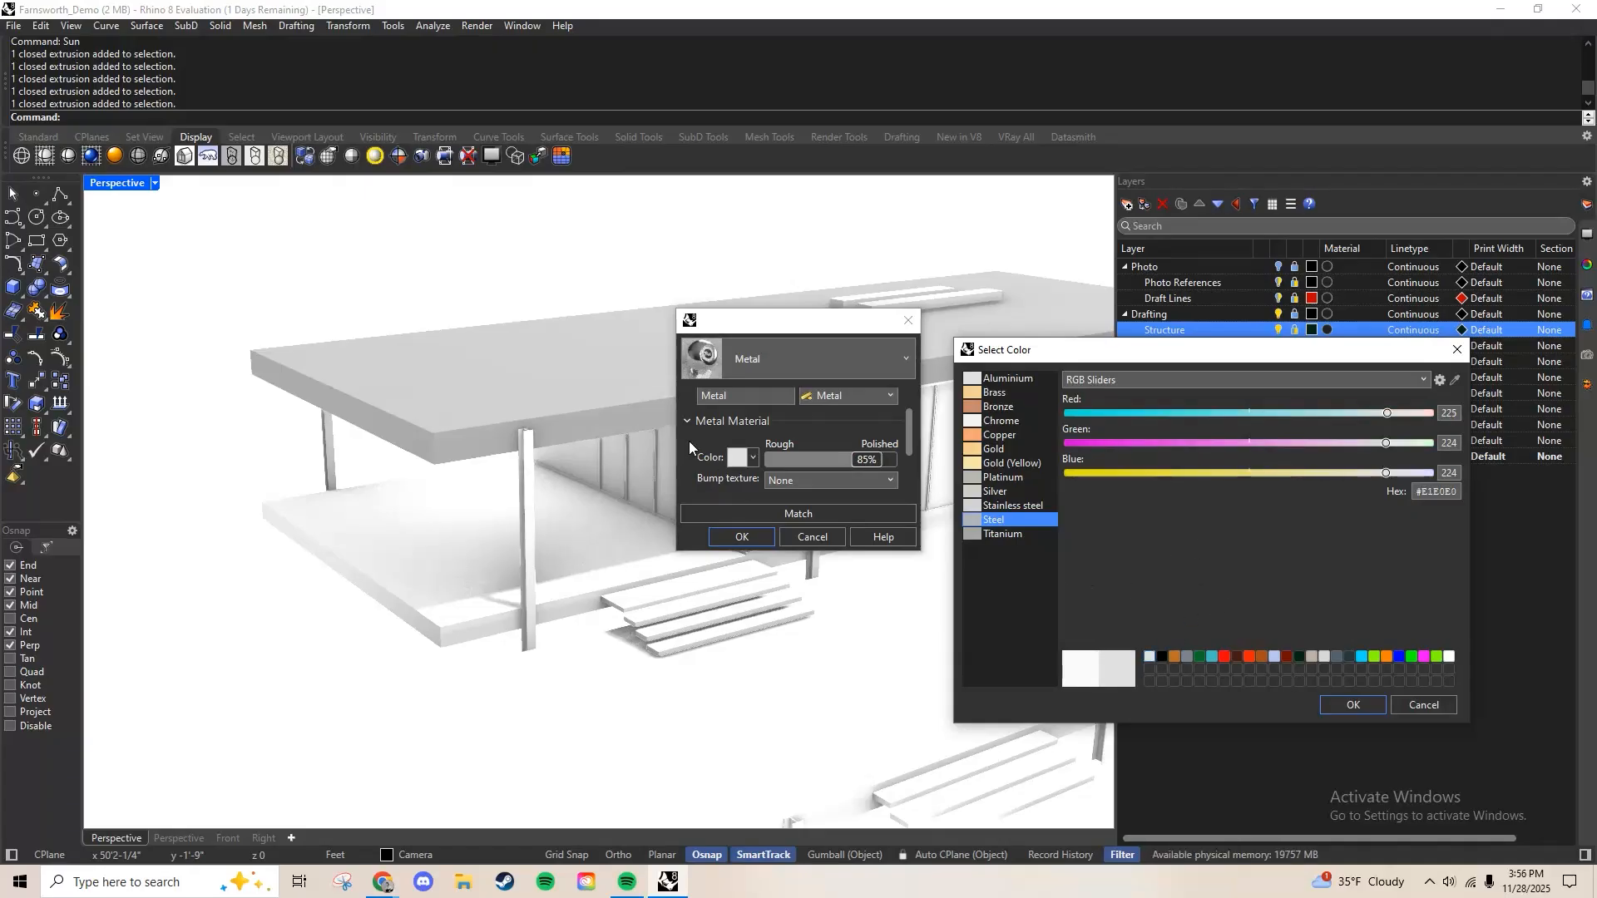
{"action": "left_click", "coordinate": [1376, 700]}
{"action": "left_click", "coordinate": [738, 535]}
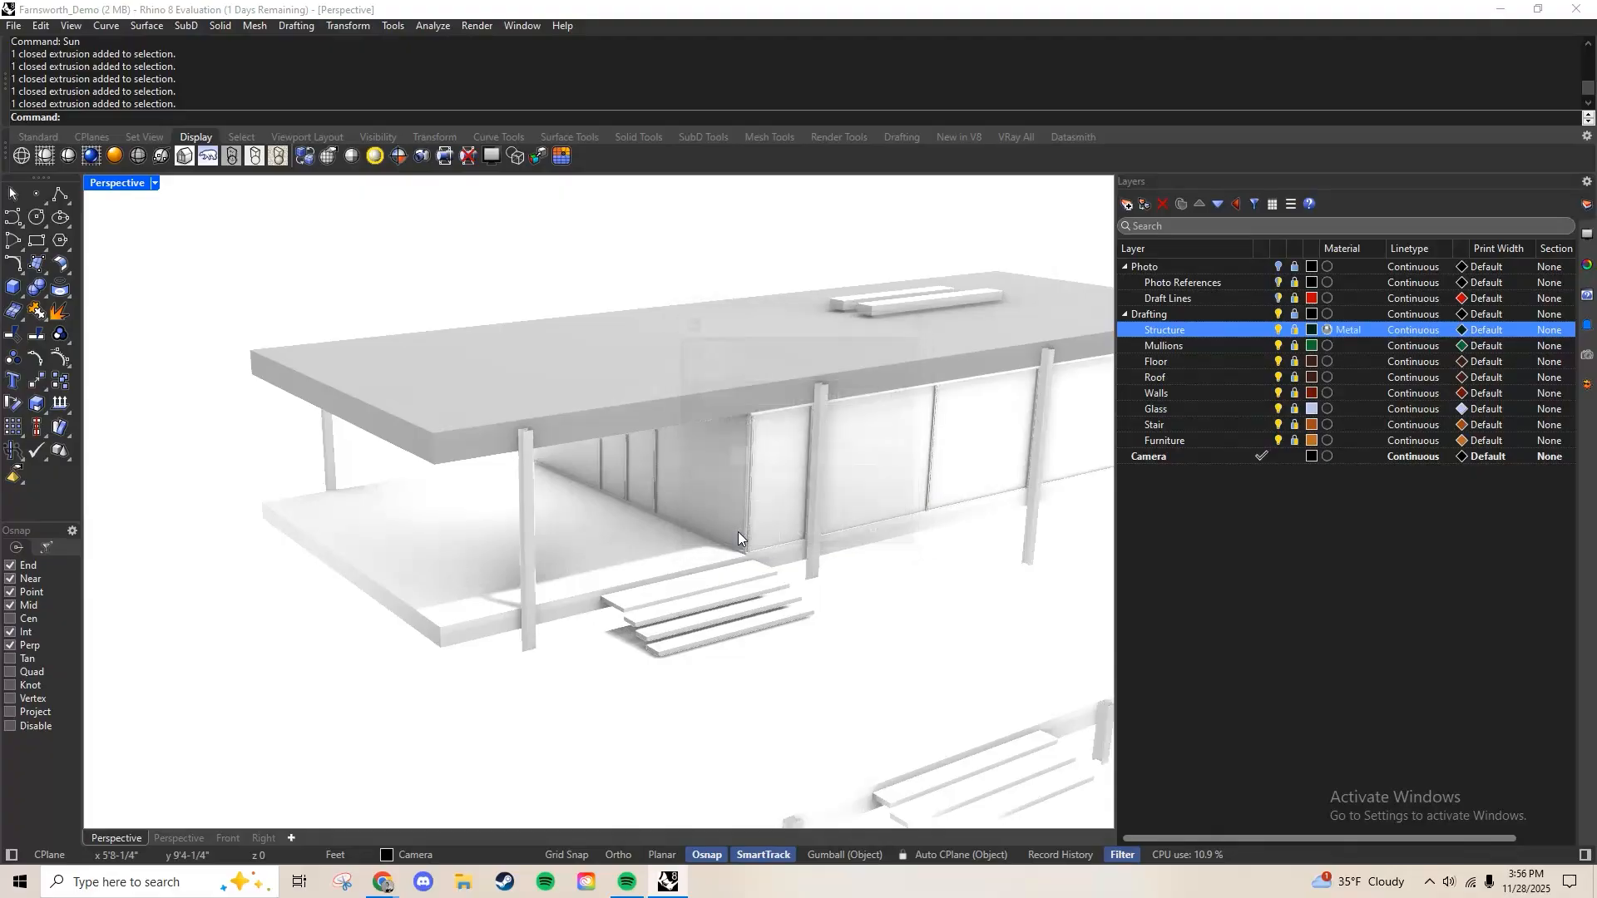
{"action": "left_click", "coordinate": [1351, 602]}
Create a new Metal material for the Mullions layer and name it Aluminum White
{"action": "scroll", "coordinate": [537, 491], "scroll_direction": "up", "scroll_amount": 4}
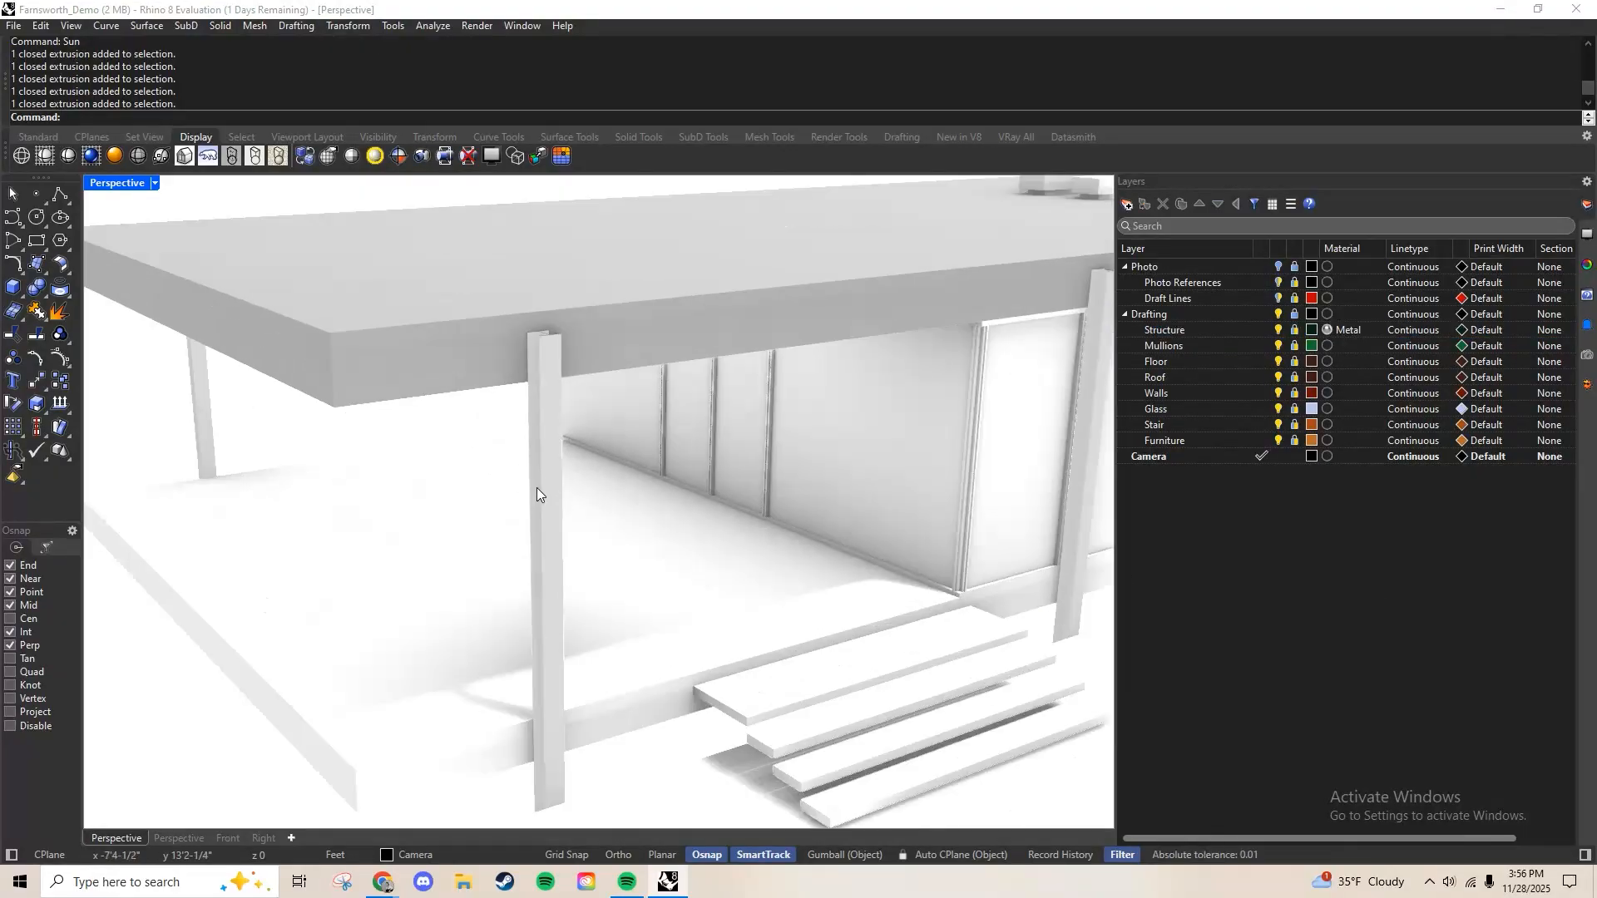
{"action": "scroll", "coordinate": [564, 479], "scroll_direction": "up", "scroll_amount": 2}
{"action": "scroll", "coordinate": [562, 491], "scroll_direction": "down", "scroll_amount": 6}
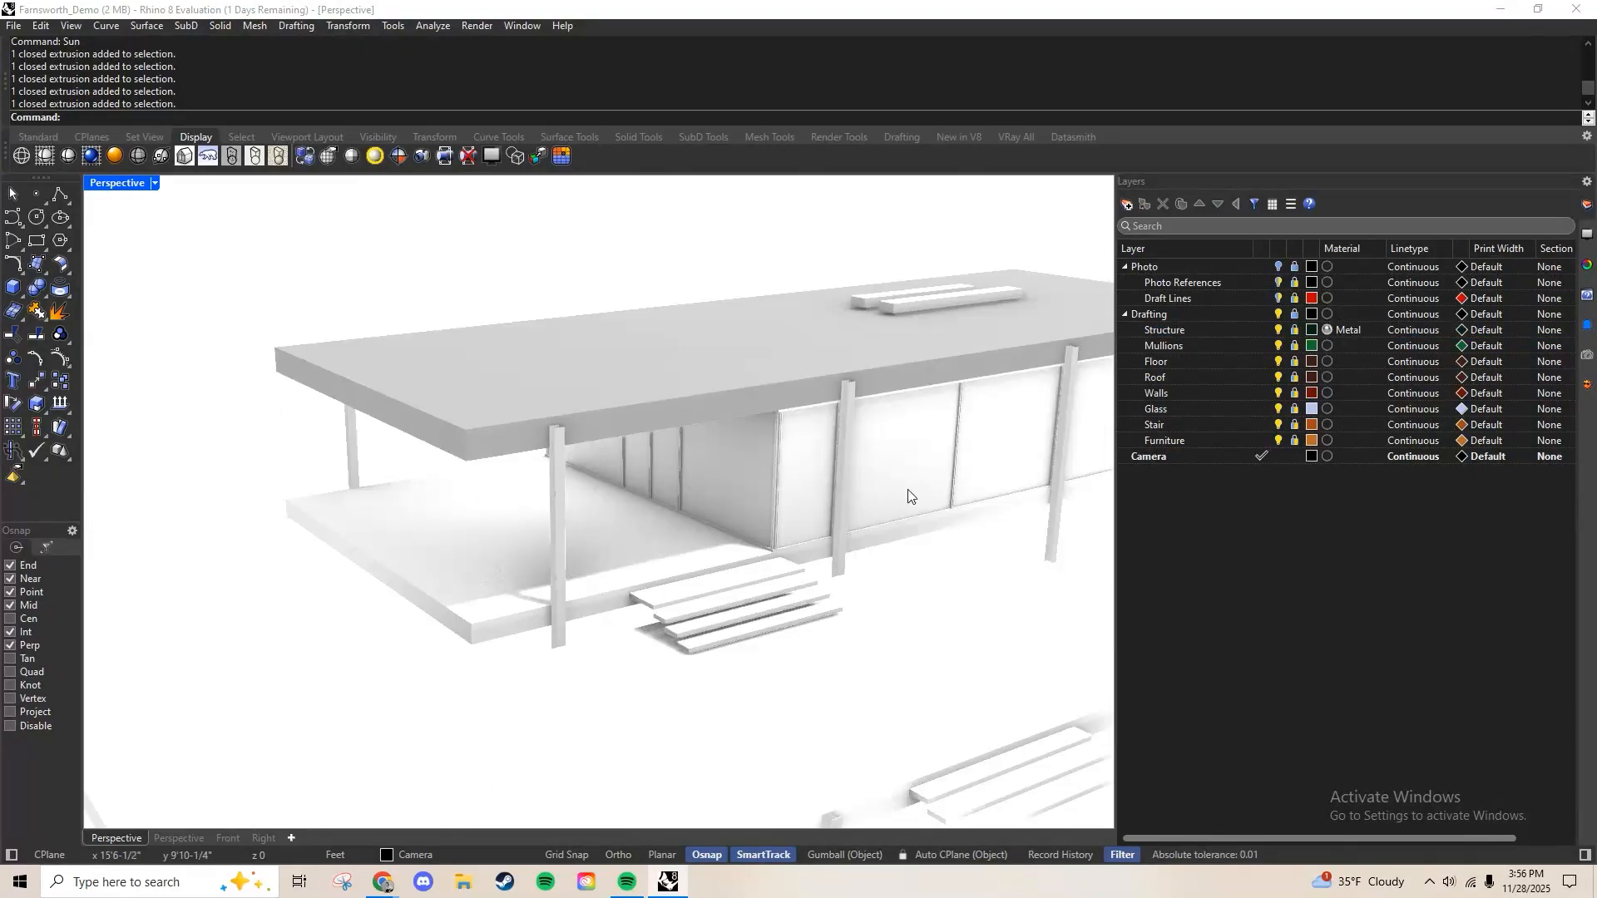
{"action": "right_click_drag", "start_coordinate": [909, 497], "coordinate": [855, 474], "text": "shift"}
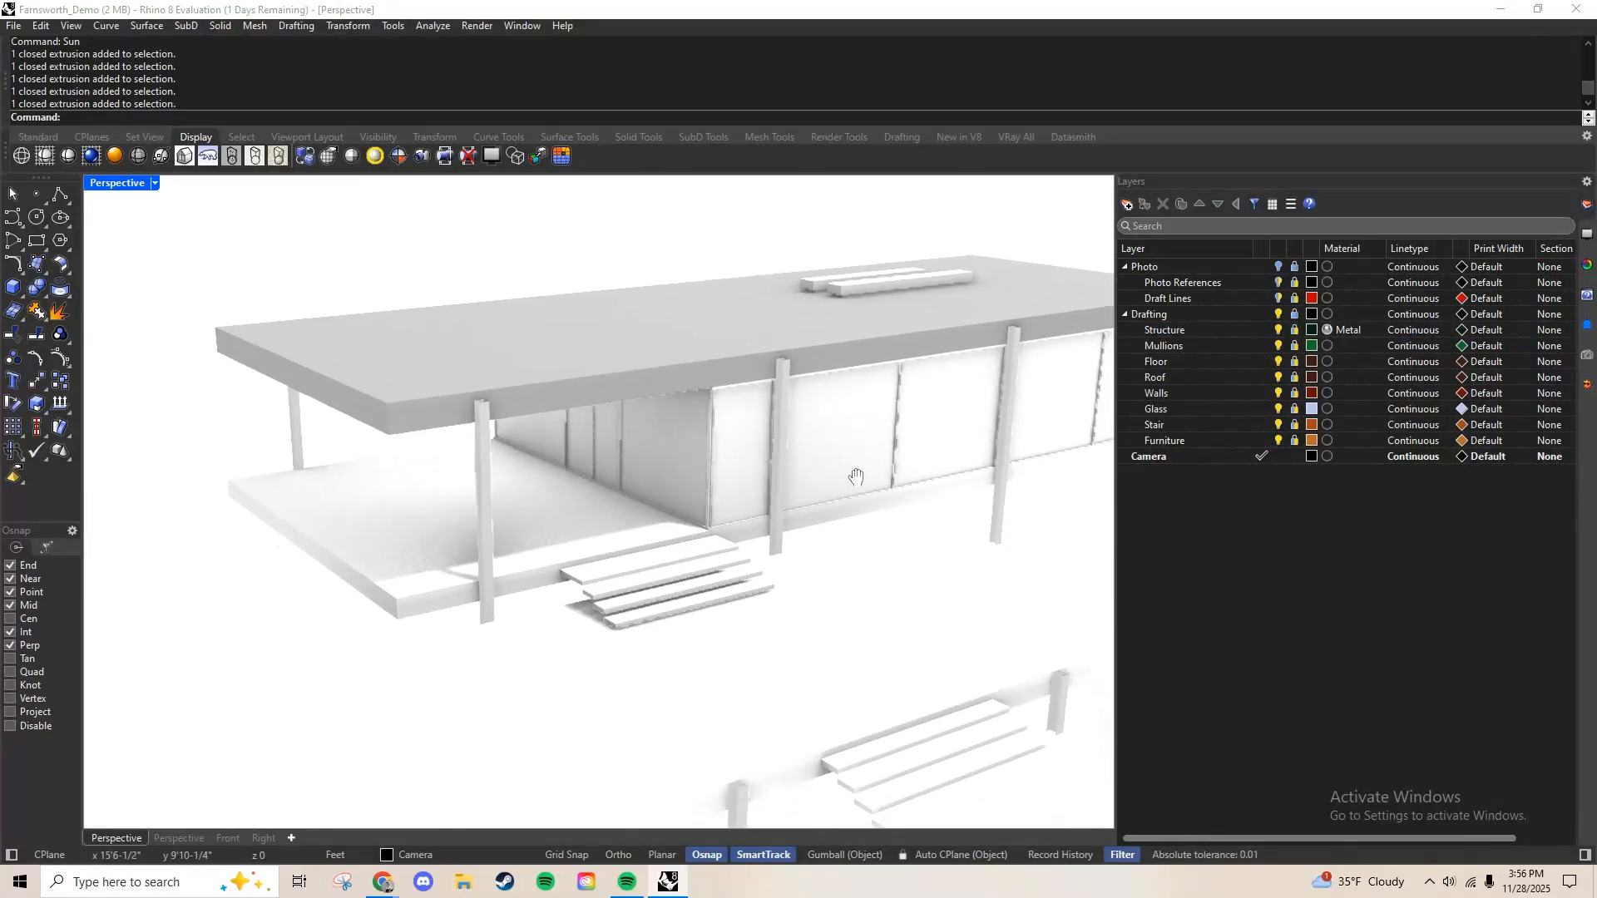
{"action": "left_click", "coordinate": [1329, 346]}
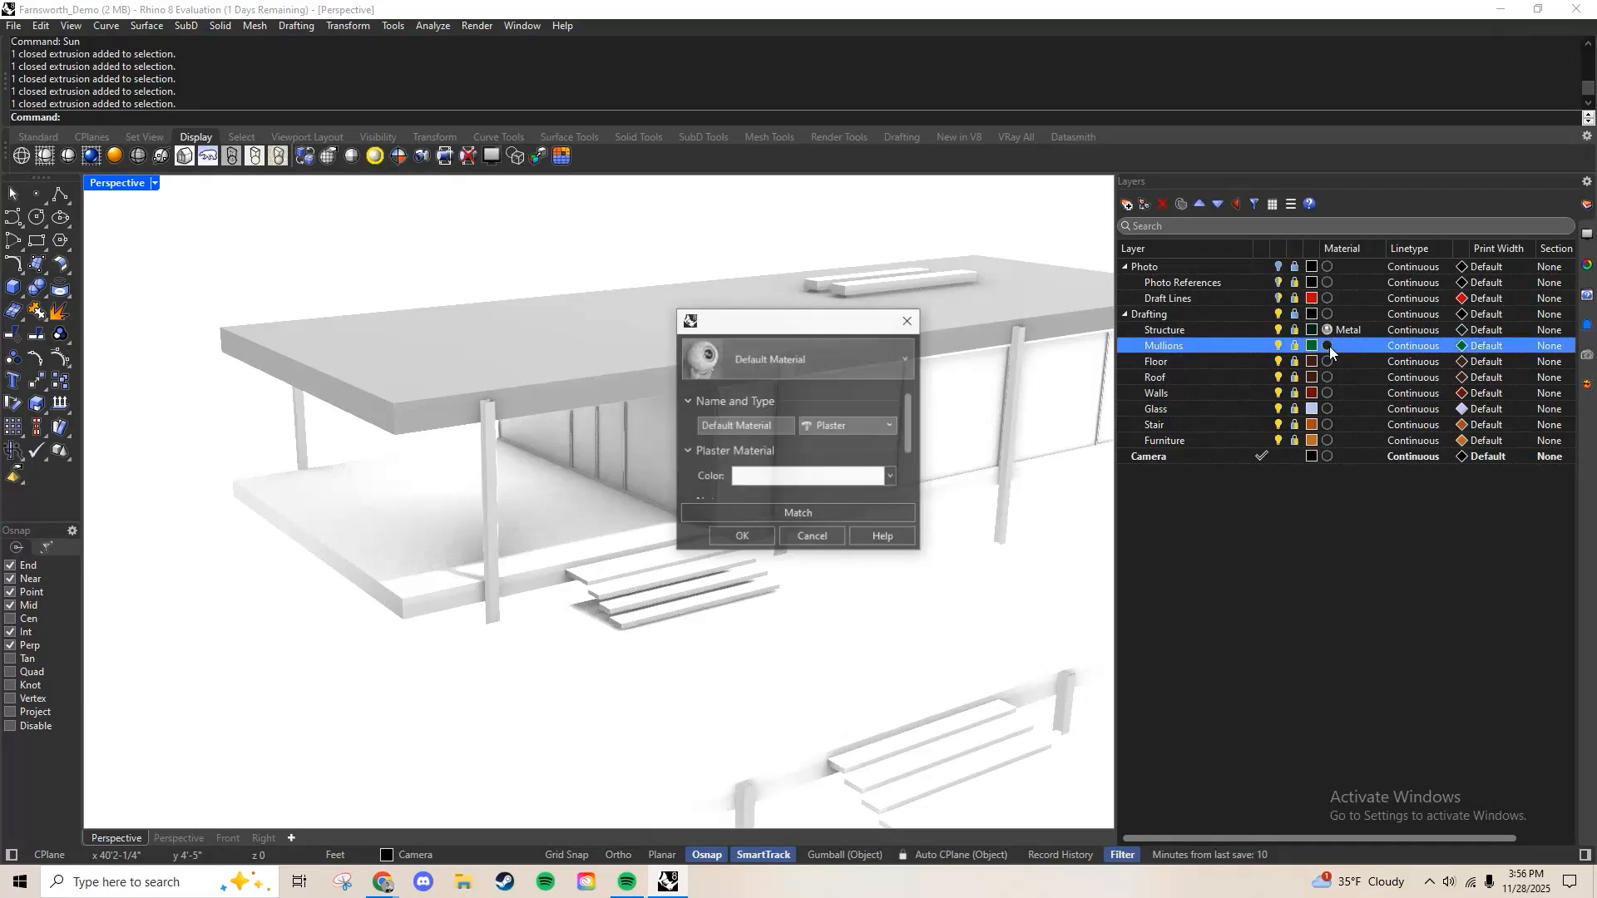
{"action": "left_click", "coordinate": [820, 424]}
{"action": "left_click", "coordinate": [846, 543]}
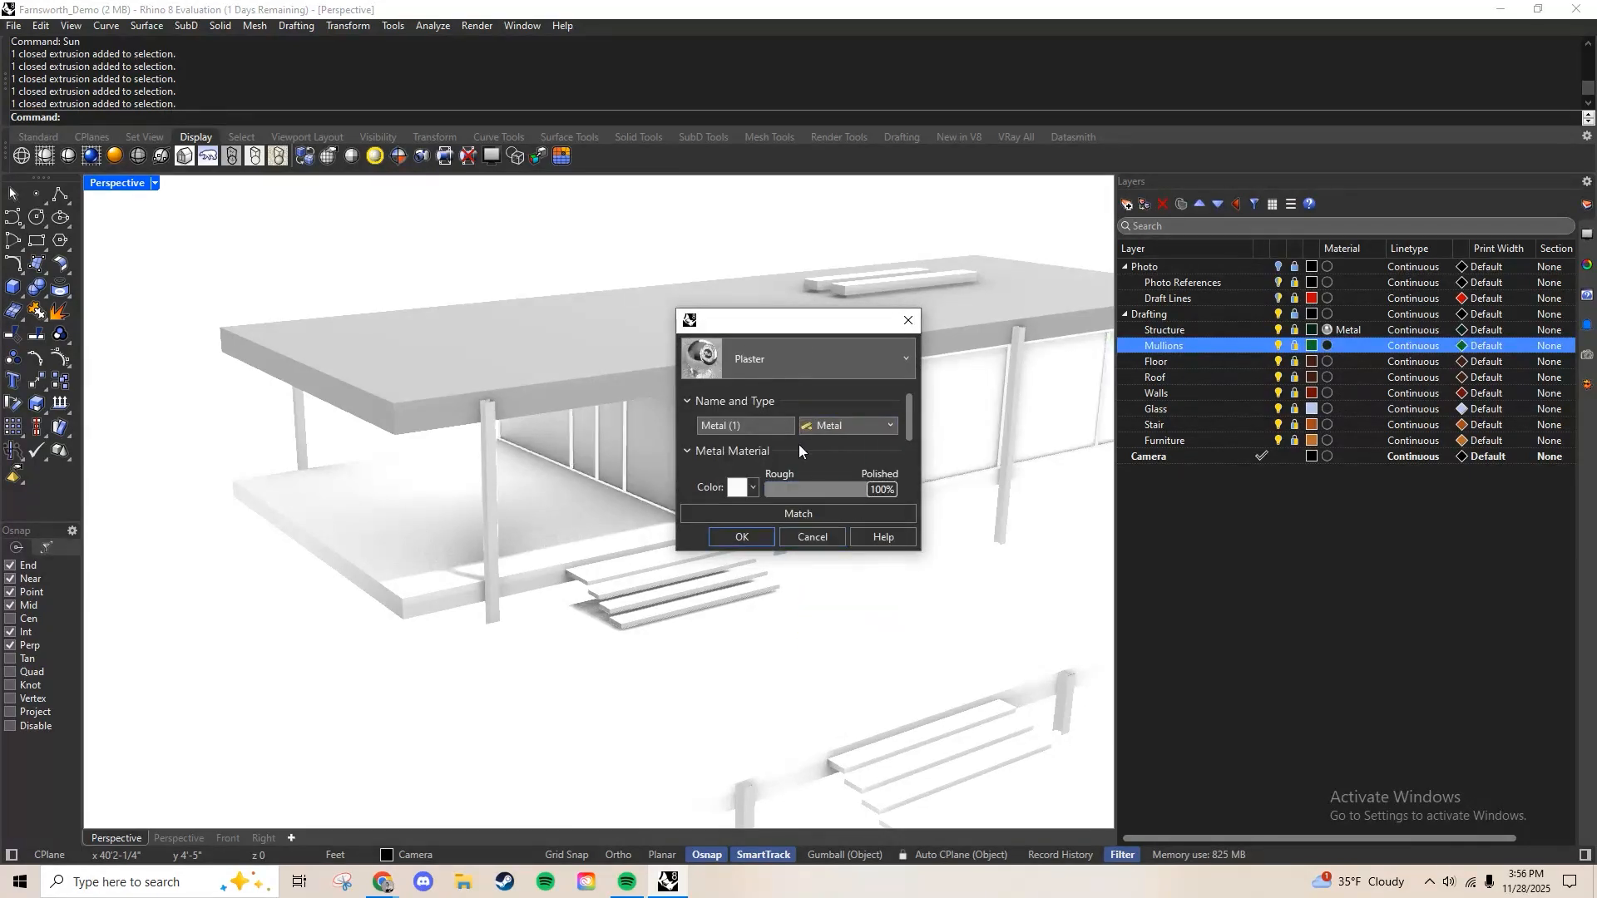
{"action": "left_click", "coordinate": [778, 425]}
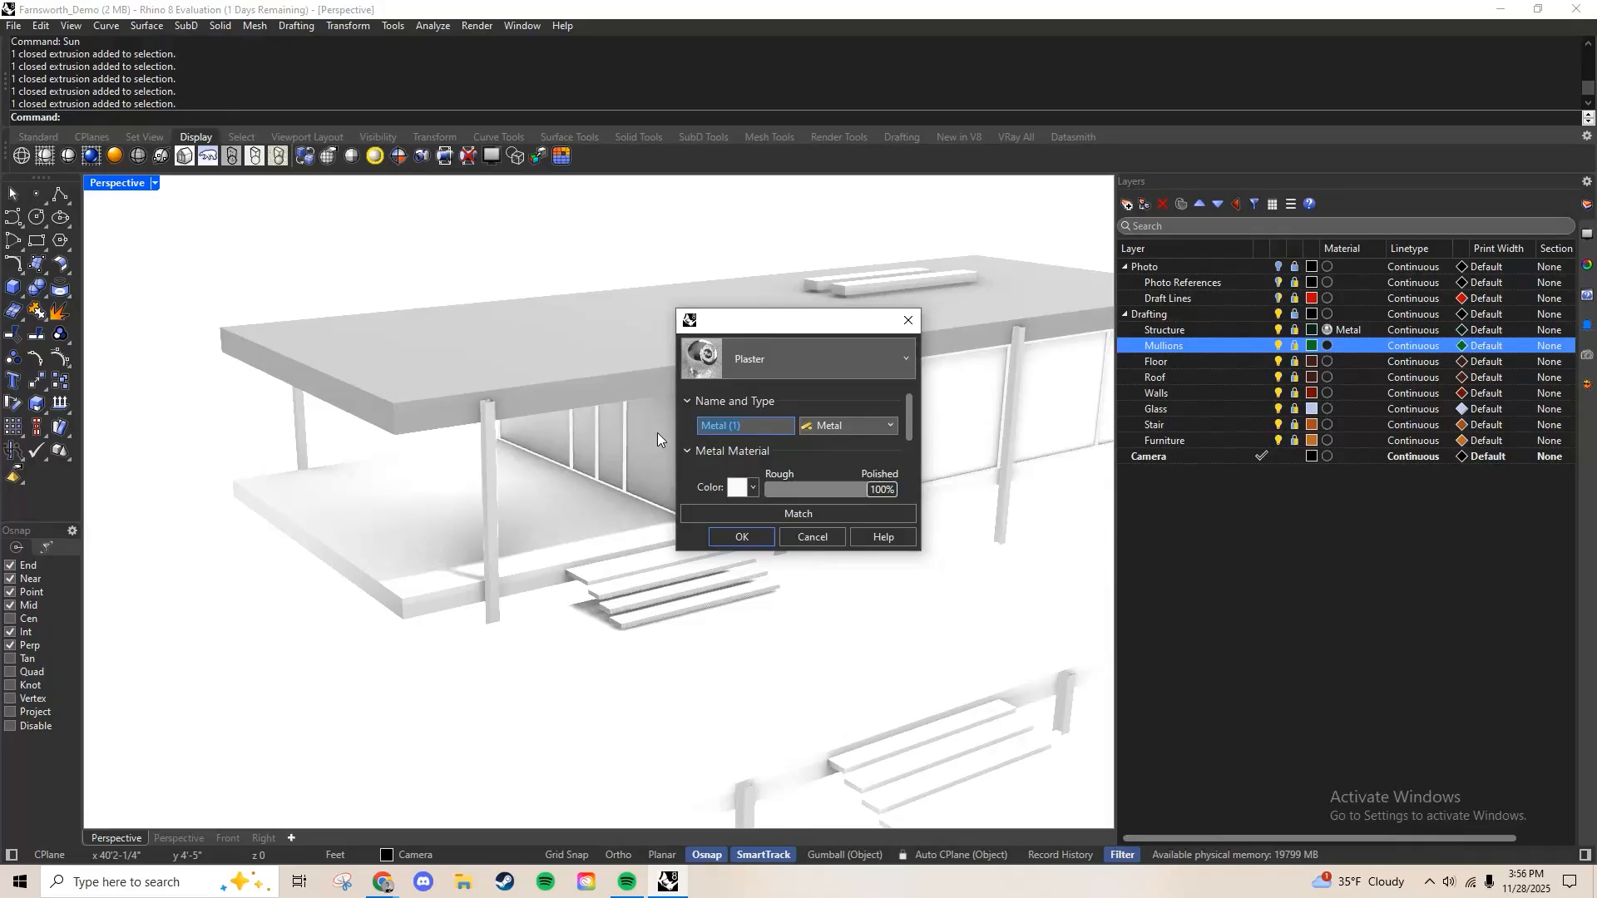
{"action": "type", "text": "Aluminum White"}
Set the Aluminum White material's colour to #E1E0E0 and apply it to the Mullions layer
{"action": "left_click", "coordinate": [752, 488]}
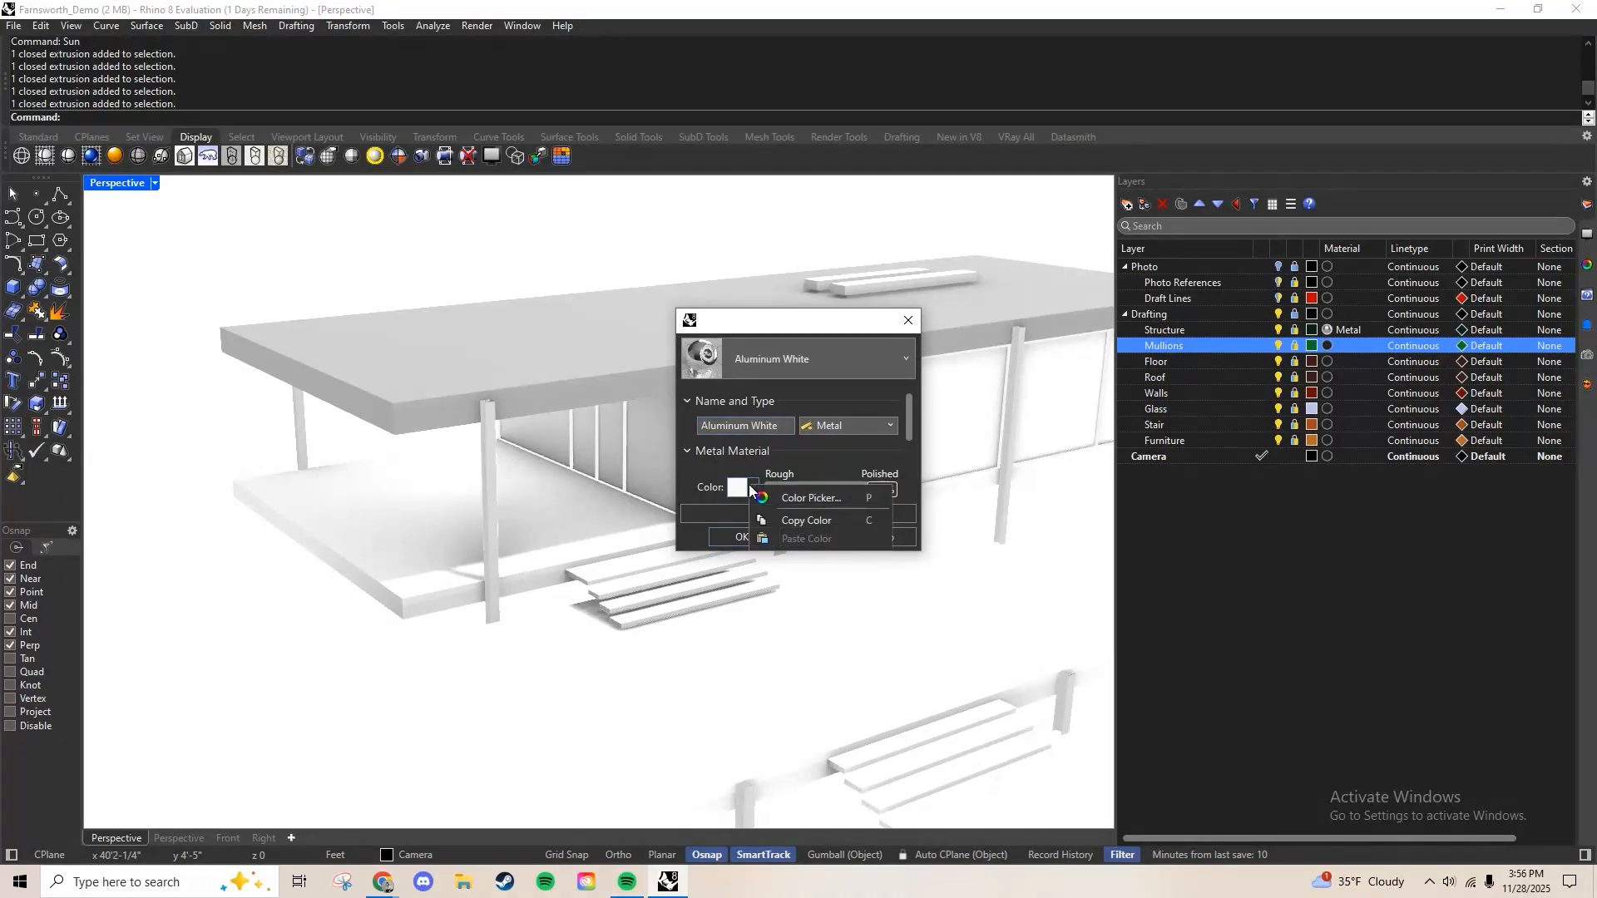
{"action": "left_click", "coordinate": [776, 501]}
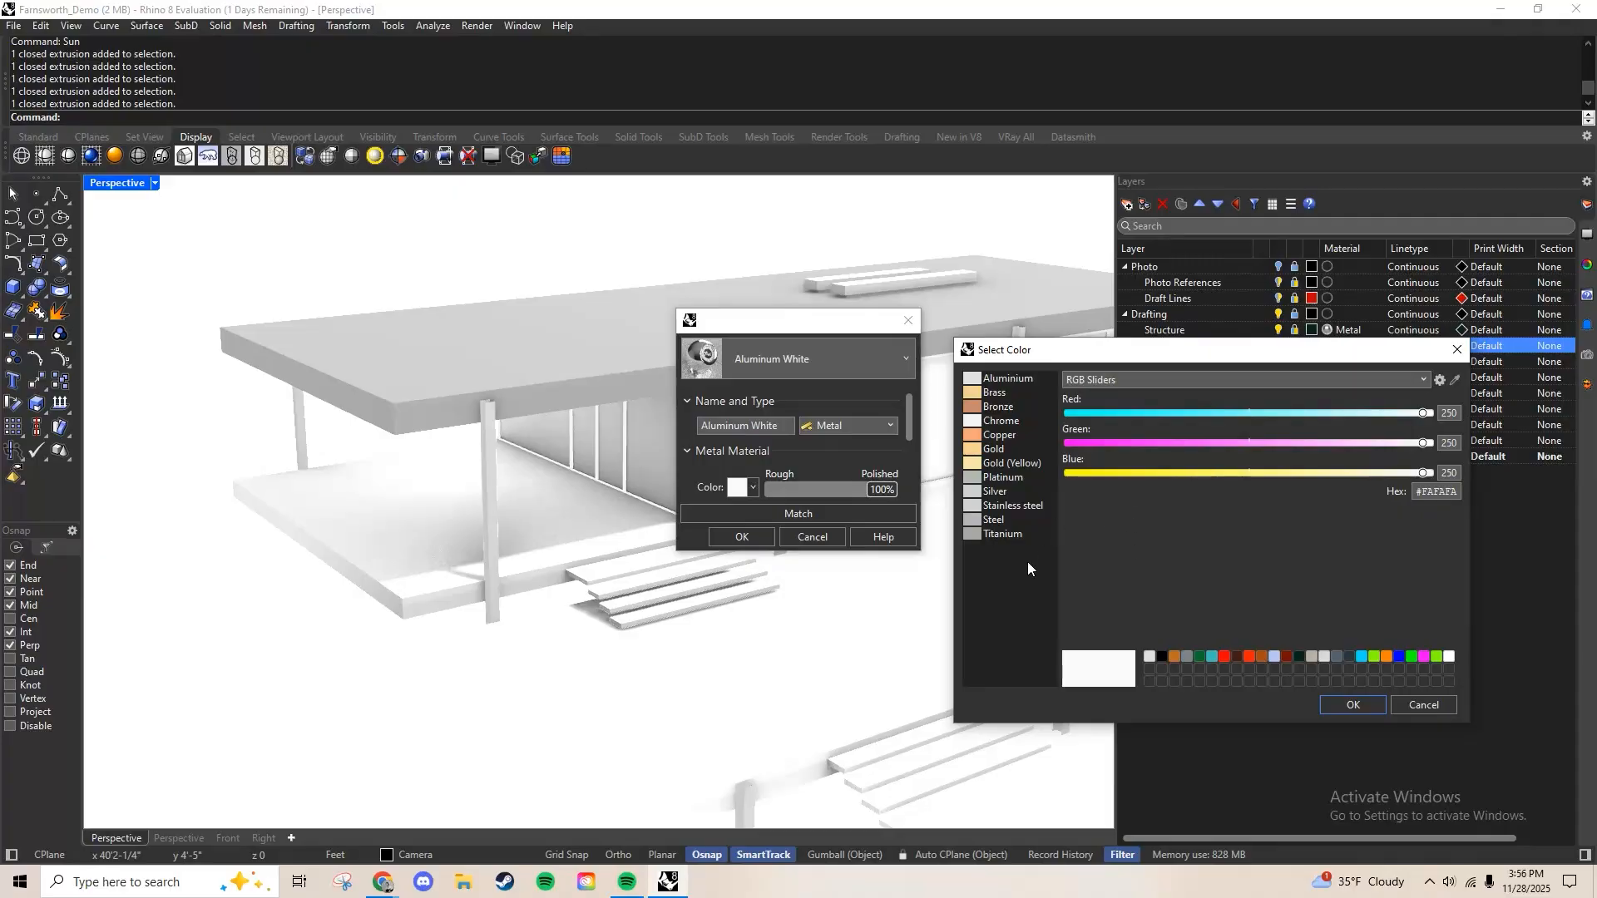
{"action": "left_click", "coordinate": [1008, 378]}
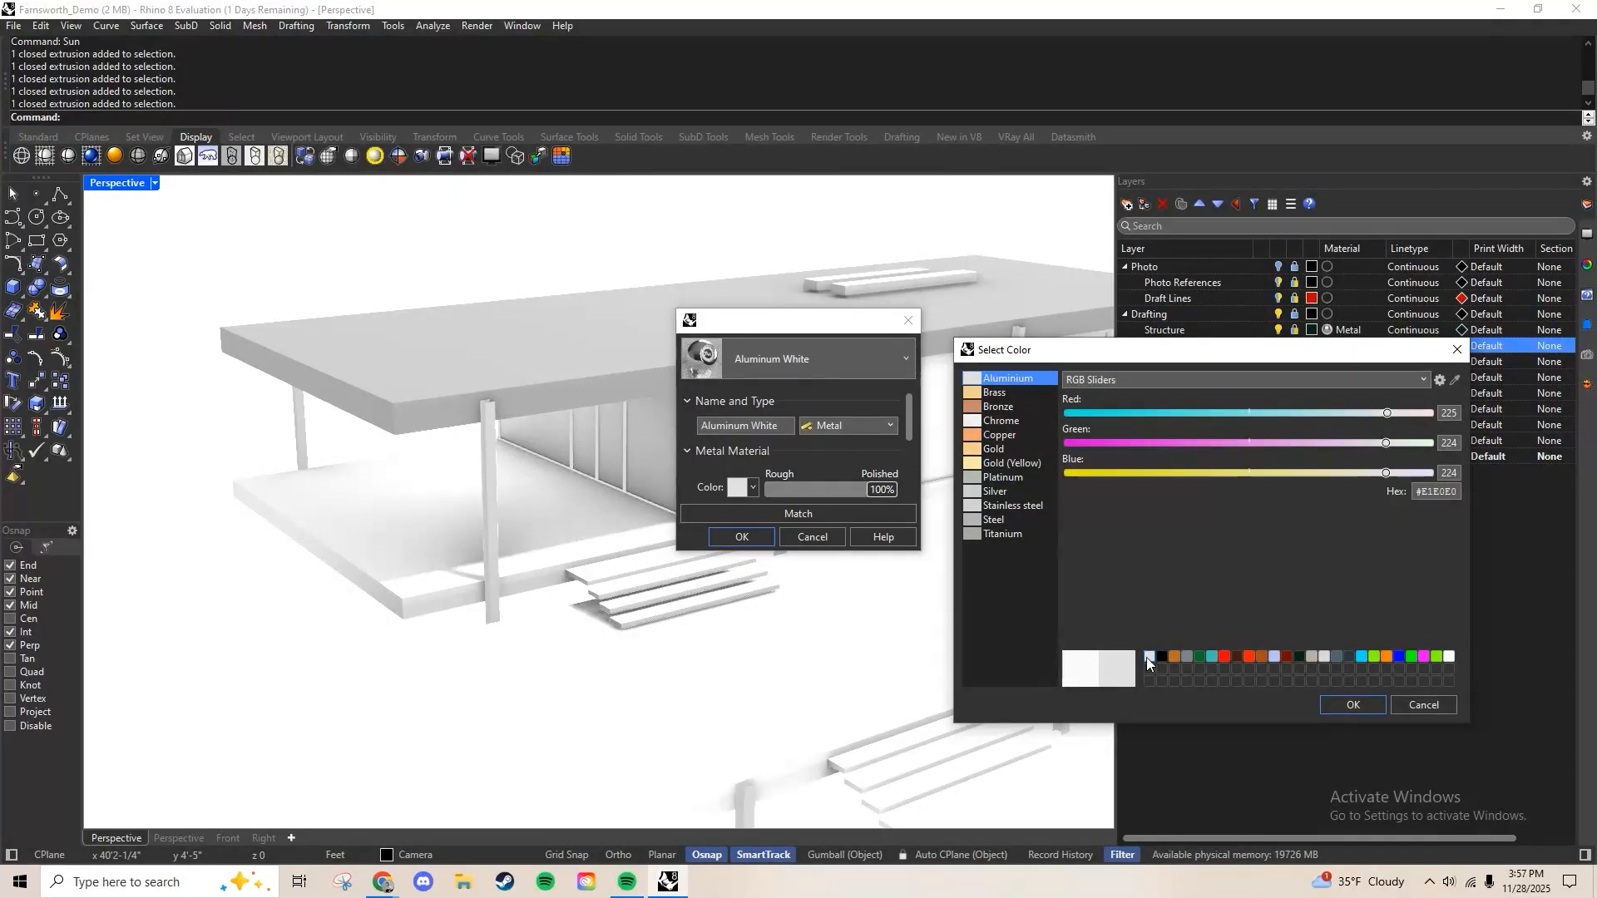
{"action": "left_click", "coordinate": [1354, 705]}
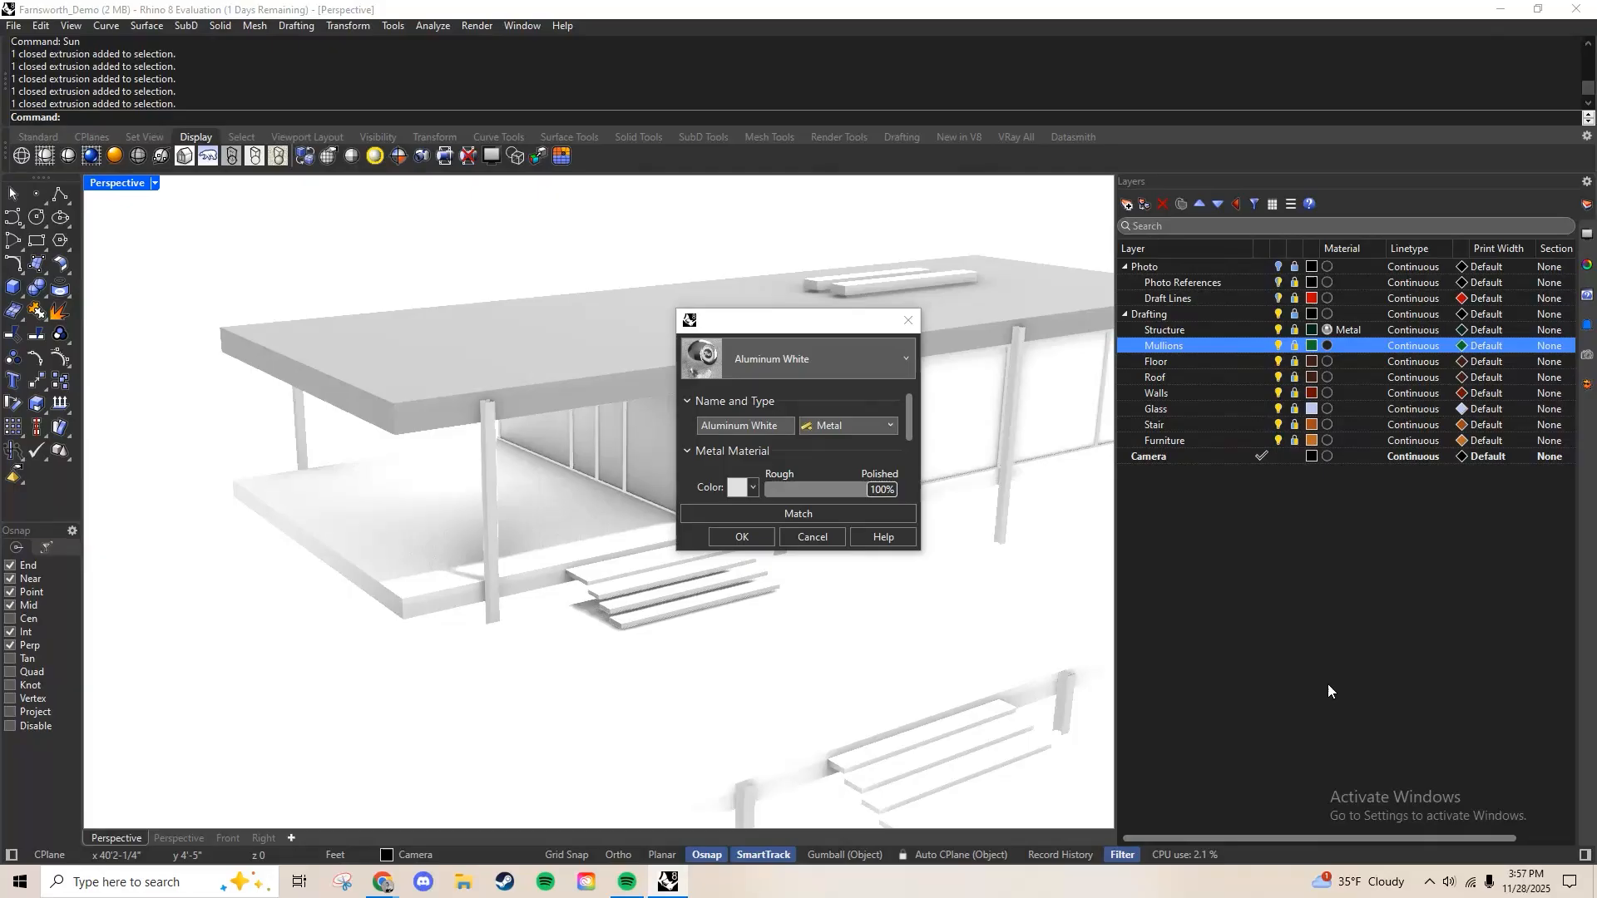
{"action": "left_click", "coordinate": [757, 538]}
Unlock the Drafting layer and isolate the main floor slab under the house
{"action": "right_click_drag", "start_coordinate": [769, 547], "coordinate": [510, 503]}
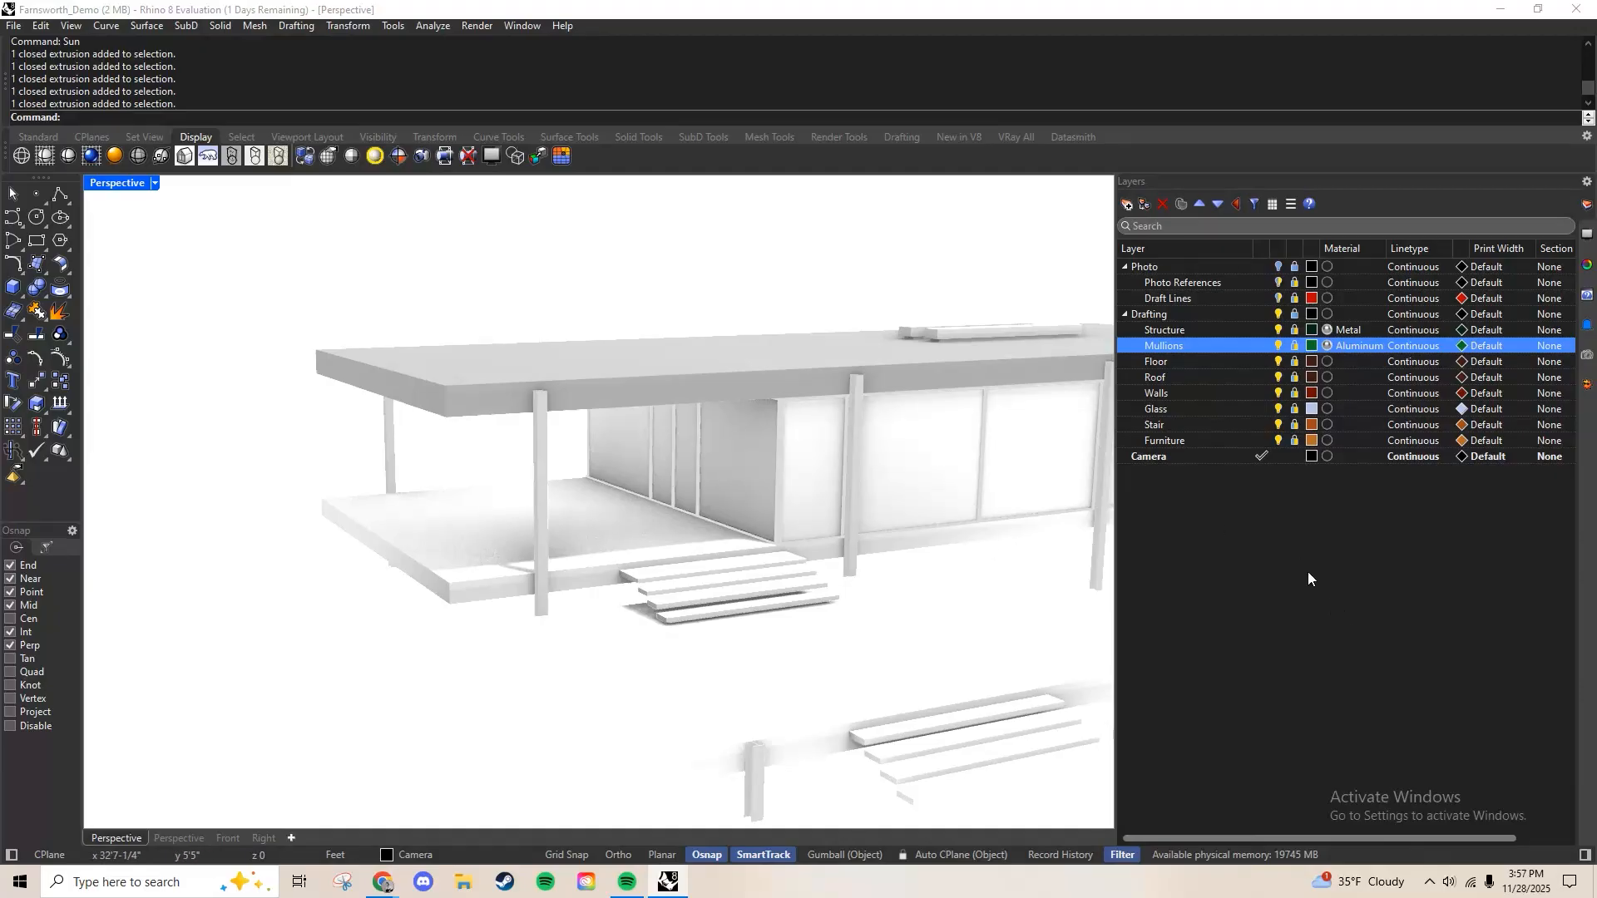
{"action": "left_click", "coordinate": [1295, 314]}
{"action": "left_click", "coordinate": [594, 539]}
{"action": "right_click_drag", "start_coordinate": [594, 539], "coordinate": [643, 586], "text": "shift"}
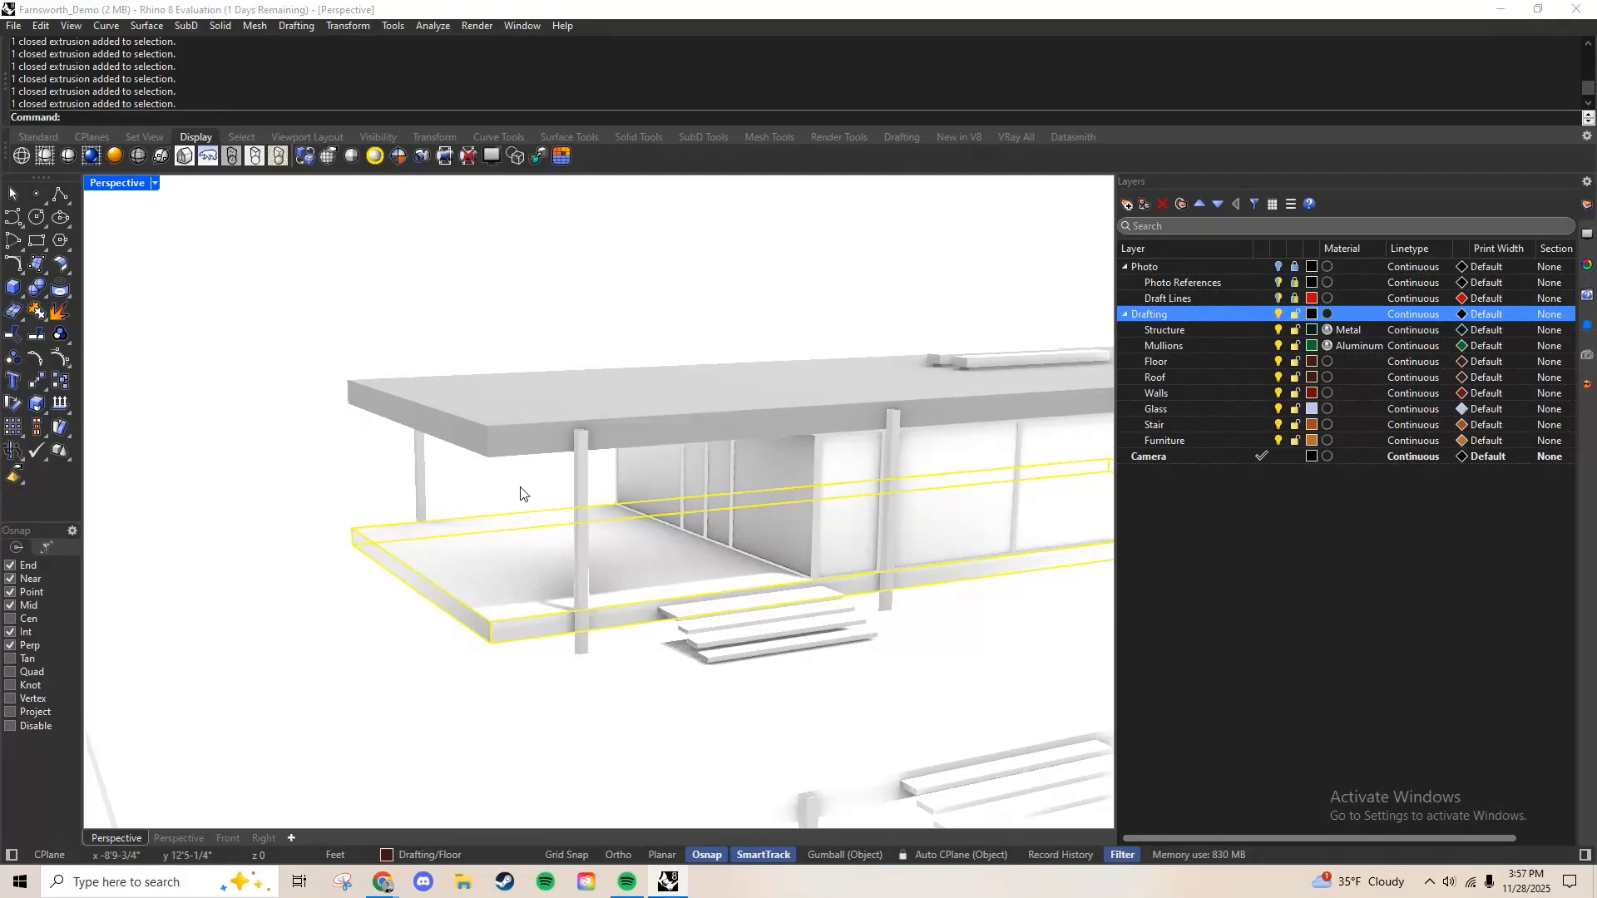
{"action": "right_click_drag", "start_coordinate": [626, 584], "coordinate": [682, 567]}
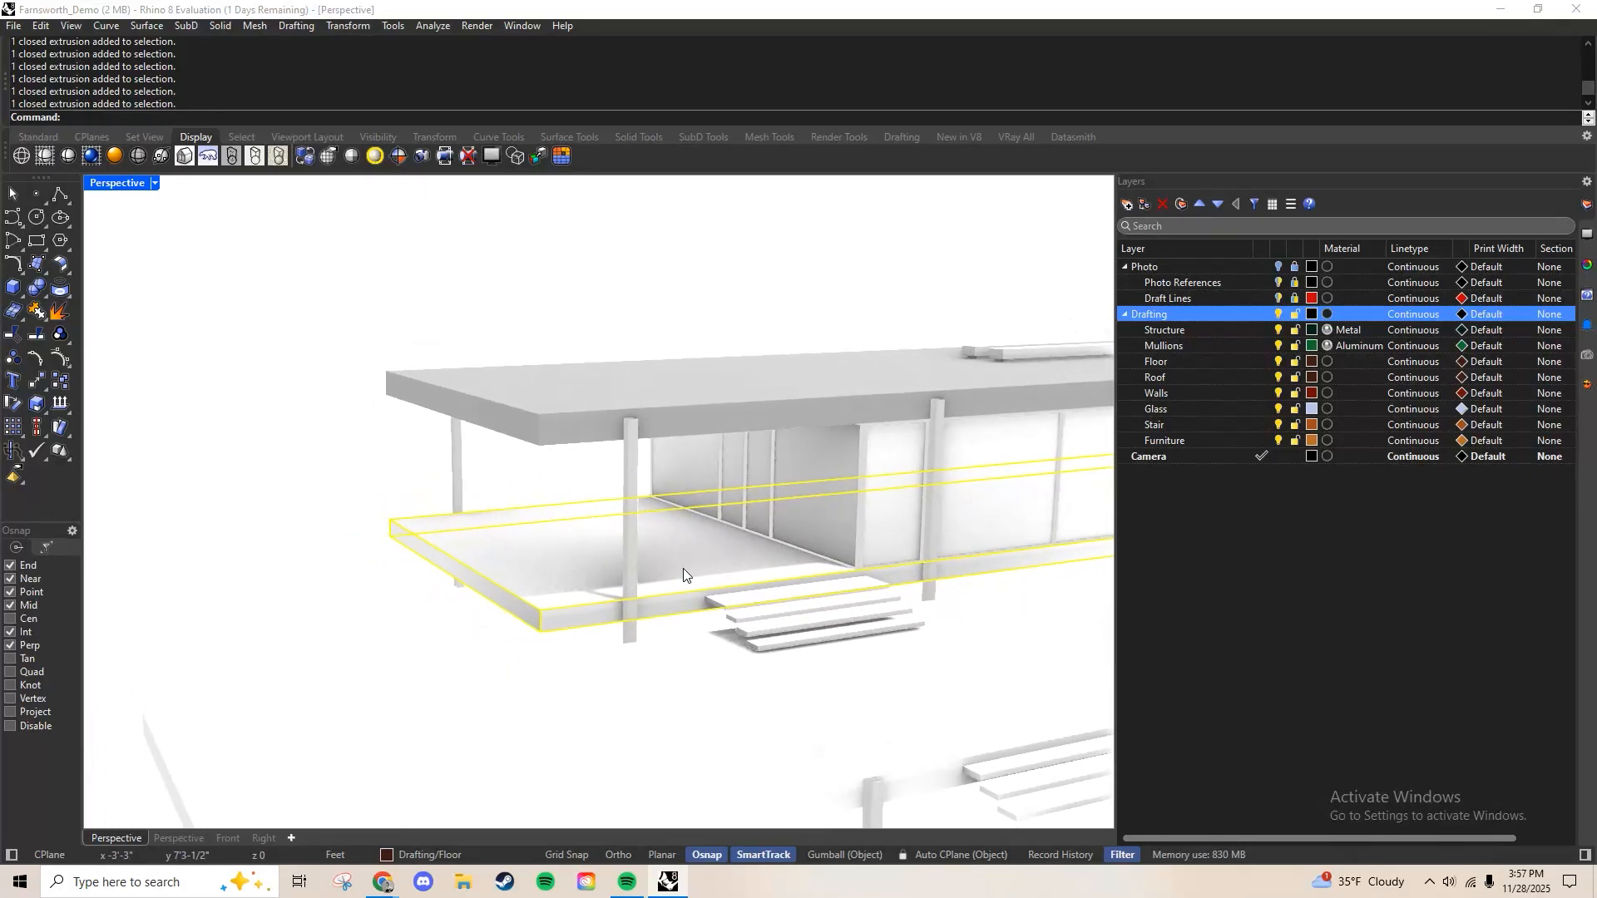
{"action": "scroll", "coordinate": [682, 573], "scroll_direction": "up", "scroll_amount": 4}
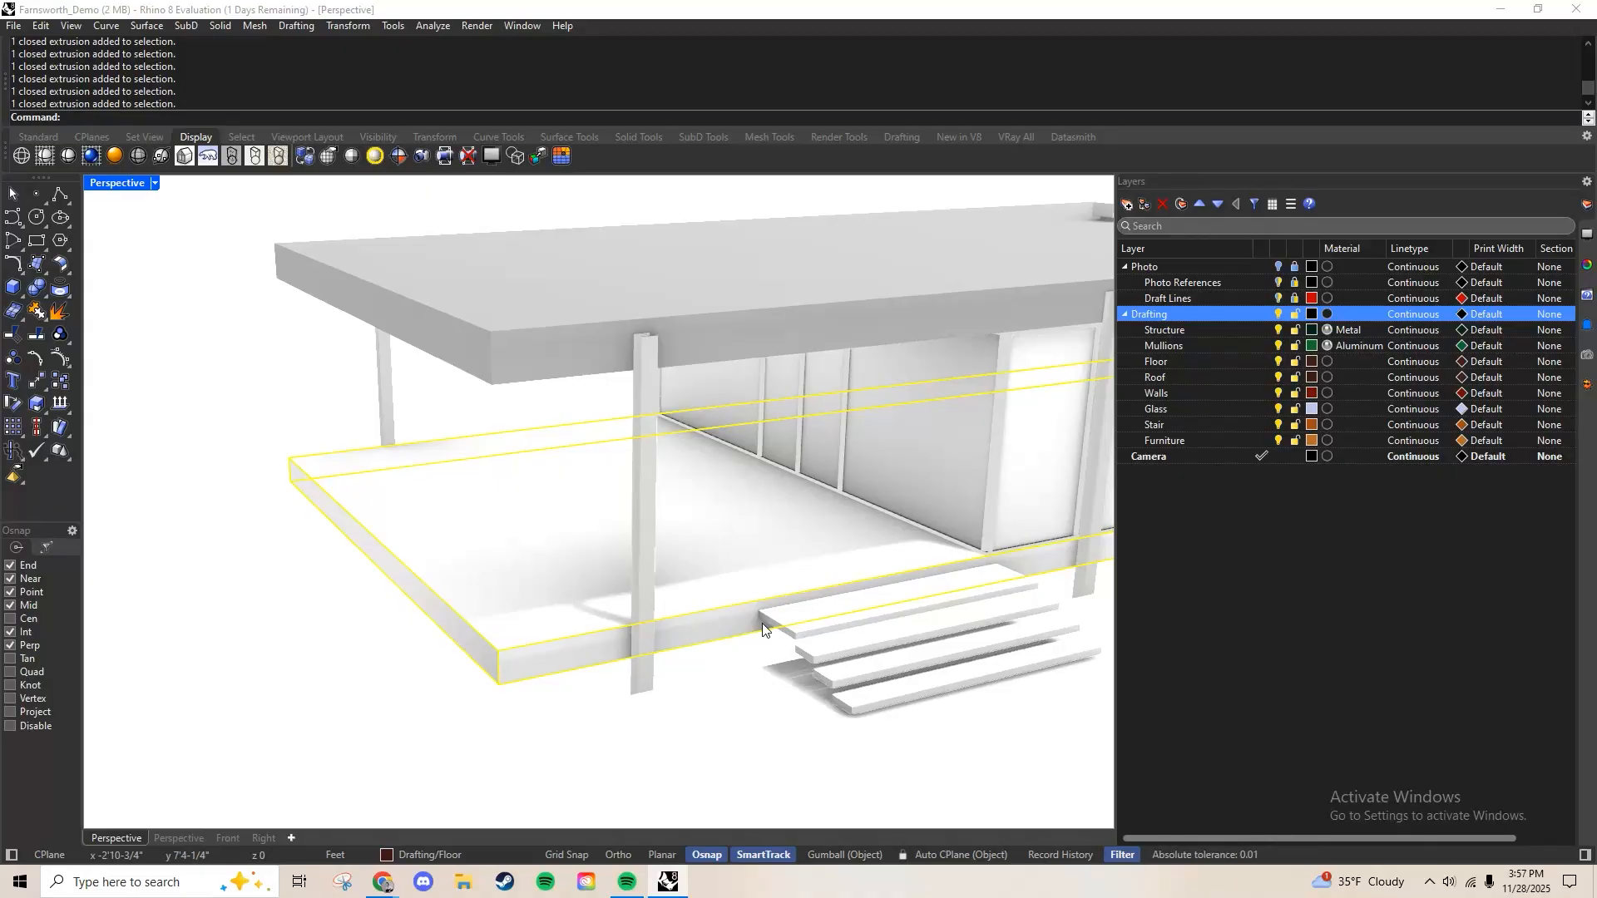
{"action": "type", "text": "Isolate"}
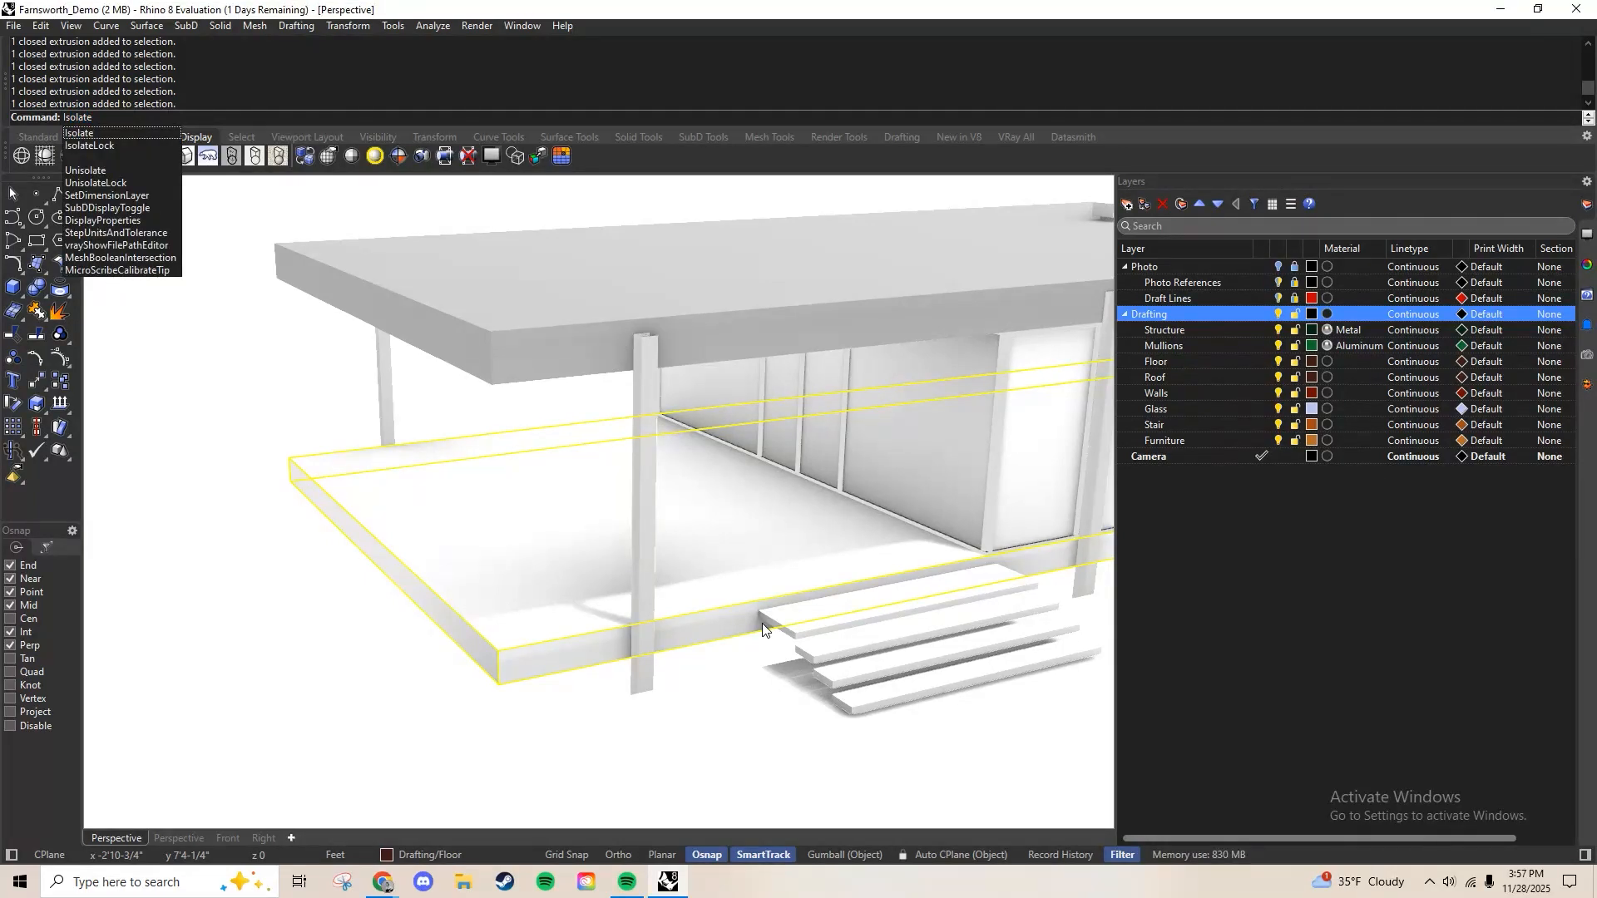
{"action": "key", "text": "Return"}
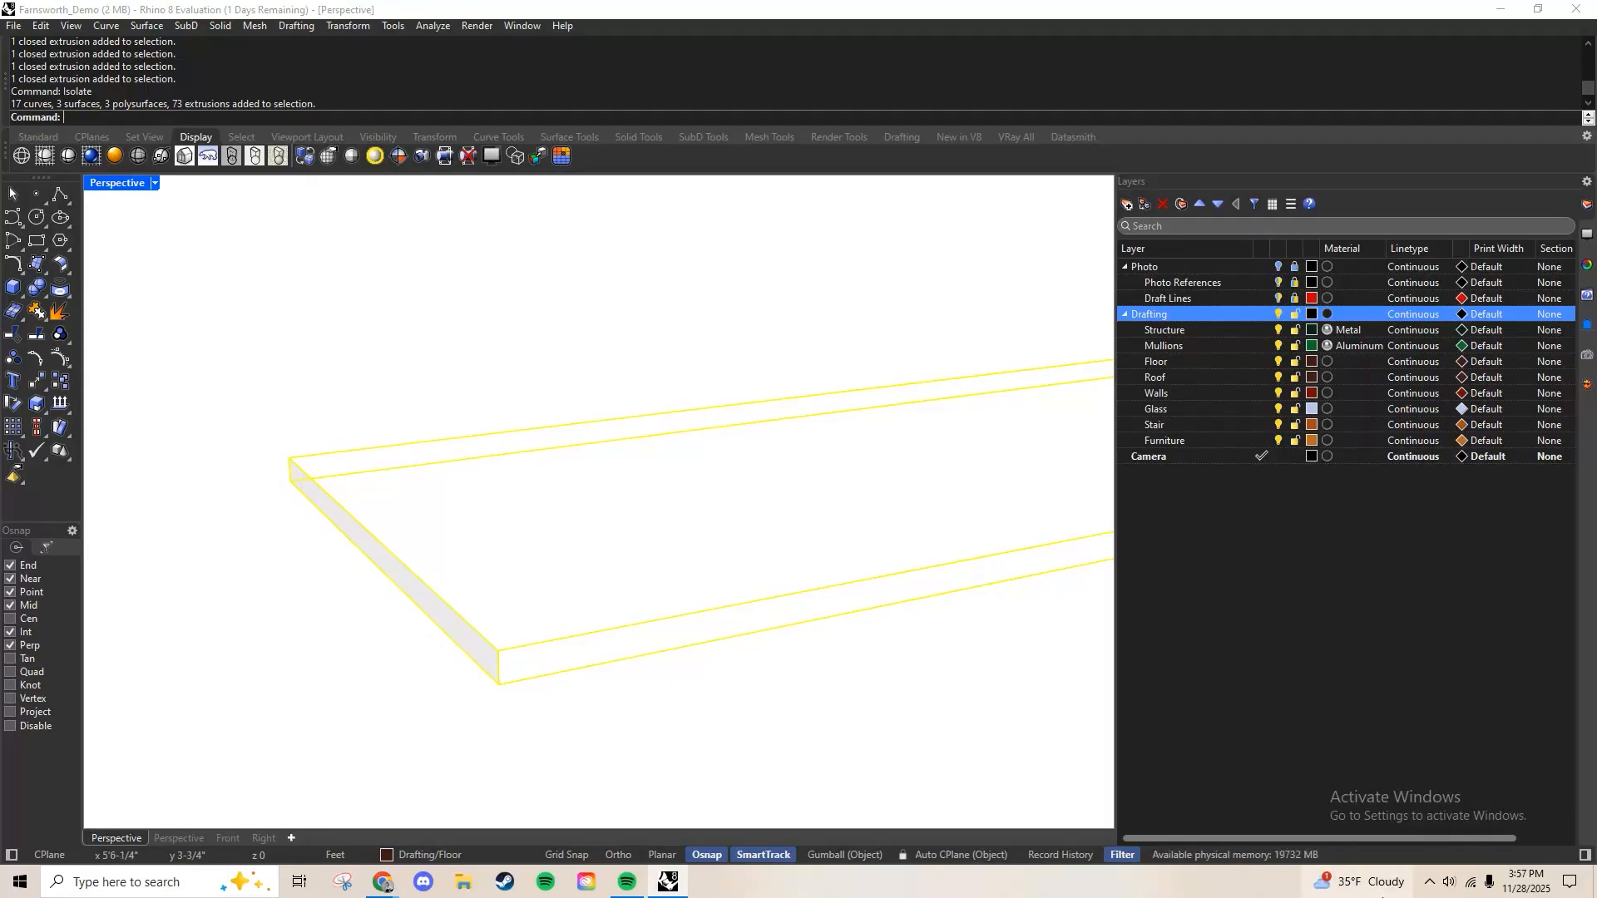
Explode the isolated floor slab into separate surfaces
{"action": "scroll", "coordinate": [588, 549], "scroll_direction": "down", "scroll_amount": 5}
{"action": "right_click_drag", "start_coordinate": [399, 539], "coordinate": [391, 537], "text": "shift"}
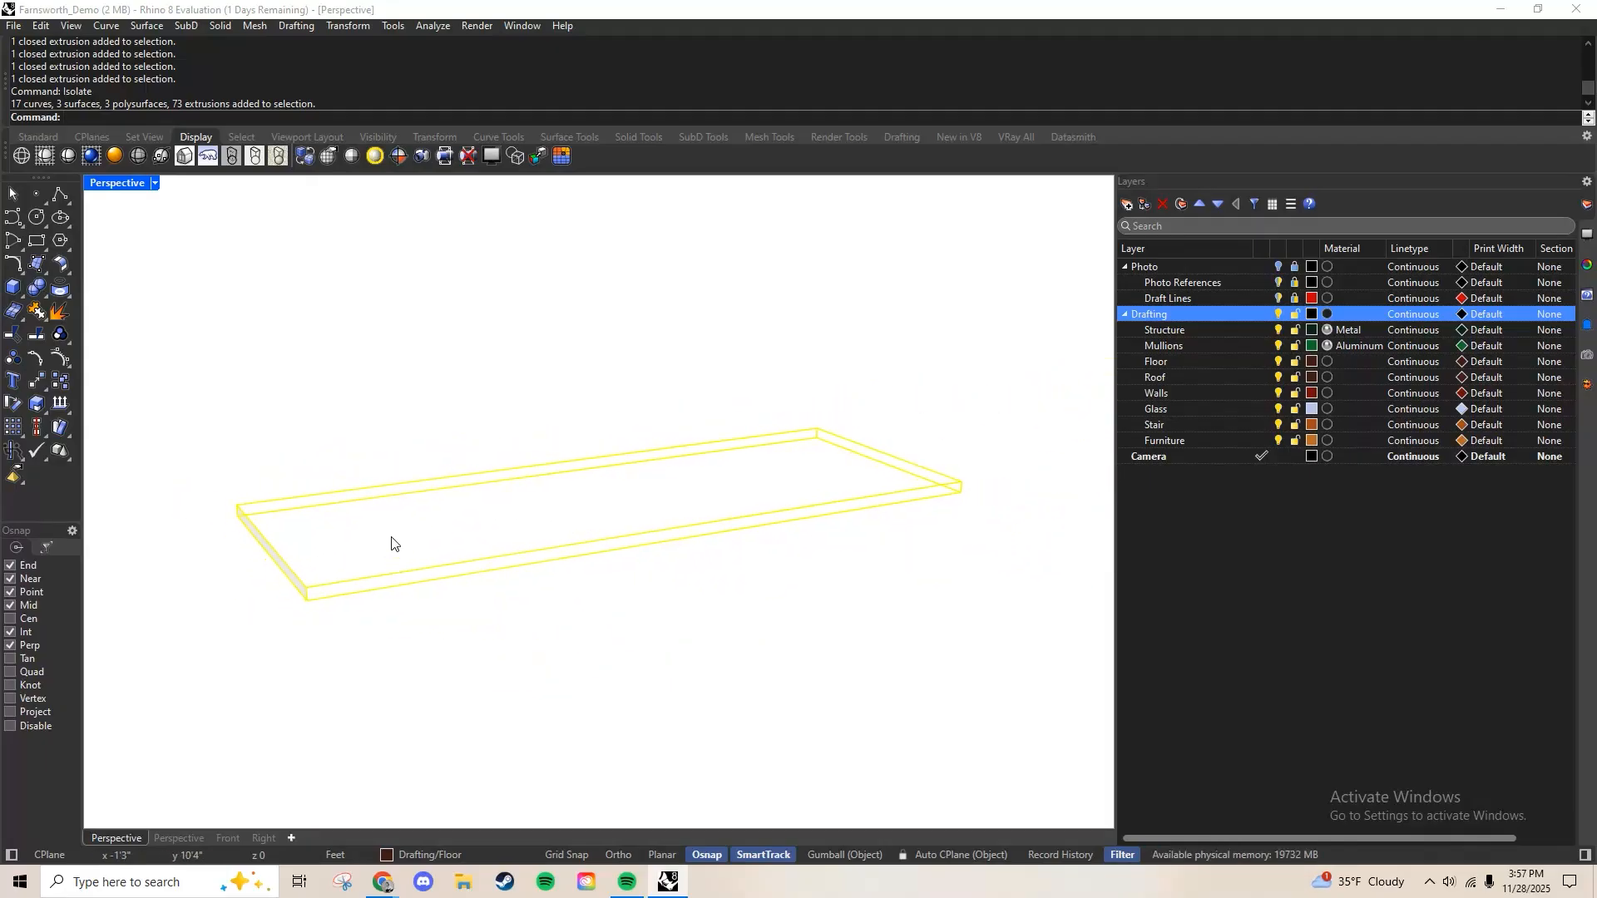
{"action": "type", "text": "Explode"}
{"action": "key", "text": "Return"}
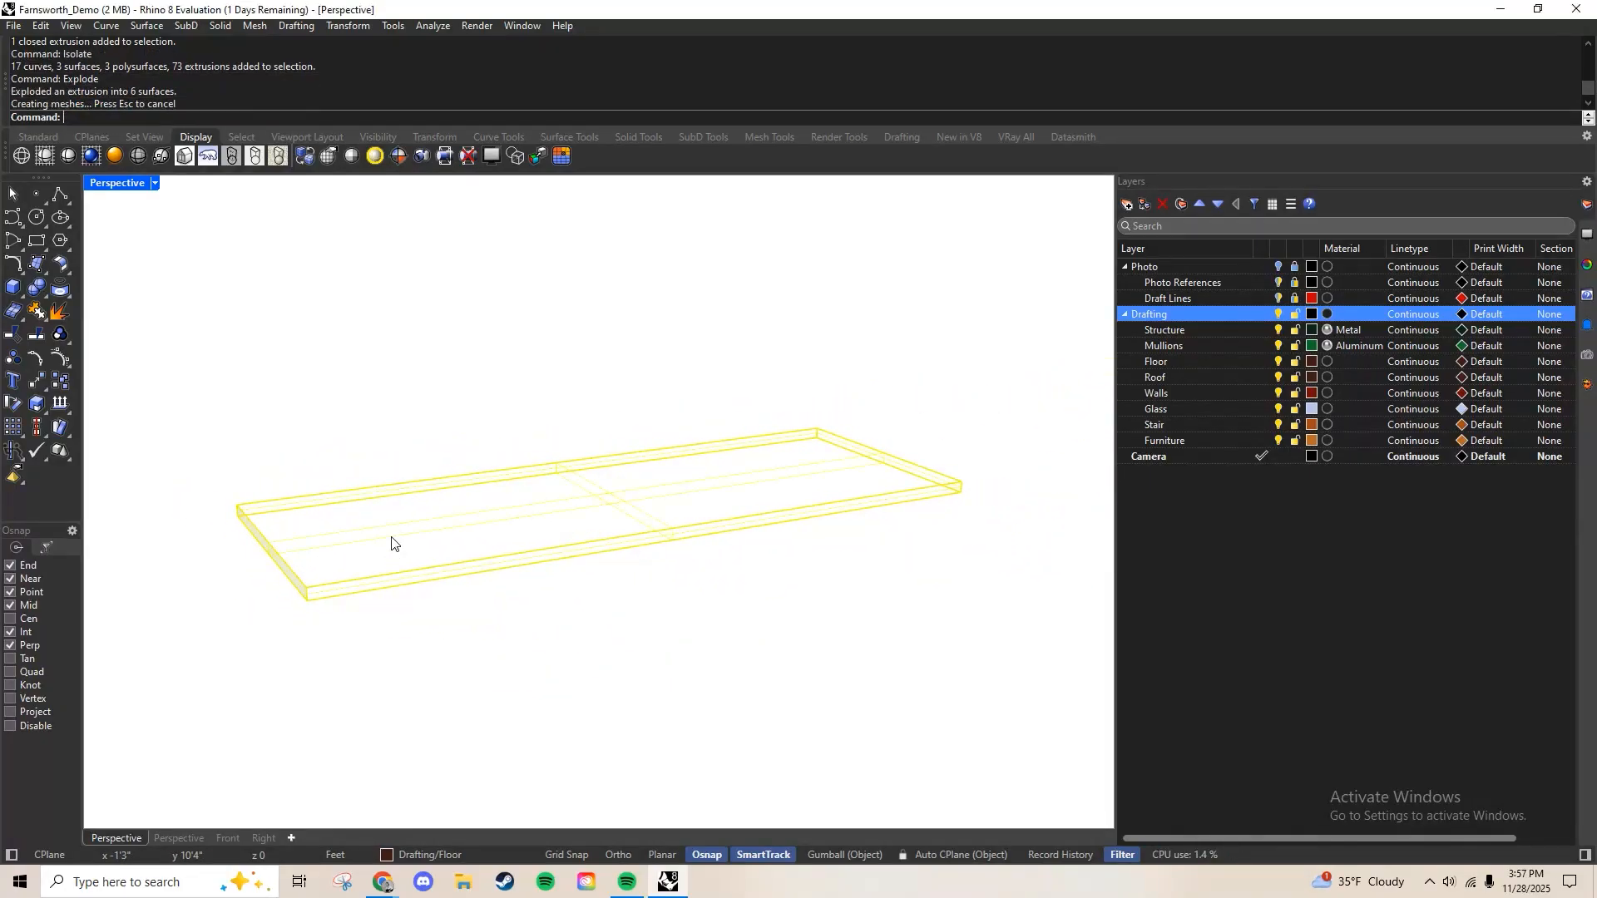
{"action": "left_click", "coordinate": [455, 651]}
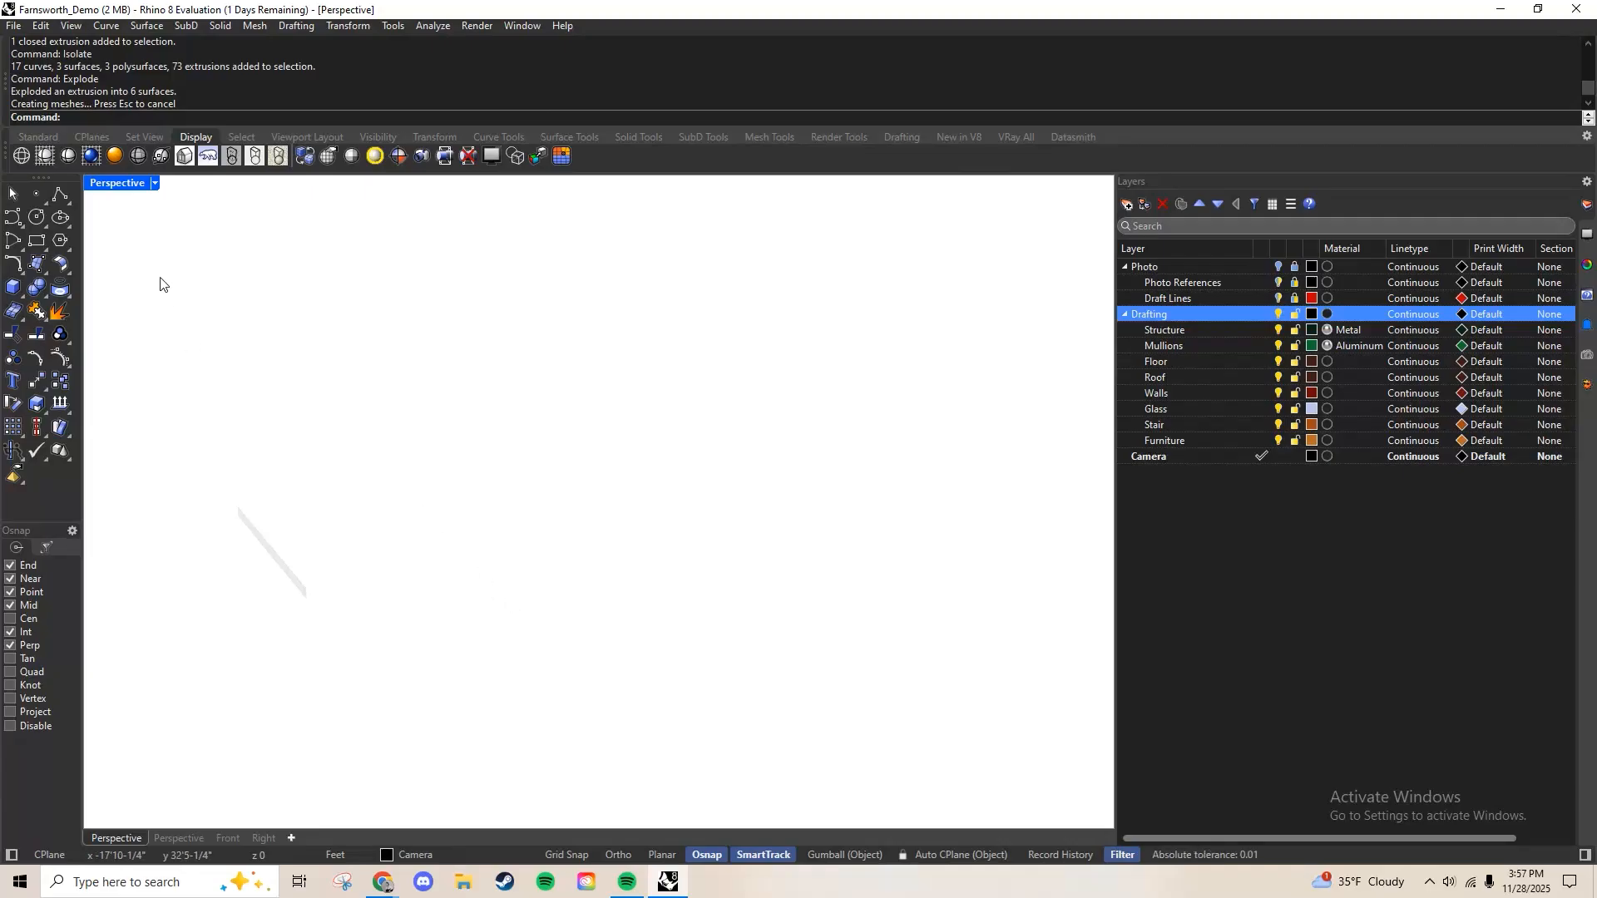
Switch the Perspective view to Shaded display and select the slab's top and side surfaces individually to check the separation
{"action": "left_click", "coordinate": [53, 162]}
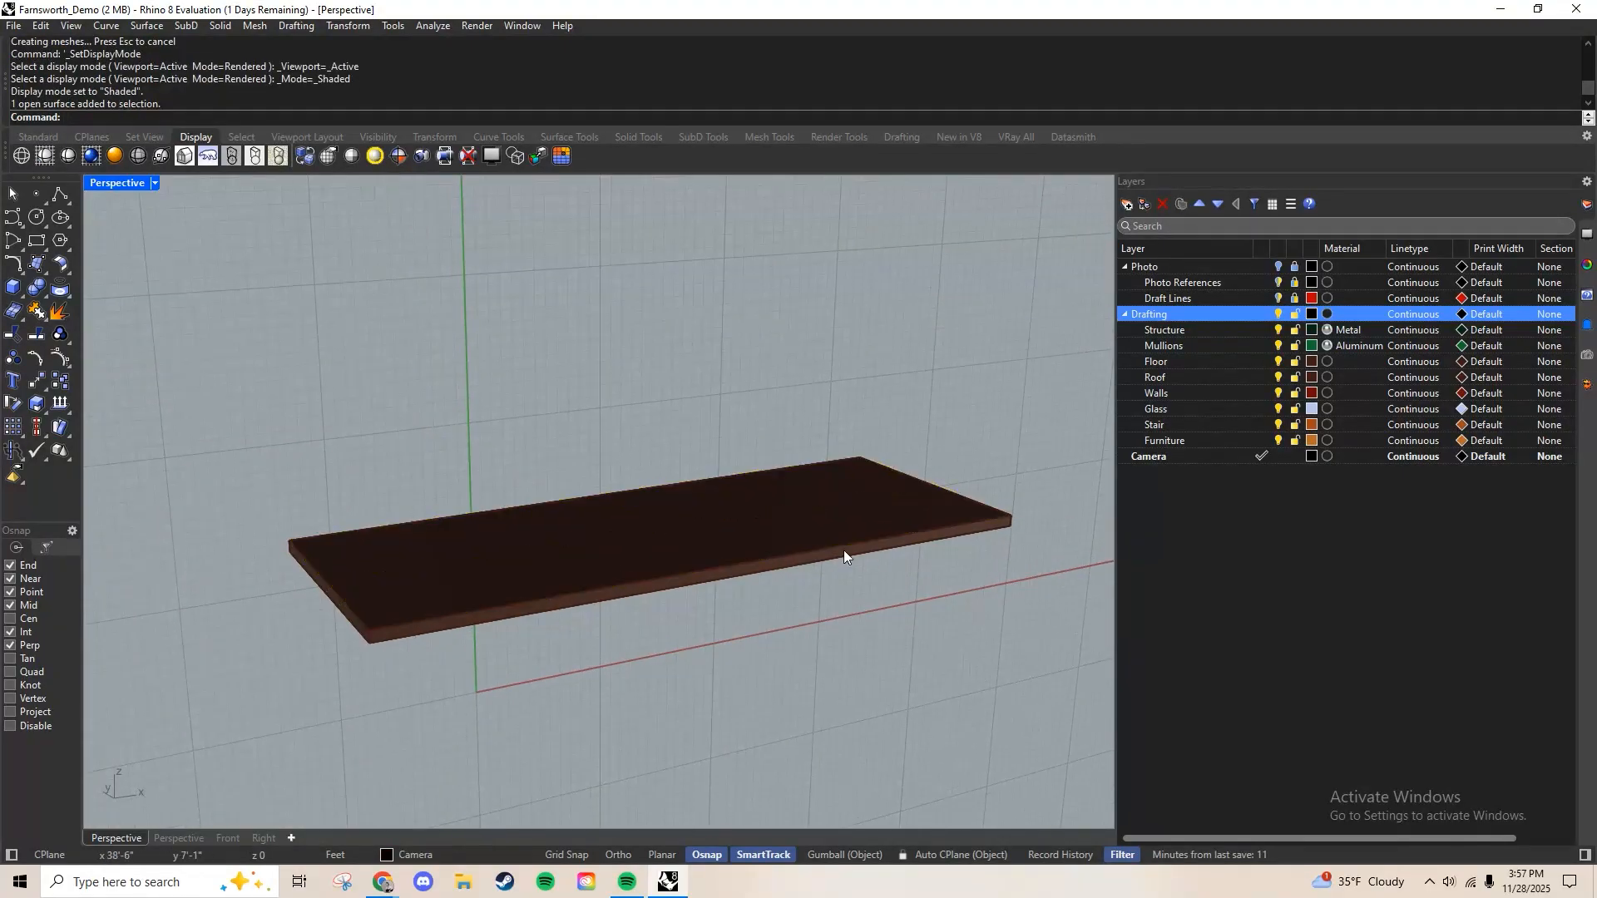
{"action": "left_click", "coordinate": [844, 551]}
{"action": "left_click", "coordinate": [531, 557]}
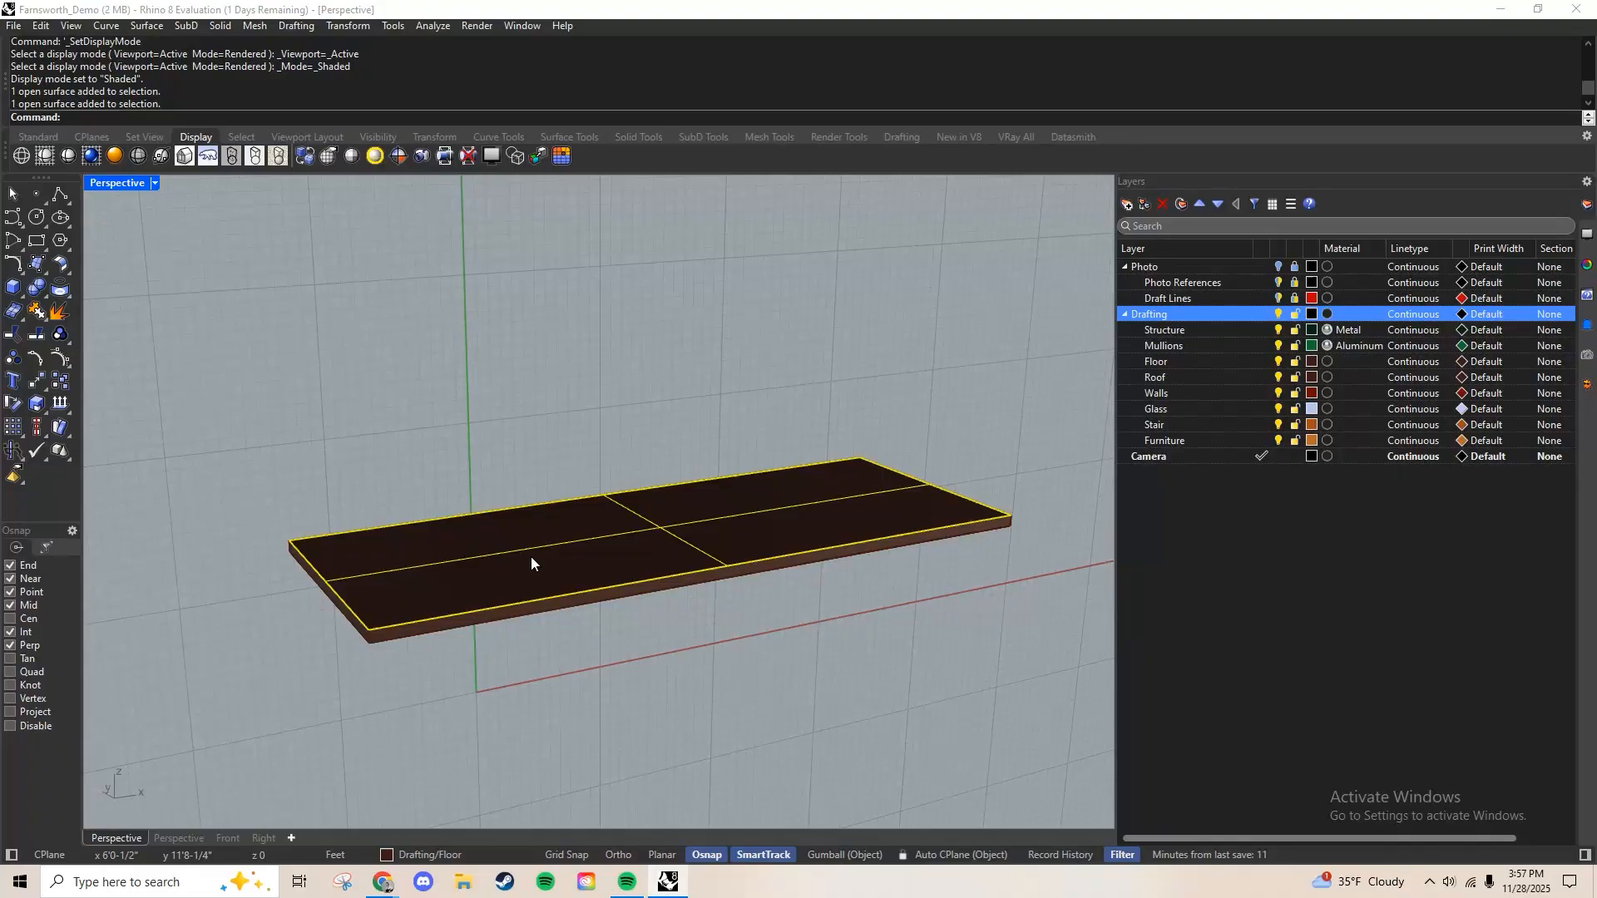
{"action": "left_click", "coordinate": [401, 632]}
{"action": "left_click", "coordinate": [363, 610]}
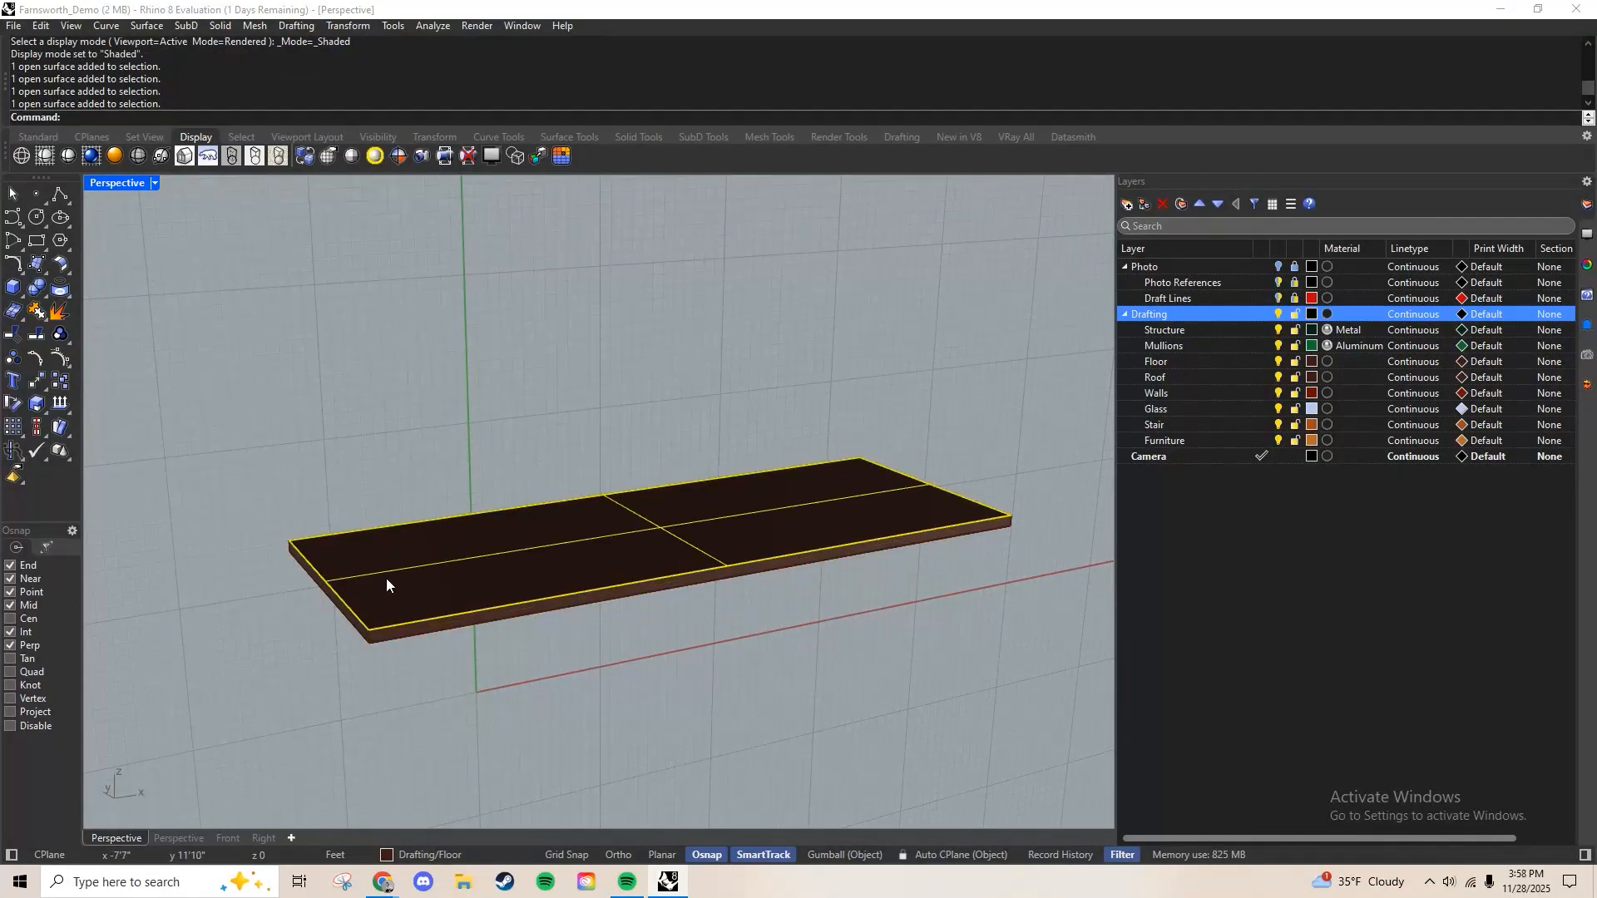
{"action": "left_click", "coordinate": [386, 579]}
{"action": "left_click", "coordinate": [722, 700]}
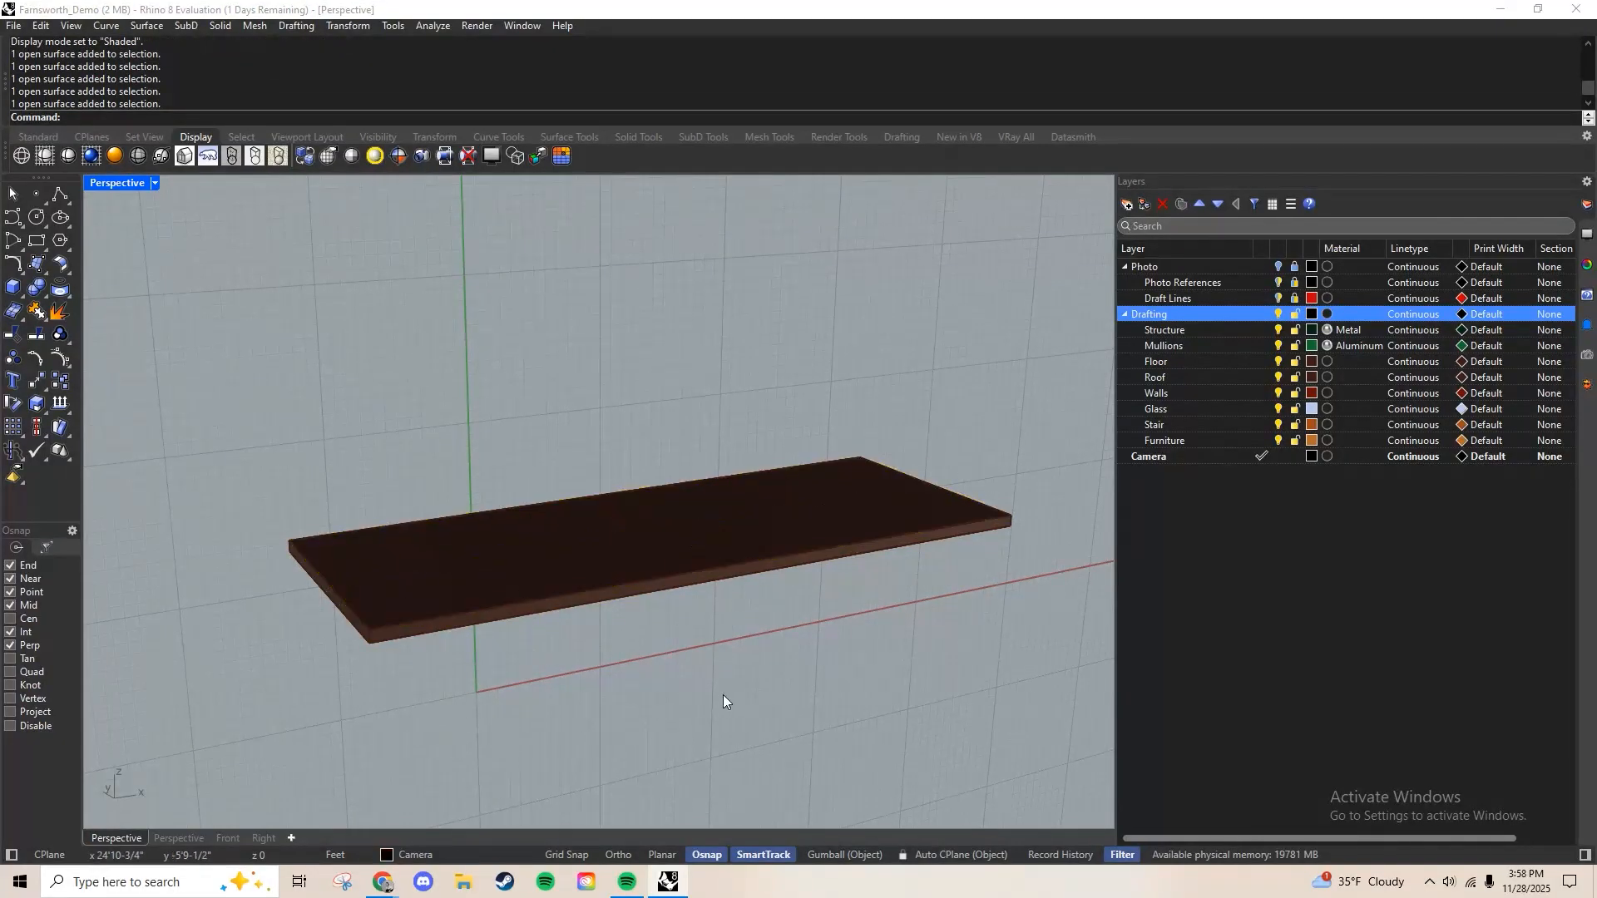
{"action": "left_click", "coordinate": [827, 522]}
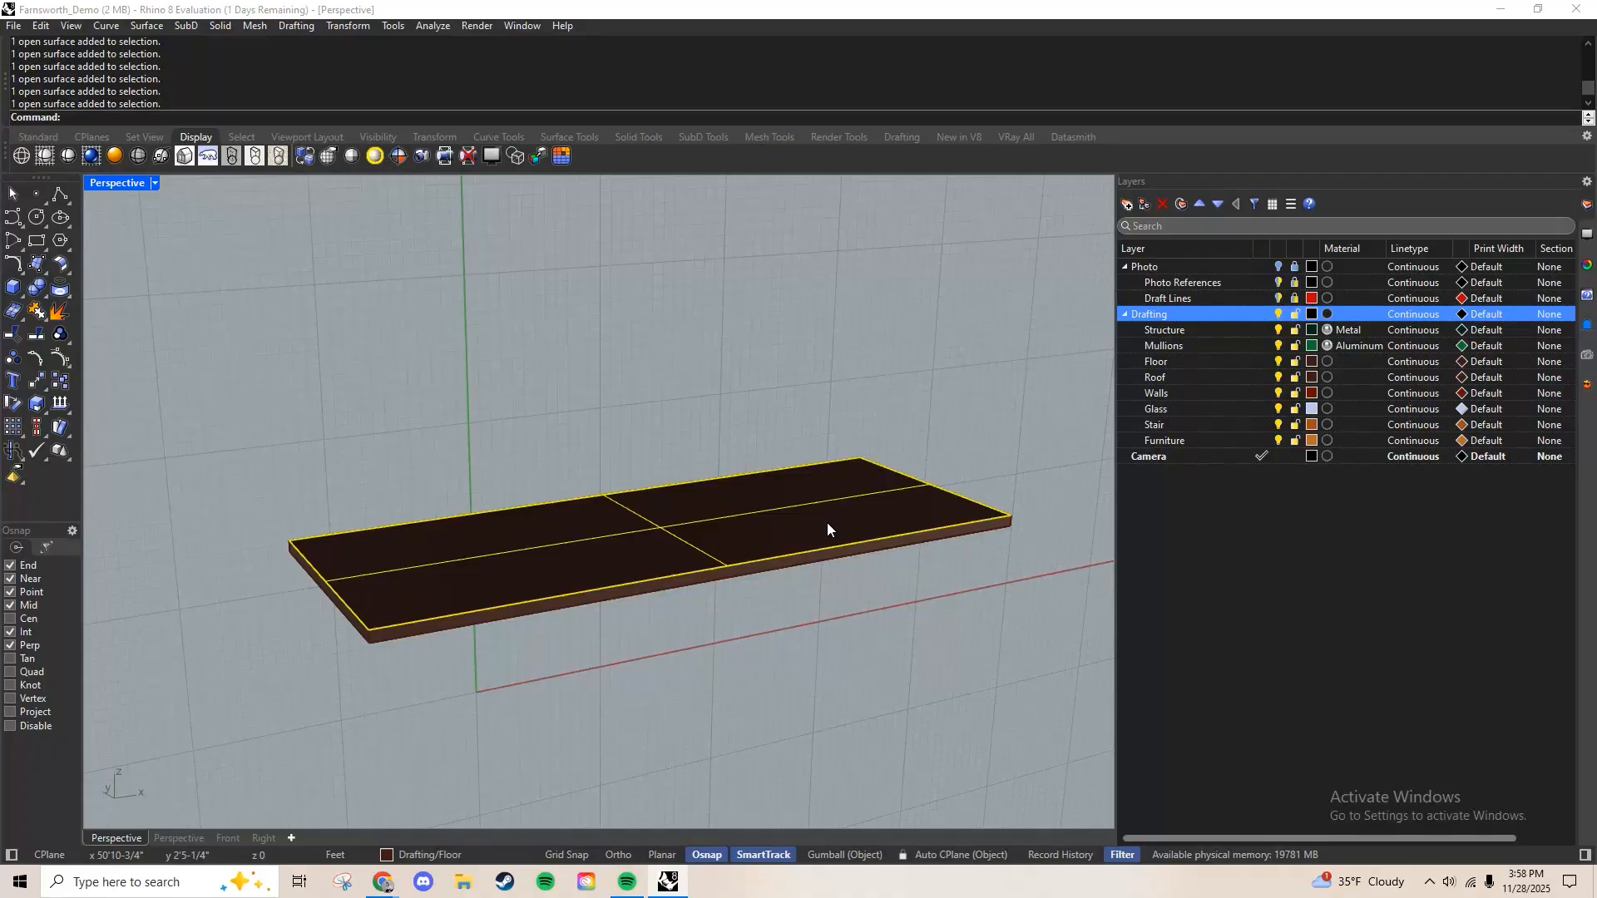
{"action": "left_click", "coordinate": [885, 600]}
Join all the slab's surfaces except the top one, and select the separate top surface
{"action": "left_click_drag", "start_coordinate": [1078, 674], "coordinate": [162, 426]}
{"action": "left_click", "coordinate": [647, 511], "text": "ctrl"}
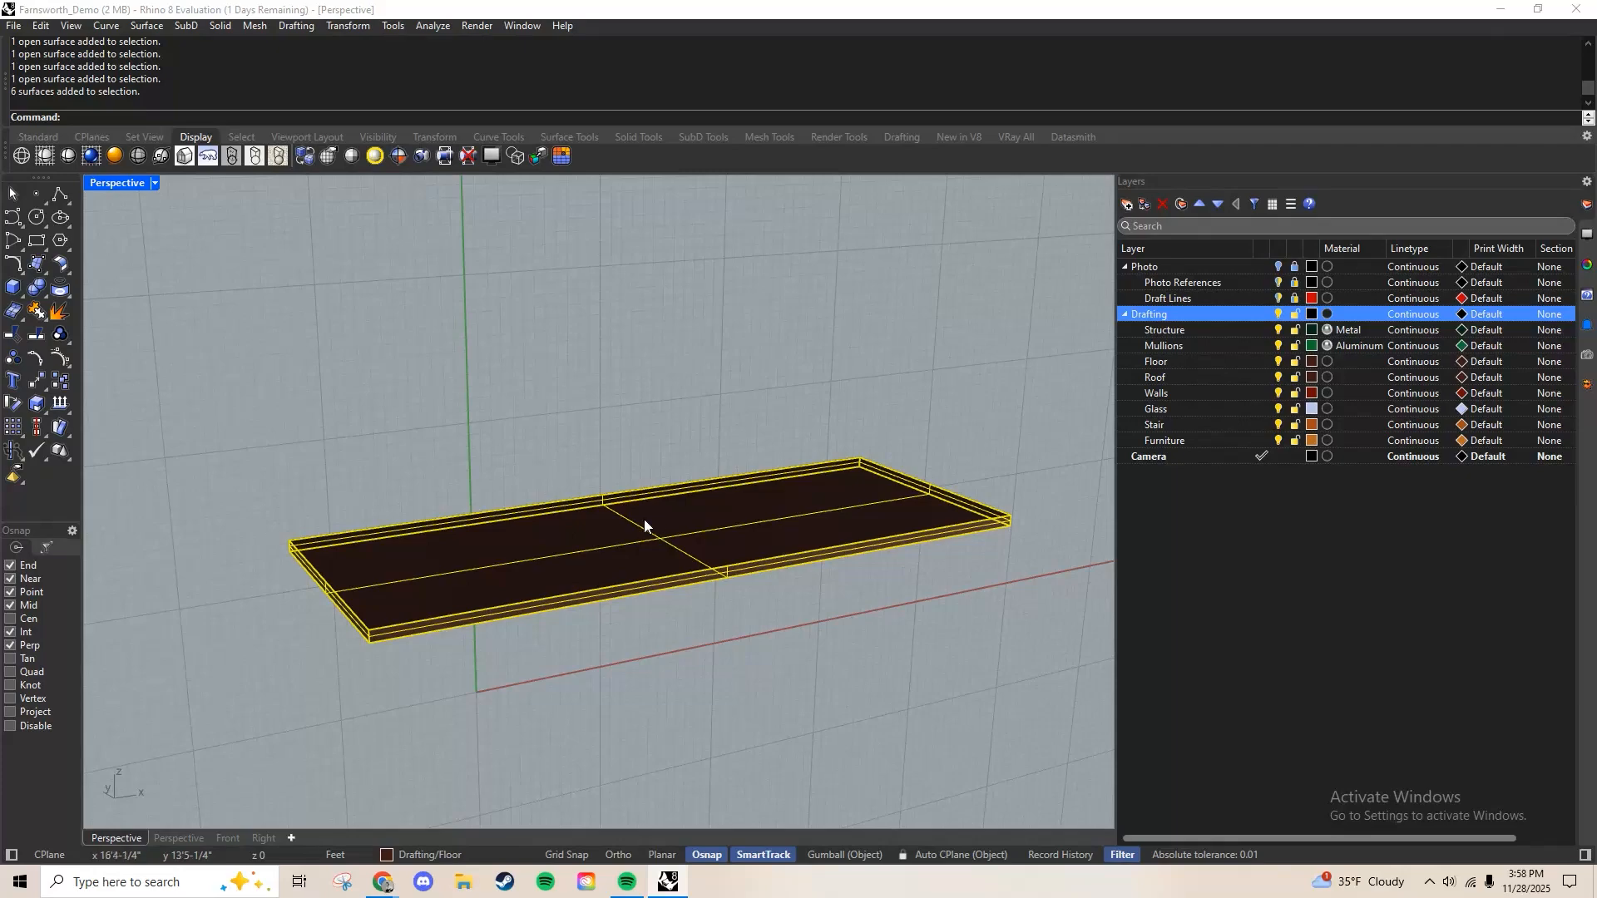
{"action": "scroll", "coordinate": [667, 537], "scroll_direction": "up", "scroll_amount": 5}
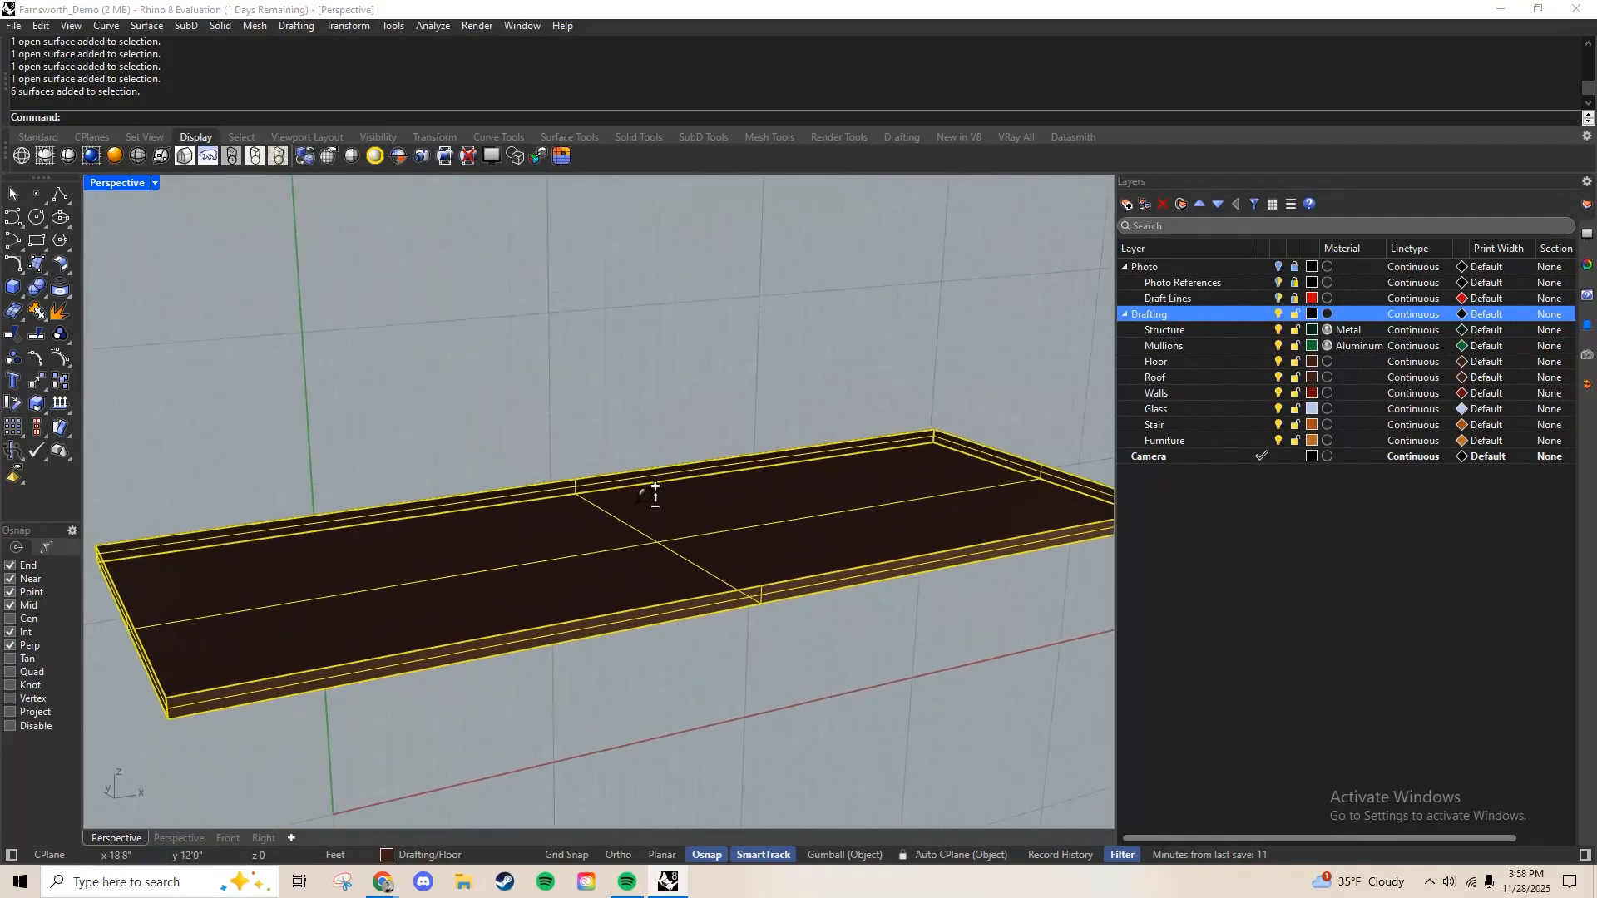
{"action": "scroll", "coordinate": [649, 509], "scroll_direction": "down", "scroll_amount": 4}
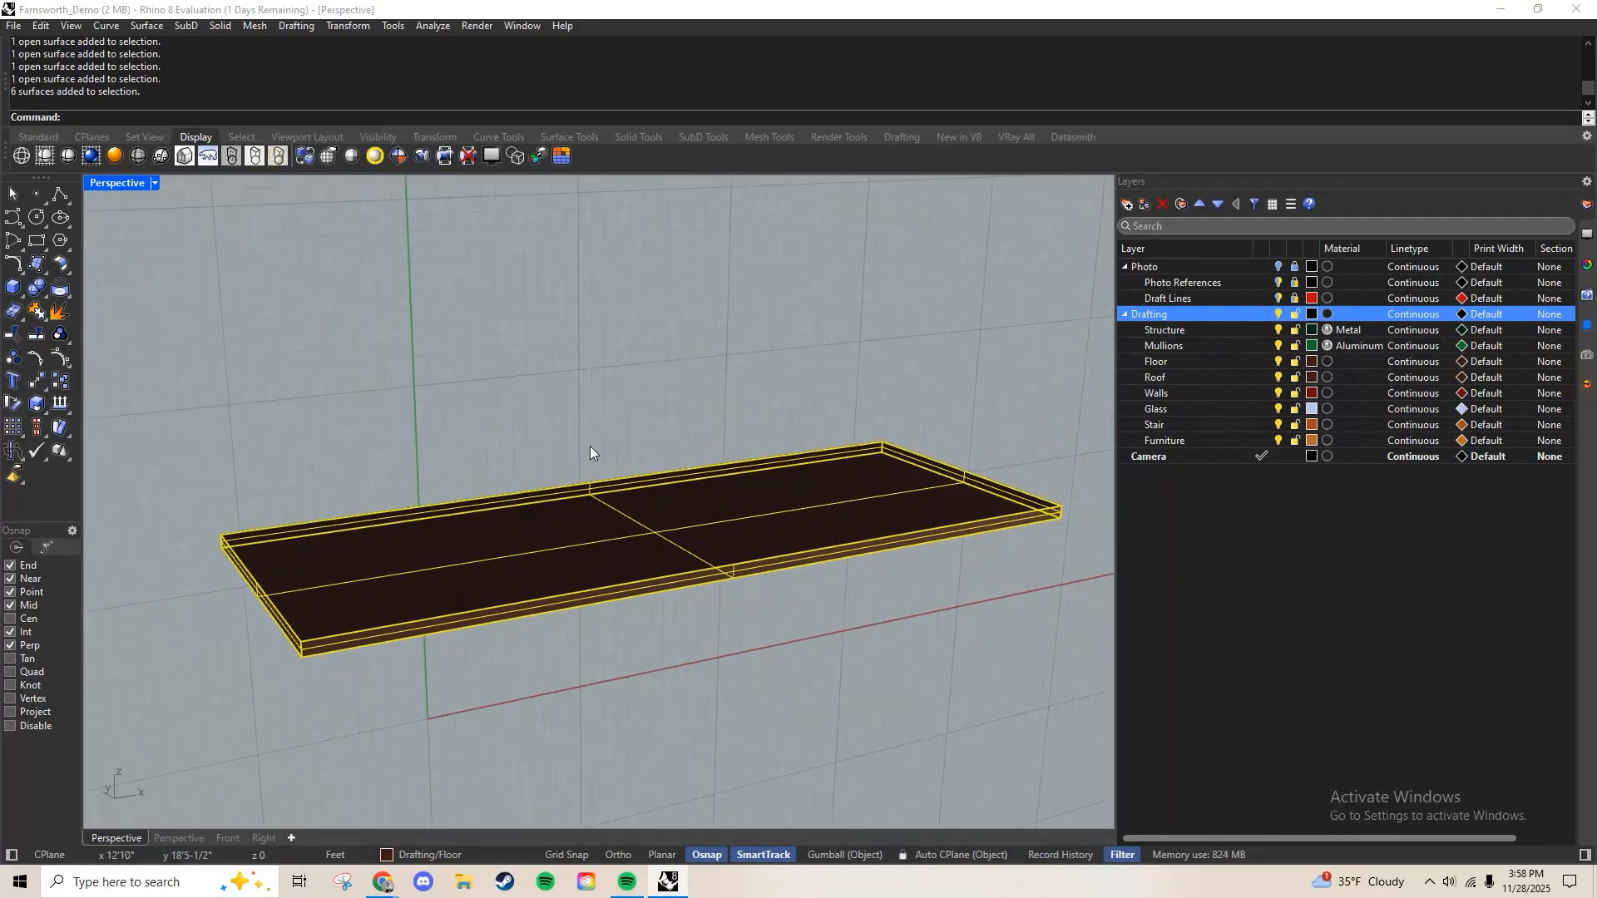
{"action": "type", "text": "j"}
{"action": "key", "text": "Return"}
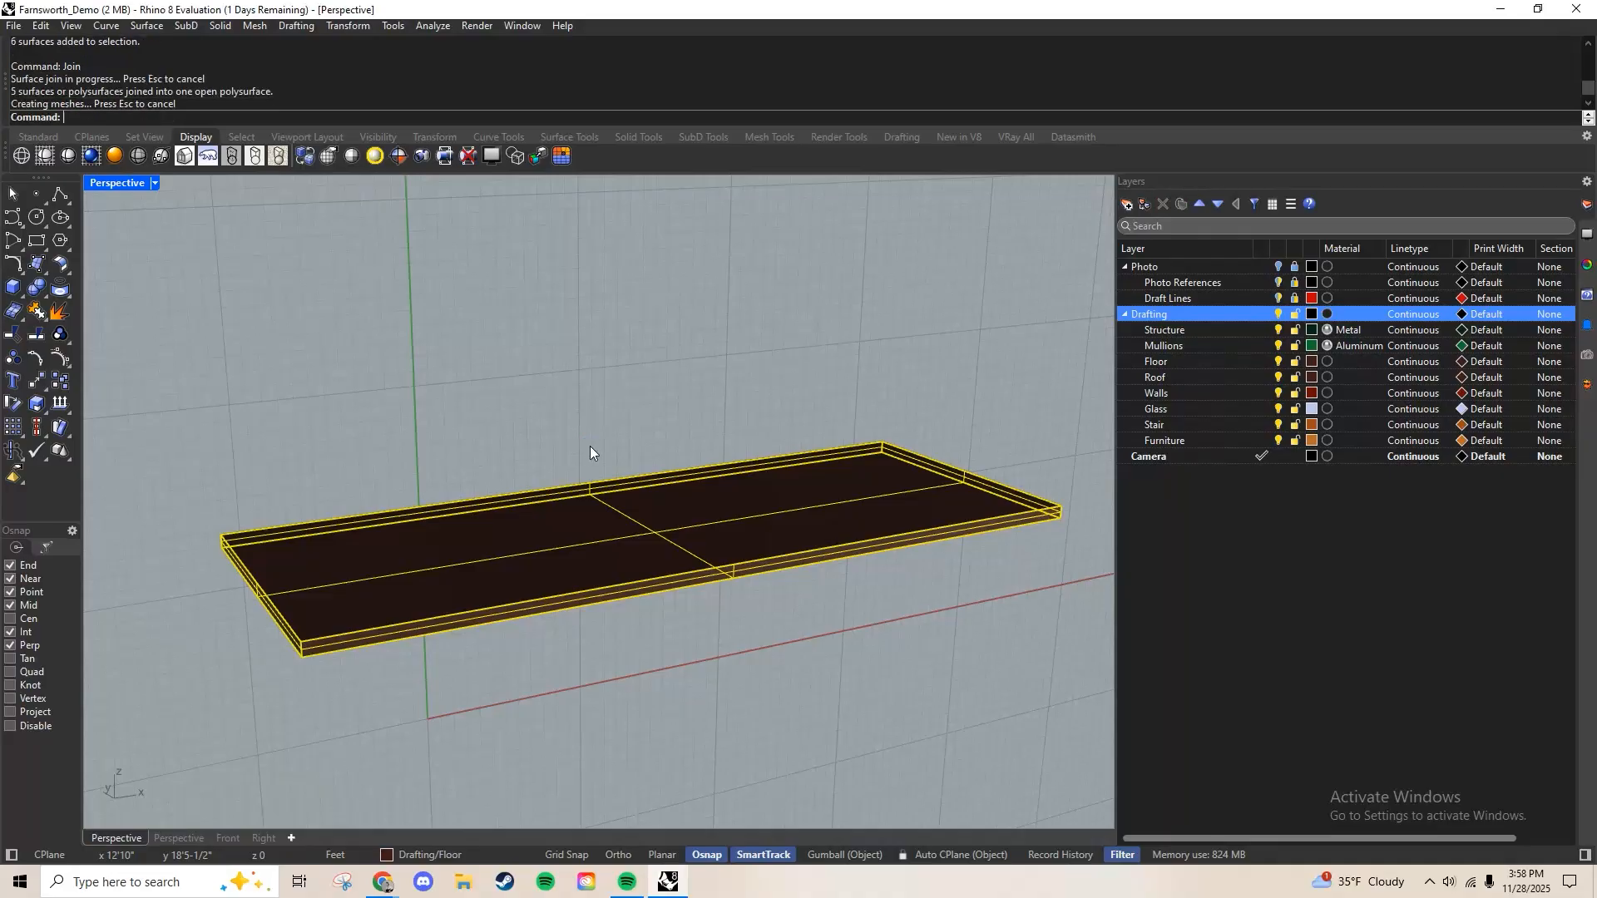
{"action": "left_click", "coordinate": [584, 520]}
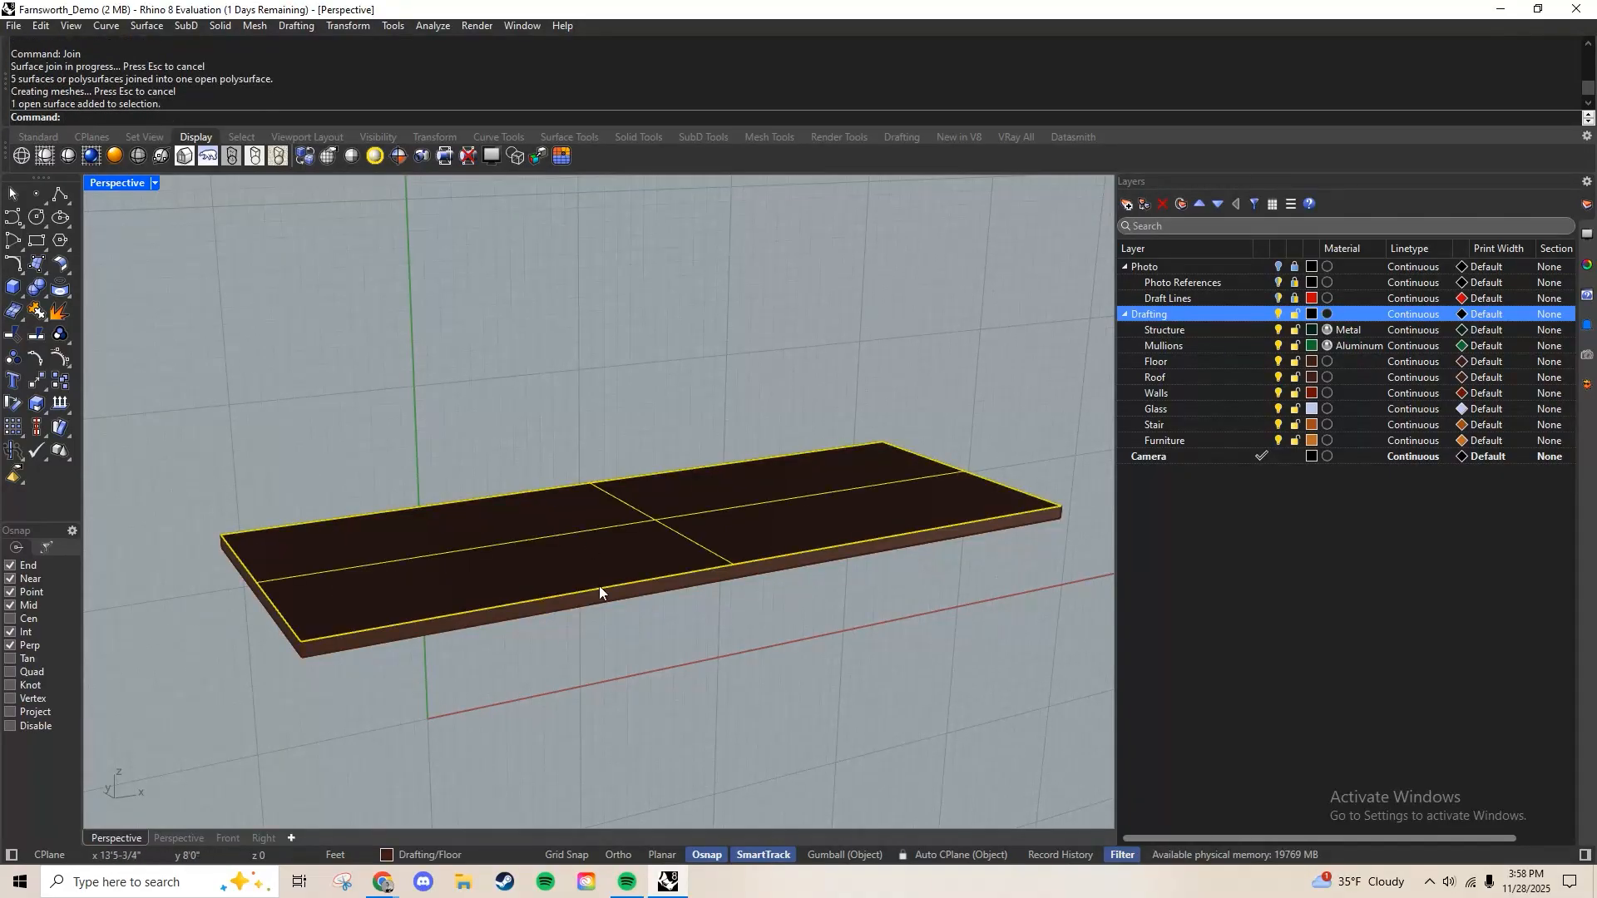
Select the slab's top surface and its joined remainder in turn, then both together, to check their separation
{"action": "left_click", "coordinate": [606, 595]}
{"action": "left_click", "coordinate": [602, 574]}
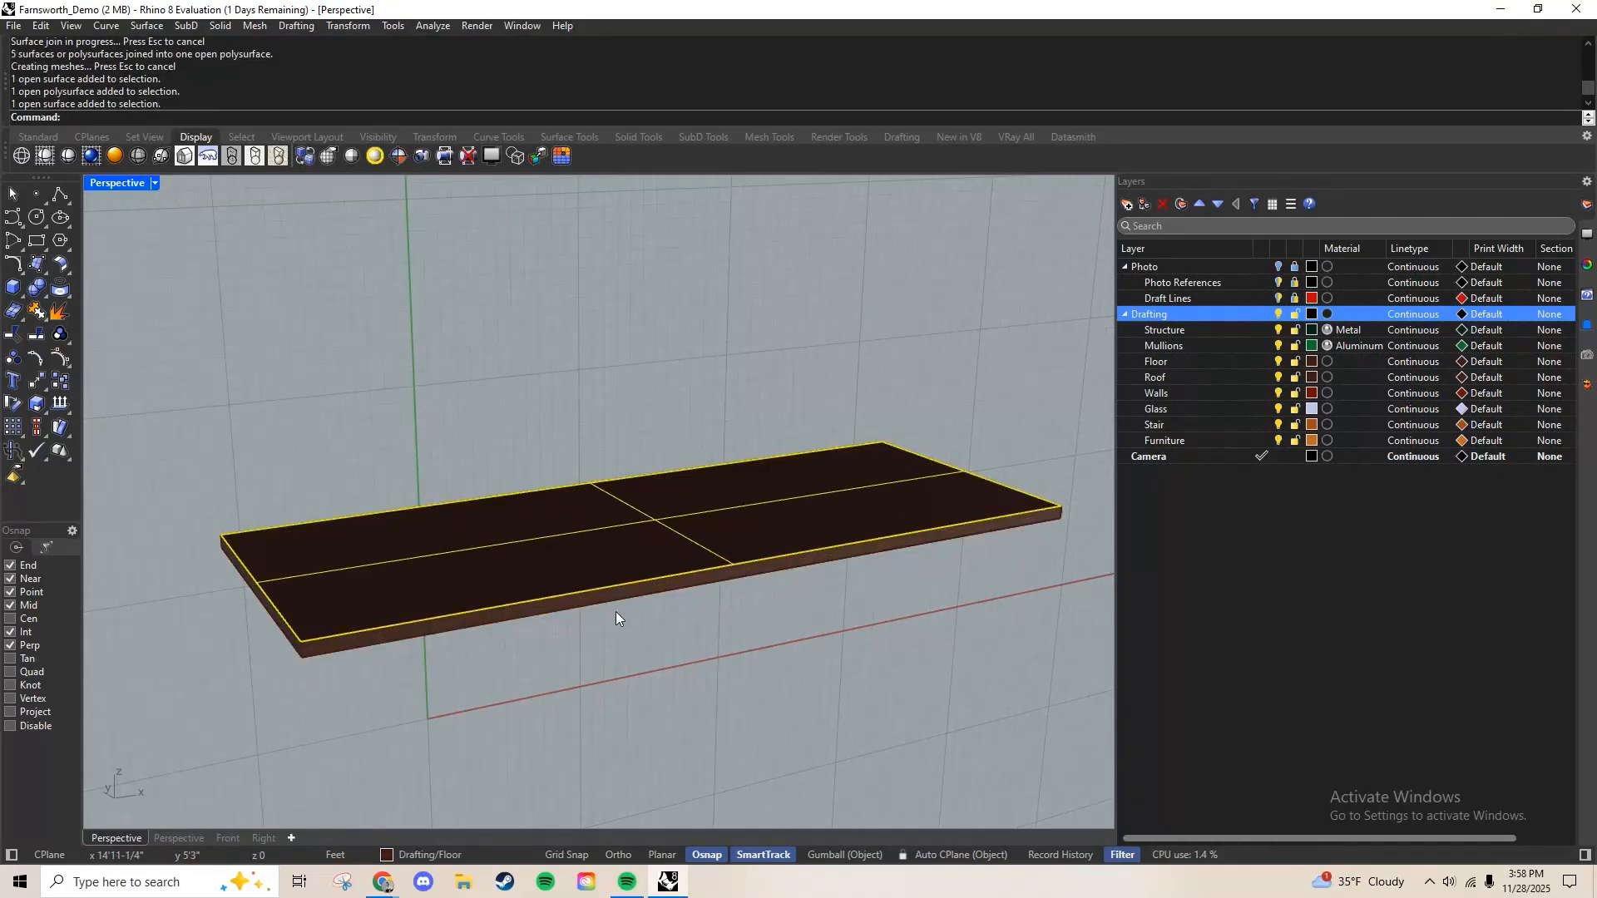
{"action": "left_click", "coordinate": [597, 655]}
{"action": "left_click", "coordinate": [579, 577]}
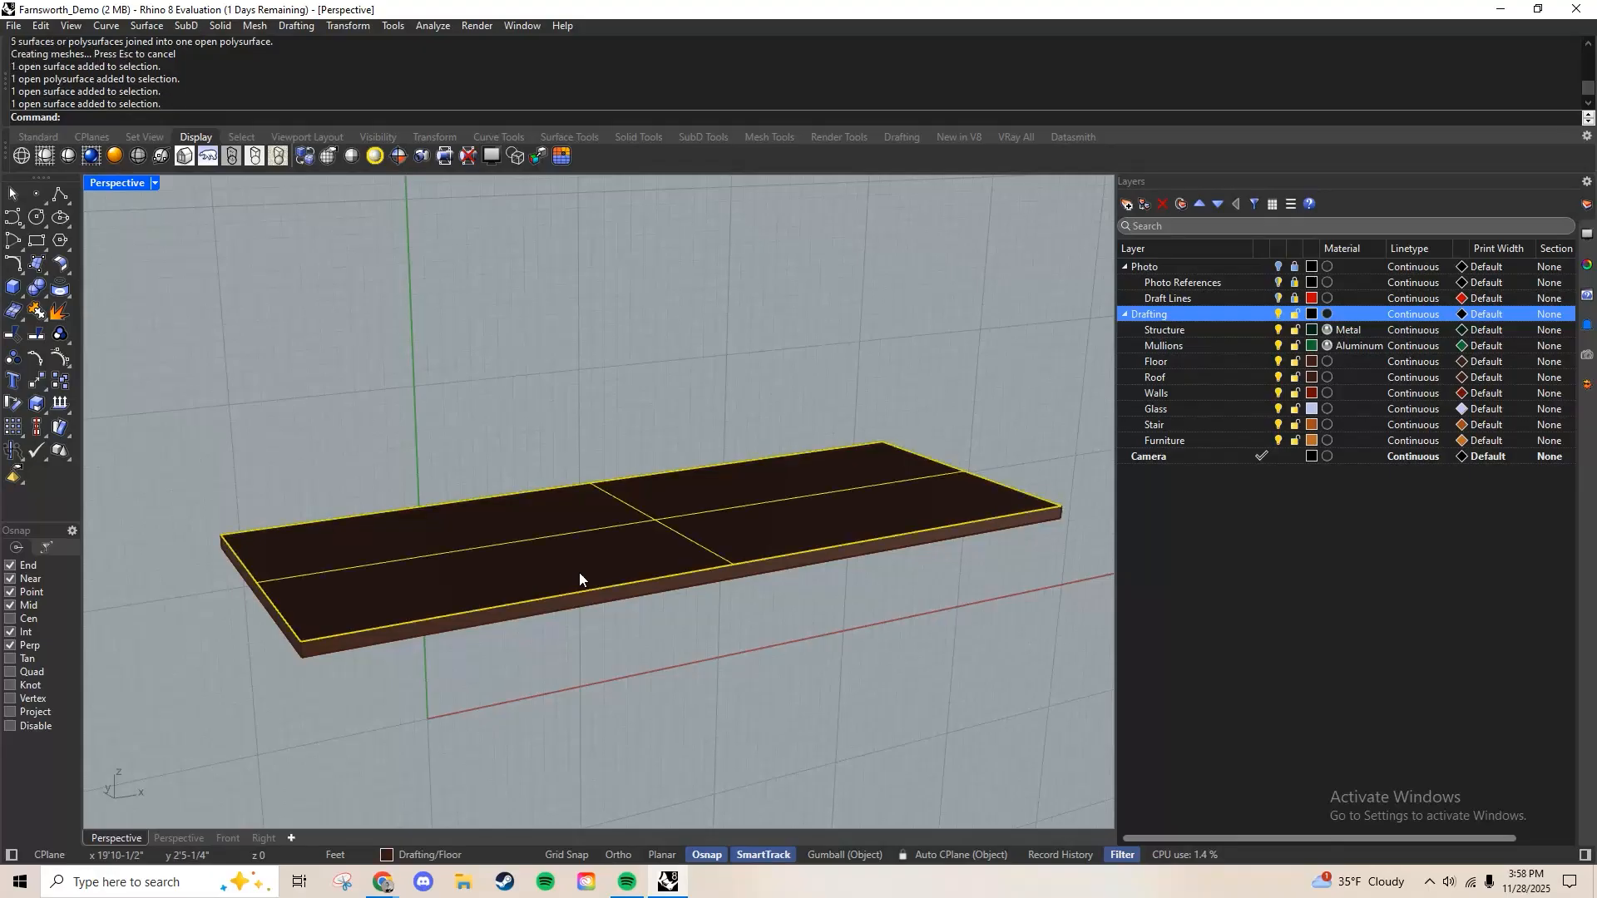
{"action": "left_click", "coordinate": [587, 607], "text": "shift"}
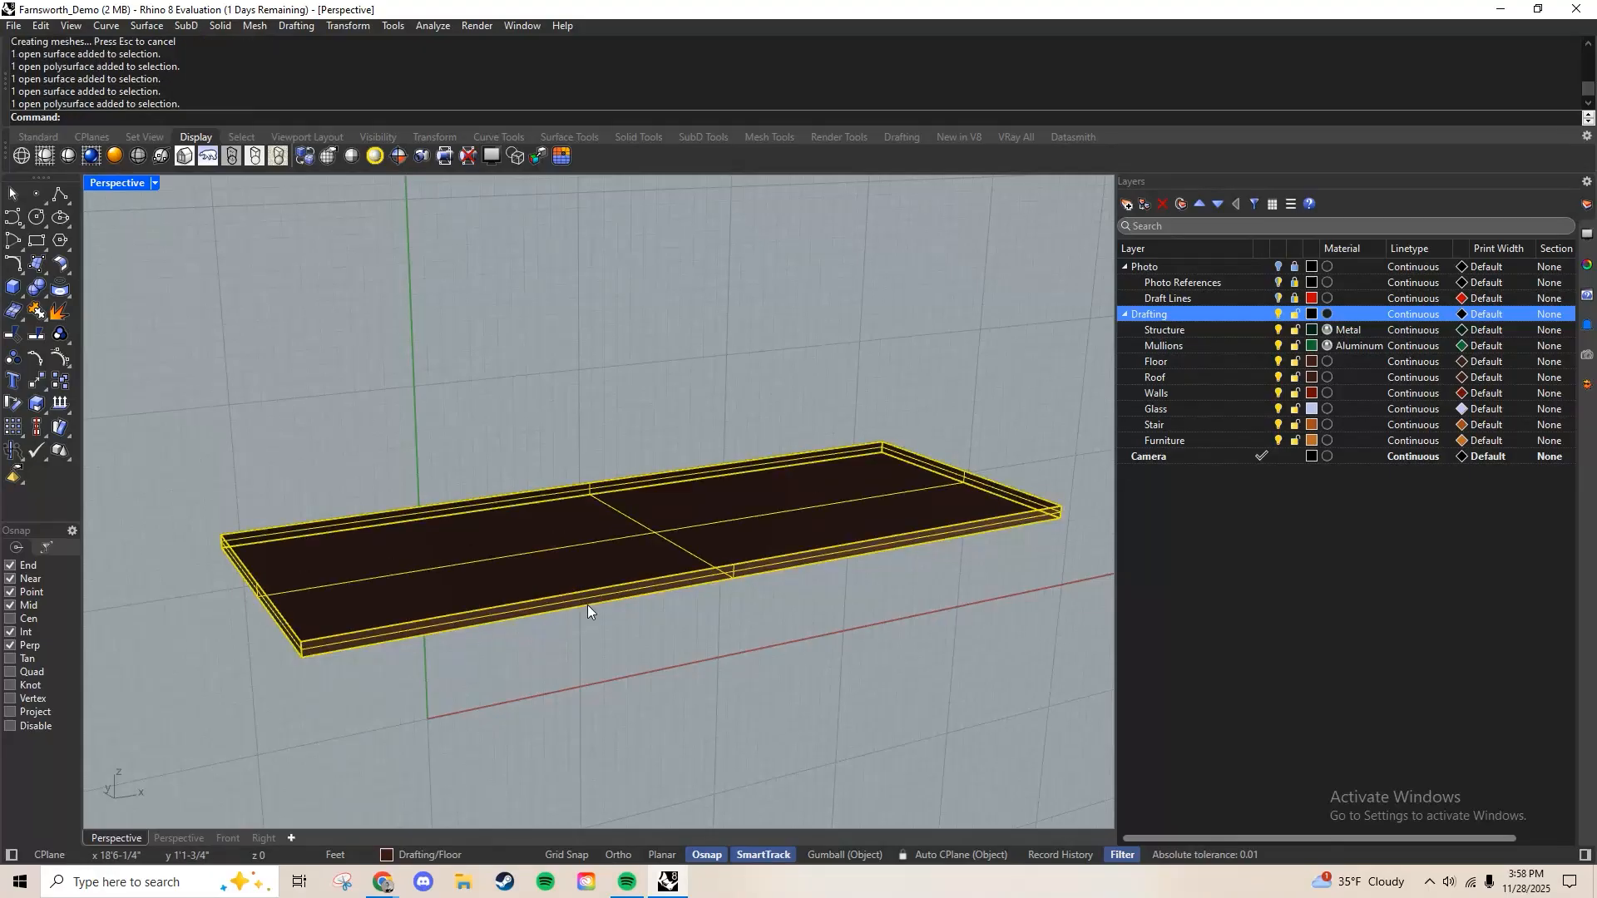
{"action": "left_click", "coordinate": [595, 652]}
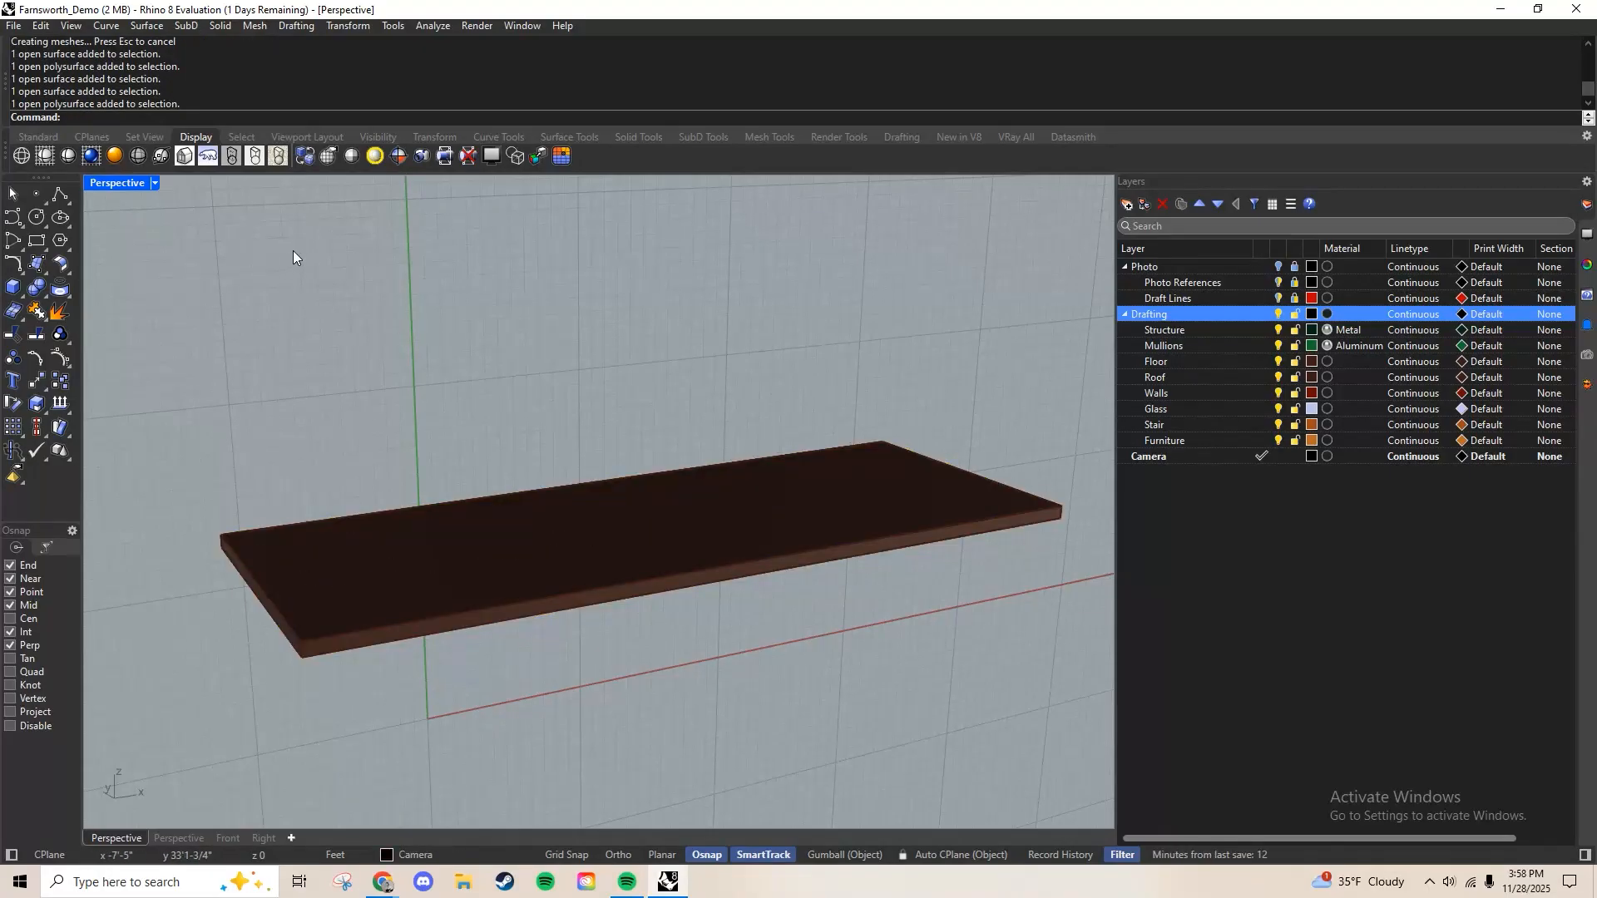
Show all hidden objects again and select the top surface of the main floor slab
{"action": "type", "text": "Show"}
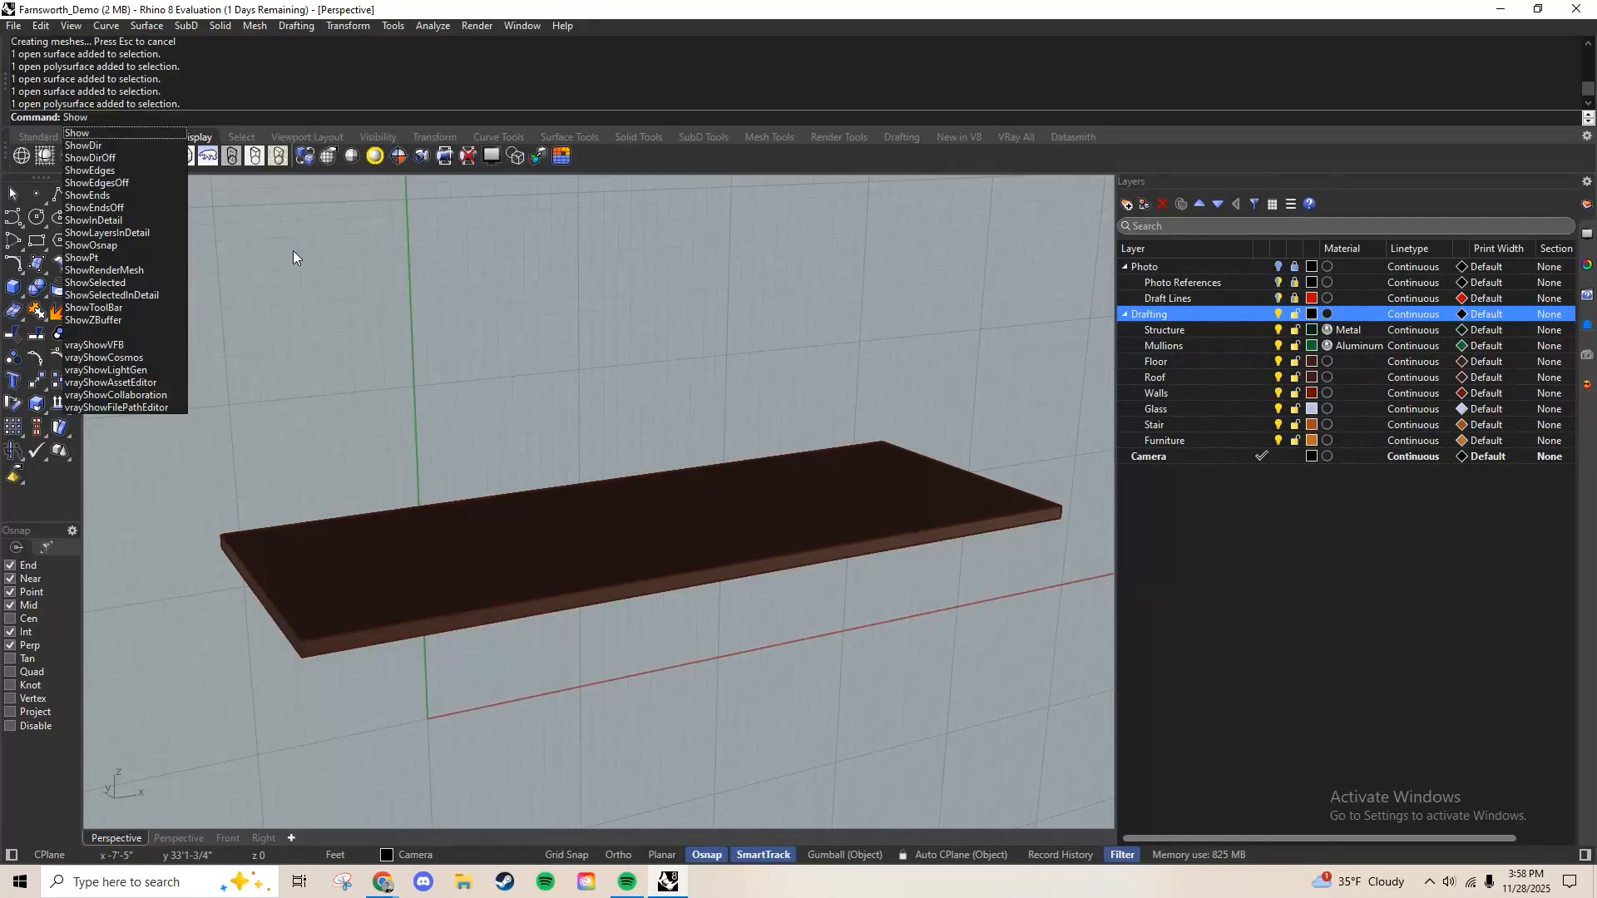
{"action": "key", "text": "Return"}
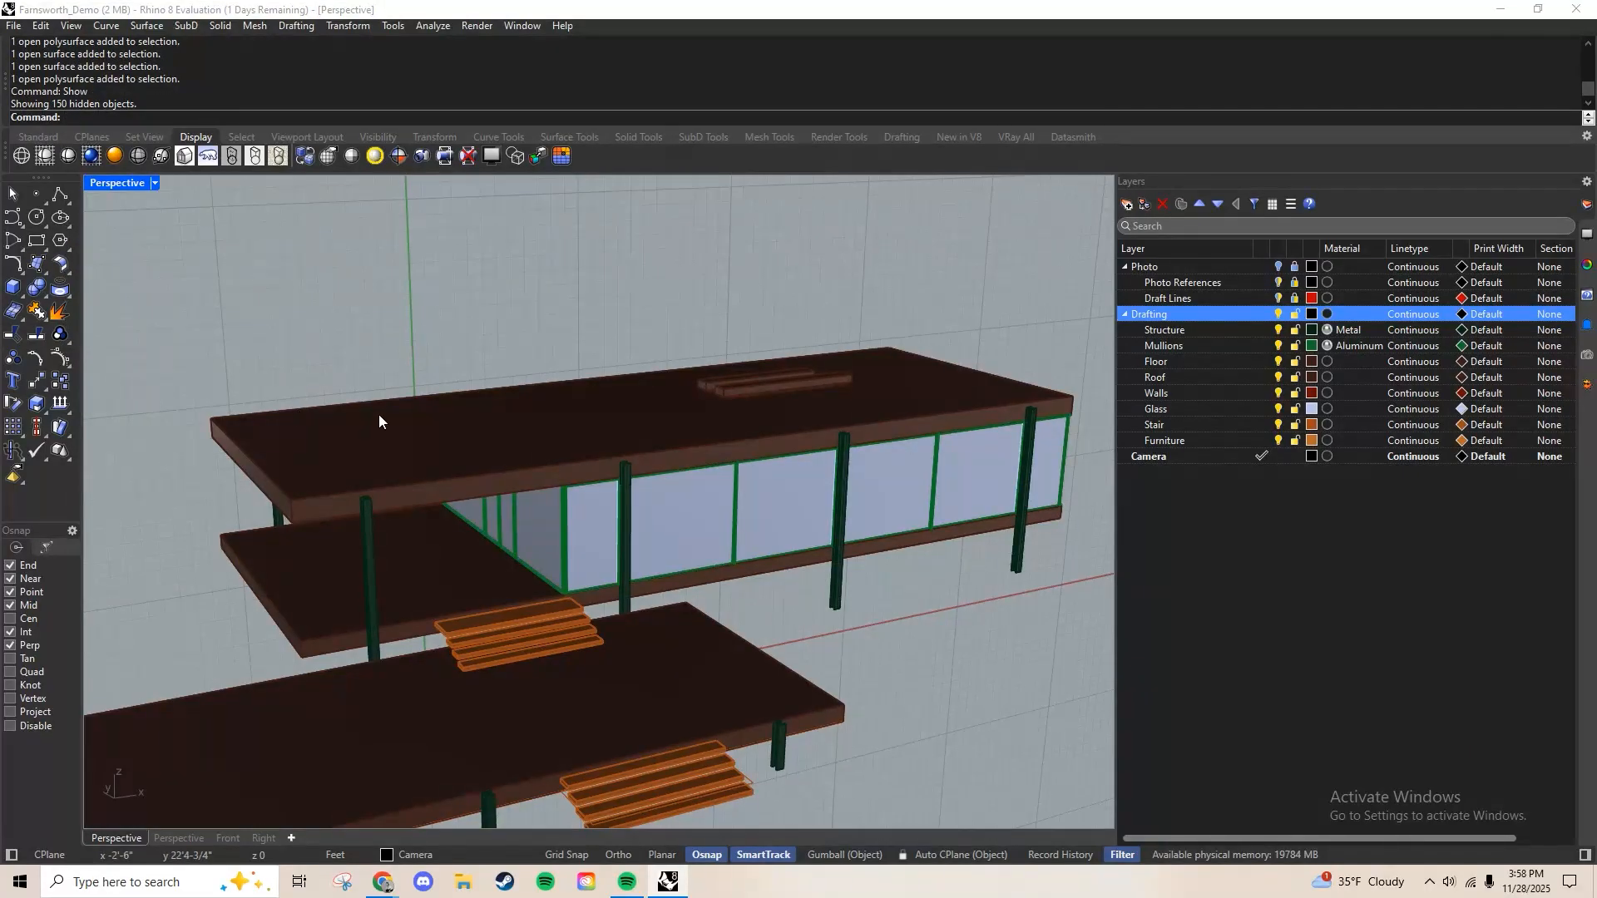
{"action": "right_click_drag", "start_coordinate": [378, 415], "coordinate": [574, 362]}
{"action": "left_click", "coordinate": [514, 438]}
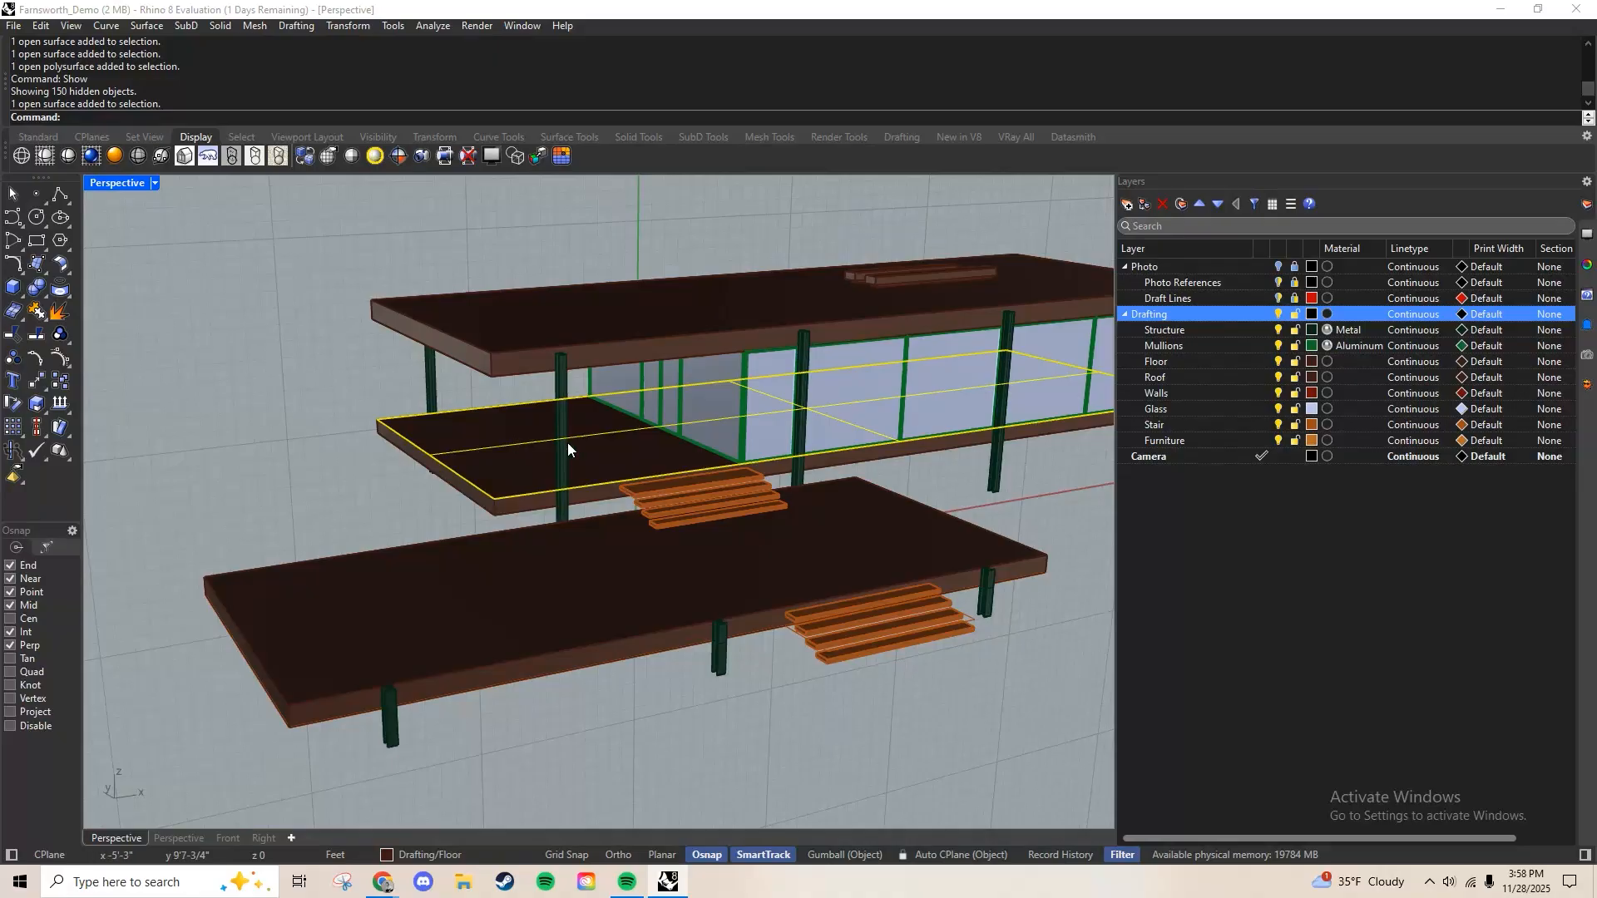
Set the Perspective view to Rendered display
{"action": "left_click", "coordinate": [154, 138]}
{"action": "left_click", "coordinate": [201, 140]}
{"action": "left_click", "coordinate": [92, 157]}
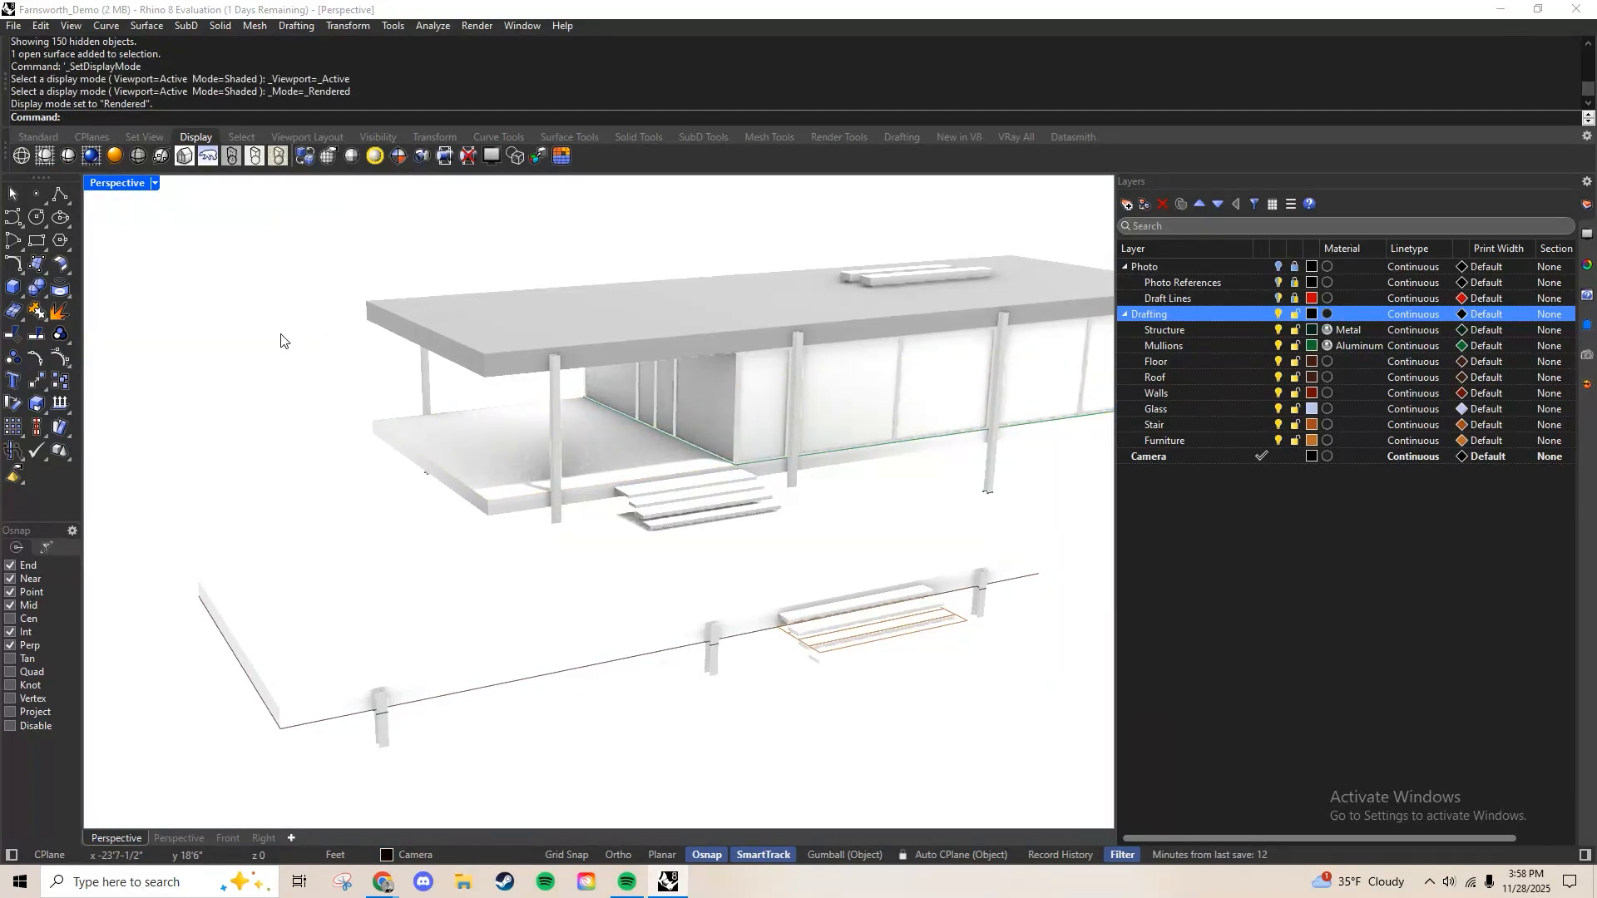
Select the joined lower part of the main floor slab and assign the existing Aluminum White material to the Floor layer
{"action": "left_click", "coordinate": [516, 504]}
{"action": "left_click", "coordinate": [505, 505]}
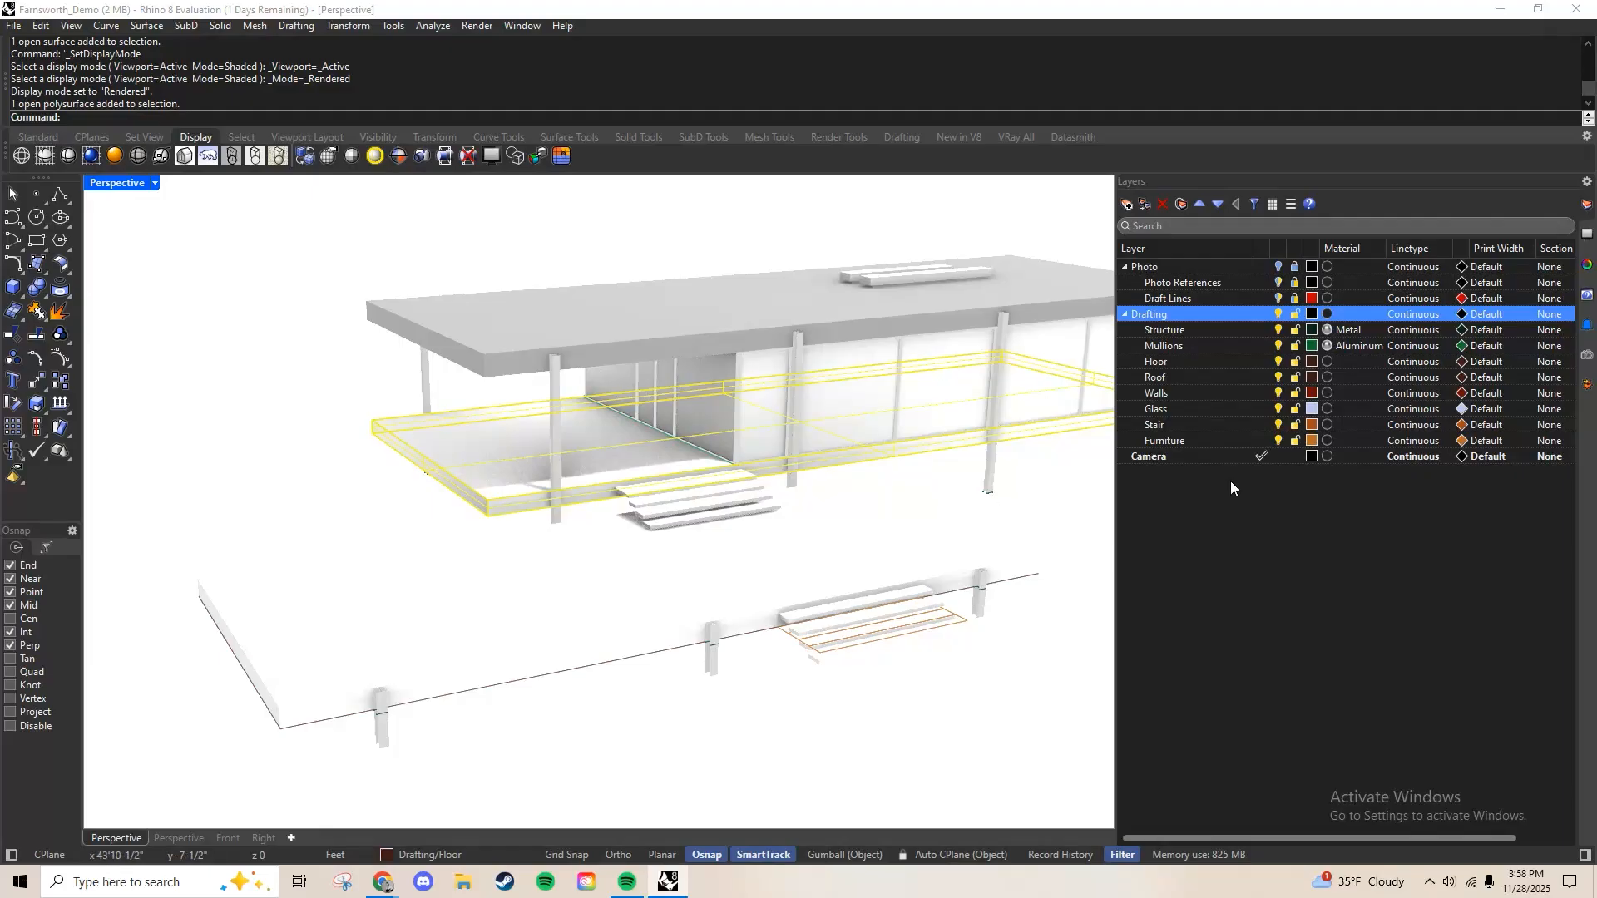
{"action": "left_click", "coordinate": [1345, 358]}
{"action": "left_click", "coordinate": [865, 367]}
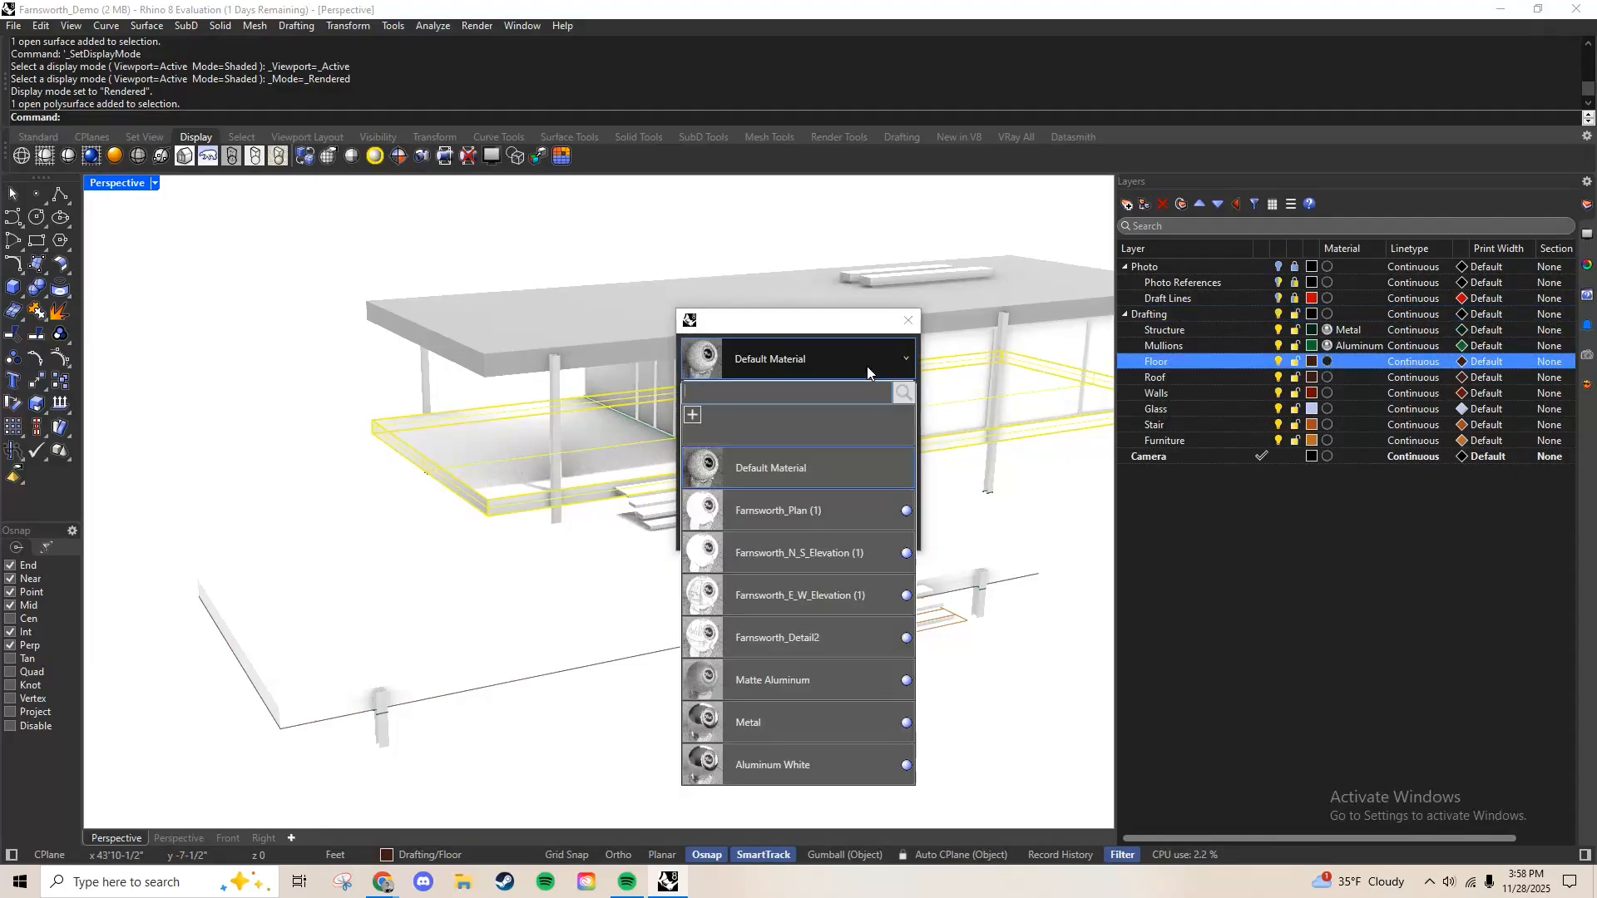
{"action": "left_click", "coordinate": [936, 501]}
{"action": "left_click", "coordinate": [828, 424]}
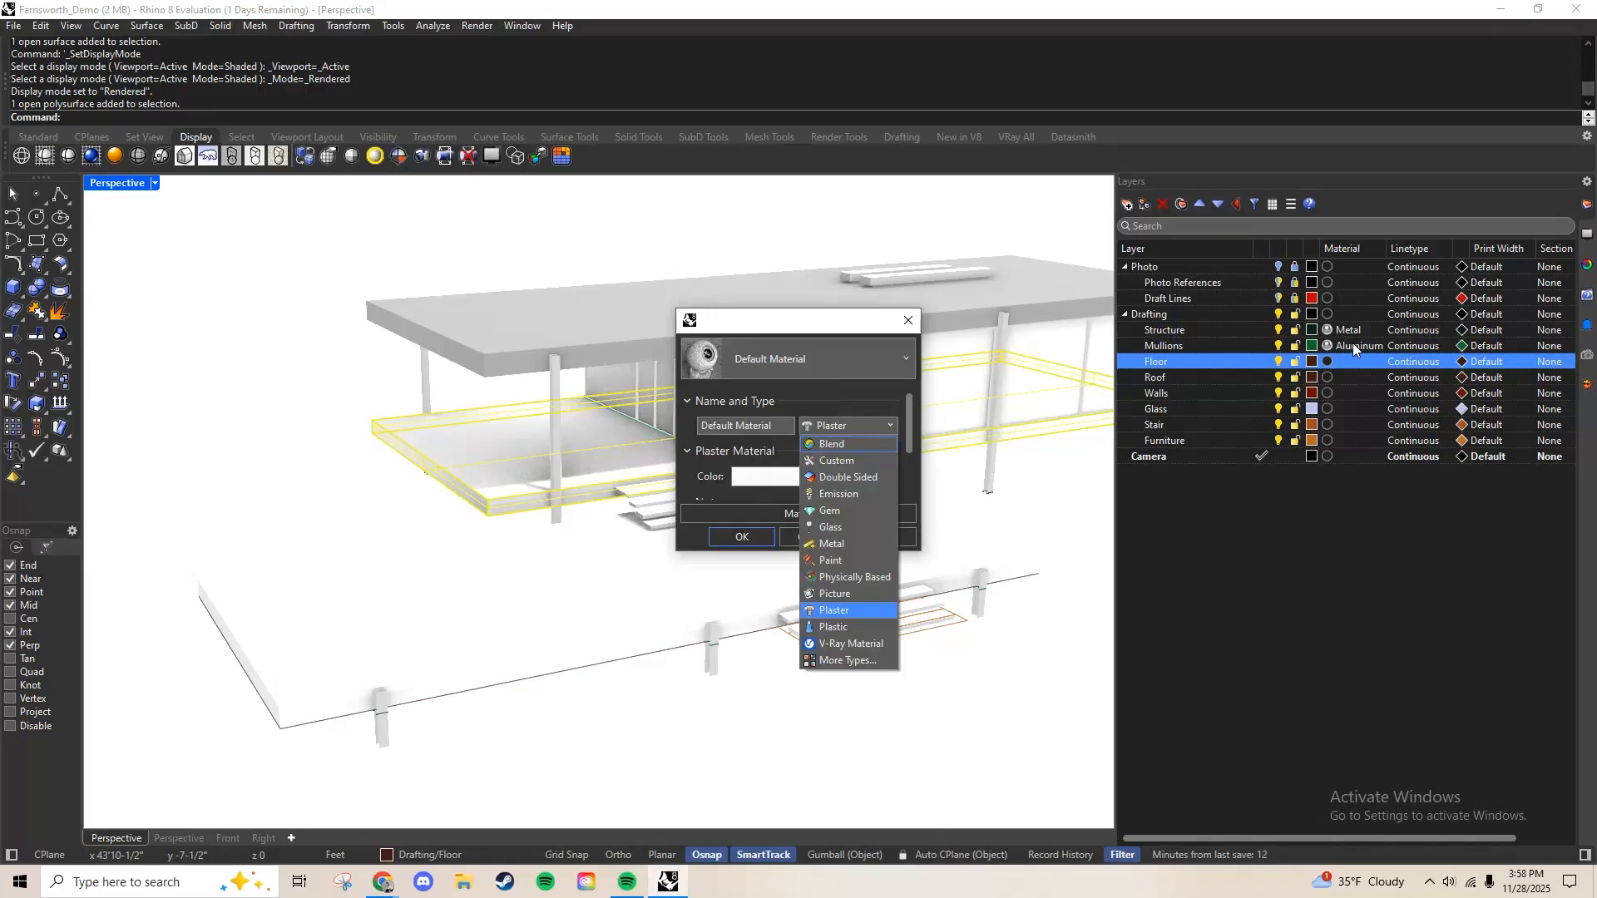
{"action": "left_click", "coordinate": [891, 426]}
{"action": "left_click", "coordinate": [892, 428]}
{"action": "left_click", "coordinate": [891, 429]}
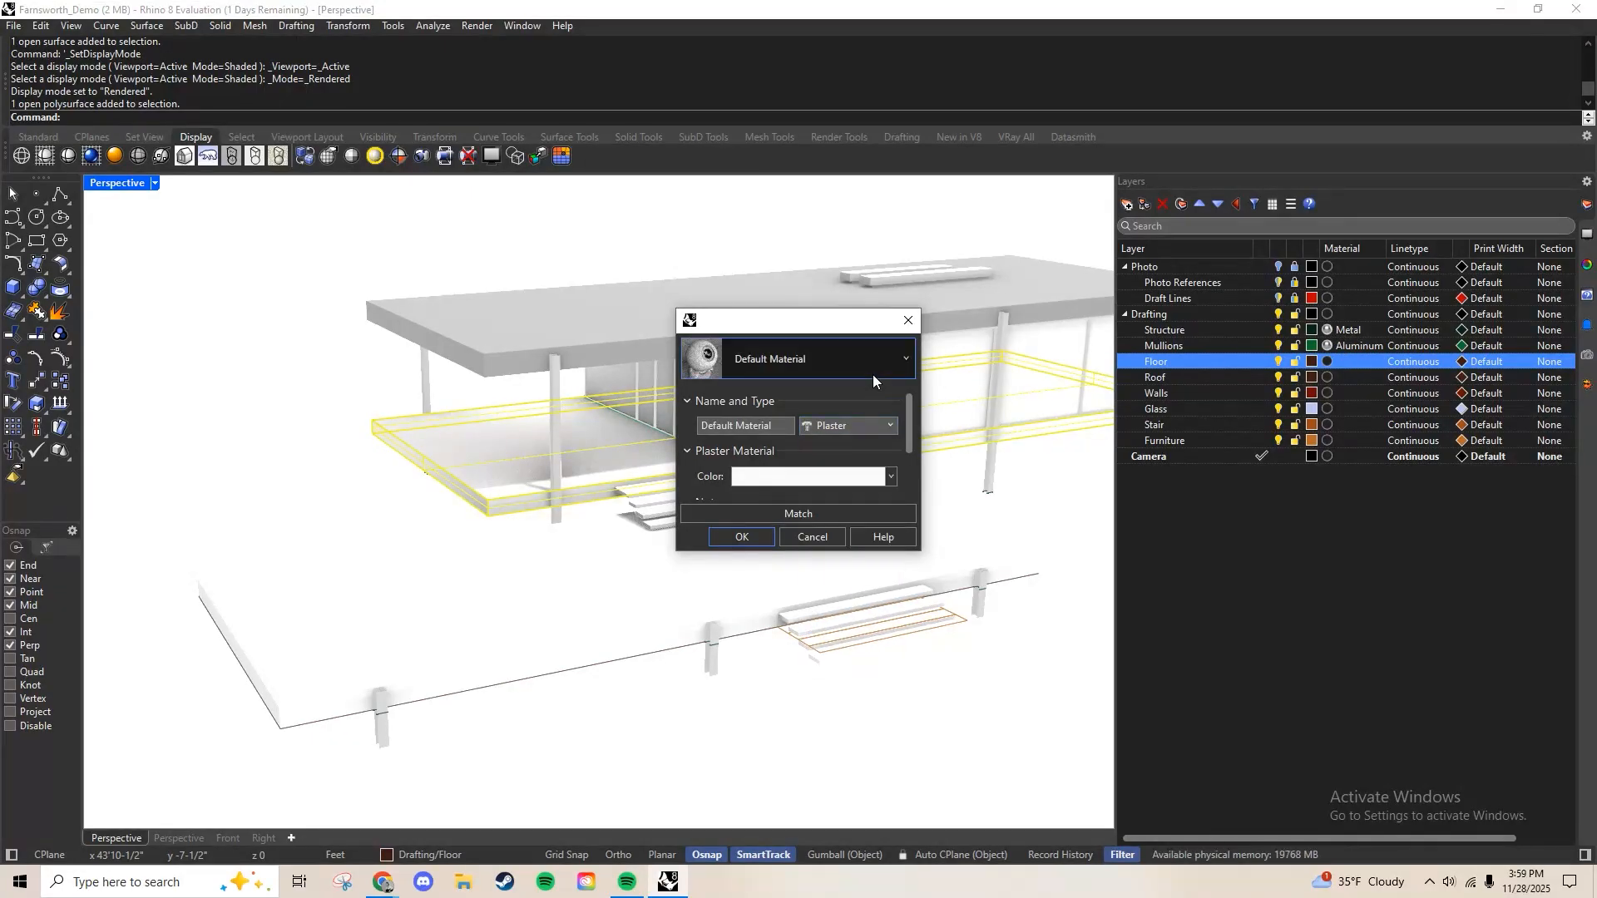
{"action": "left_click", "coordinate": [824, 361]}
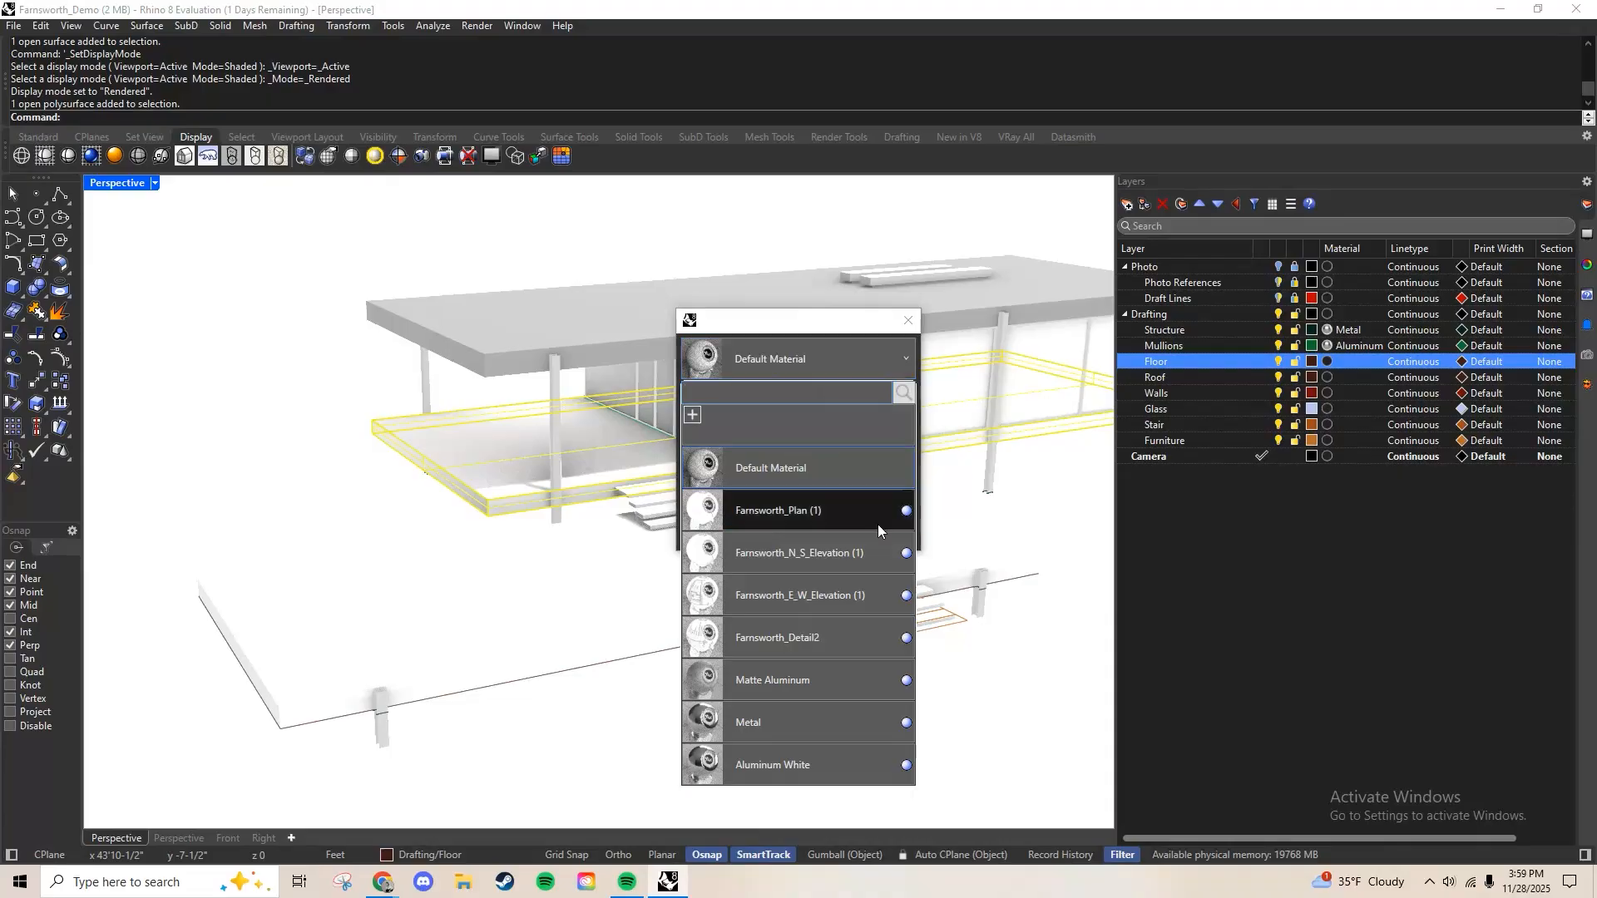
{"action": "left_click", "coordinate": [786, 763]}
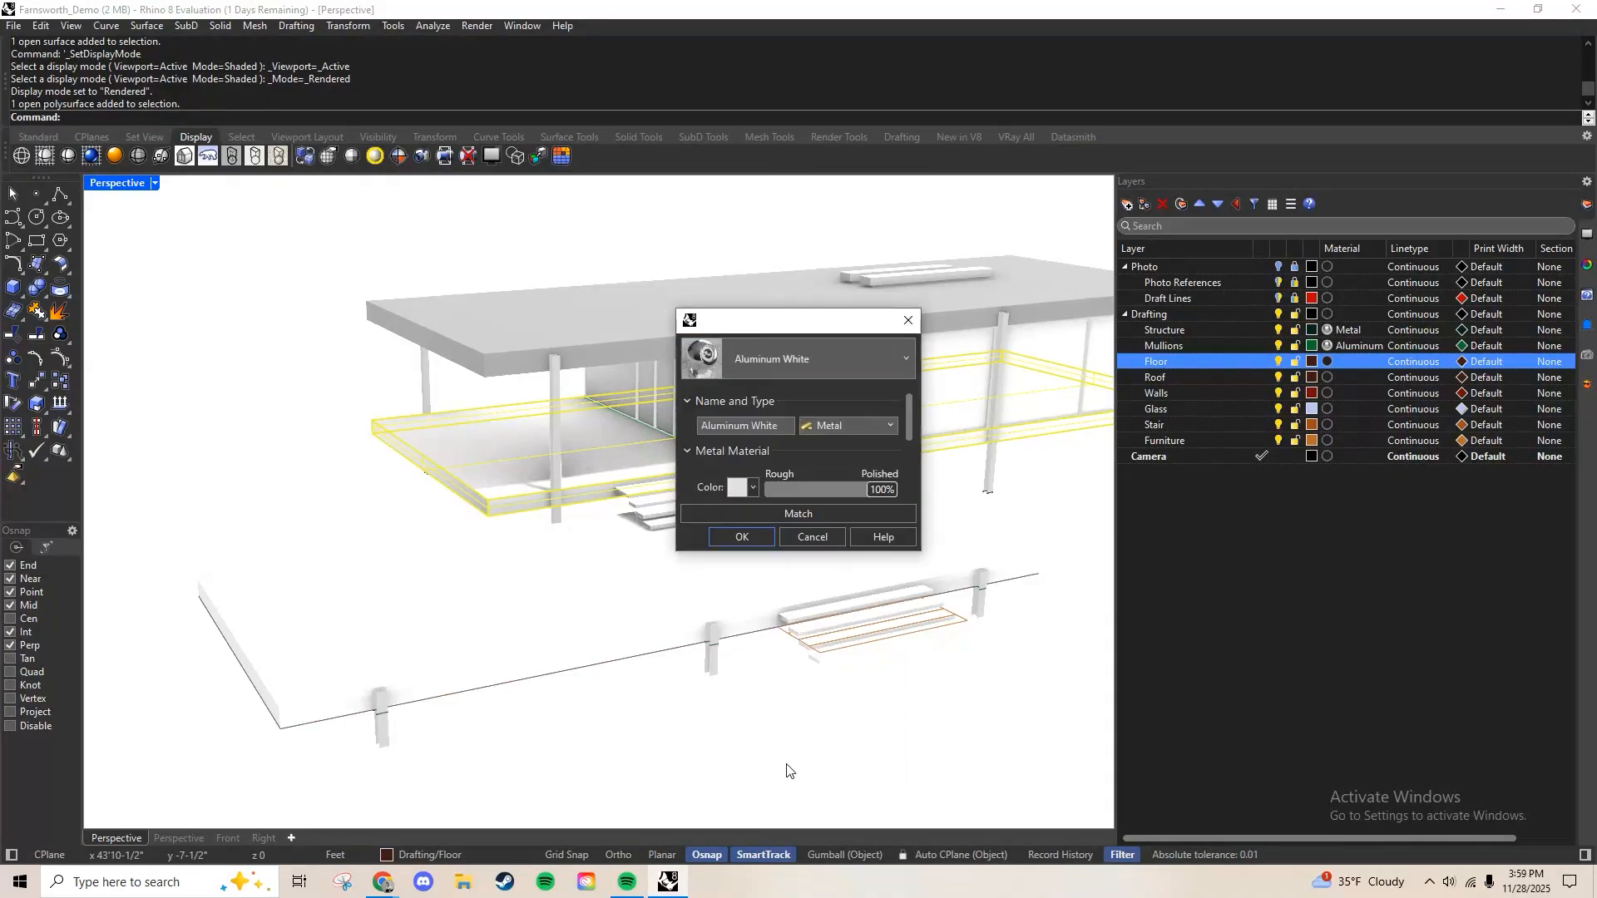
{"action": "left_click", "coordinate": [740, 537]}
Select the main floor slab's separate top surface and give it a new Custom object material instead of the layer material
{"action": "right_click_drag", "start_coordinate": [632, 449], "coordinate": [707, 605]}
{"action": "left_click", "coordinate": [706, 604]}
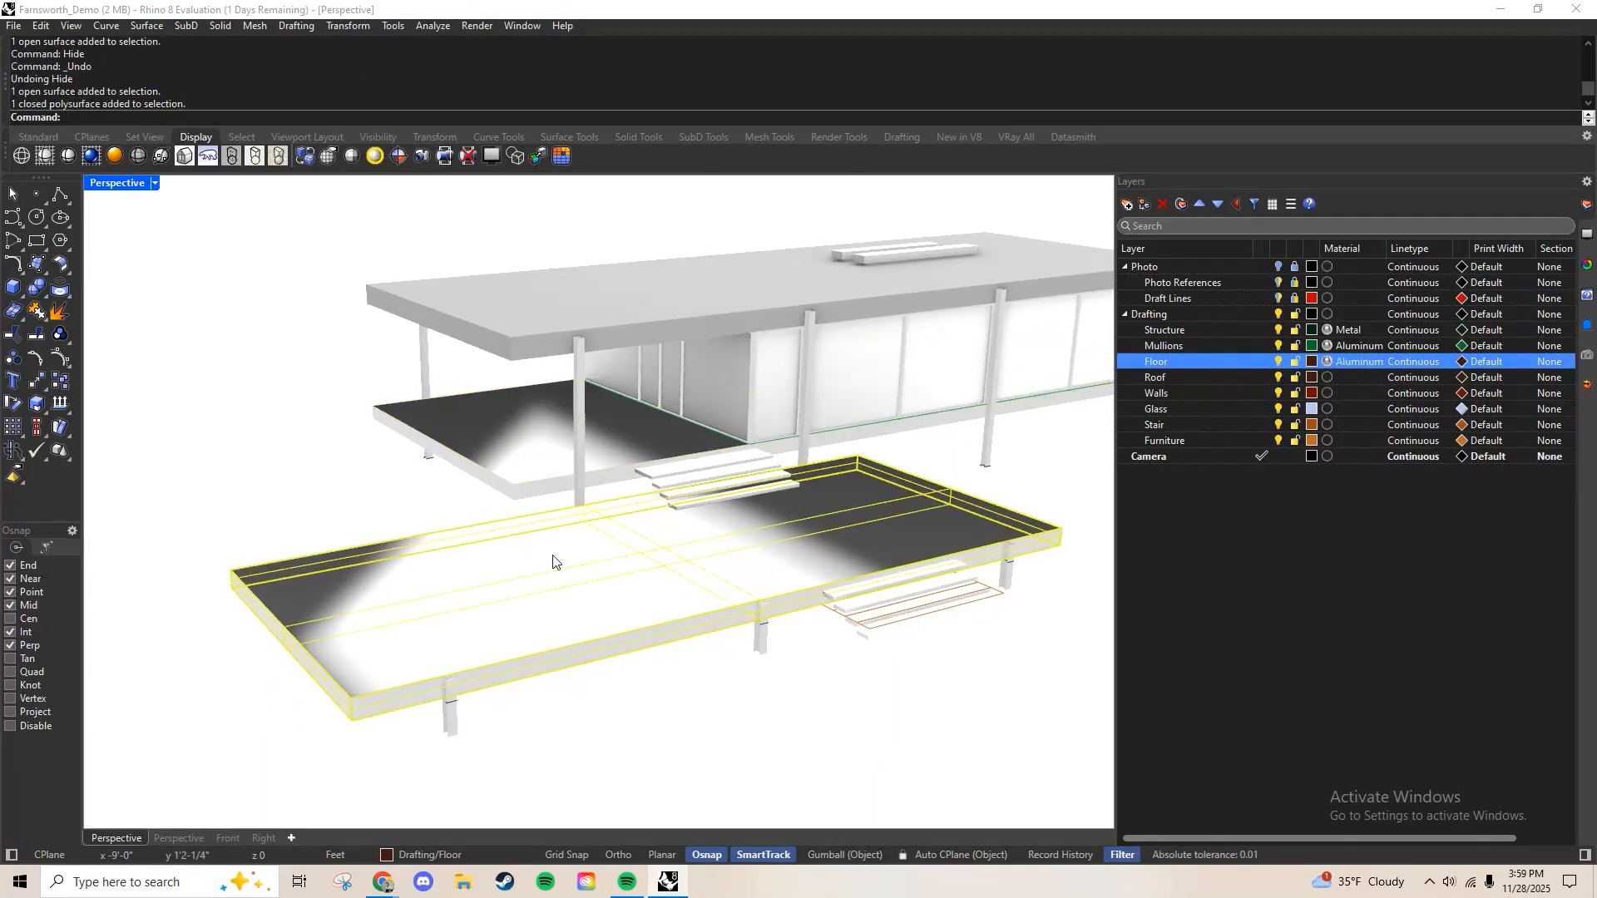
{"action": "left_click", "coordinate": [532, 429]}
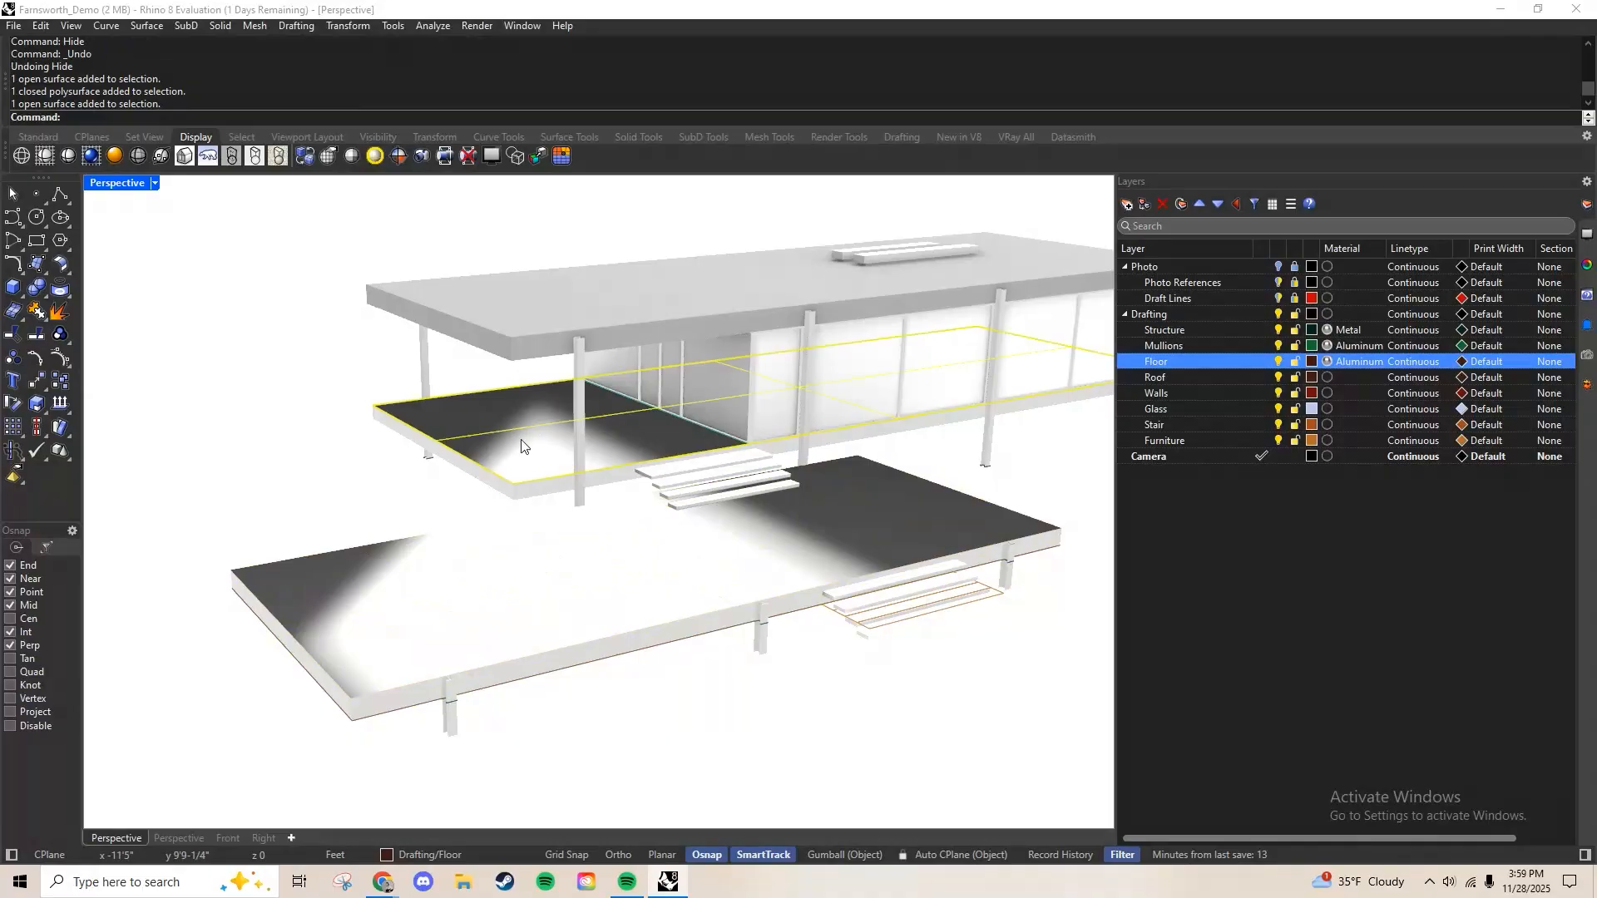
{"action": "right_click_drag", "start_coordinate": [526, 446], "coordinate": [477, 445]}
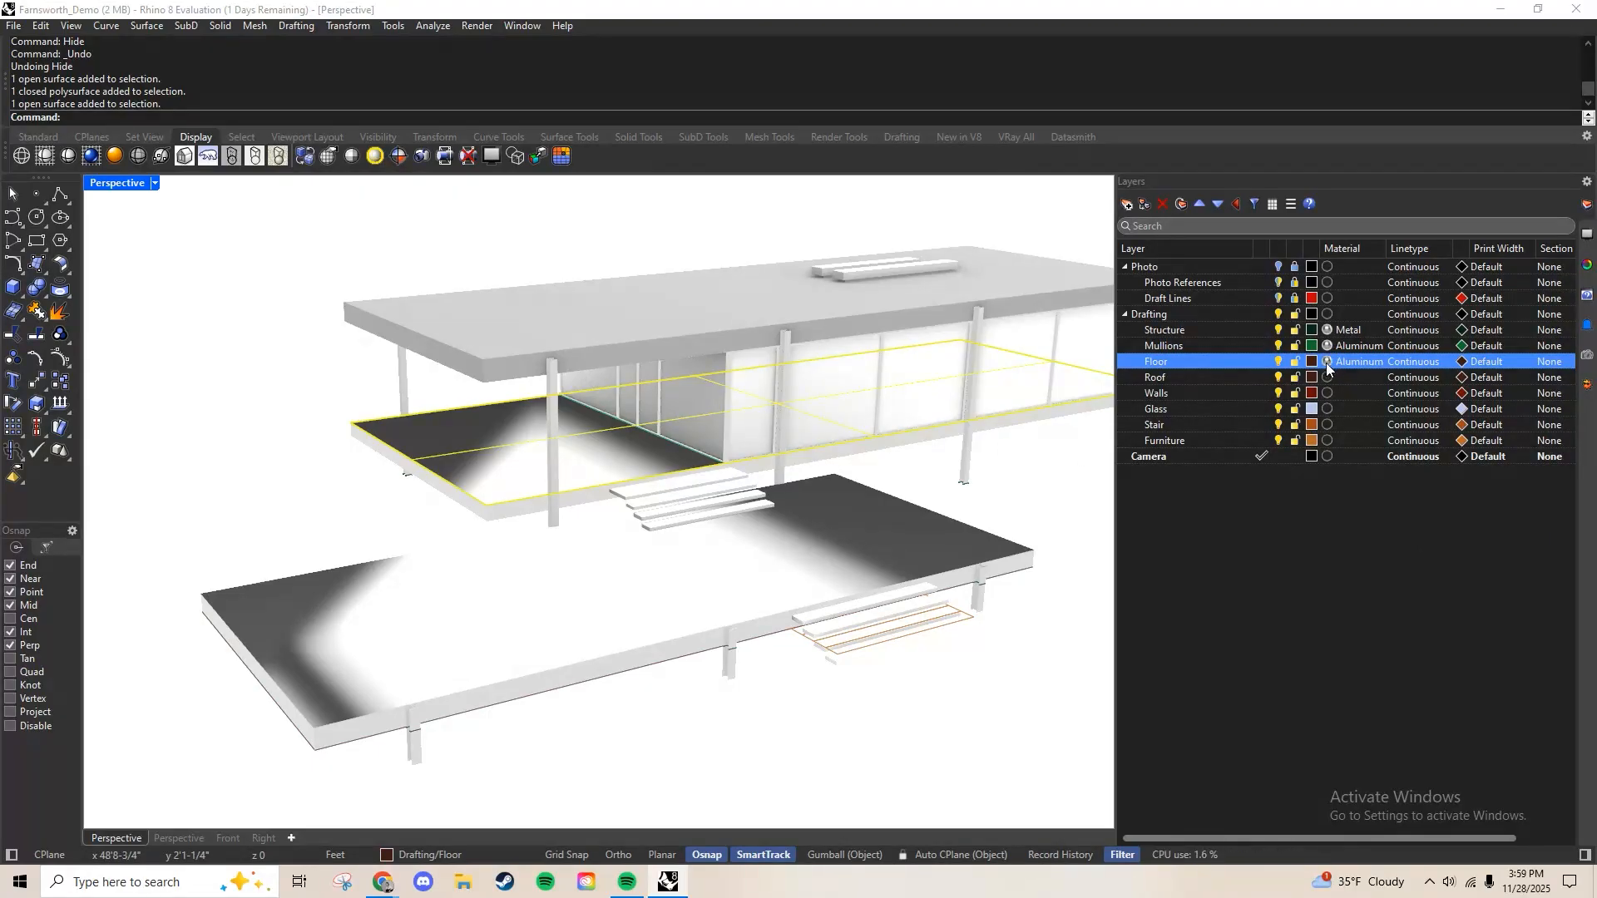
{"action": "left_click", "coordinate": [1588, 266]}
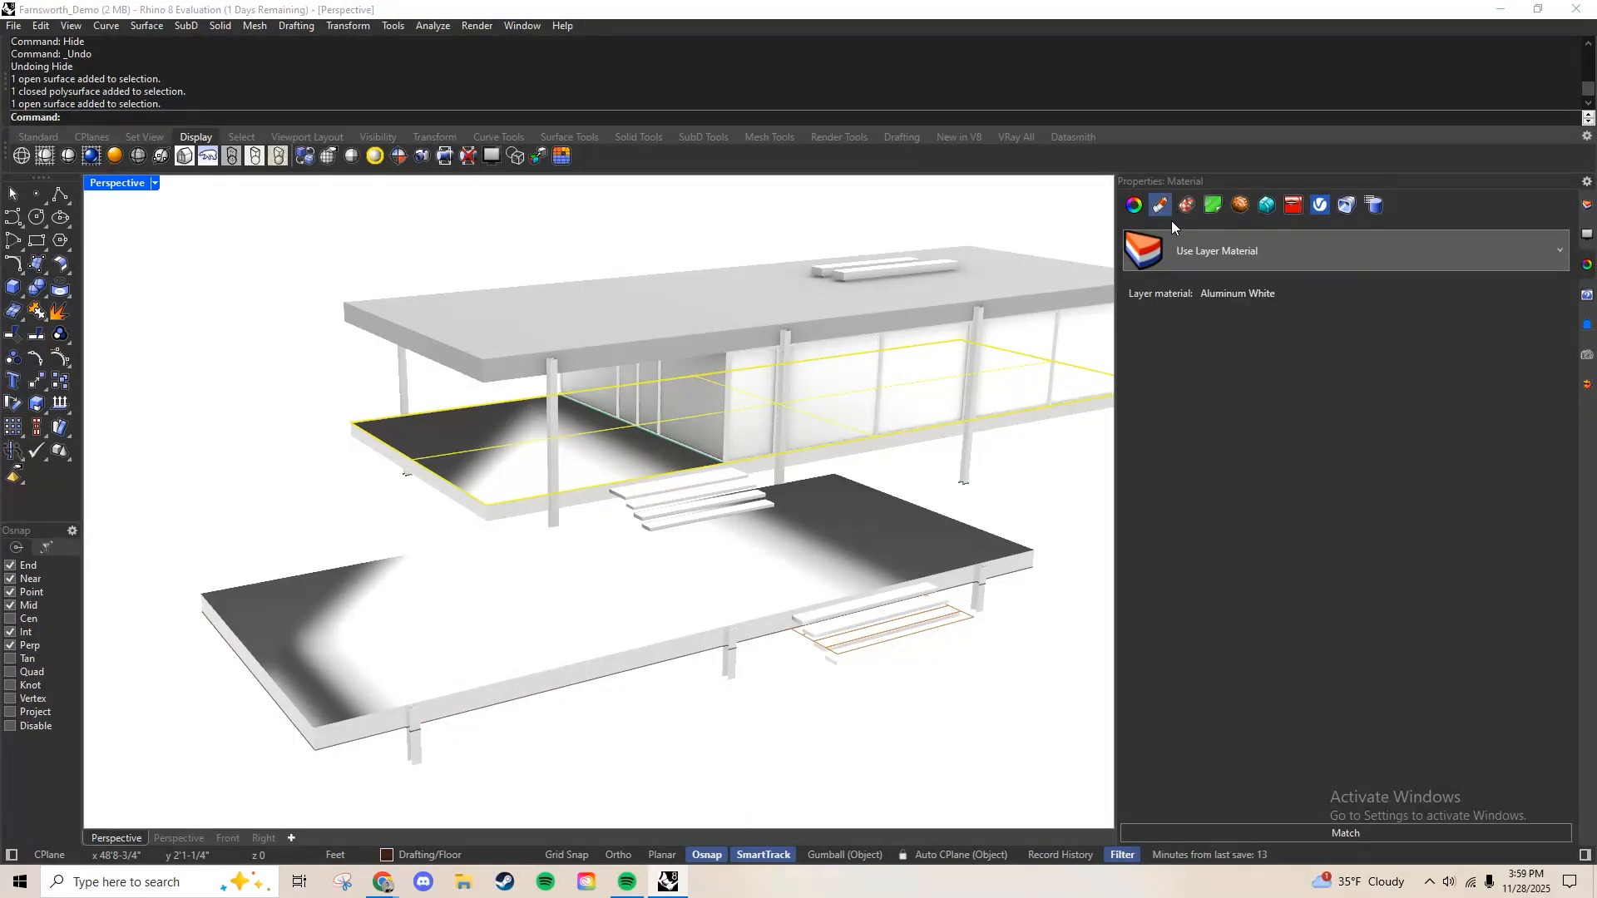
{"action": "left_click", "coordinate": [1351, 259]}
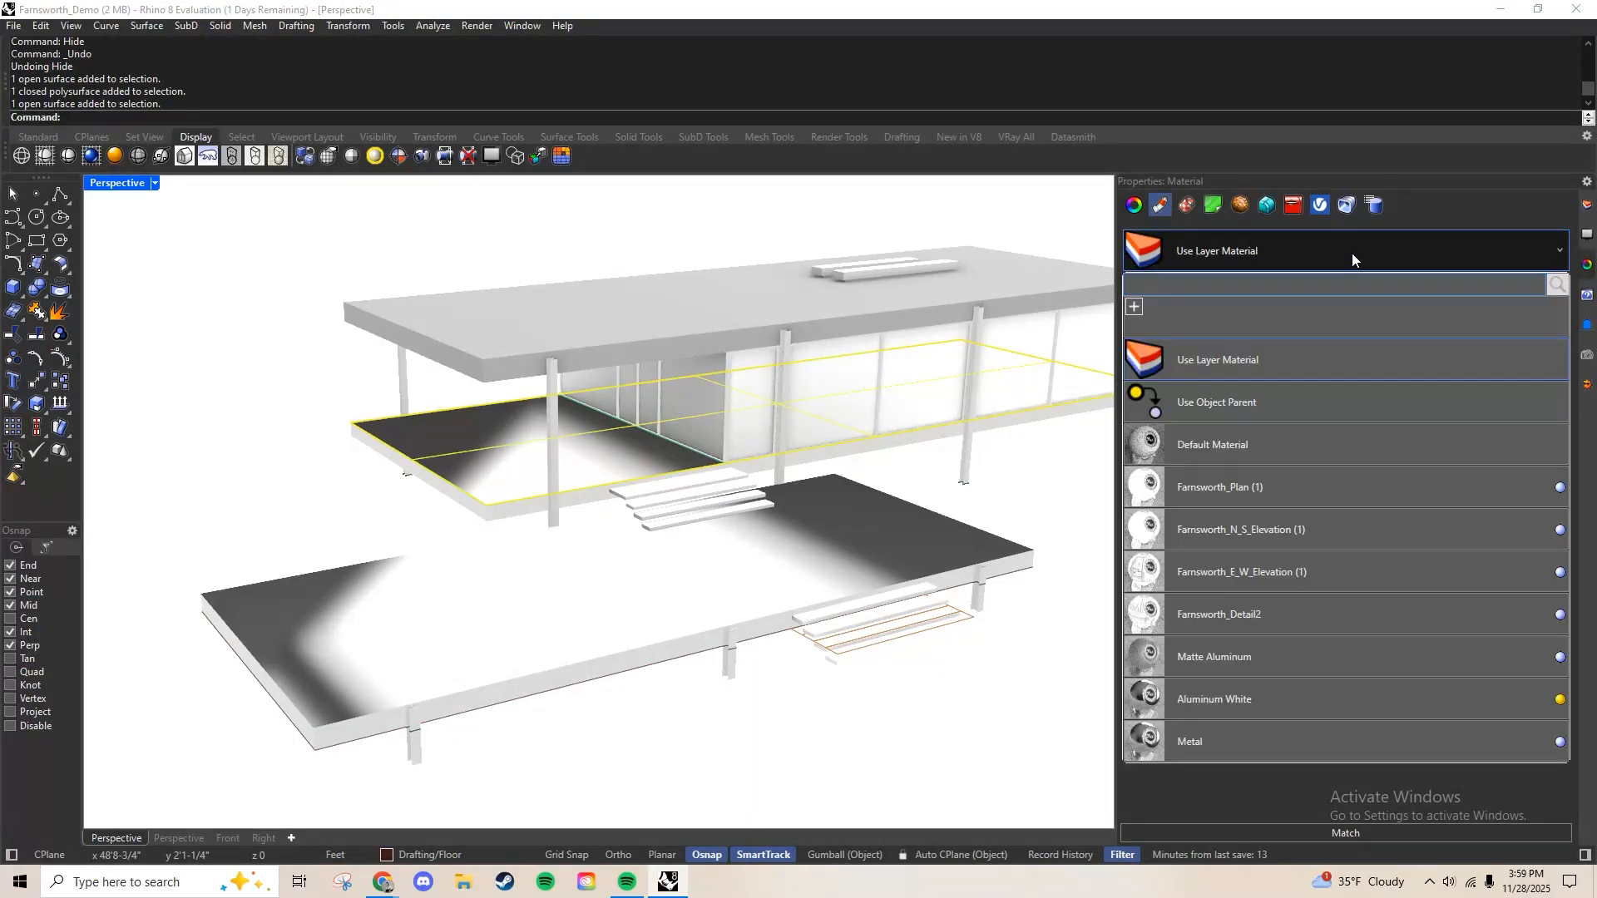
{"action": "left_click", "coordinate": [1150, 324]}
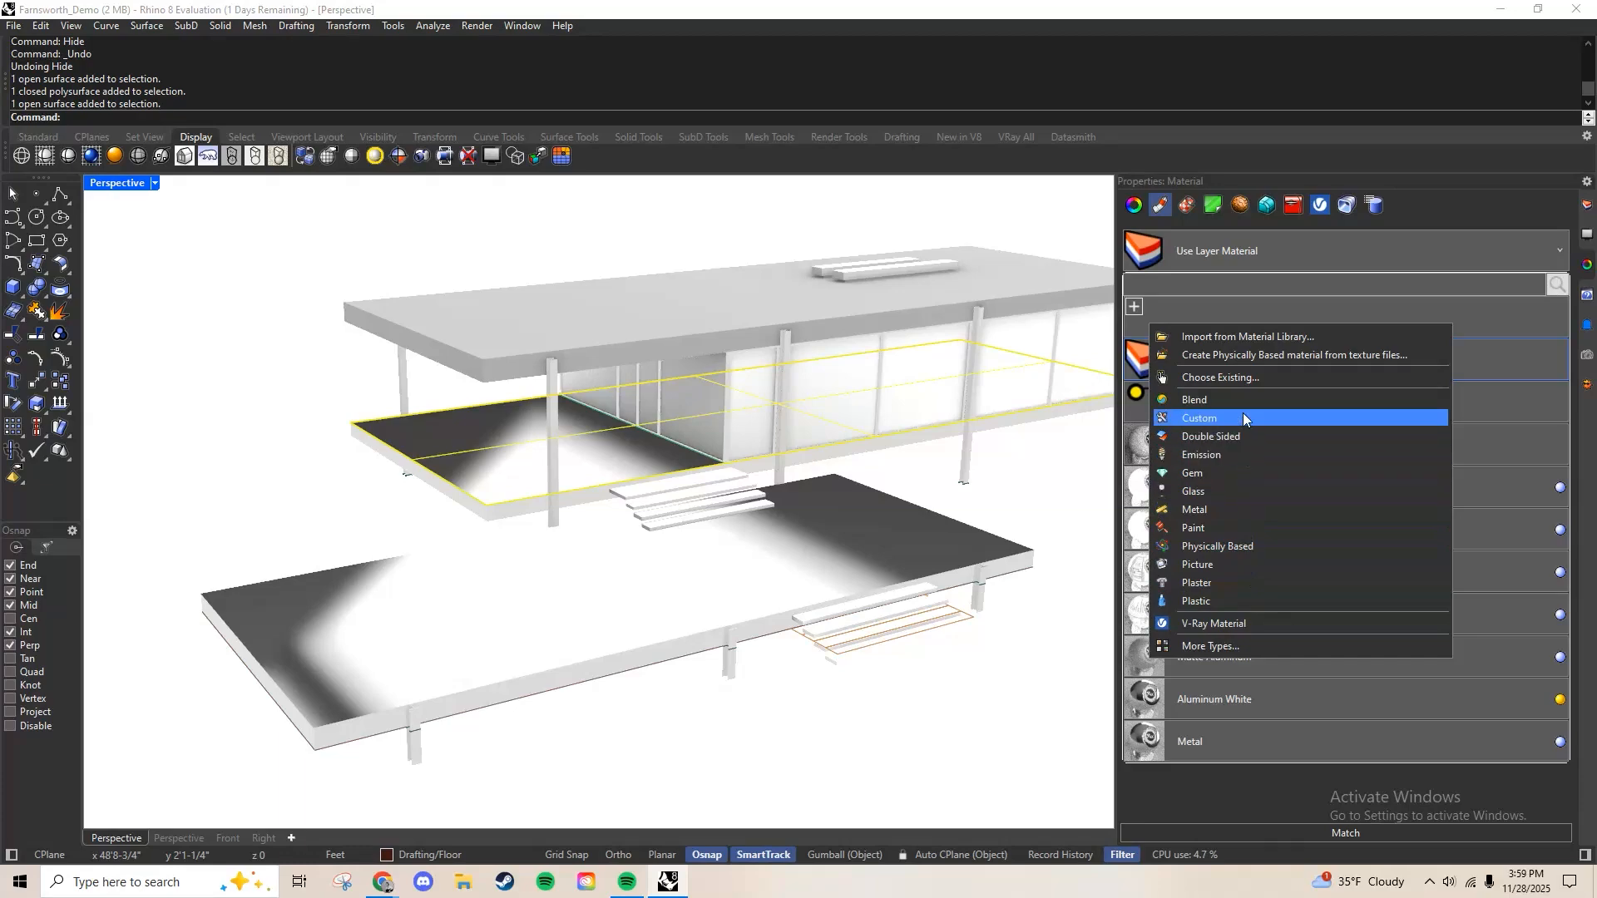
{"action": "left_click", "coordinate": [1215, 649]}
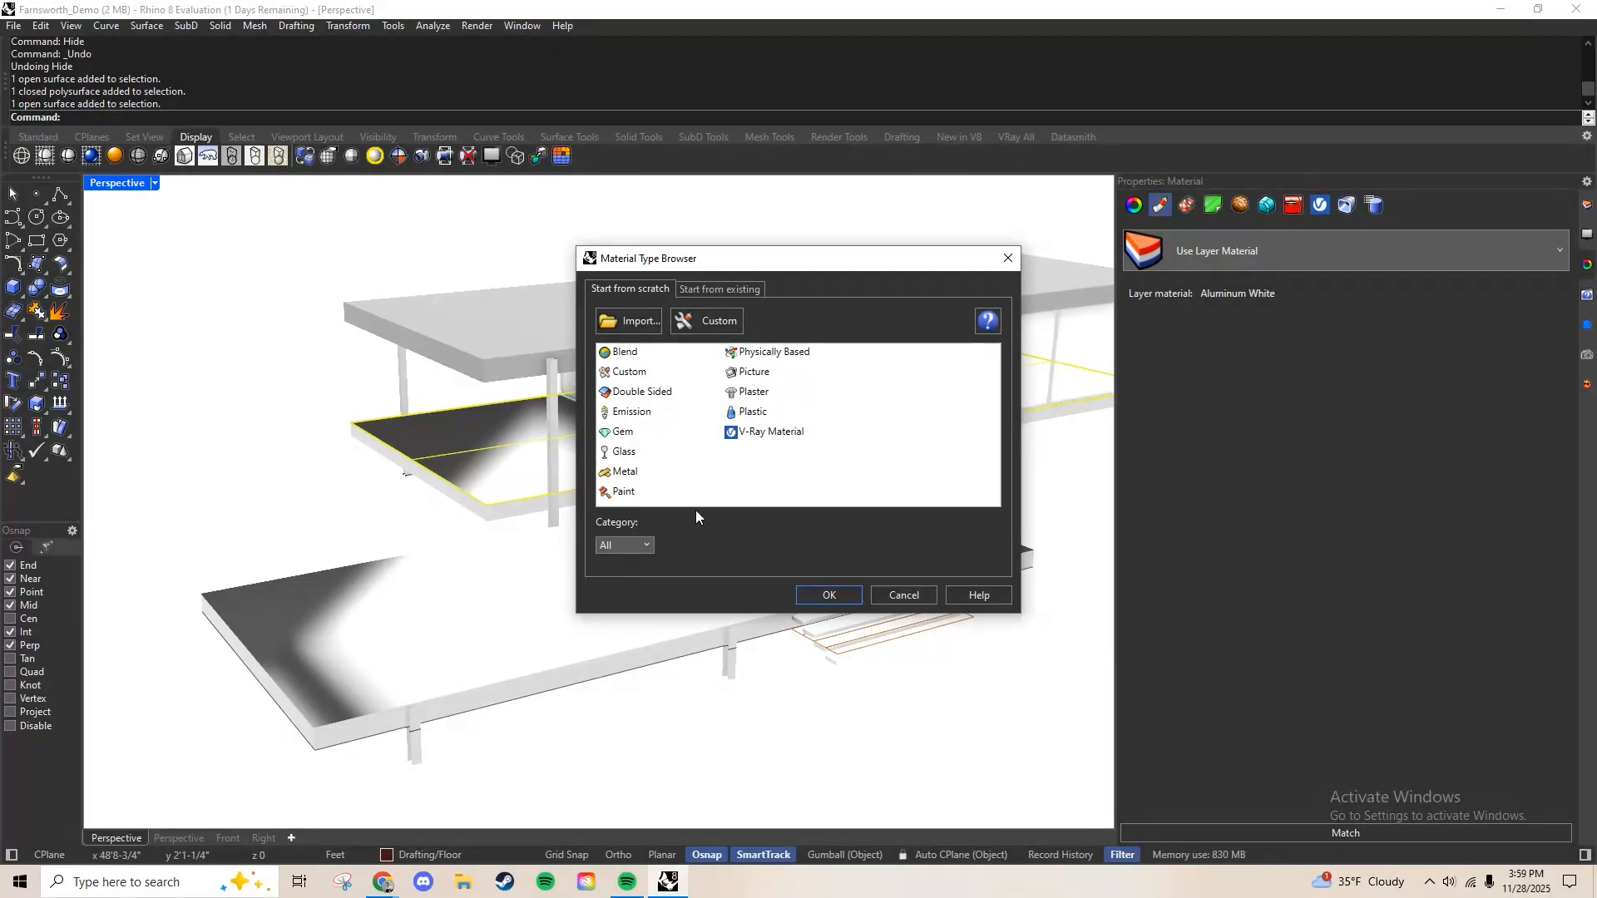
{"action": "left_click", "coordinate": [740, 289]}
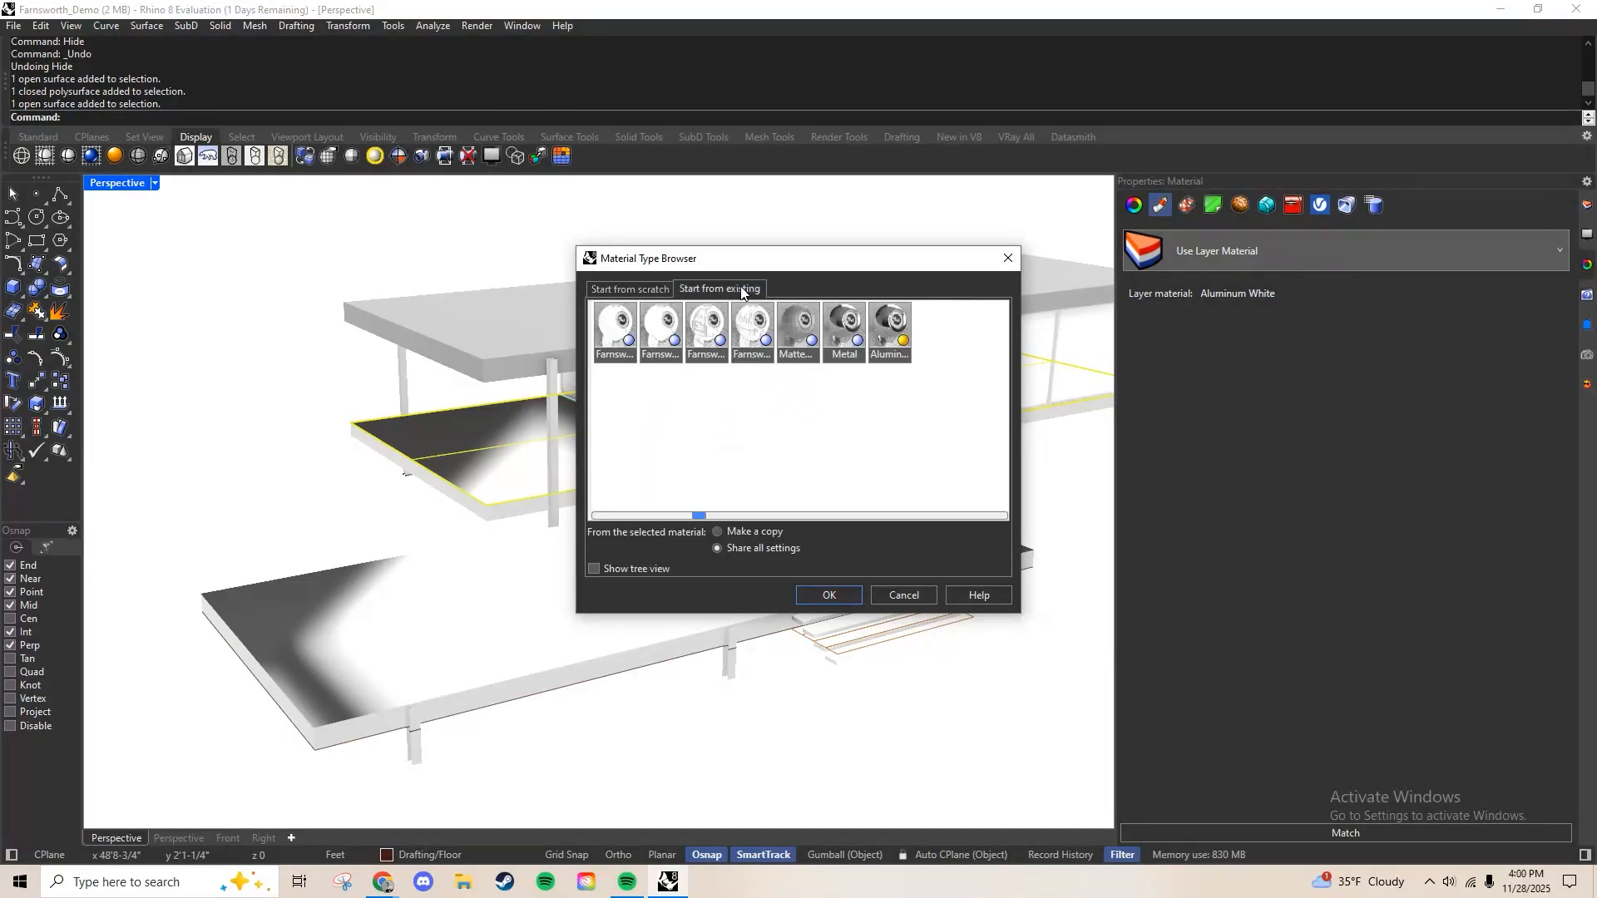
{"action": "left_click", "coordinate": [655, 287]}
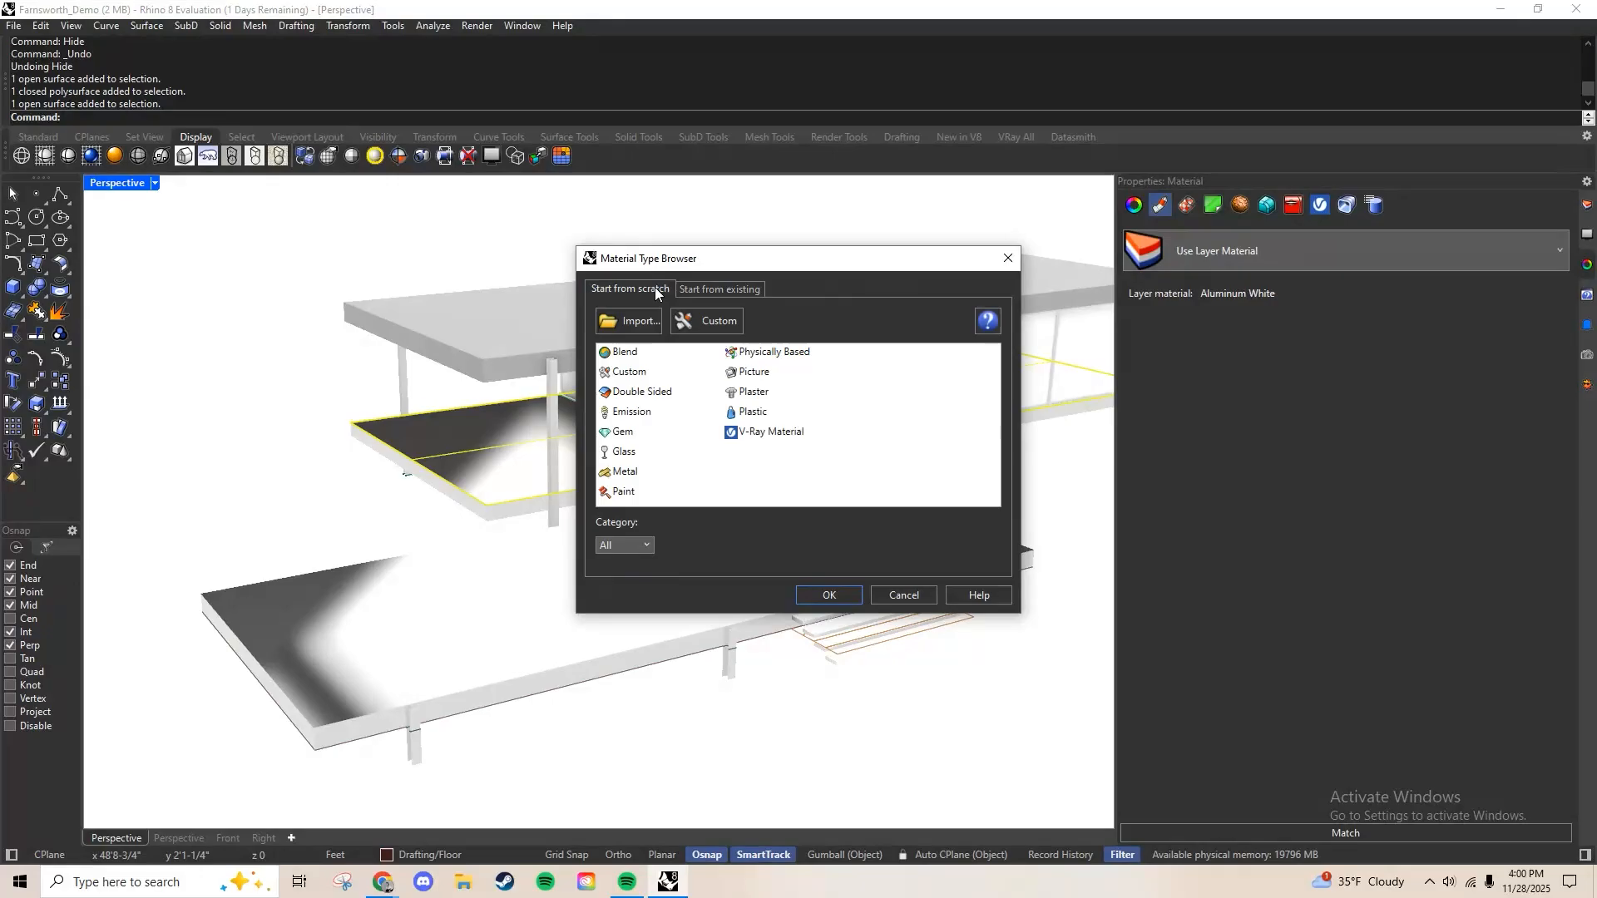
{"action": "left_click", "coordinate": [707, 323]}
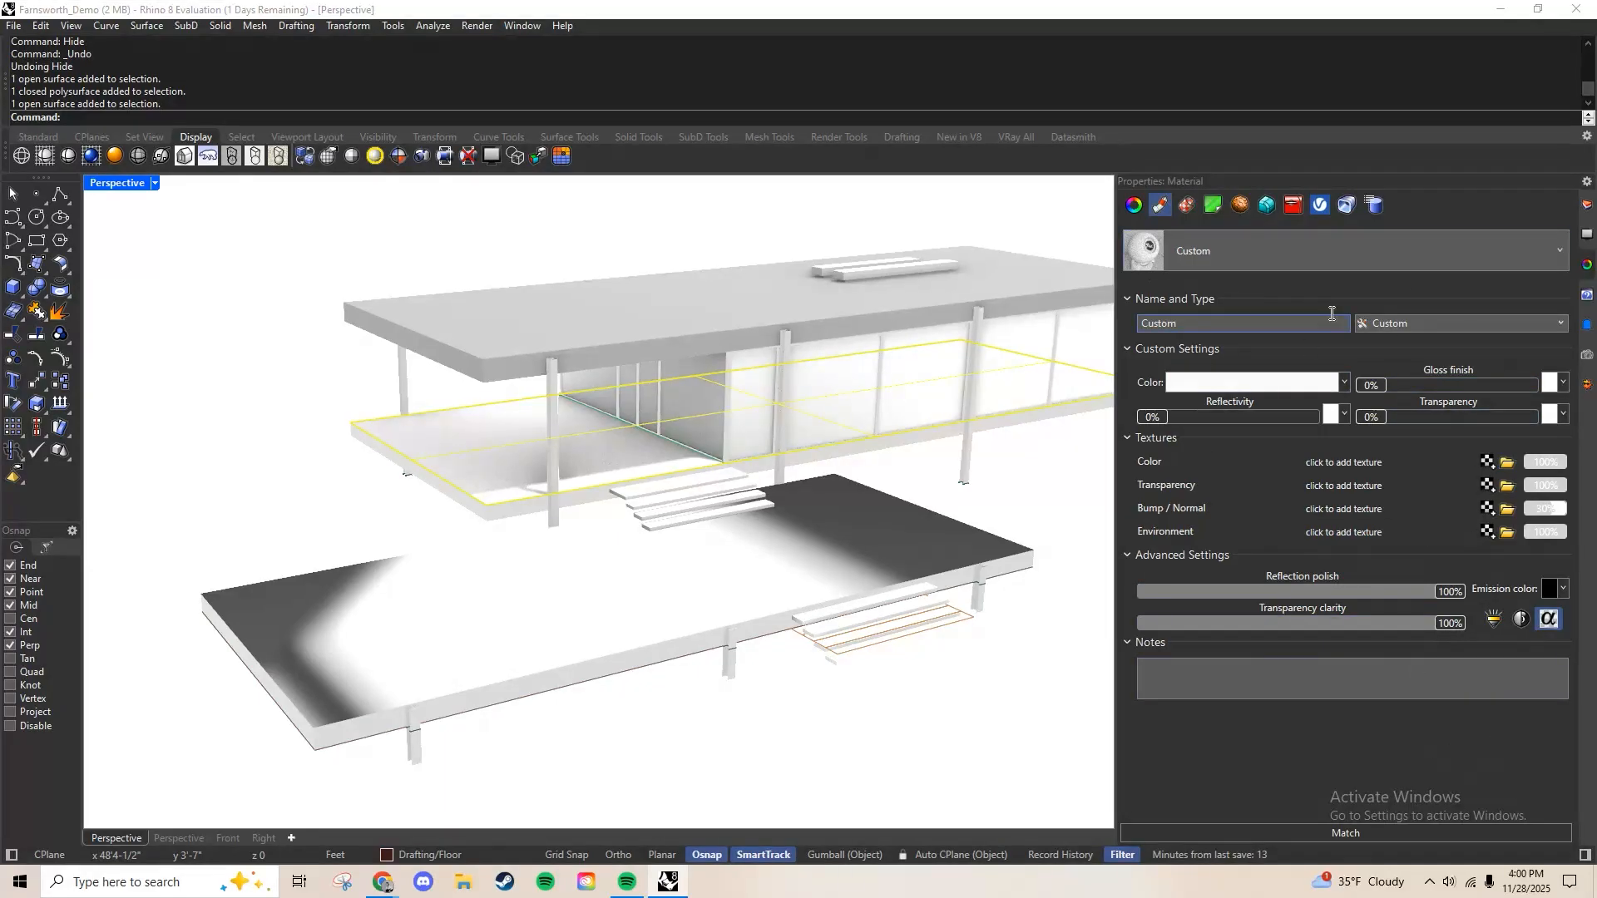
Start importing a material from the material library for the top floor surface and browse the Wood folder
{"action": "left_click", "coordinate": [1480, 242]}
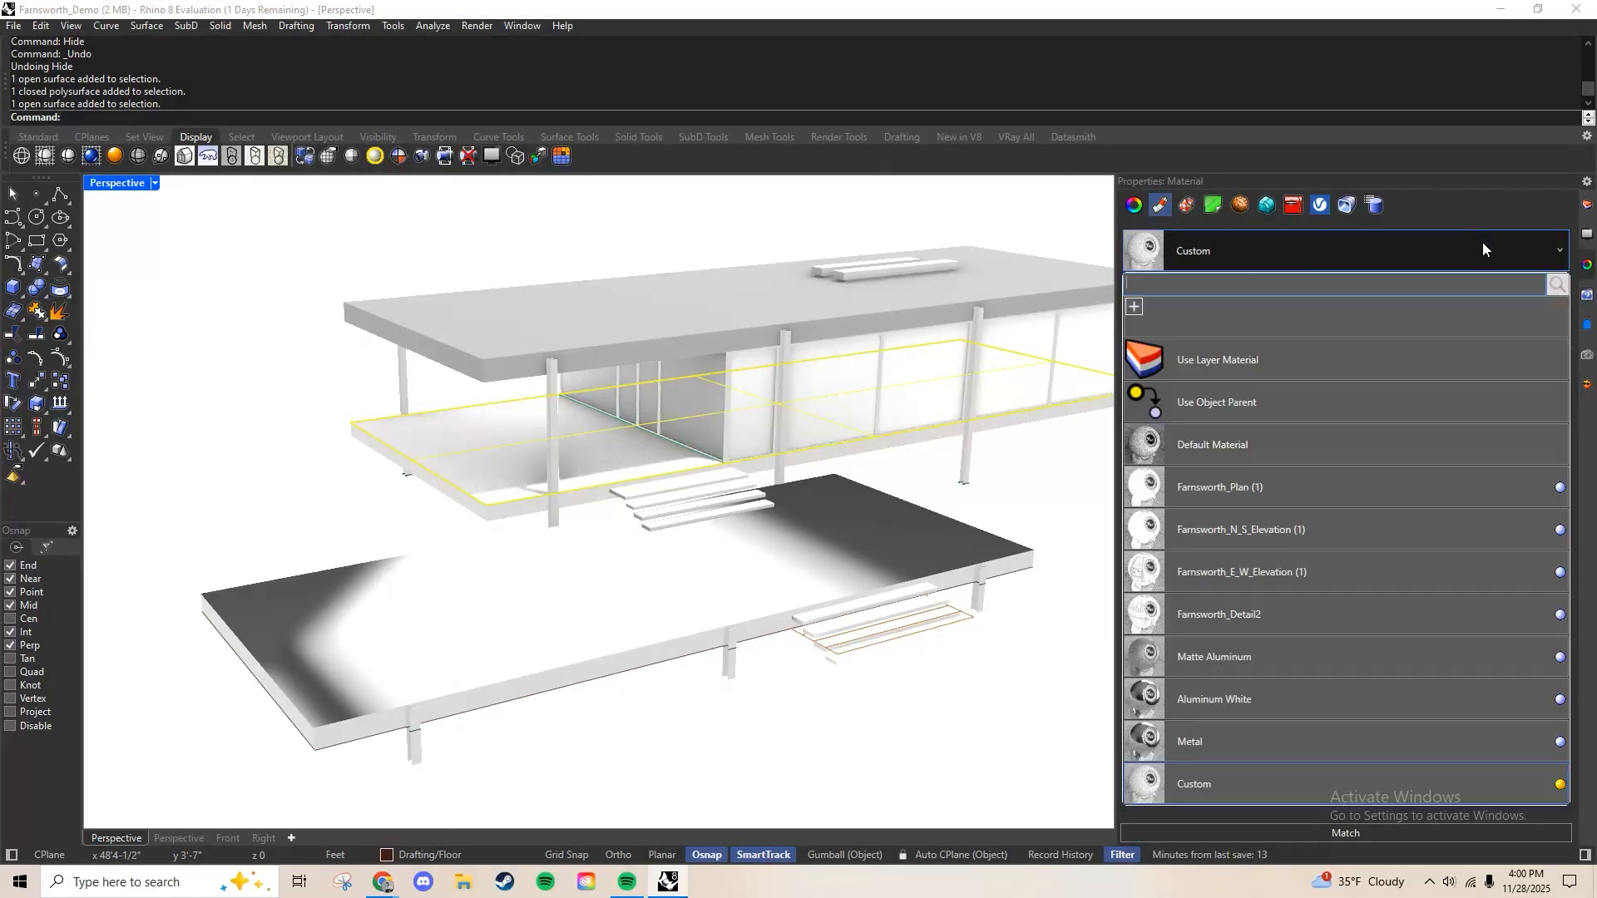
{"action": "right_click", "coordinate": [1251, 336]}
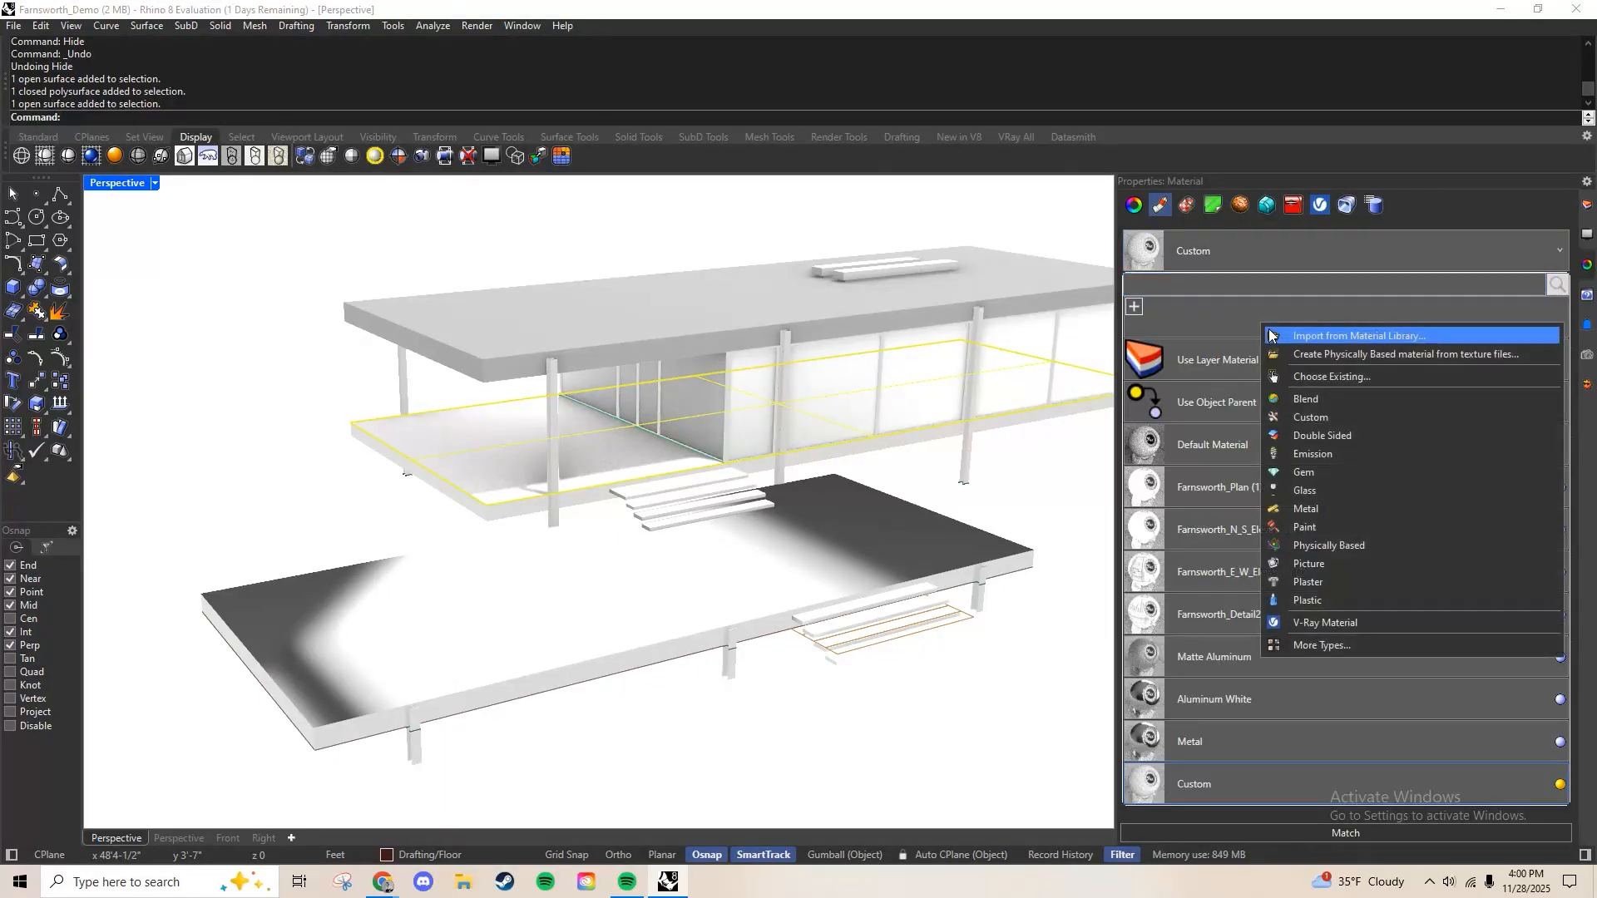
{"action": "left_click", "coordinate": [1381, 336]}
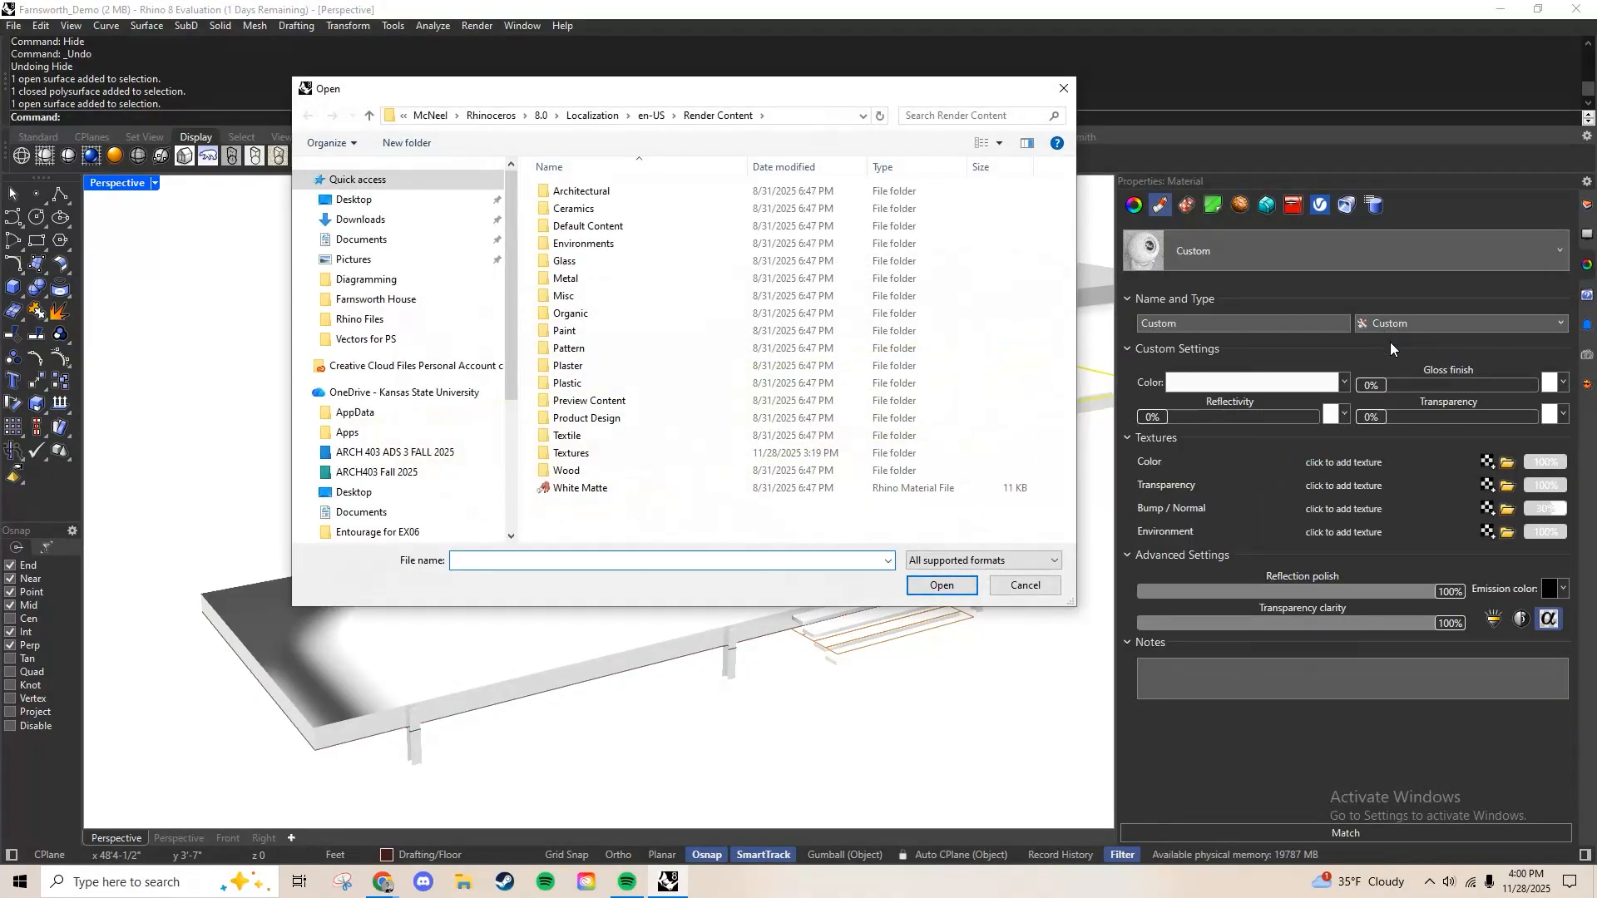
{"action": "left_click_drag", "start_coordinate": [770, 89], "coordinate": [644, 98]}
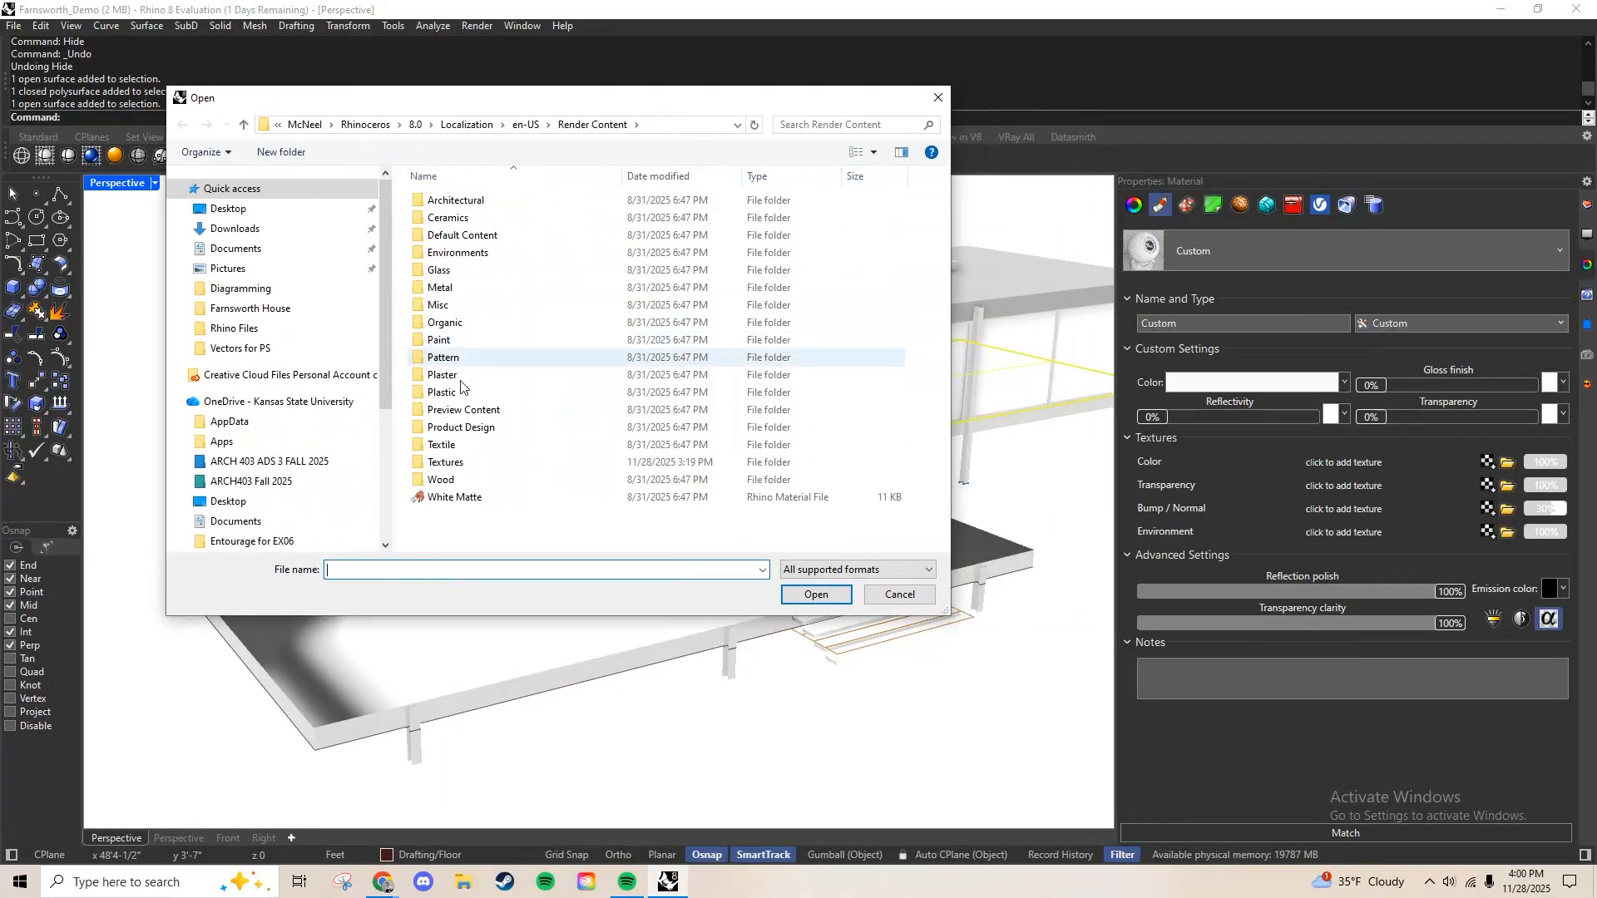
{"action": "double_click", "coordinate": [441, 480]}
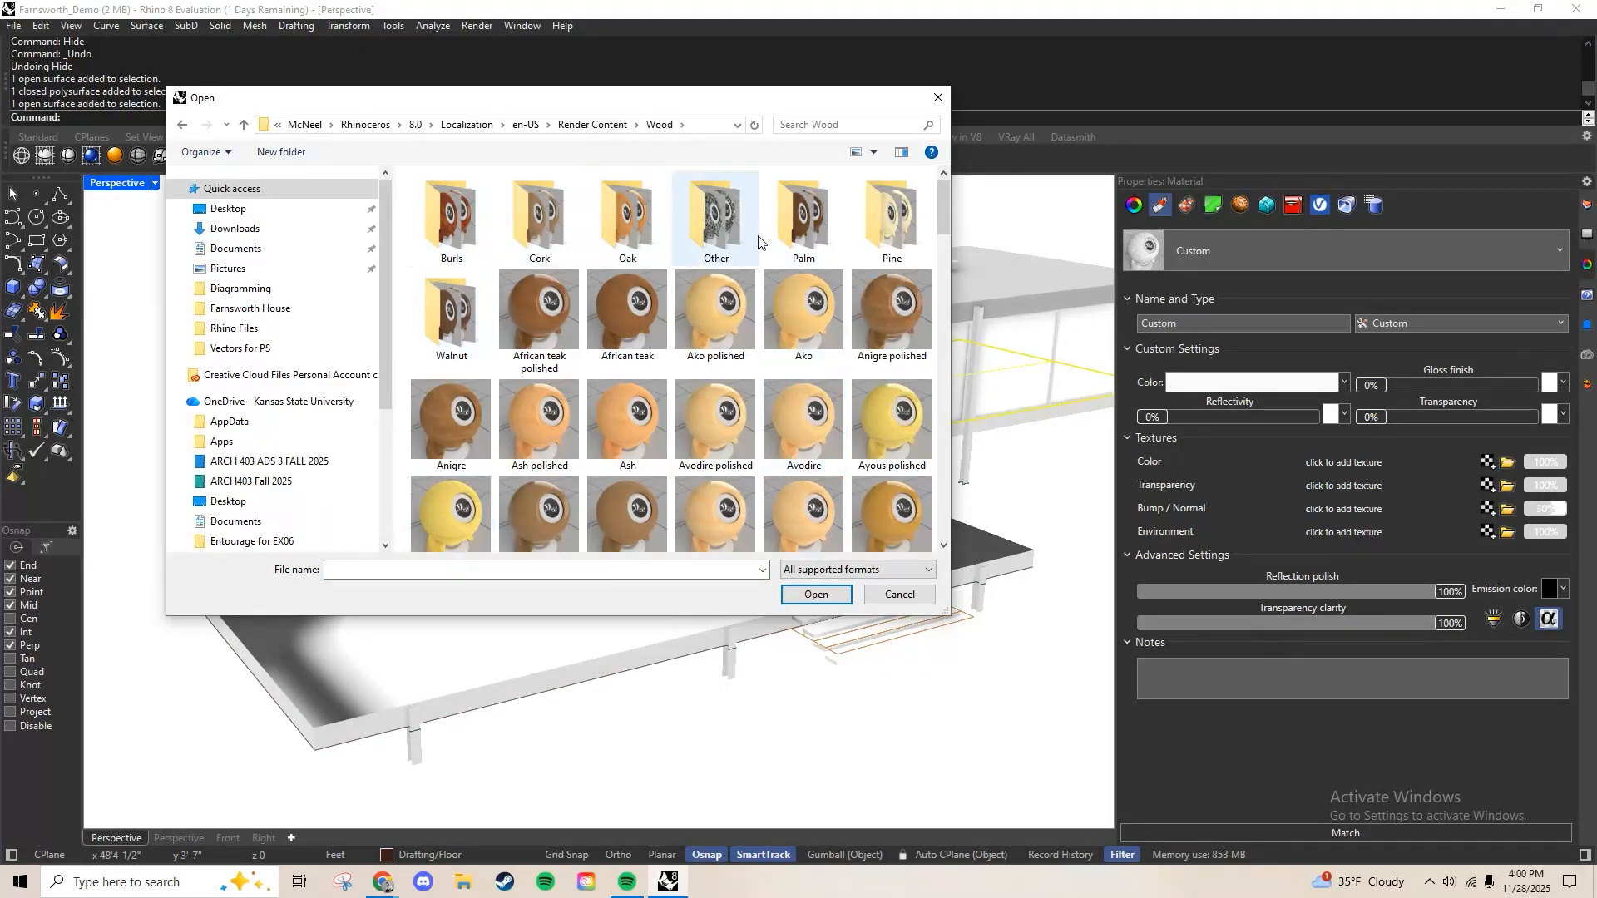
{"action": "left_click_drag", "start_coordinate": [942, 218], "coordinate": [939, 290]}
{"action": "scroll", "coordinate": [599, 349], "scroll_direction": "up", "scroll_amount": 5}
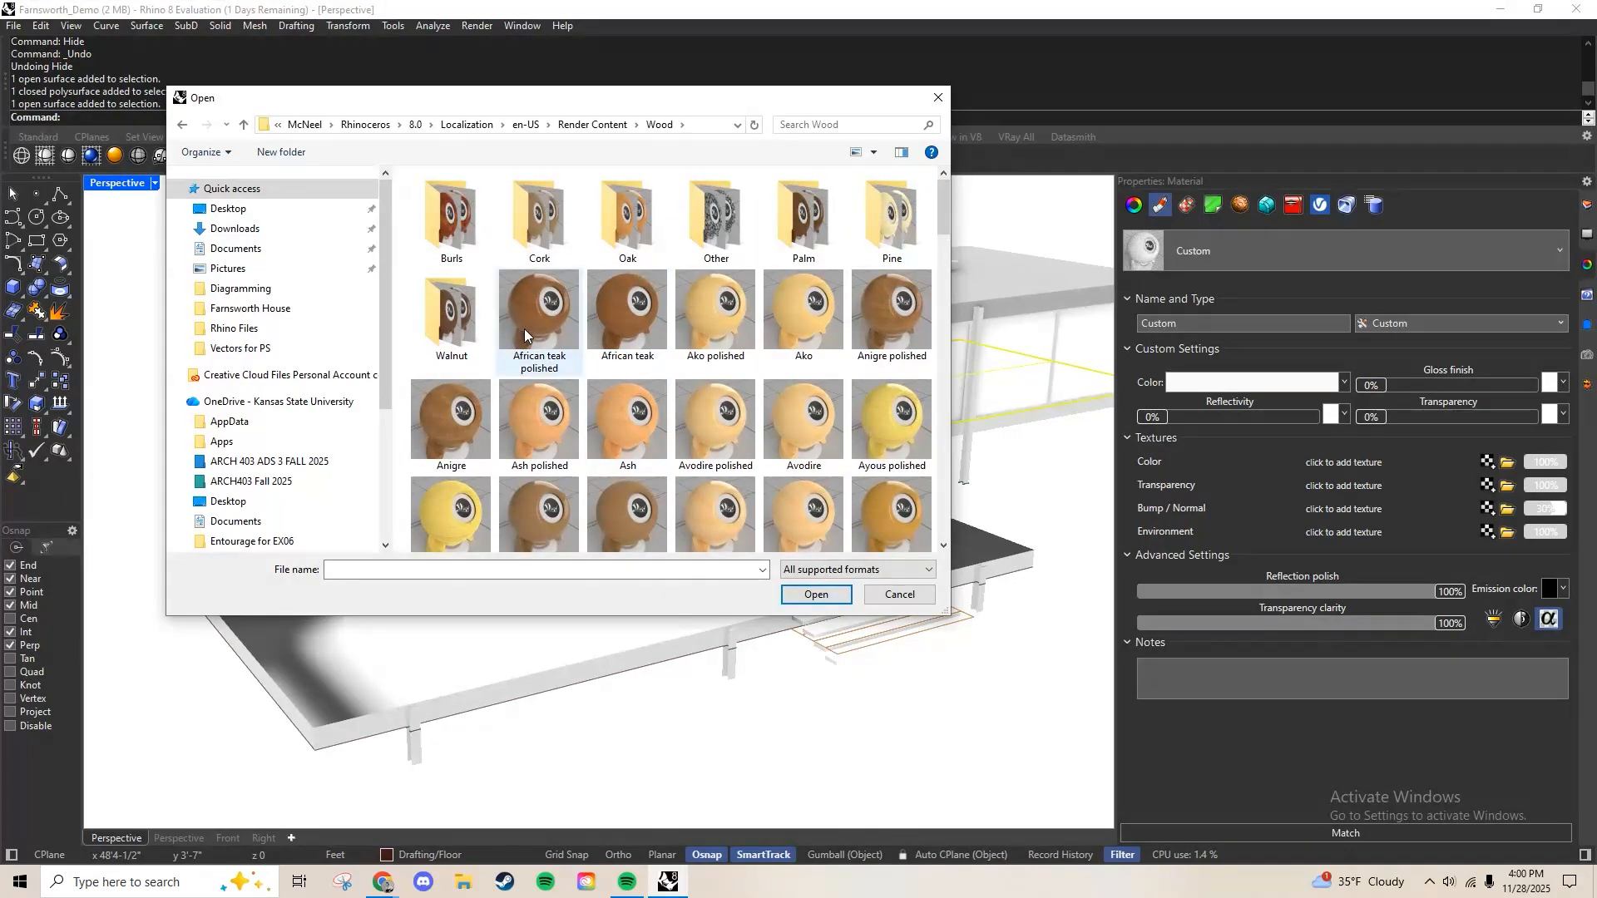
Show the Walnut folder's materials as large icons and import Walnut brown polished for the top floor surface
{"action": "double_click", "coordinate": [463, 324]}
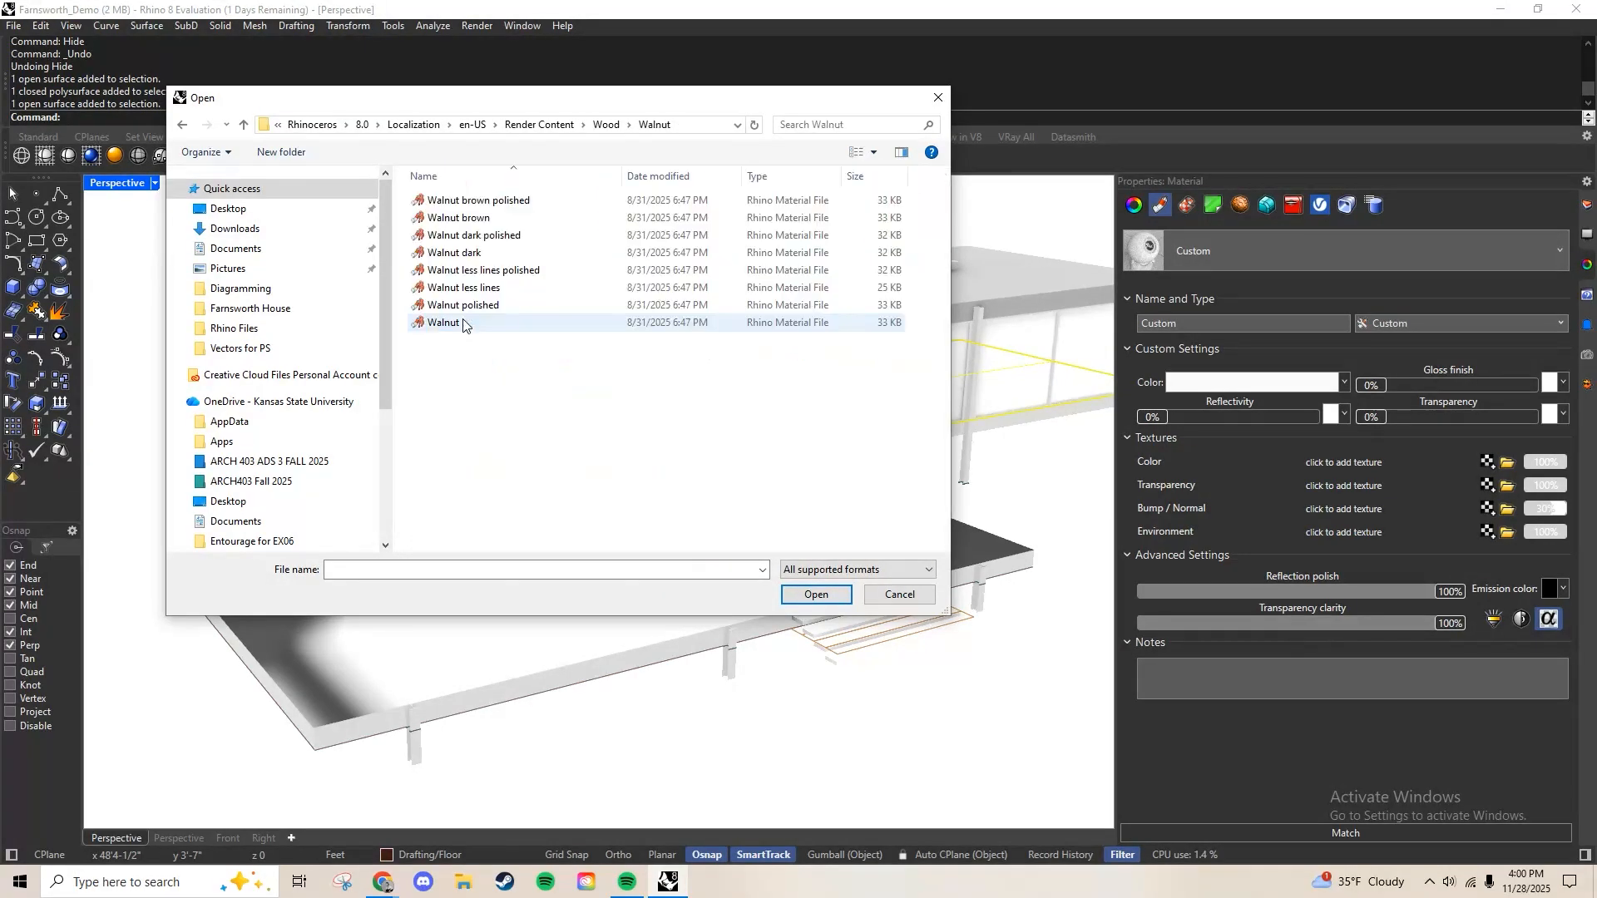
{"action": "left_click", "coordinate": [874, 153]}
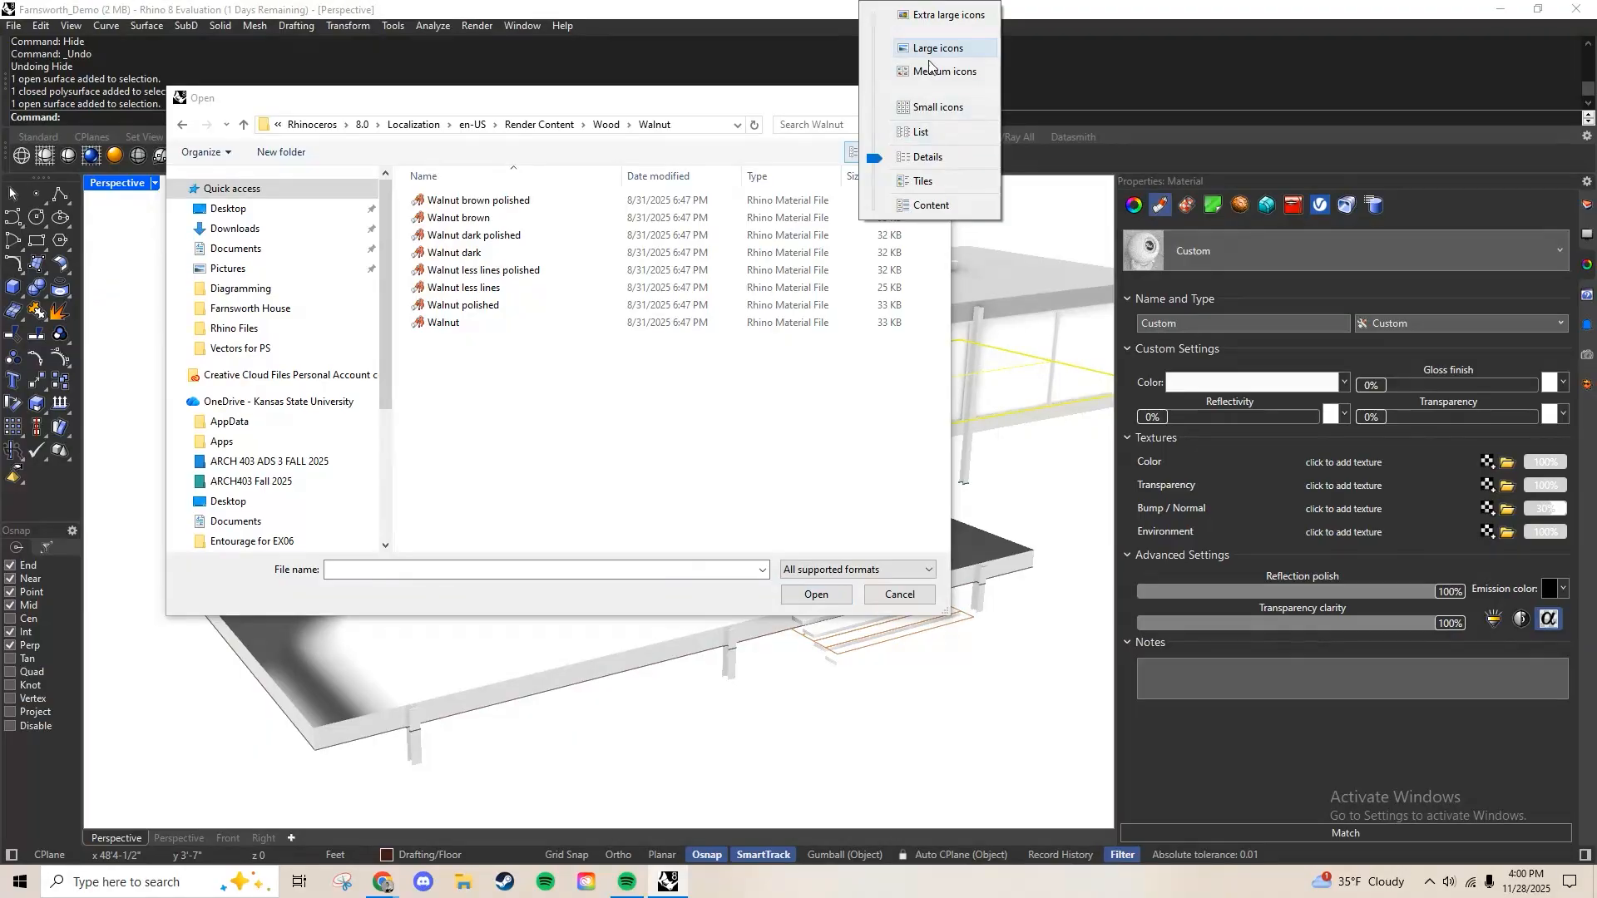
{"action": "left_click", "coordinate": [936, 161]}
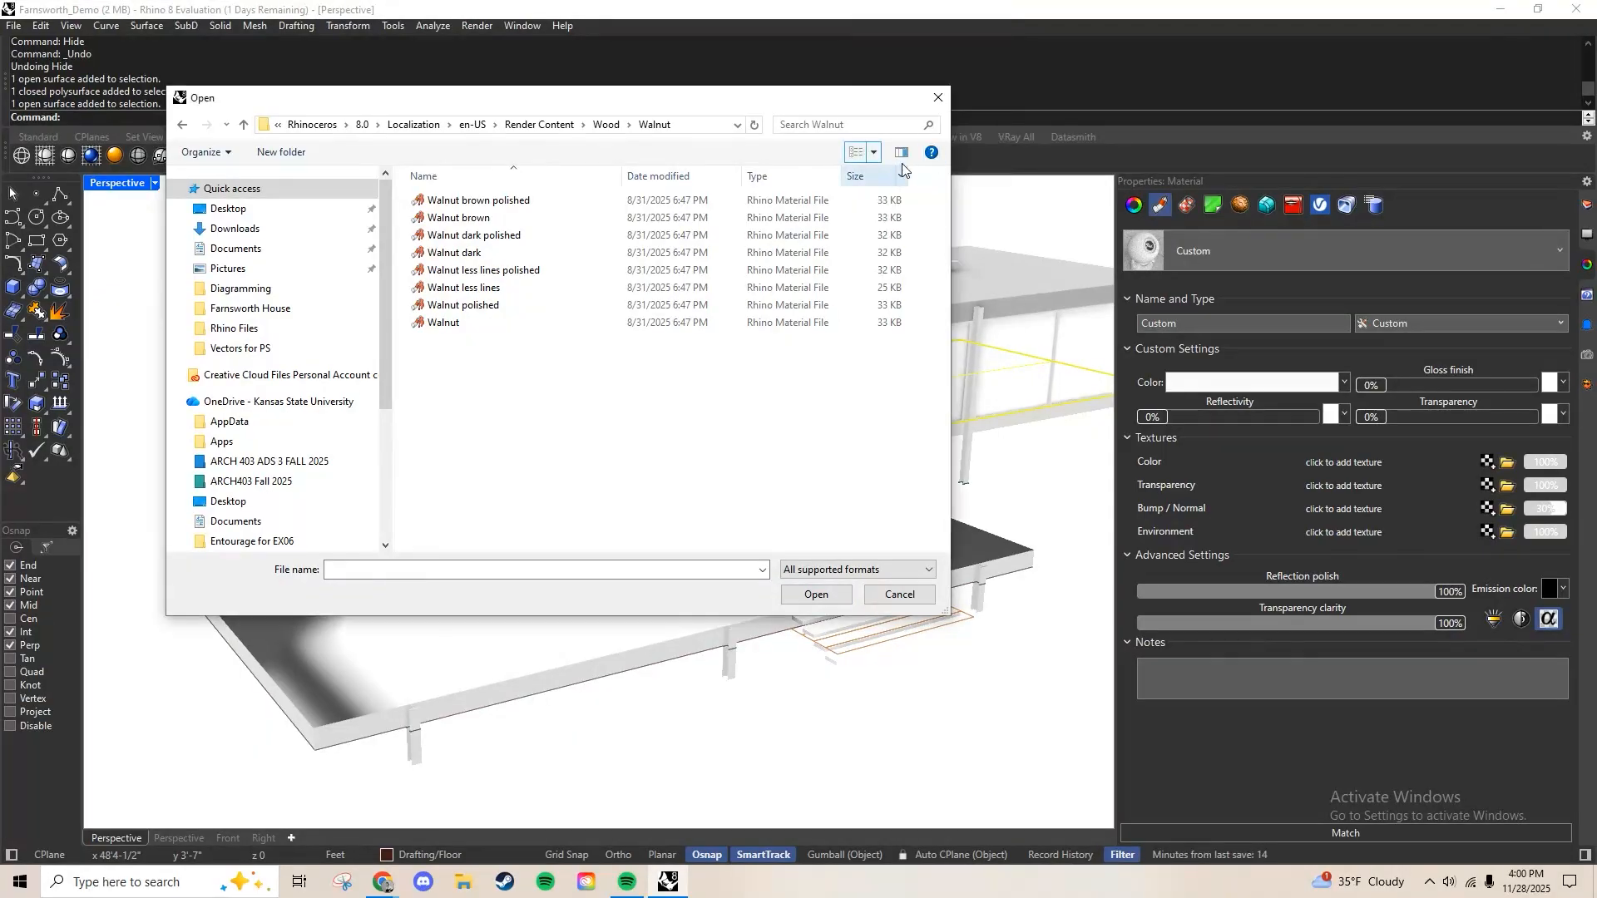
{"action": "left_click", "coordinate": [873, 153]}
{"action": "left_click", "coordinate": [920, 54]}
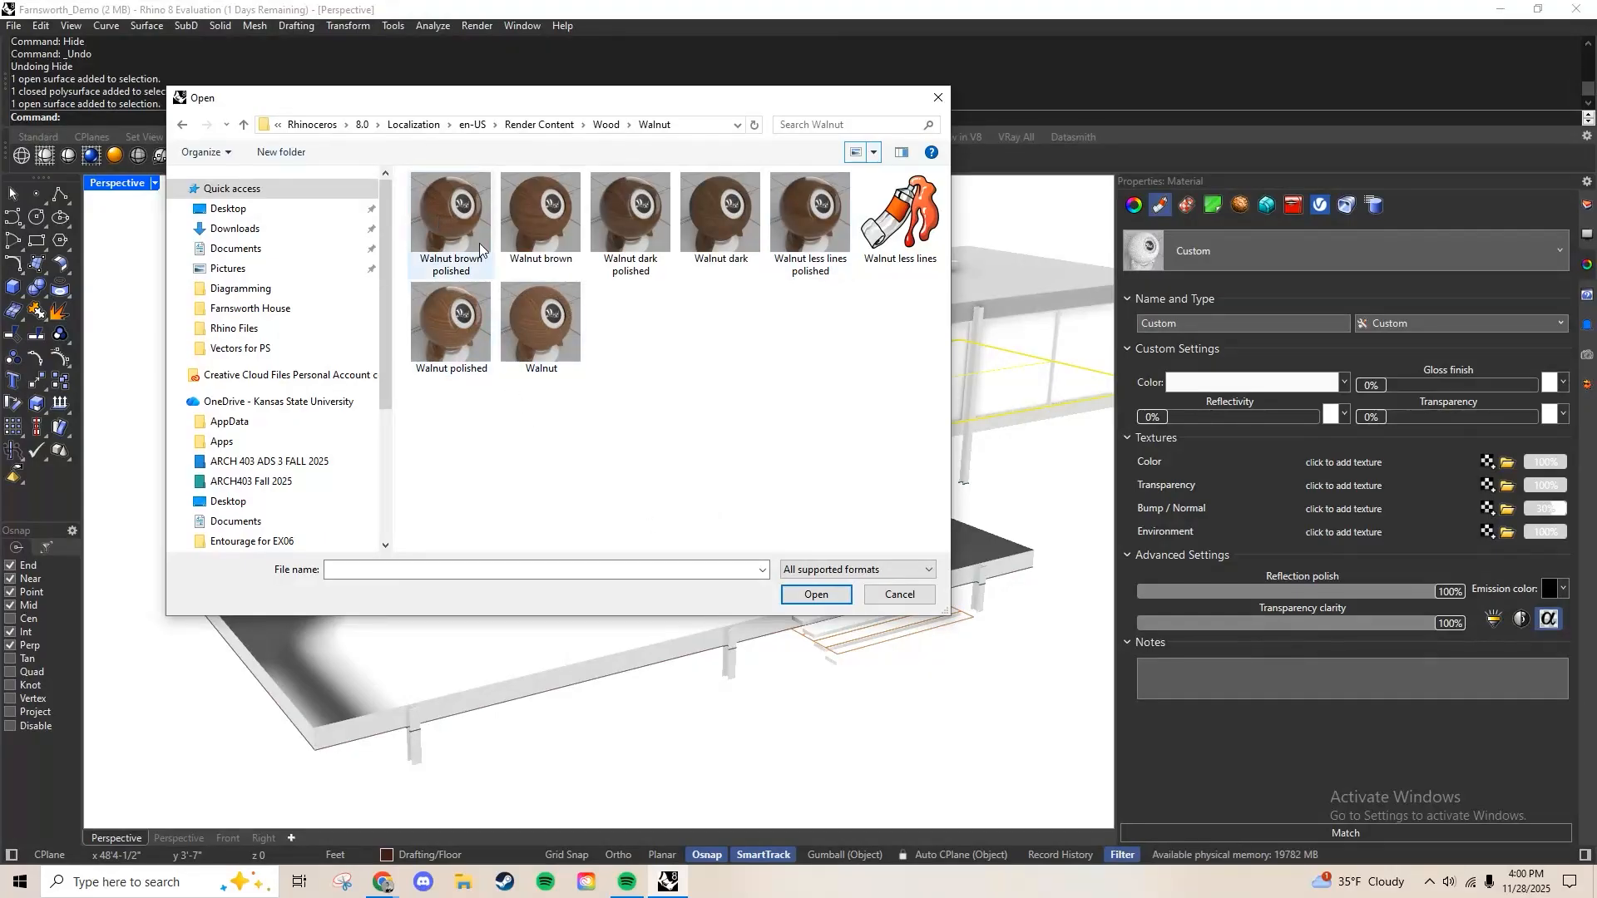
{"action": "double_click", "coordinate": [465, 223]}
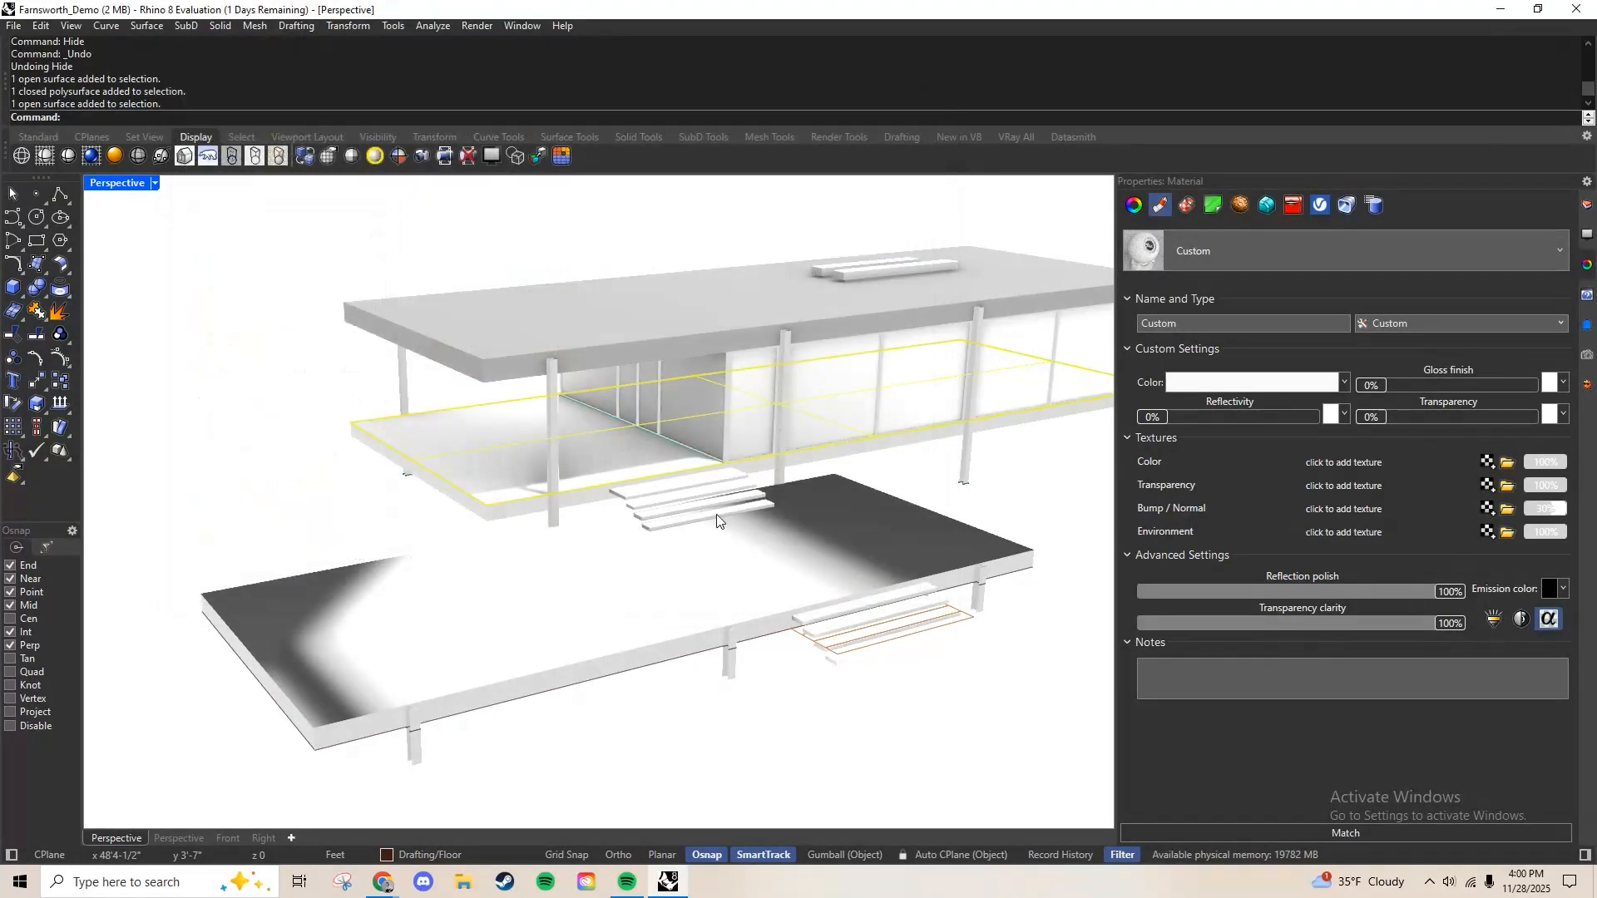
Examine the scale and grain of the walnut texture on the main floor's top surface from close up and farther away
{"action": "scroll", "coordinate": [731, 598], "scroll_direction": "up", "scroll_amount": 10}
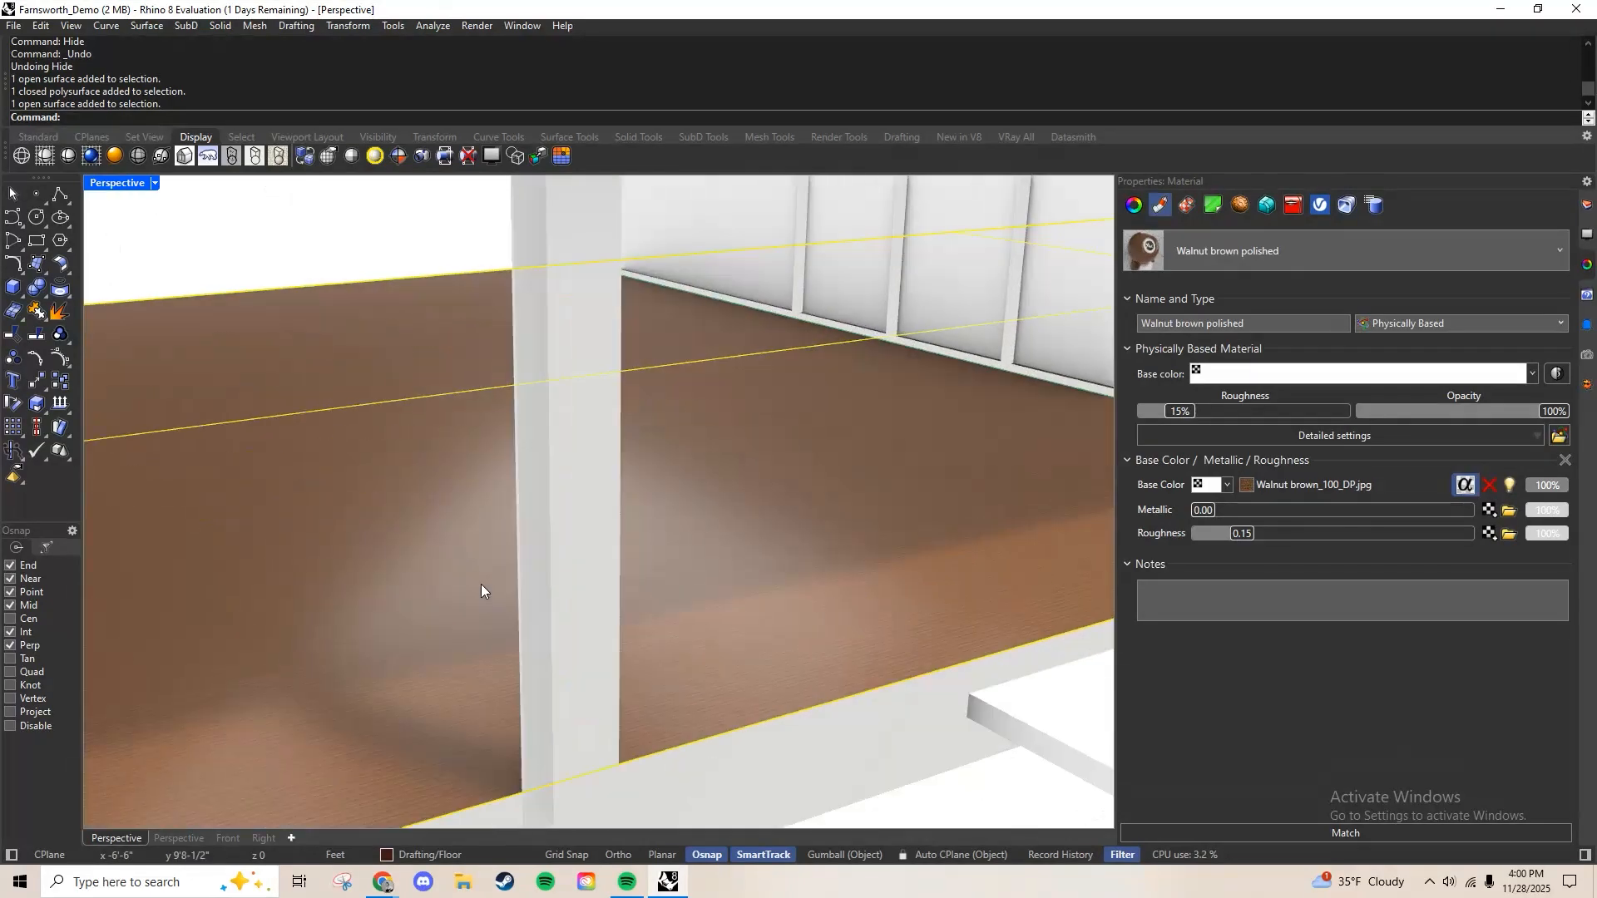
{"action": "scroll", "coordinate": [481, 584], "scroll_direction": "up", "scroll_amount": 3}
{"action": "right_click_drag", "start_coordinate": [491, 588], "coordinate": [796, 556], "text": "shift"}
{"action": "scroll", "coordinate": [801, 437], "scroll_direction": "up", "scroll_amount": 5}
{"action": "scroll", "coordinate": [796, 556], "scroll_direction": "down", "scroll_amount": 5}
{"action": "right_click_drag", "start_coordinate": [775, 649], "coordinate": [656, 624], "text": "shift"}
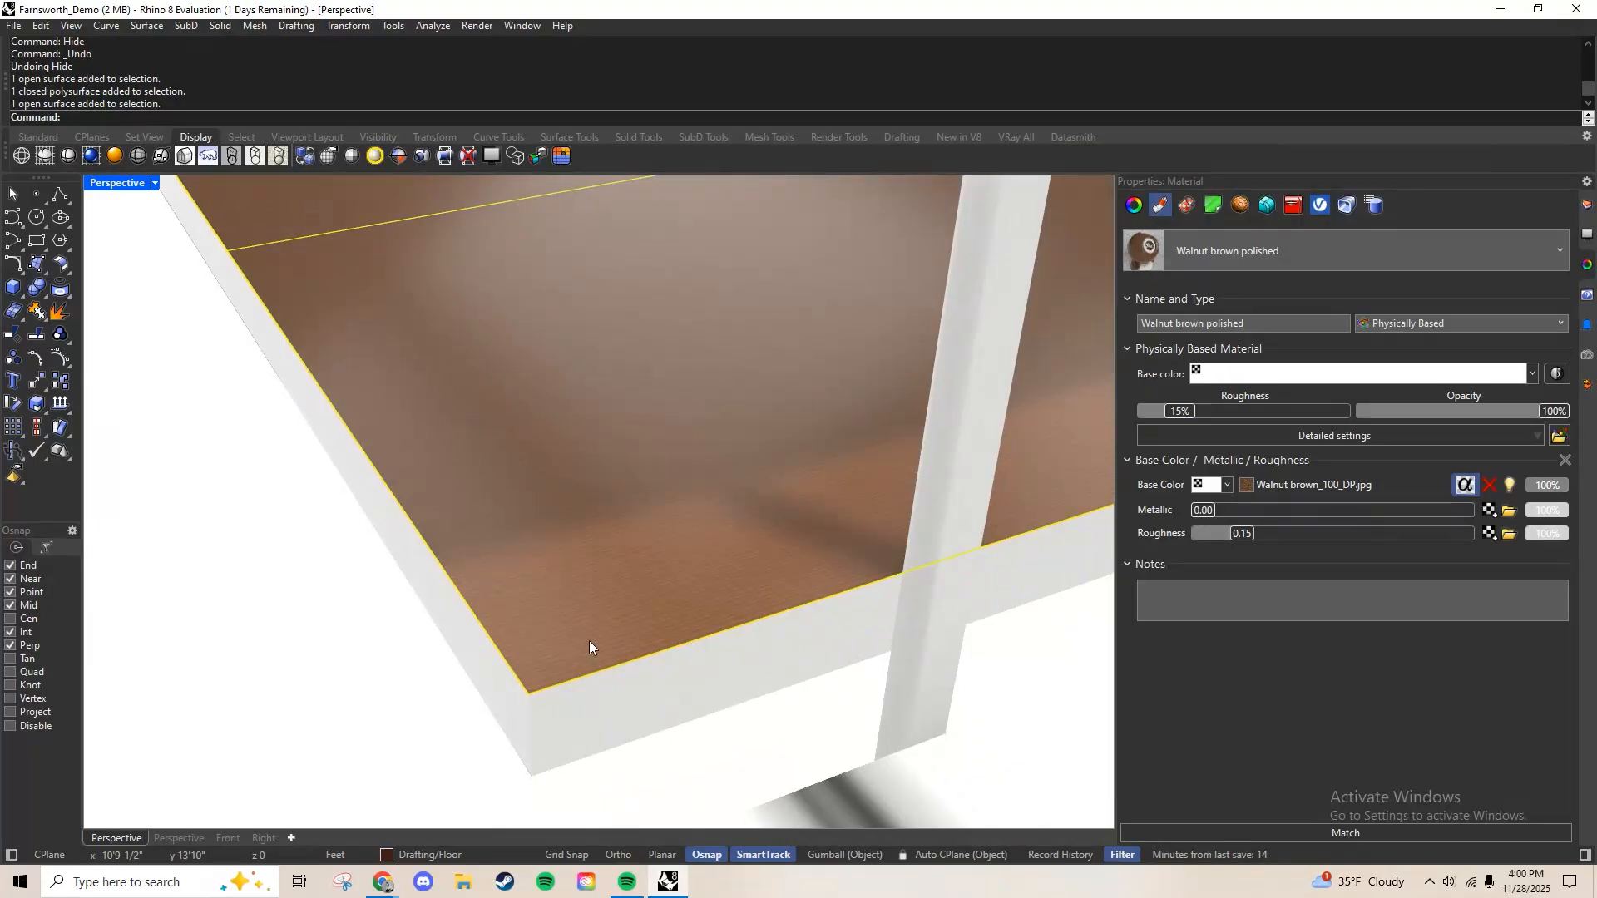
{"action": "left_click", "coordinate": [423, 719]}
{"action": "scroll", "coordinate": [553, 641], "scroll_direction": "up", "scroll_amount": 10}
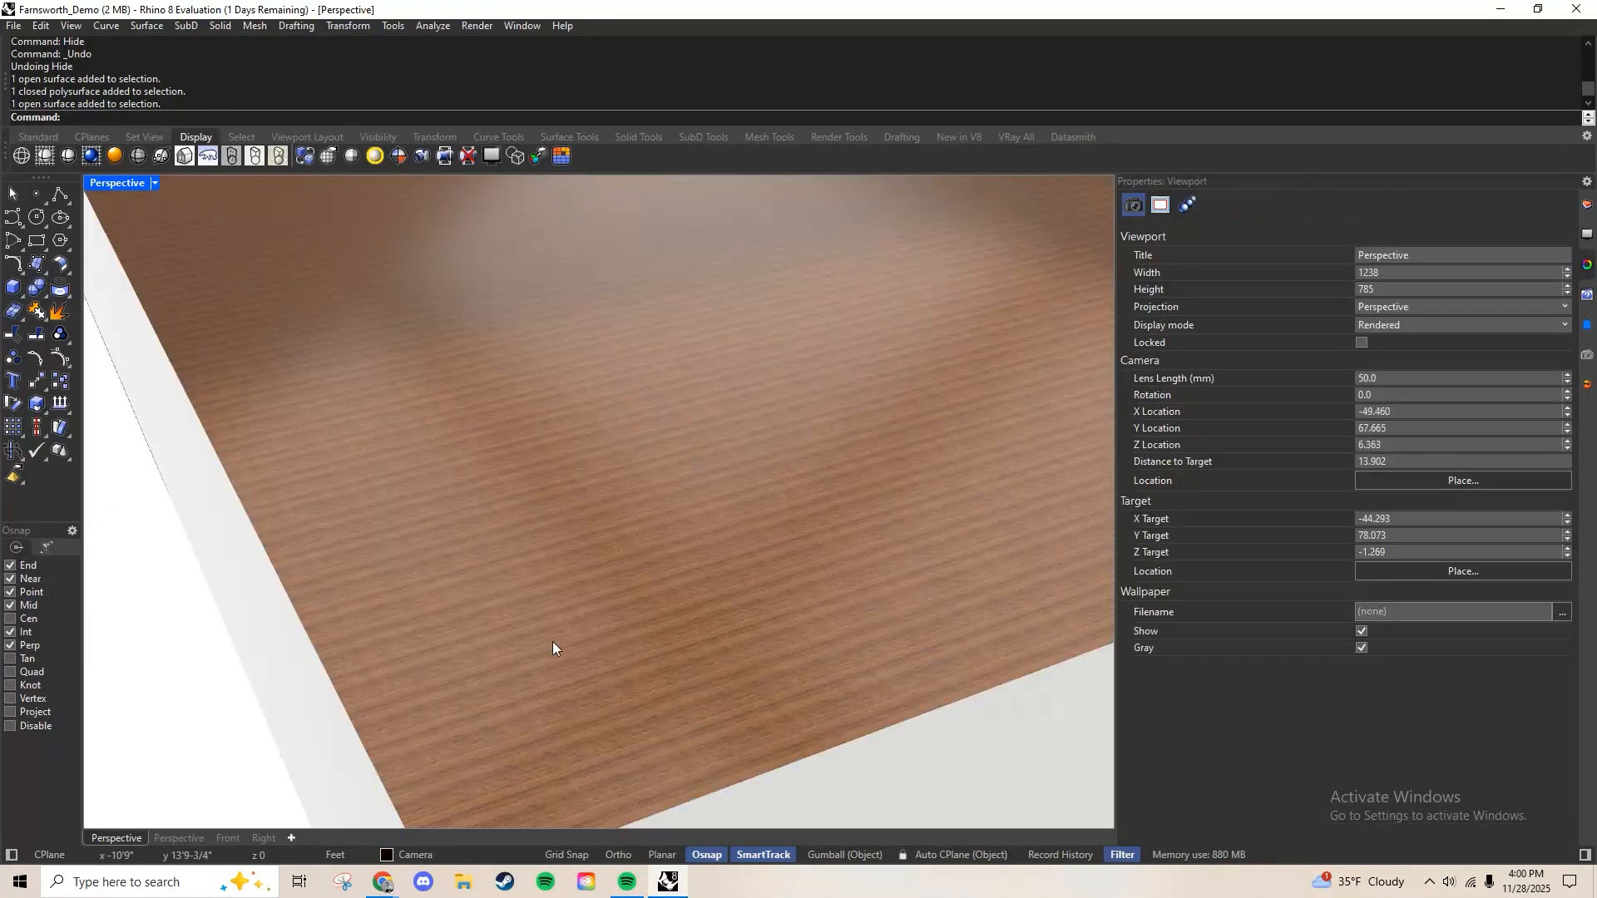
{"action": "scroll", "coordinate": [596, 656], "scroll_direction": "down", "scroll_amount": 4}
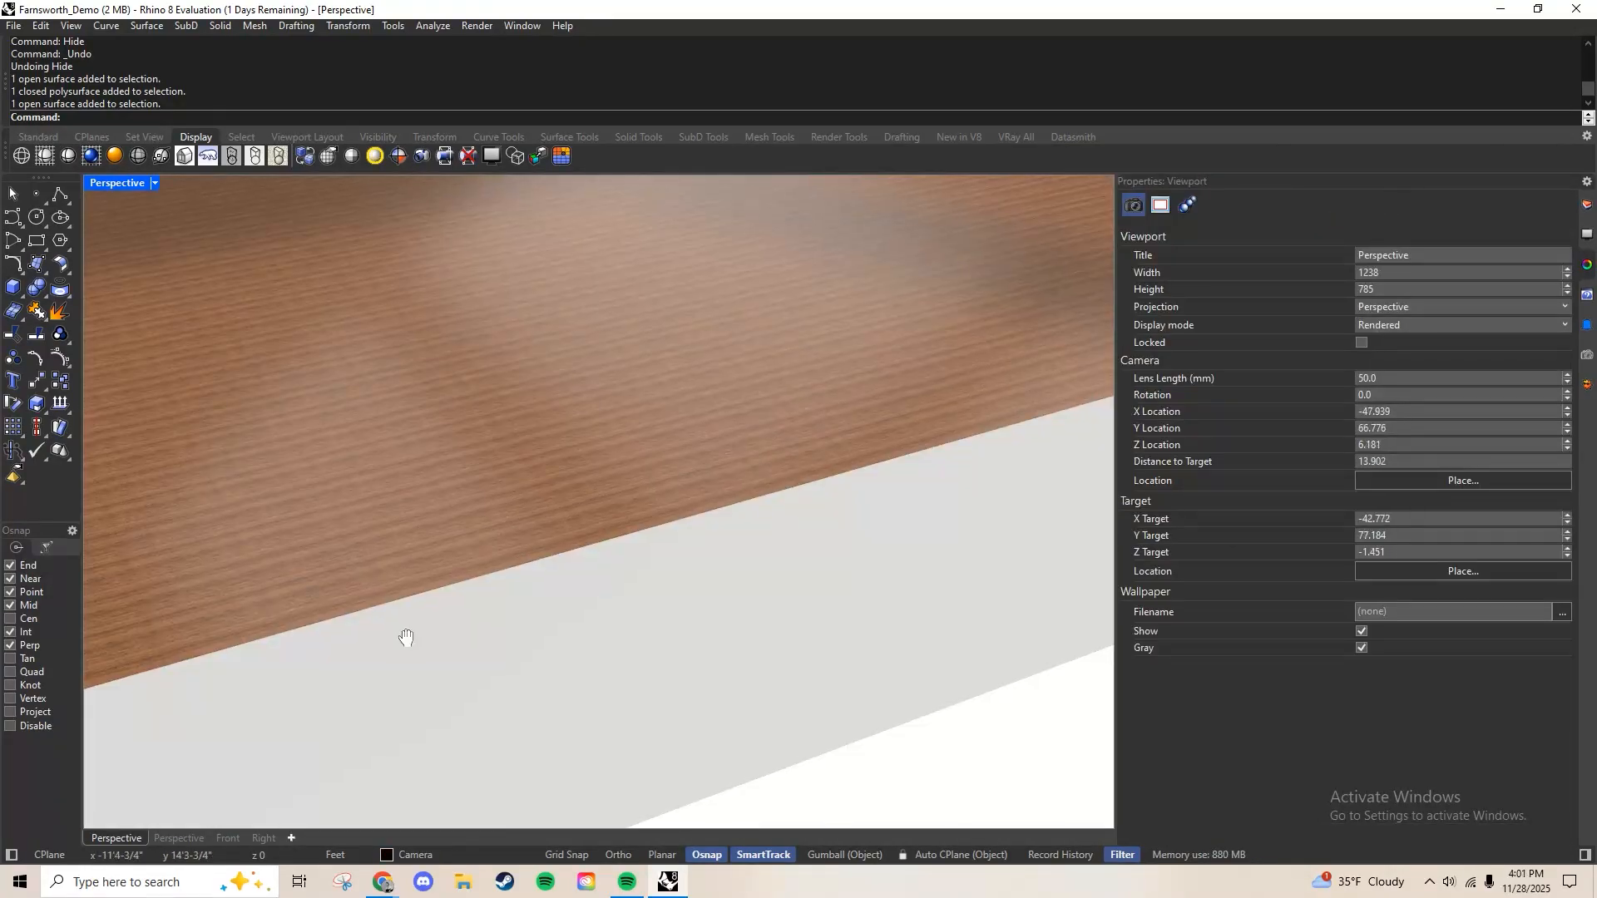
{"action": "left_click", "coordinate": [497, 667]}
{"action": "scroll", "coordinate": [520, 545], "scroll_direction": "down", "scroll_amount": 5}
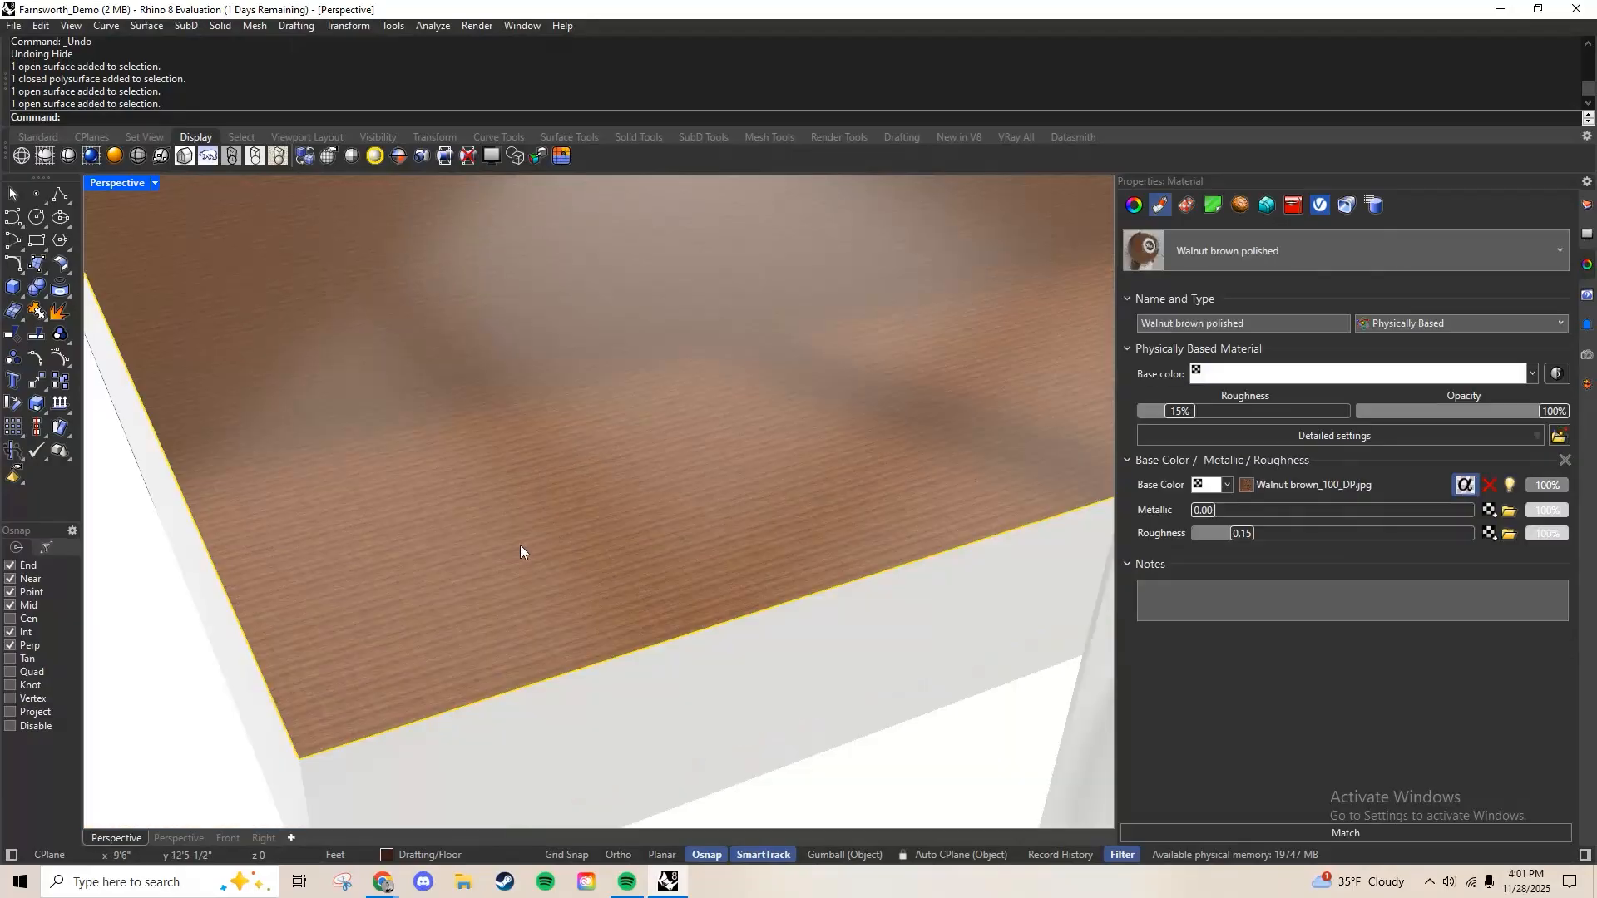
{"action": "scroll", "coordinate": [667, 708], "scroll_direction": "up", "scroll_amount": 5}
{"action": "scroll", "coordinate": [668, 709], "scroll_direction": "down", "scroll_amount": 5}
{"action": "right_click_drag", "start_coordinate": [692, 606], "coordinate": [642, 607]}
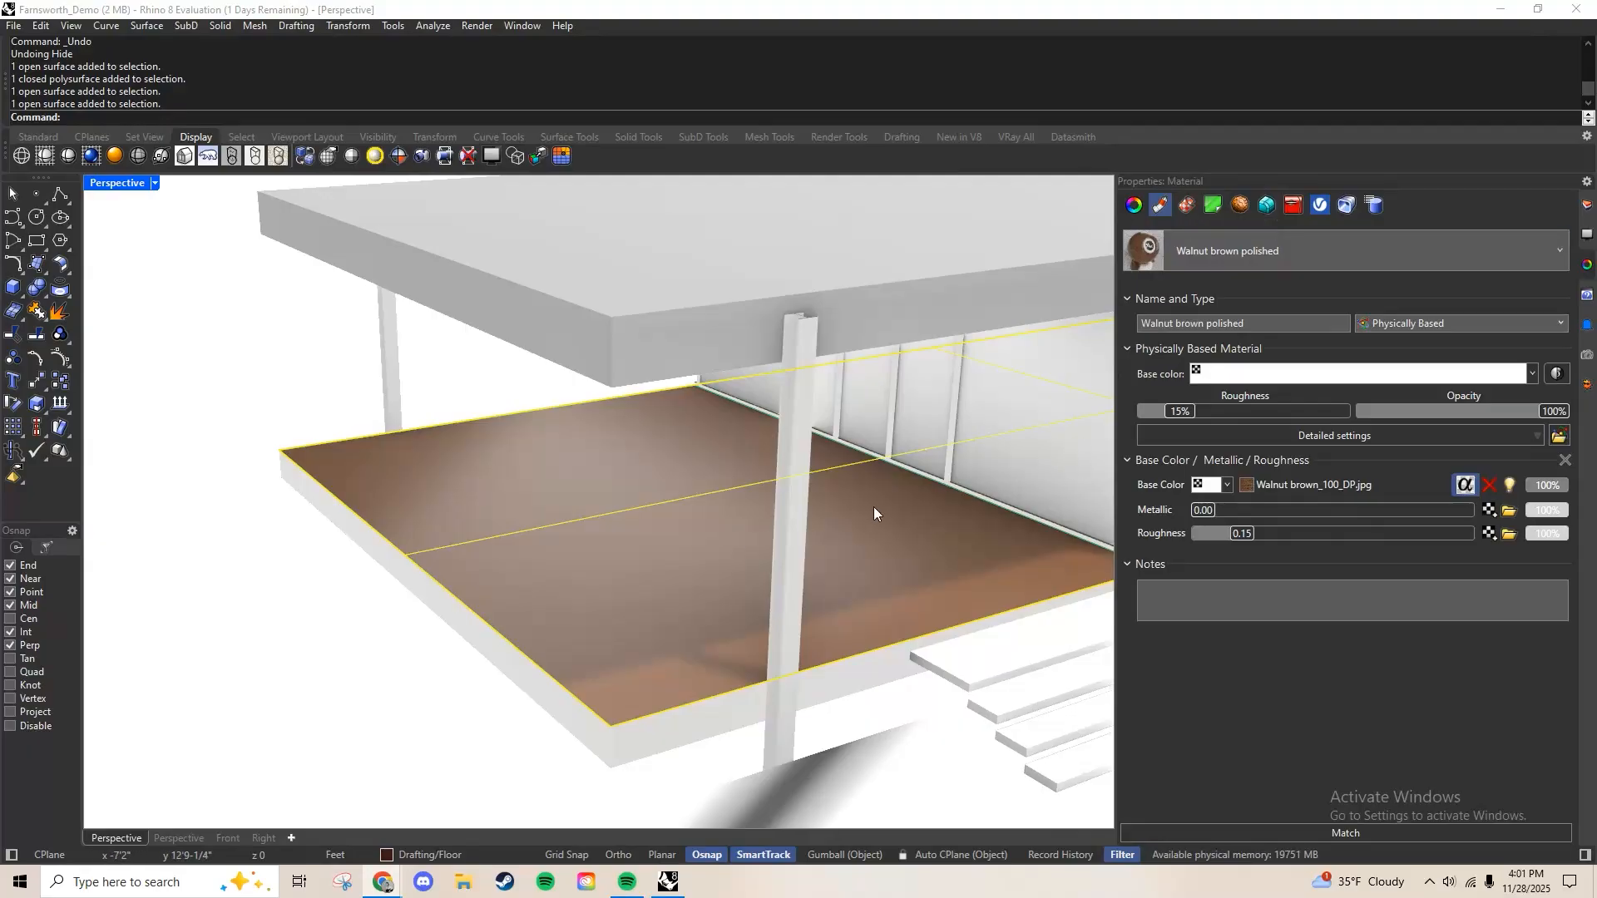
Apply surface texture mapping to the main floor's top surface and automatically fix the WCS/OCS textures so they follow the mapping
{"action": "left_click", "coordinate": [1186, 206]}
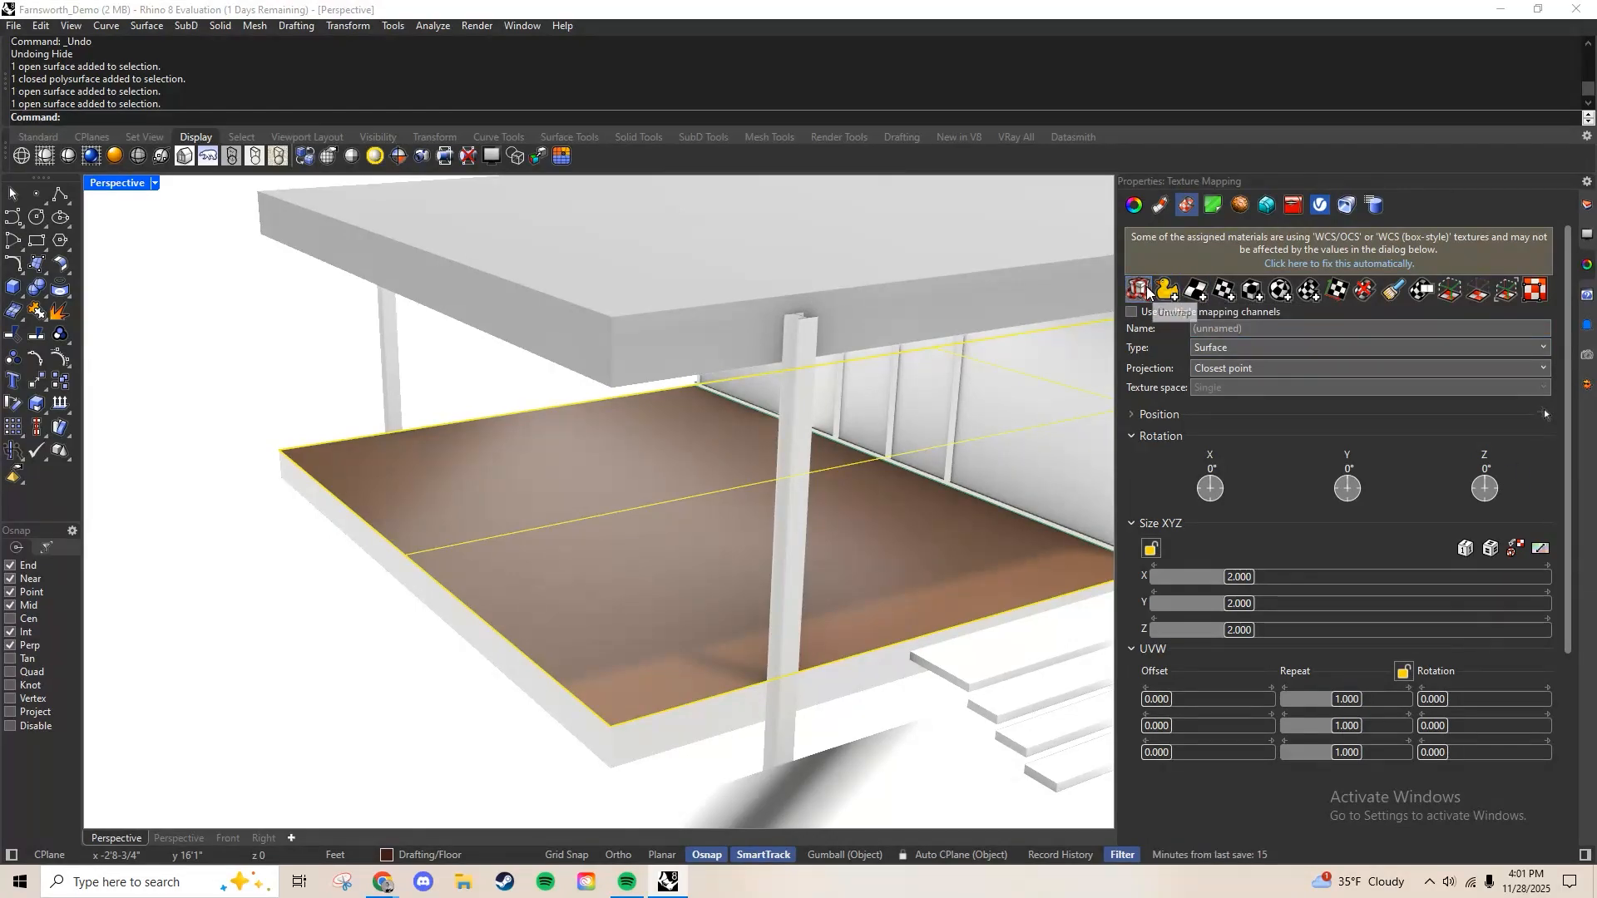
{"action": "left_click", "coordinate": [1196, 287]}
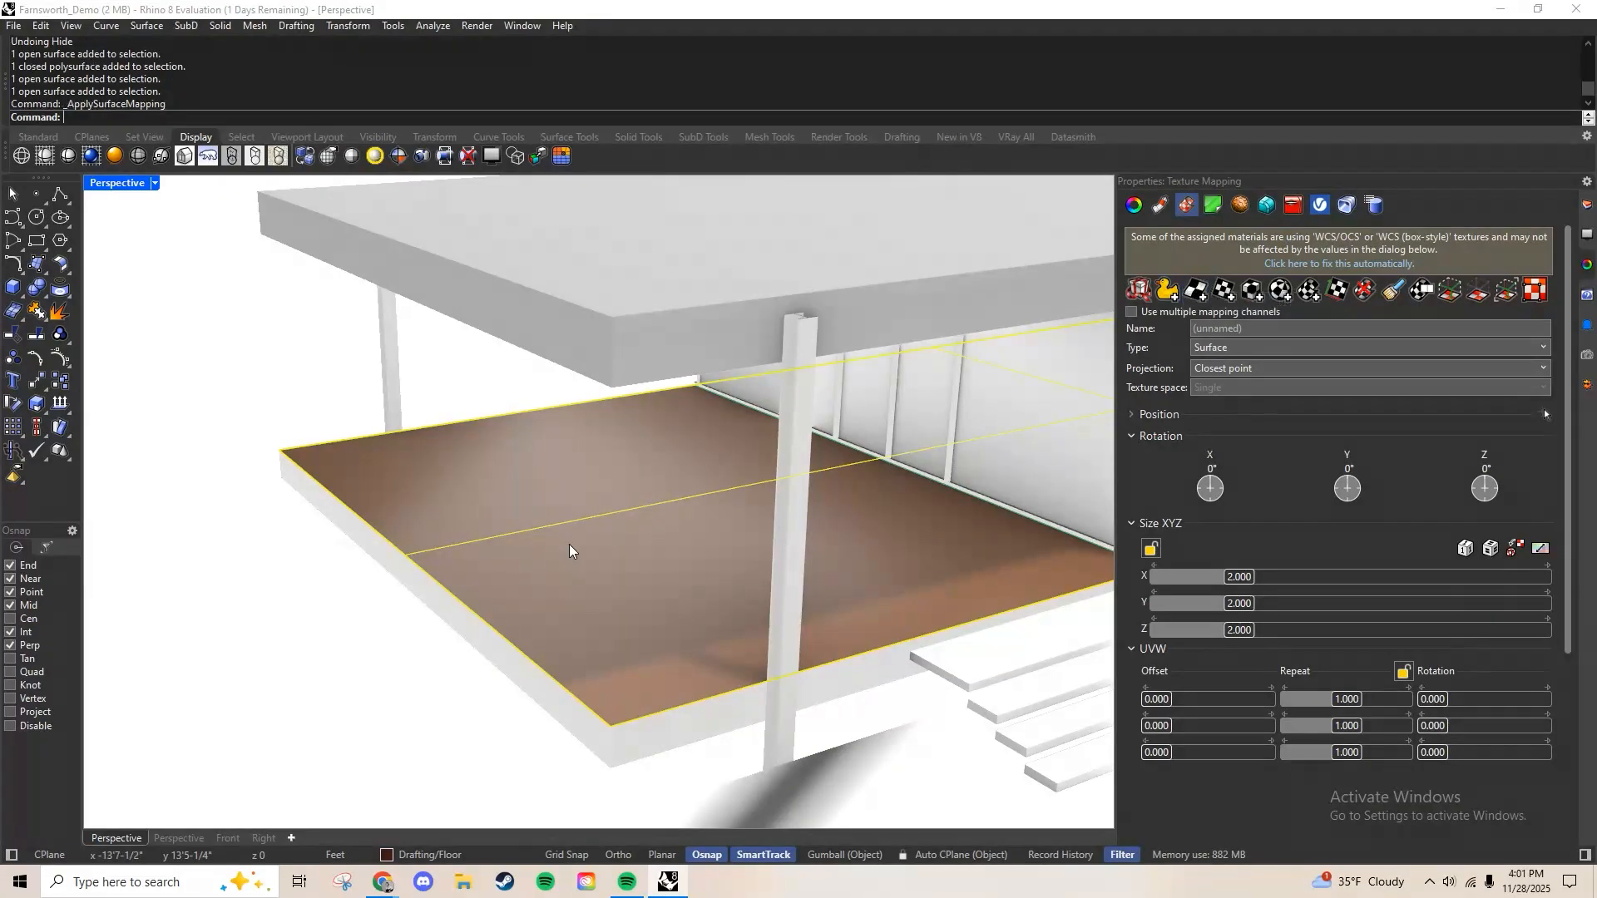
{"action": "scroll", "coordinate": [685, 680], "scroll_direction": "up", "scroll_amount": 5}
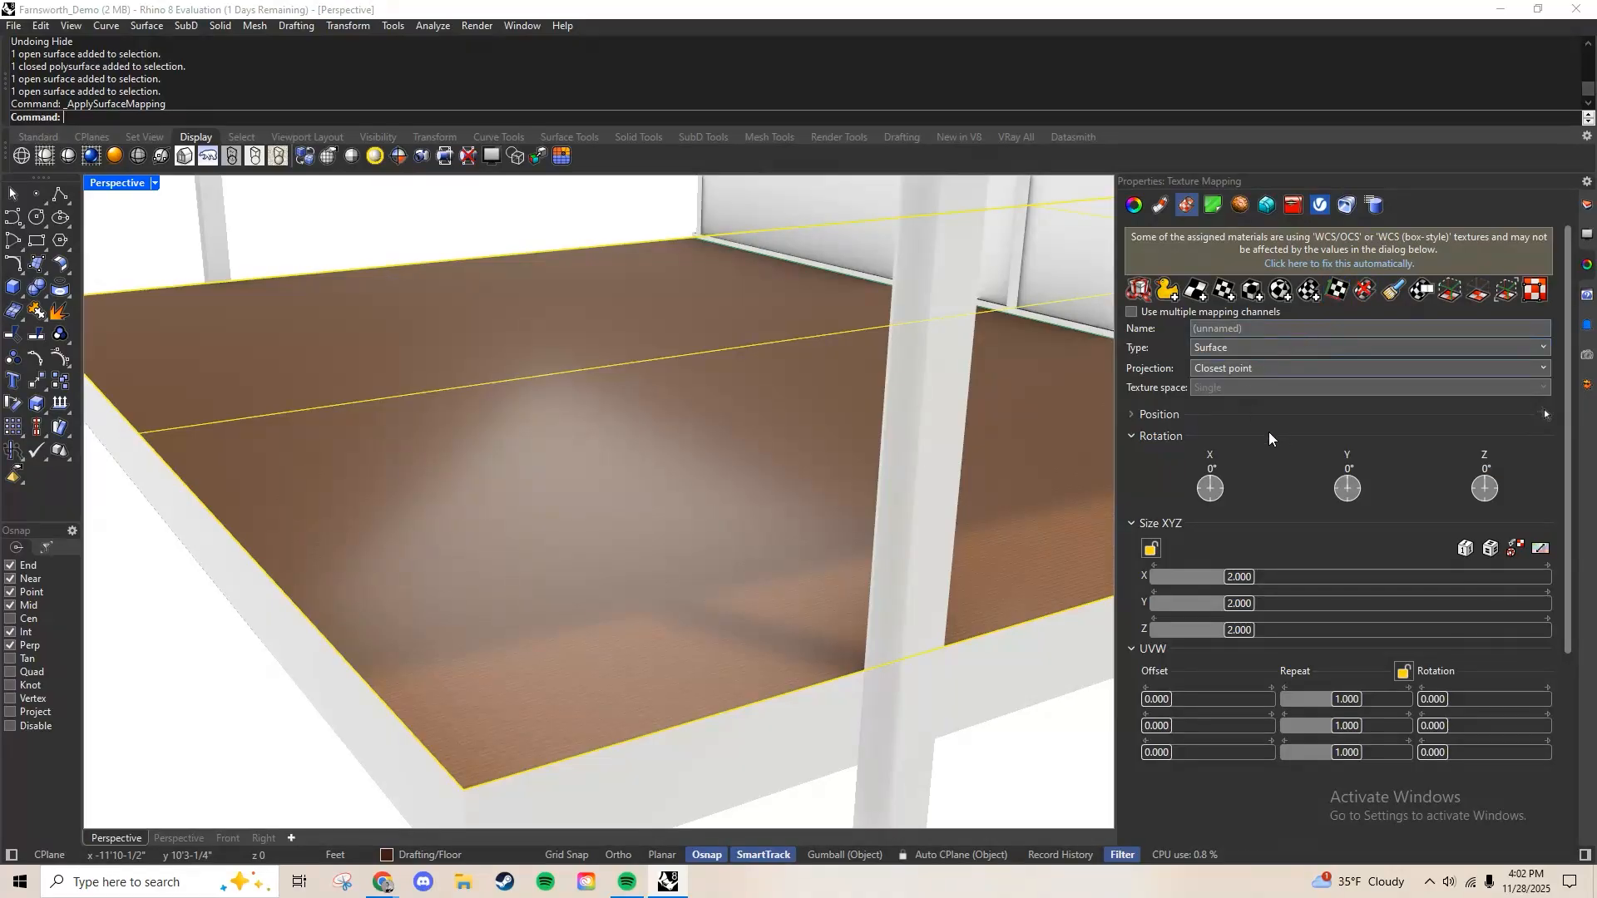
{"action": "scroll", "coordinate": [1292, 487], "scroll_direction": "down", "scroll_amount": 2}
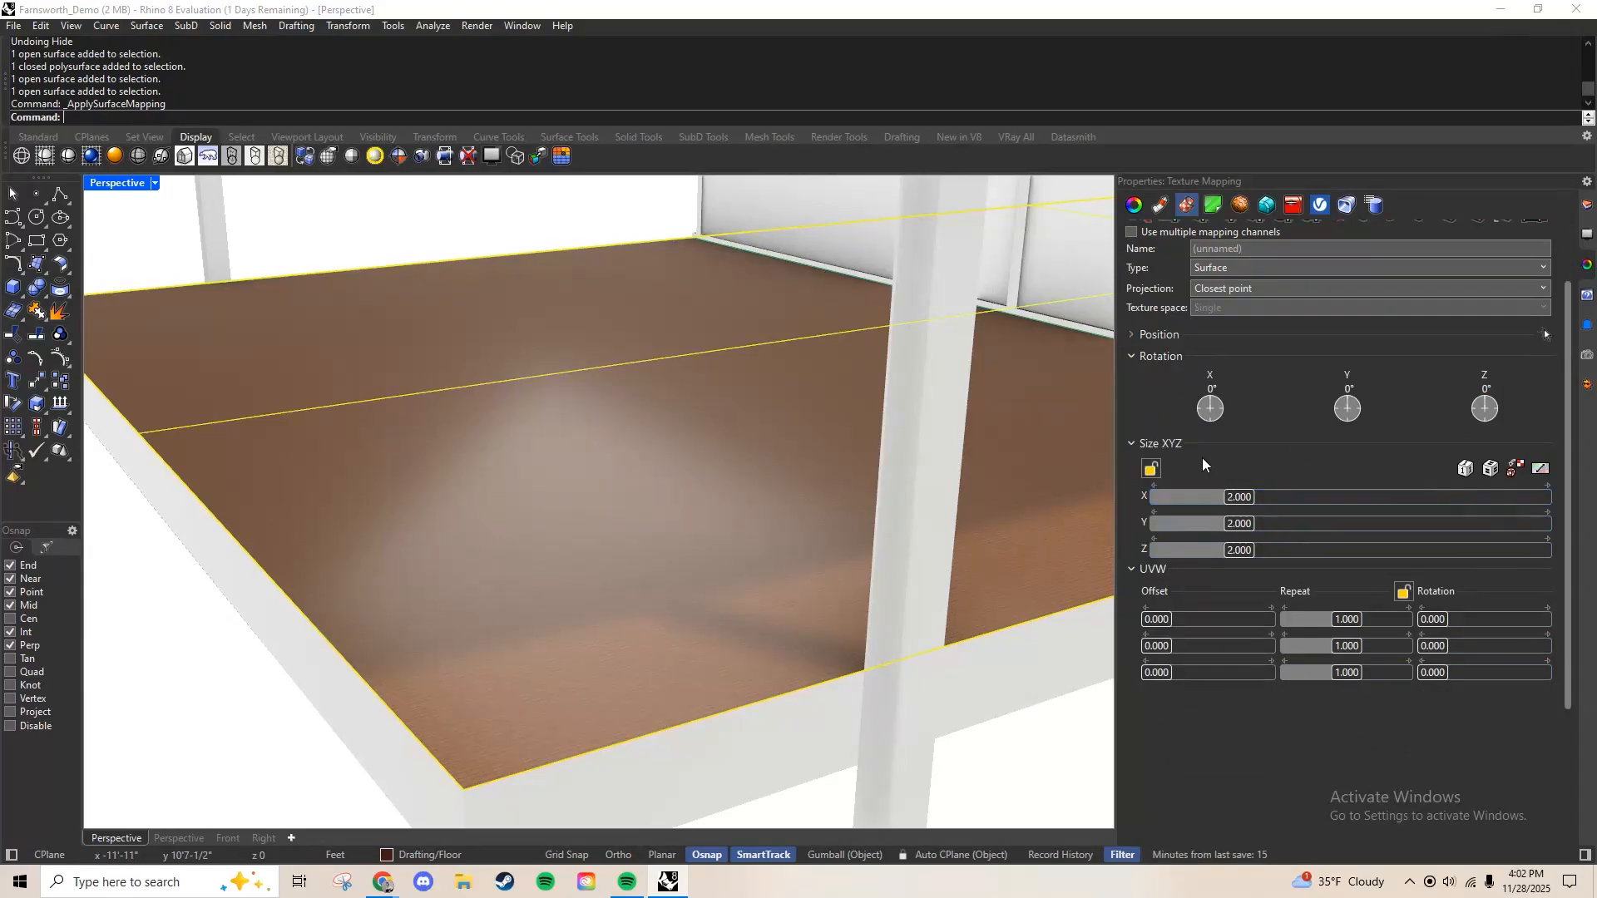
{"action": "left_click_drag", "start_coordinate": [1246, 498], "coordinate": [1327, 497]}
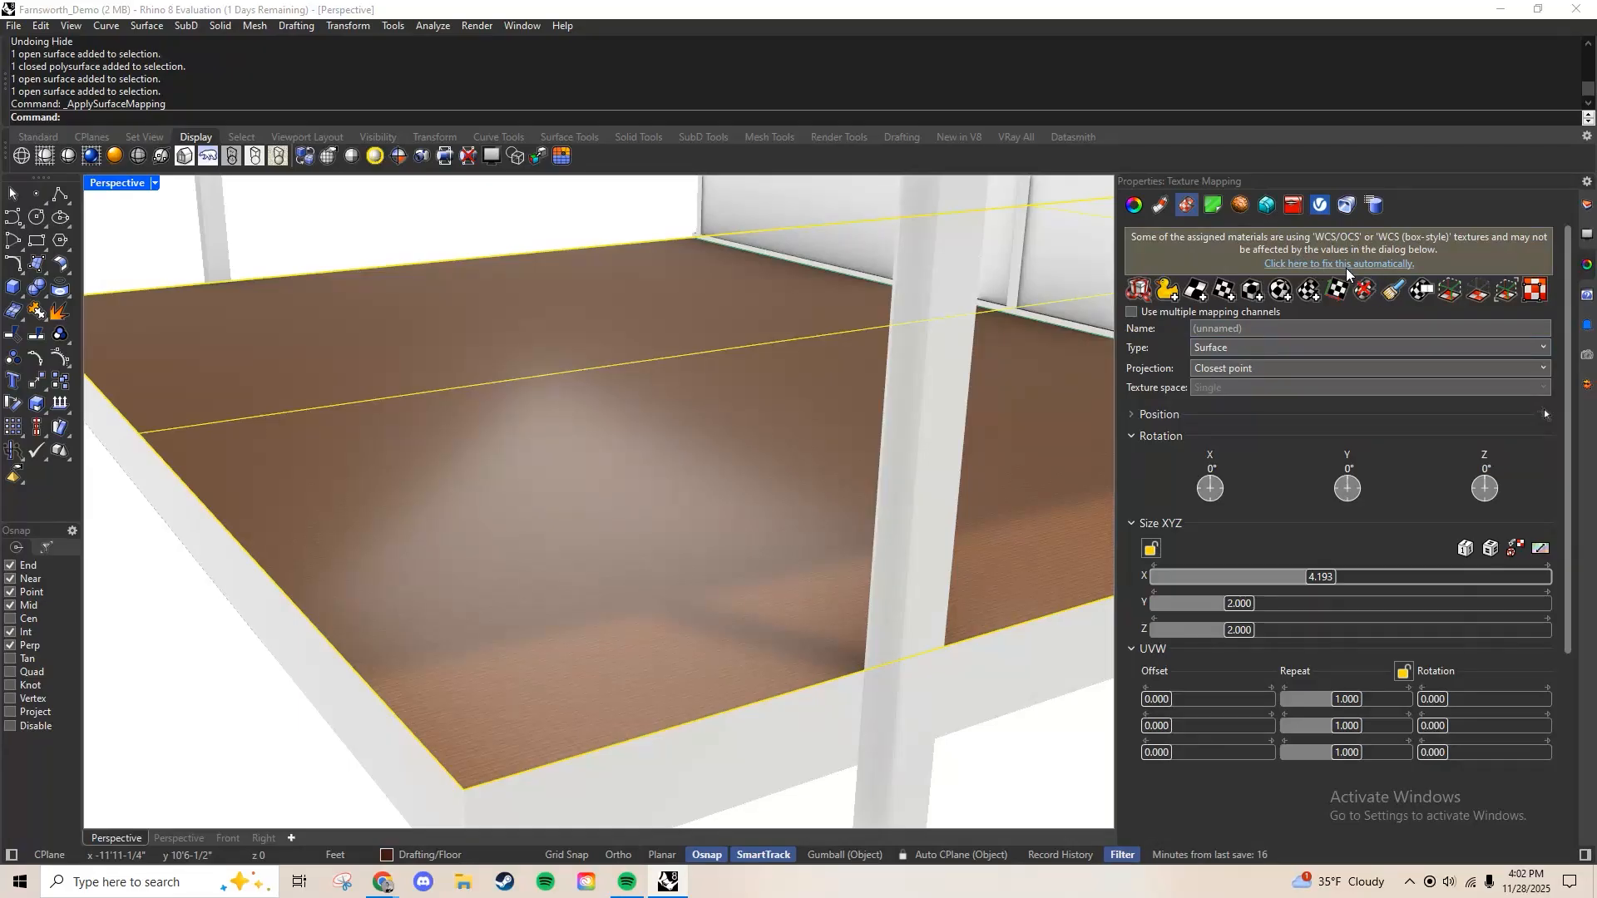
{"action": "left_click", "coordinate": [1345, 265]}
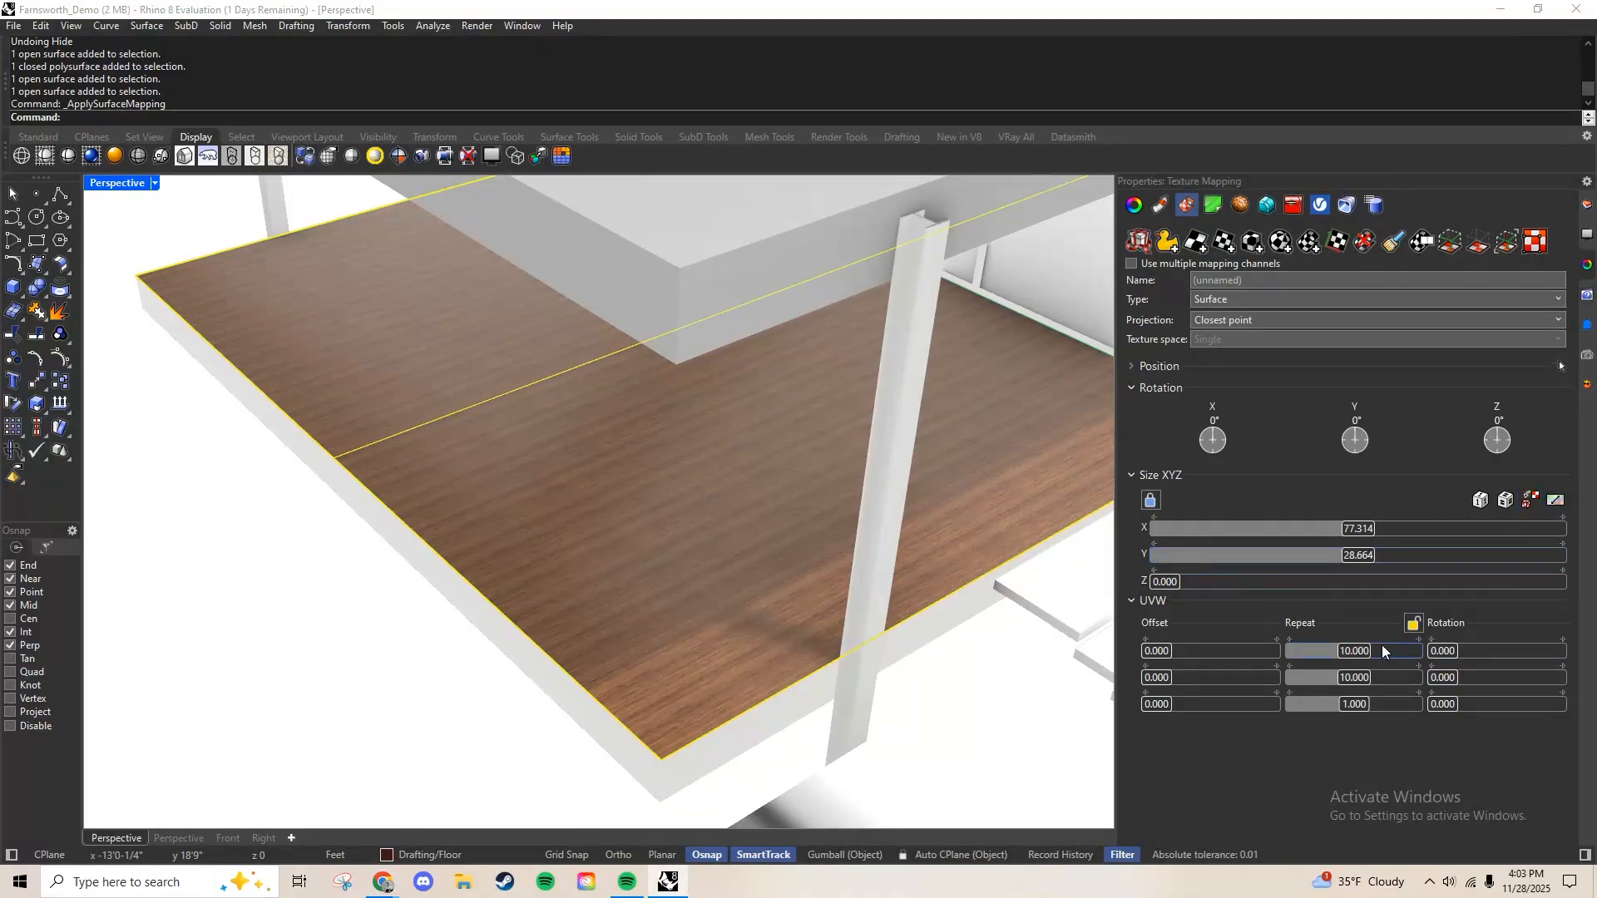
Adjust the walnut texture's UVW repeat to about 11.1 in the first direction and about 5.2 in the second
{"action": "mouse_move", "coordinate": [1354, 655]}
{"action": "left_mouse_down"}
{"action": "mouse_move", "coordinate": [1303, 657]}
{"action": "mouse_move", "coordinate": [1368, 656]}
{"action": "left_mouse_up"}
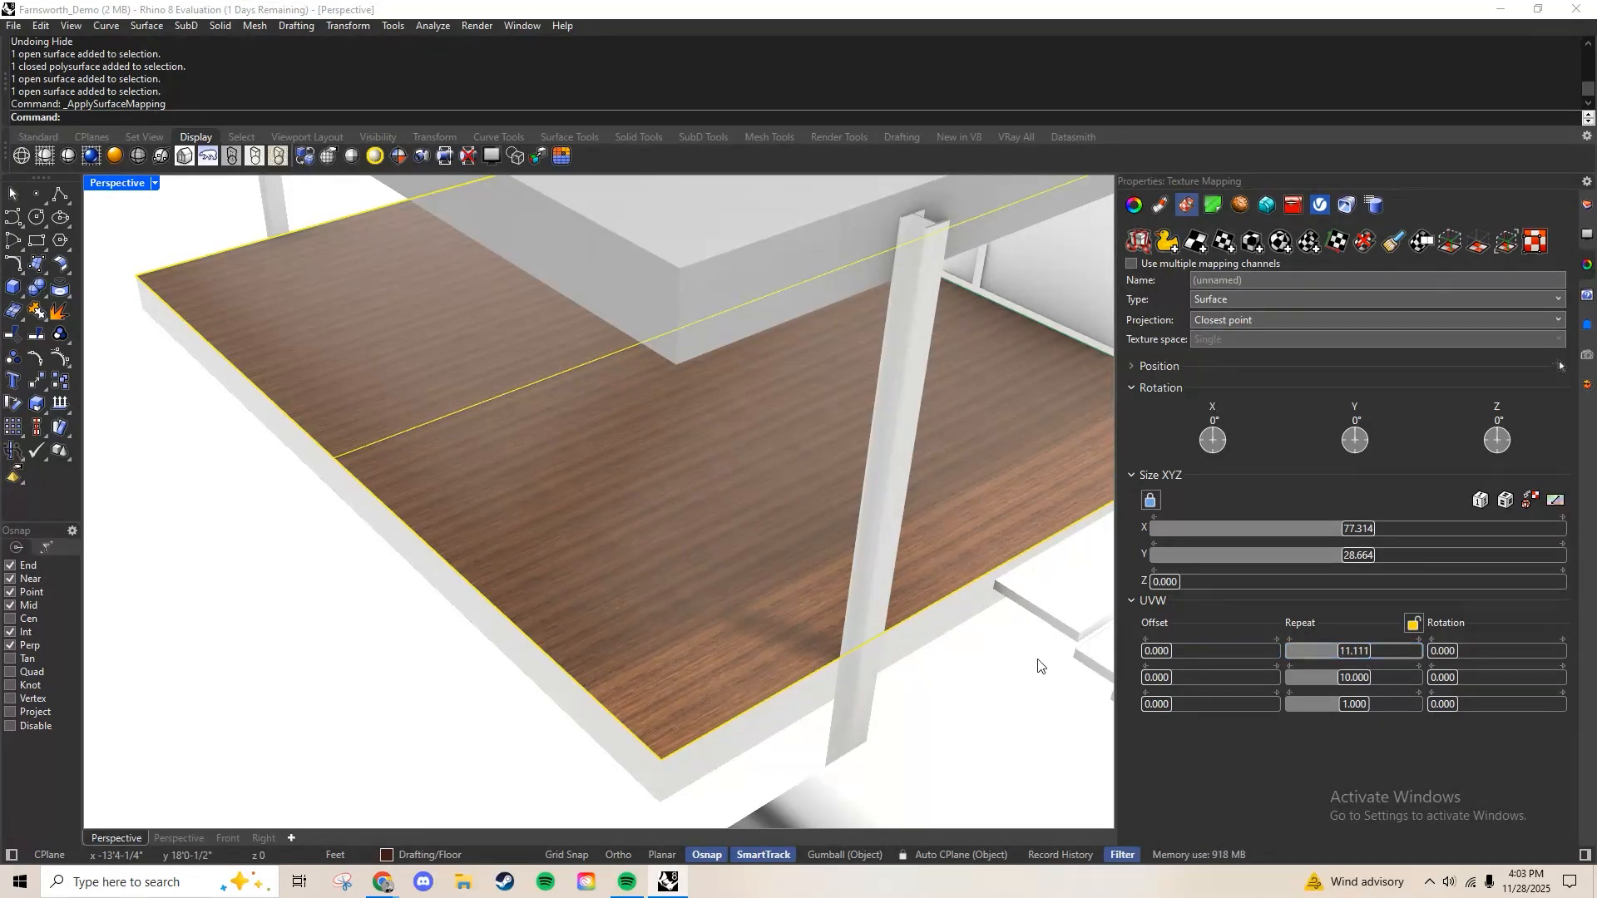
{"action": "right_click_drag", "start_coordinate": [1040, 663], "coordinate": [1022, 620]}
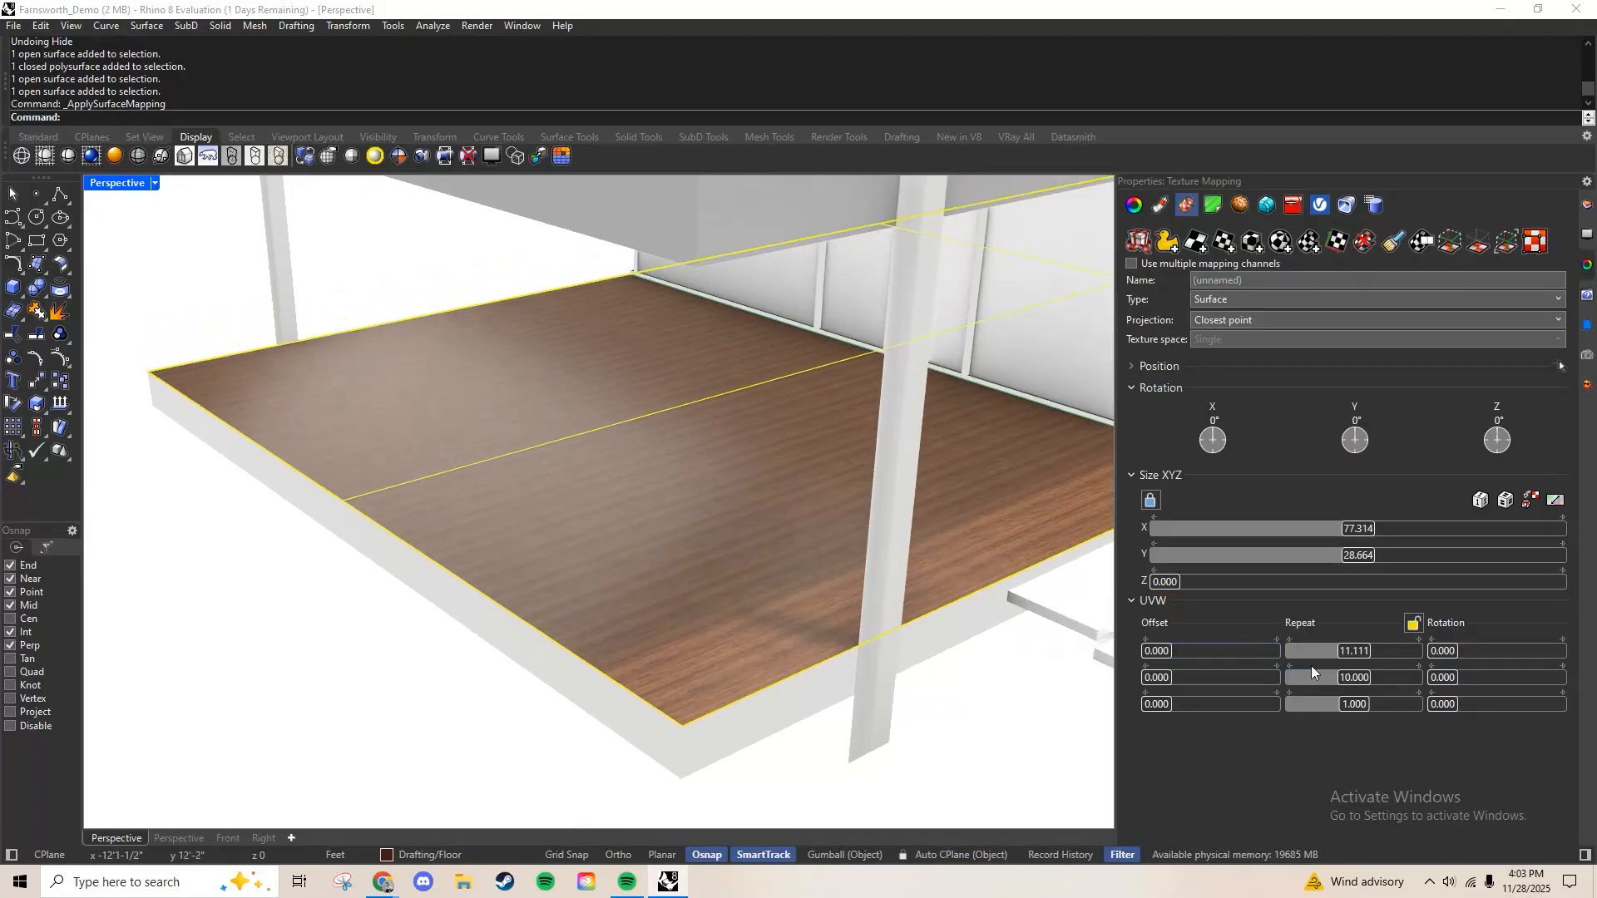
{"action": "mouse_move", "coordinate": [1329, 678]}
{"action": "left_mouse_down"}
{"action": "mouse_move", "coordinate": [1375, 683]}
{"action": "mouse_move", "coordinate": [1323, 678]}
{"action": "mouse_move", "coordinate": [1337, 678]}
{"action": "left_mouse_up"}
{"action": "right_click_drag", "start_coordinate": [873, 633], "coordinate": [782, 672]}
{"action": "scroll", "coordinate": [782, 672], "scroll_direction": "up", "scroll_amount": 8}
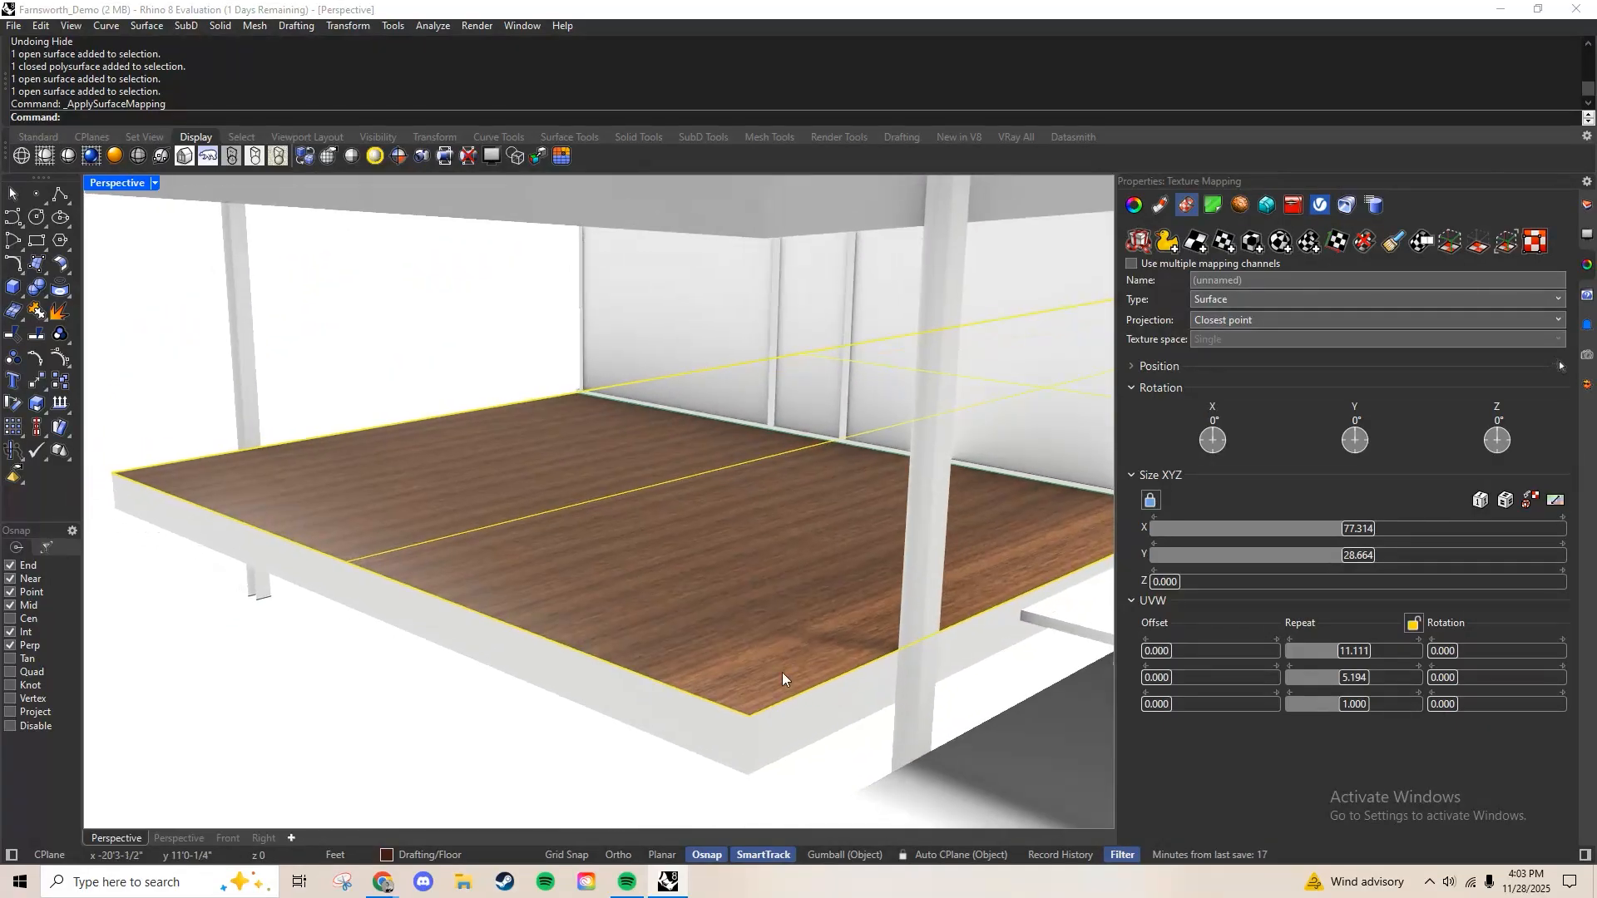
{"action": "scroll", "coordinate": [802, 624], "scroll_direction": "down", "scroll_amount": 8}
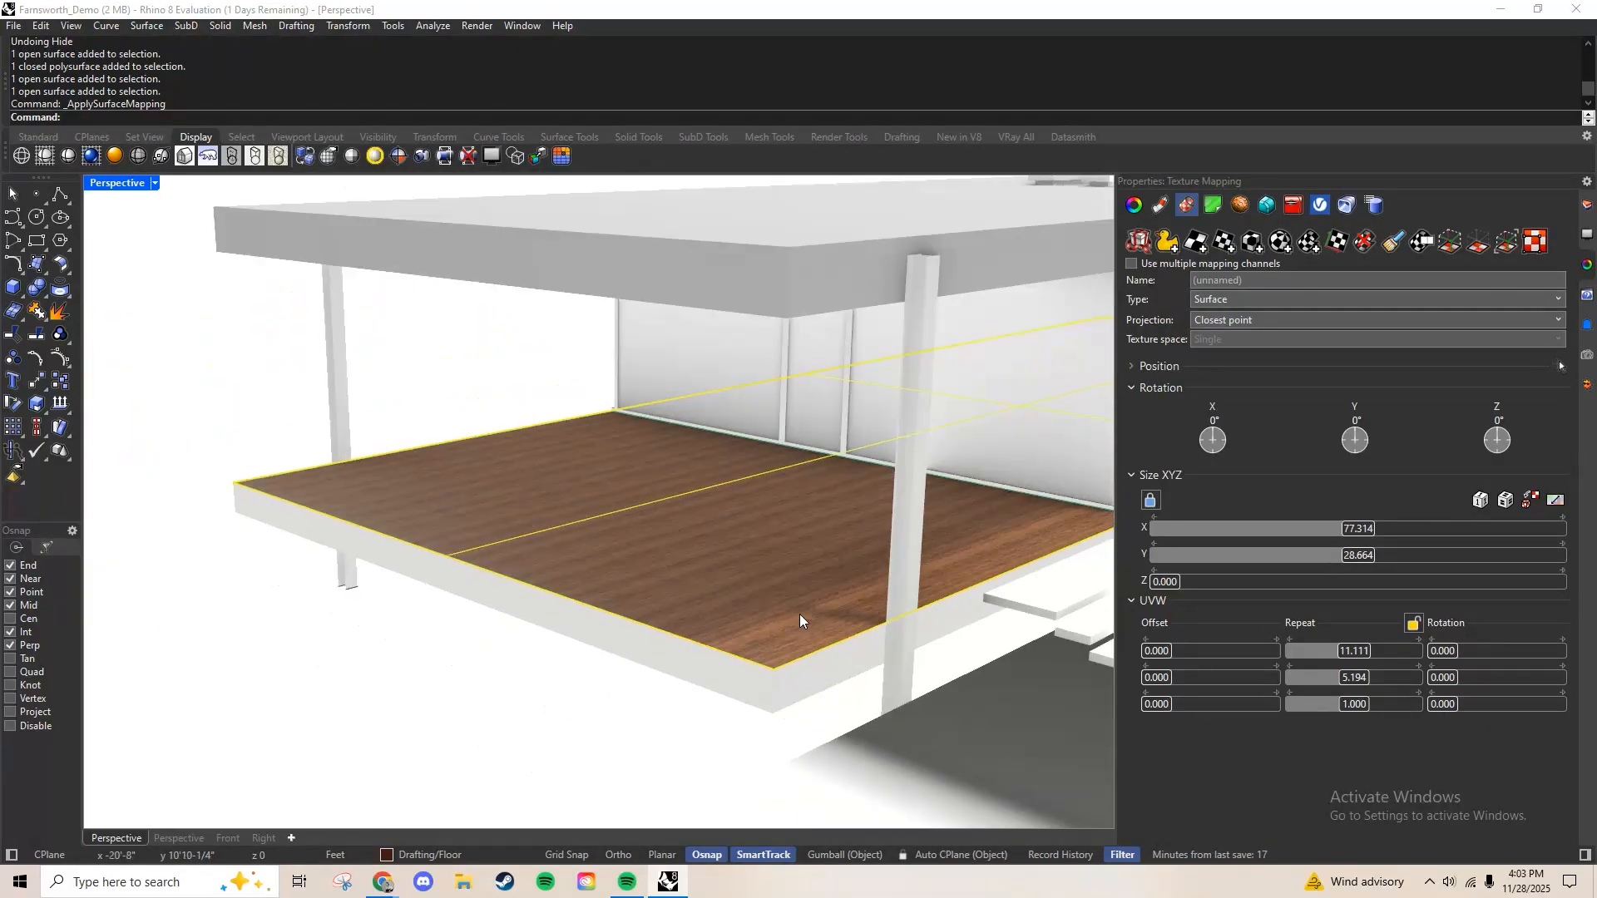
{"action": "right_click_drag", "start_coordinate": [800, 615], "coordinate": [695, 576]}
{"action": "scroll", "coordinate": [681, 646], "scroll_direction": "down", "scroll_amount": 2}
Set the walnut texture's UVW repeat to exactly 11 in the first direction and 5 in the second
{"action": "left_click", "coordinate": [1355, 686]}
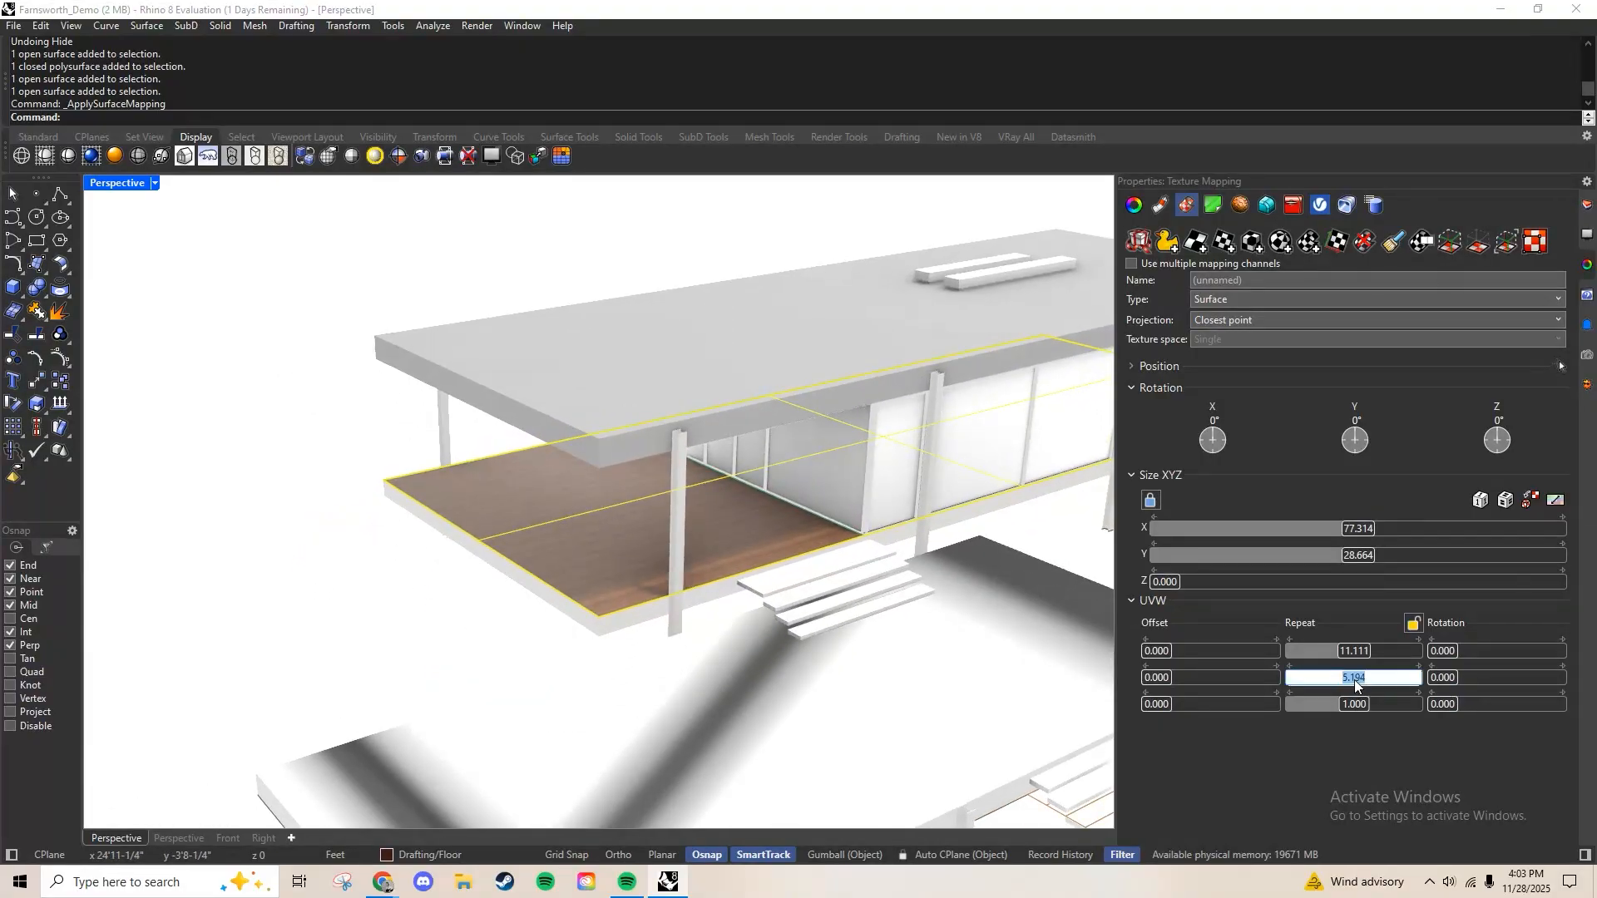
{"action": "type", "text": "5"}
{"action": "key", "text": "Return"}
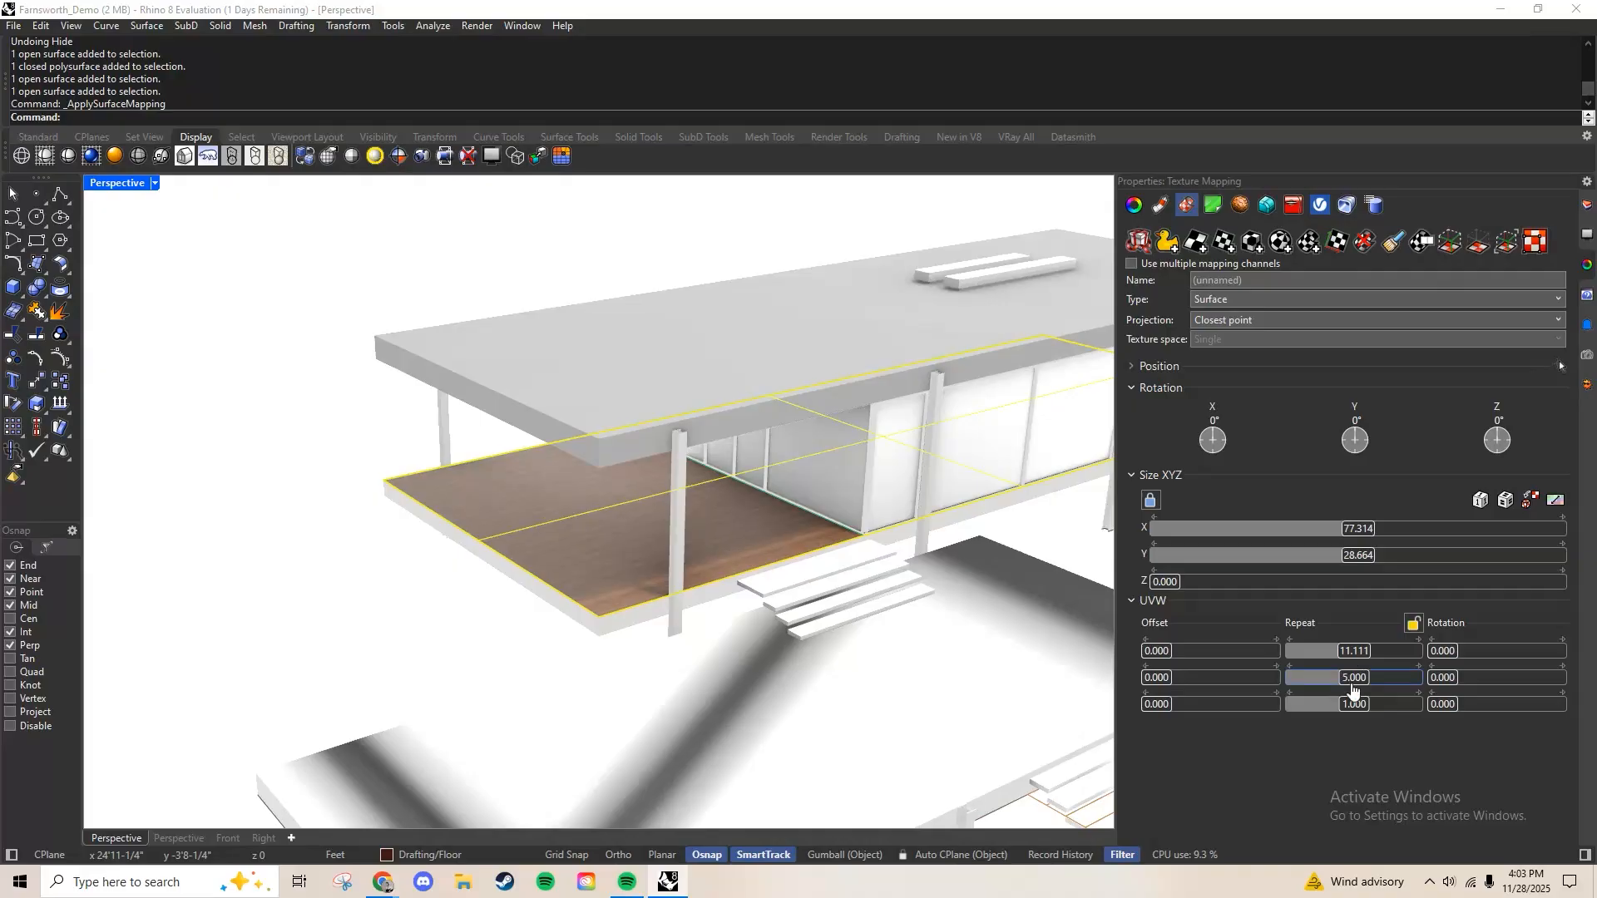
{"action": "left_click", "coordinate": [1350, 651]}
{"action": "left_click", "coordinate": [1359, 651]}
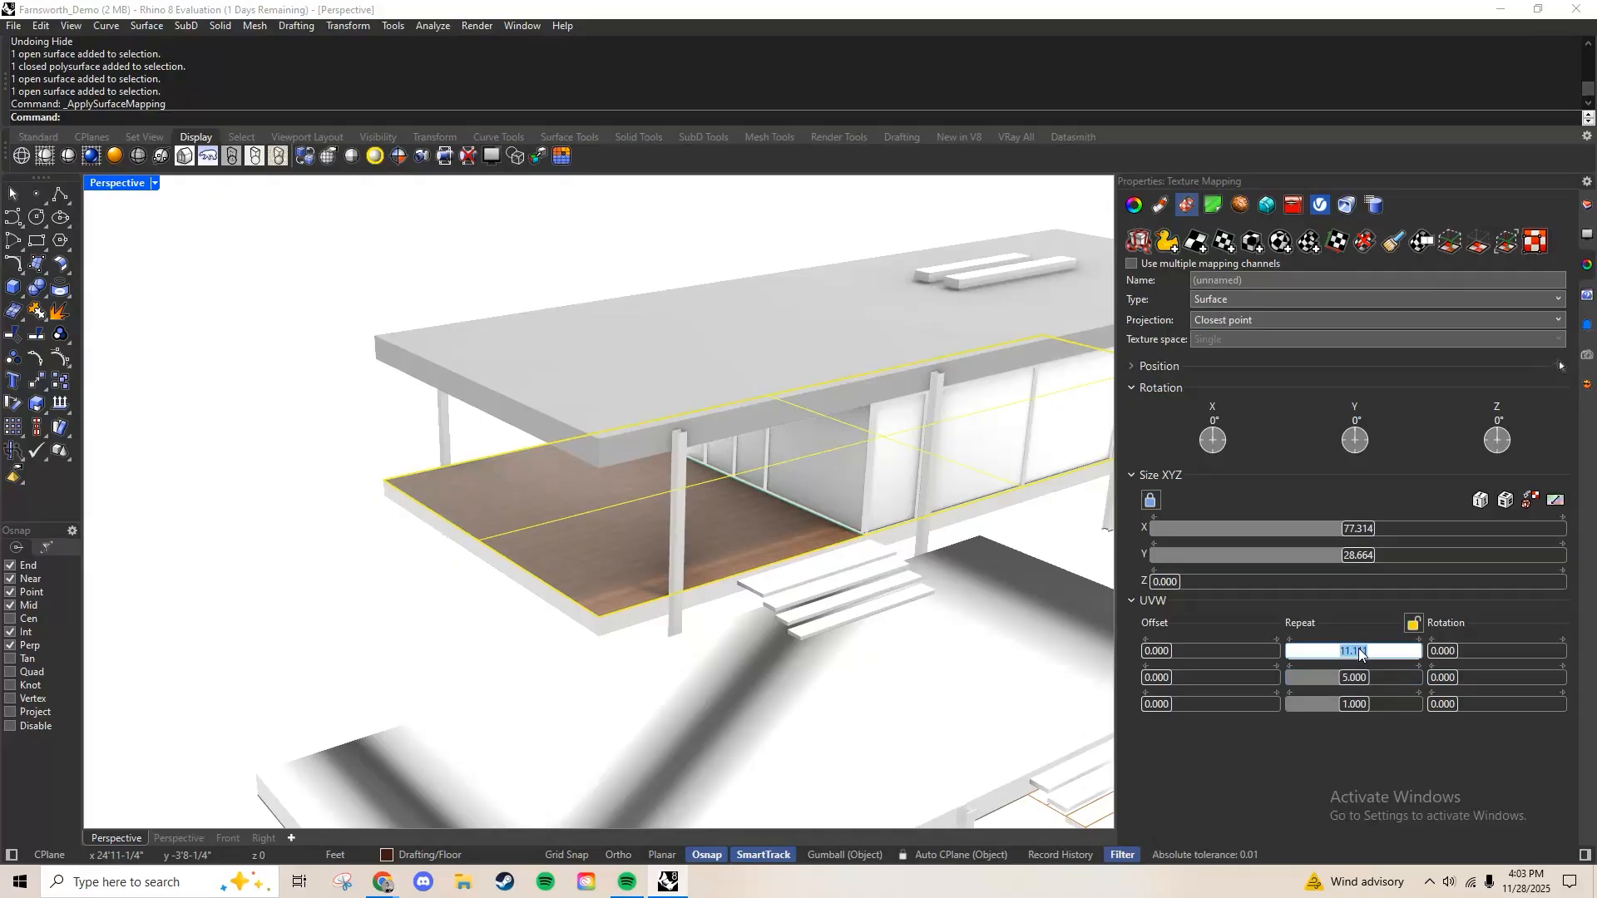
{"action": "type", "text": "11"}
{"action": "key", "text": "Return"}
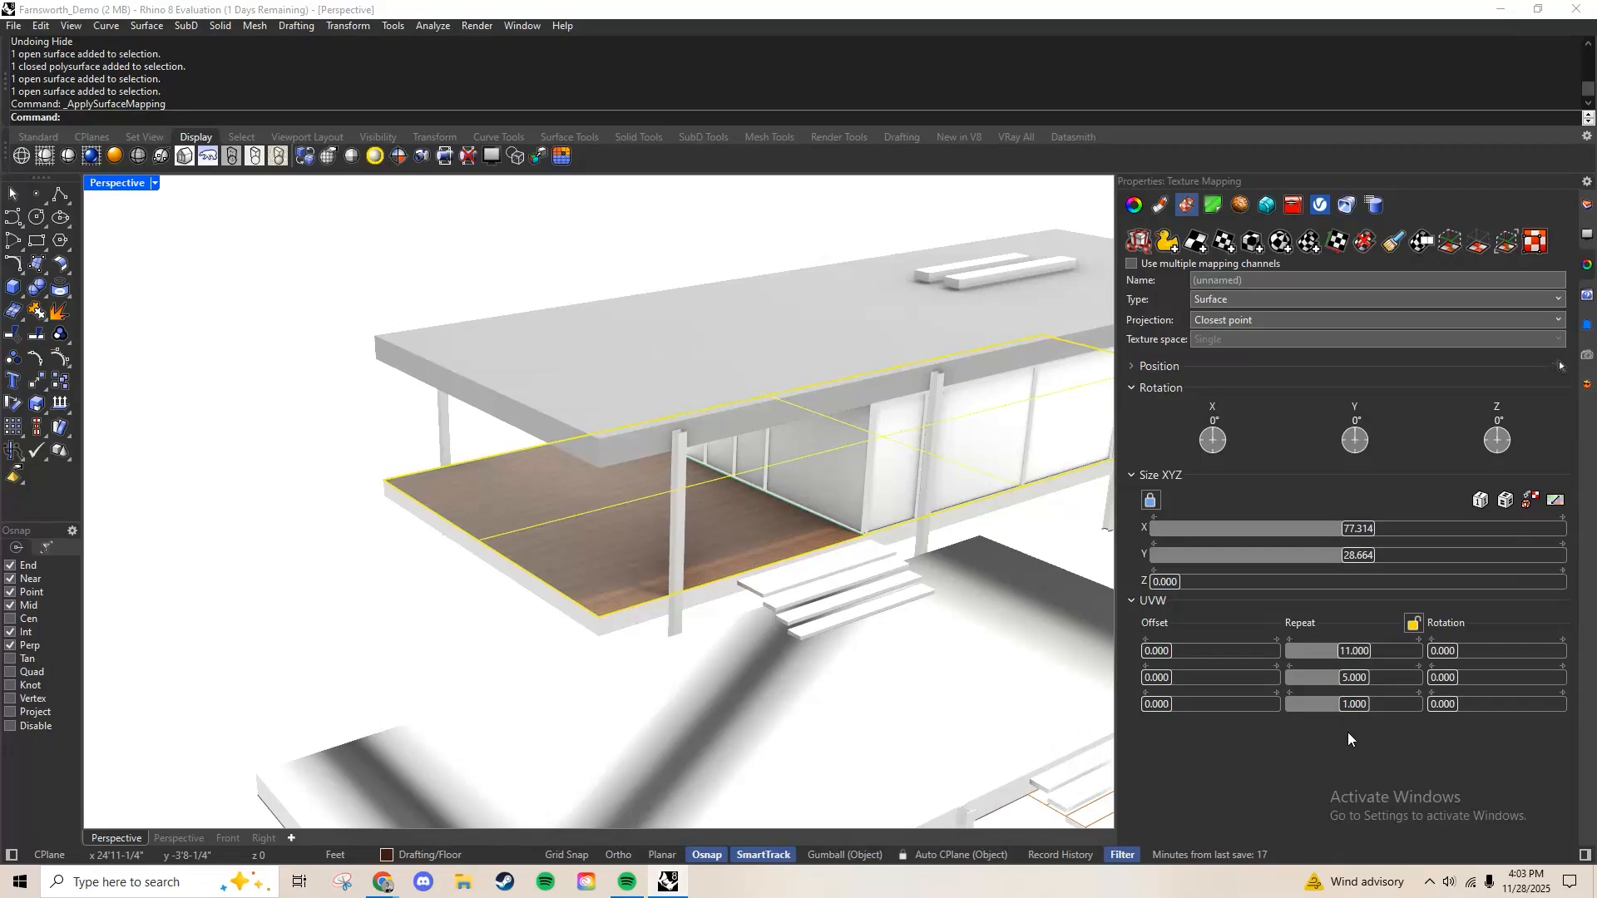
Try rotating the walnut texture 90 degrees with the third UVW rotation value, and reset that rotation to 0
{"action": "left_click", "coordinate": [1452, 705]}
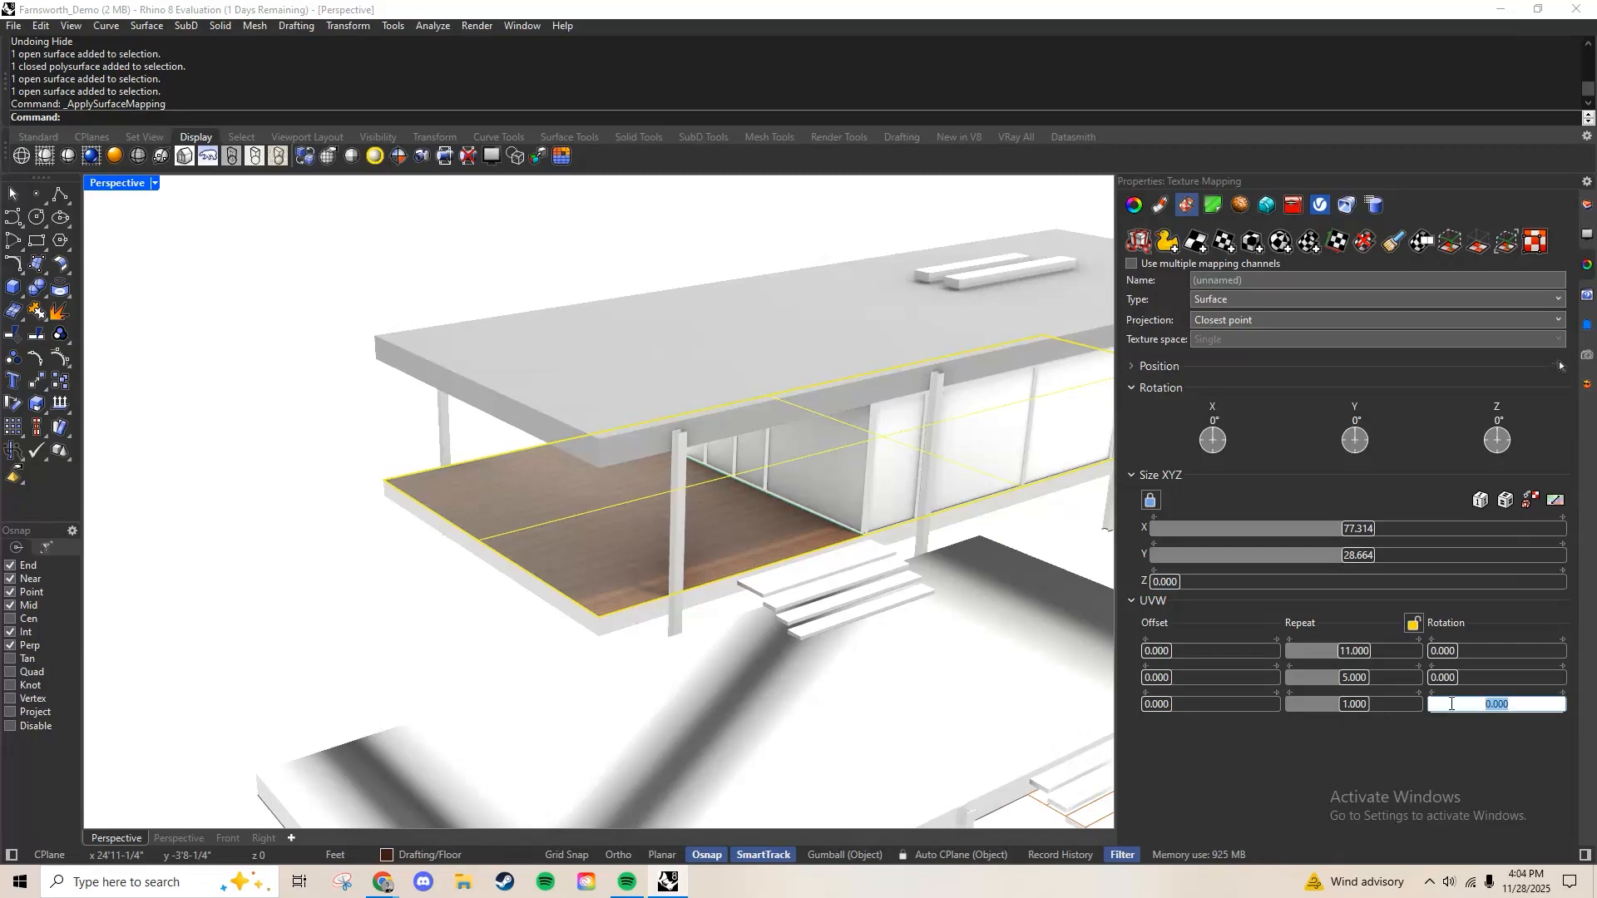
{"action": "type", "text": "90"}
{"action": "key", "text": "Return"}
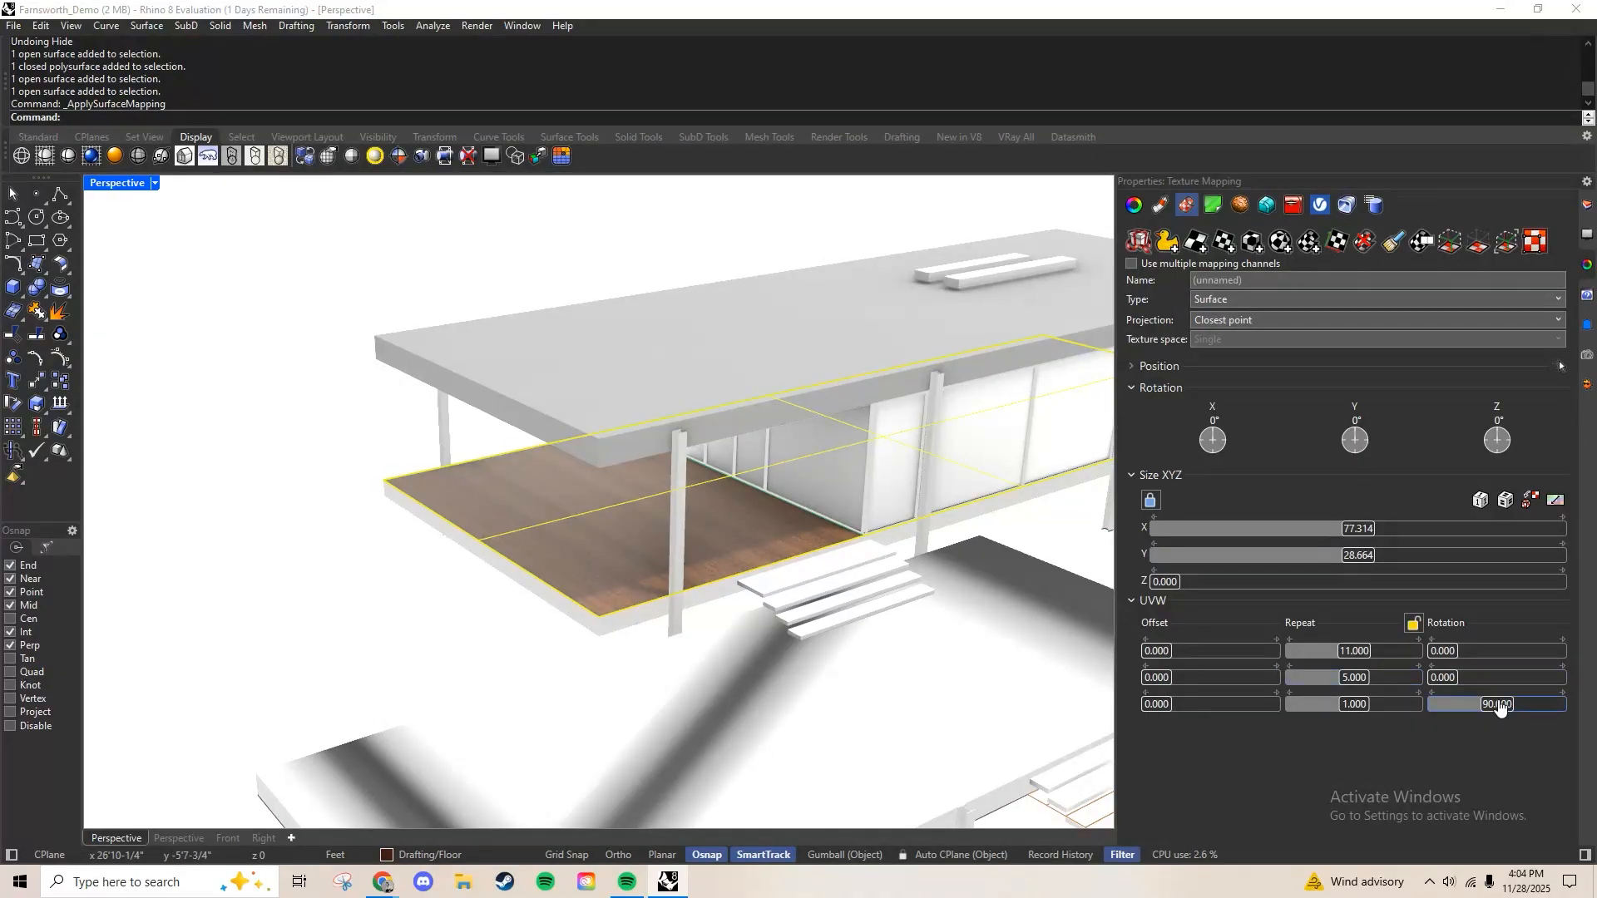
{"action": "left_click_drag", "start_coordinate": [1498, 712], "coordinate": [1443, 715]}
{"action": "left_click", "coordinate": [1490, 706]}
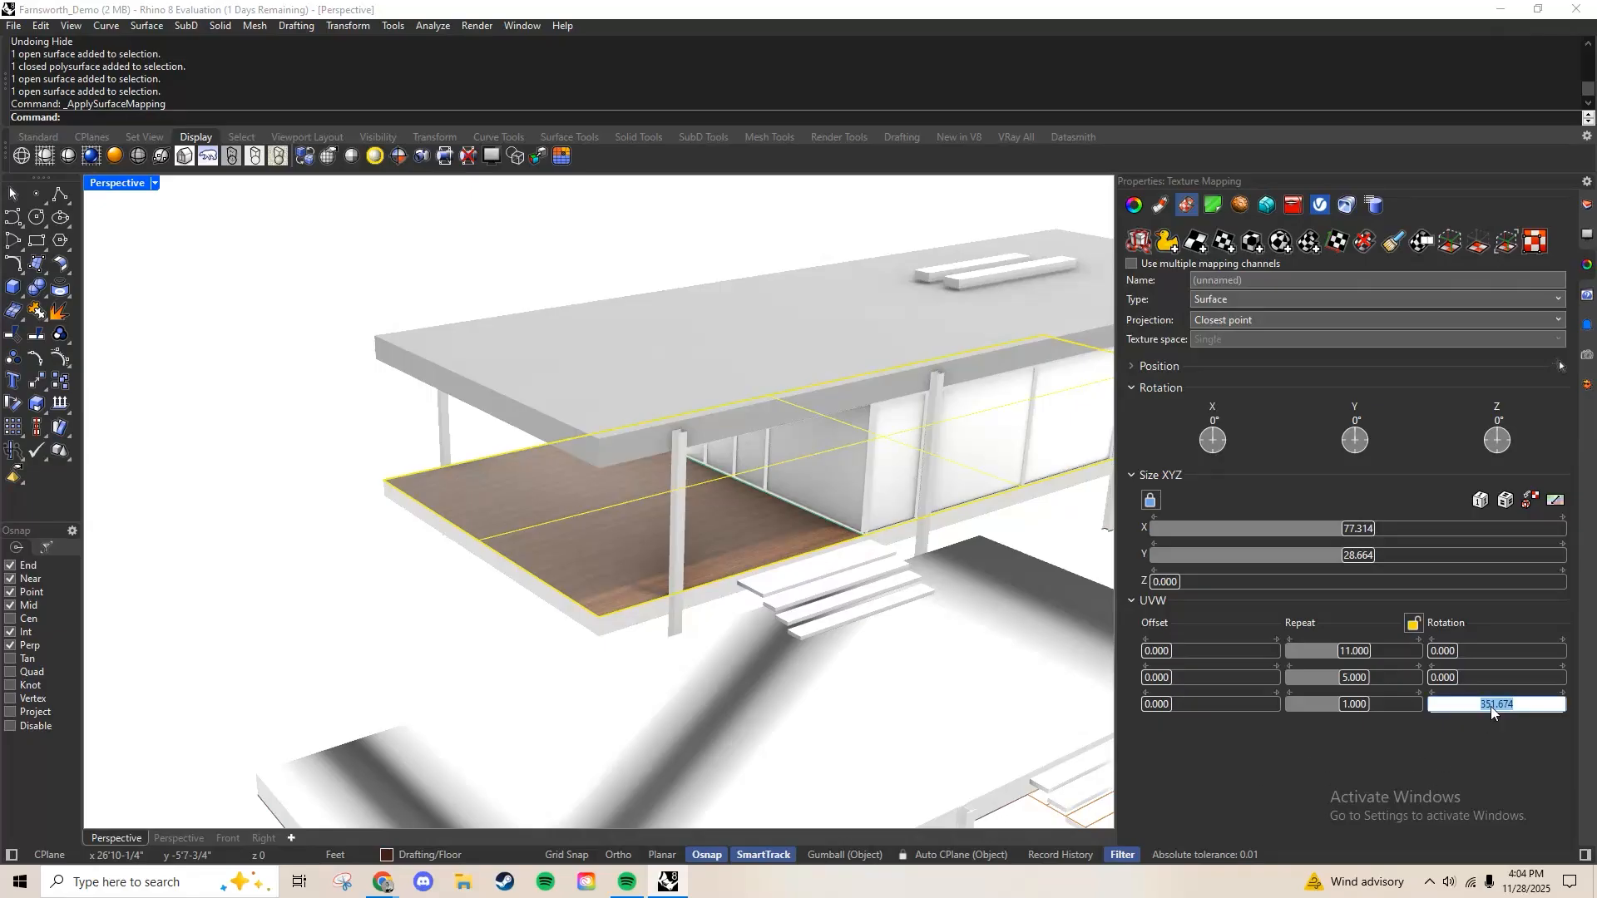
{"action": "type", "text": "0"}
{"action": "key", "text": "Return"}
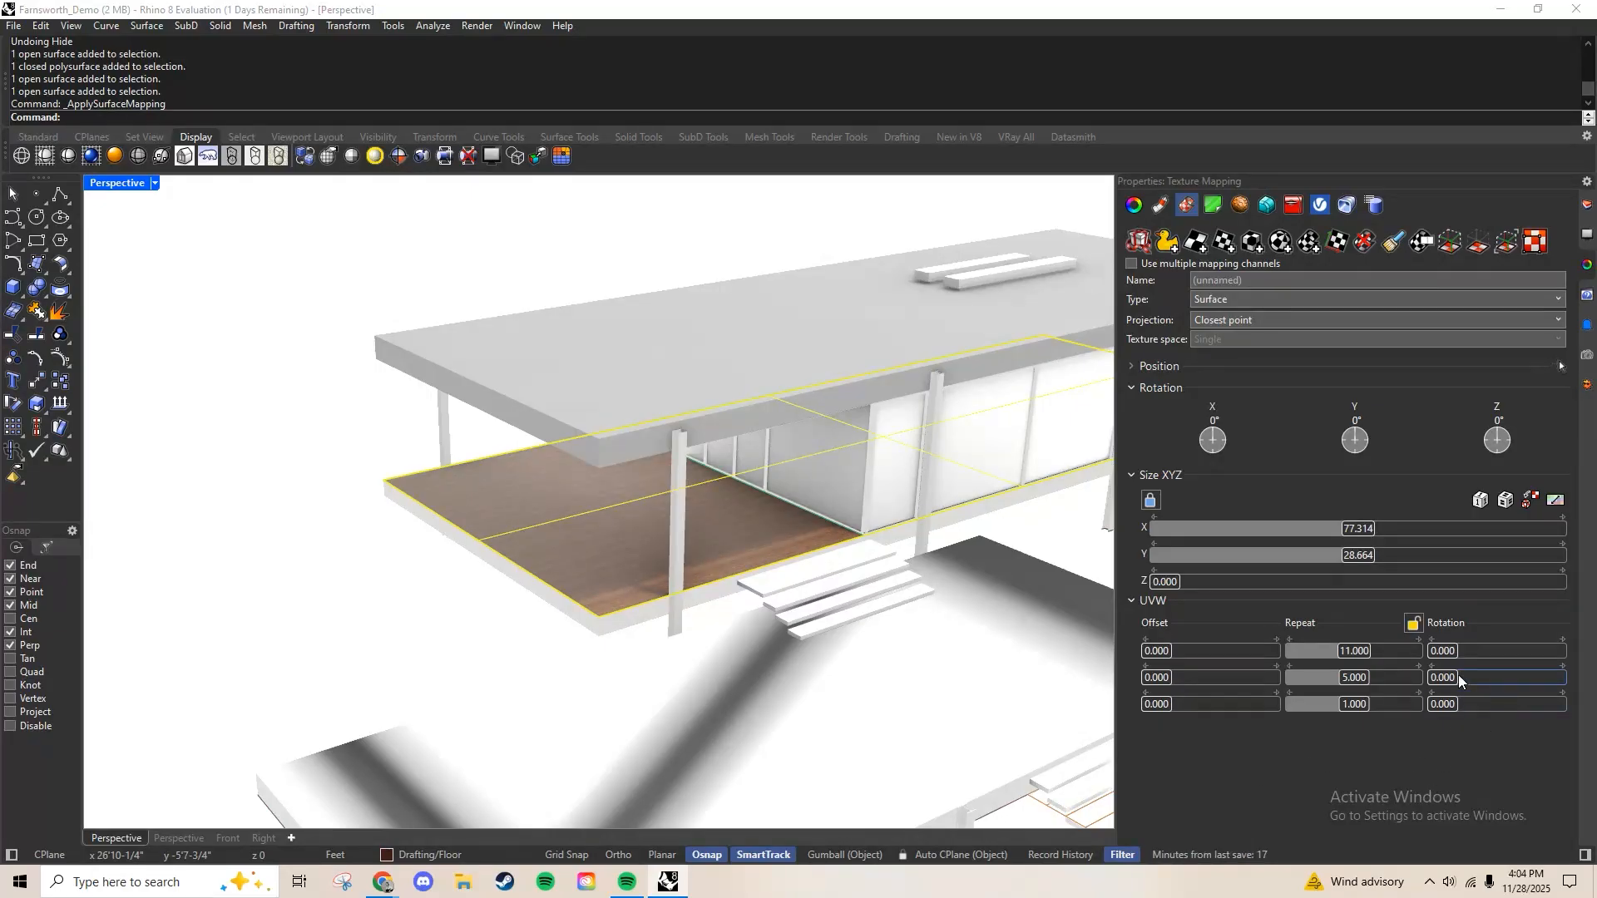
{"action": "left_click", "coordinate": [1502, 707]}
{"action": "left_click", "coordinate": [1511, 741]}
{"action": "scroll", "coordinate": [677, 562], "scroll_direction": "up", "scroll_amount": 3}
{"action": "scroll", "coordinate": [702, 575], "scroll_direction": "down", "scroll_amount": 8}
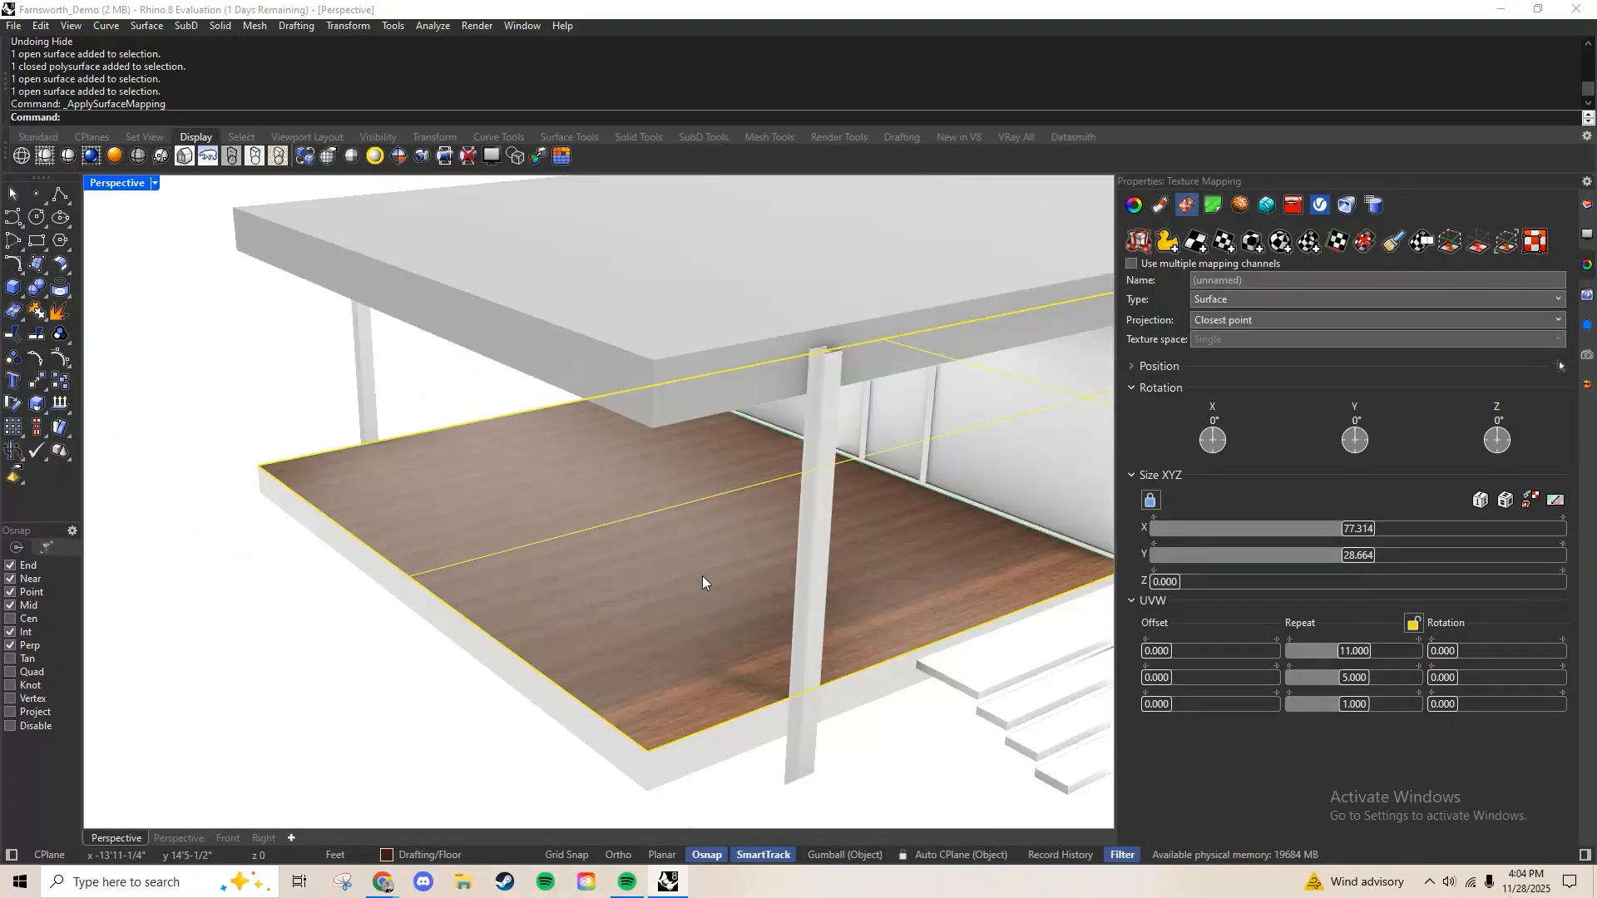
Explode the lower terrace slab and join all its surfaces except the top one into an open polysurface
{"action": "right_click_drag", "start_coordinate": [755, 580], "coordinate": [663, 464], "text": "shift"}
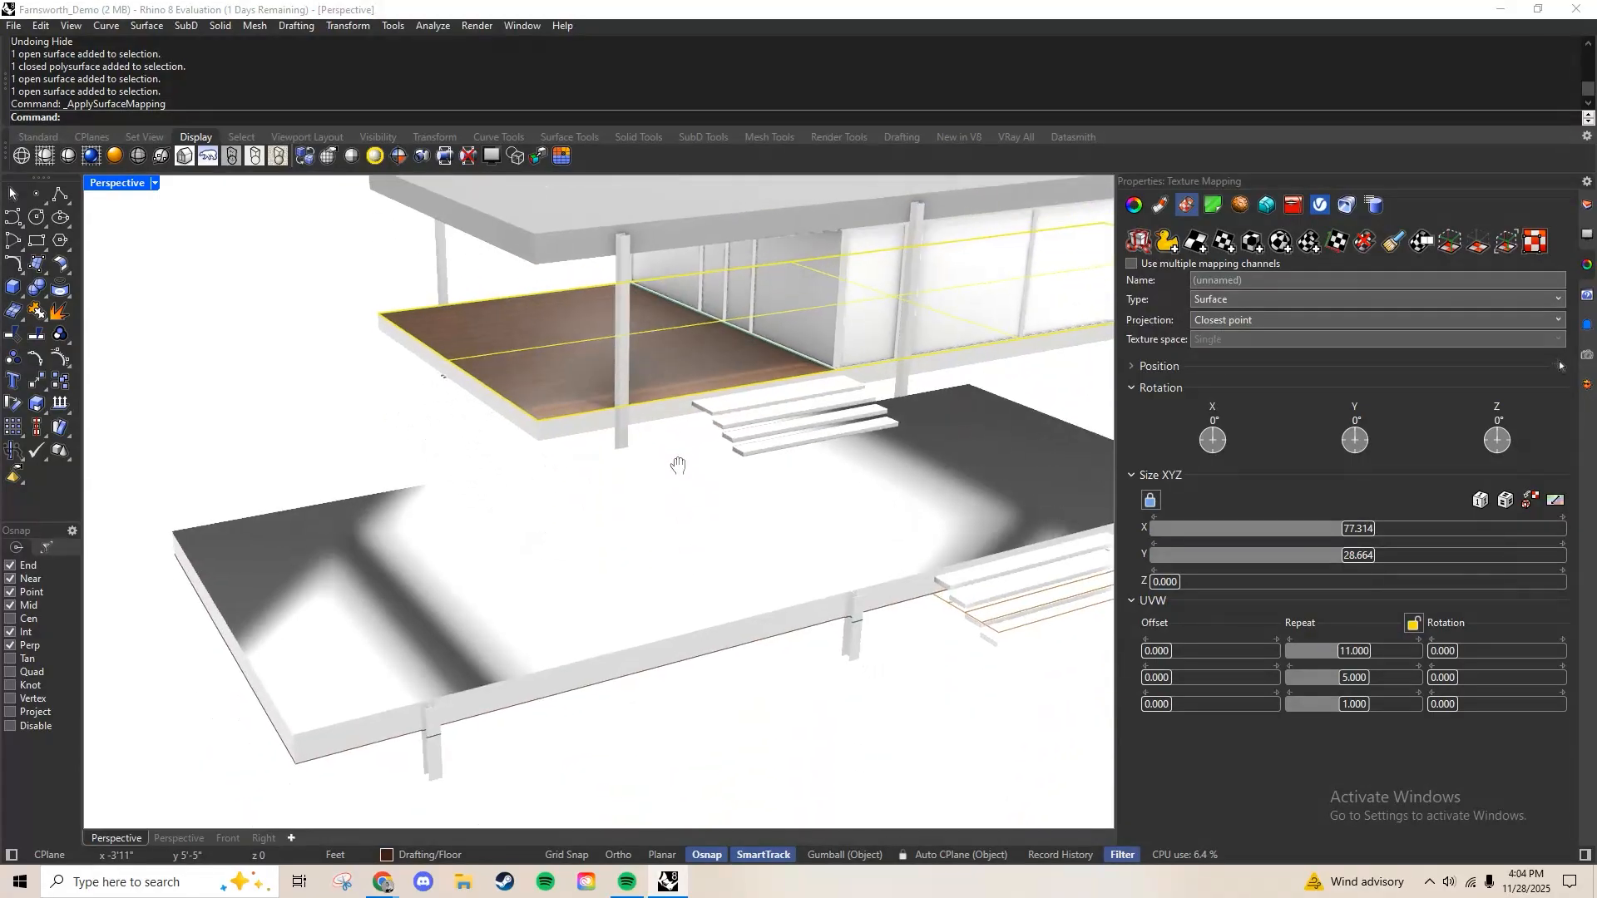
{"action": "left_click", "coordinate": [583, 579]}
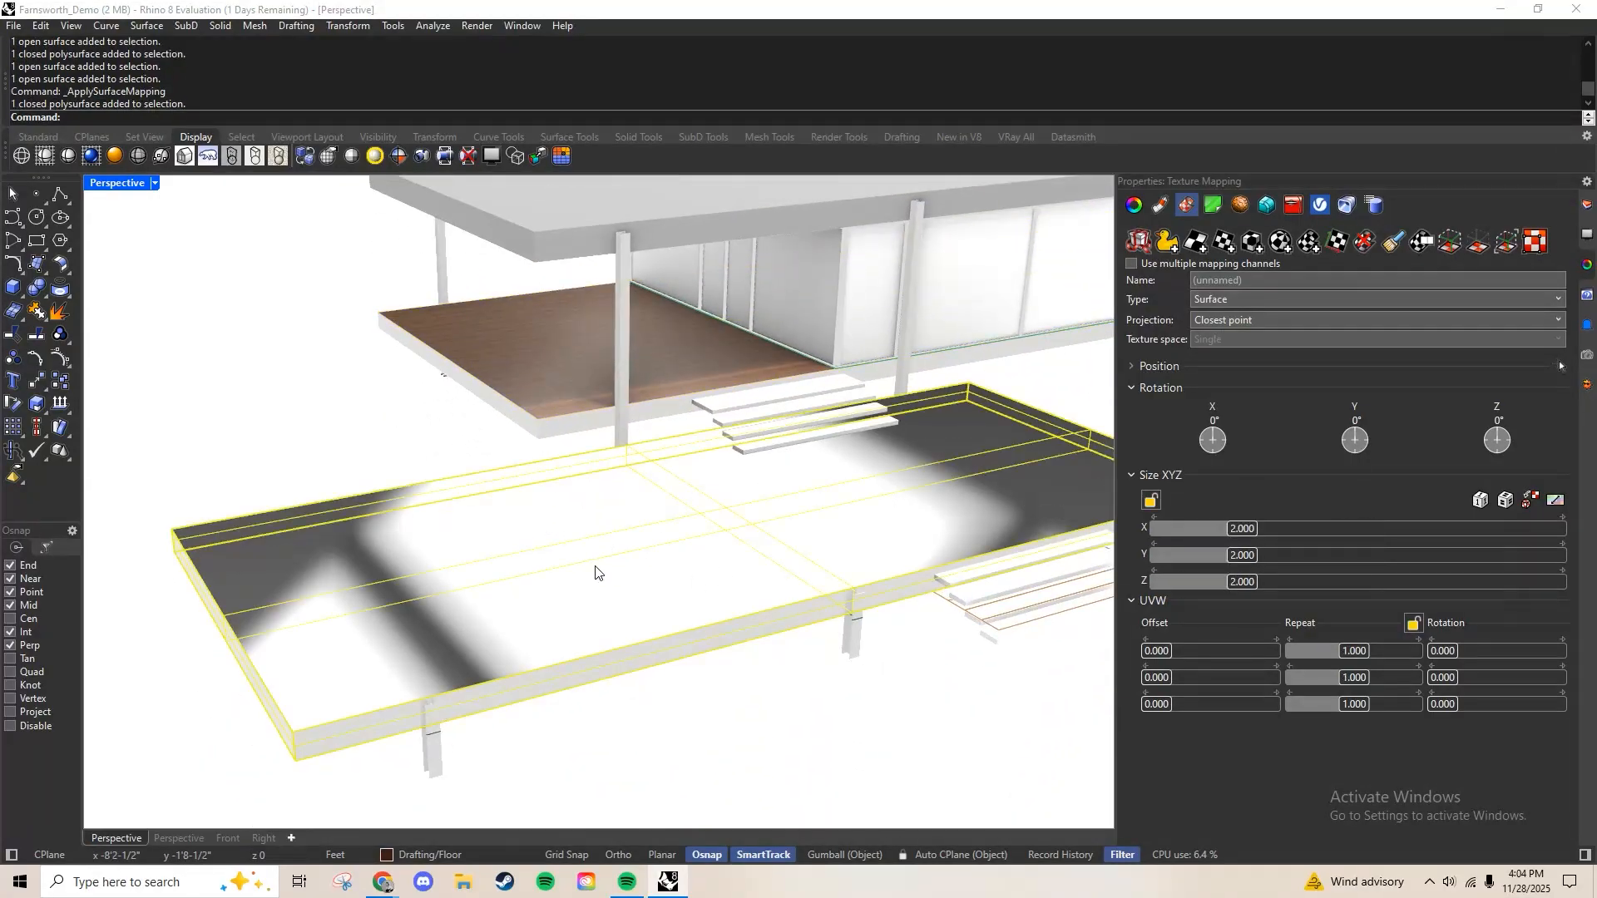
{"action": "right_click_drag", "start_coordinate": [596, 572], "coordinate": [672, 603]}
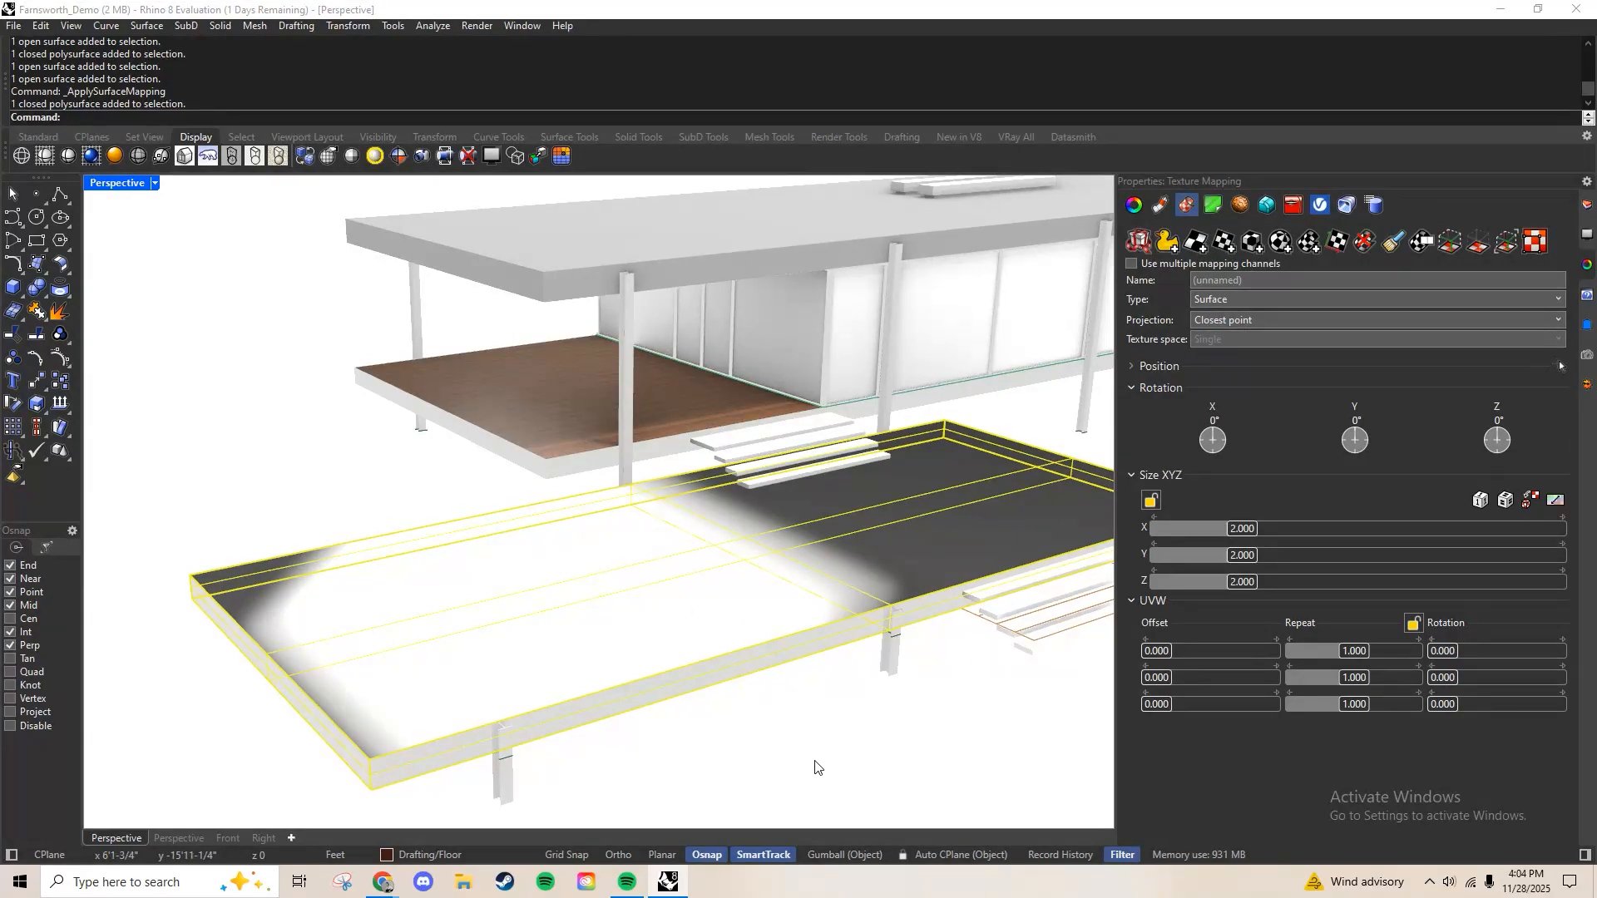
{"action": "type", "text": "Explode"}
{"action": "key", "text": "Return"}
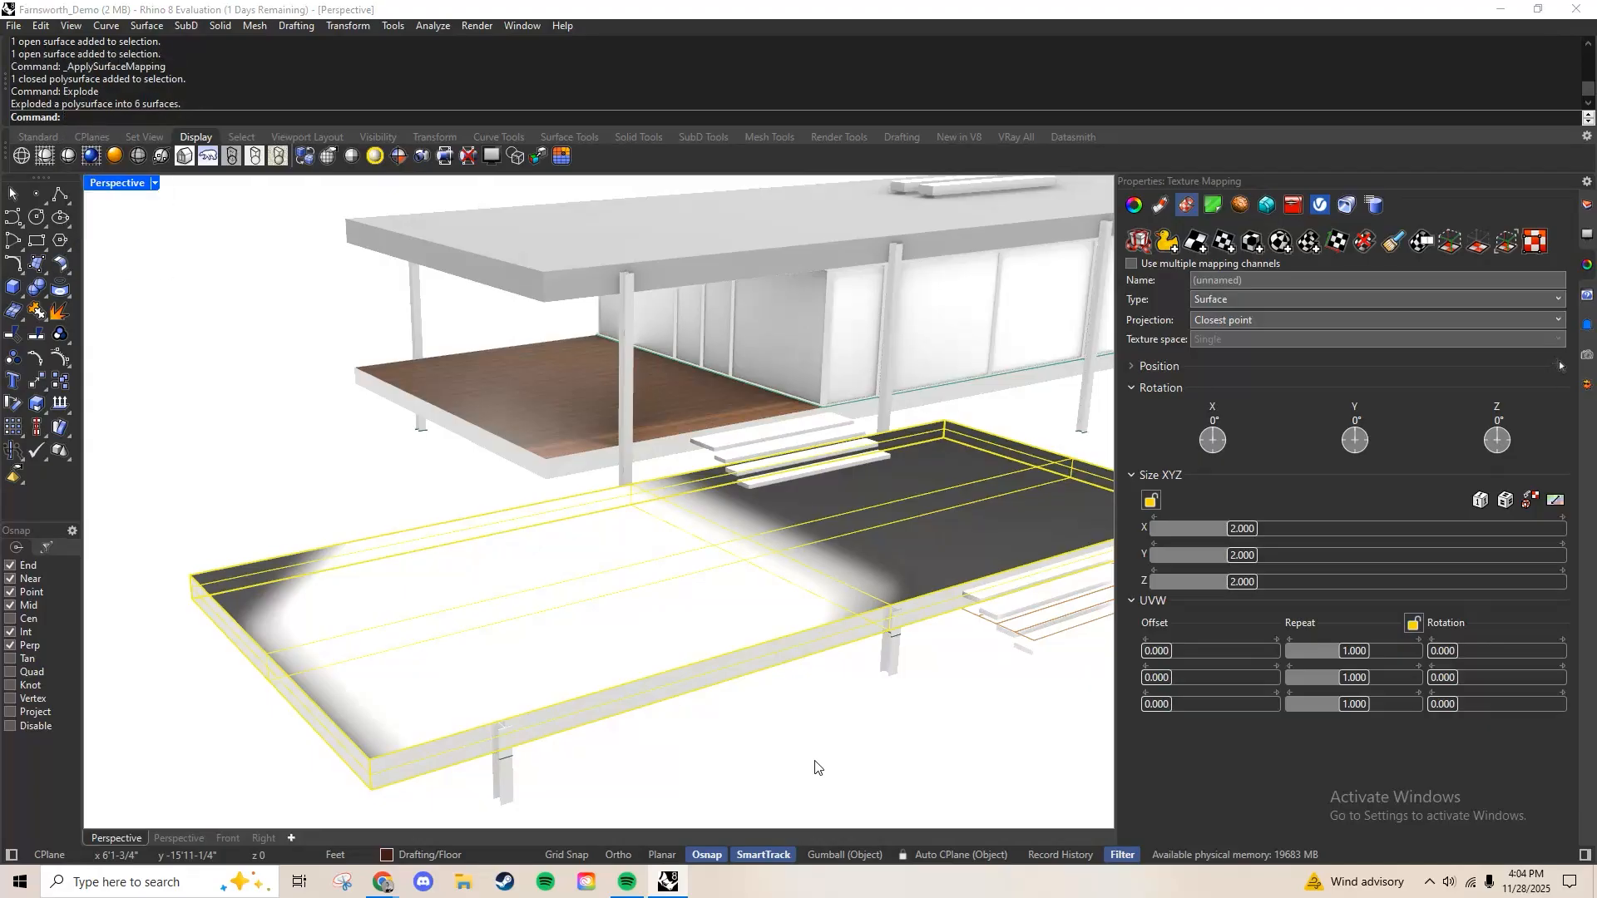
{"action": "left_click", "coordinate": [753, 545]}
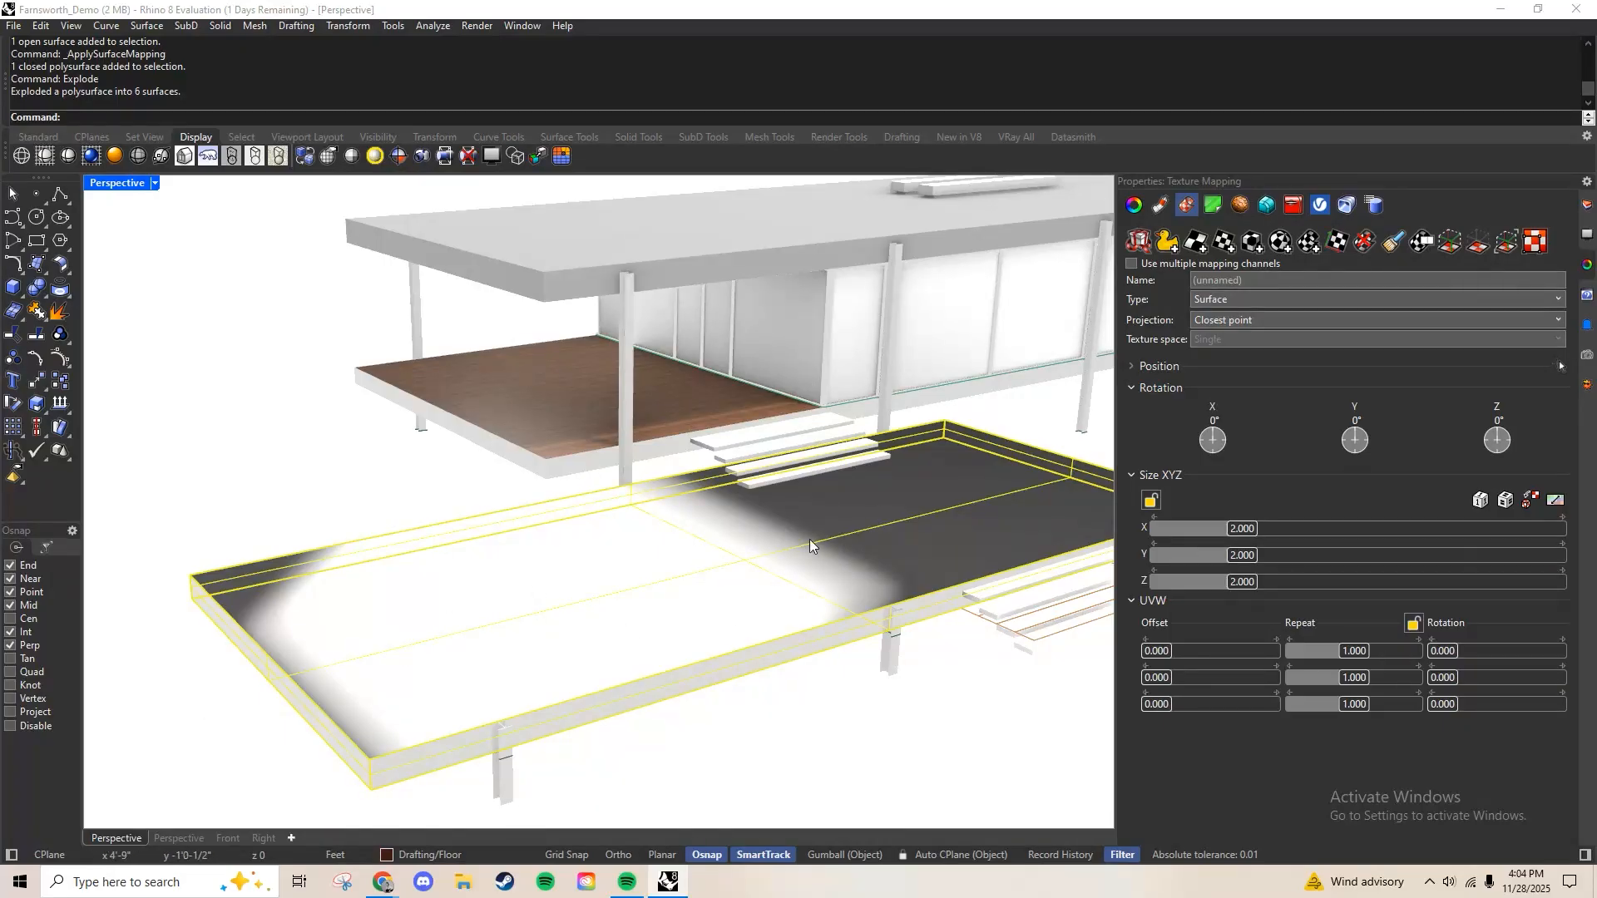
{"action": "key", "text": "Return"}
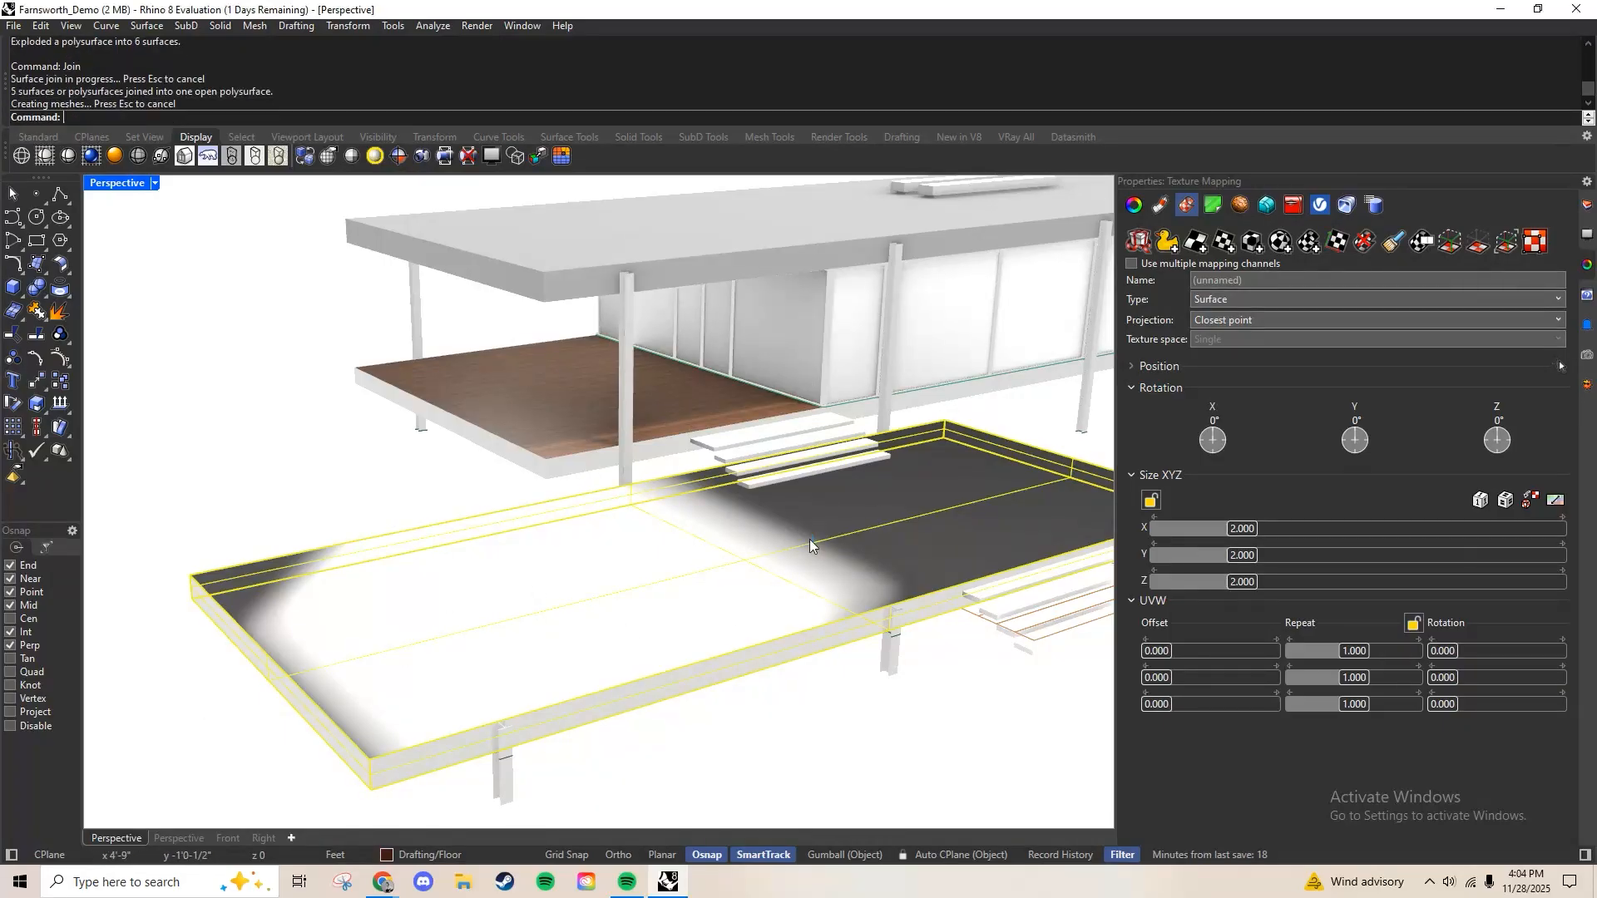
{"action": "left_click", "coordinate": [855, 678]}
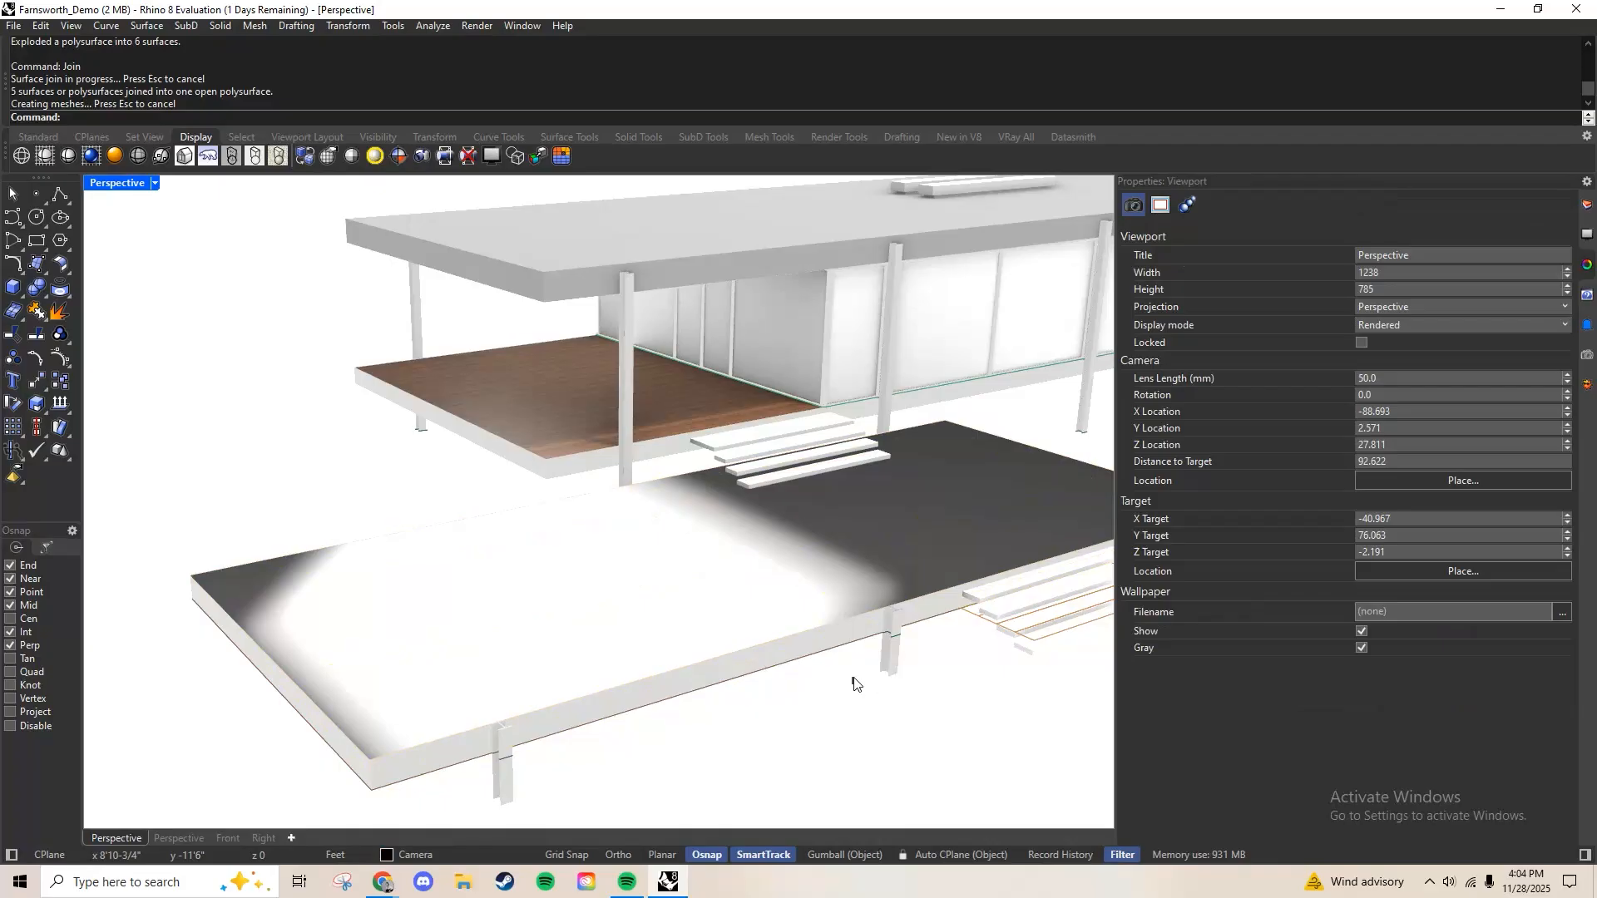
Assign the Walnut brown polished material to the separated top surface of the lower terrace
{"action": "left_click", "coordinate": [902, 542]}
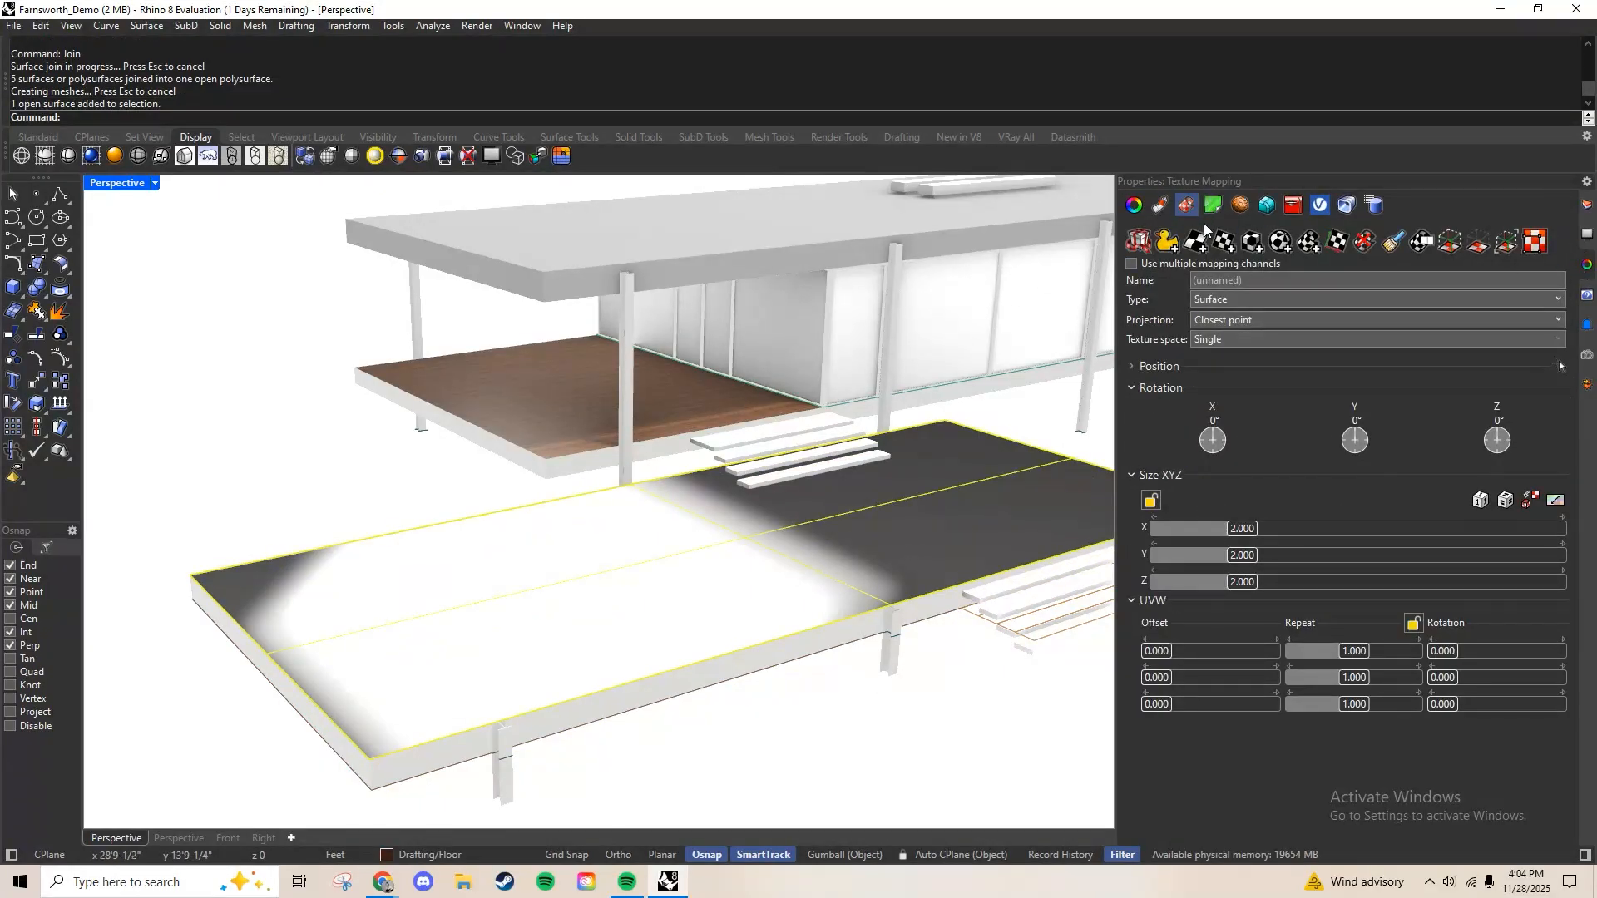
{"action": "left_click", "coordinate": [1160, 205]}
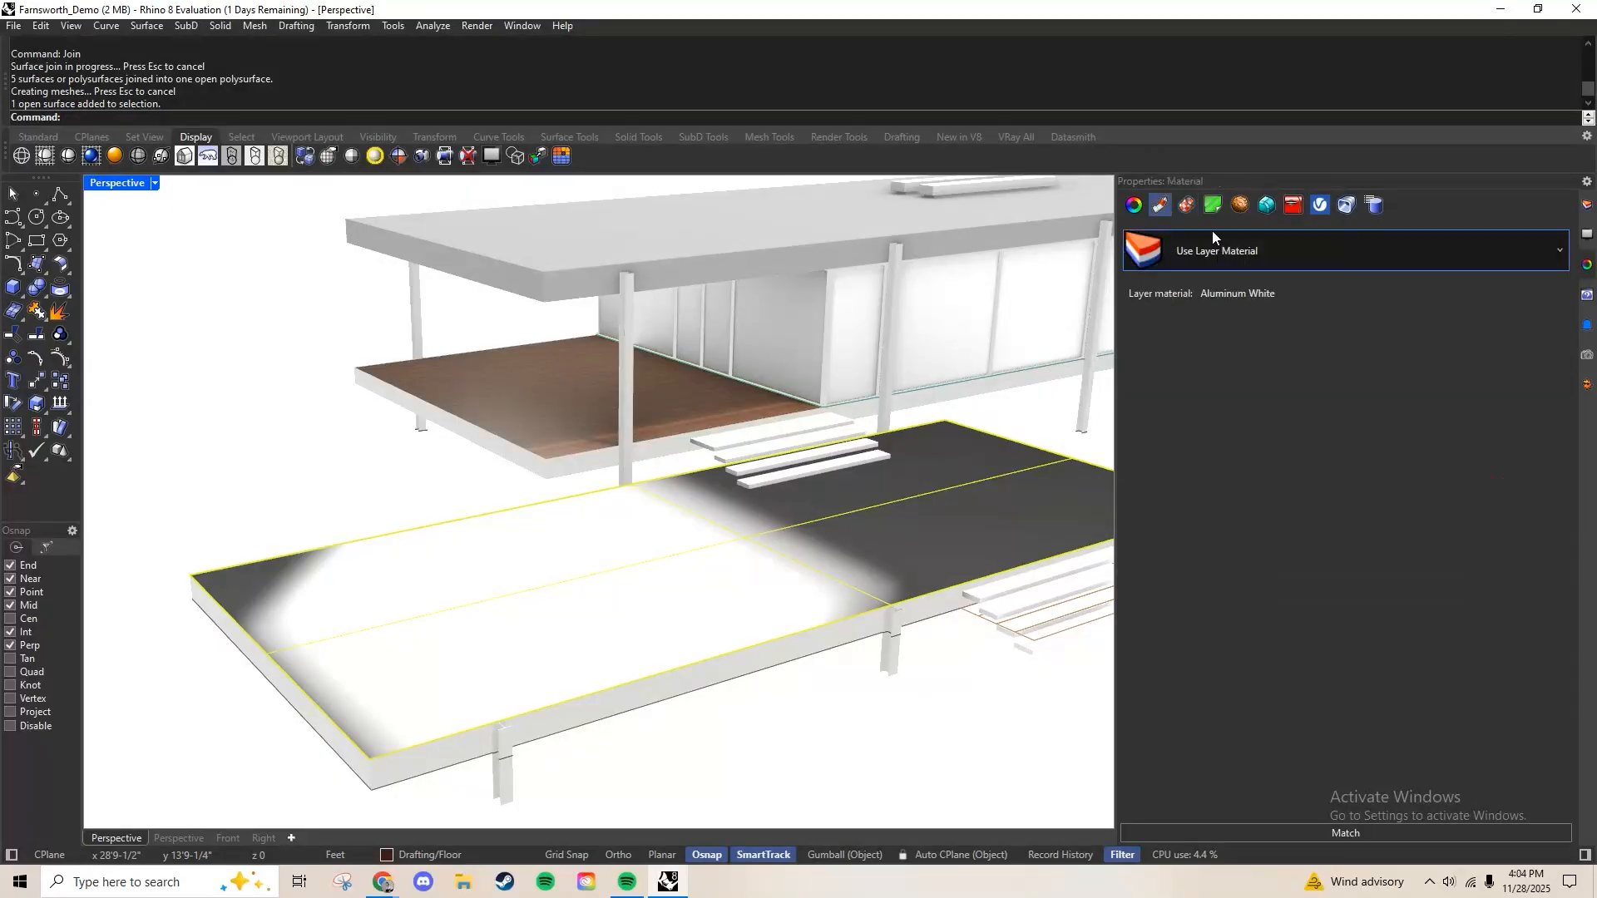
{"action": "left_click", "coordinate": [1469, 258]}
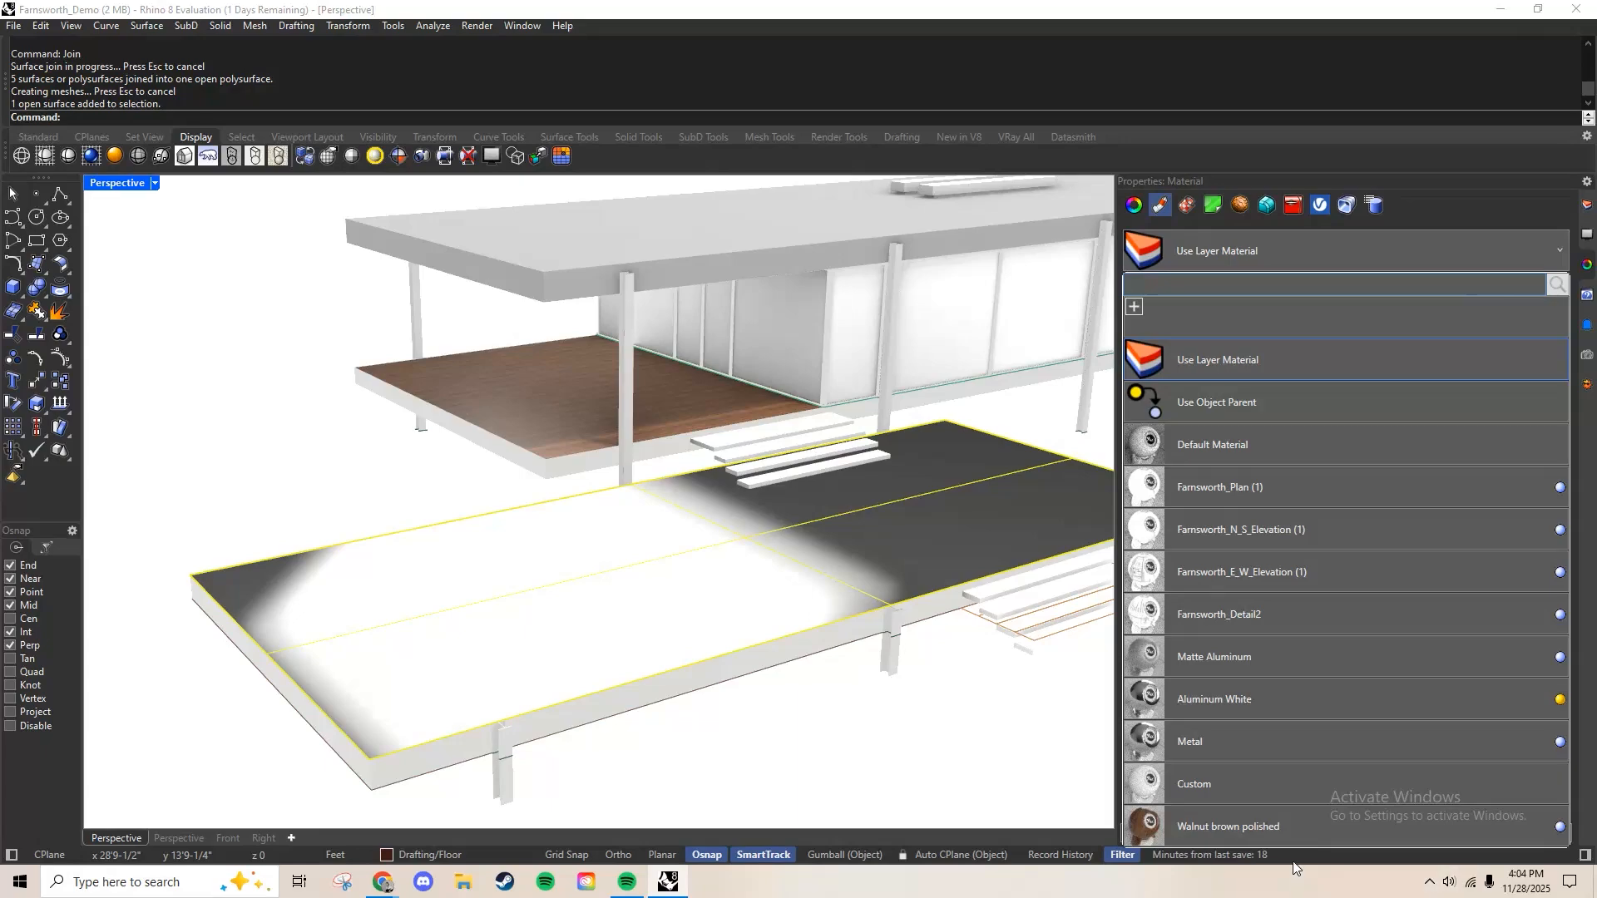
{"action": "left_click", "coordinate": [1248, 826]}
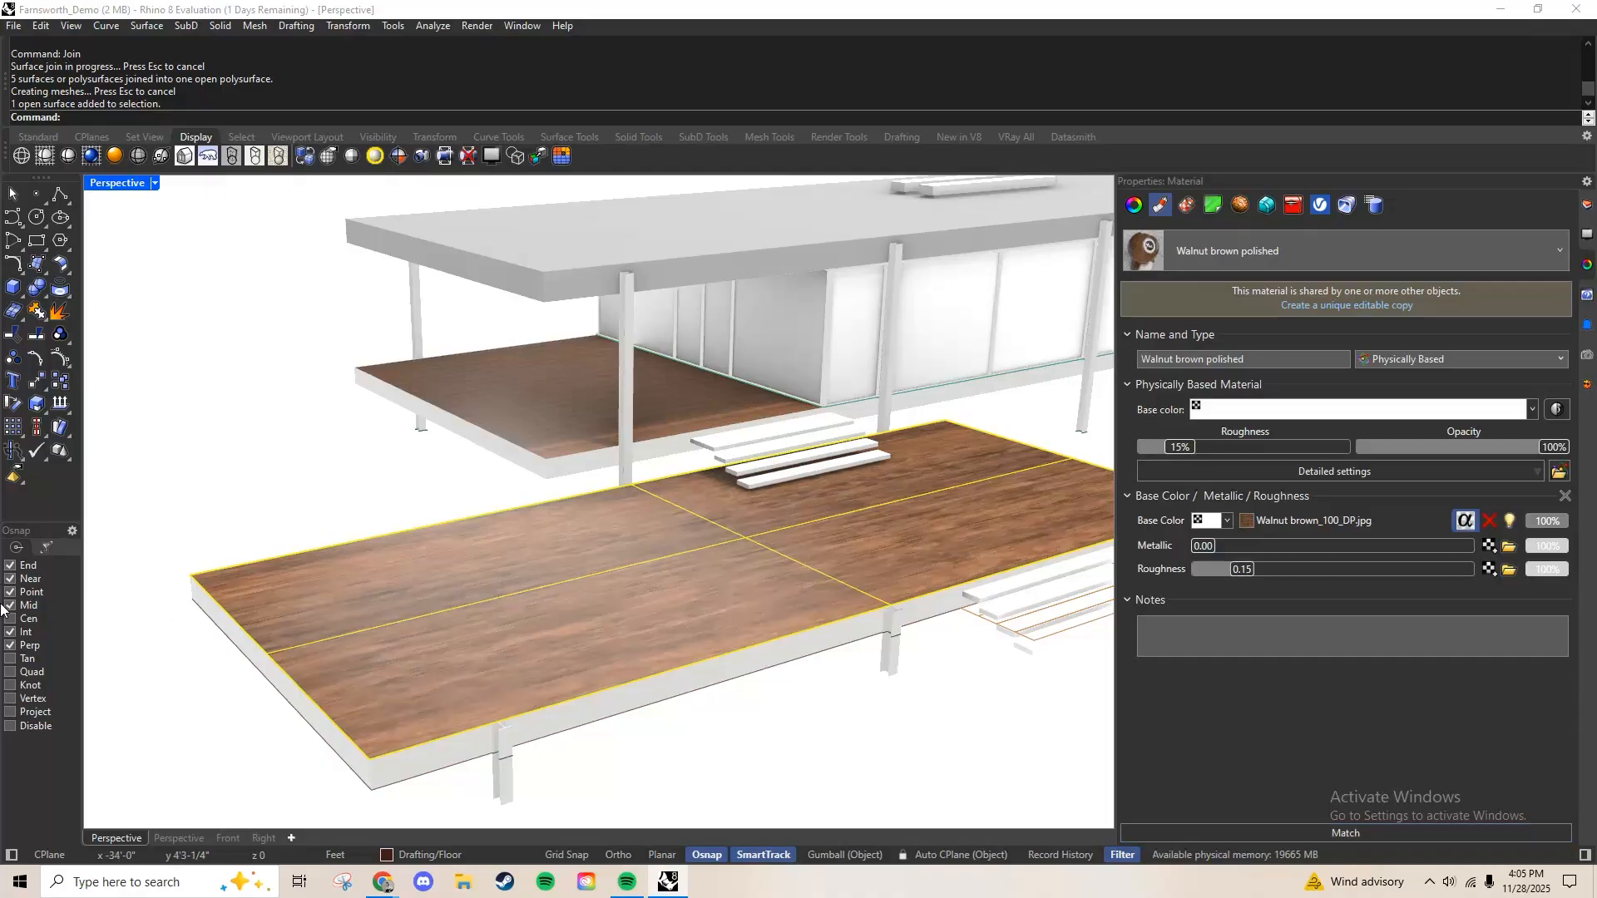
Set the lower terrace top's UVW texture repeat to 11 in the first direction and 2 in the second
{"action": "right_click_drag", "start_coordinate": [633, 609], "coordinate": [663, 627]}
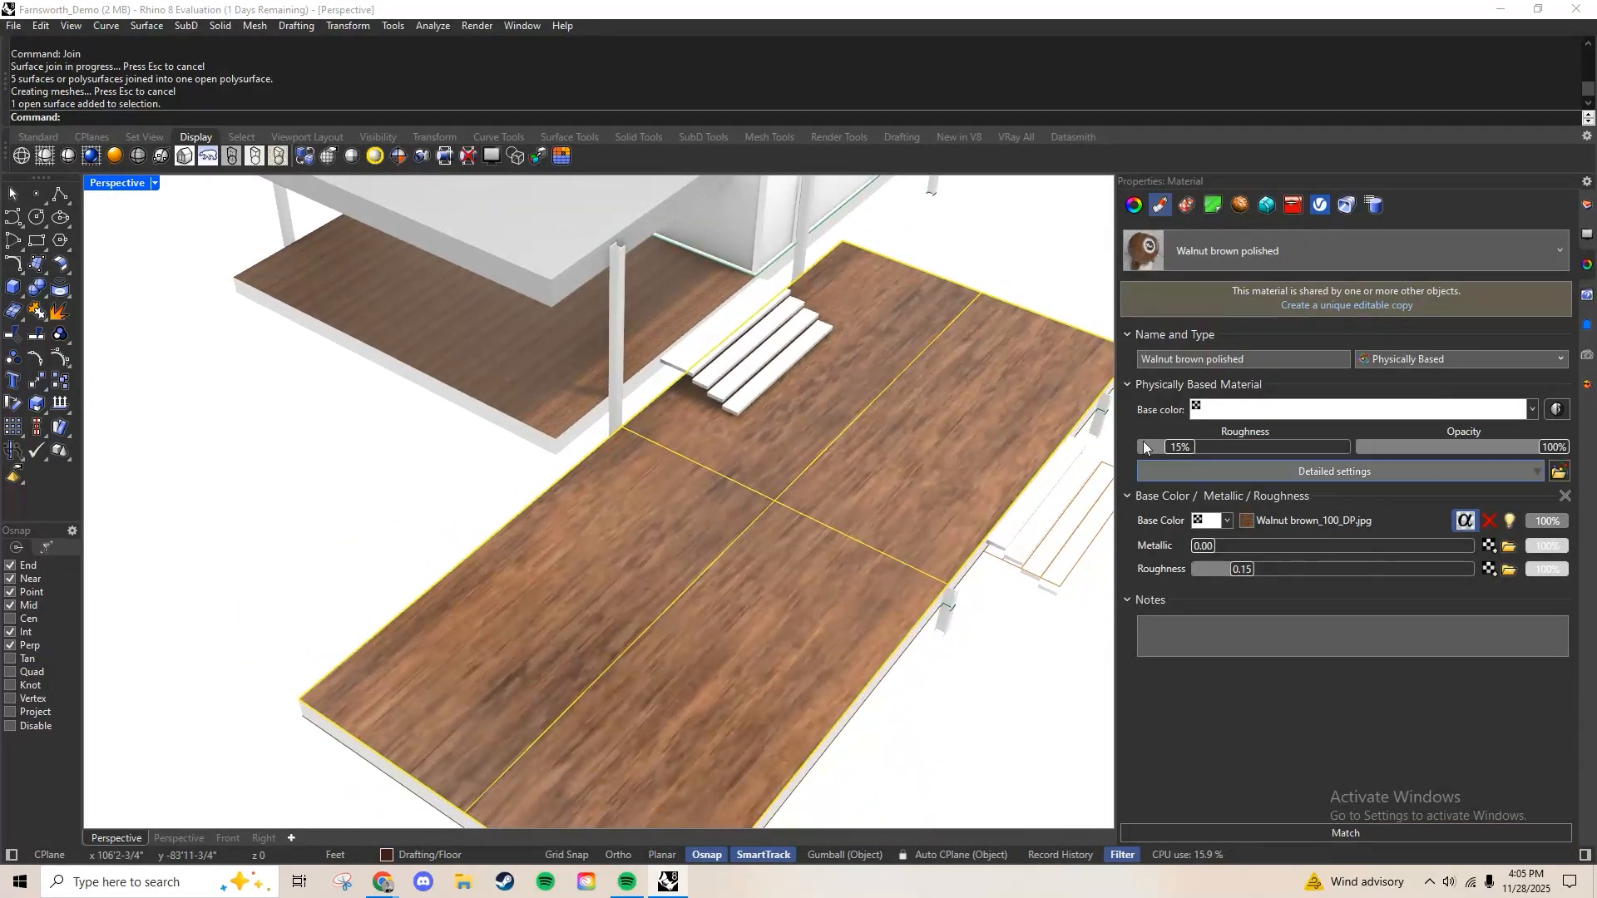
{"action": "left_click", "coordinate": [1187, 206]}
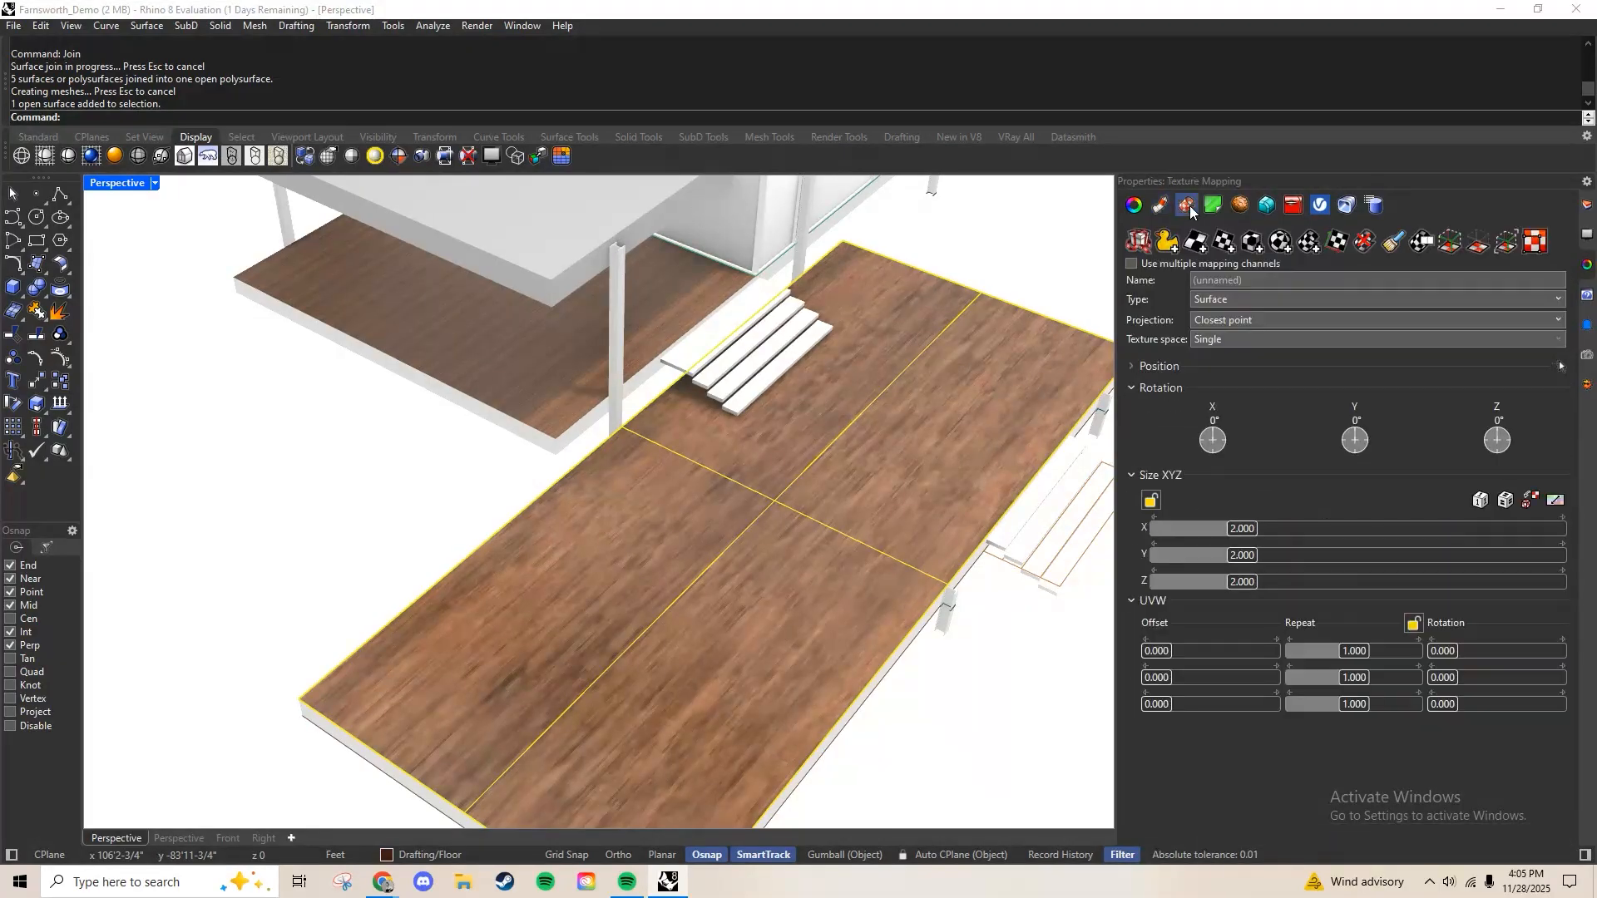
{"action": "left_click", "coordinate": [1532, 500]}
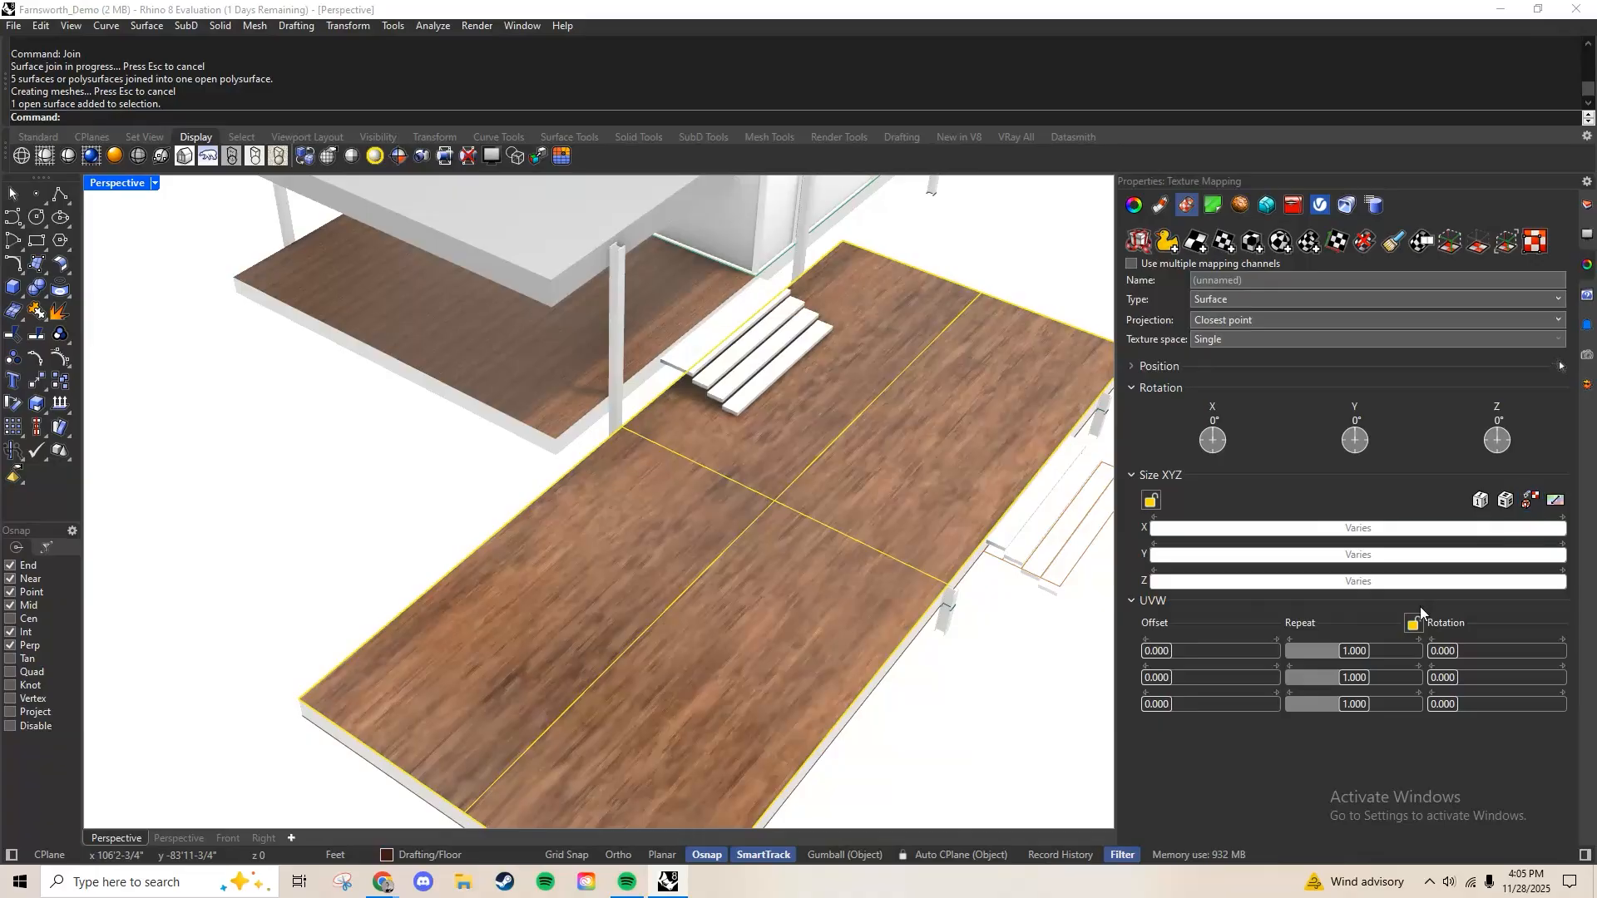
{"action": "left_click", "coordinate": [1354, 657]}
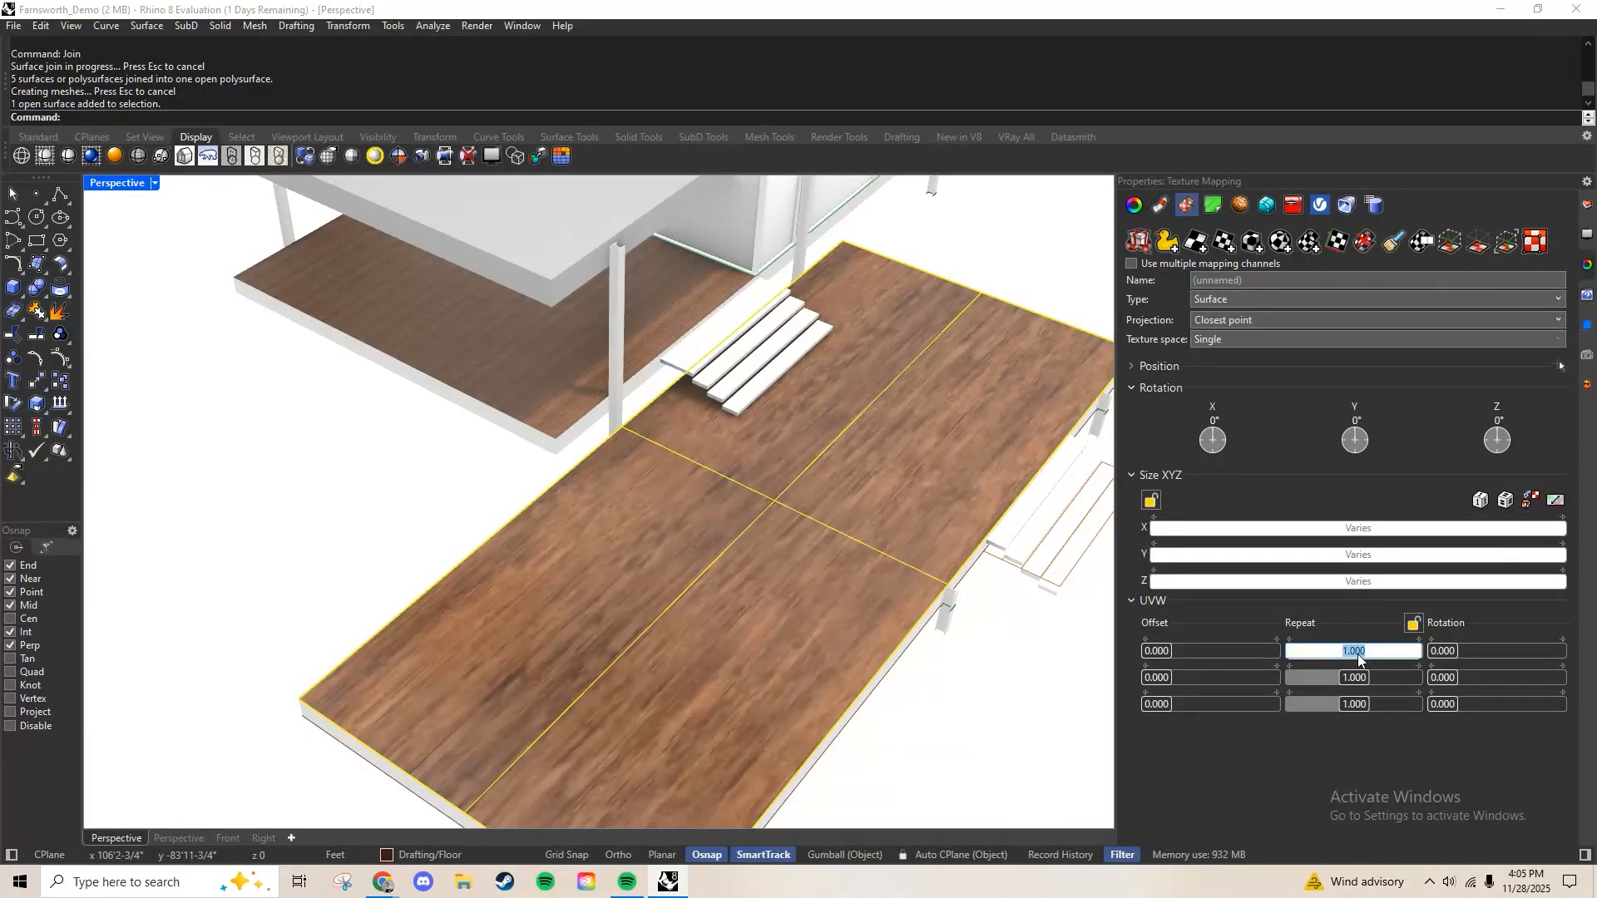
{"action": "type", "text": "11"}
{"action": "key", "text": "Return"}
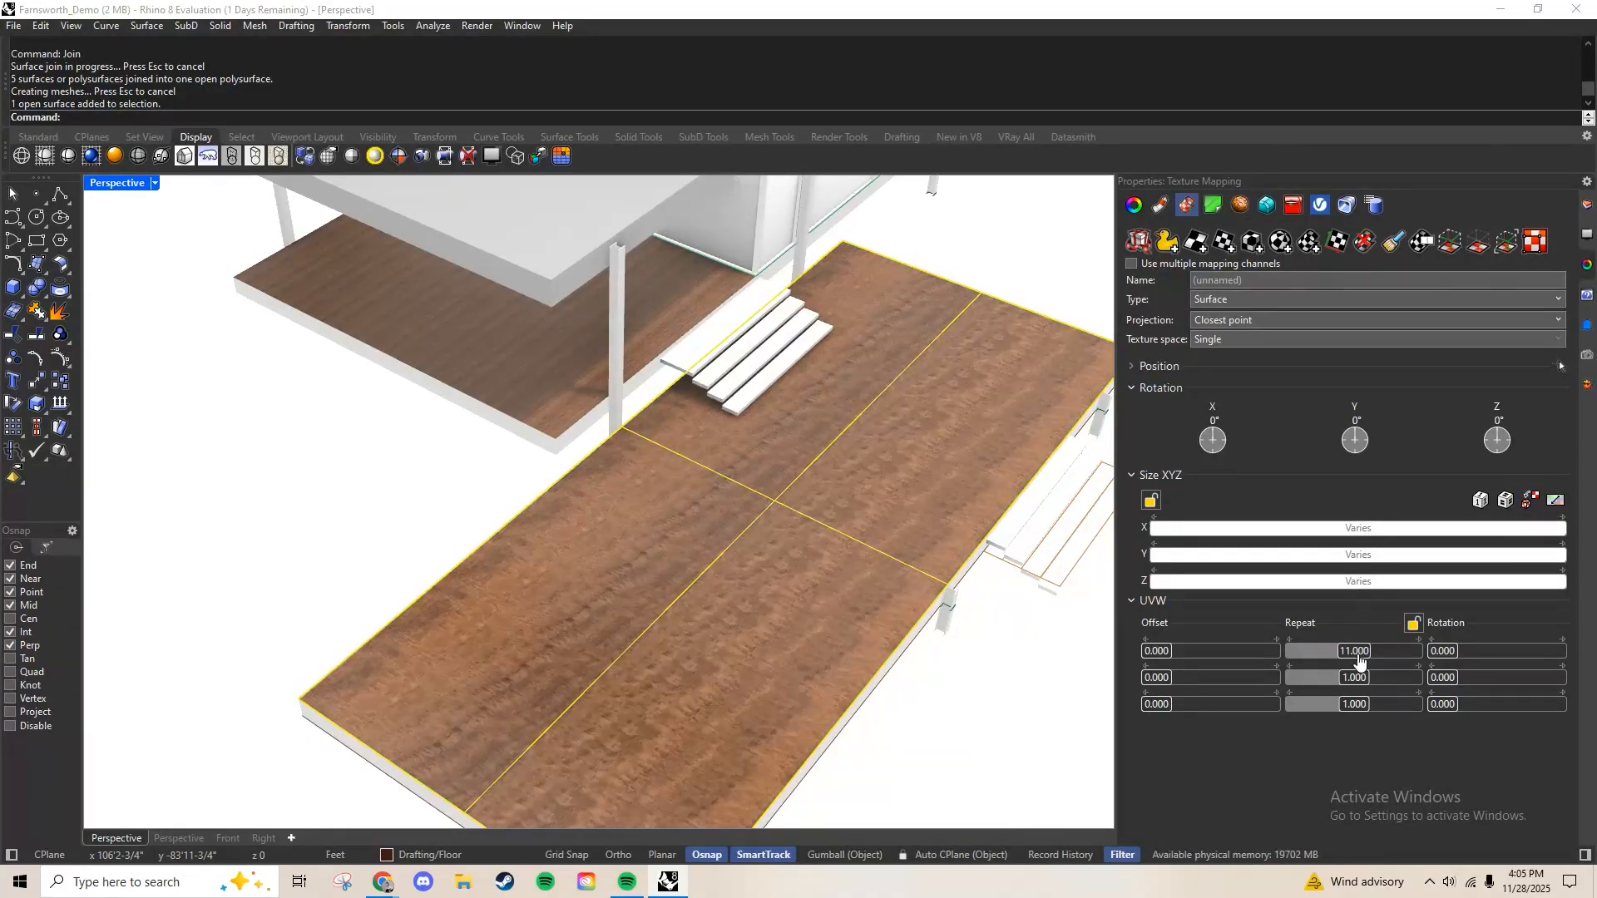
{"action": "left_click", "coordinate": [1355, 677]}
{"action": "type", "text": "2"}
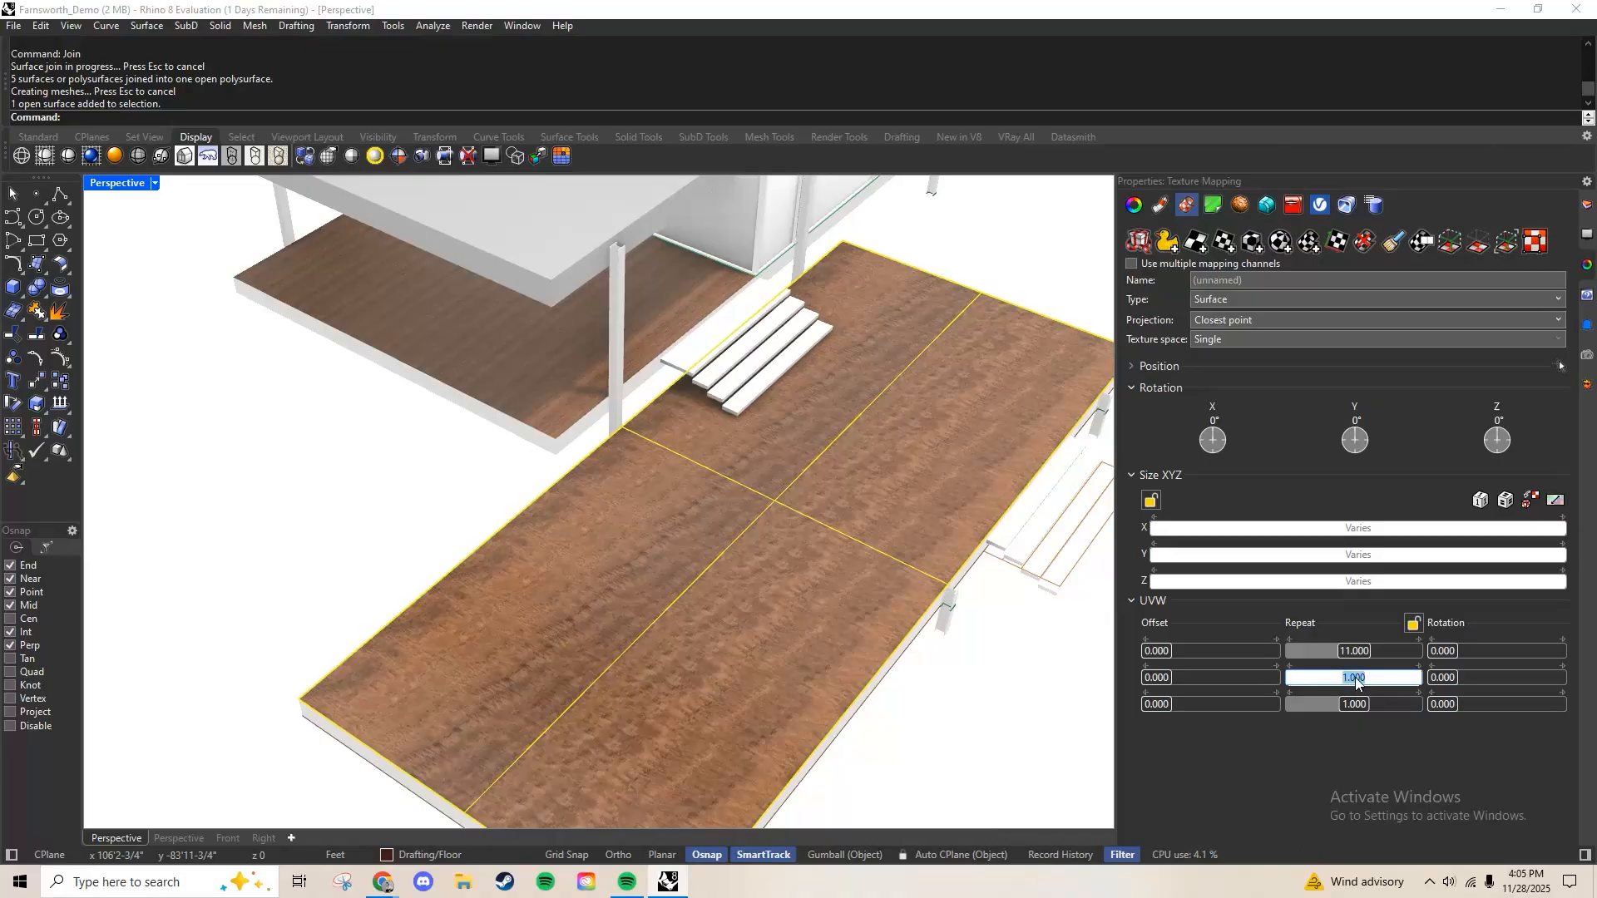
{"action": "key", "text": "Return"}
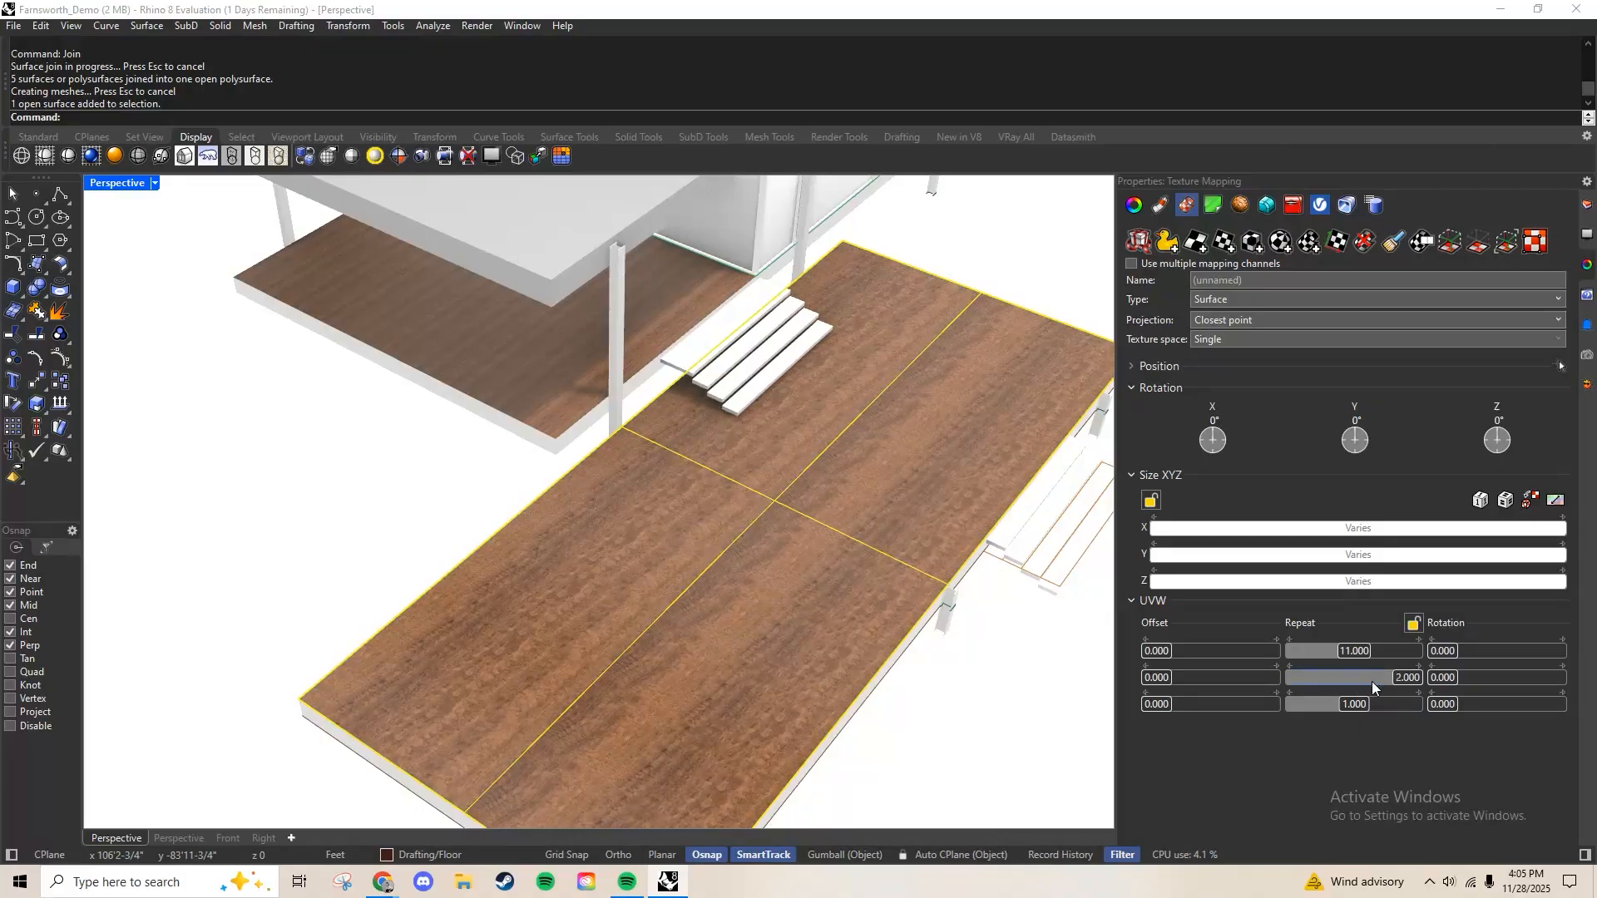
{"action": "left_click", "coordinate": [1408, 679]}
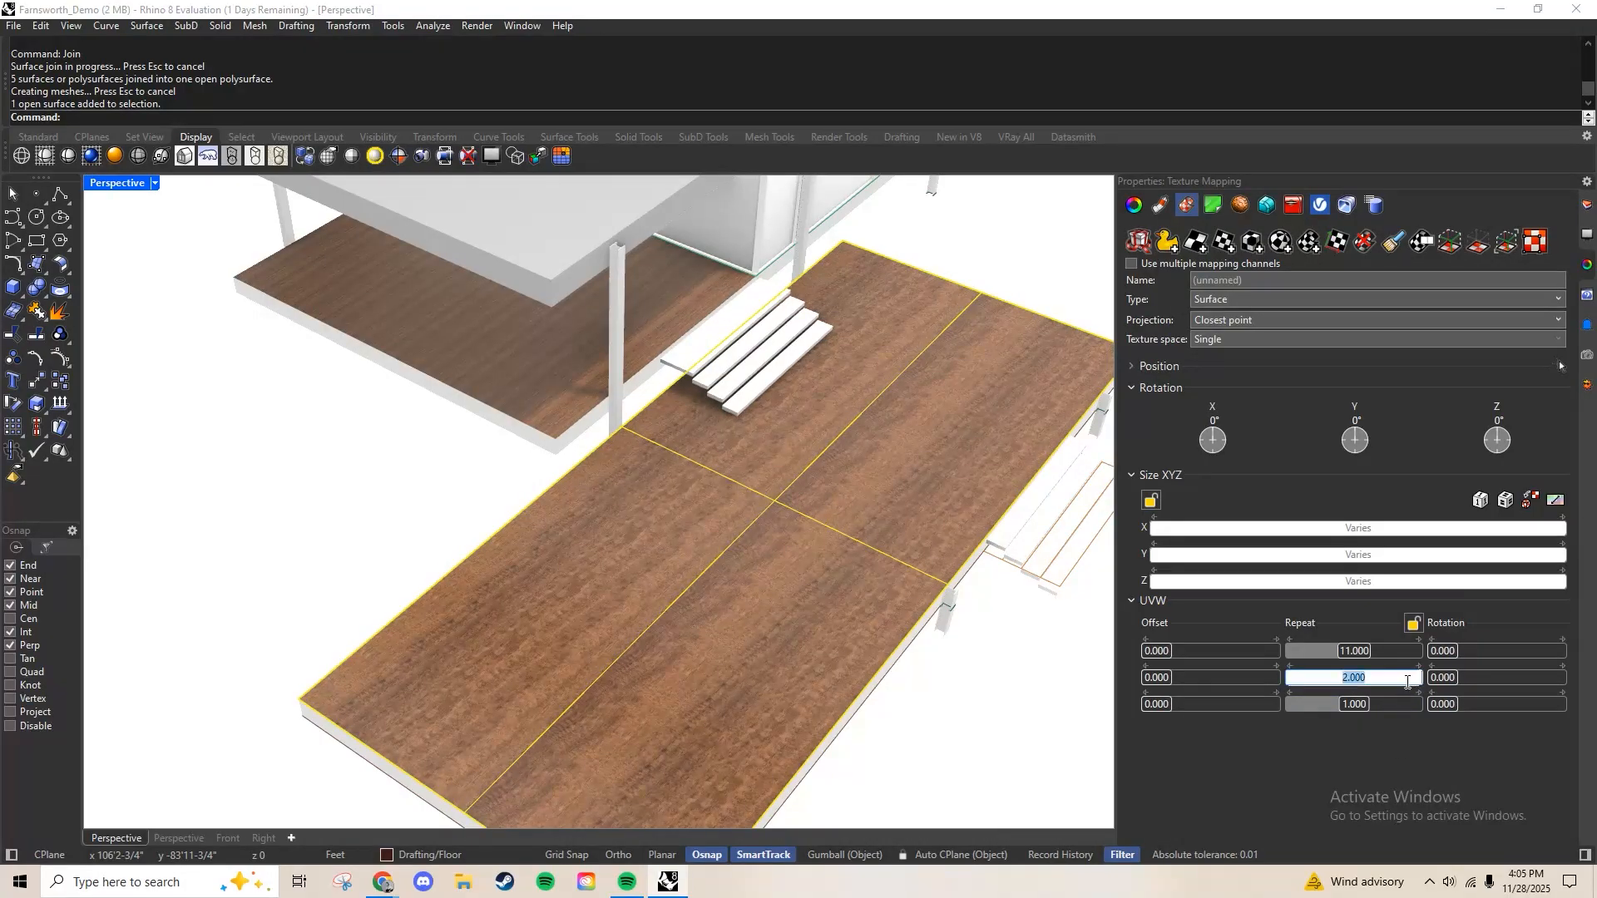
{"action": "key", "text": "Return"}
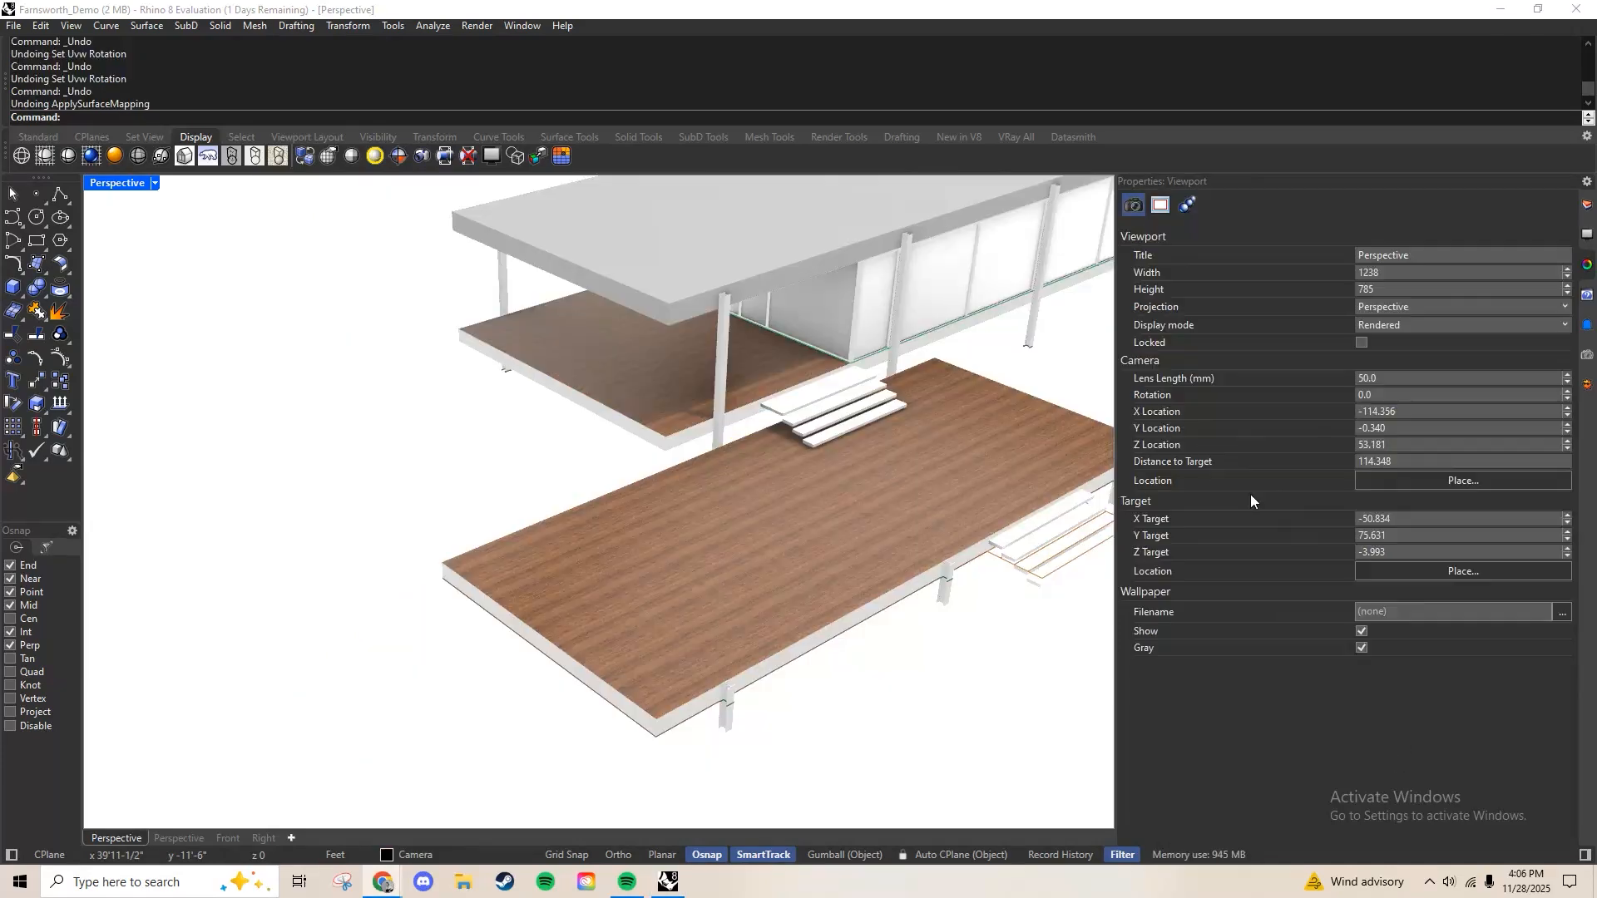
Assign the existing Aluminum White material to the Roof layer
{"action": "mouse_move", "coordinate": [939, 597]}
{"action": "right_mouse_down", "text": "shift"}
{"action": "mouse_move", "coordinate": [861, 640]}
{"action": "mouse_move", "coordinate": [874, 605]}
{"action": "mouse_move", "coordinate": [951, 602]}
{"action": "mouse_move", "coordinate": [870, 627]}
{"action": "mouse_move", "coordinate": [935, 622]}
{"action": "right_mouse_up", "text": "shift"}
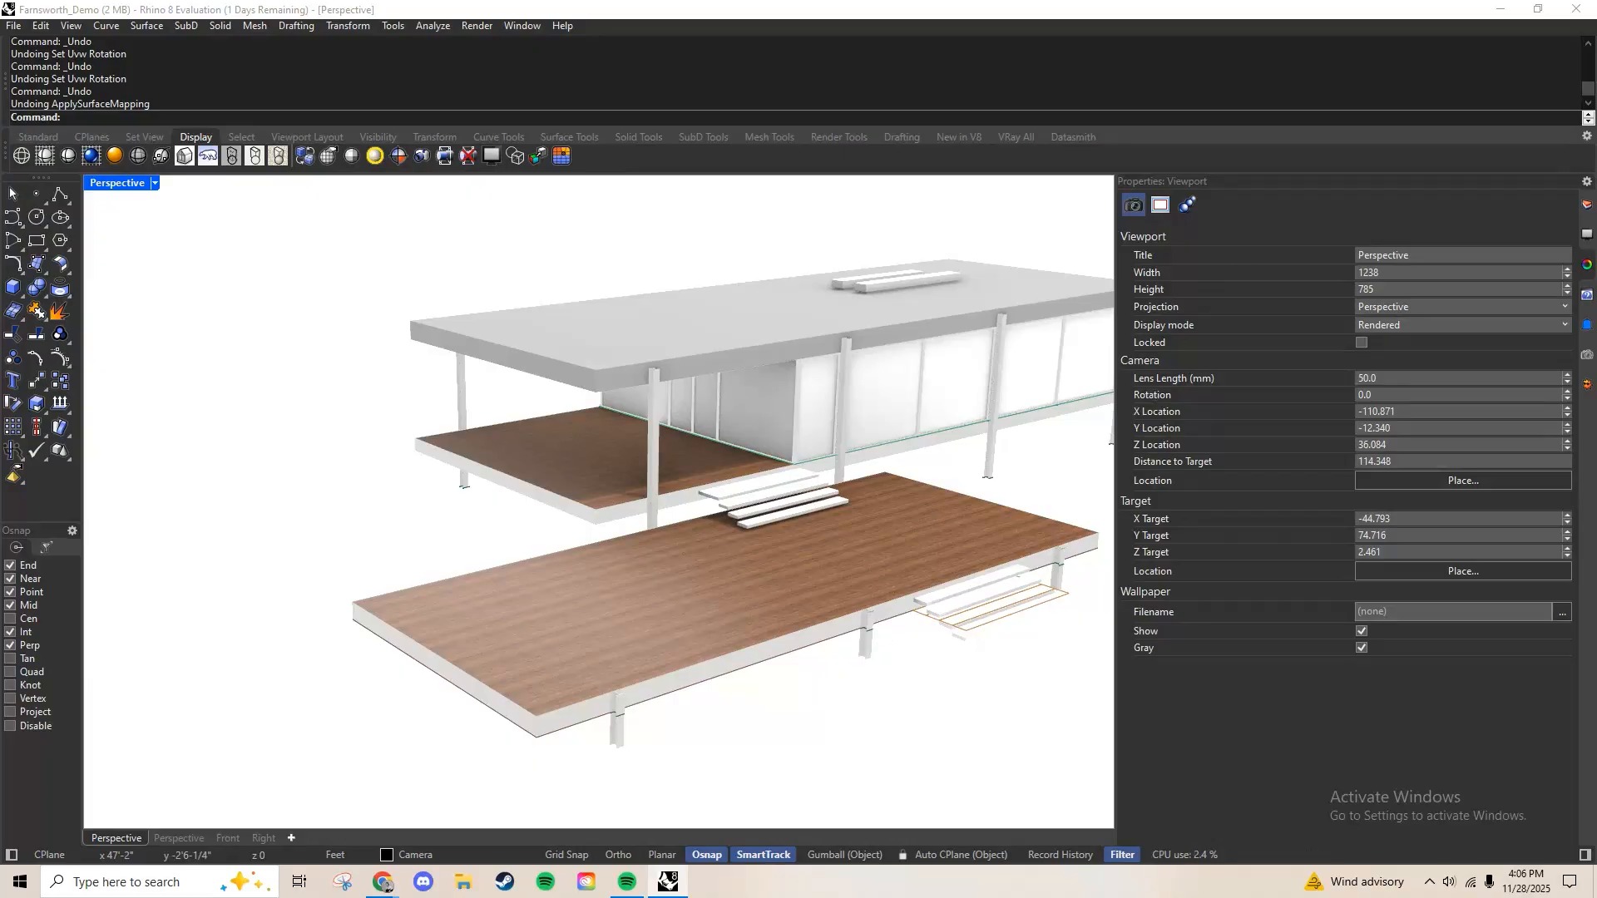
{"action": "left_click", "coordinate": [1586, 205]}
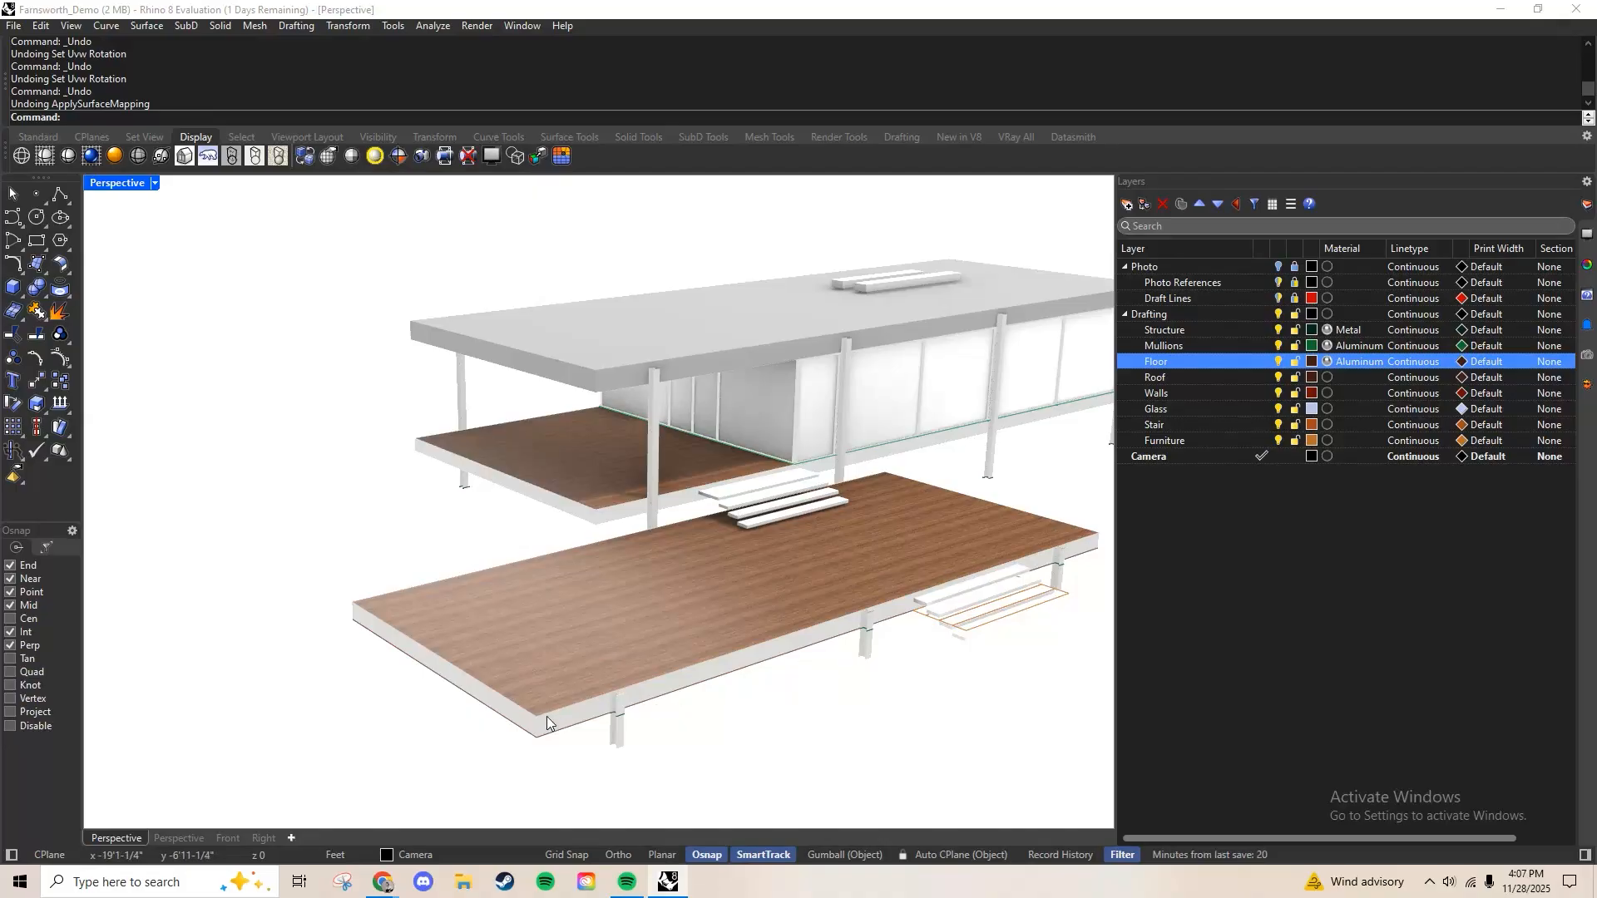
{"action": "left_click", "coordinate": [1209, 382]}
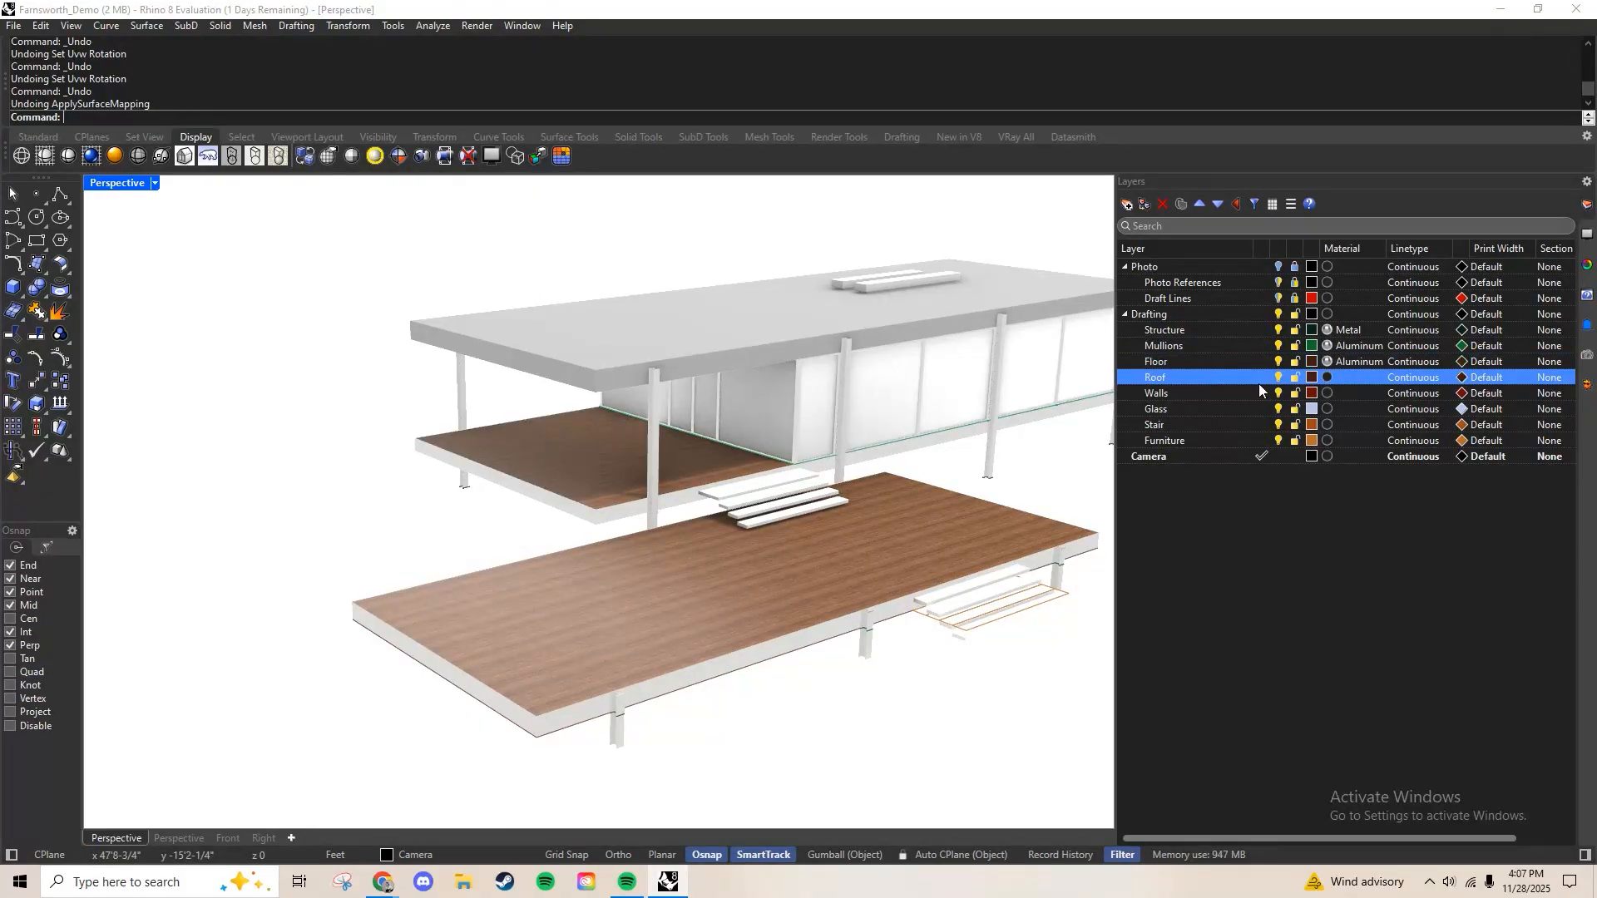
{"action": "left_click", "coordinate": [1329, 379]}
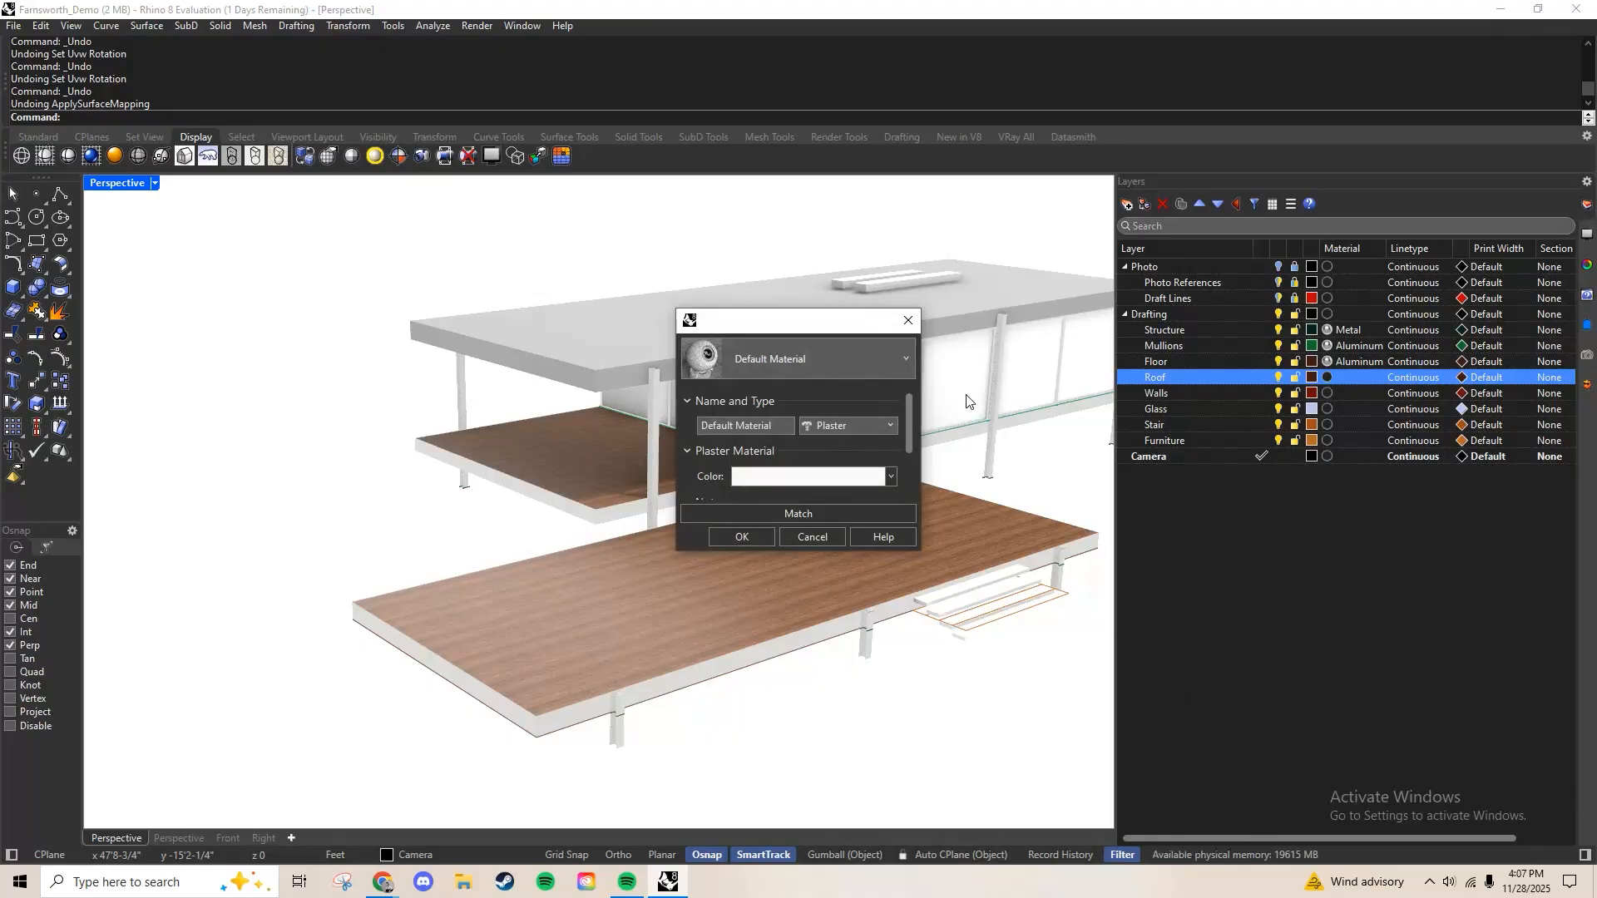
{"action": "left_click", "coordinate": [906, 360]}
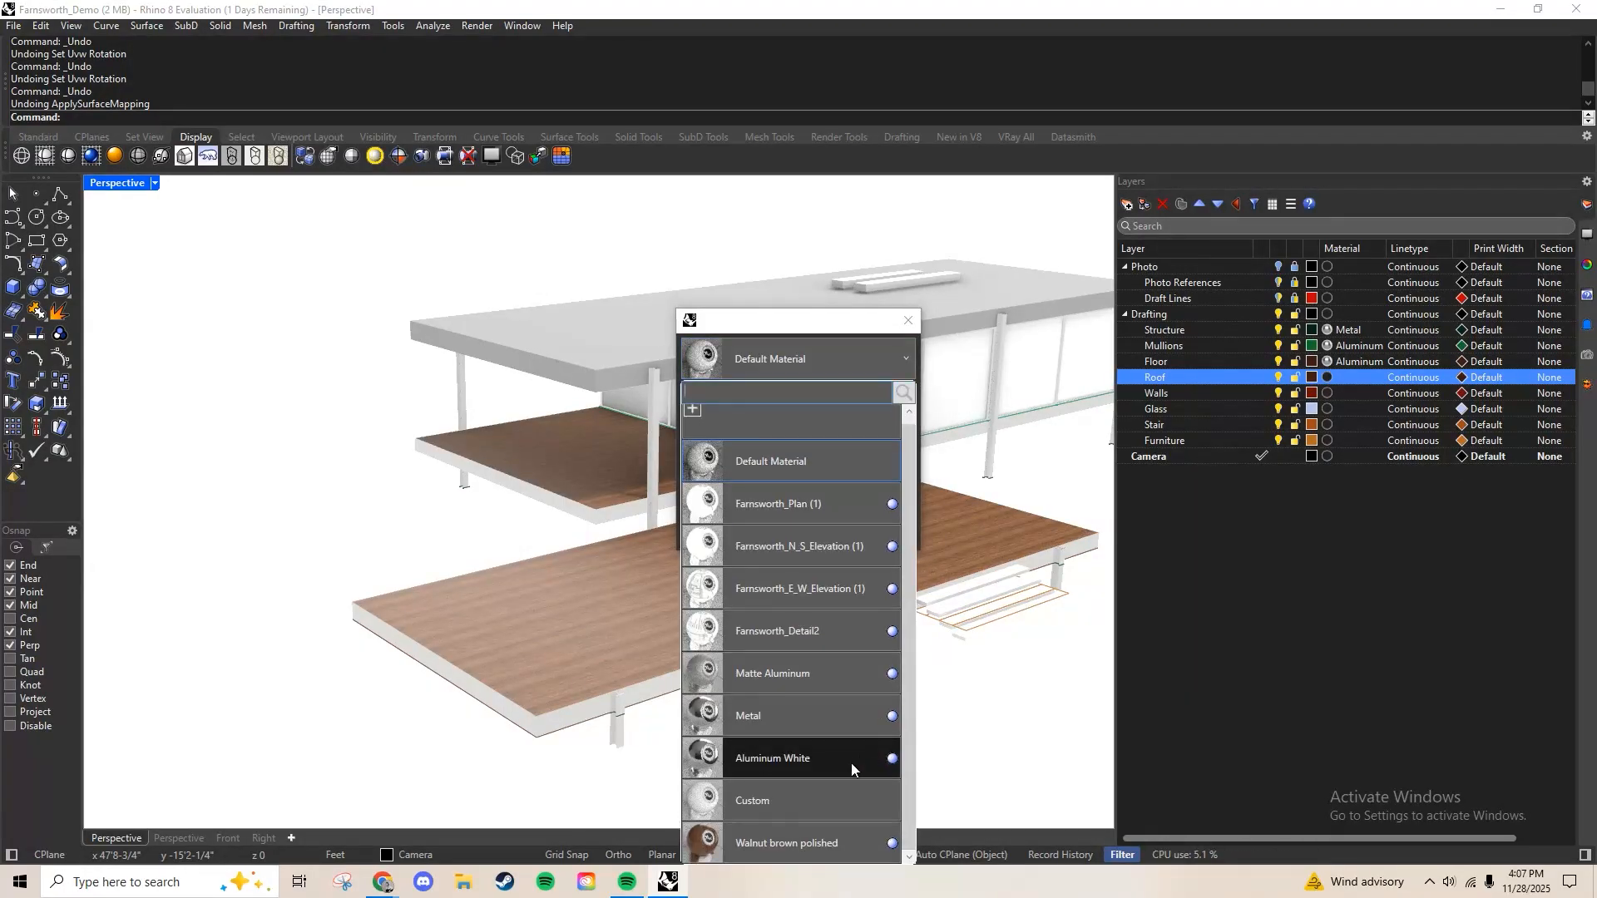
{"action": "left_click", "coordinate": [826, 767]}
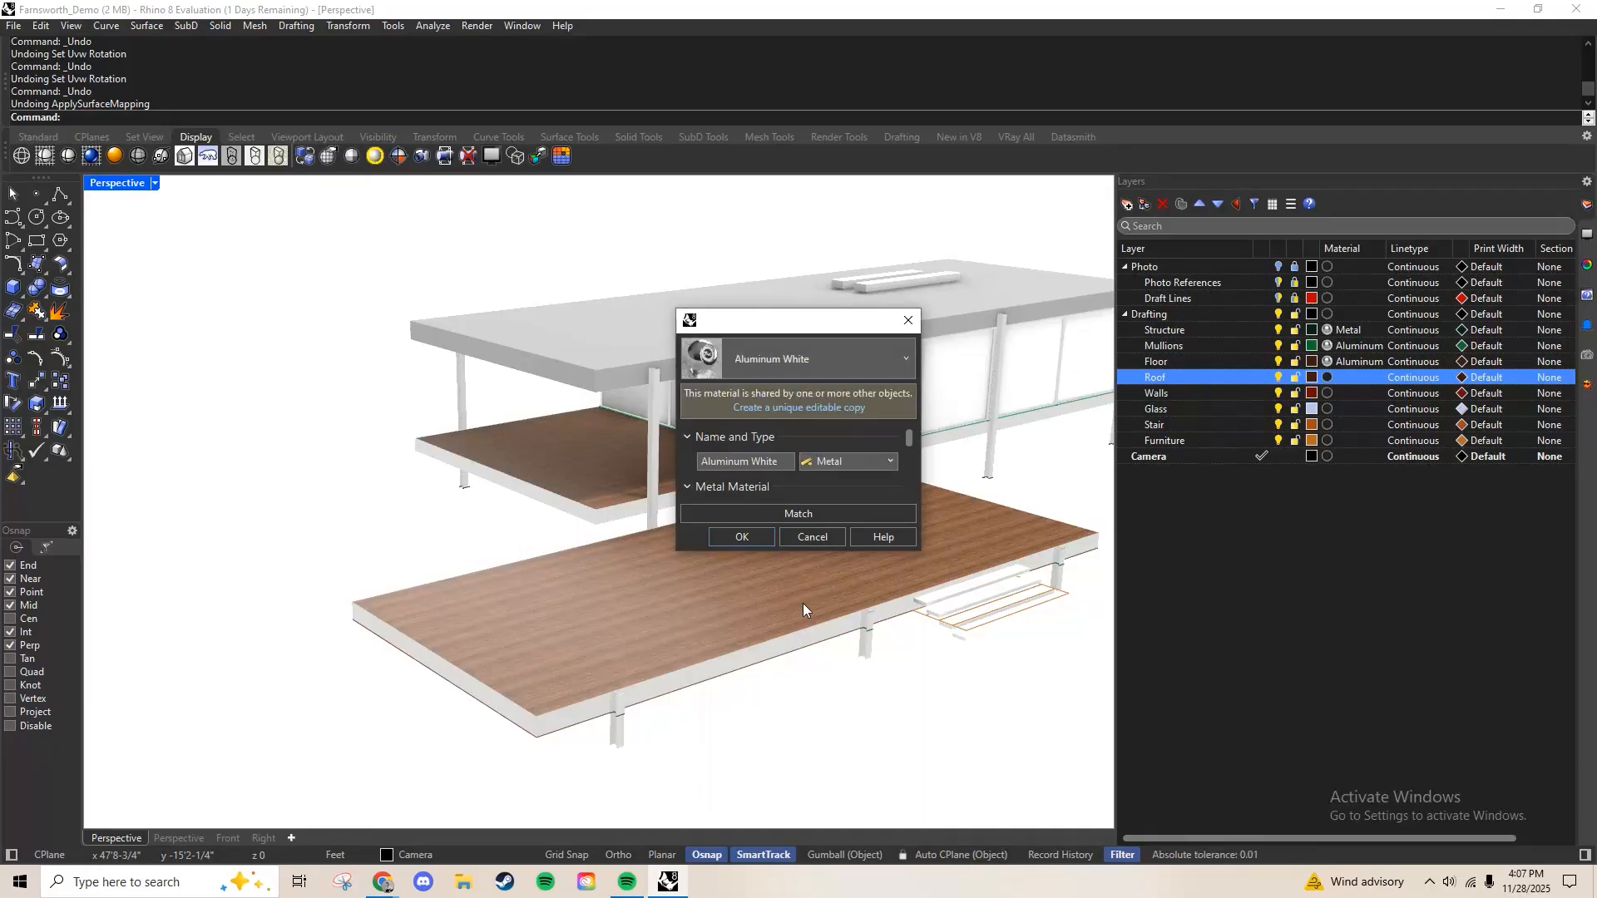
{"action": "left_click", "coordinate": [738, 537]}
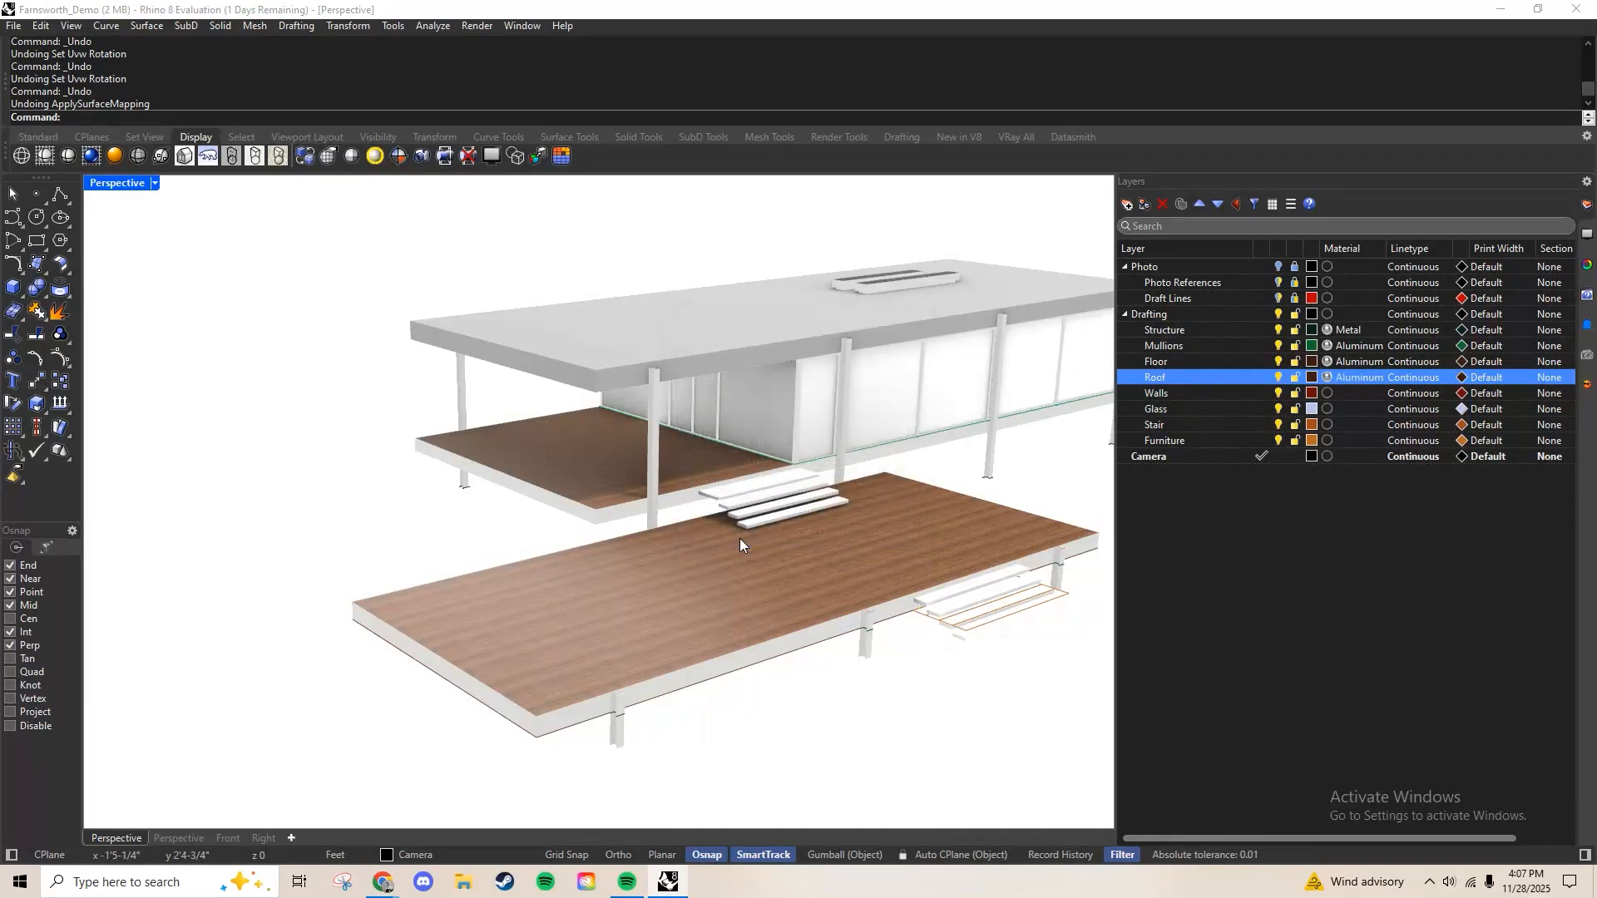
Assign the Walnut brown polished material to the Walls layer
{"action": "left_click", "coordinate": [1328, 394]}
{"action": "left_click", "coordinate": [905, 359]}
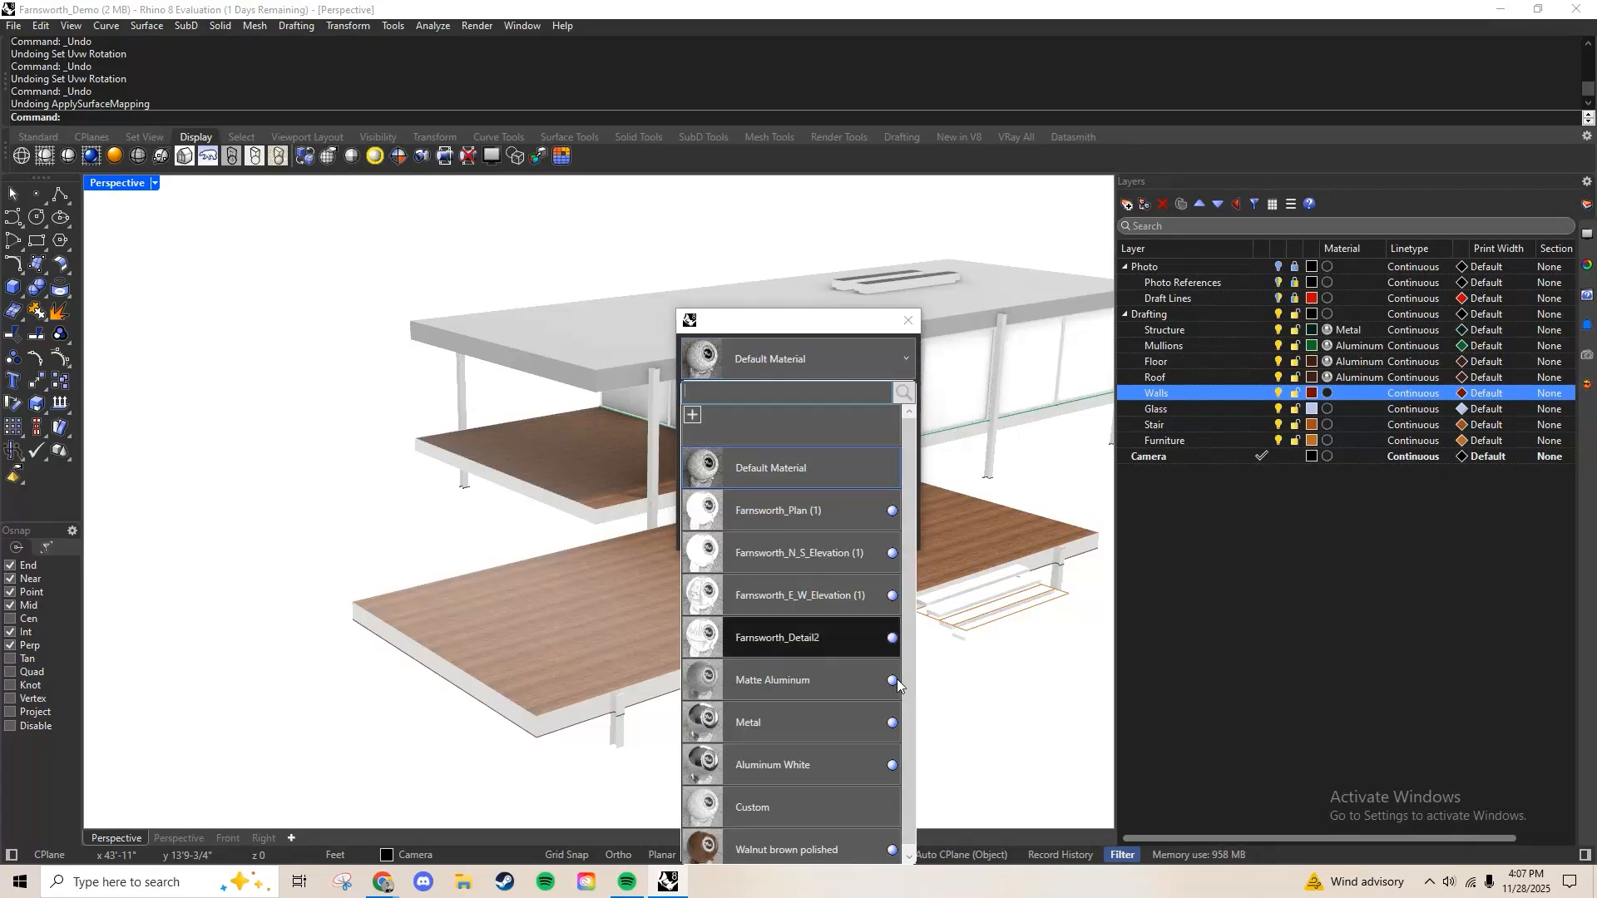
{"action": "left_click", "coordinate": [785, 856]}
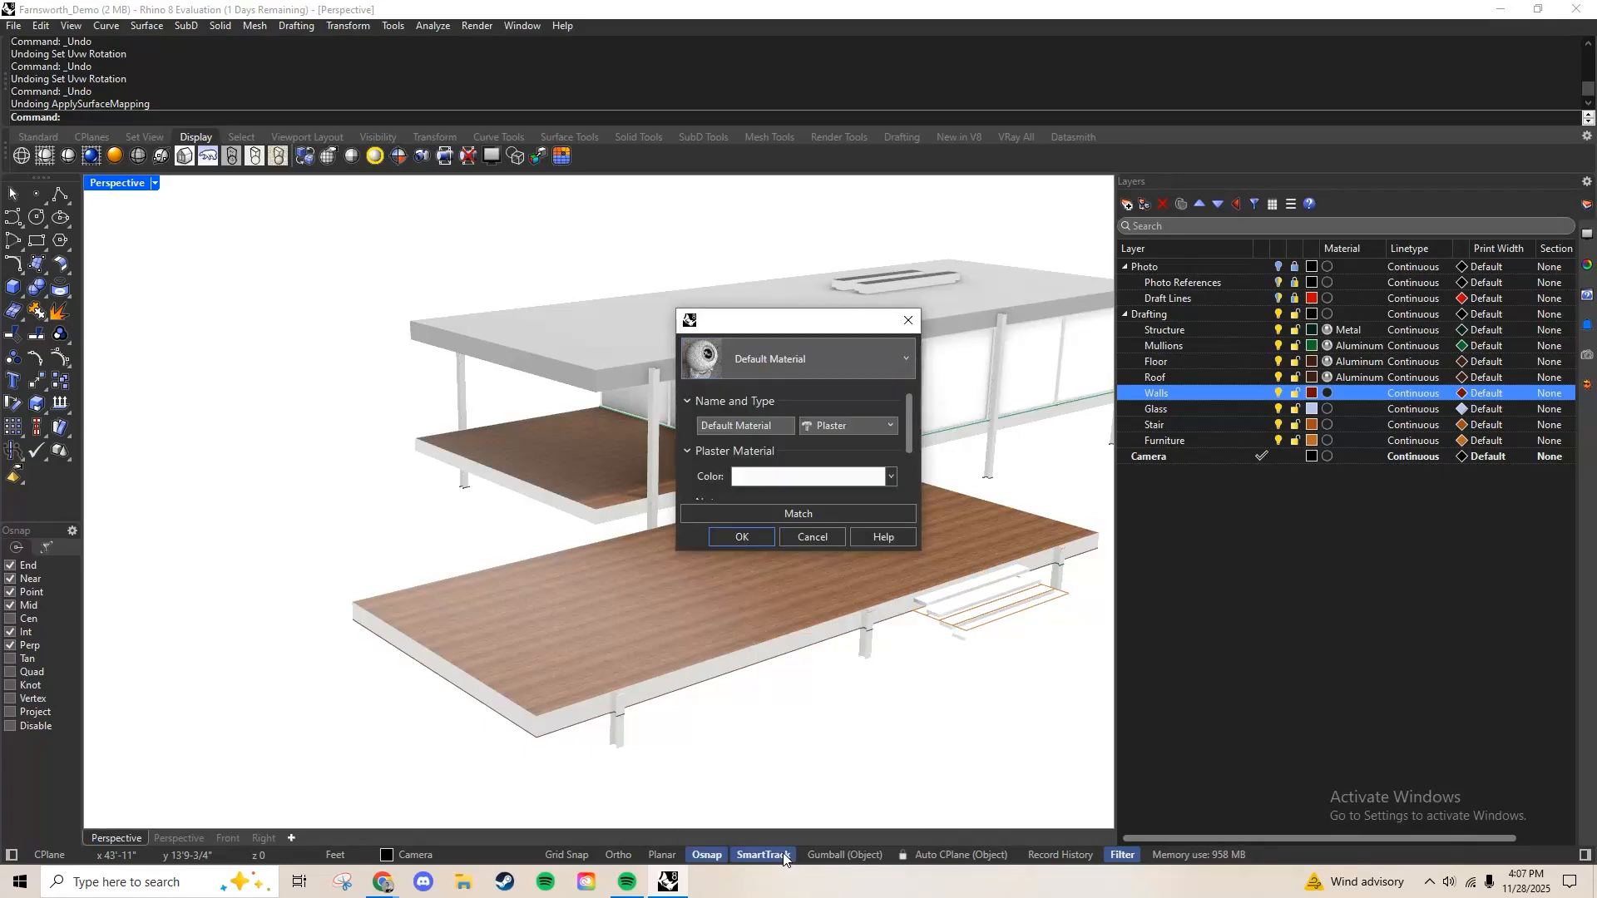
{"action": "key", "text": "Return"}
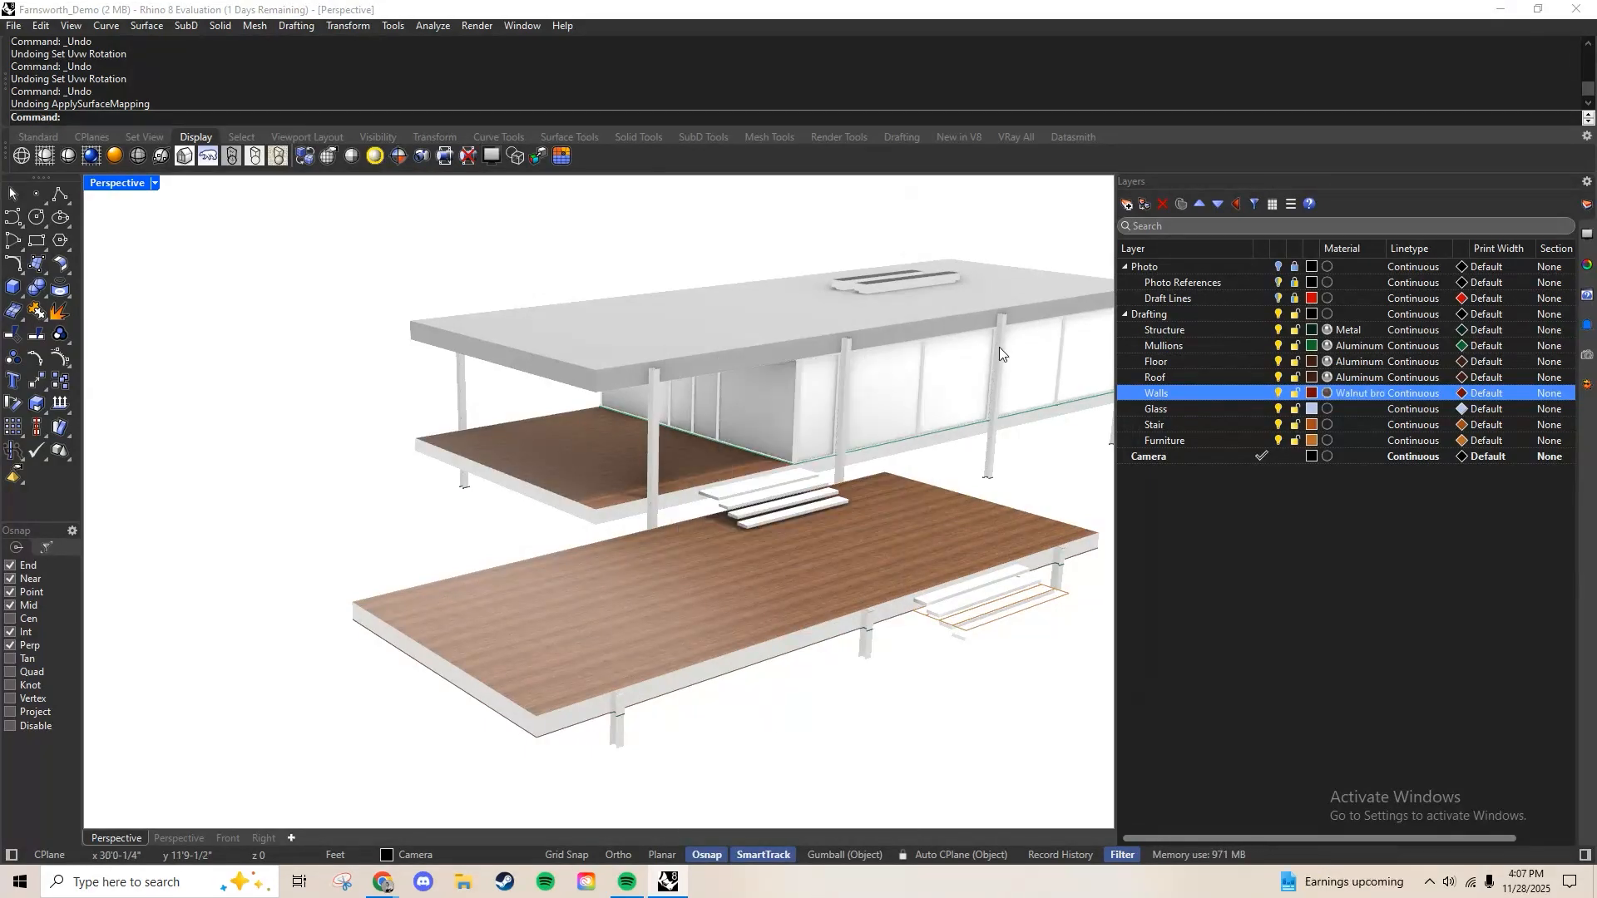
Give the Glass layer a new material of the Glass type with its default settings
{"action": "right_click_drag", "start_coordinate": [836, 442], "coordinate": [696, 485], "text": "shift"}
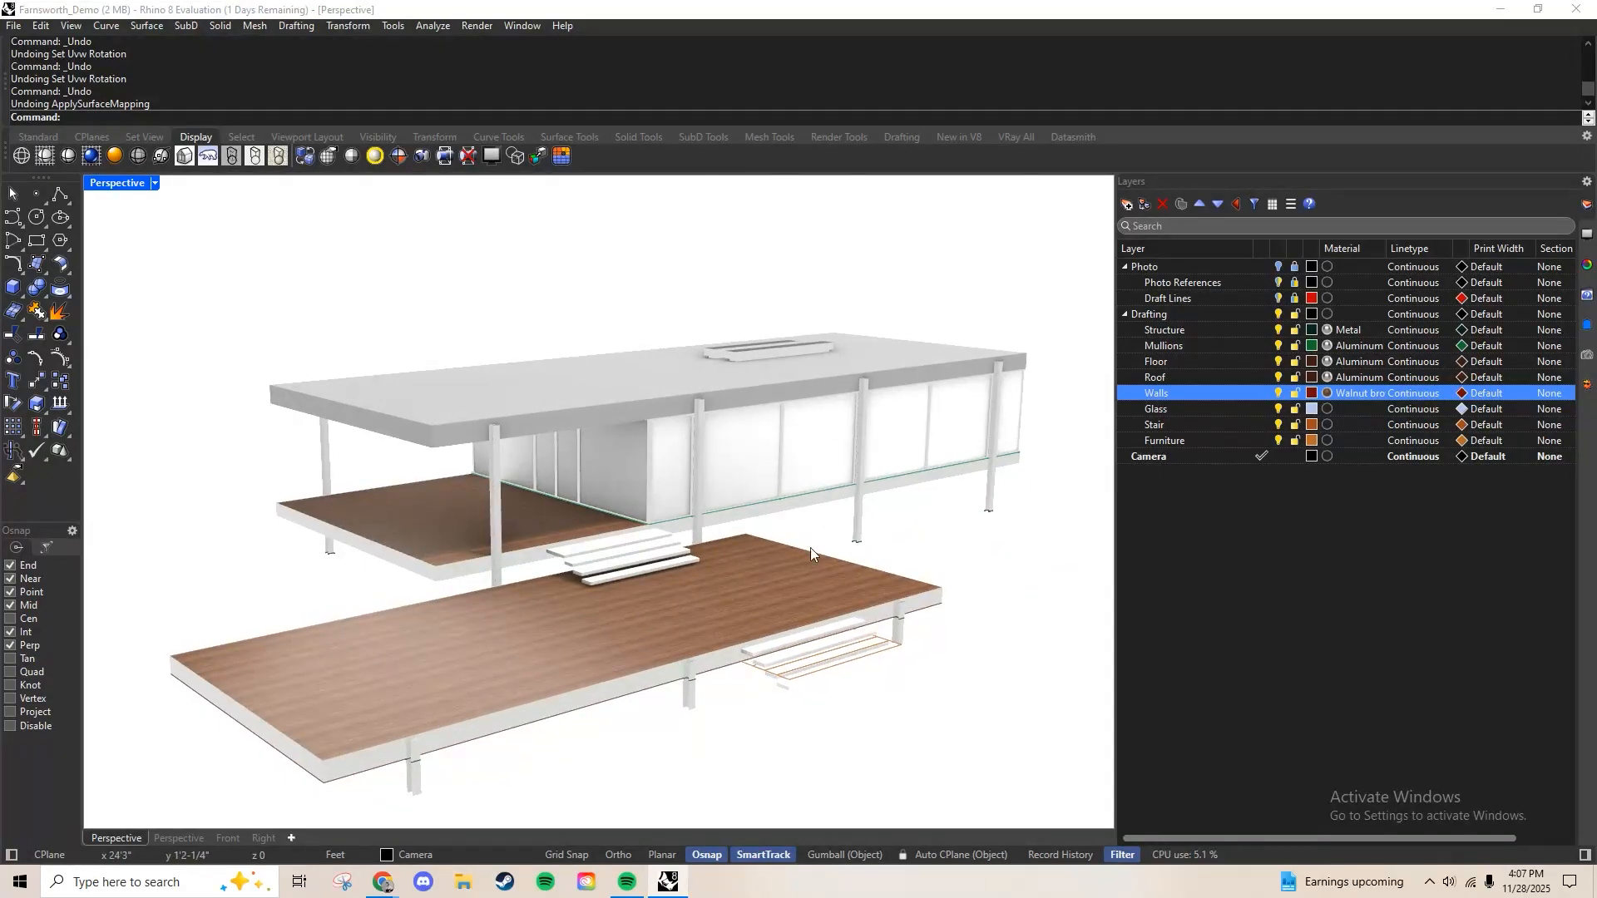
{"action": "left_click", "coordinate": [1329, 413]}
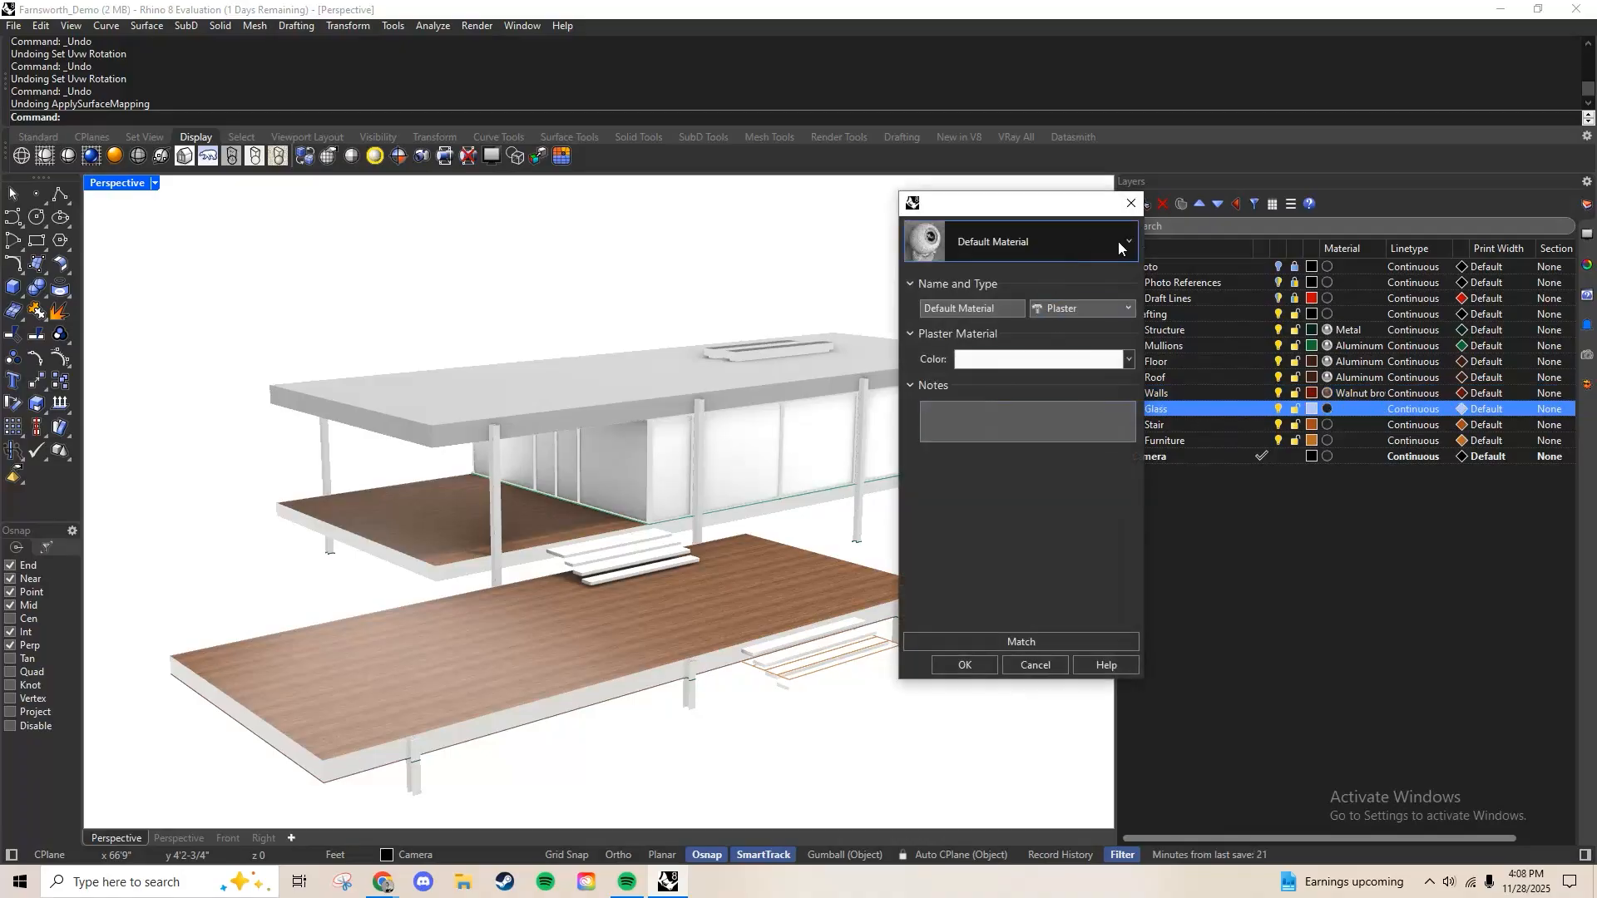
{"action": "left_click", "coordinate": [1118, 241]}
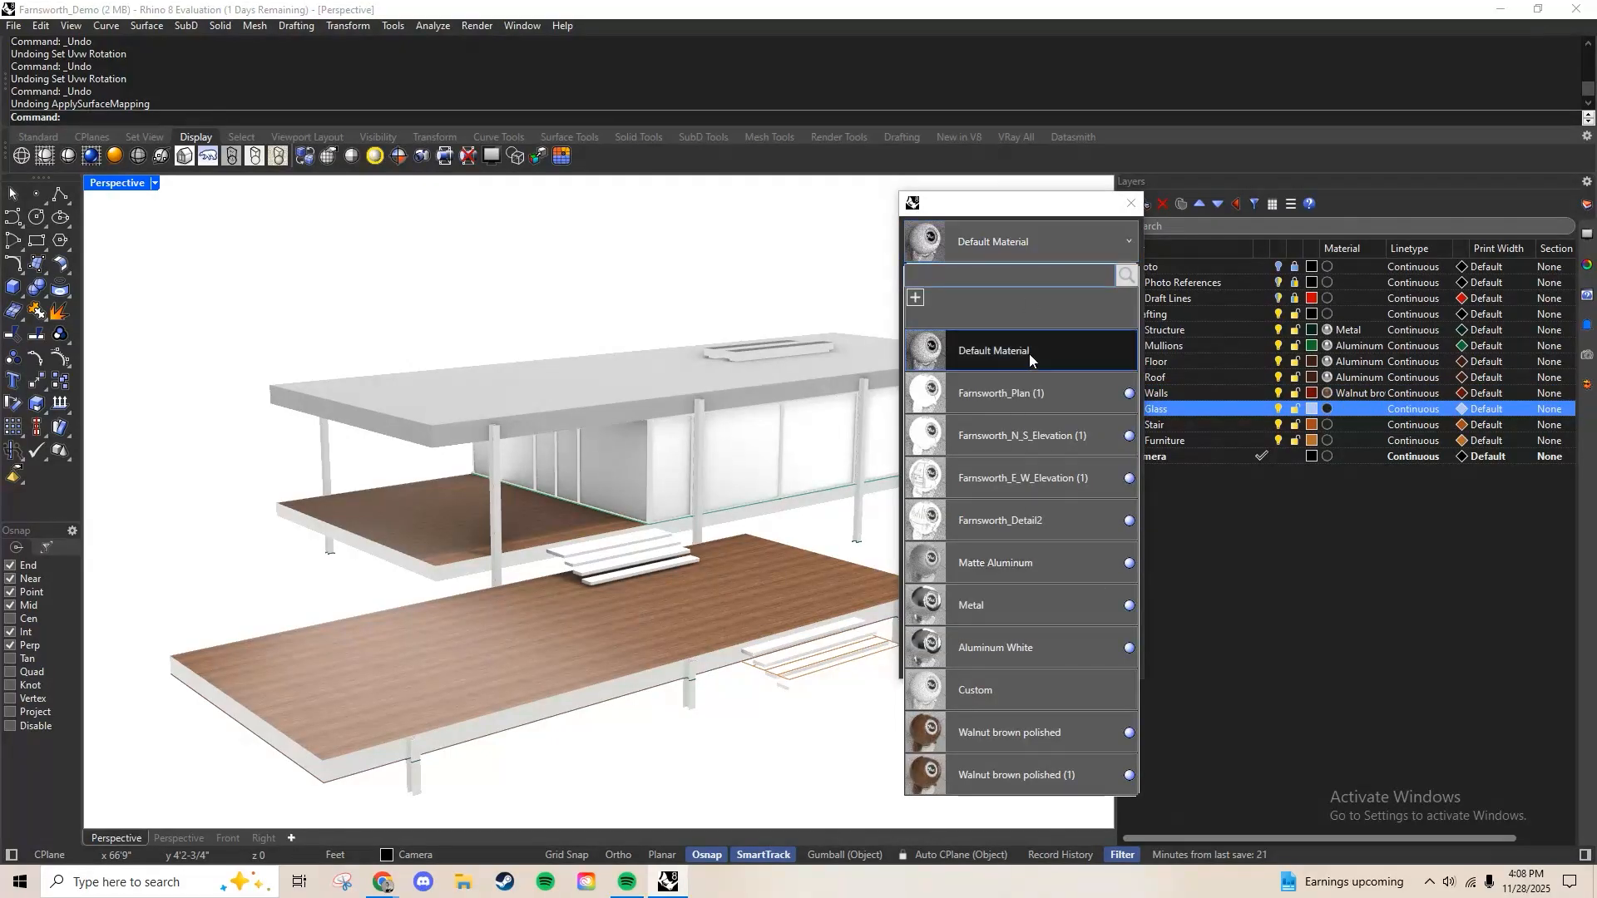
{"action": "left_click", "coordinate": [1081, 246]}
{"action": "left_click", "coordinate": [1115, 311]}
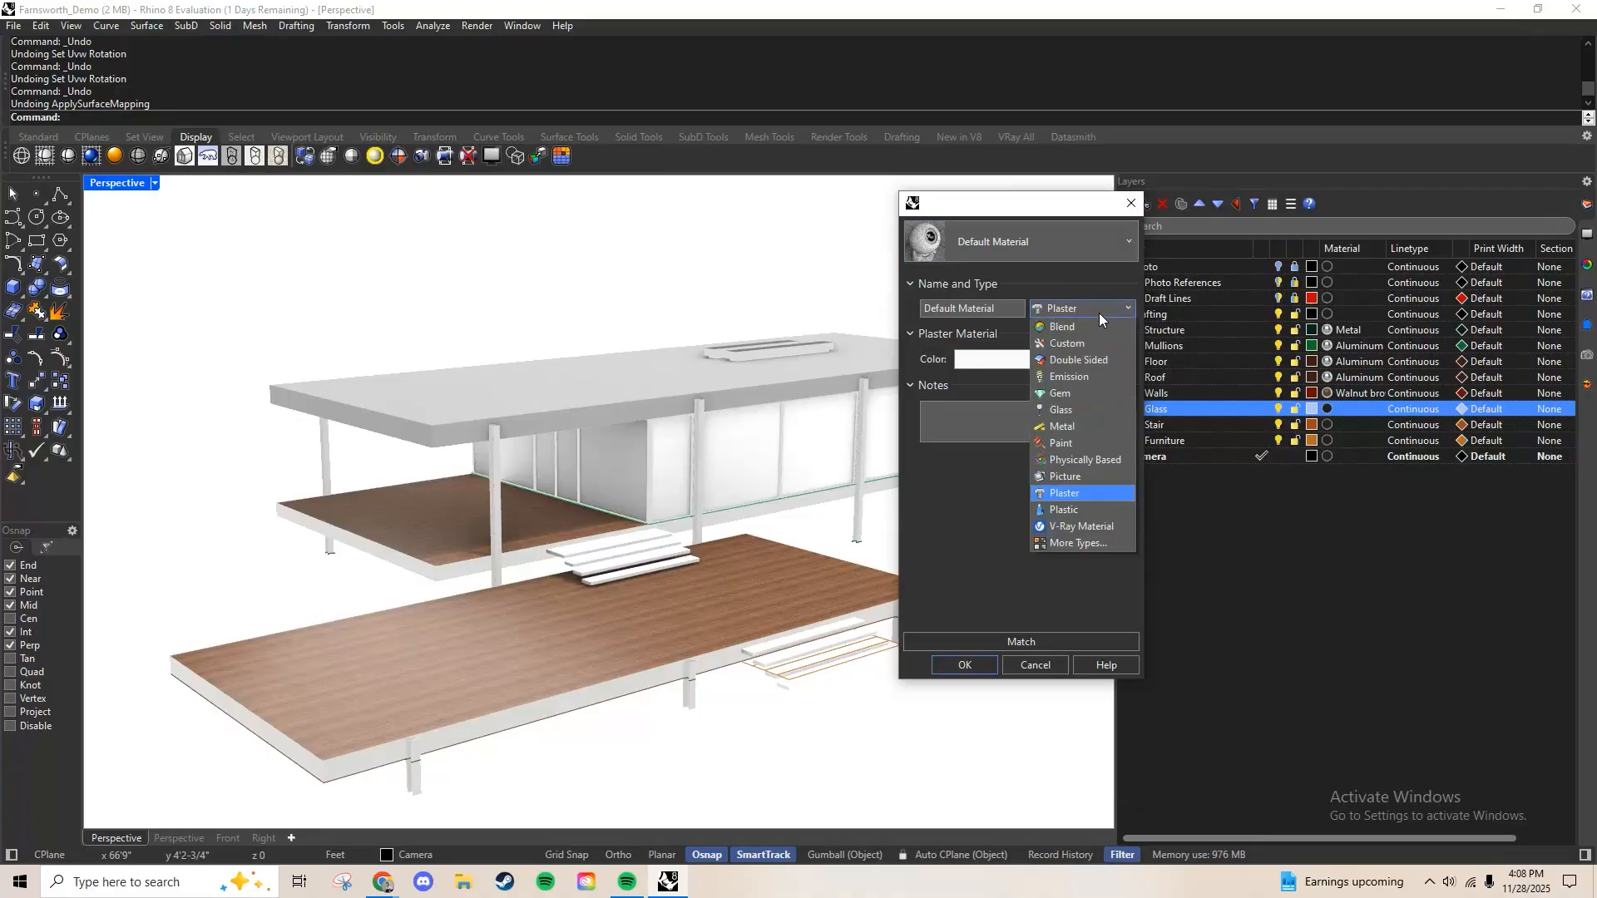
{"action": "left_click", "coordinate": [1068, 413]}
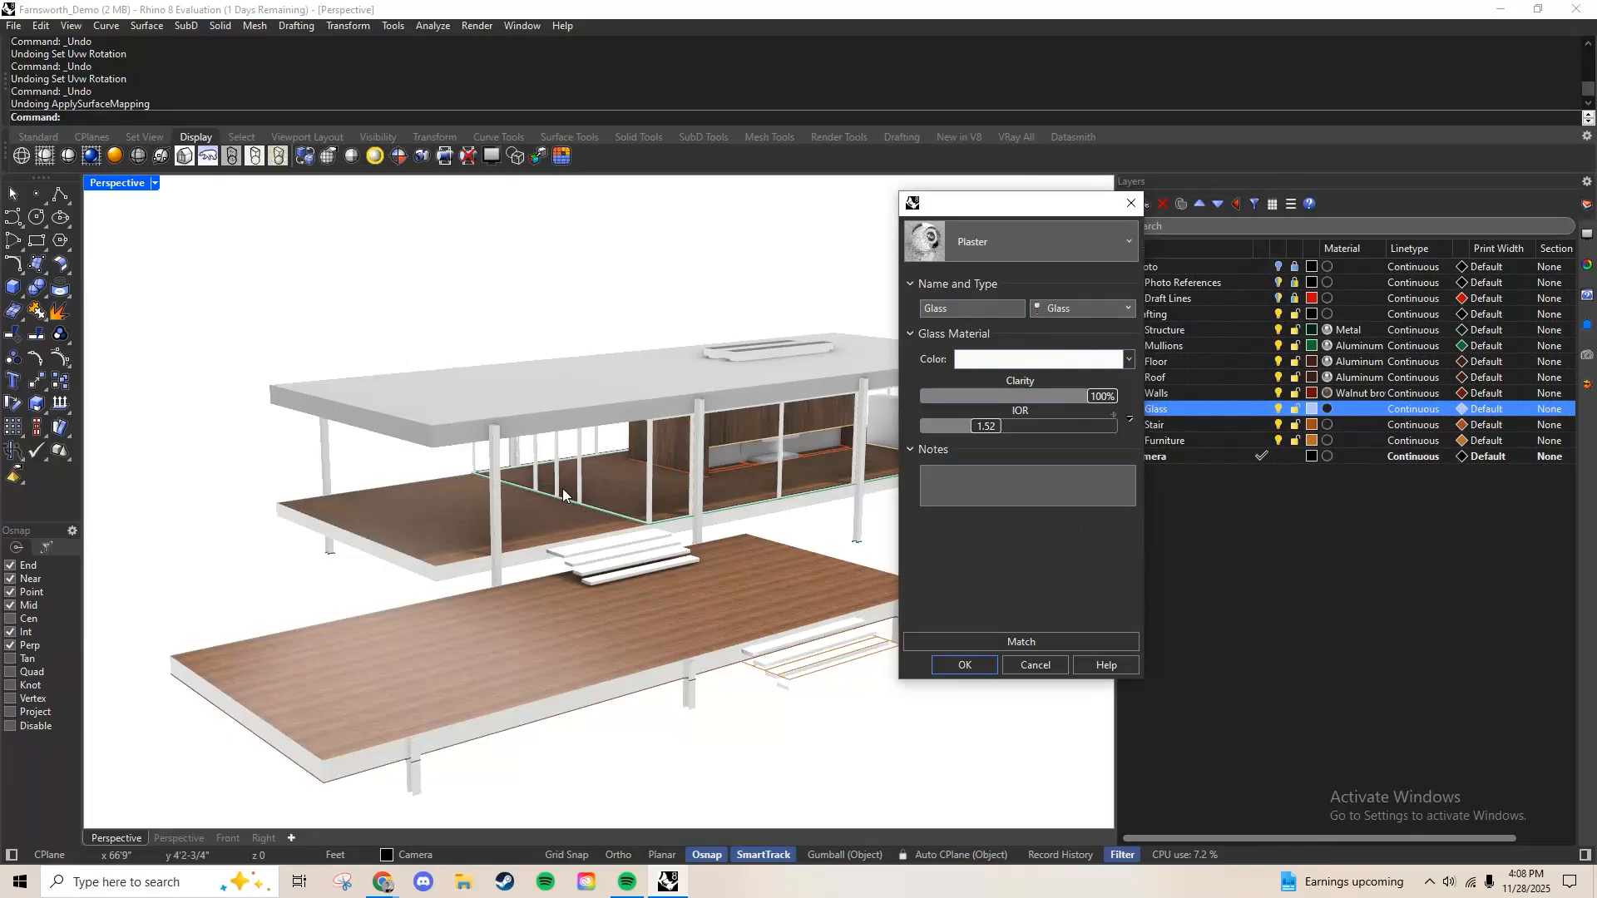
{"action": "left_click", "coordinate": [964, 663]}
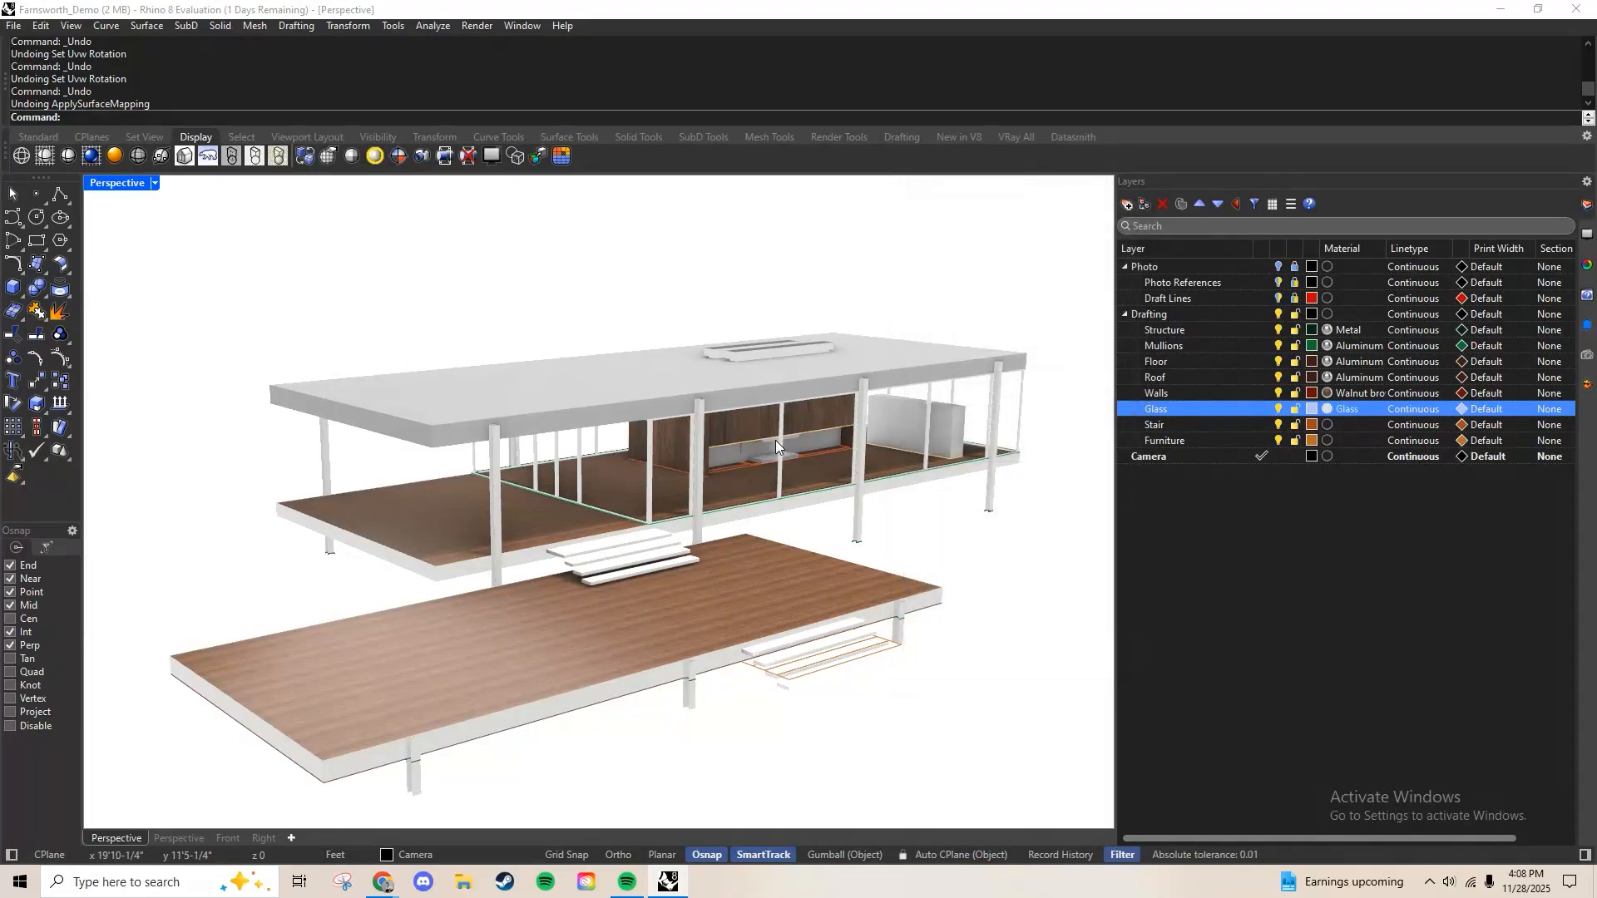
Examine the walnut core walls and the glazing of the house from a low angle and up close
{"action": "right_click_drag", "start_coordinate": [775, 443], "coordinate": [792, 406]}
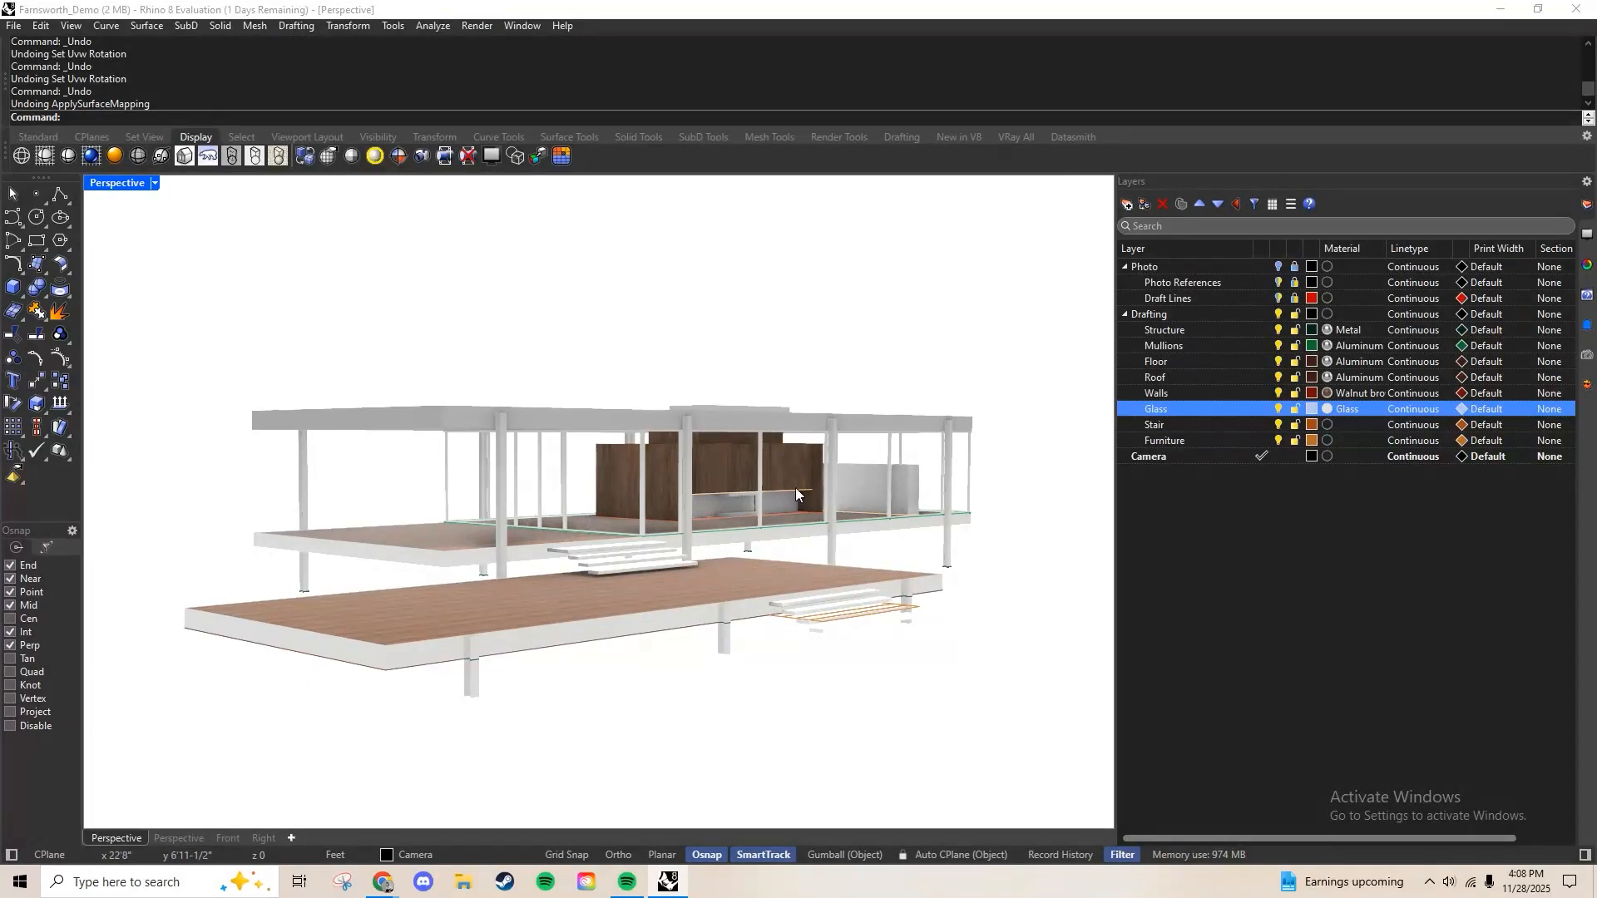
{"action": "scroll", "coordinate": [796, 494], "scroll_direction": "up", "scroll_amount": 5}
{"action": "scroll", "coordinate": [778, 511], "scroll_direction": "down", "scroll_amount": 3}
{"action": "scroll", "coordinate": [856, 491], "scroll_direction": "up", "scroll_amount": 2}
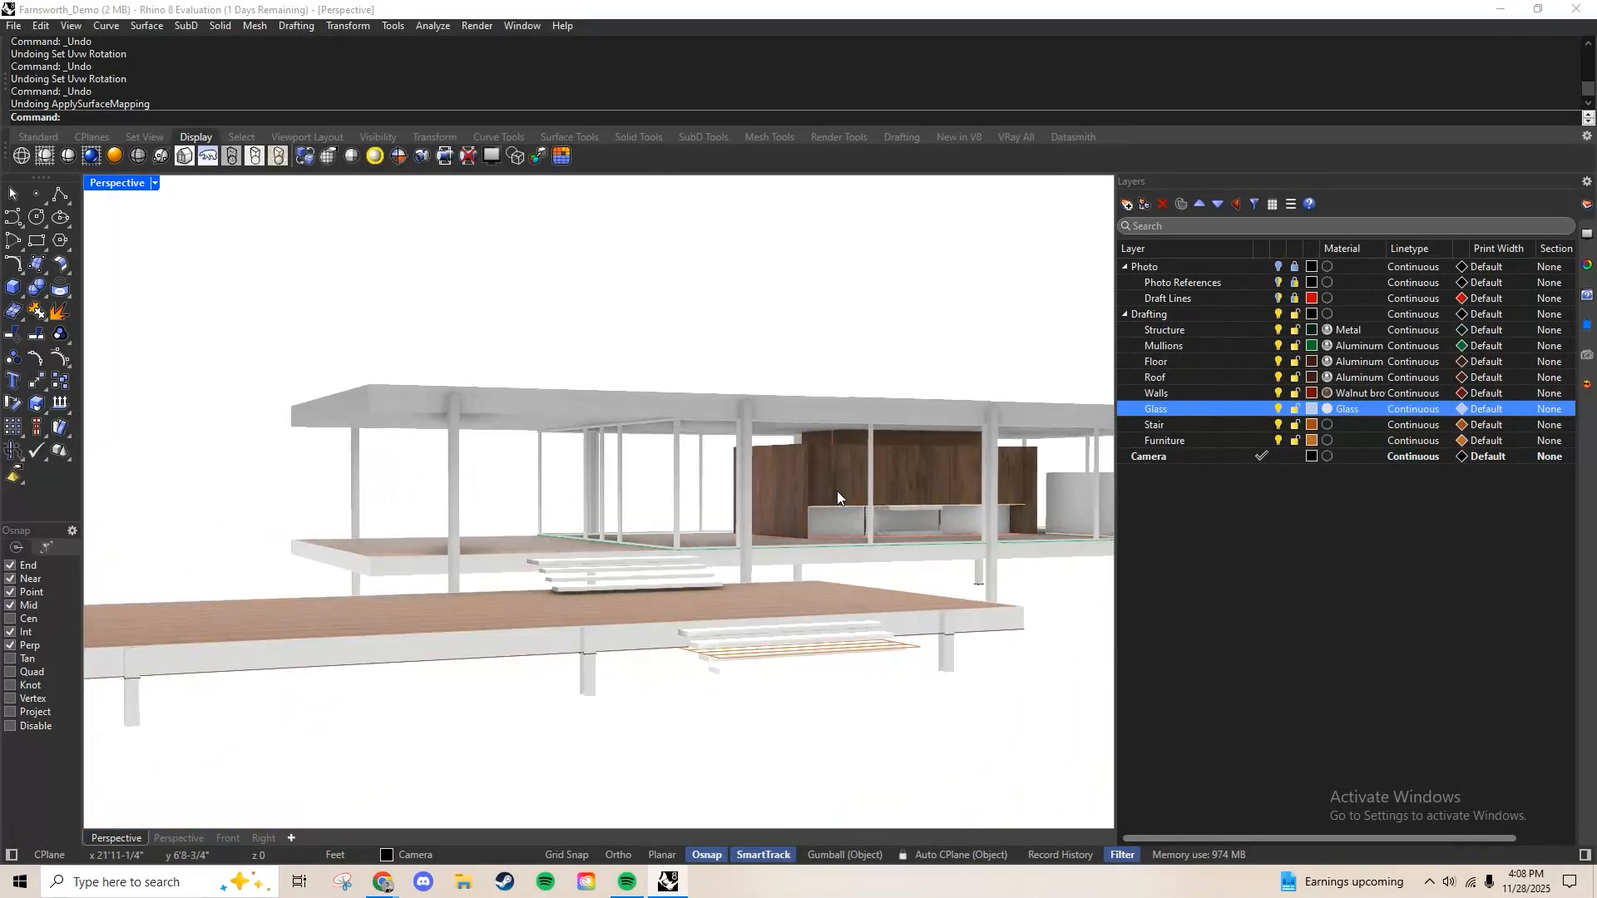
{"action": "scroll", "coordinate": [865, 478], "scroll_direction": "up", "scroll_amount": 4}
{"action": "scroll", "coordinate": [718, 483], "scroll_direction": "down", "scroll_amount": 1}
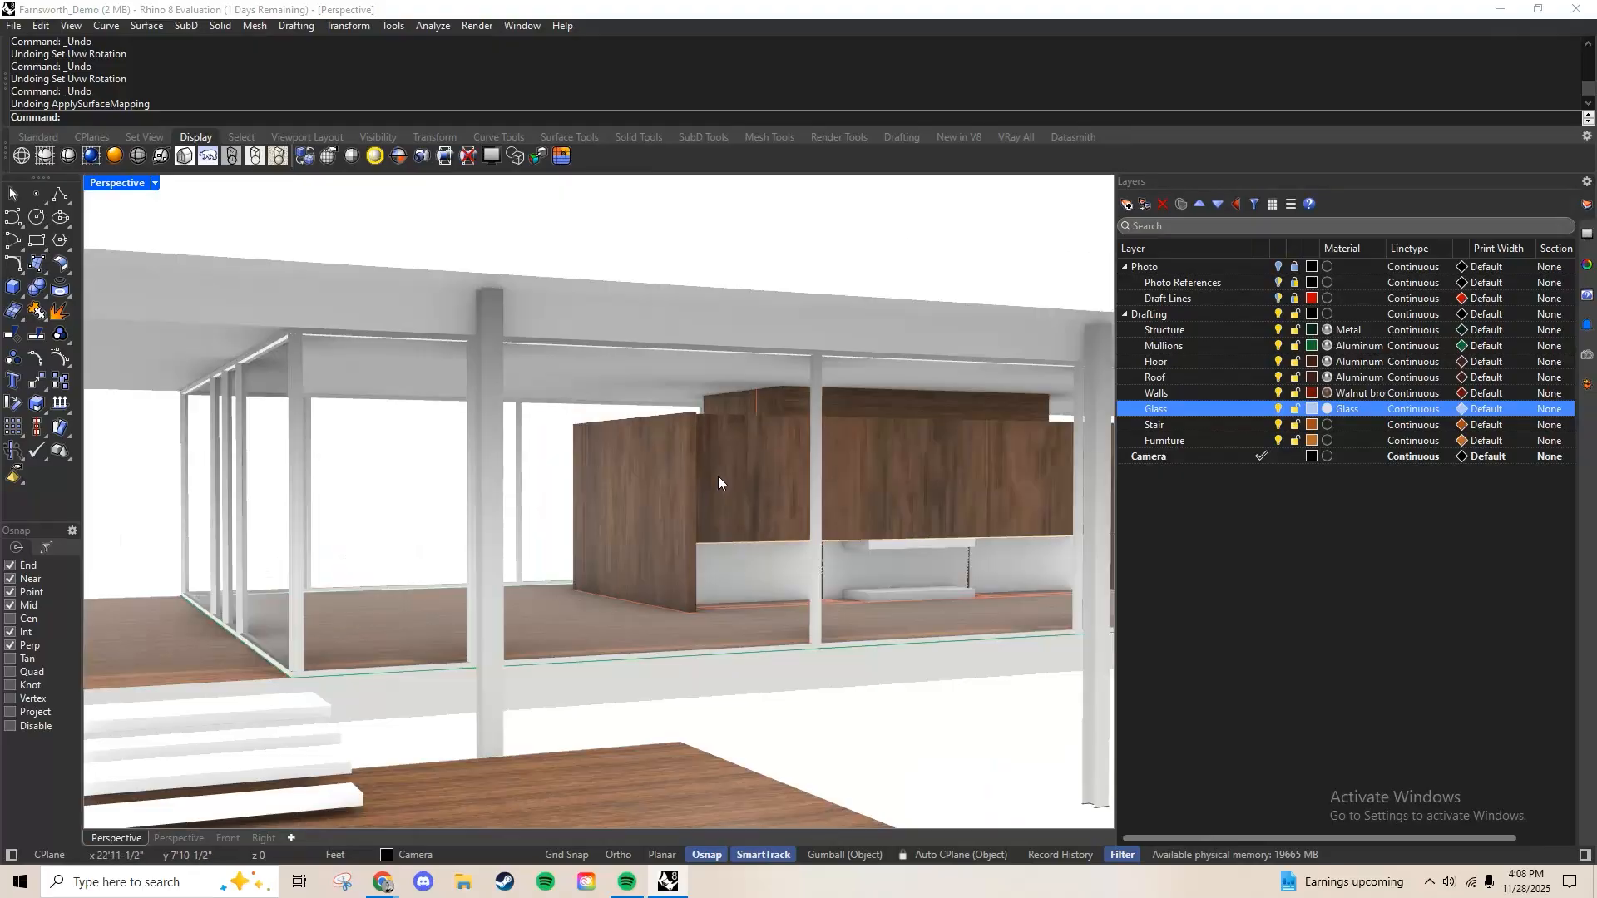
{"action": "scroll", "coordinate": [719, 483], "scroll_direction": "down", "scroll_amount": 6}
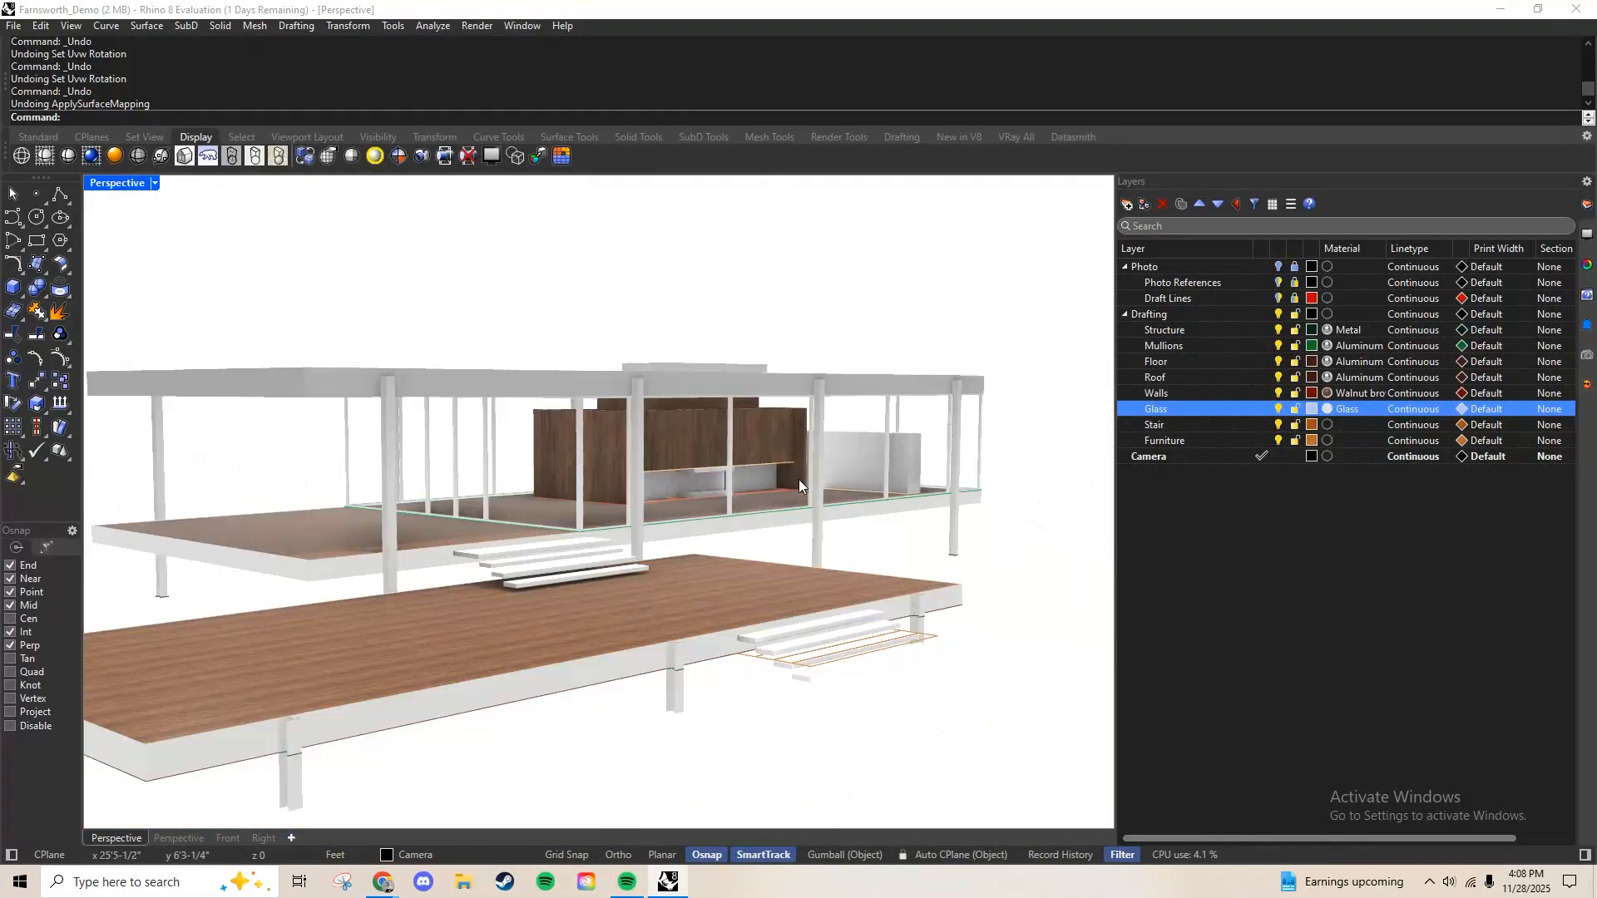
{"action": "scroll", "coordinate": [799, 479], "scroll_direction": "down", "scroll_amount": 2}
{"action": "scroll", "coordinate": [765, 557], "scroll_direction": "up", "scroll_amount": 6}
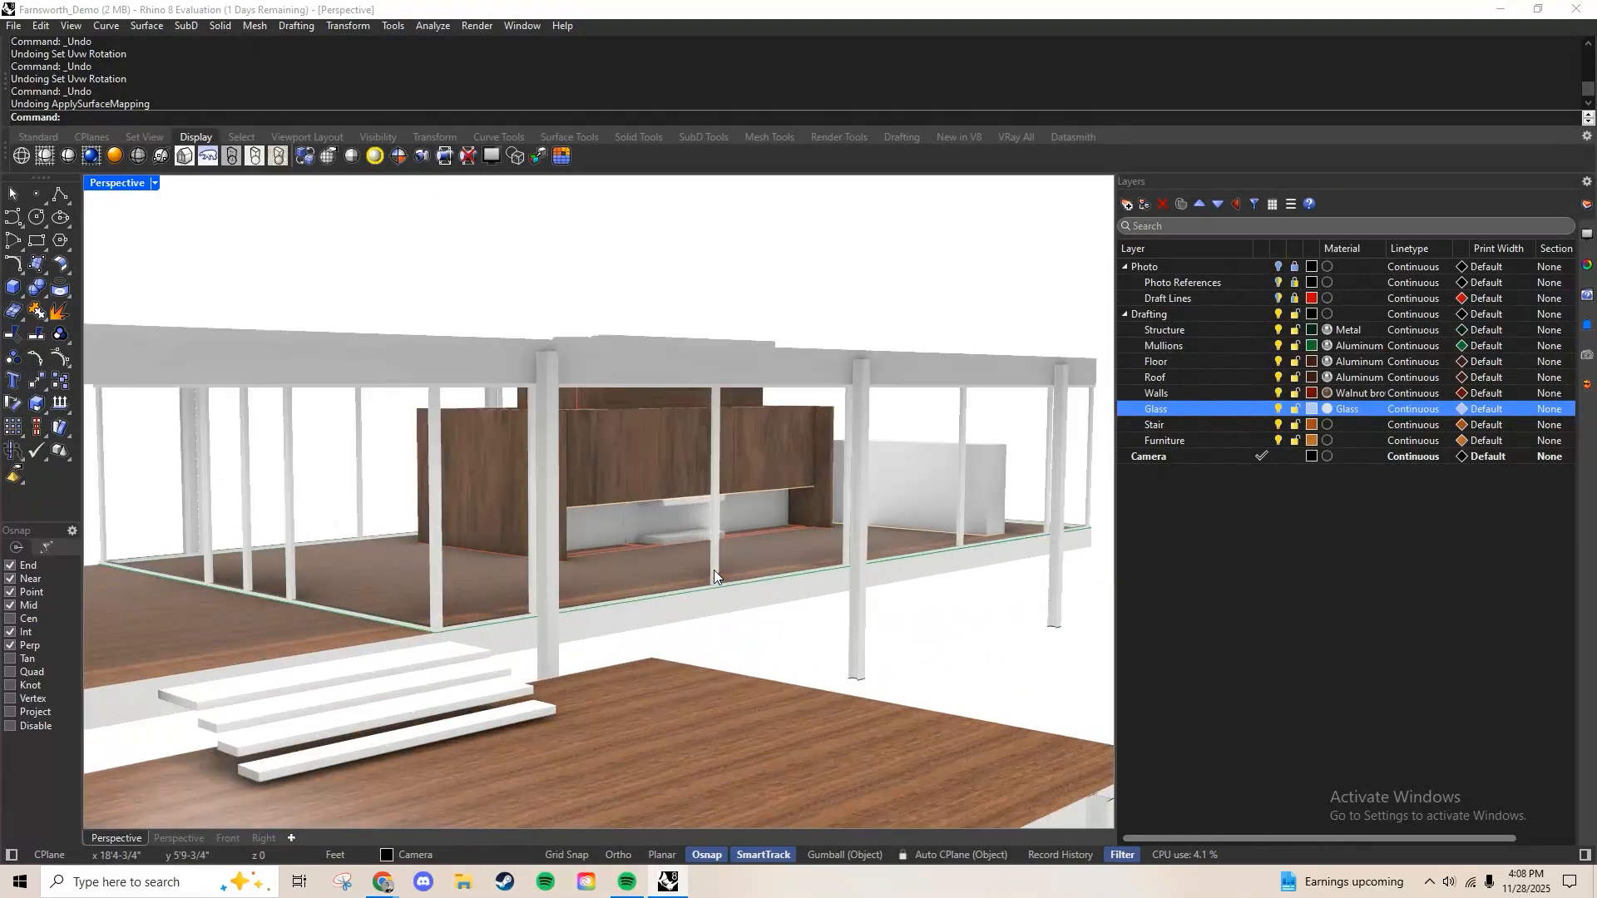
{"action": "scroll", "coordinate": [713, 571], "scroll_direction": "up", "scroll_amount": 1}
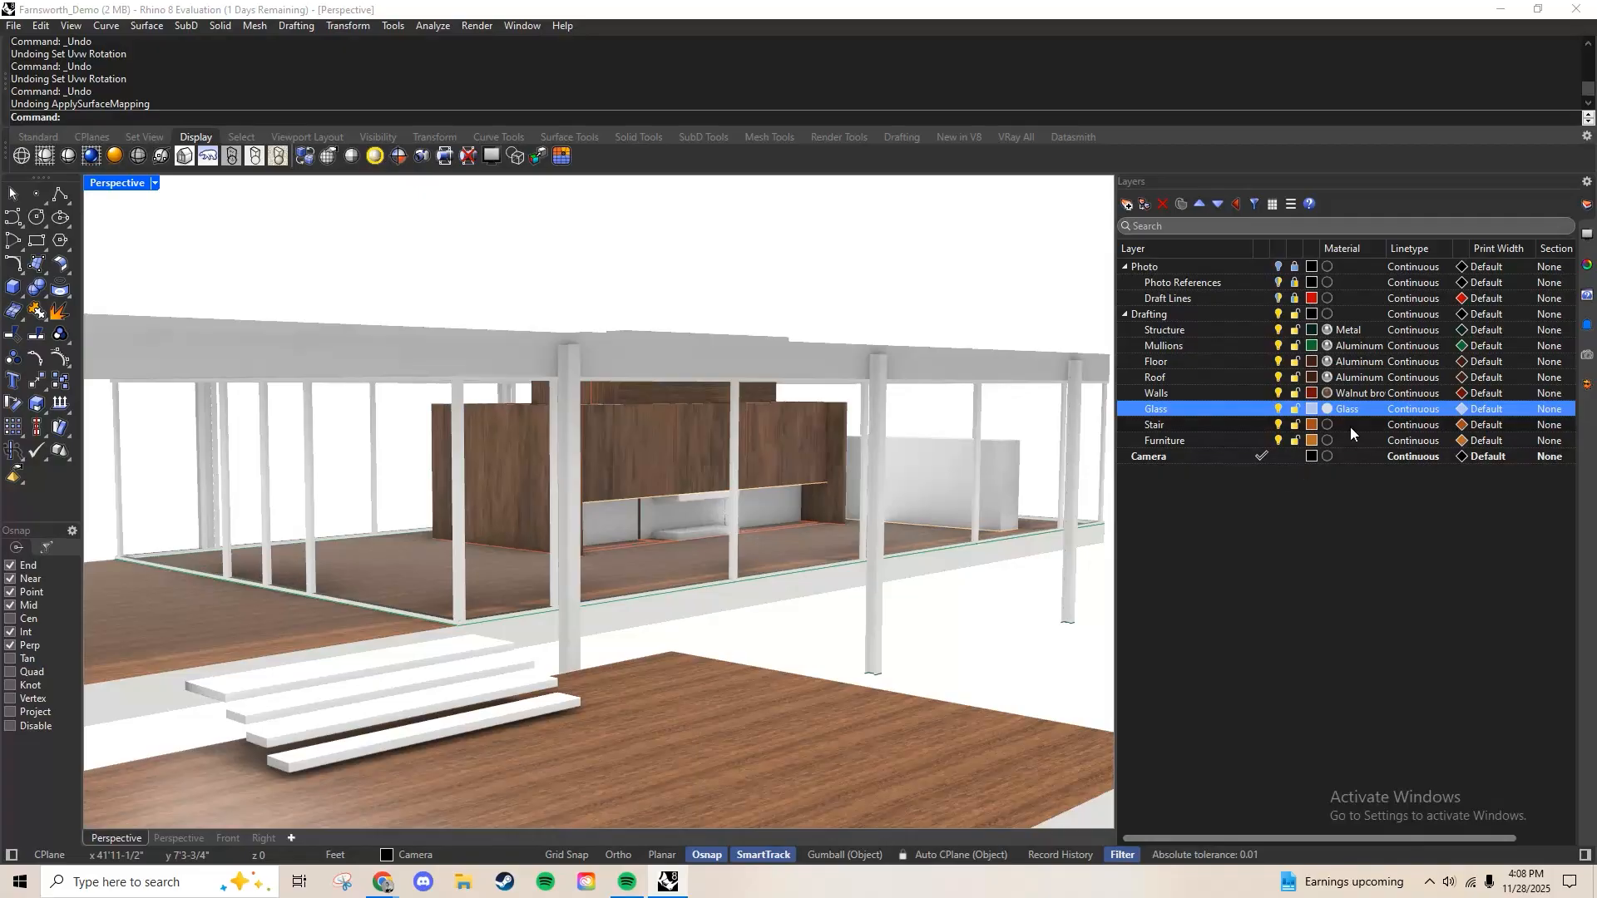
Assign the existing Aluminum White material to the Stair layer
{"action": "left_click", "coordinate": [1328, 426]}
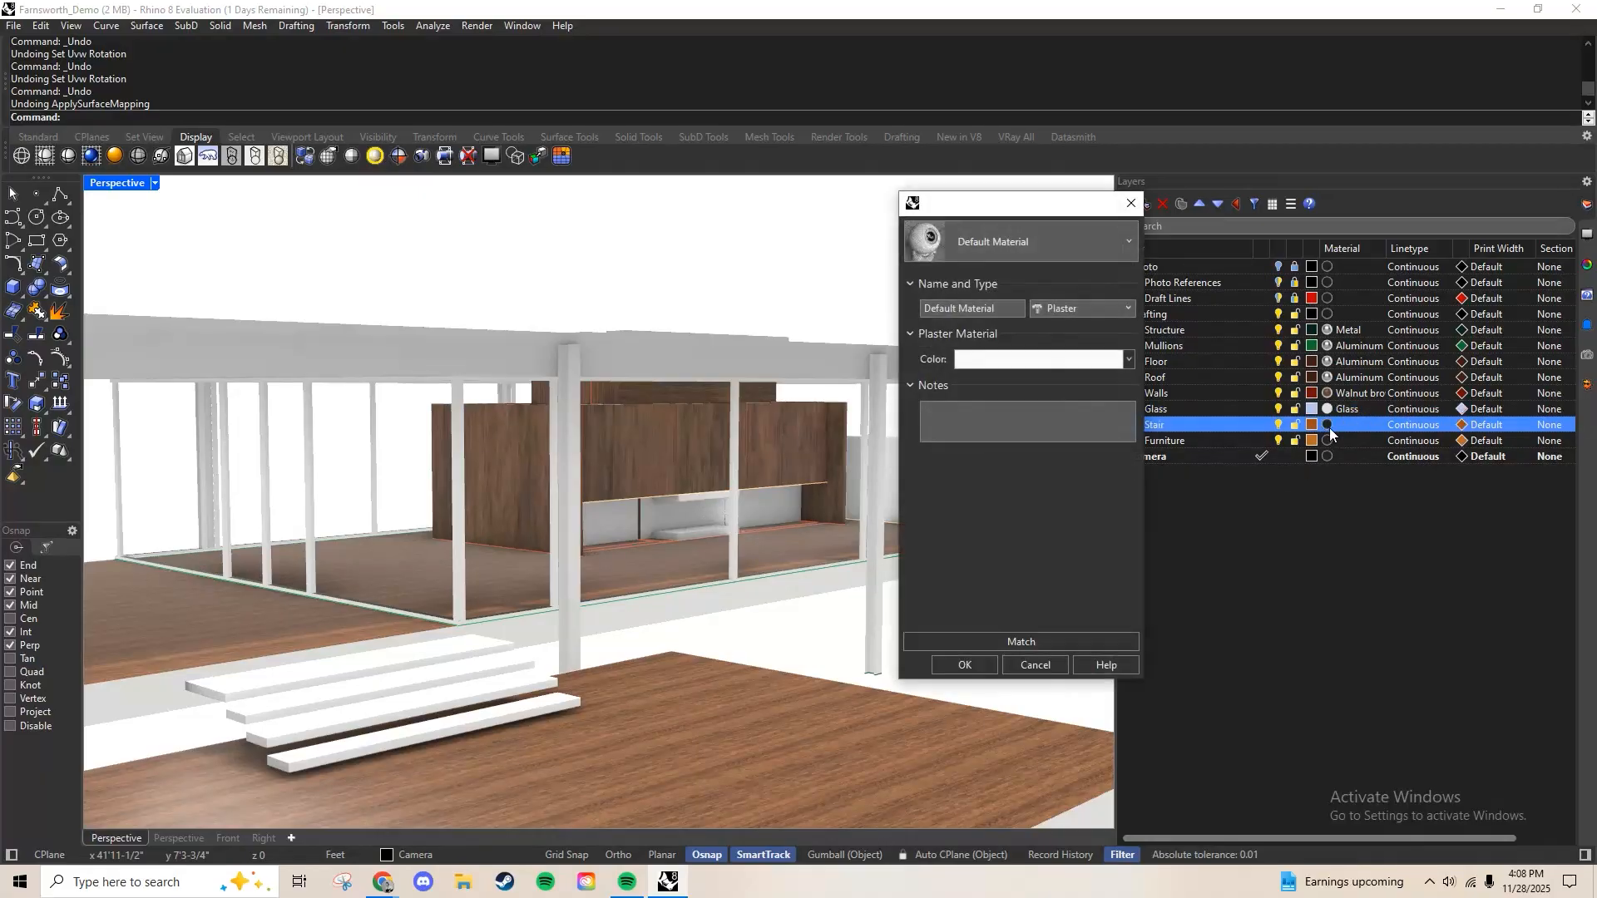
{"action": "left_click", "coordinate": [1115, 257]}
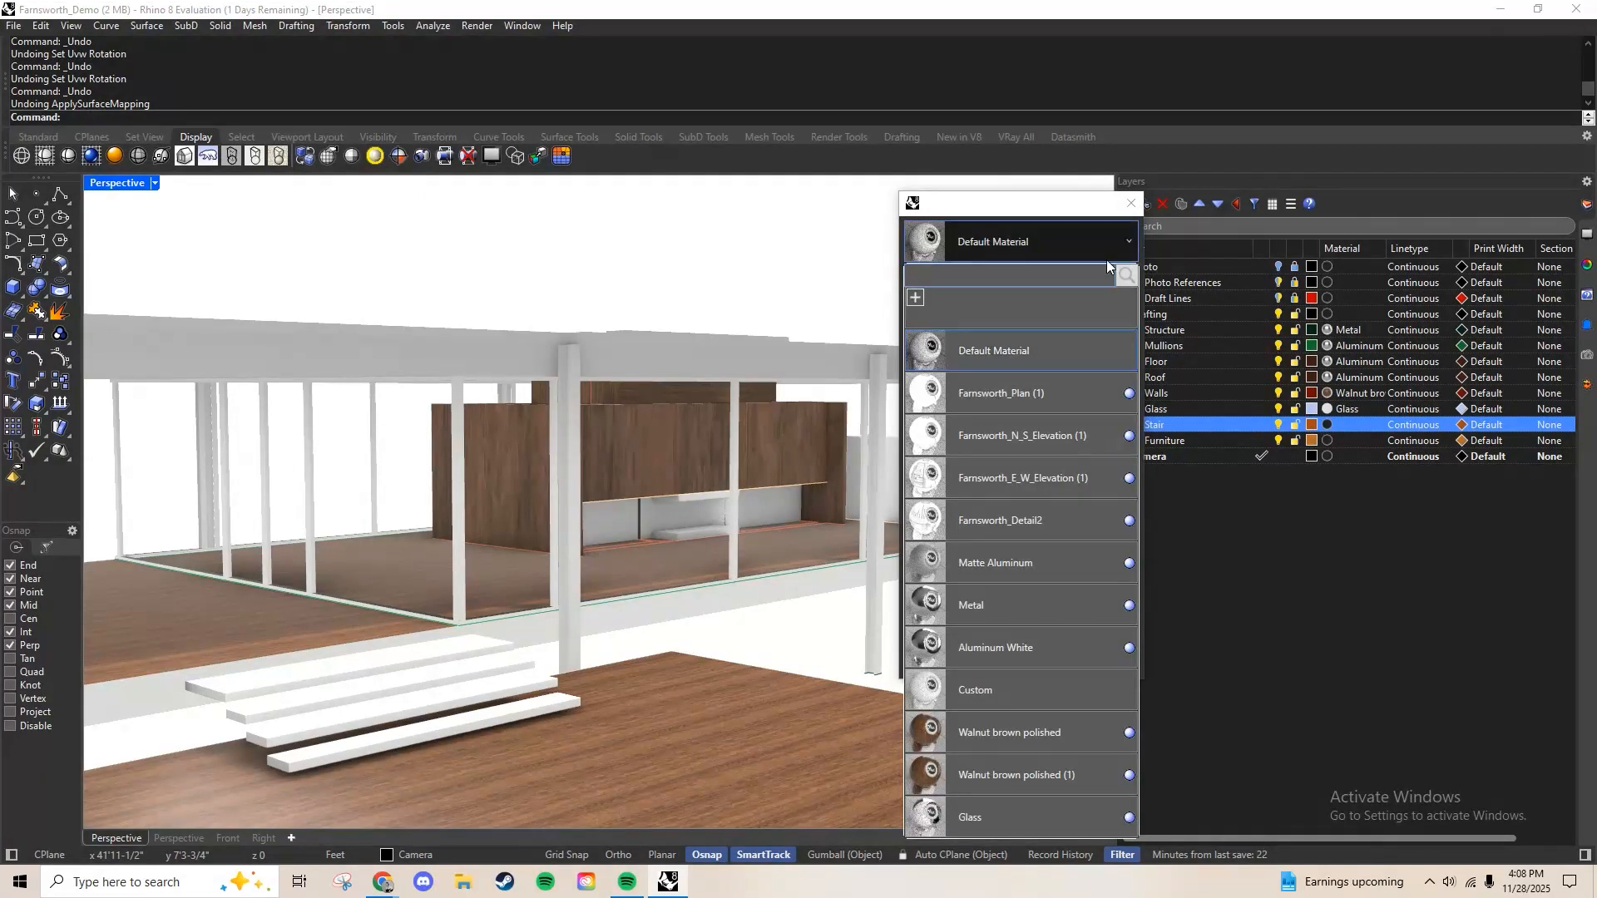
{"action": "left_click", "coordinate": [1034, 649]}
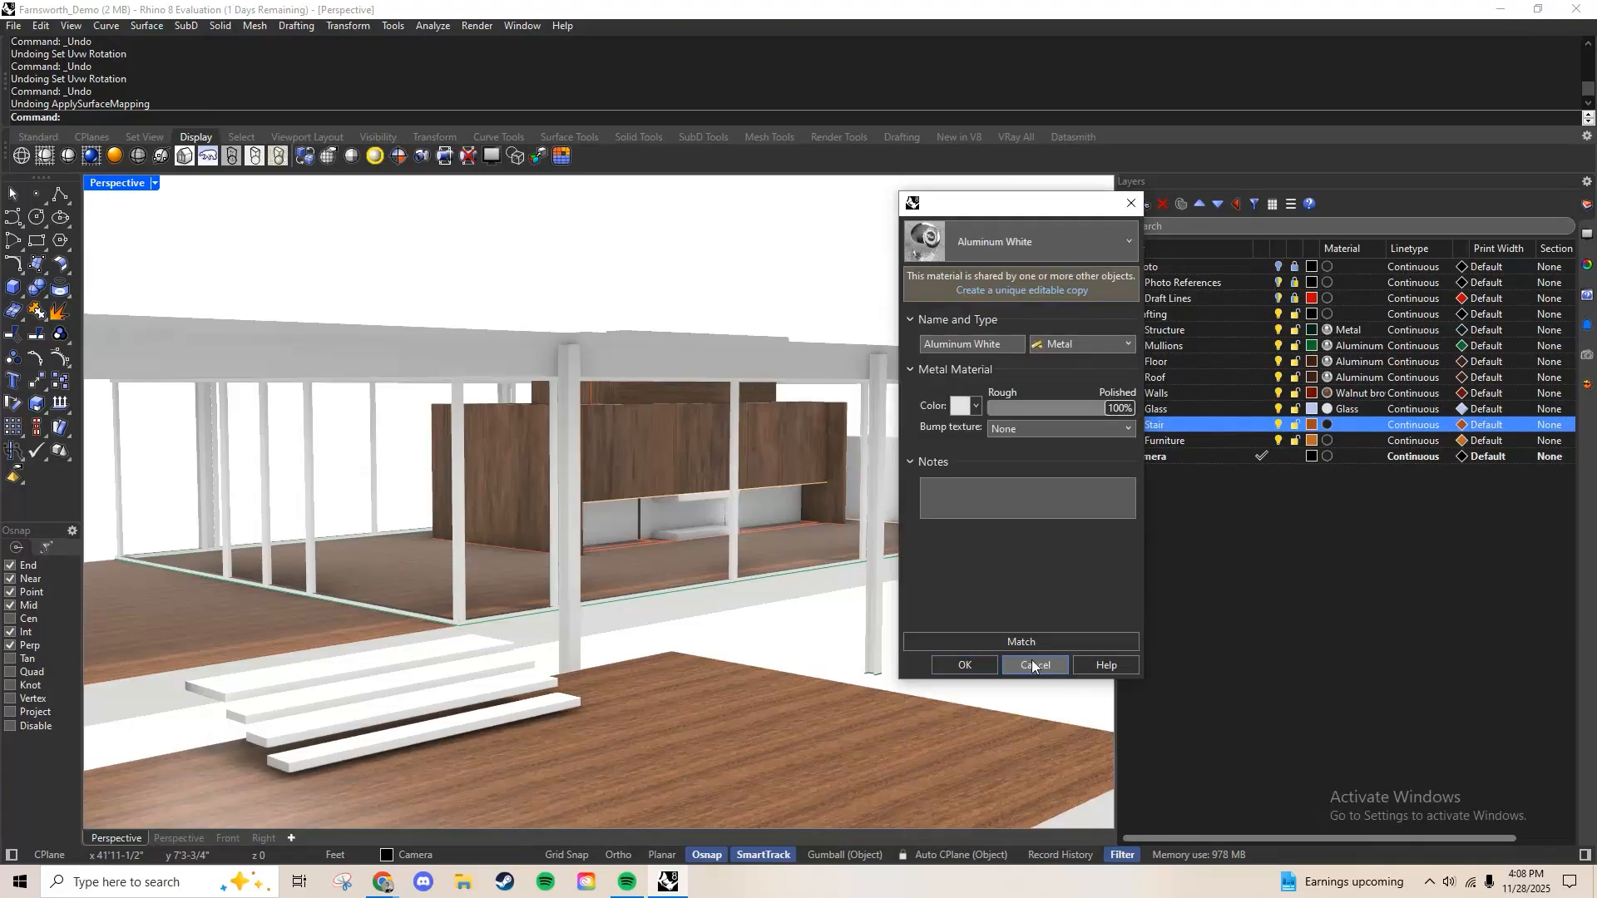
{"action": "left_click", "coordinate": [965, 665]}
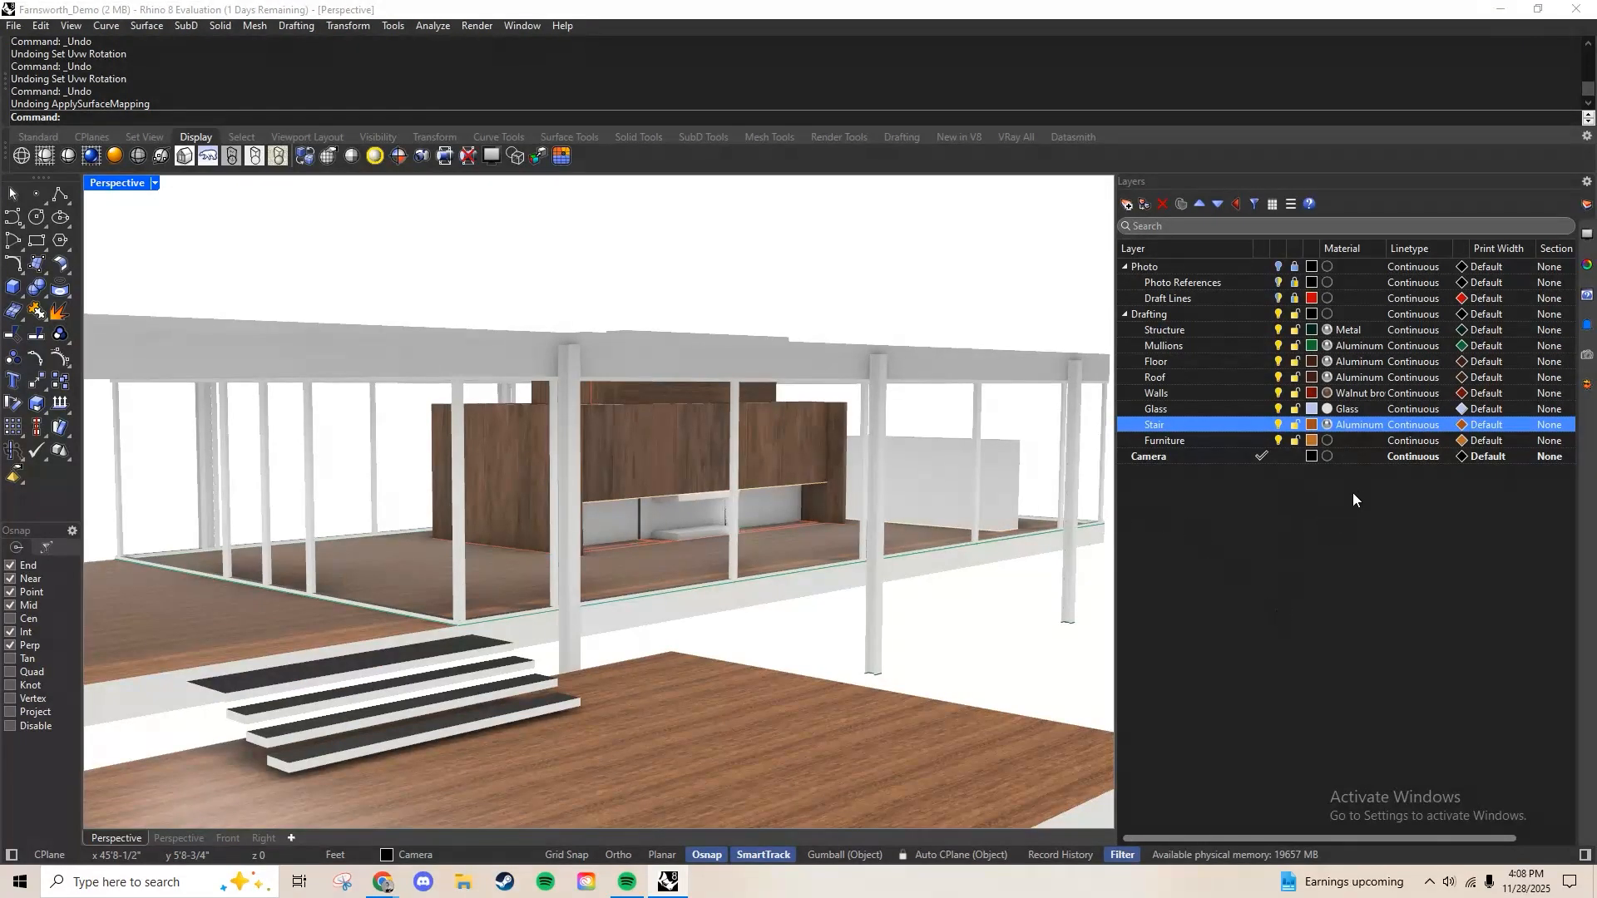
Assign the existing Walnut brown polished material to the Furniture layer
{"action": "left_click", "coordinate": [1327, 440]}
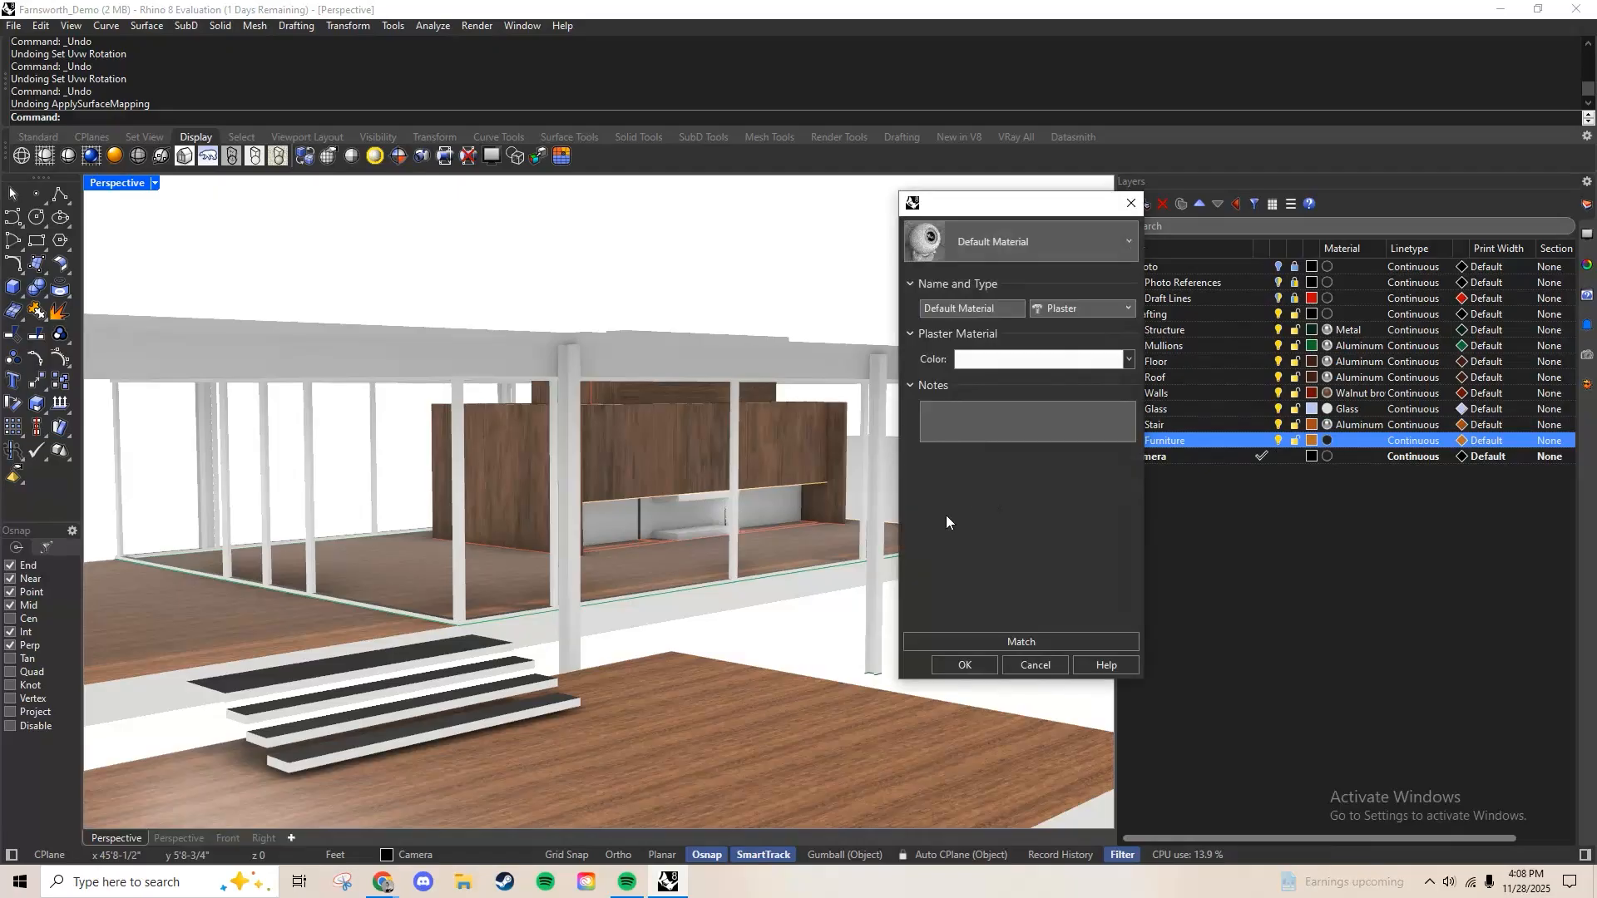
{"action": "left_click", "coordinate": [1053, 258]}
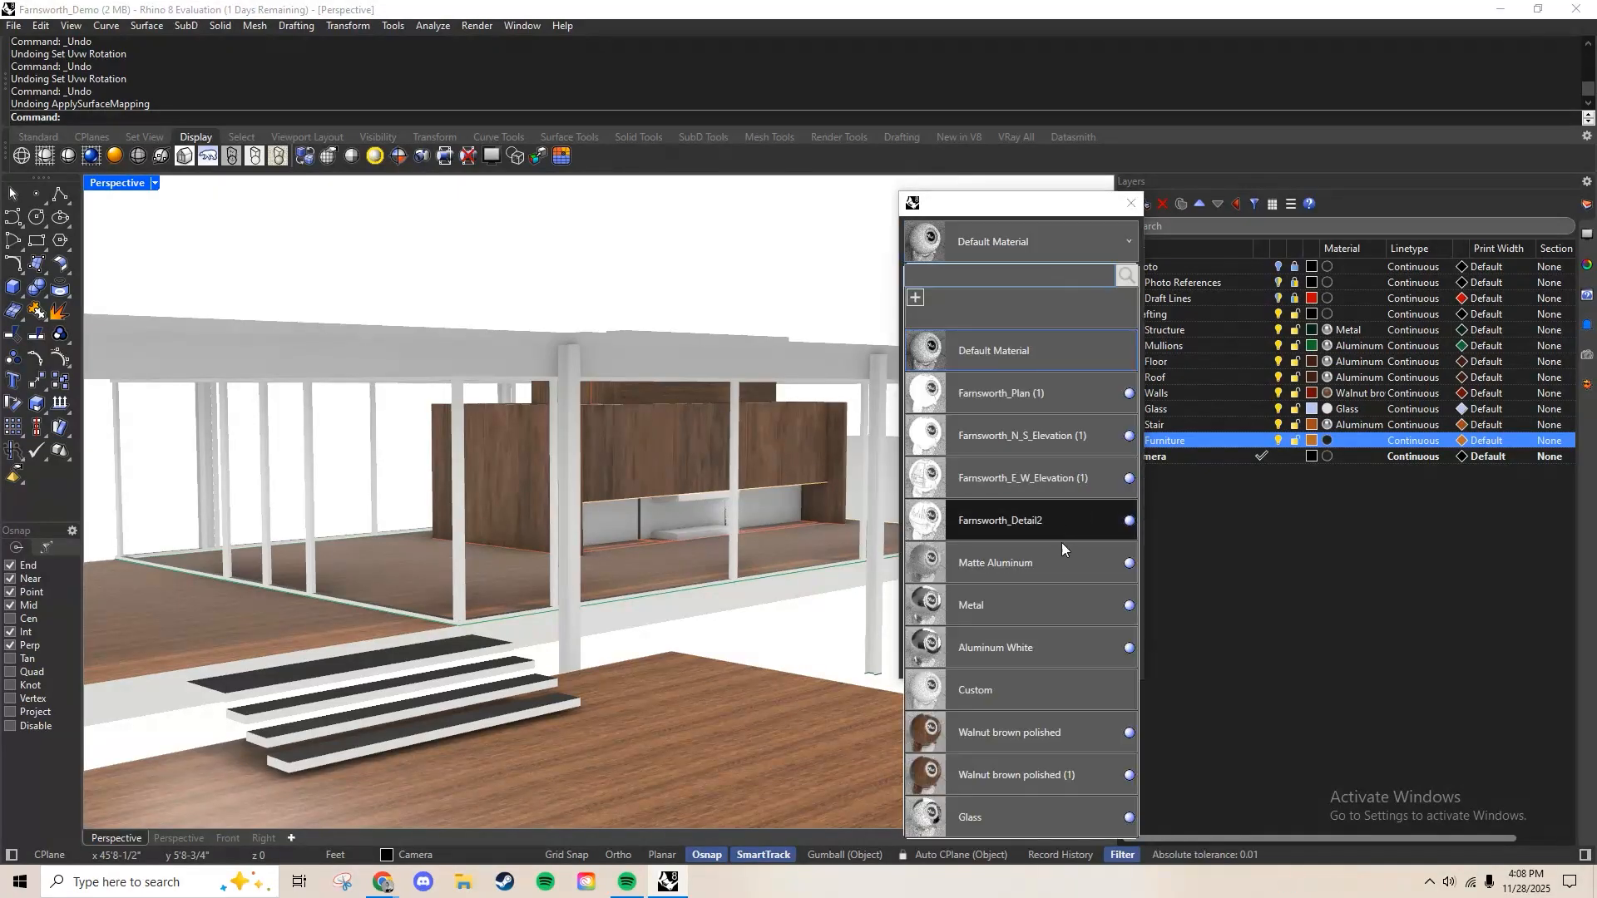
{"action": "left_click", "coordinate": [1077, 728]}
{"action": "left_click", "coordinate": [965, 666]}
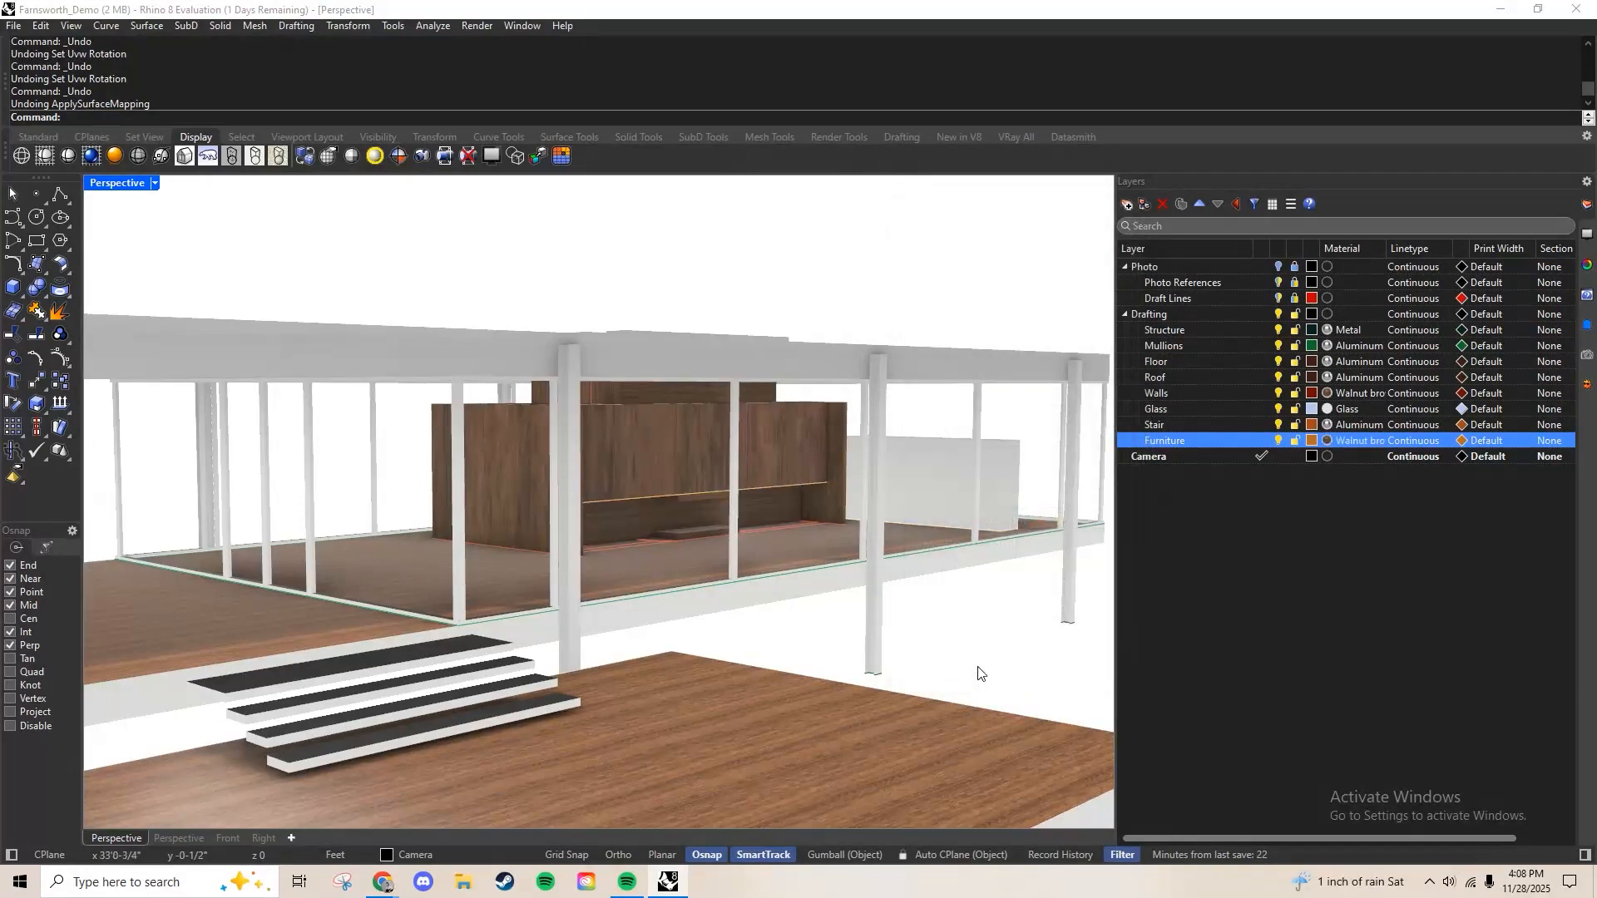
Move the low white cabinet block behind the glazing onto the Furniture layer
{"action": "left_click", "coordinate": [941, 491]}
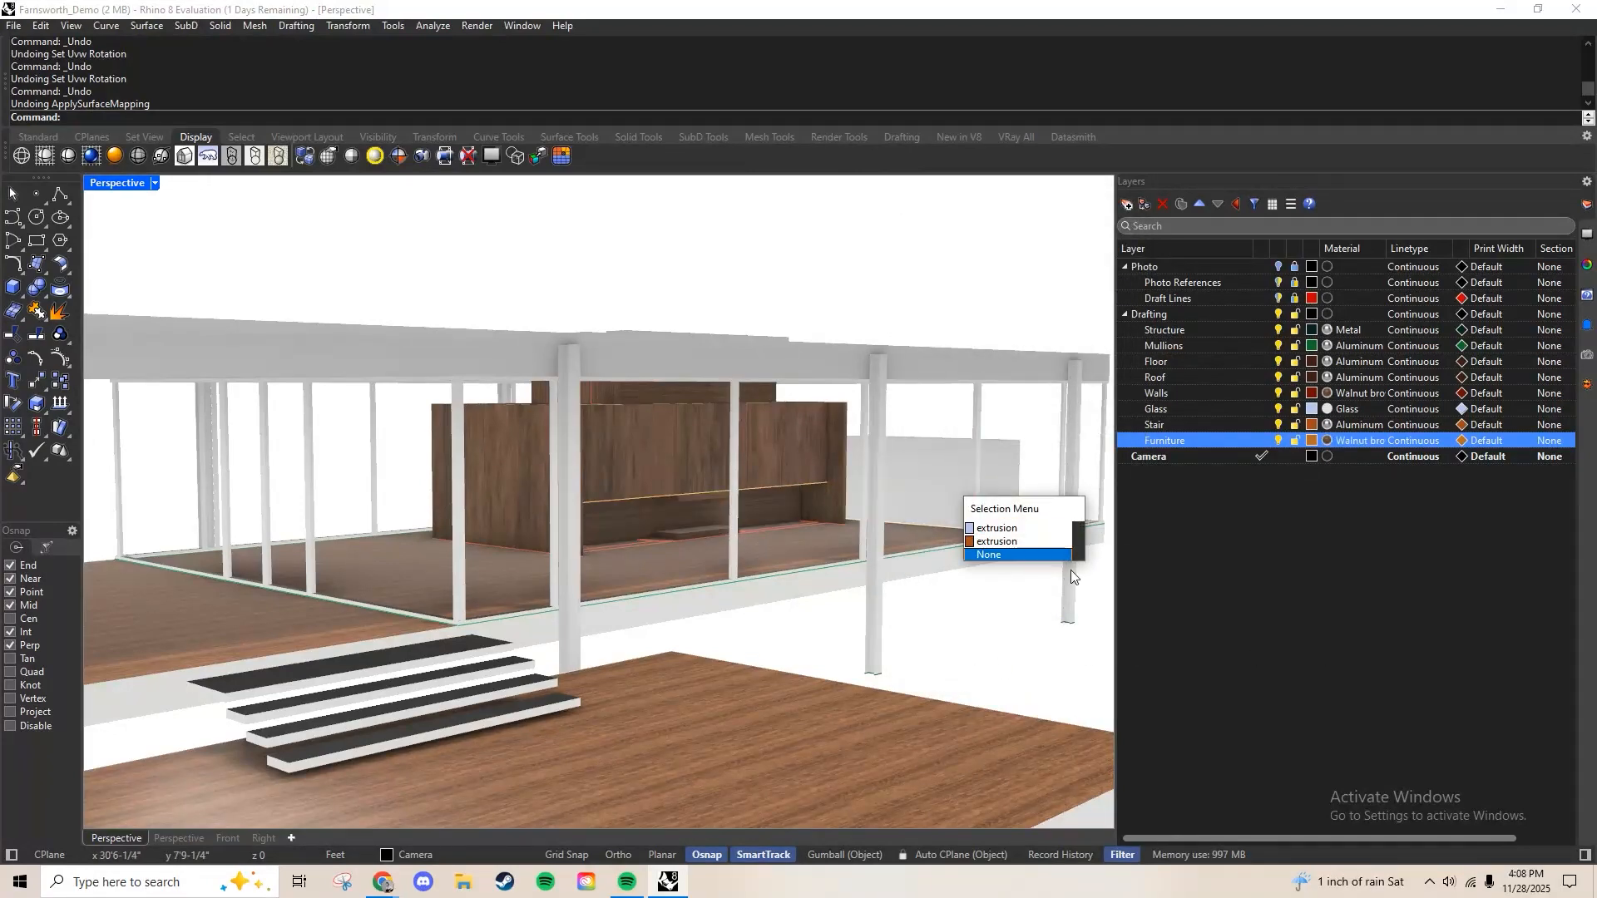
{"action": "left_click", "coordinate": [938, 260]}
{"action": "left_click", "coordinate": [972, 497]}
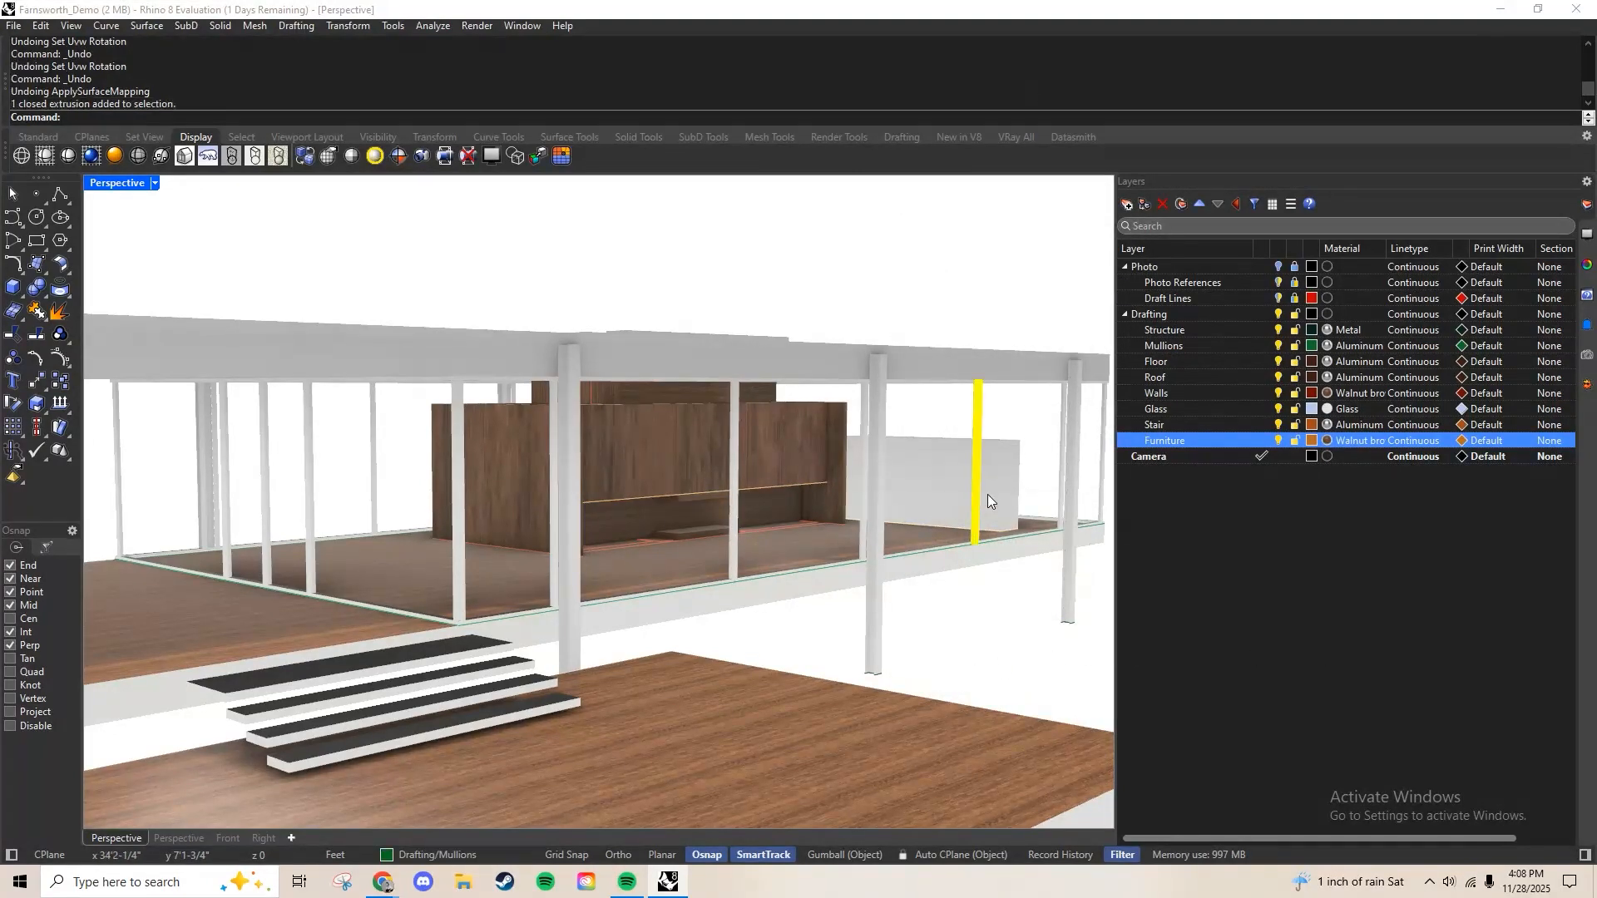
{"action": "left_click", "coordinate": [990, 487]}
{"action": "left_click", "coordinate": [1058, 552]}
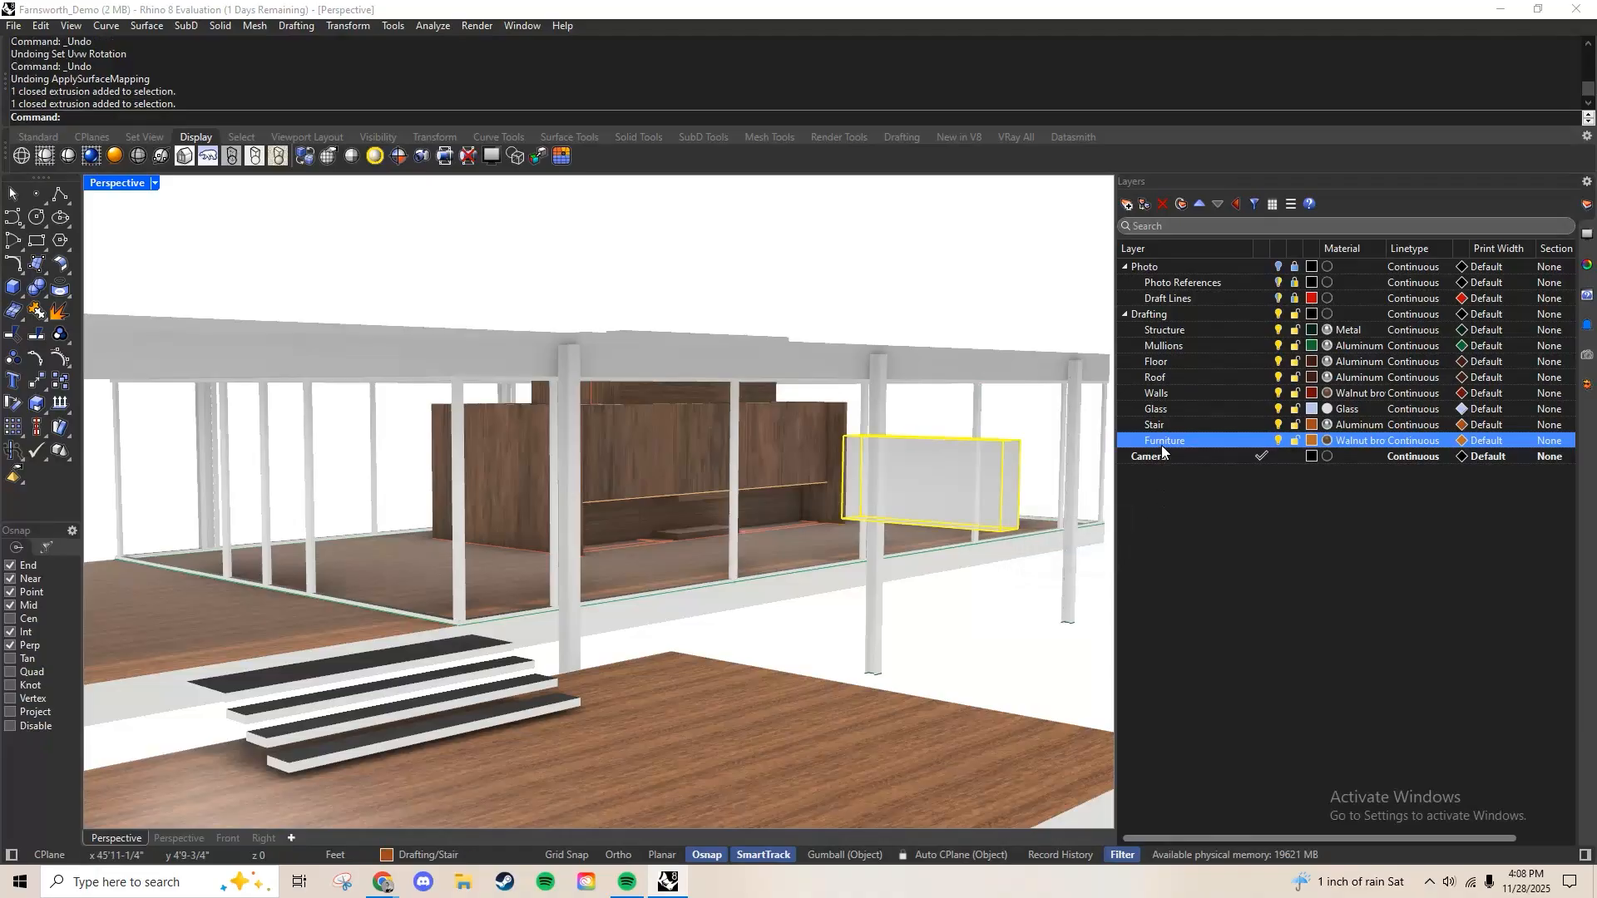
{"action": "right_click", "coordinate": [1161, 444]}
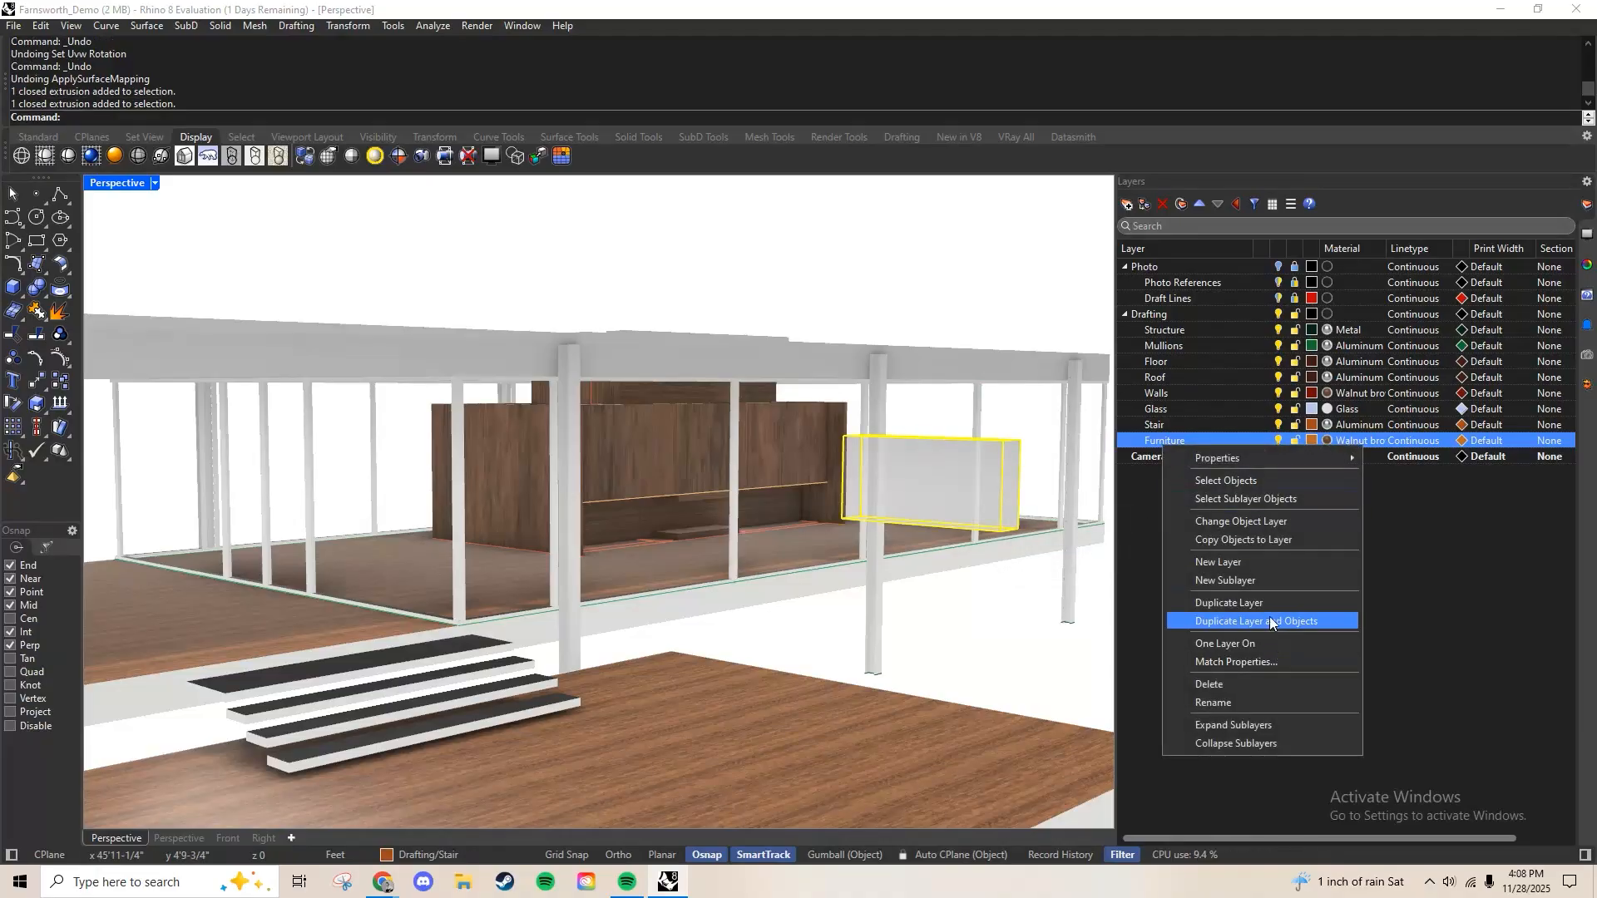
{"action": "left_click", "coordinate": [1247, 521]}
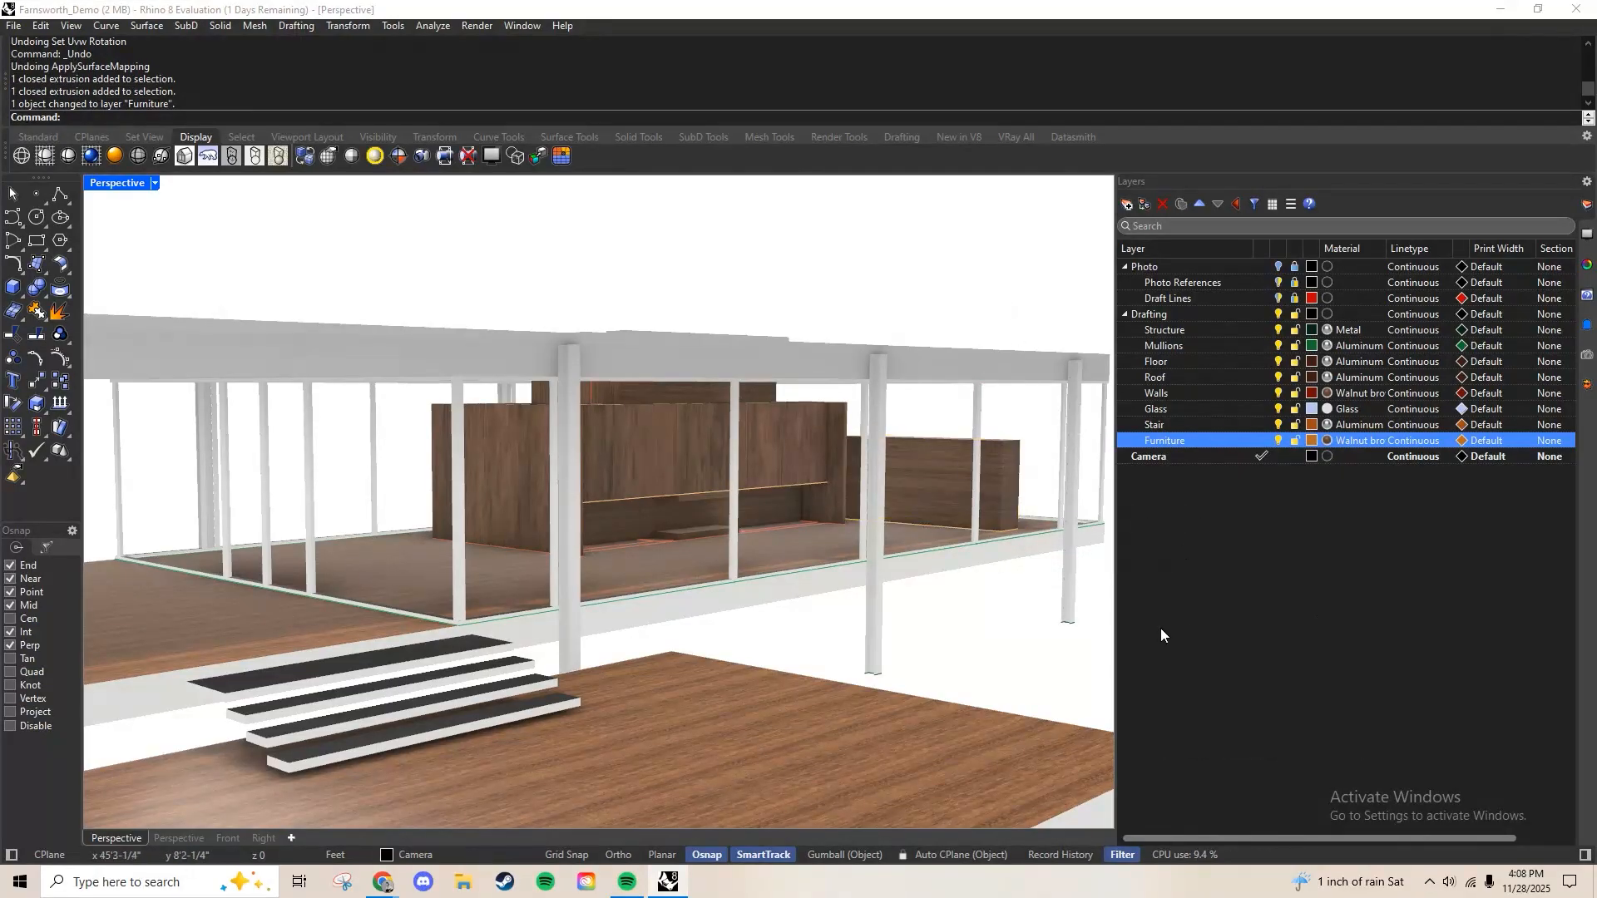
Select all curves in the model with SelCrv and hide them
{"action": "right_click_drag", "start_coordinate": [1040, 607], "coordinate": [695, 645]}
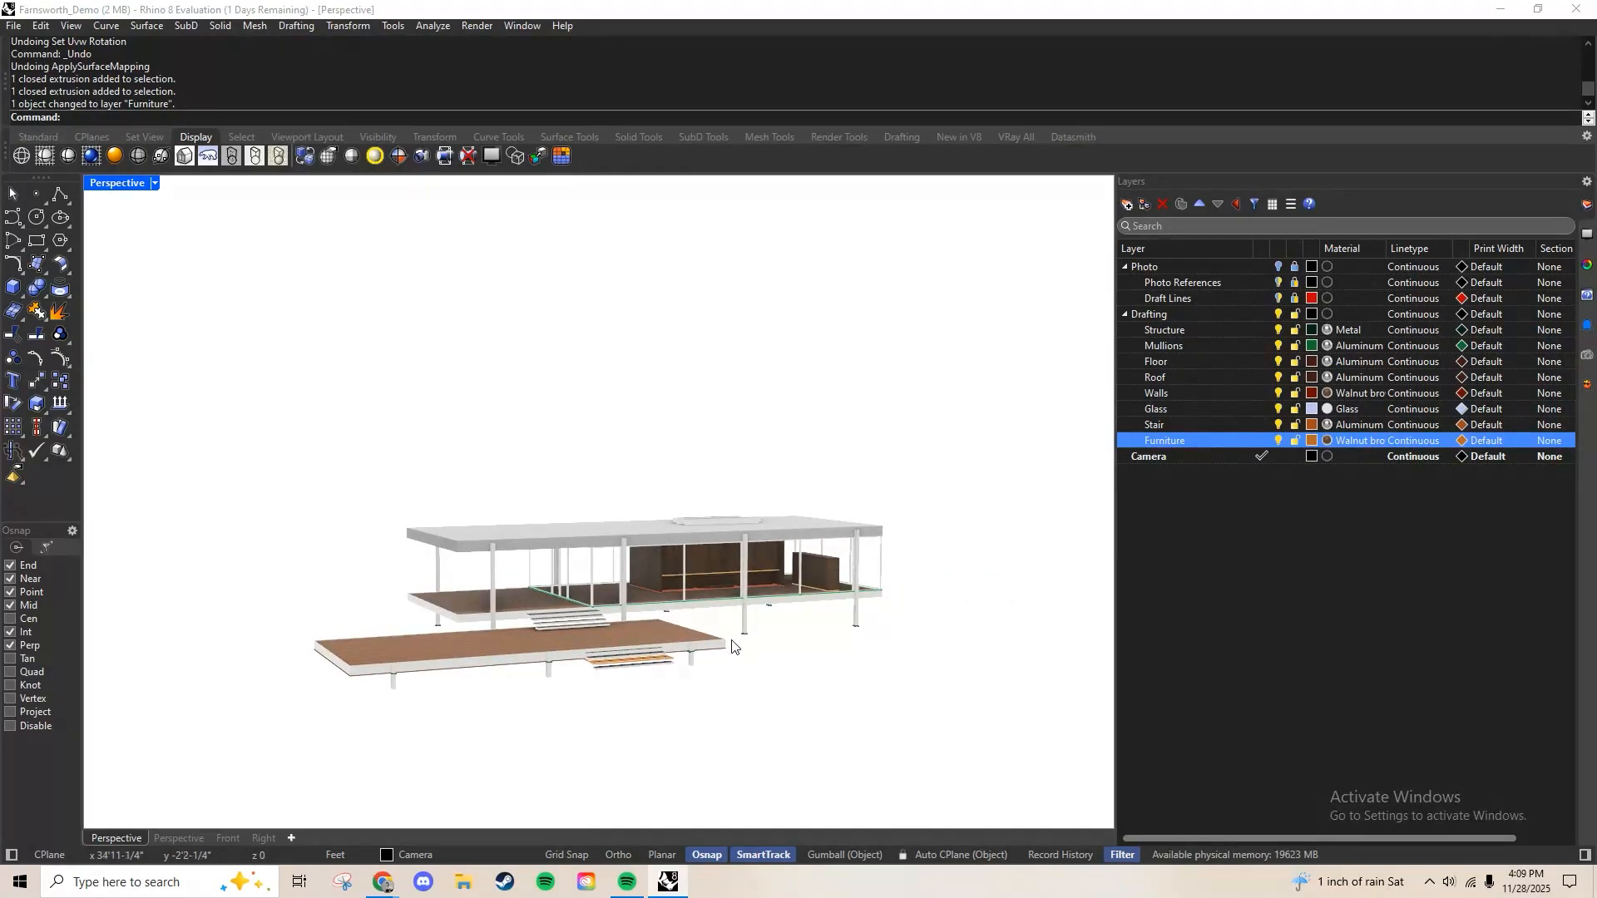
{"action": "scroll", "coordinate": [834, 471], "scroll_direction": "up", "scroll_amount": 5}
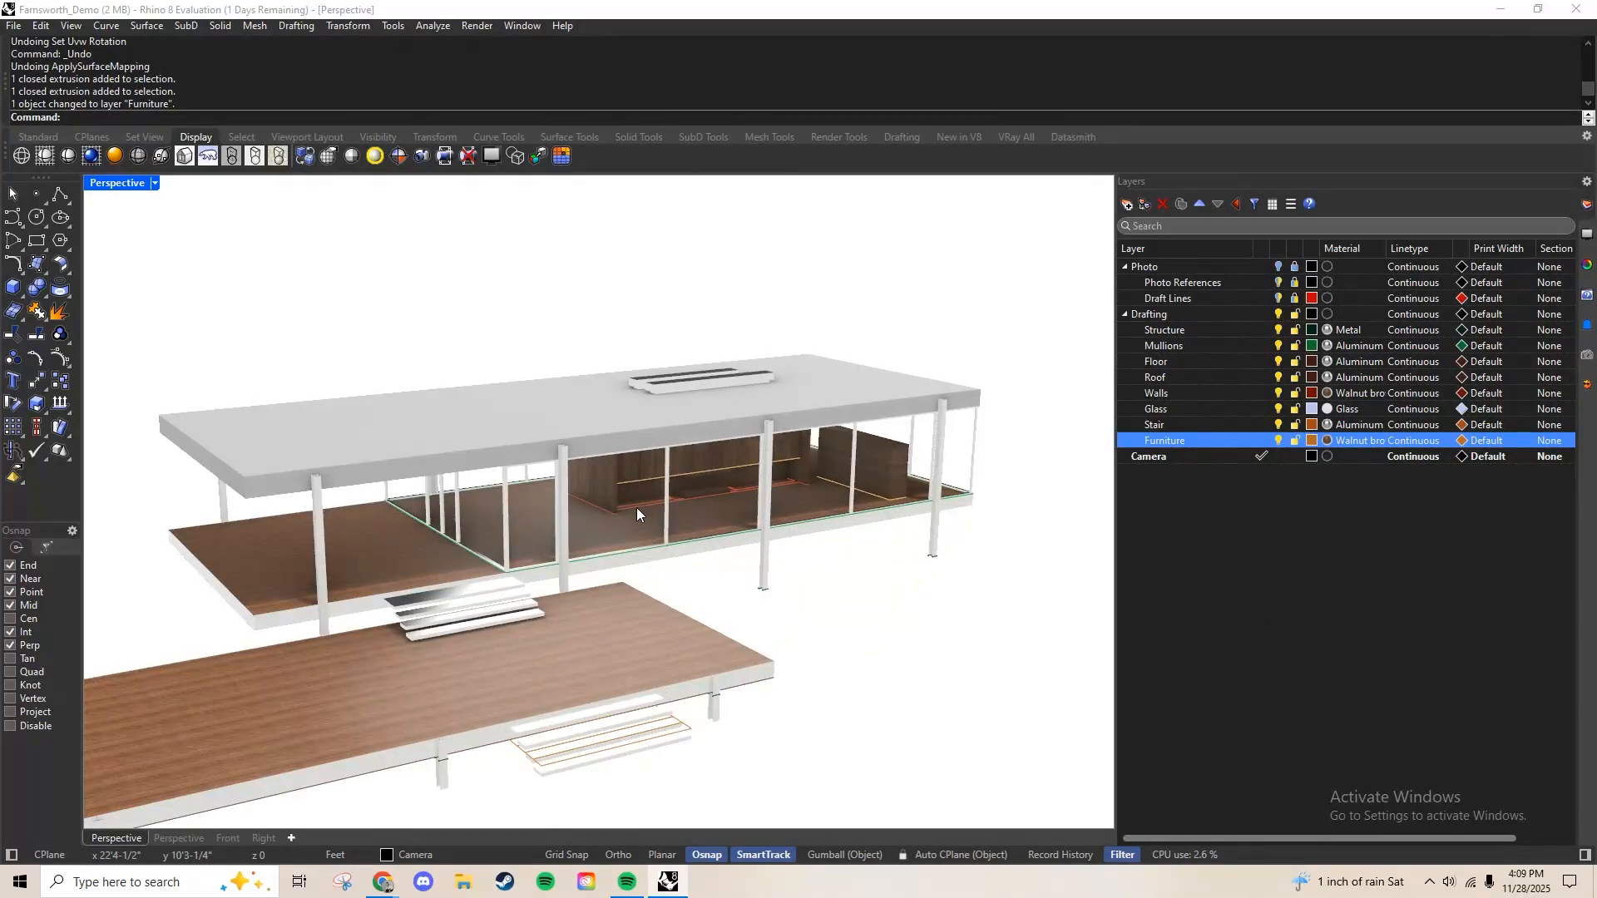
{"action": "right_click_drag", "start_coordinate": [596, 537], "coordinate": [614, 518], "text": "shift"}
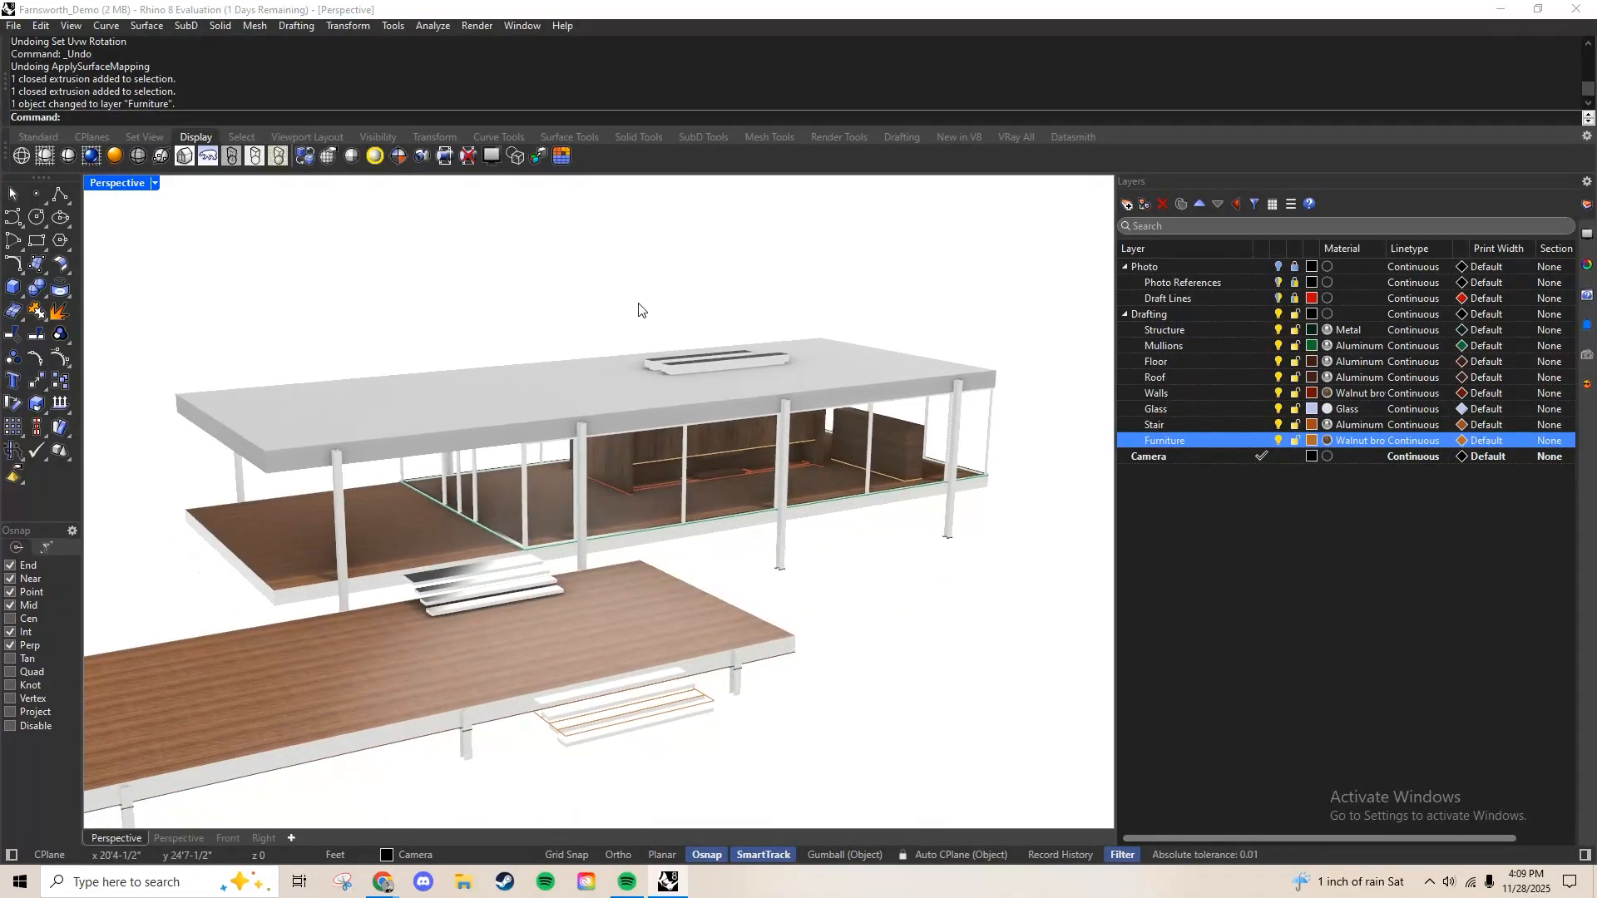
{"action": "type", "text": "l"}
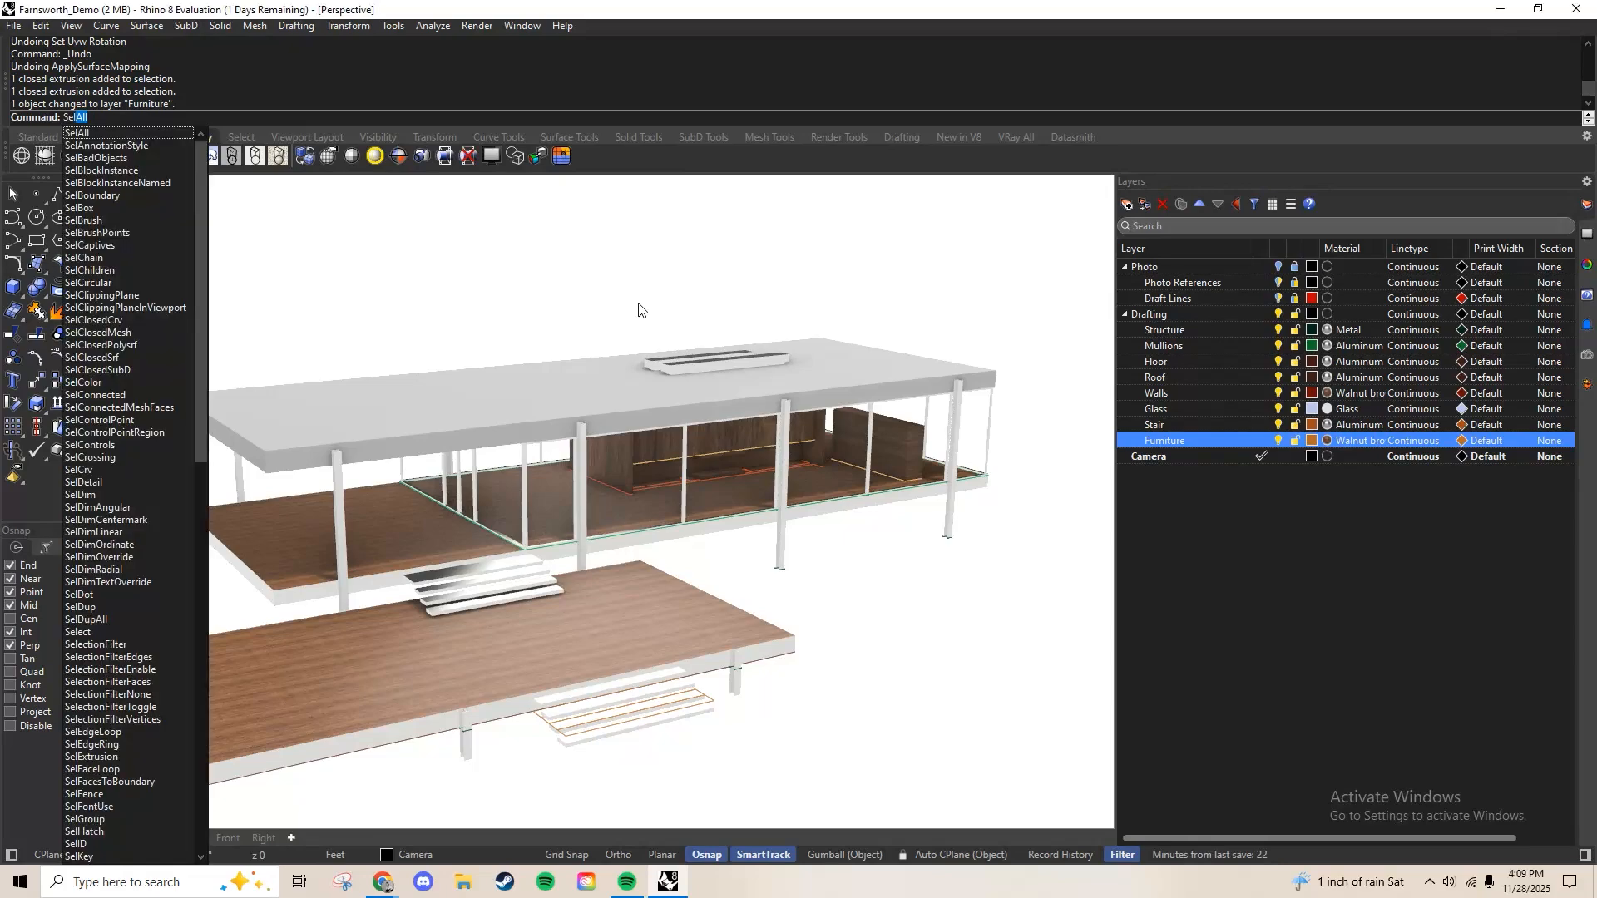
{"action": "type", "text": "Crv"}
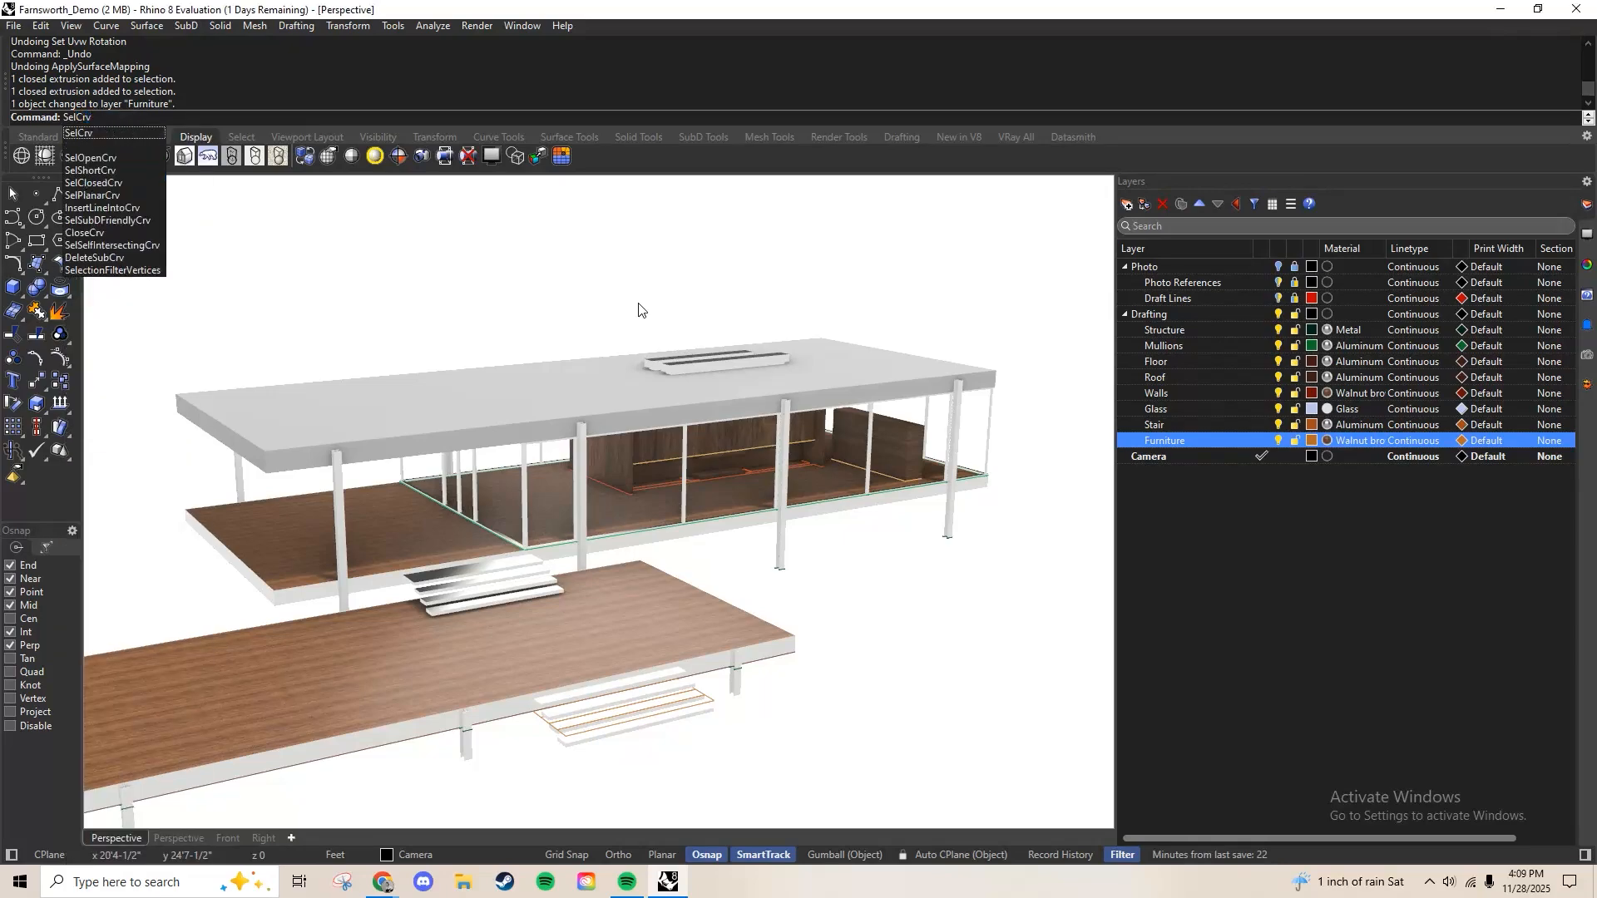
{"action": "key", "text": "Return"}
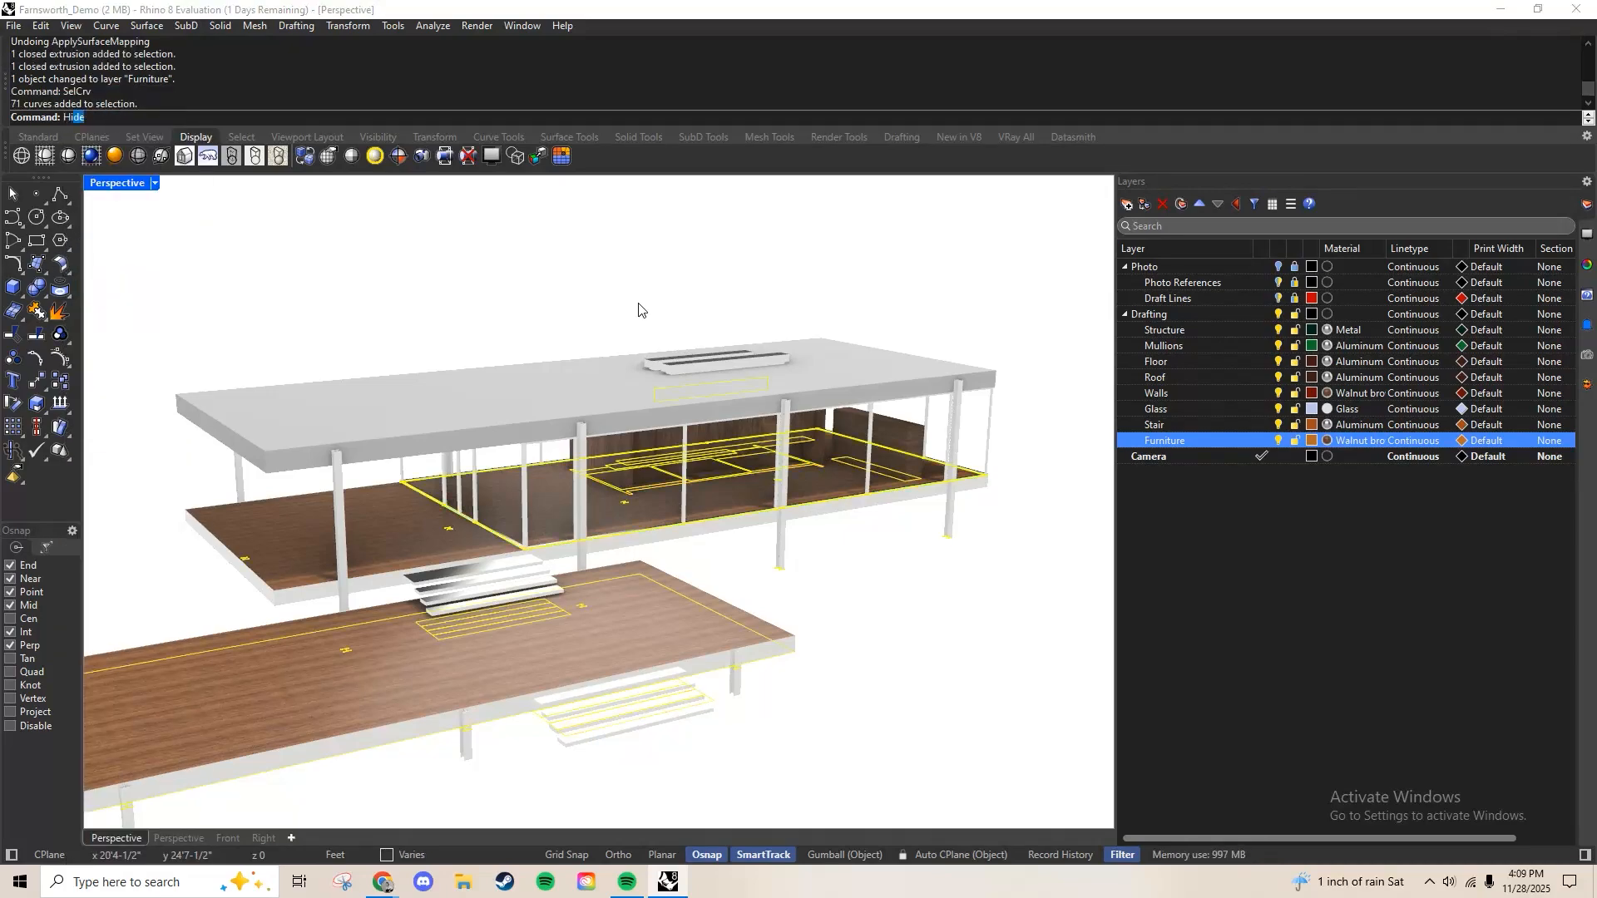
{"action": "type", "text": "Hi"}
{"action": "key", "text": "Return"}
{"action": "right_click_drag", "start_coordinate": [802, 563], "coordinate": [898, 541]}
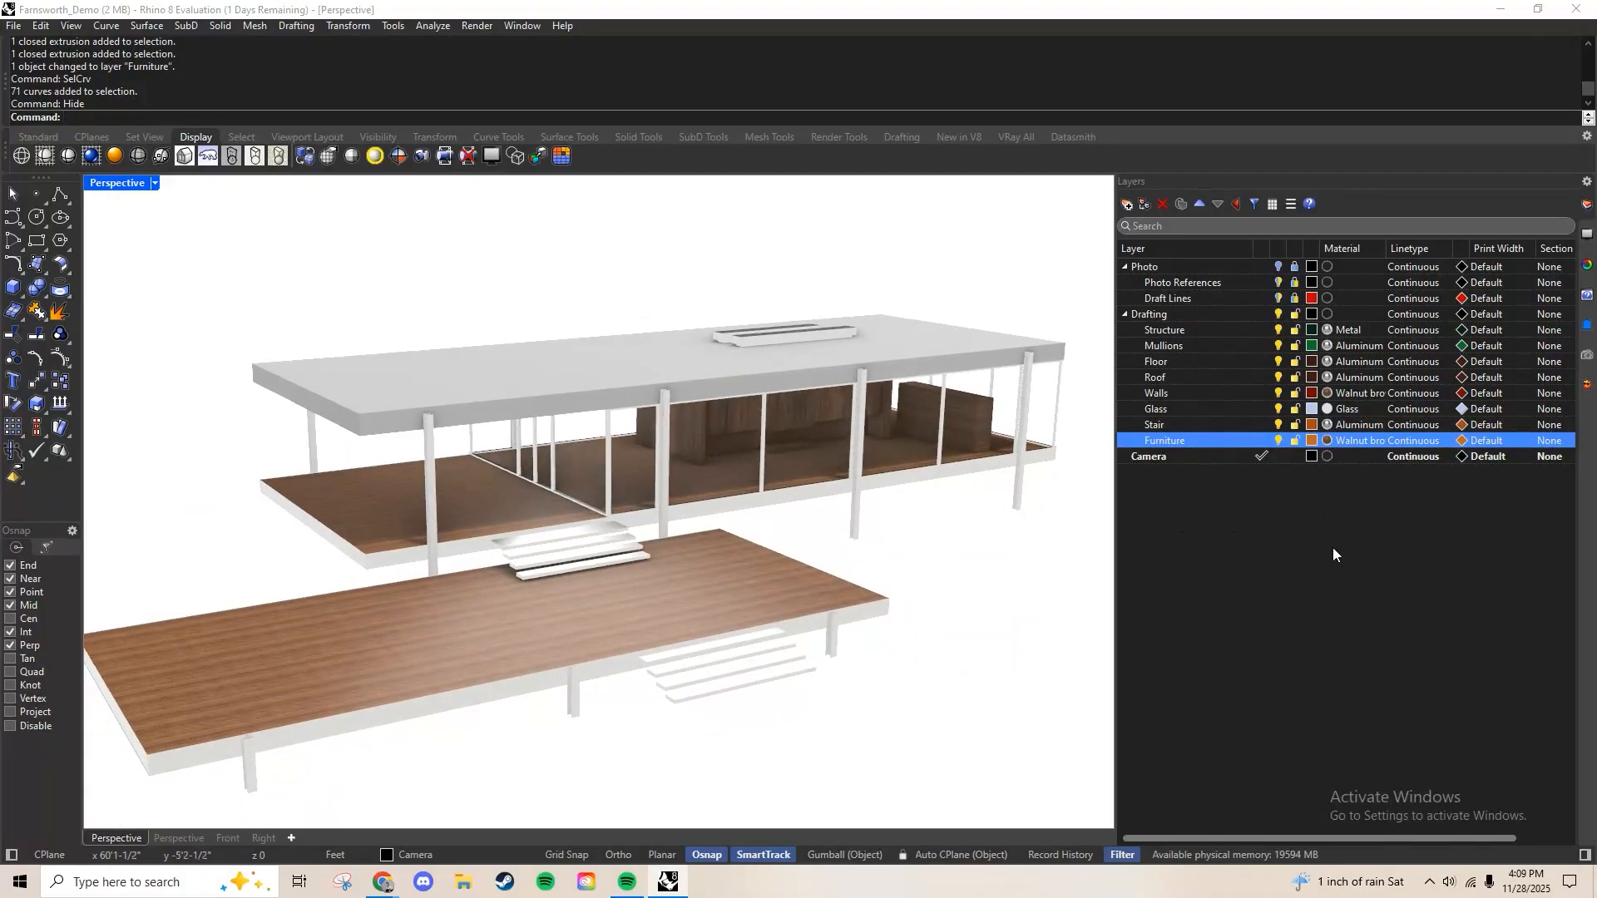
Select all objects on the Walls layer and isolate them
{"action": "left_click", "coordinate": [1231, 393]}
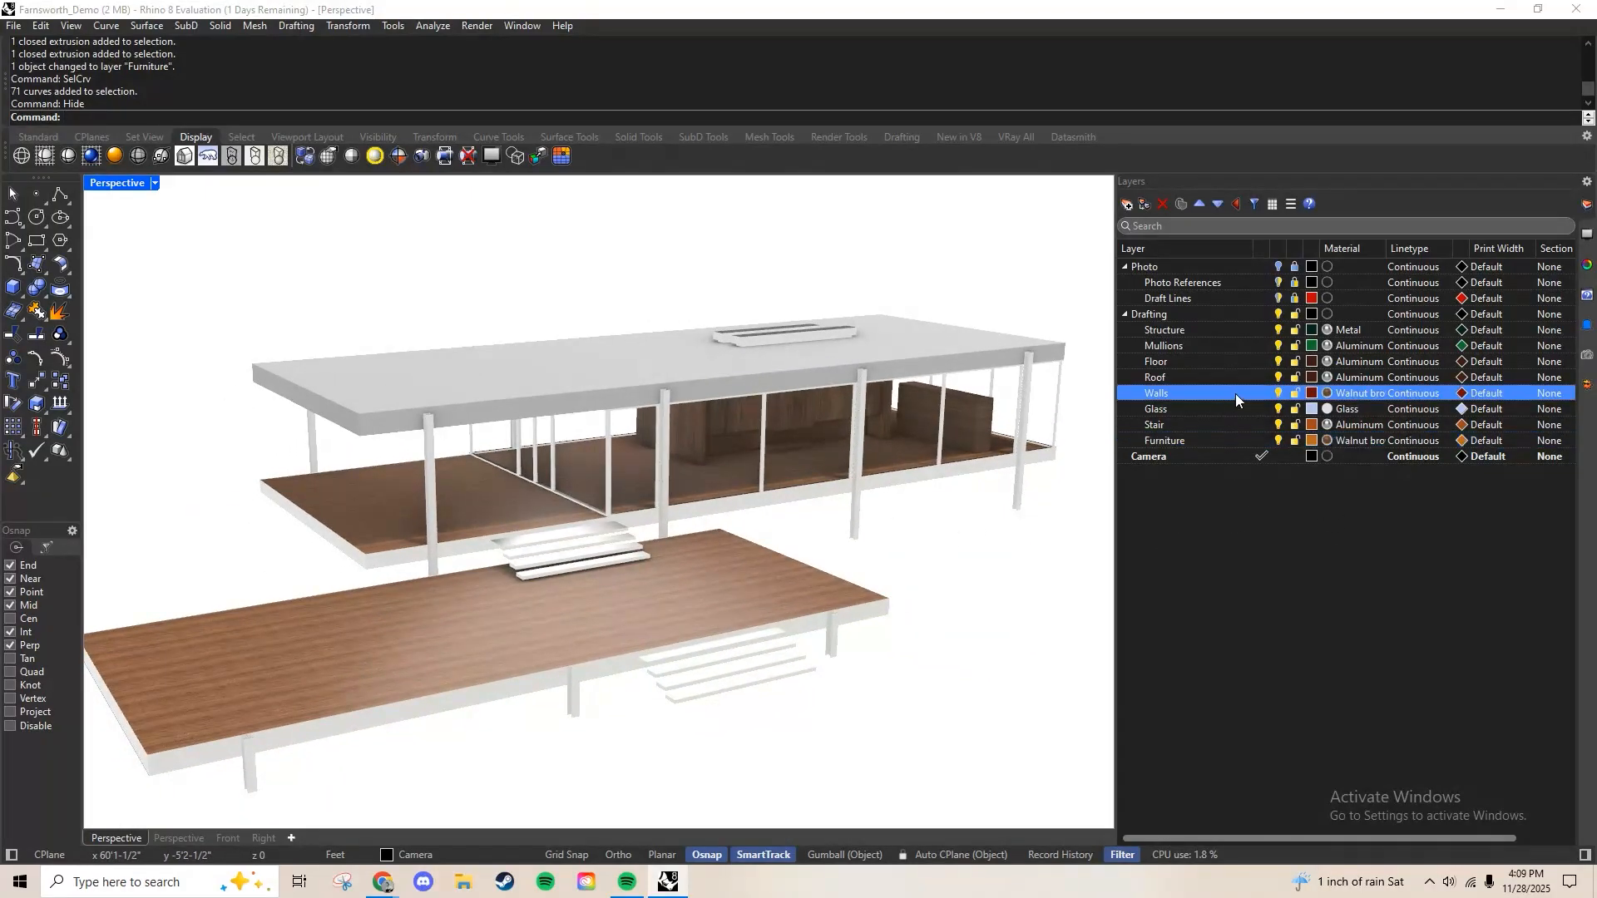
{"action": "right_click", "coordinate": [1159, 395]}
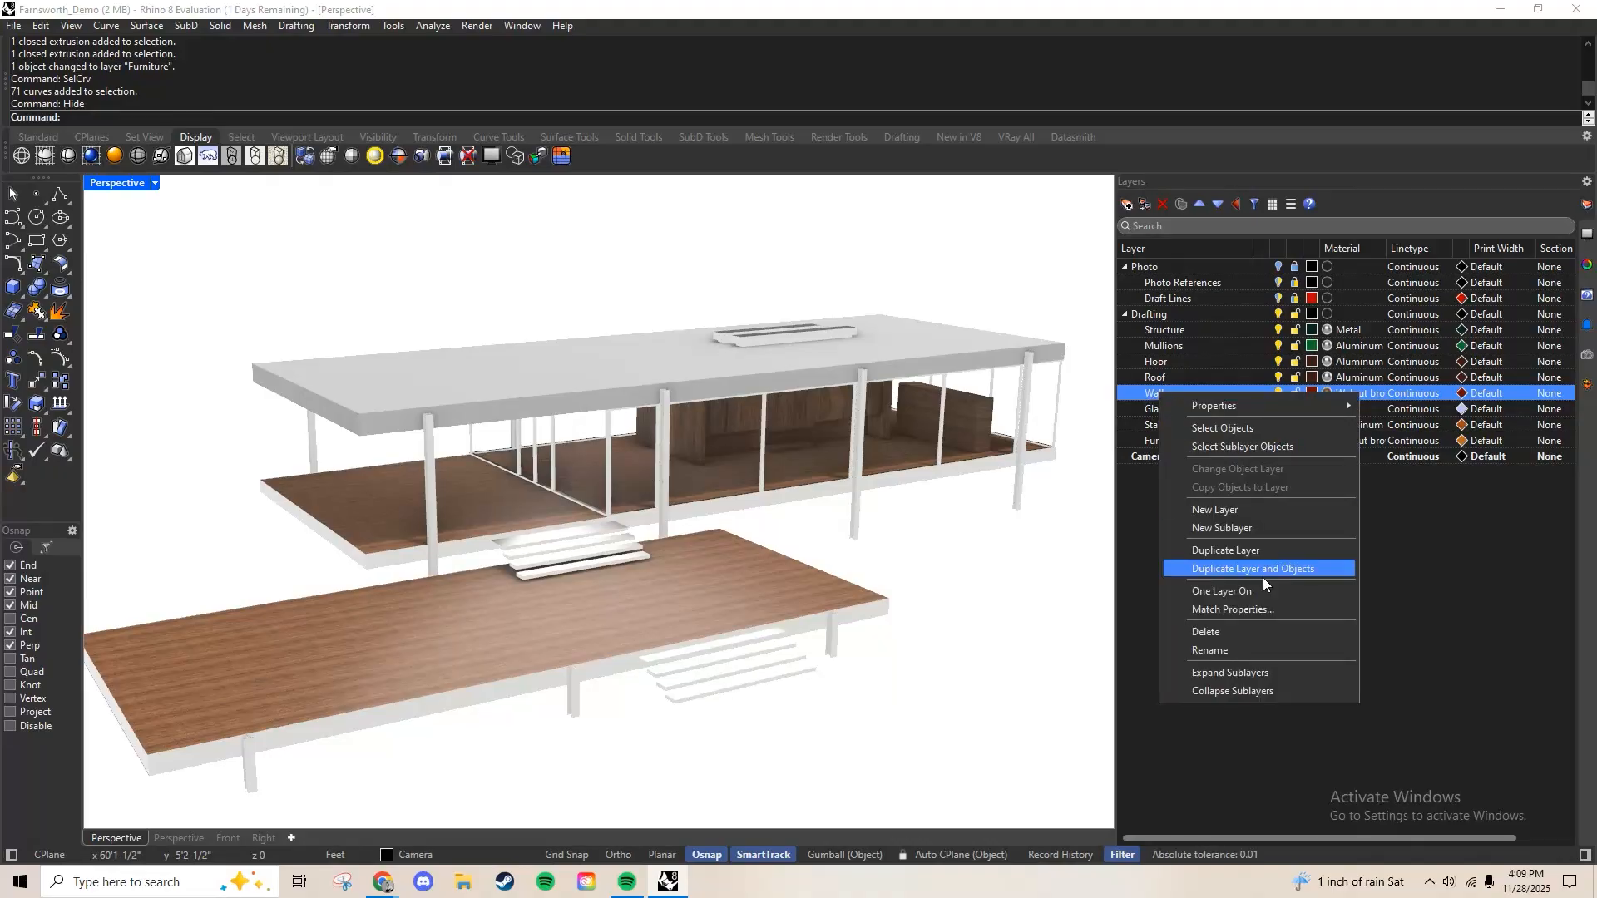
{"action": "left_click", "coordinate": [1243, 428]}
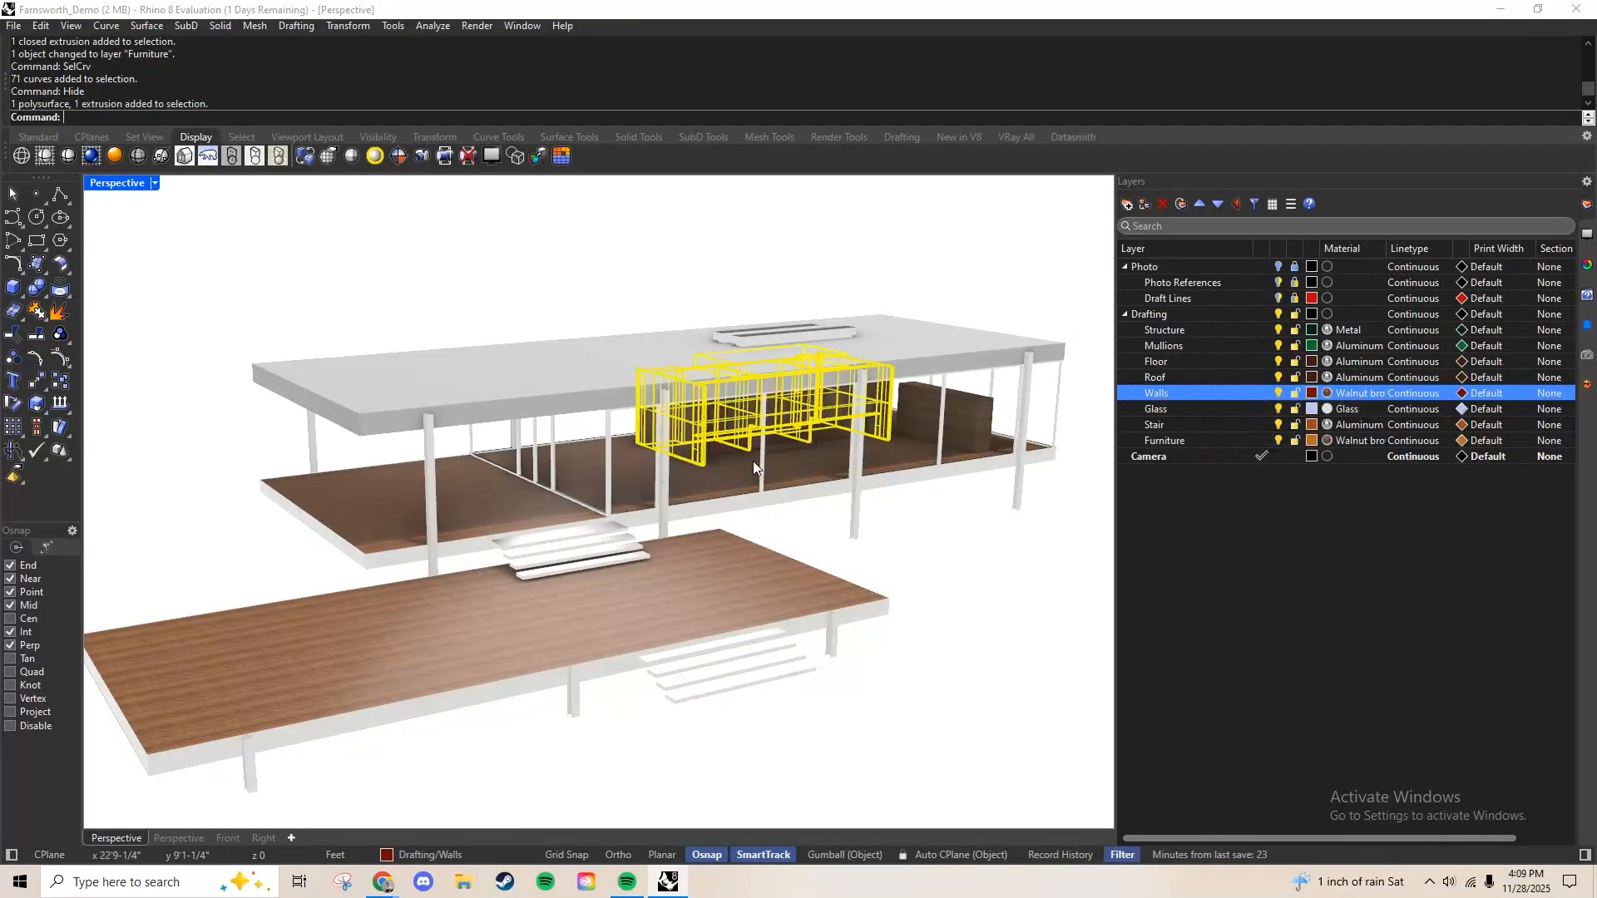
{"action": "key", "text": "BackSpace"}
{"action": "key", "text": "BackSpace"}
{"action": "key", "text": "BackSpace"}
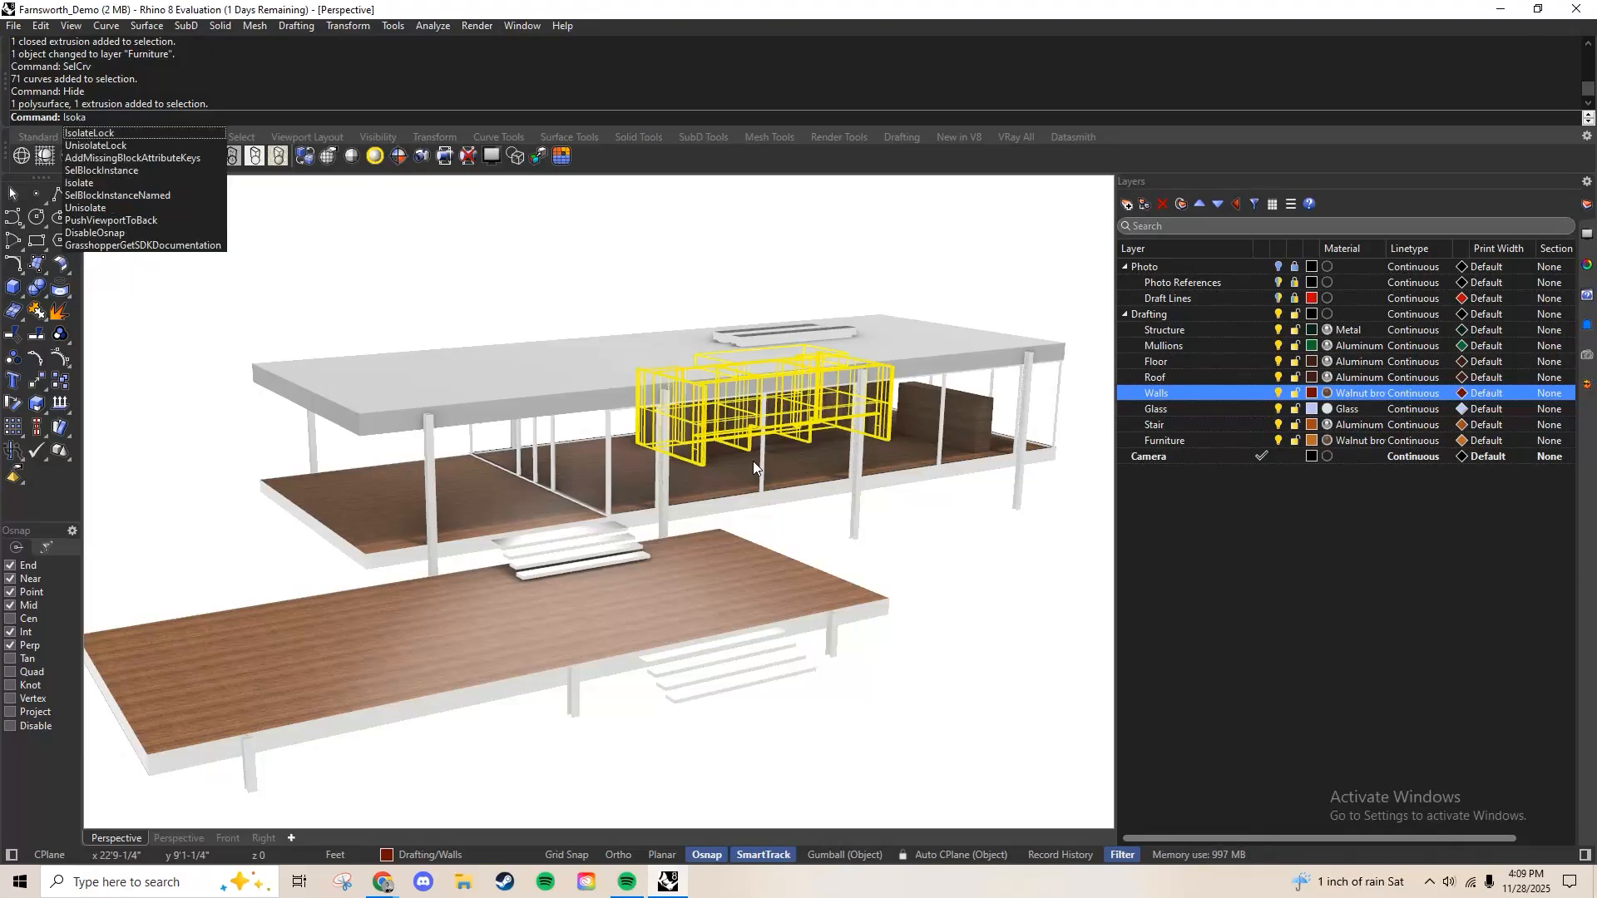
{"action": "key", "text": "Return"}
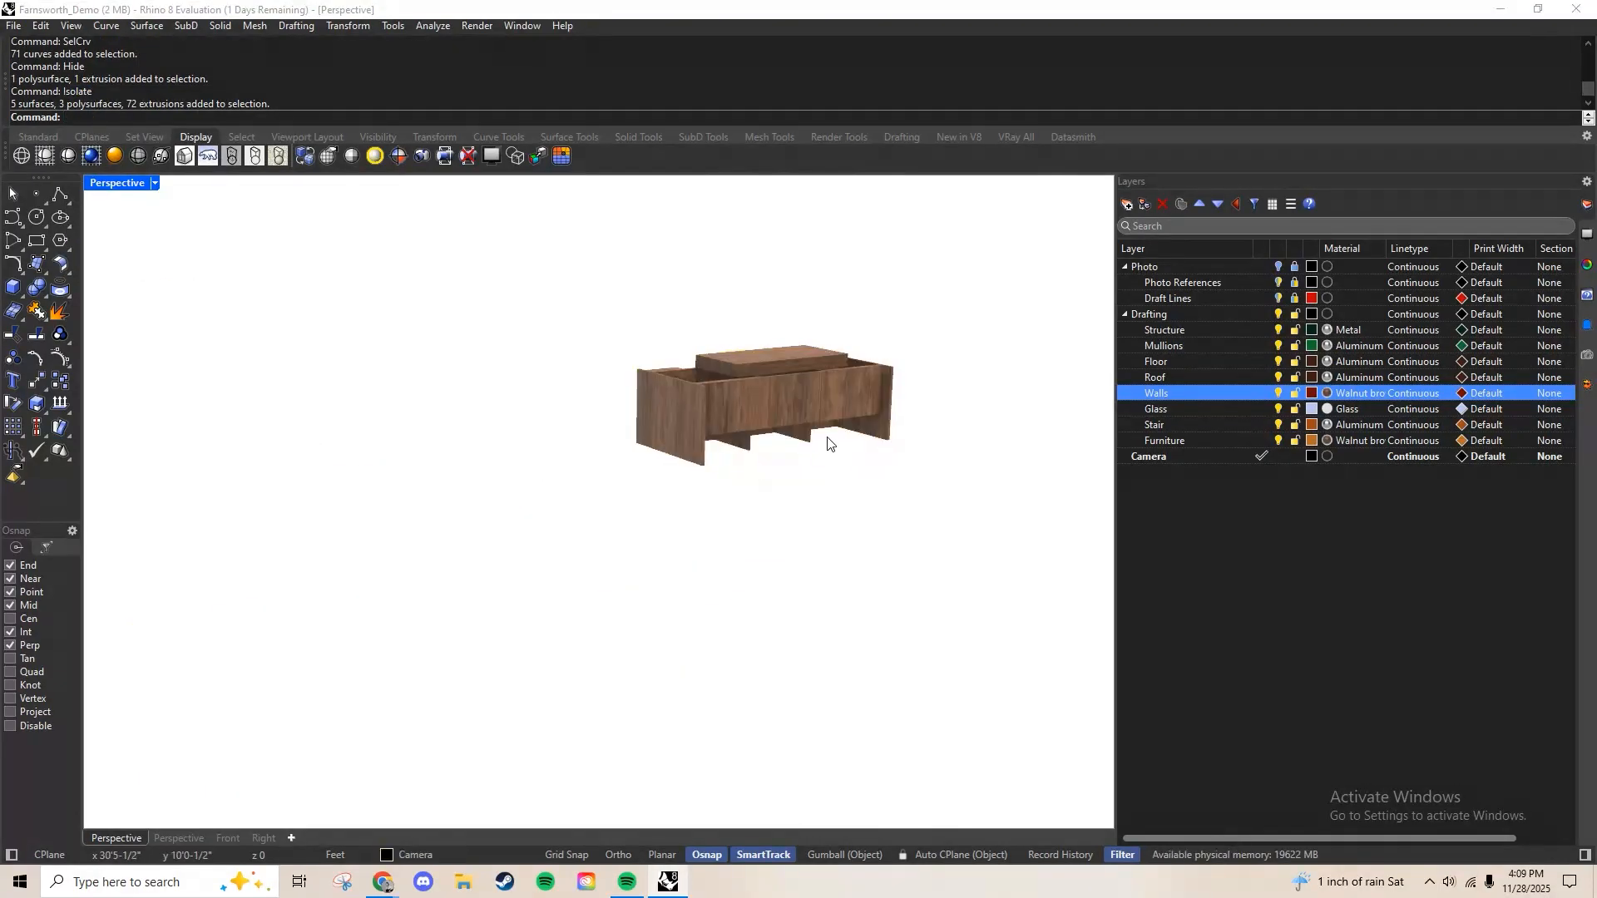
{"action": "scroll", "coordinate": [780, 394], "scroll_direction": "up", "scroll_amount": 5}
{"action": "right_click_drag", "start_coordinate": [790, 403], "coordinate": [732, 341]}
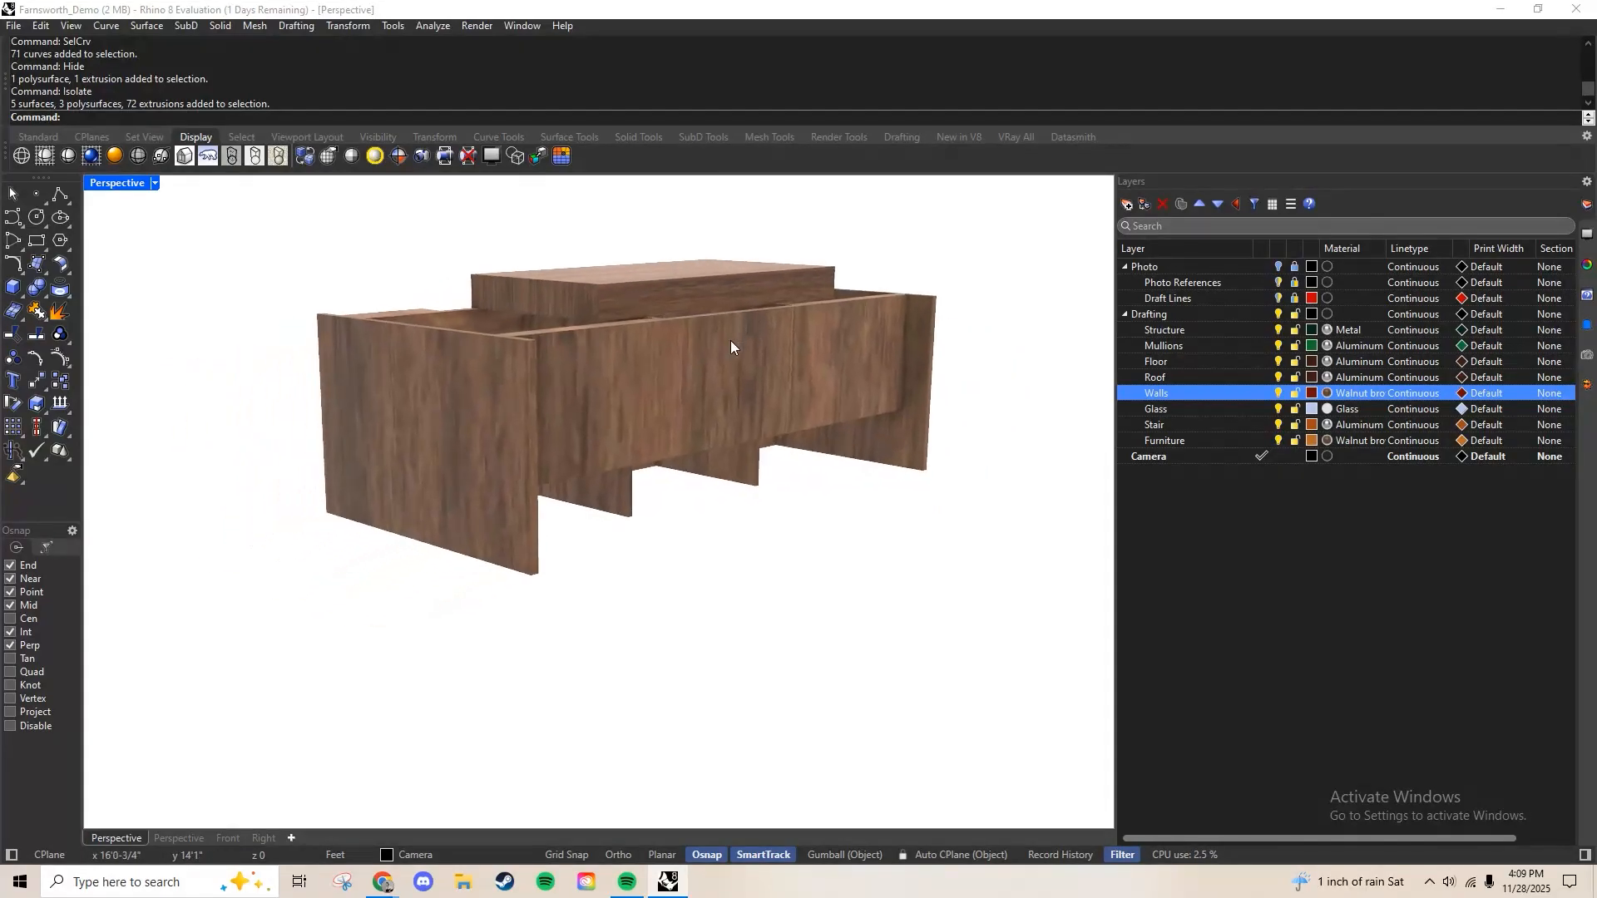
Try to explode the main core wall polysurface into separate surfaces
{"action": "left_click", "coordinate": [508, 398]}
{"action": "scroll", "coordinate": [759, 460], "scroll_direction": "down", "scroll_amount": 9}
{"action": "right_click_drag", "start_coordinate": [699, 474], "coordinate": [642, 606], "text": "shift"}
{"action": "key", "text": "Escape"}
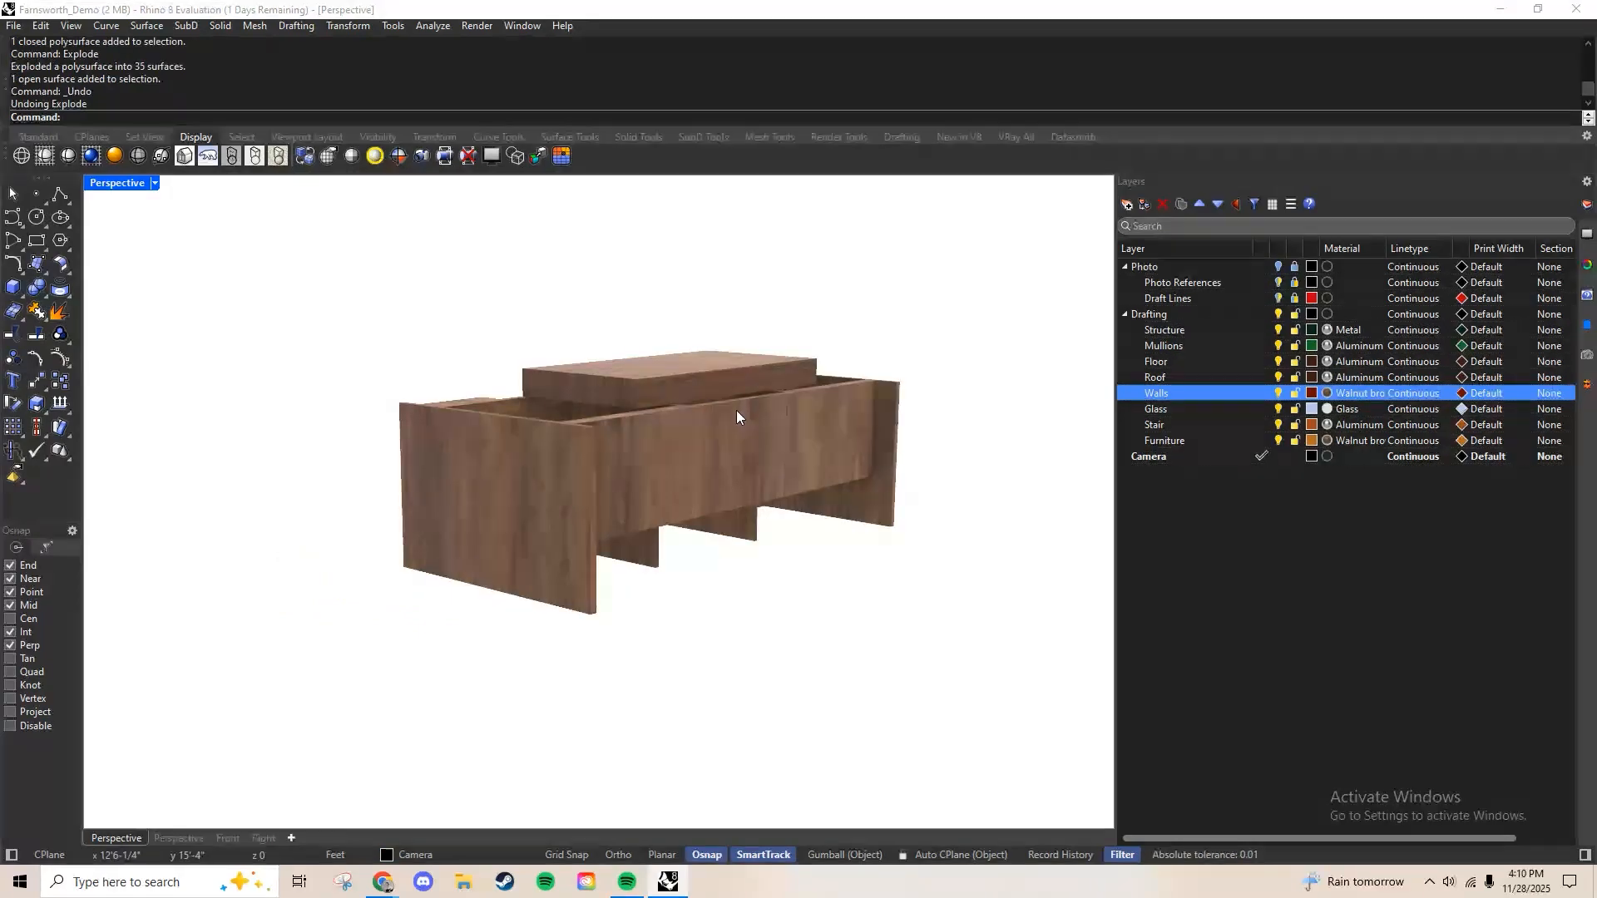
{"action": "right_click_drag", "start_coordinate": [737, 411], "coordinate": [763, 447]}
{"action": "right_click", "coordinate": [765, 446]}
{"action": "left_click", "coordinate": [766, 446]}
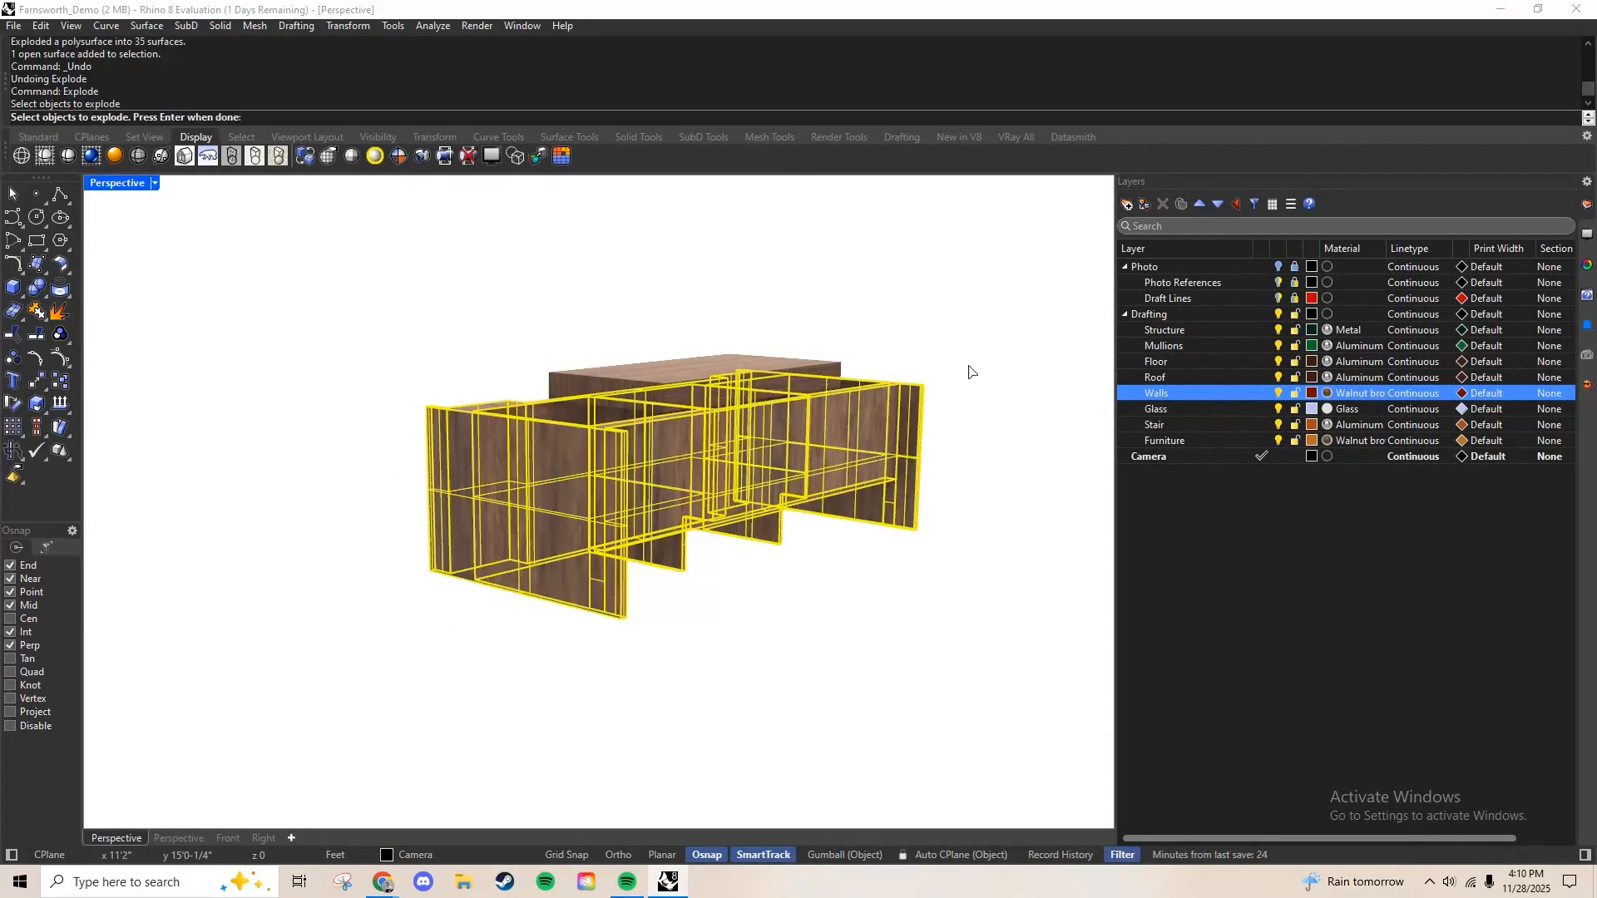
{"action": "key", "text": "Escape"}
Set the main core wall polysurface's texture mapping repeat to 11 in U and 5 in V
{"action": "left_click", "coordinate": [846, 427]}
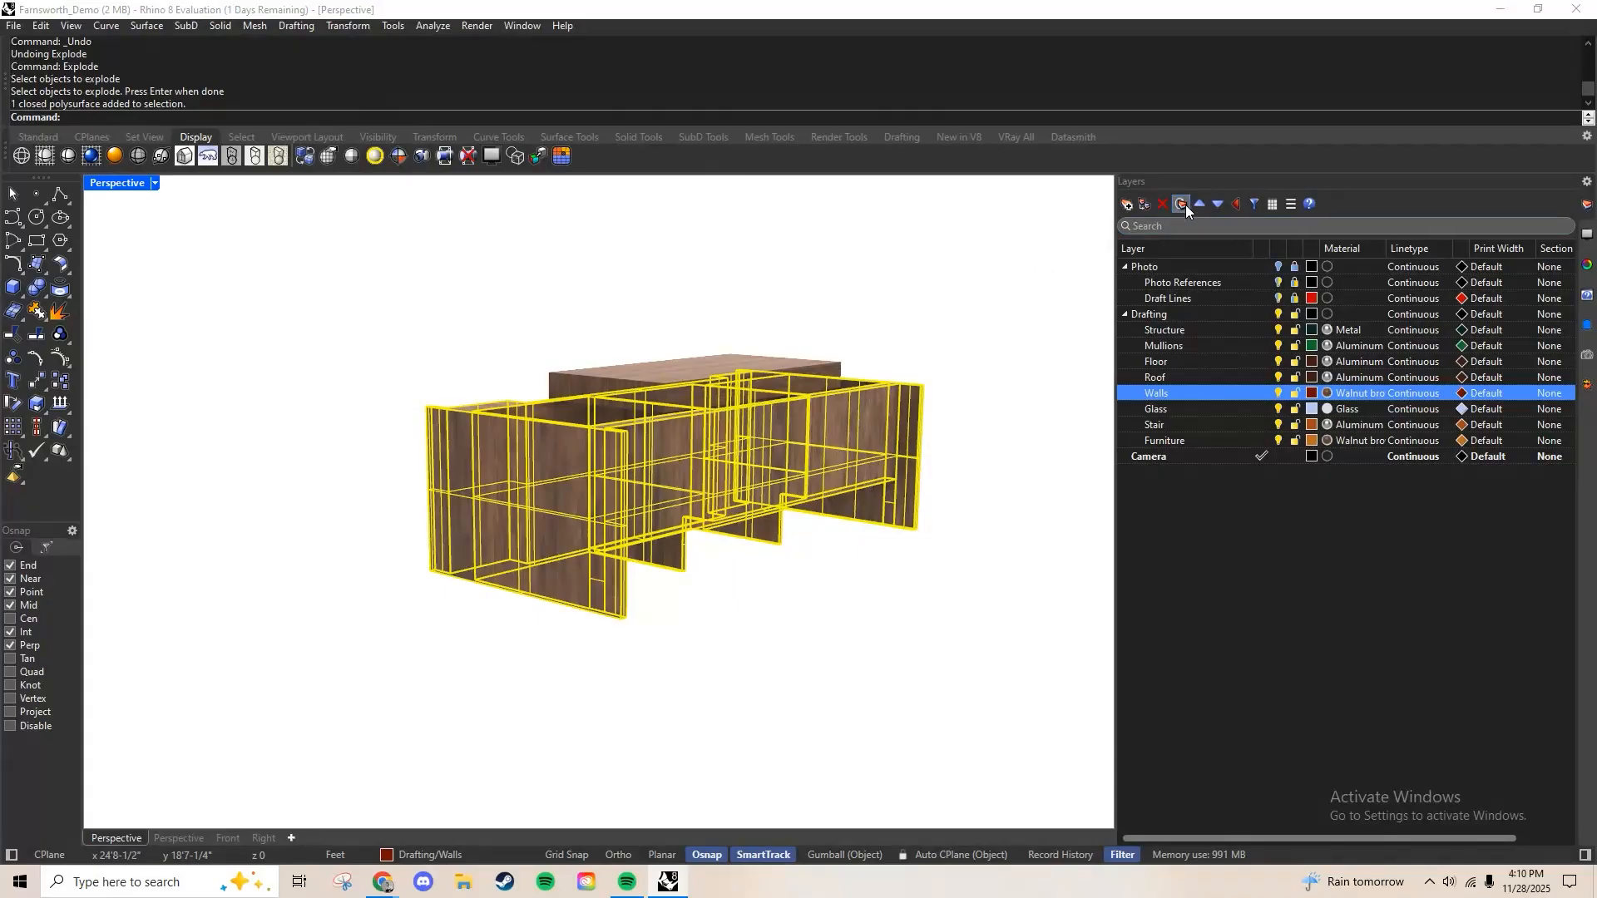
{"action": "left_click", "coordinate": [1586, 279]}
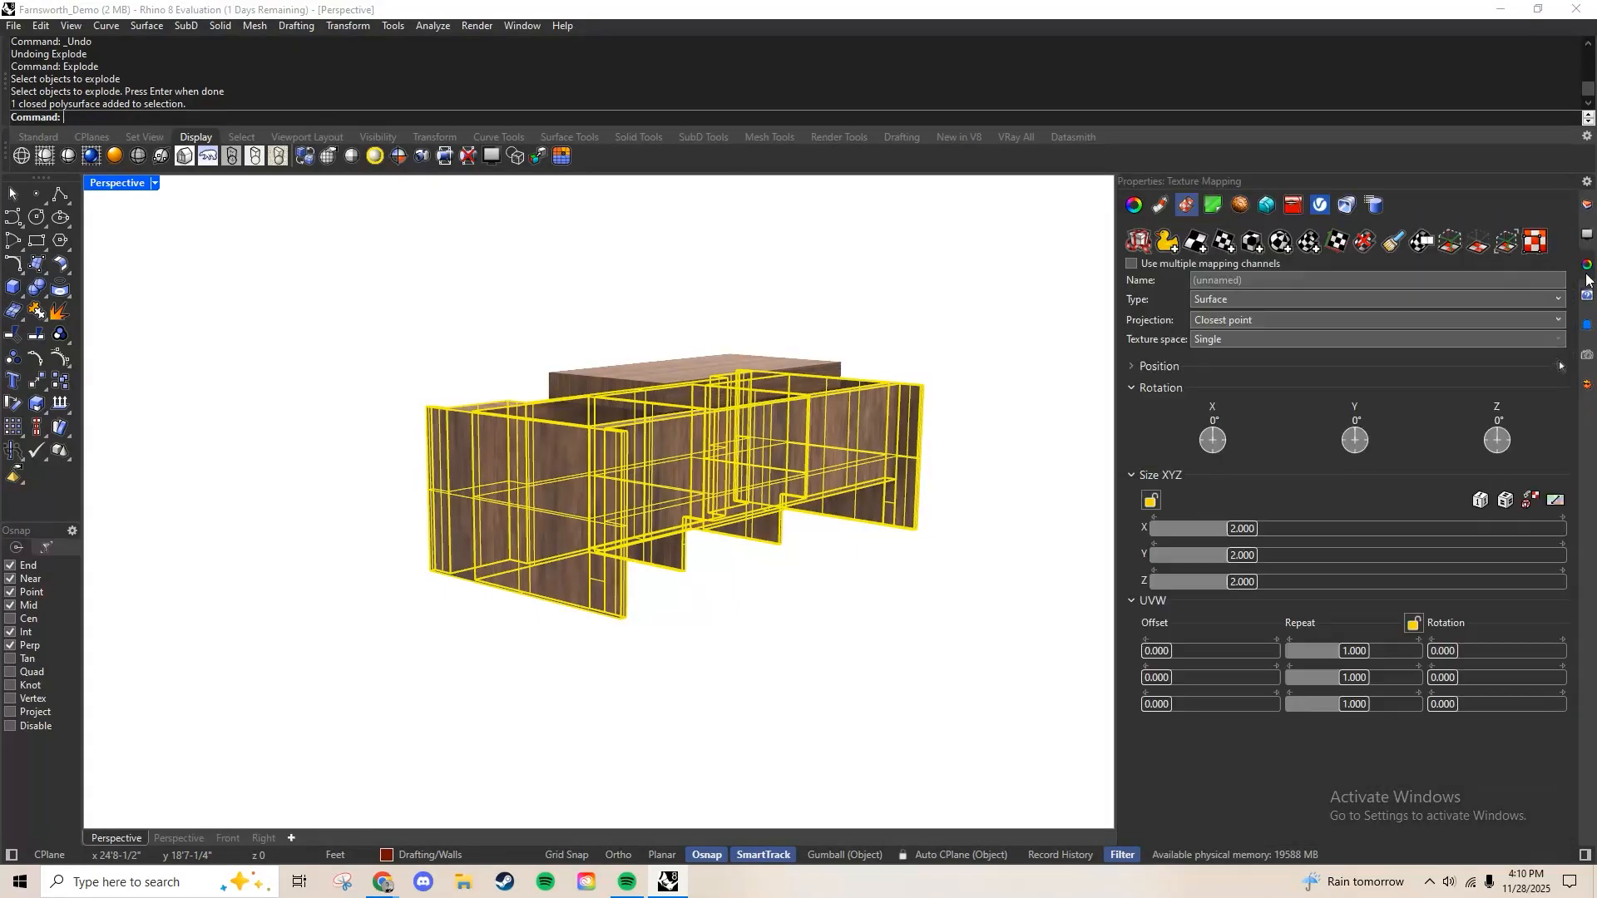
{"action": "scroll", "coordinate": [676, 522], "scroll_direction": "up", "scroll_amount": 5}
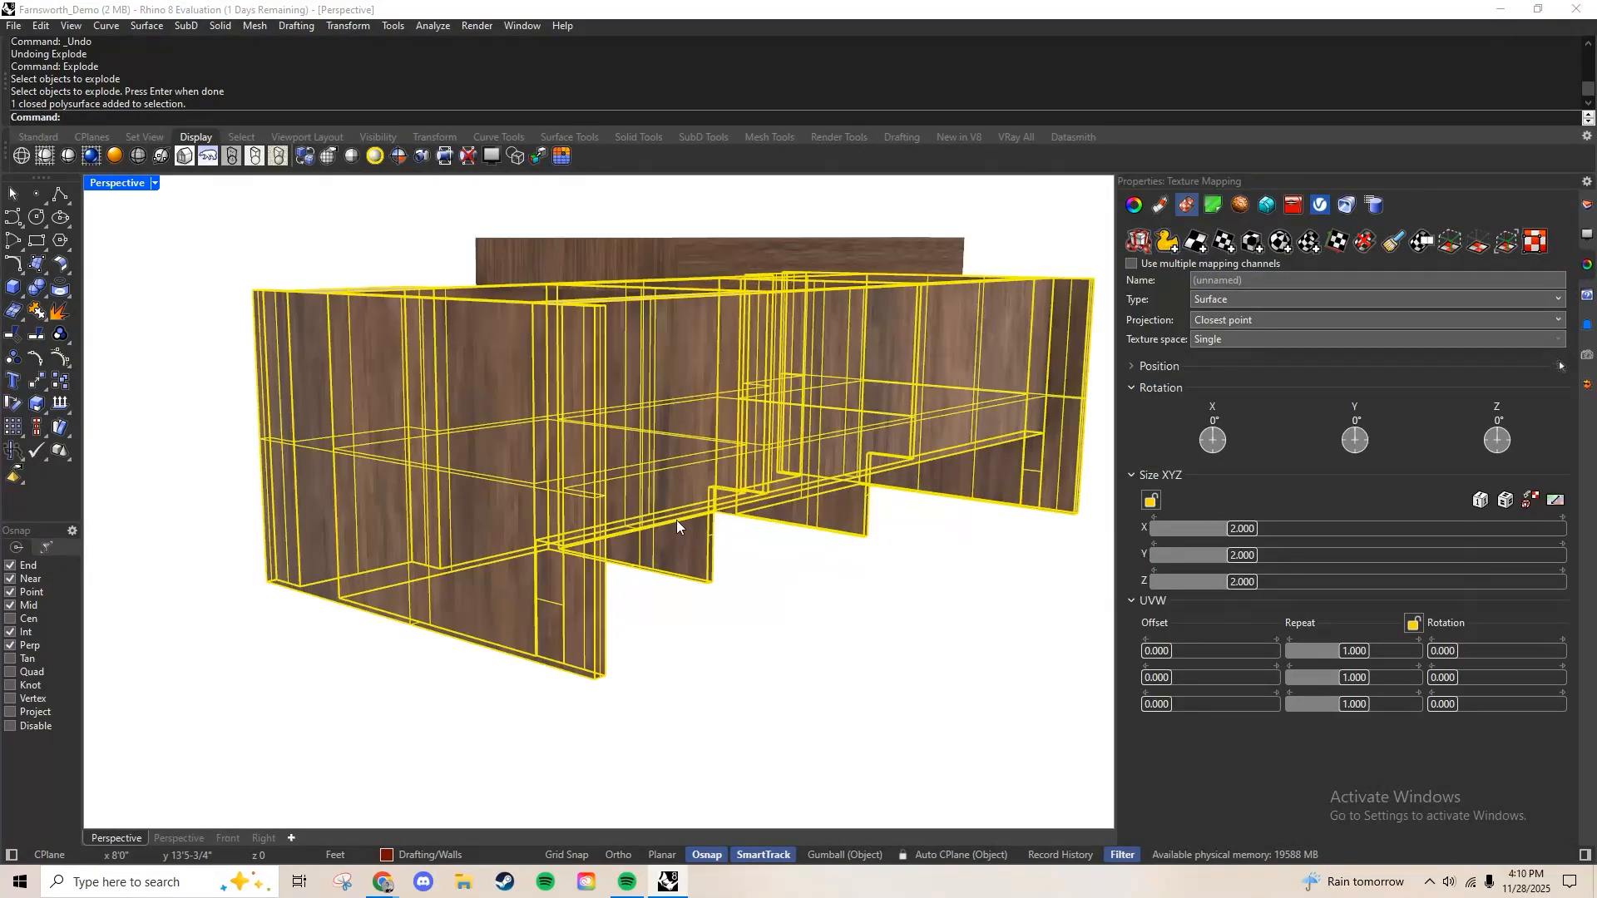
{"action": "right_click_drag", "start_coordinate": [676, 522], "coordinate": [782, 570]}
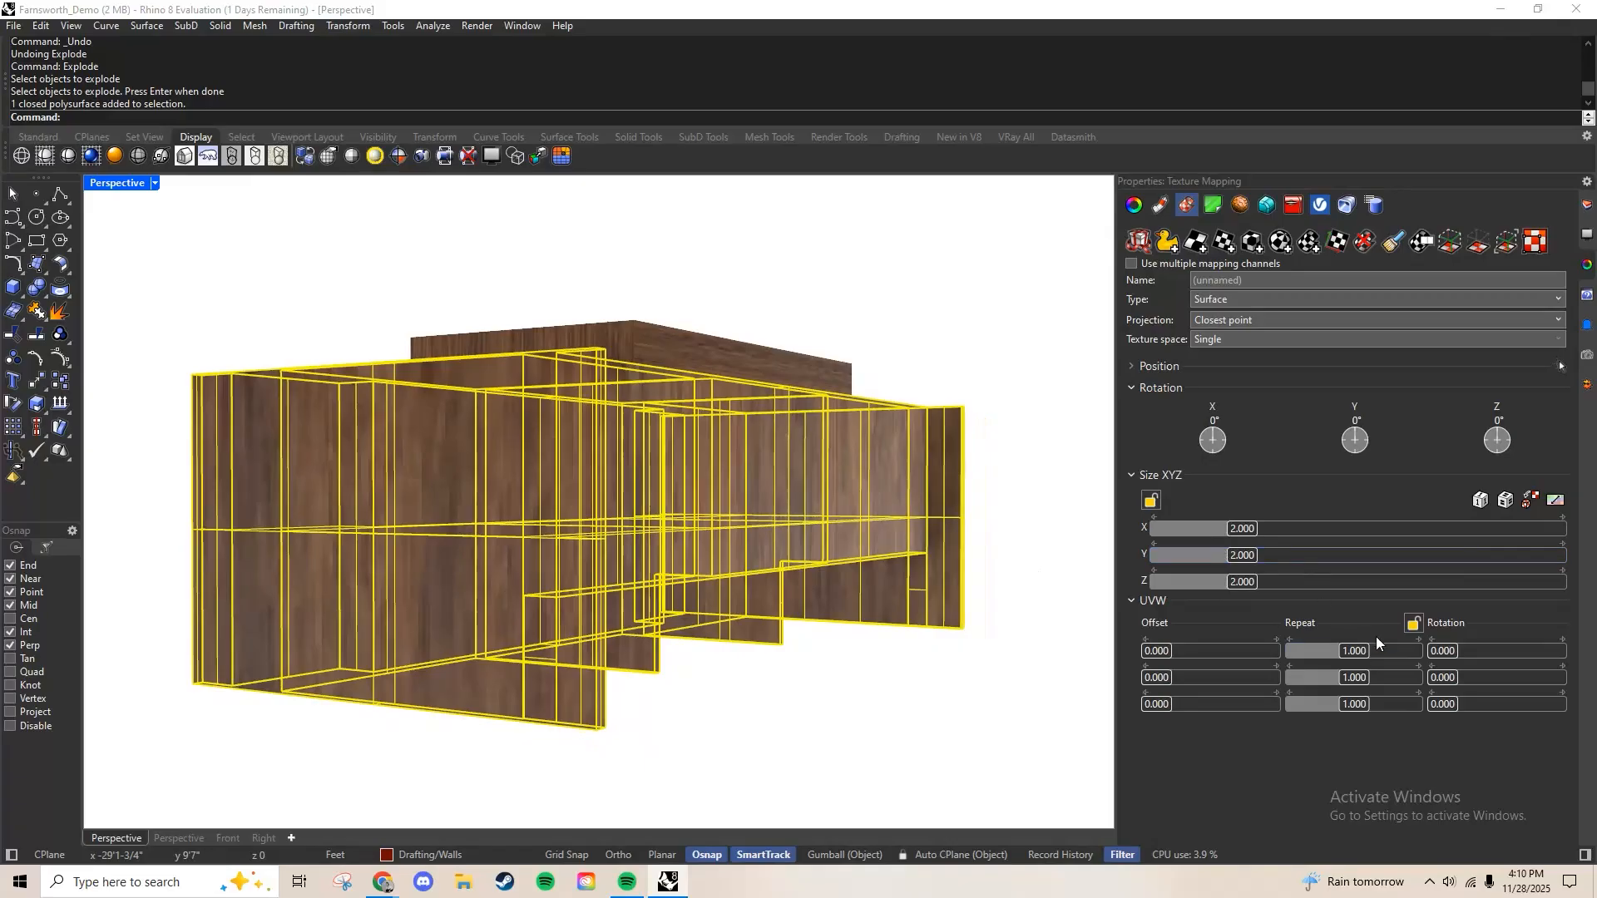
{"action": "left_click_drag", "start_coordinate": [1365, 657], "coordinate": [1398, 661]}
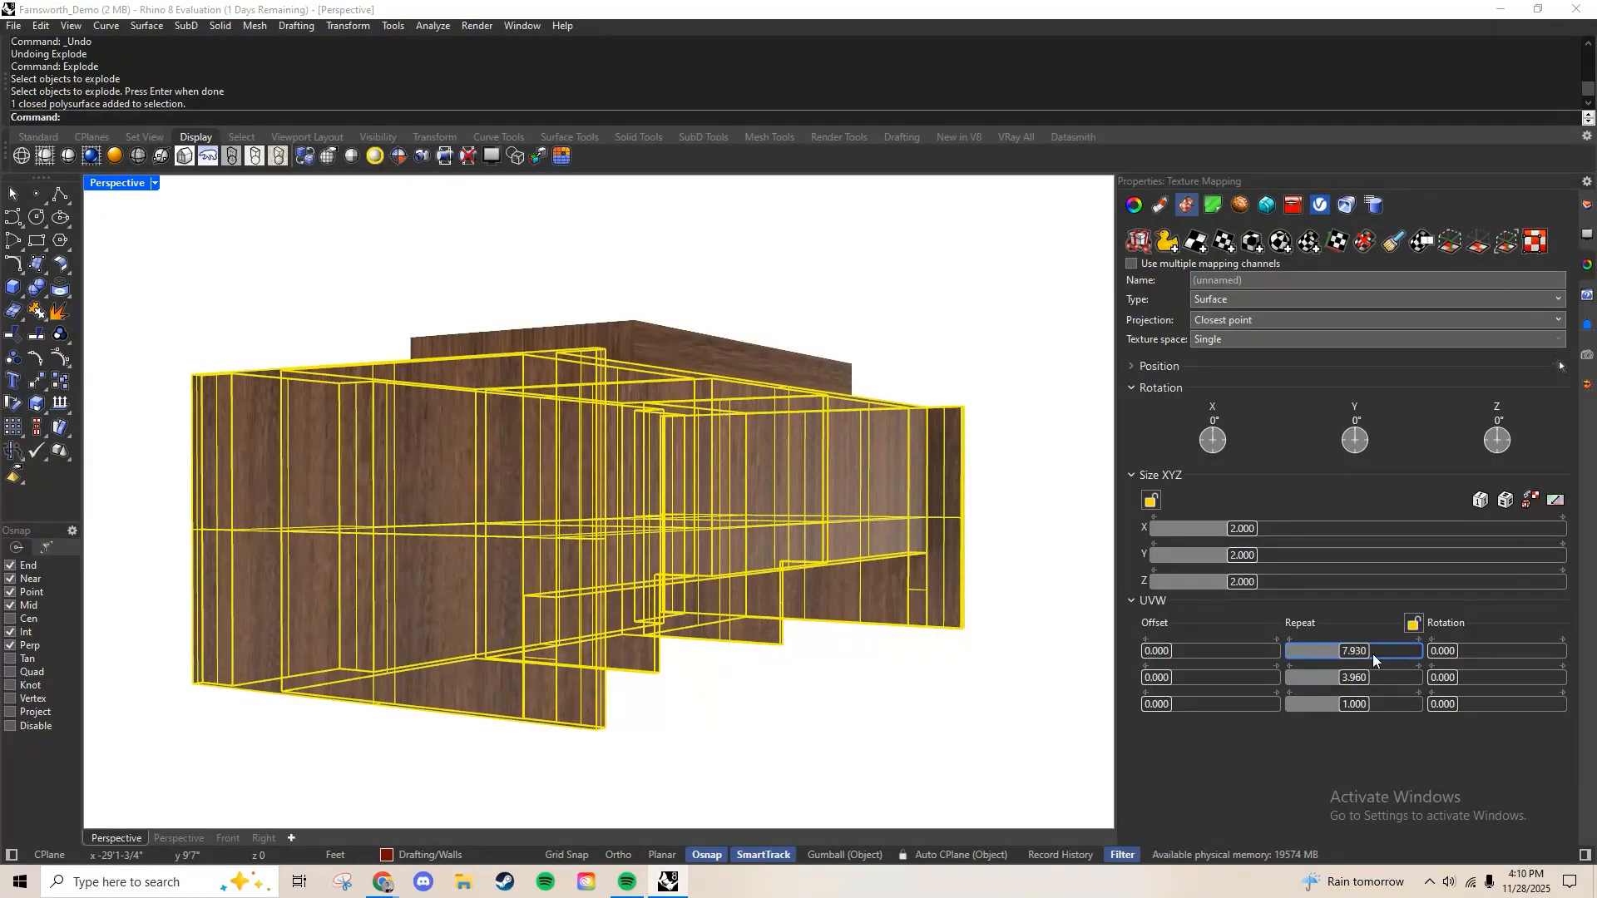
{"action": "left_click", "coordinate": [1373, 649]}
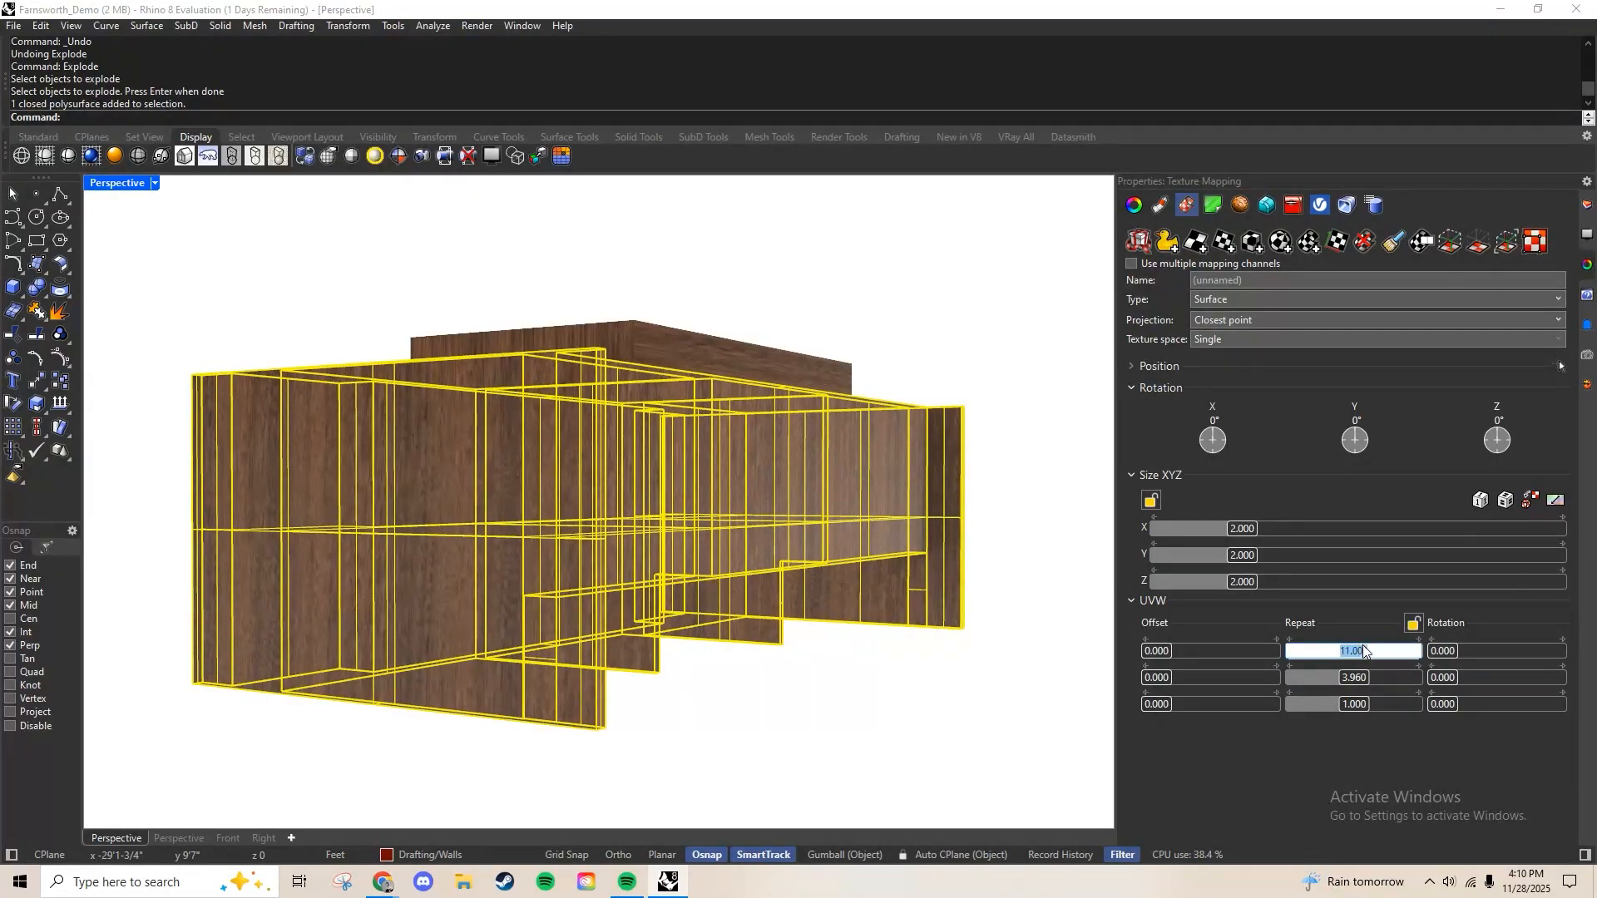
{"action": "key", "text": "Return"}
{"action": "left_click", "coordinate": [1354, 677]}
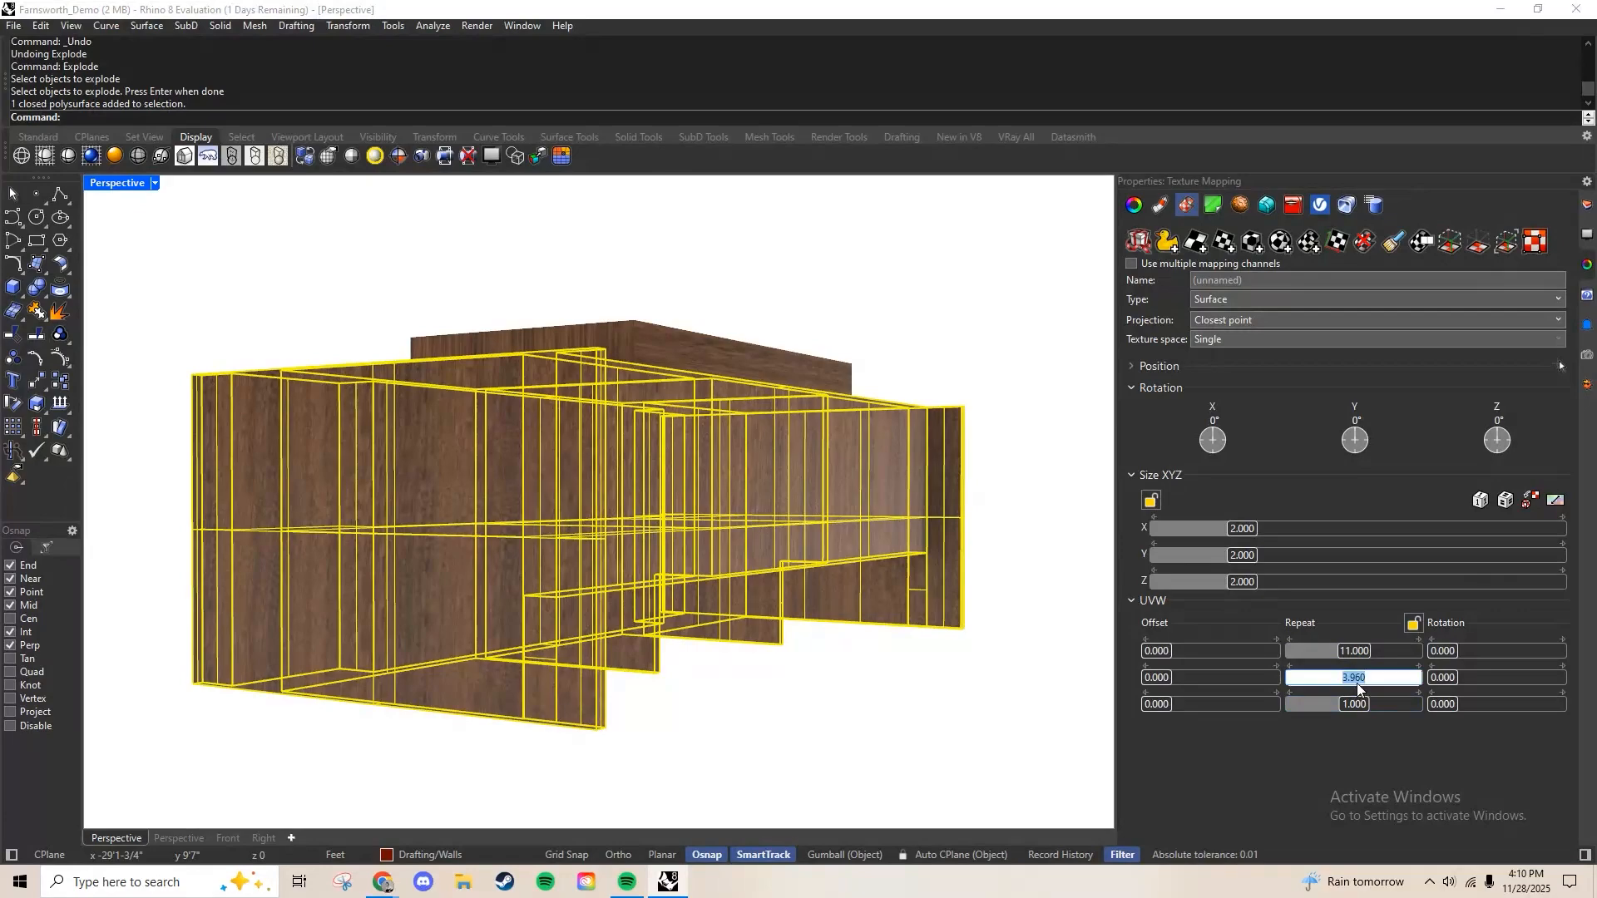
{"action": "type", "text": "5"}
{"action": "key", "text": "Return"}
{"action": "left_click", "coordinate": [782, 239]}
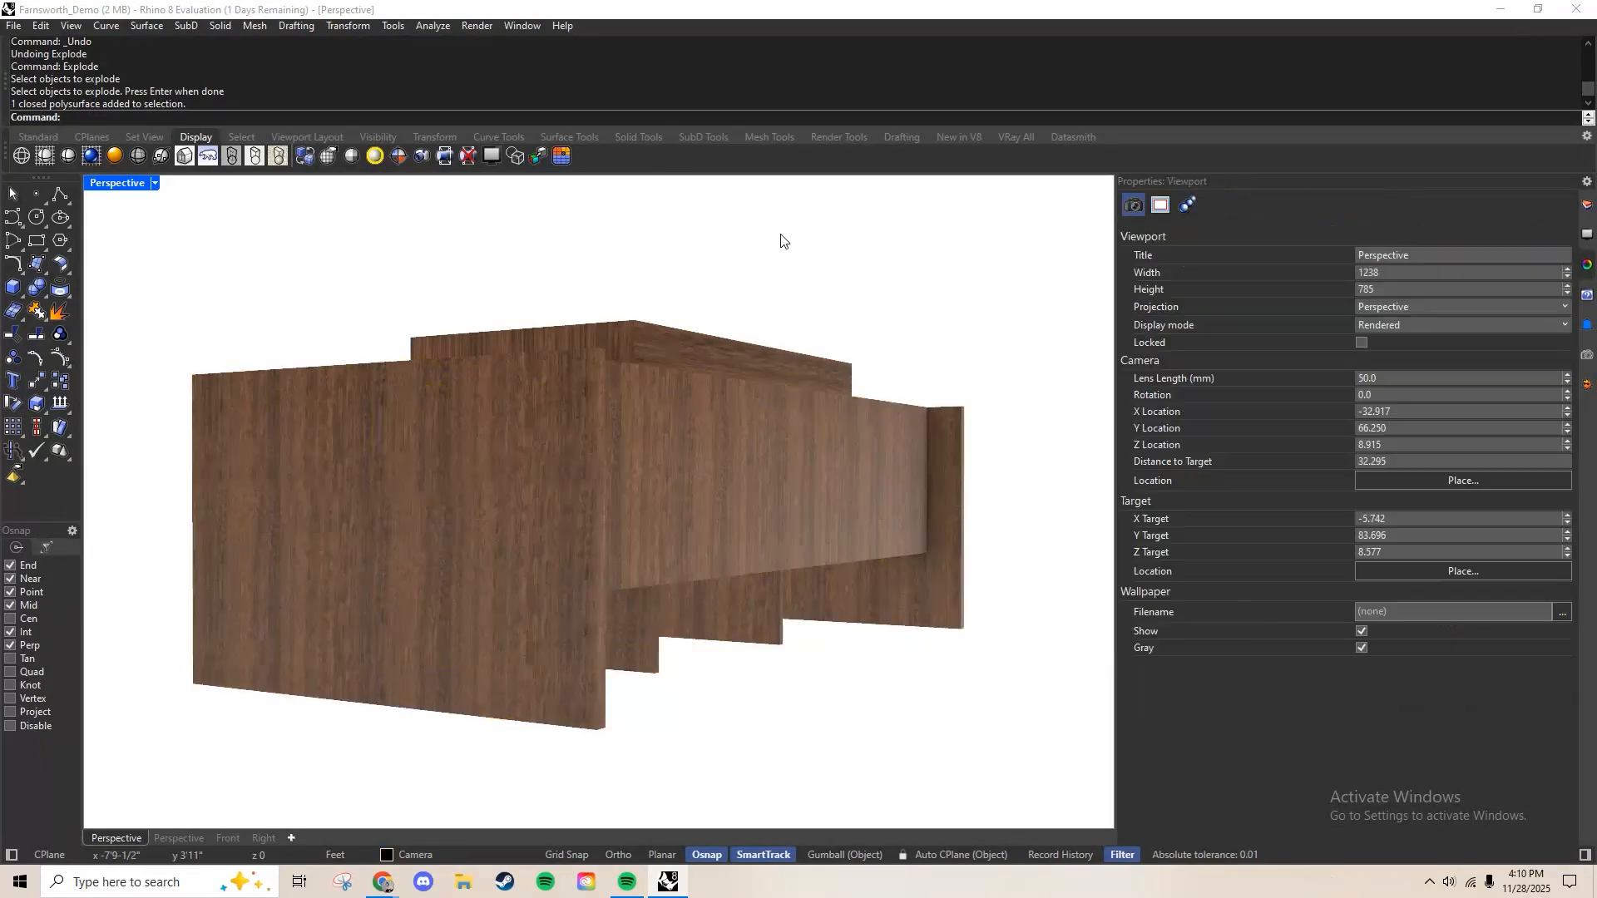
Set the main core wall polysurface's texture mapping repeat to 20 in U and 10 in V
{"action": "right_click_drag", "start_coordinate": [950, 468], "coordinate": [674, 524]}
{"action": "left_click", "coordinate": [585, 532]}
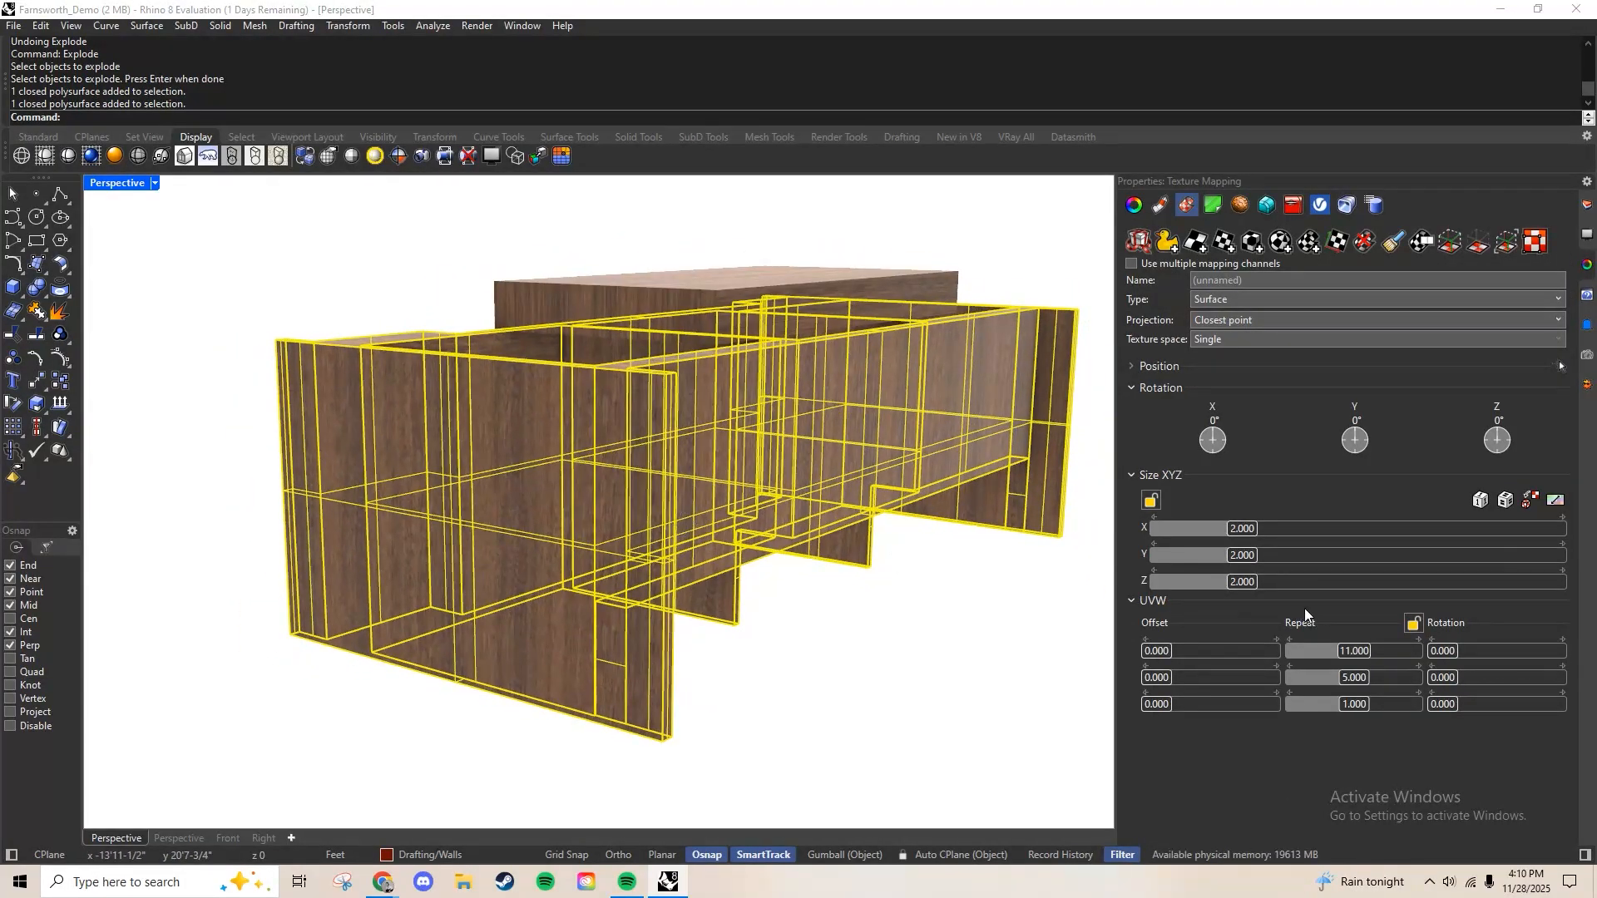
{"action": "left_click", "coordinate": [1367, 651]}
{"action": "type", "text": "20"}
{"action": "key", "text": "Return"}
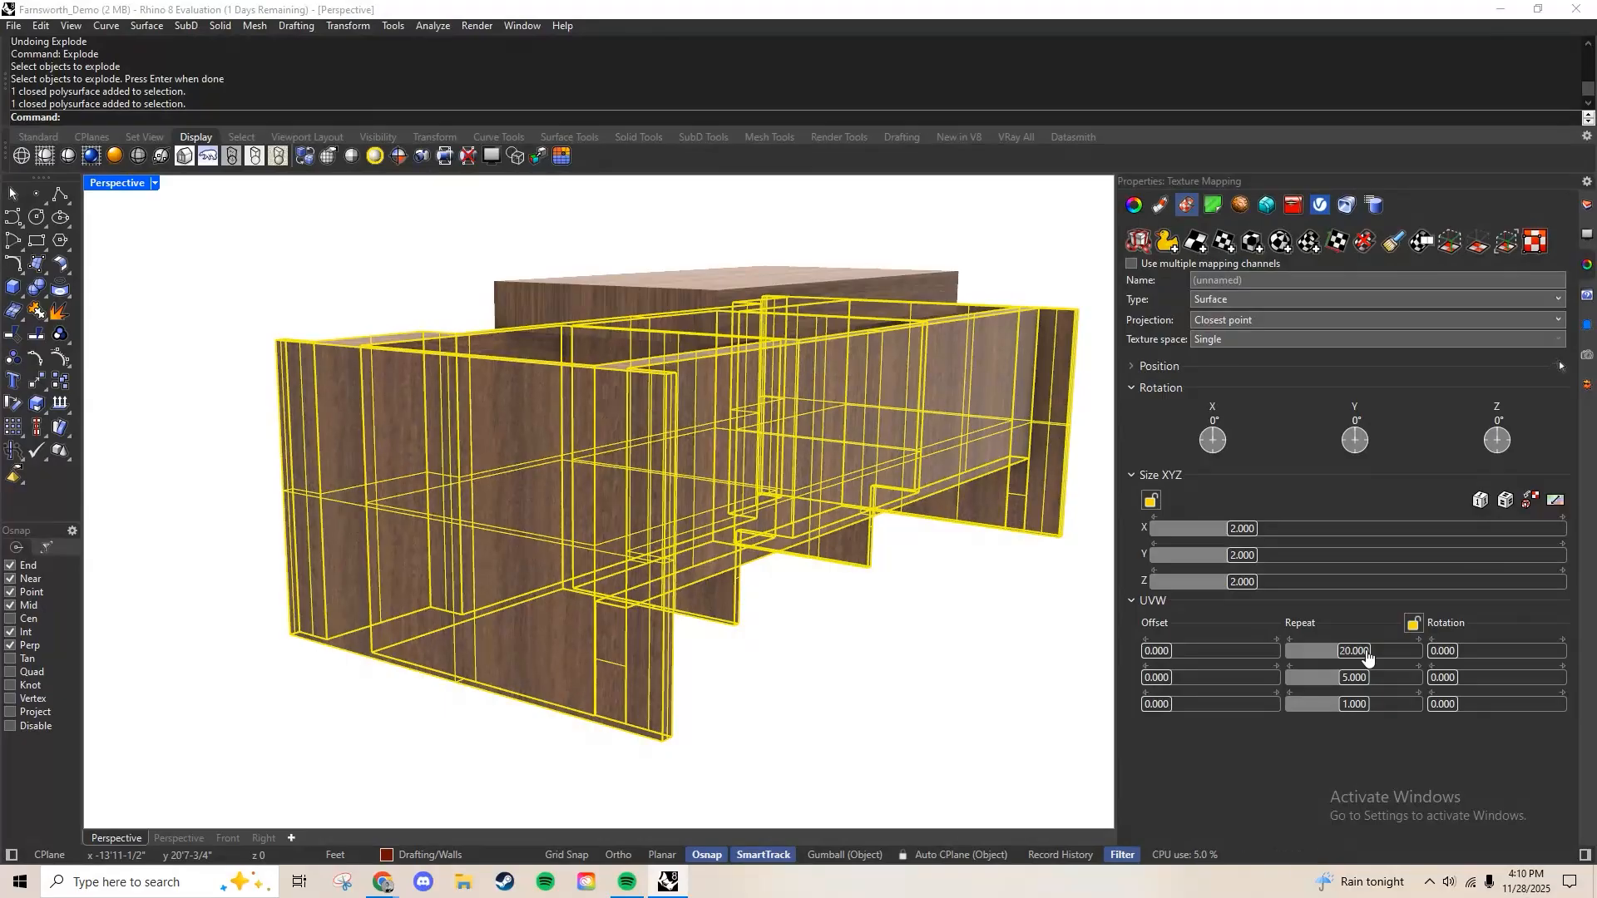
{"action": "left_click", "coordinate": [1357, 681]}
{"action": "type", "text": "1"}
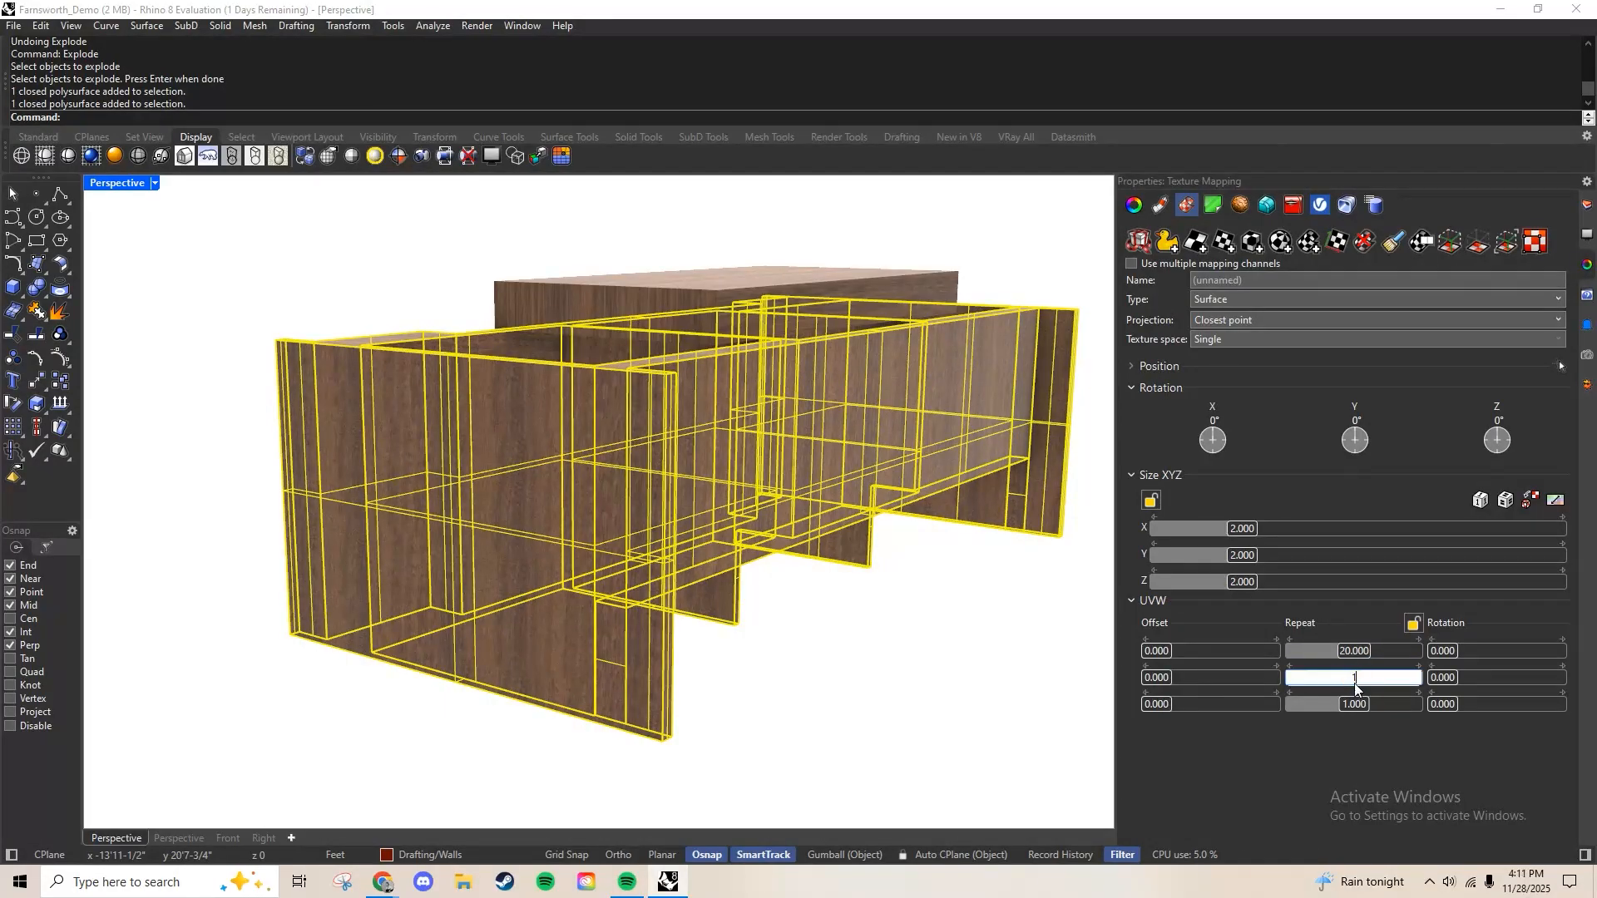
{"action": "type", "text": "0"}
{"action": "key", "text": "Return"}
{"action": "left_click", "coordinate": [955, 731]}
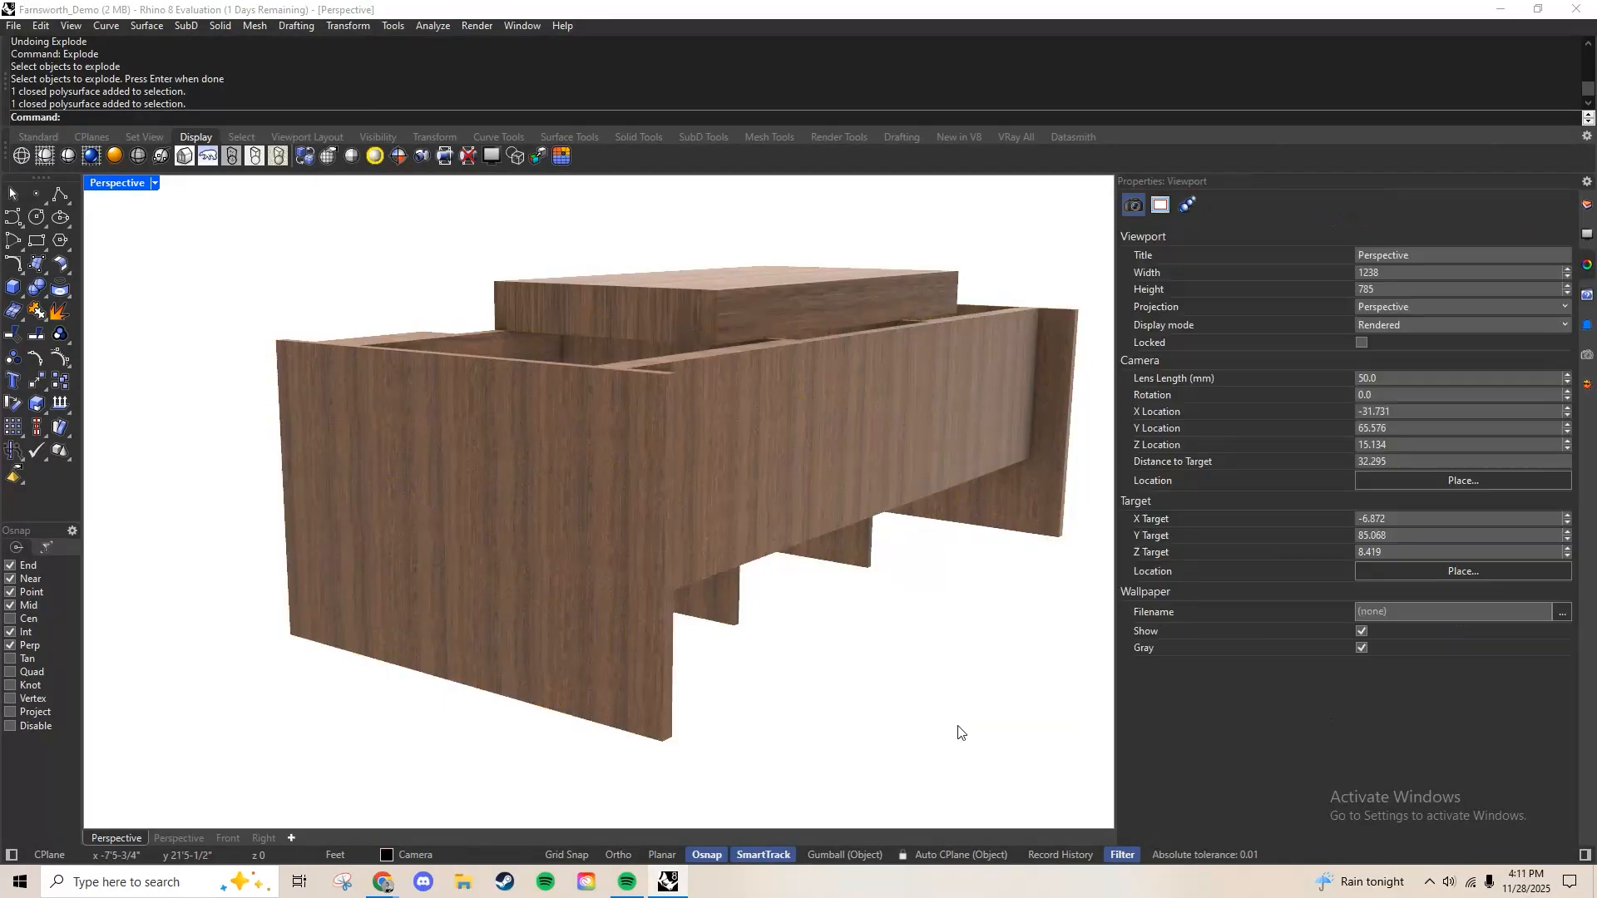
Show all hidden objects of the house model again
{"action": "right_click_drag", "start_coordinate": [884, 670], "coordinate": [827, 634]}
{"action": "type", "text": "Show"}
{"action": "key", "text": "Return"}
{"action": "scroll", "coordinate": [624, 543], "scroll_direction": "up", "scroll_amount": 4}
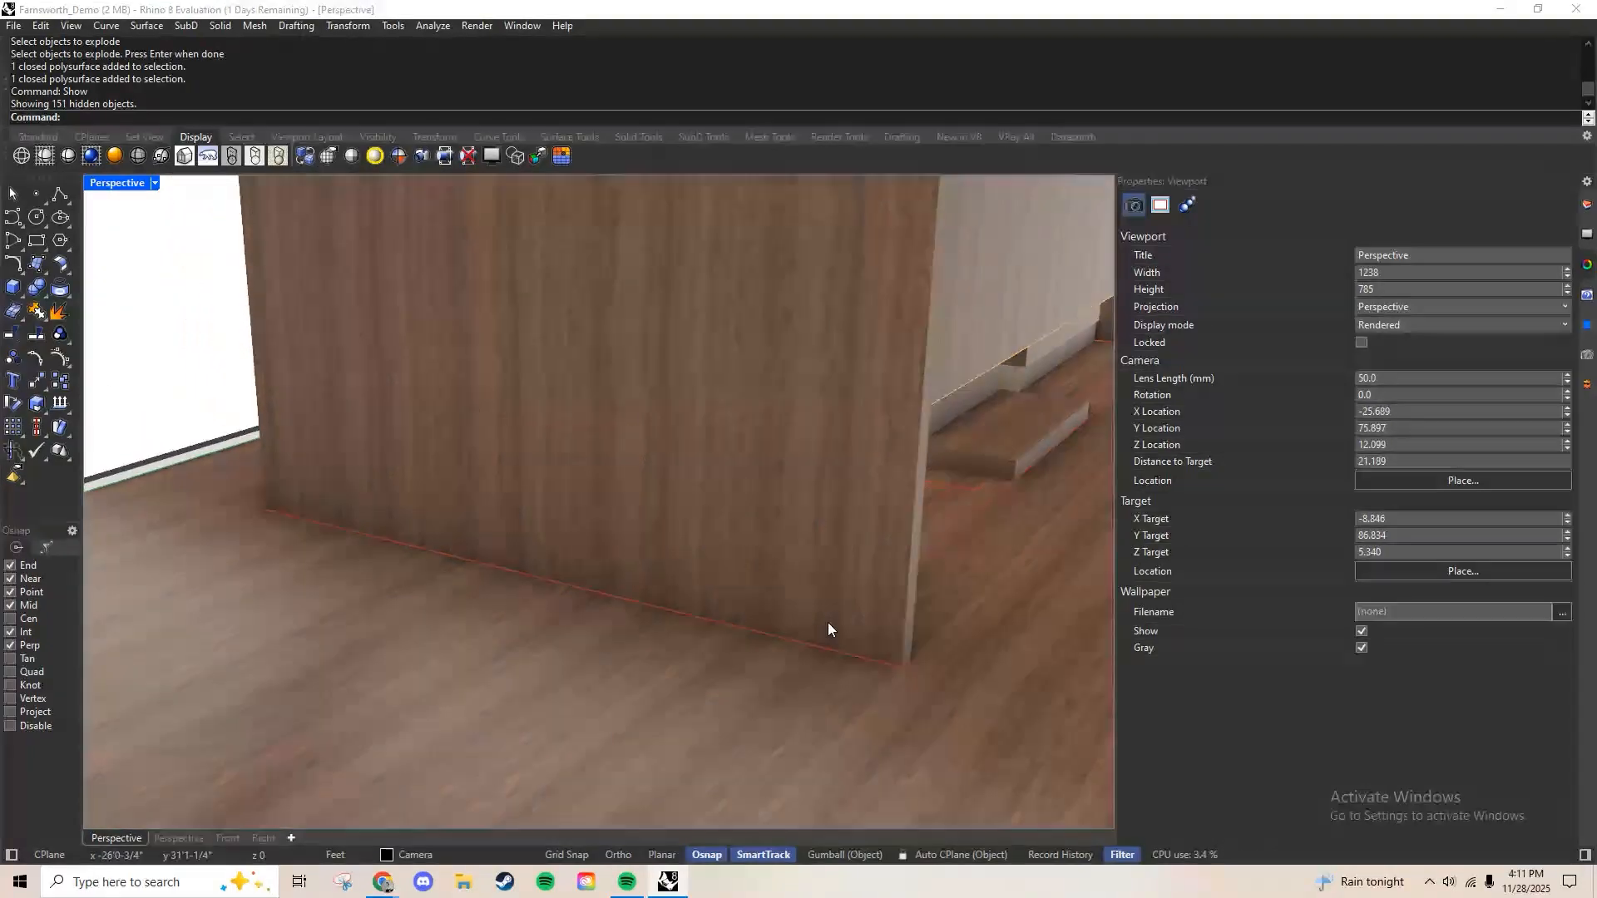
{"action": "scroll", "coordinate": [822, 650], "scroll_direction": "down", "scroll_amount": 2}
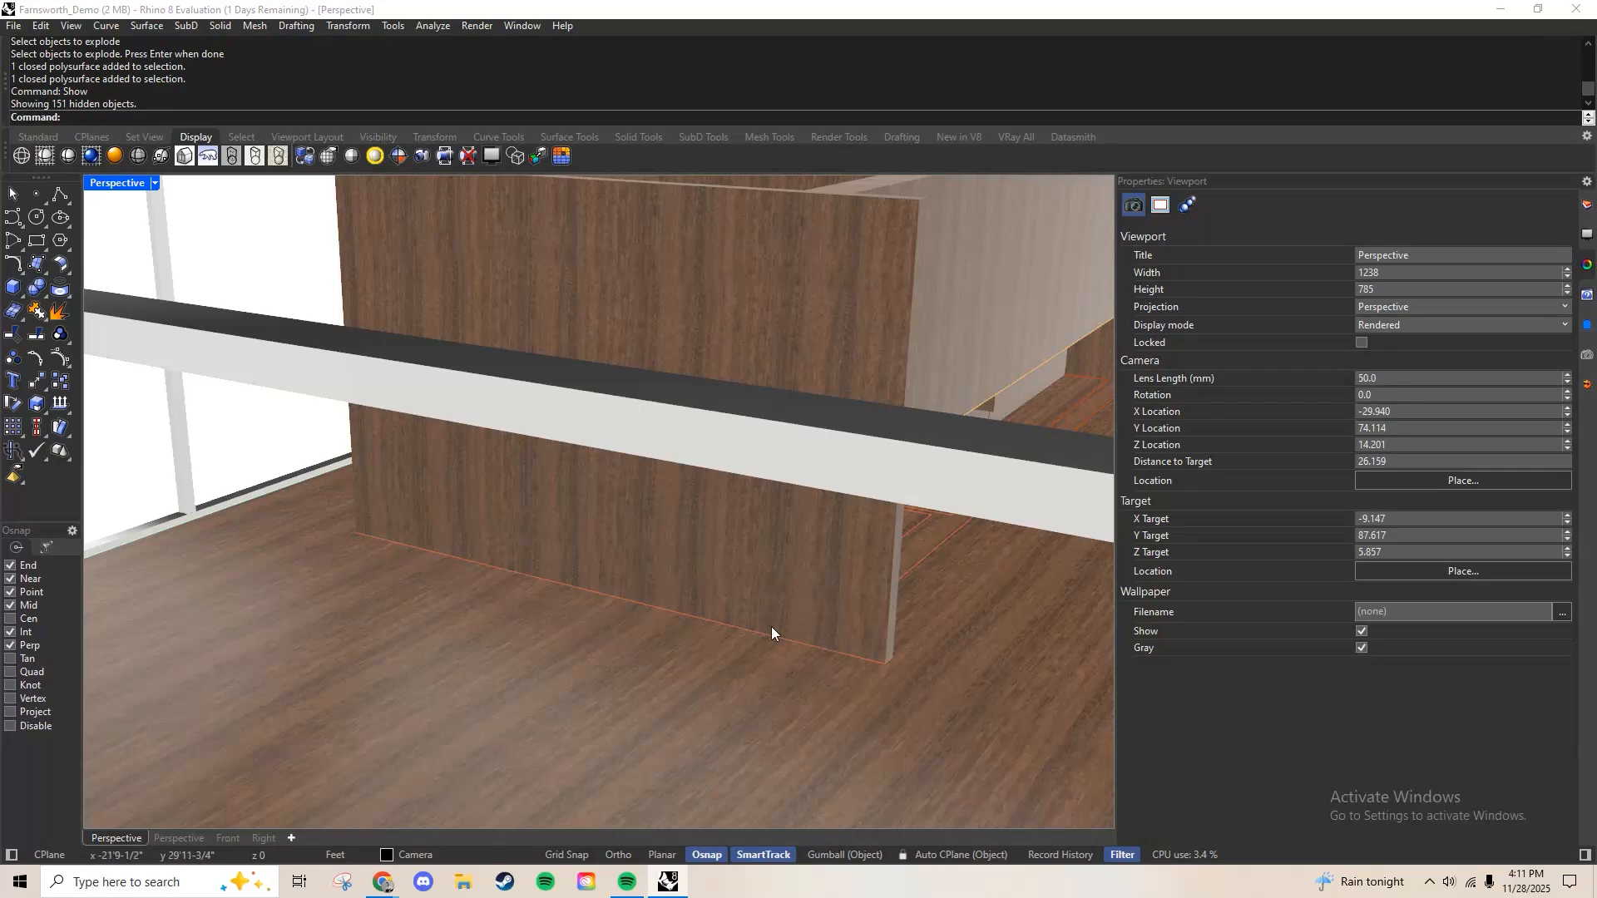
Rotate the walnut texture mapping on the long furniture panel below the core wall to 90 degrees in W
{"action": "right_click_drag", "start_coordinate": [684, 619], "coordinate": [717, 608]}
{"action": "right_click_drag", "start_coordinate": [559, 543], "coordinate": [906, 467]}
{"action": "scroll", "coordinate": [714, 528], "scroll_direction": "up", "scroll_amount": 3}
{"action": "scroll", "coordinate": [714, 523], "scroll_direction": "up", "scroll_amount": 4}
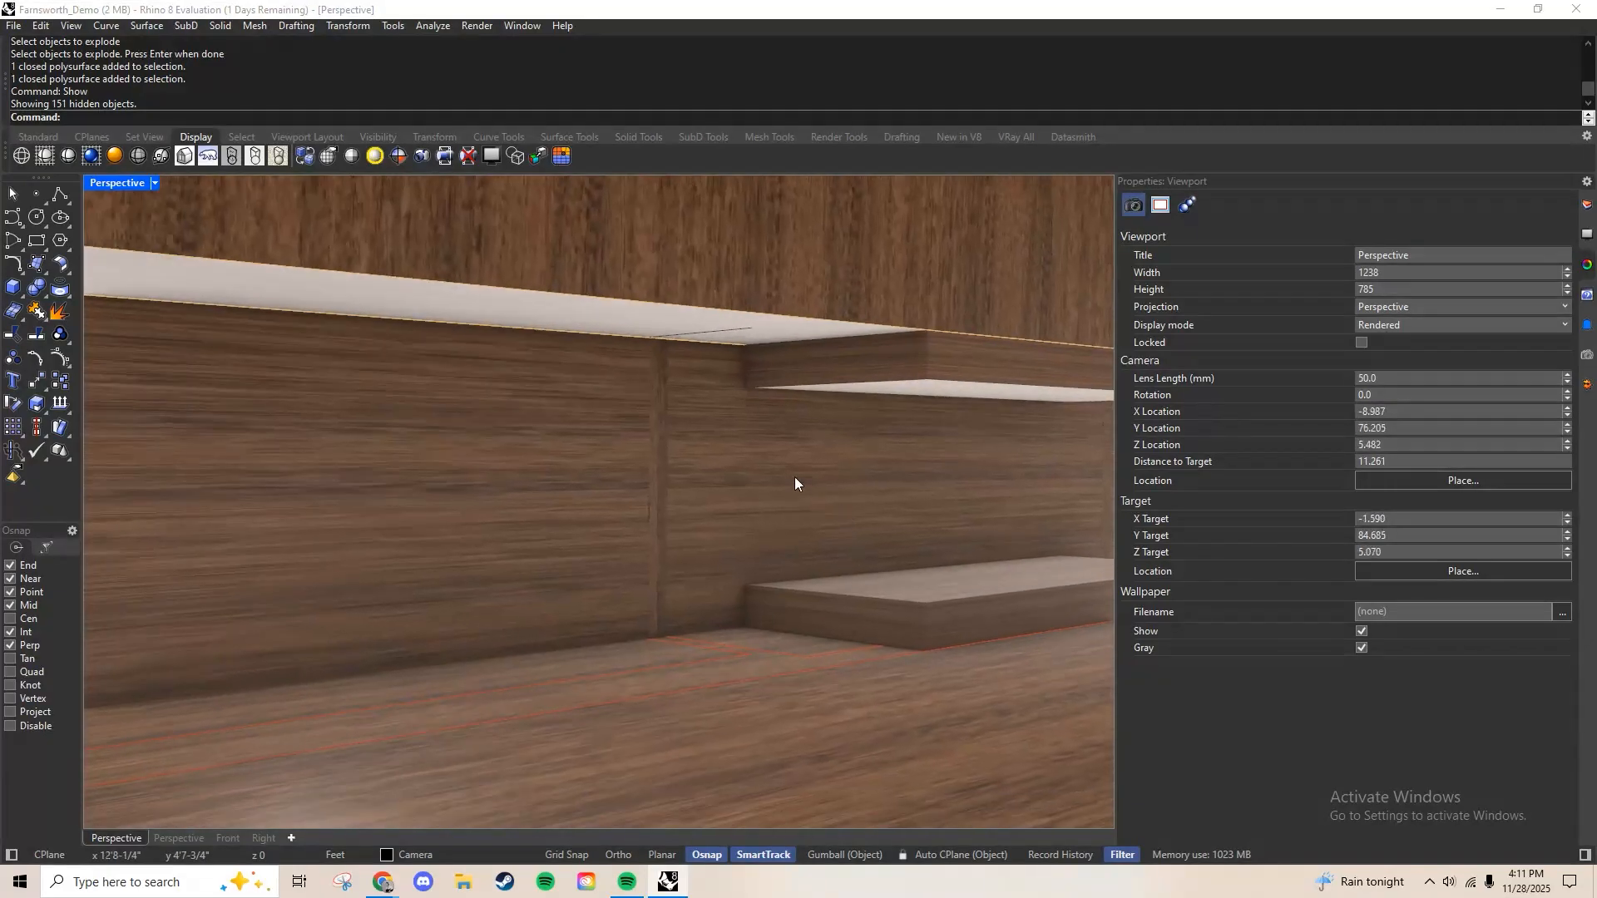
{"action": "left_click", "coordinate": [776, 481]}
{"action": "right_click_drag", "start_coordinate": [747, 478], "coordinate": [831, 482]}
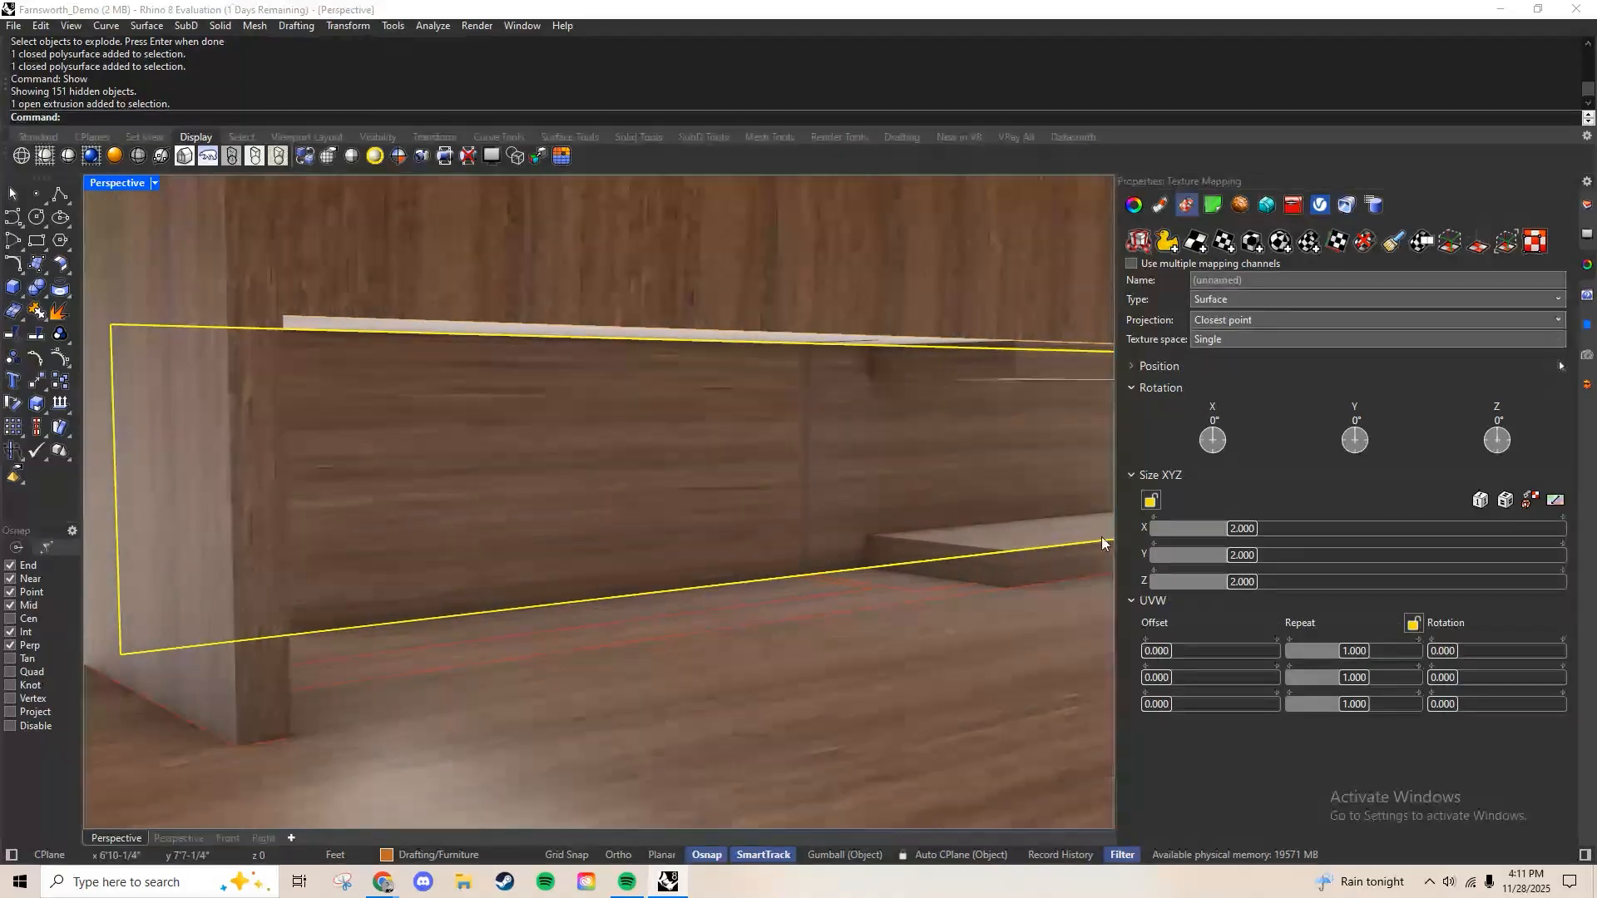
{"action": "left_click", "coordinate": [1456, 705]}
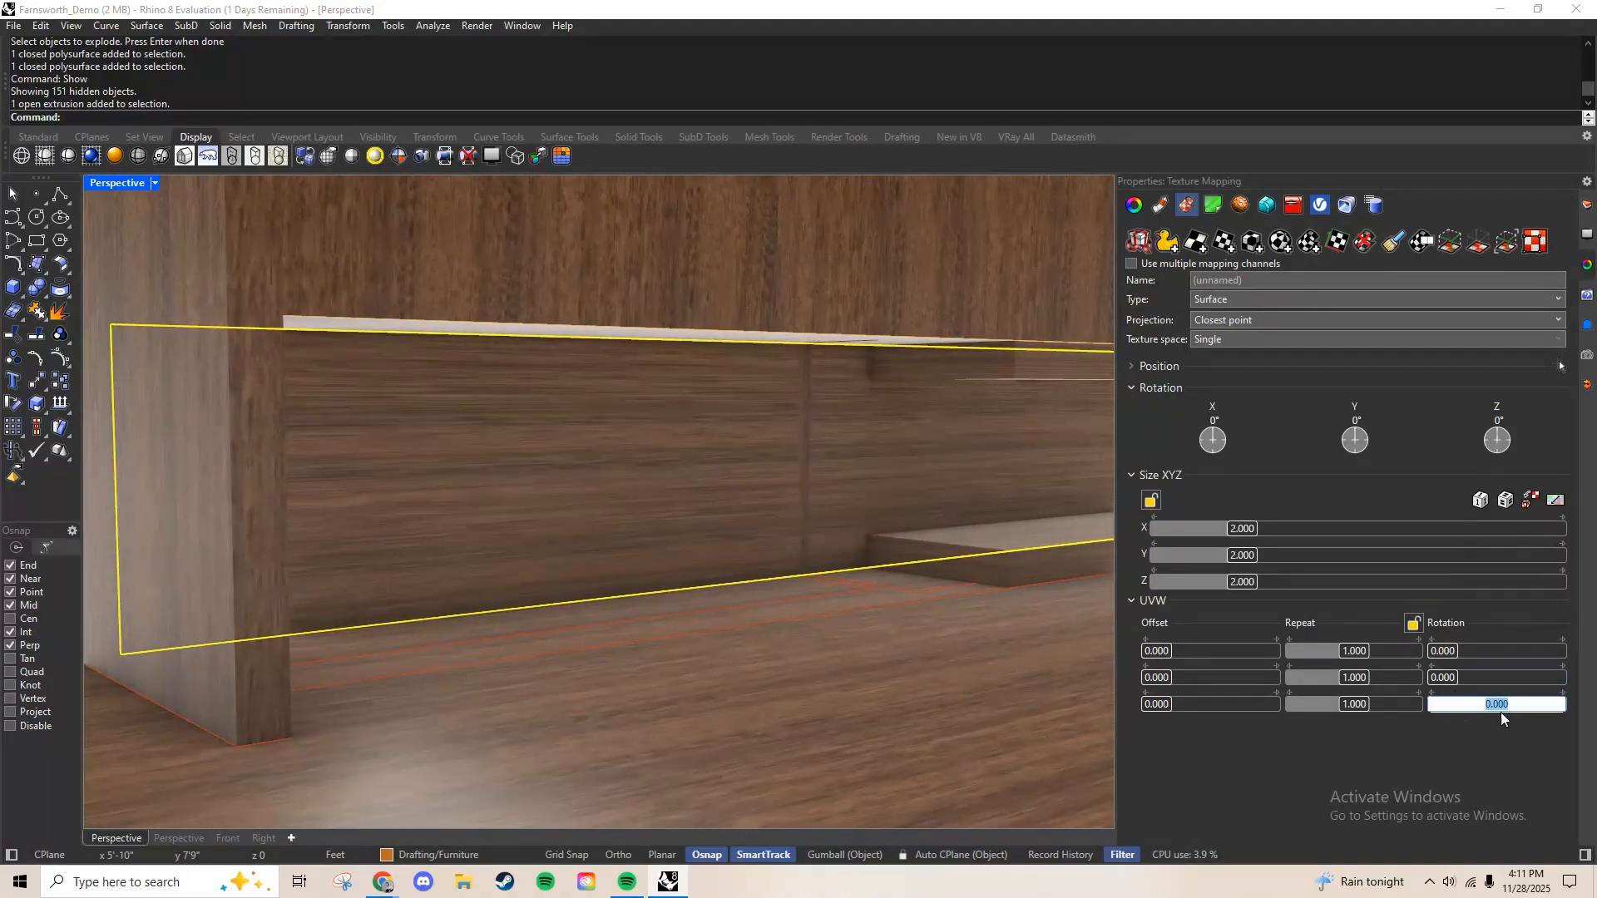
{"action": "type", "text": "90"}
{"action": "key", "text": "Return"}
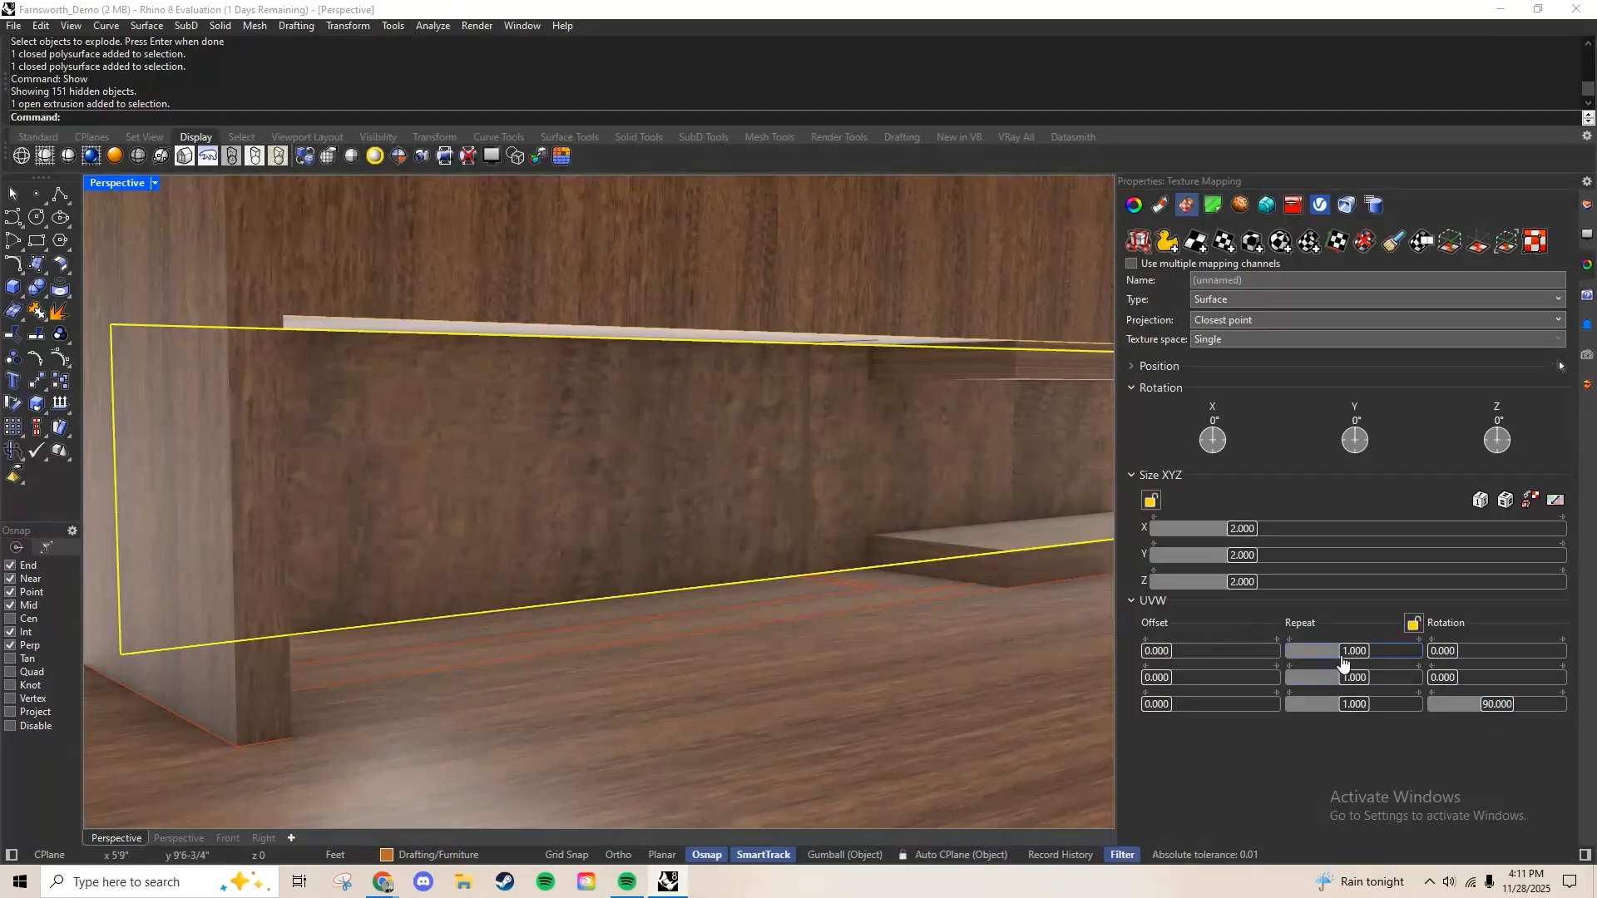
Set the long furniture panel's texture repeat to 11 in U and 5 in V
{"action": "left_click", "coordinate": [1346, 653]}
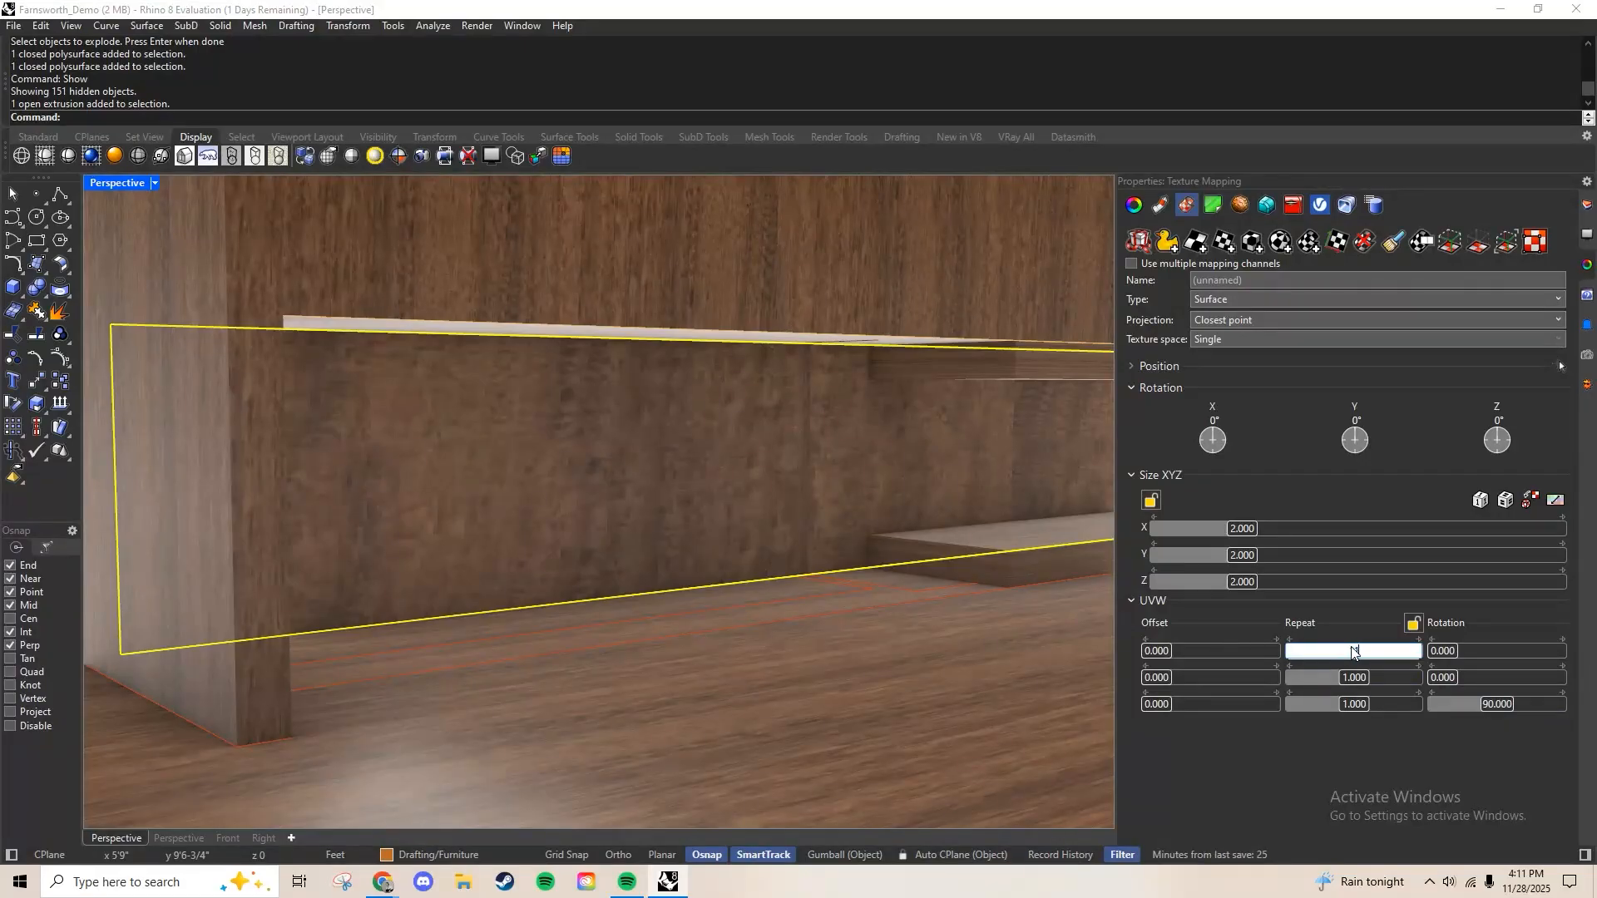
{"action": "type", "text": "11"}
{"action": "key", "text": "Return"}
{"action": "left_click", "coordinate": [1361, 678]}
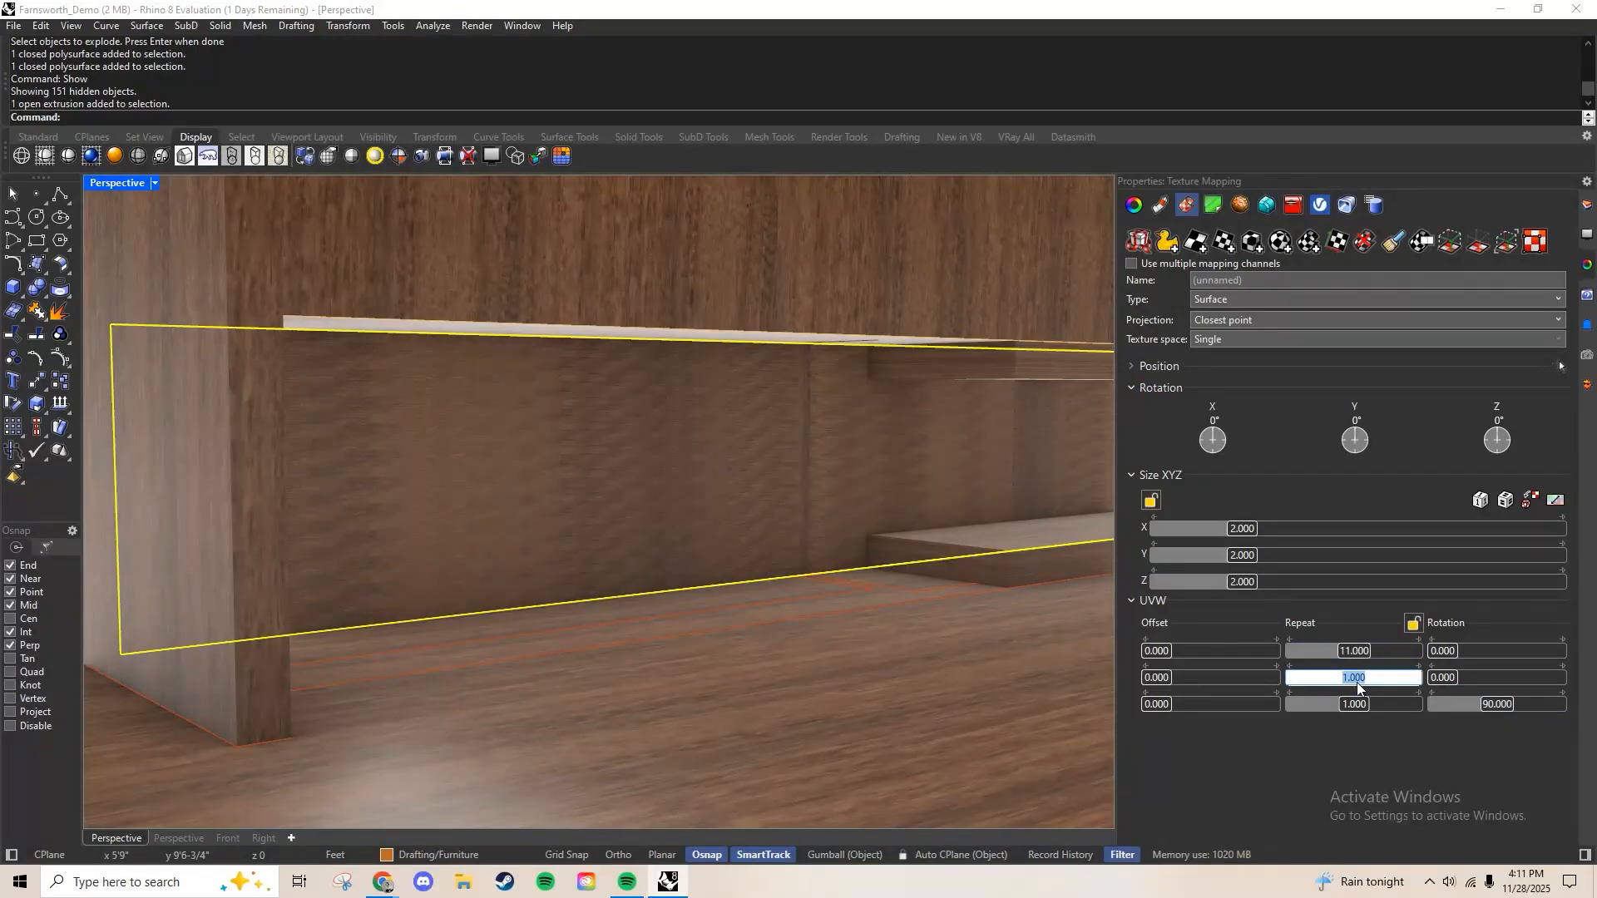
{"action": "type", "text": "5"}
{"action": "key", "text": "Return"}
{"action": "right_click_drag", "start_coordinate": [867, 611], "coordinate": [803, 622]}
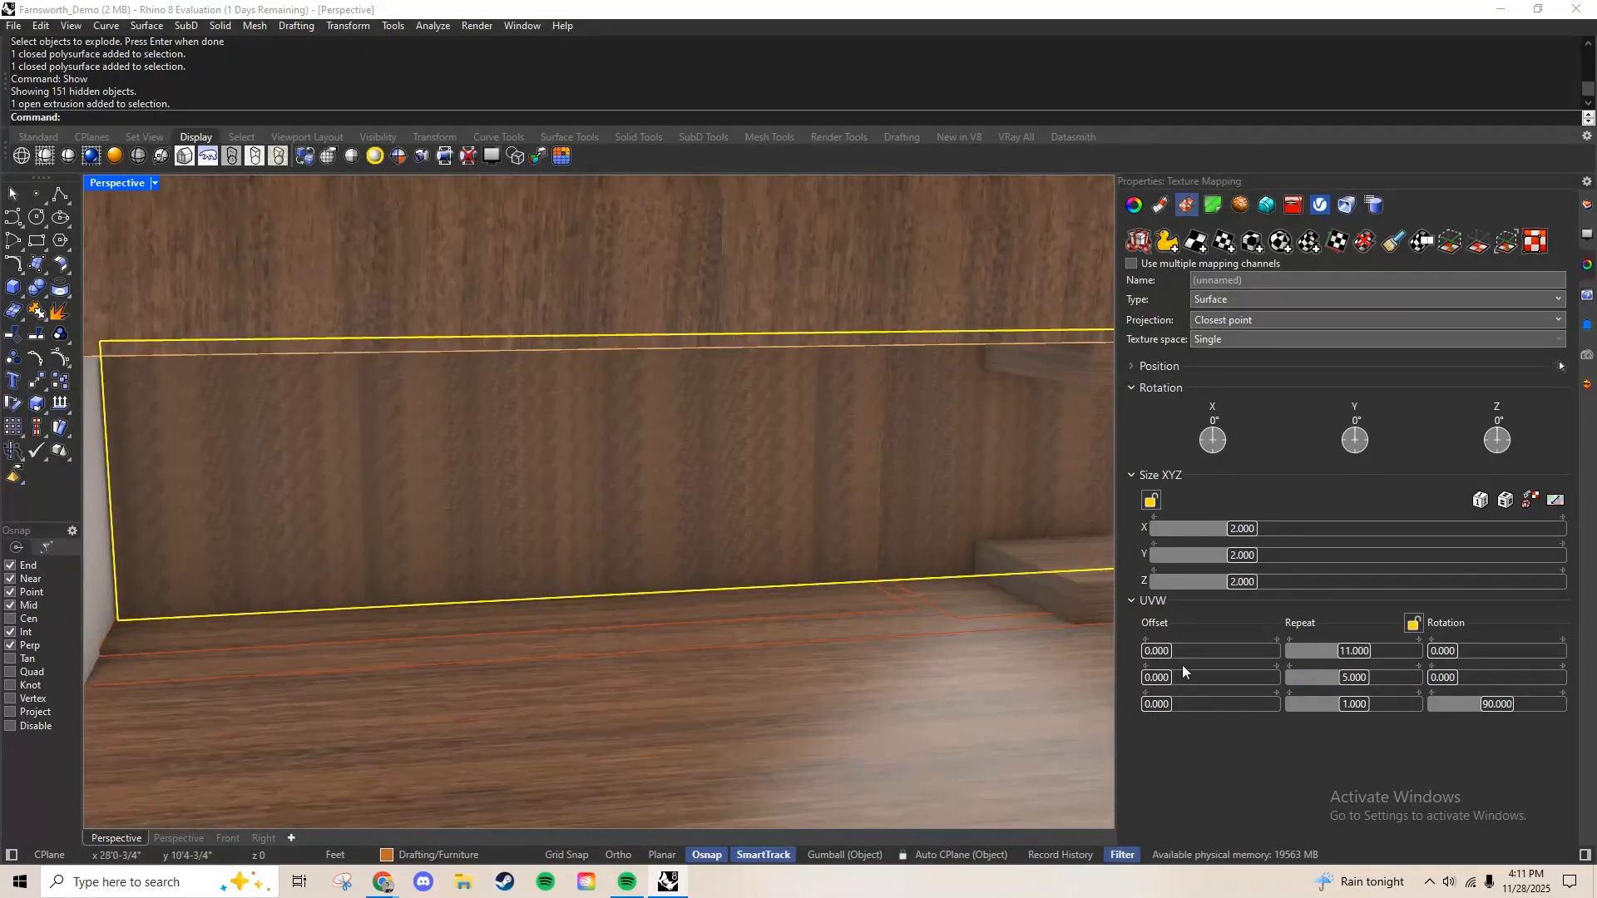
Set the long furniture panel's texture repeat to 6 in U and, after trying 2.5, about 5.424 in V
{"action": "left_click", "coordinate": [1369, 656]}
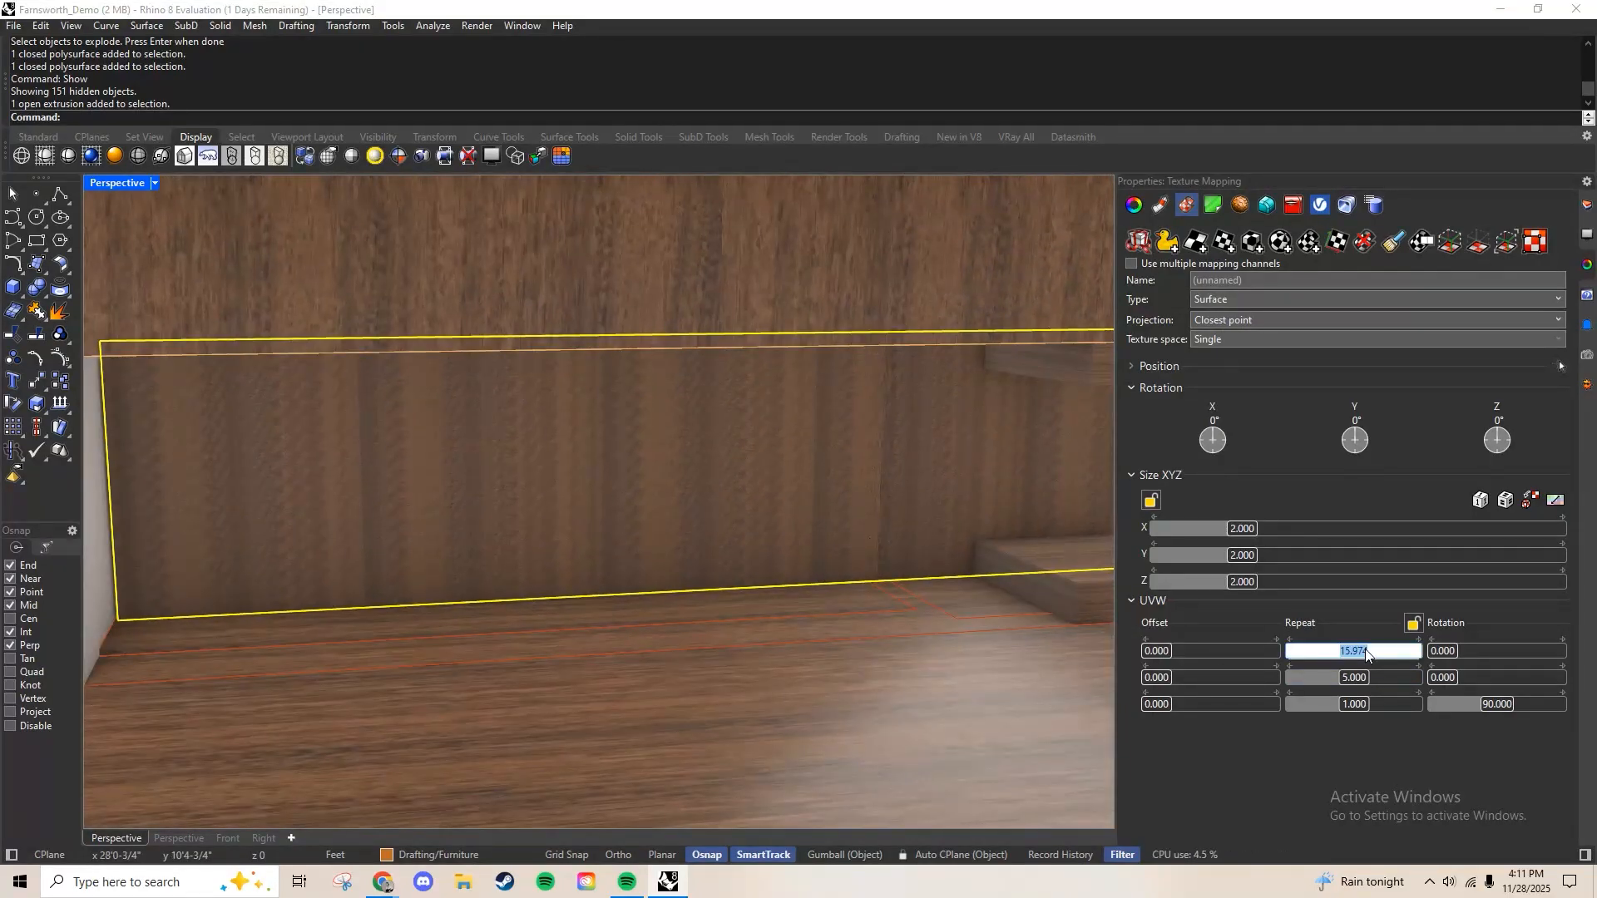
{"action": "type", "text": "6"}
{"action": "key", "text": "Return"}
{"action": "left_click", "coordinate": [1359, 678]}
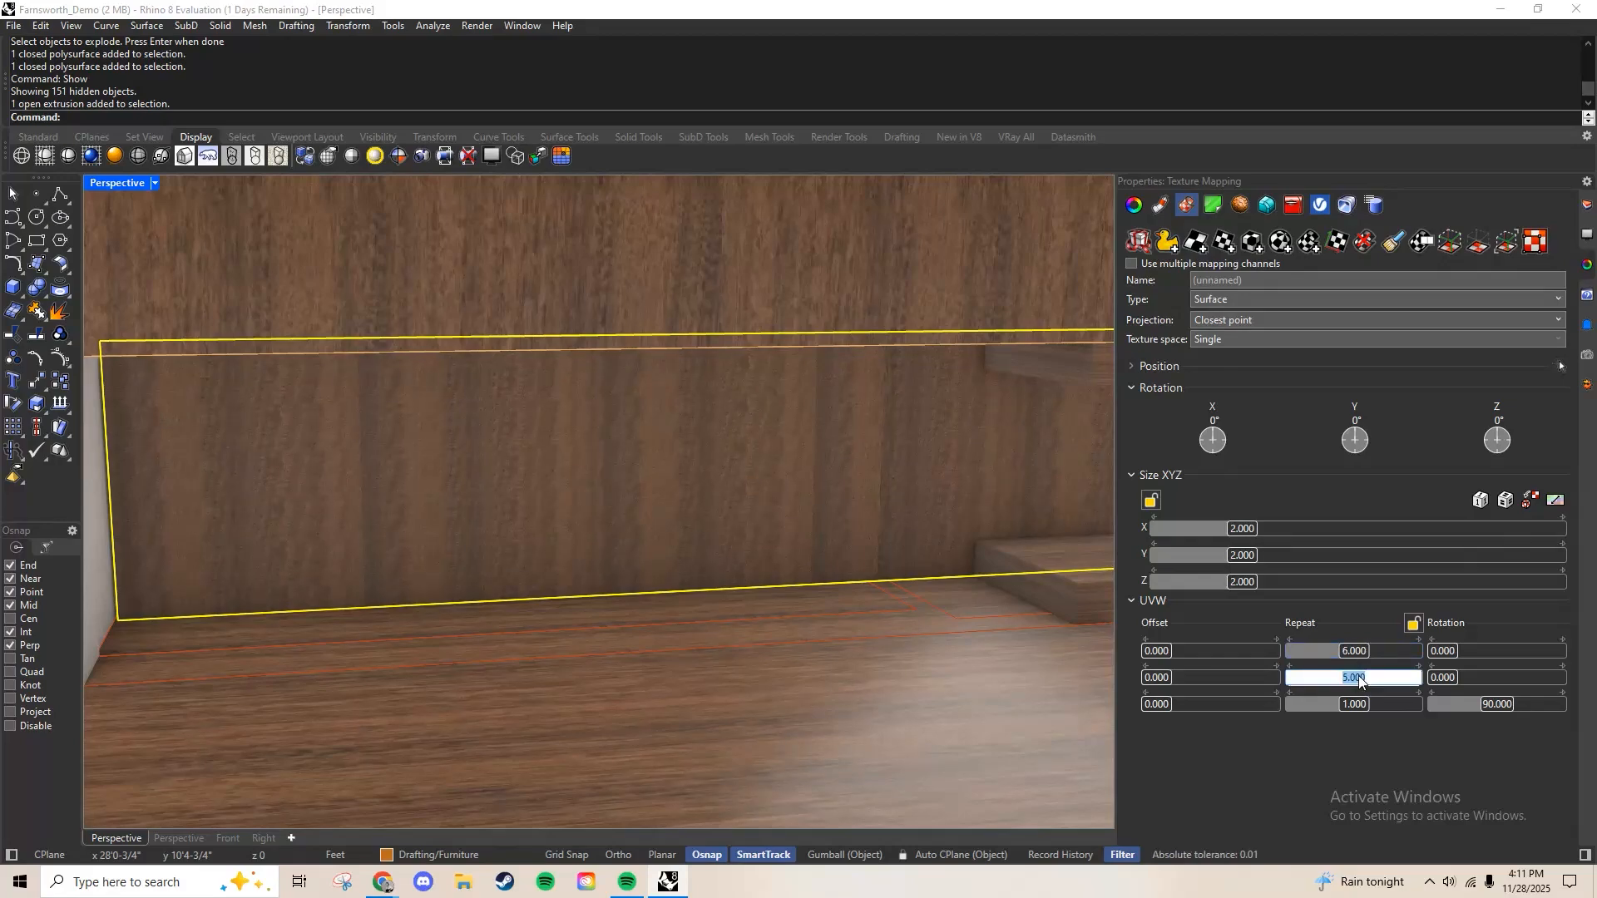
{"action": "type", "text": "2.5"}
{"action": "key", "text": "Return"}
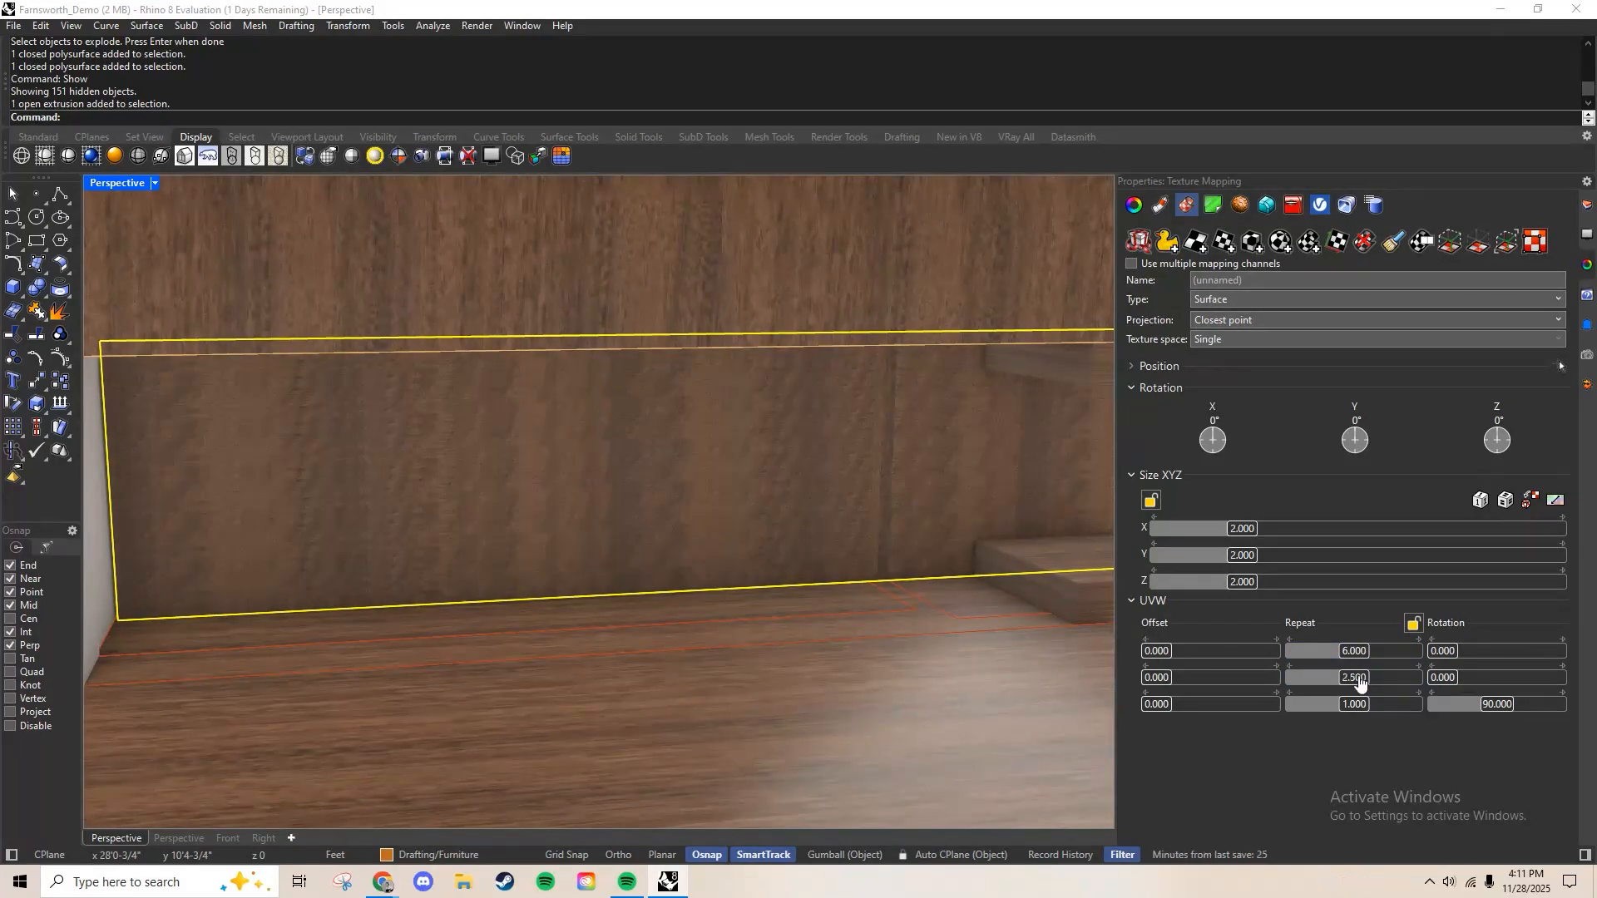
{"action": "left_click", "coordinate": [1360, 678]}
{"action": "left_click_drag", "start_coordinate": [1359, 678], "coordinate": [1428, 695]}
{"action": "right_click_drag", "start_coordinate": [720, 549], "coordinate": [690, 586]}
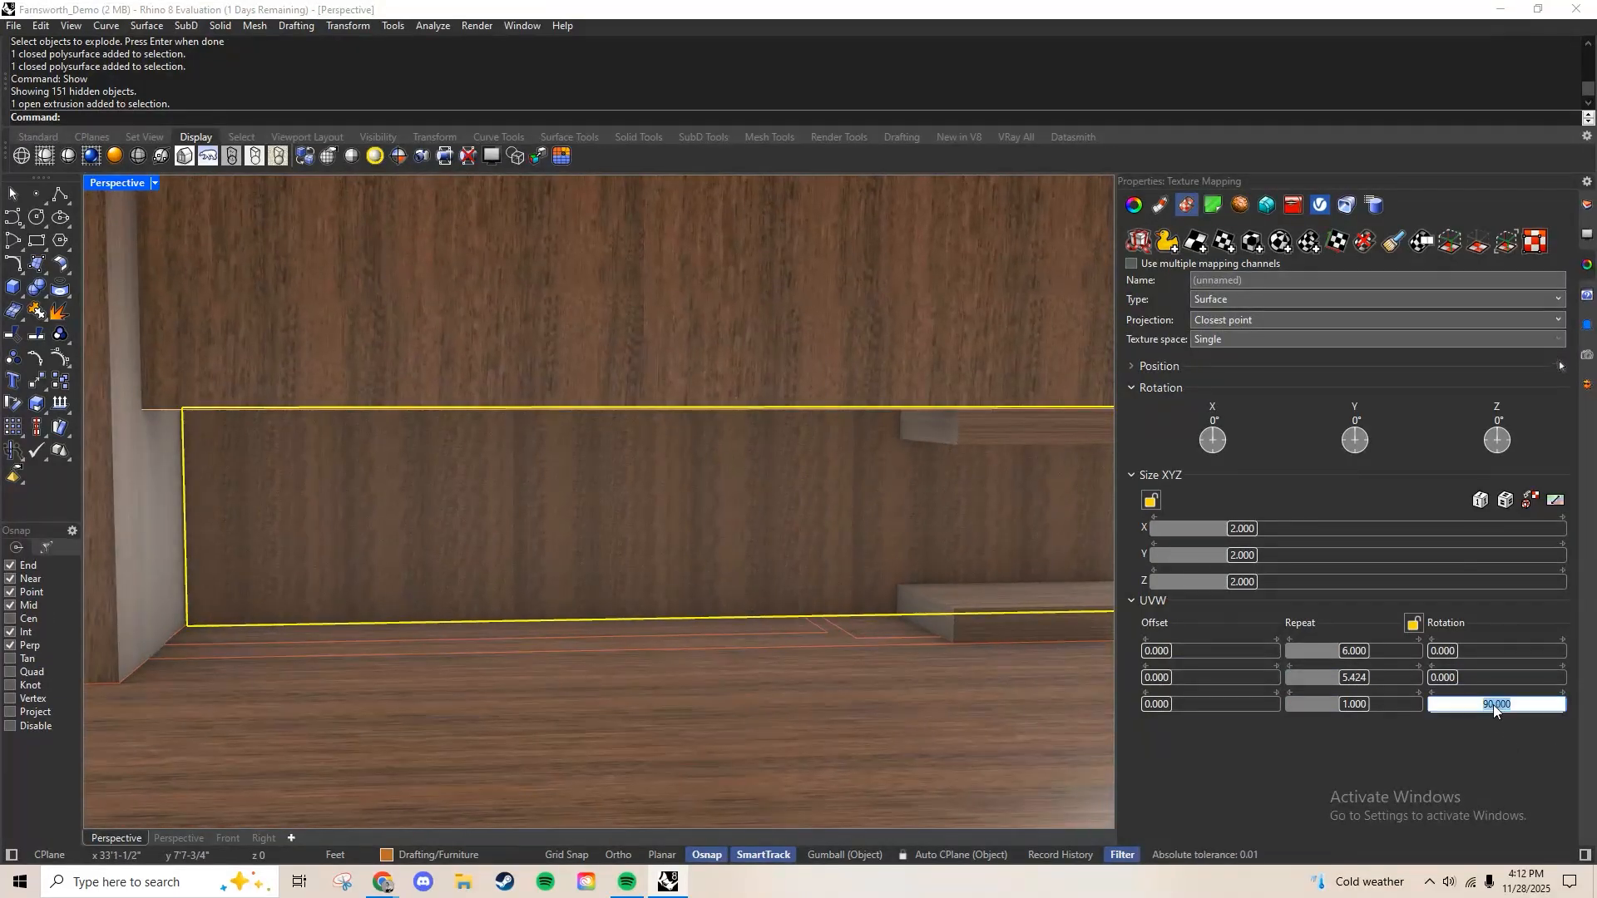
Try W texture rotations of about 85.7, 91 and 89 degrees on the furniture panel, and return it to 90
{"action": "left_click_drag", "start_coordinate": [1504, 709], "coordinate": [1501, 713]}
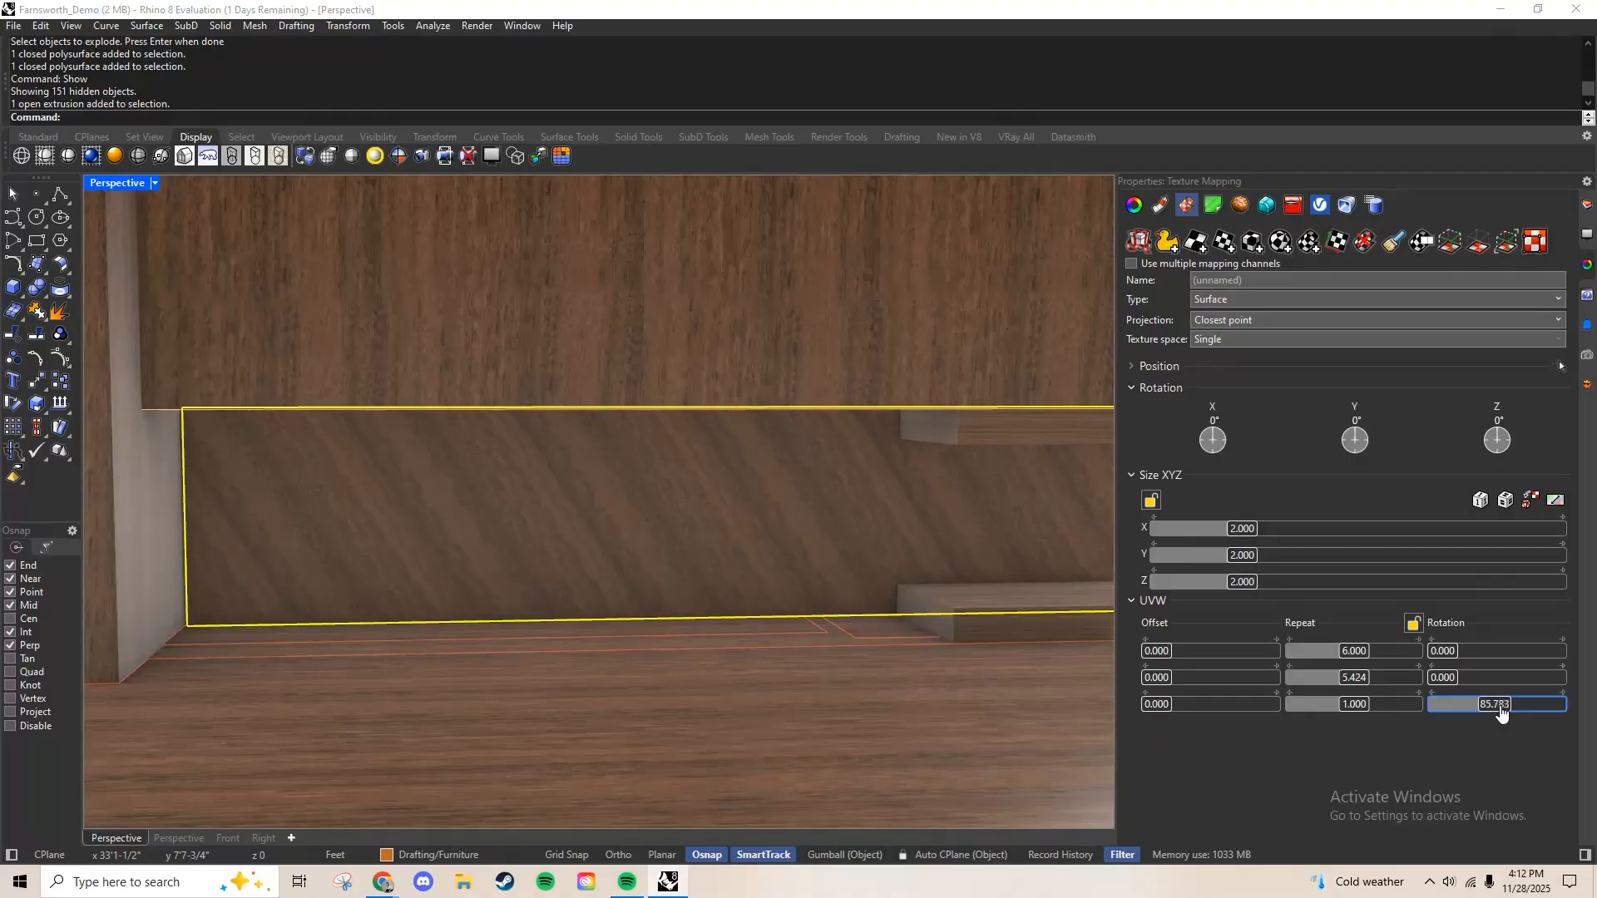
{"action": "left_click", "coordinate": [1501, 708]}
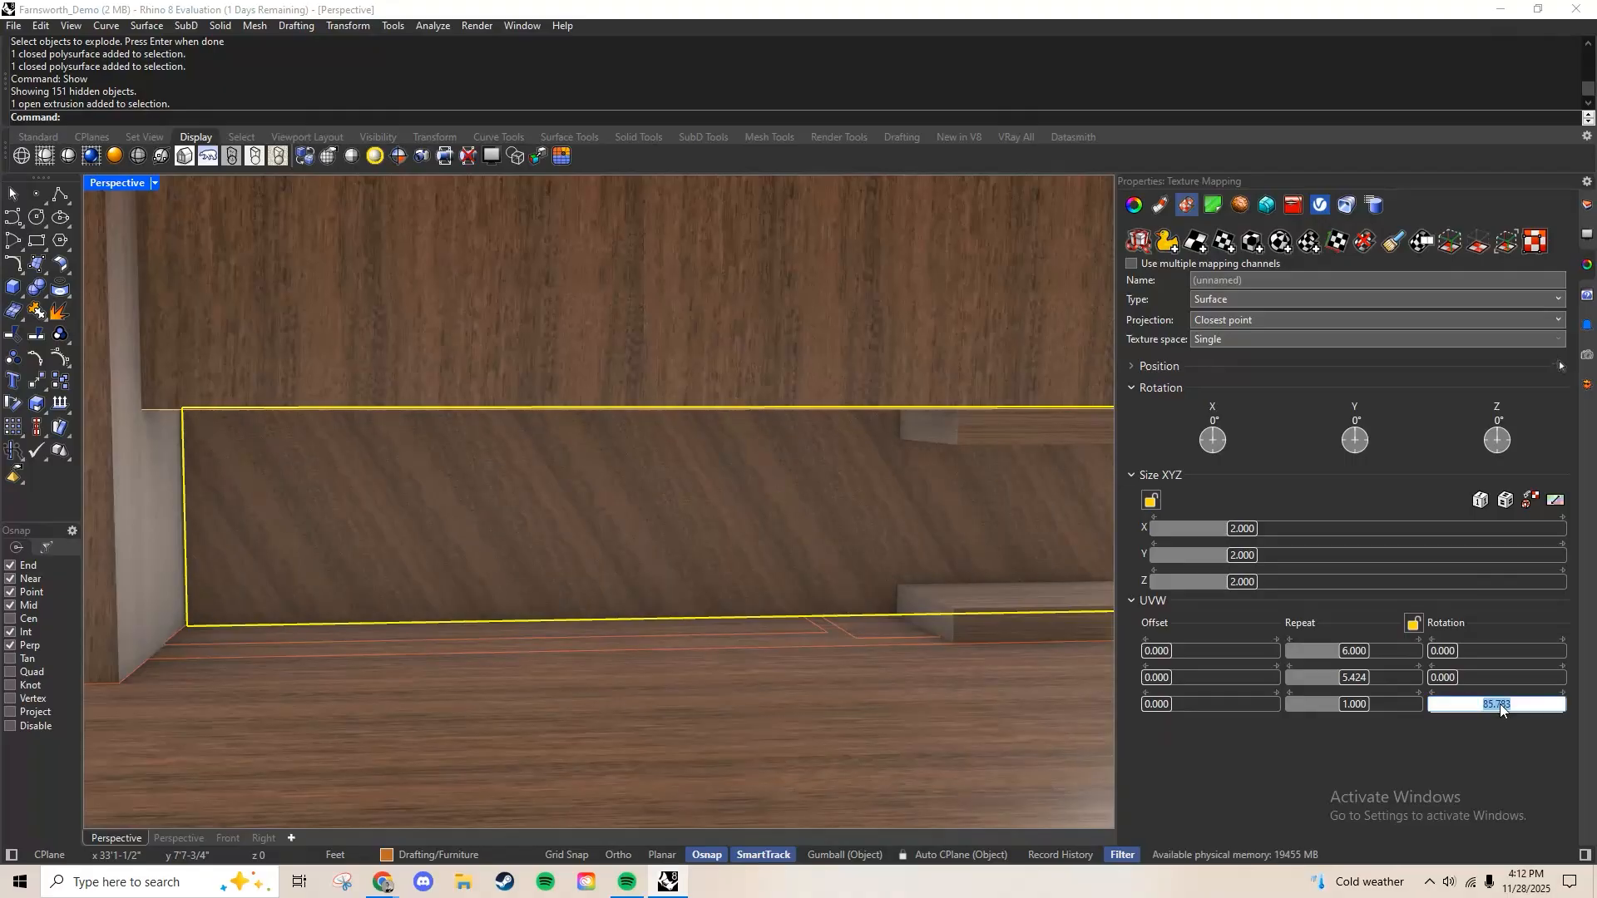
{"action": "type", "text": "91"}
{"action": "key", "text": "Return"}
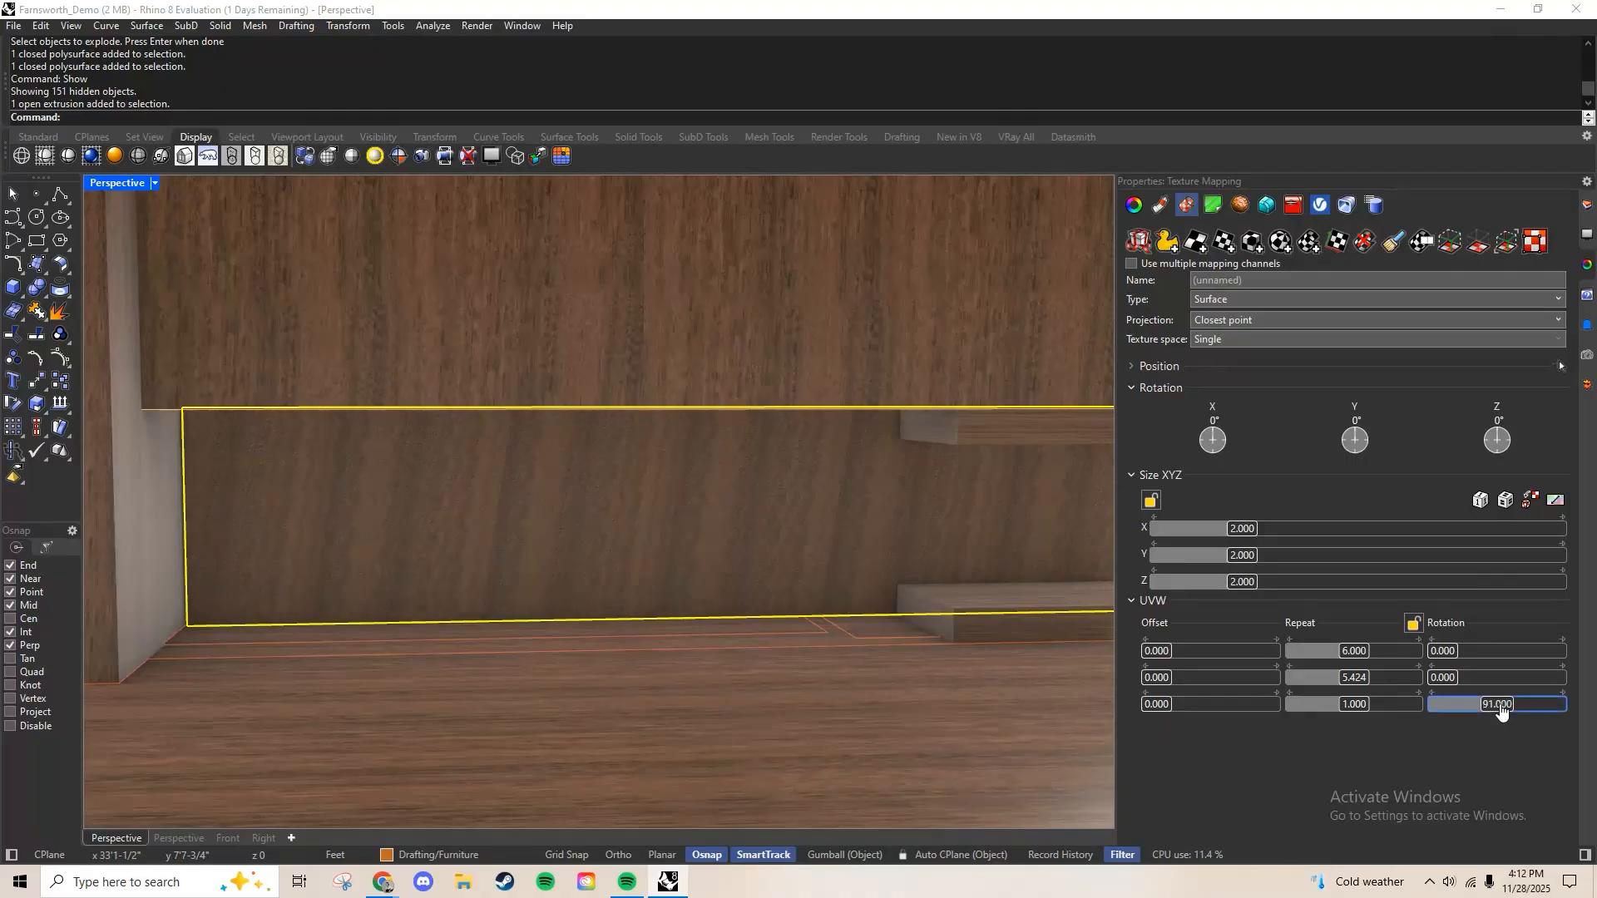
{"action": "left_click", "coordinate": [1499, 705]}
{"action": "type", "text": "89"}
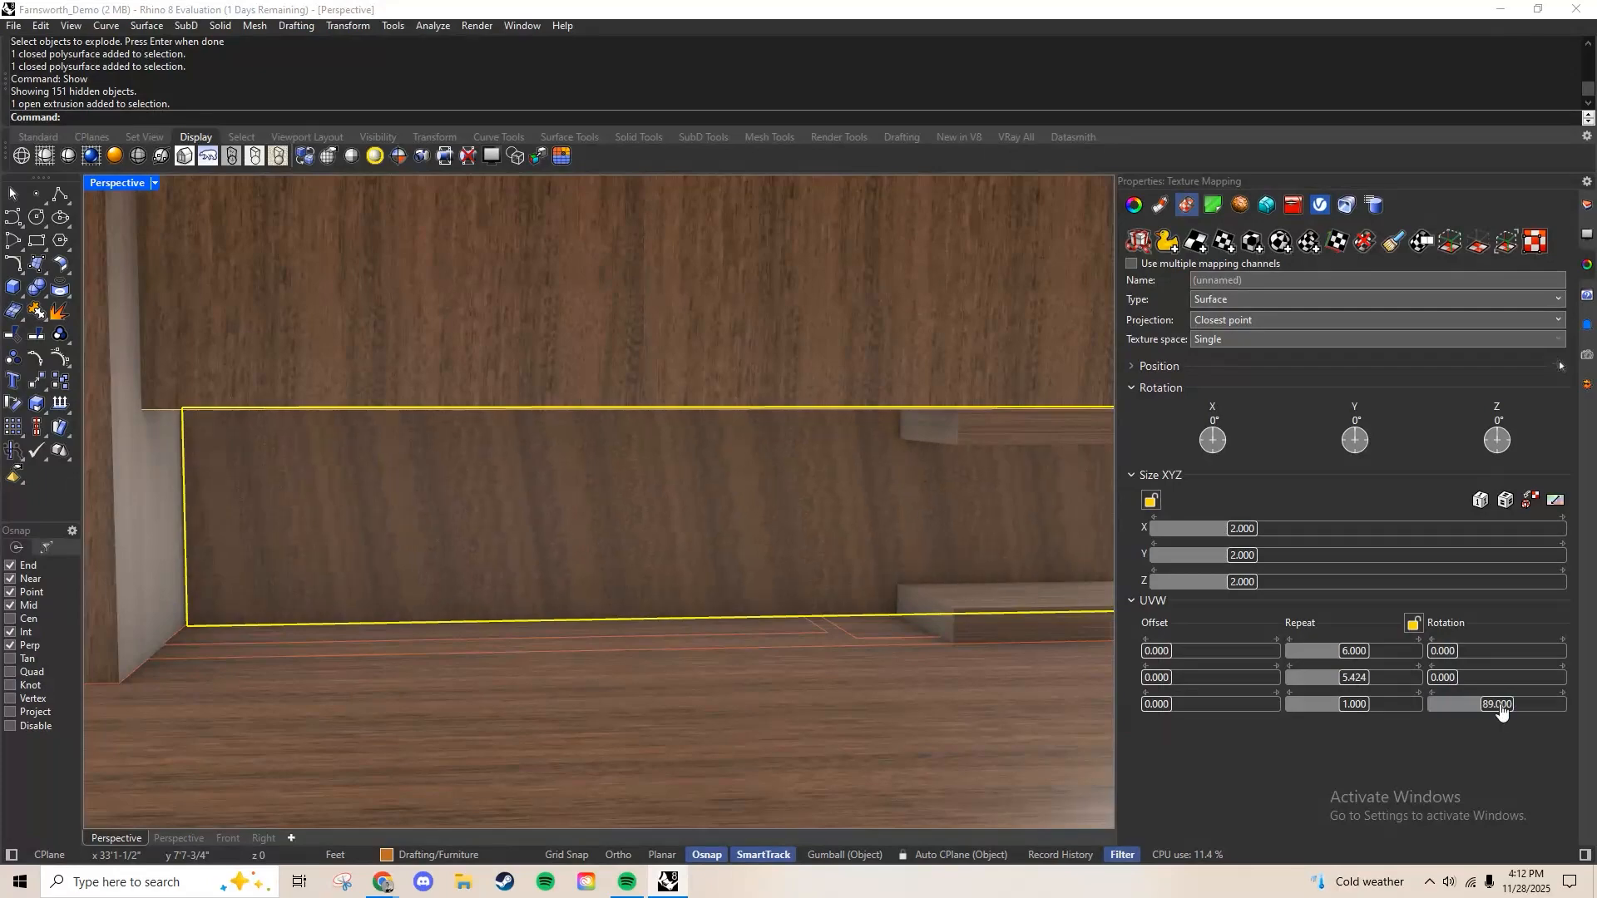
{"action": "key", "text": "Return"}
{"action": "type", "text": "90"}
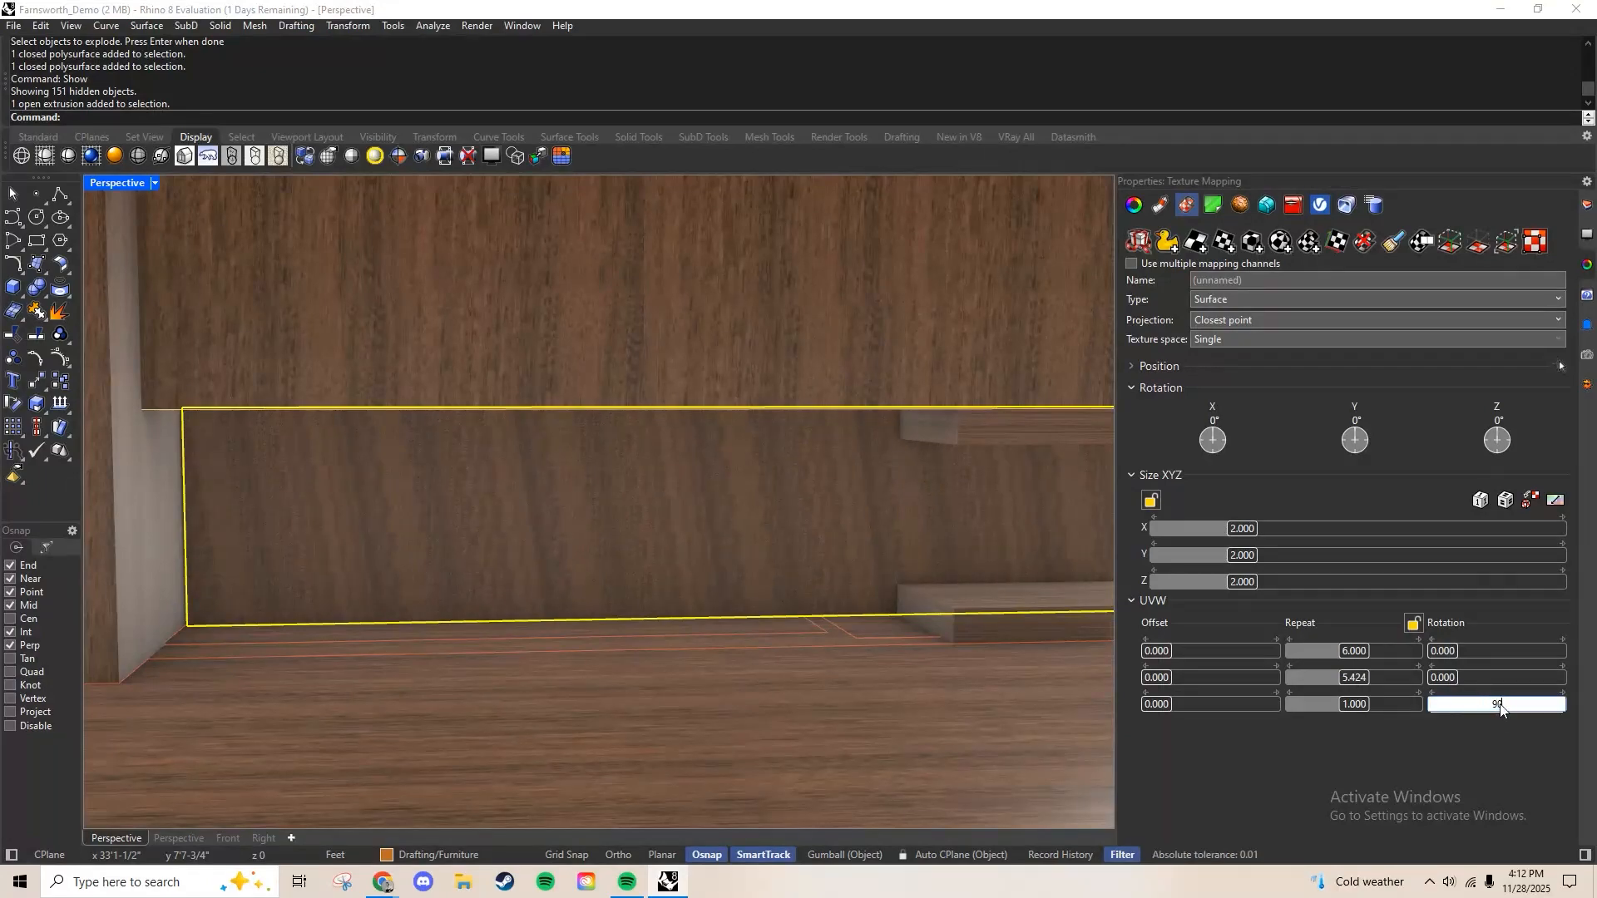
{"action": "key", "text": "Return"}
{"action": "key", "text": "Escape"}
Reselect the long furniture panel below the core wall and fine-tune its V texture repeat
{"action": "scroll", "coordinate": [900, 575], "scroll_direction": "down", "scroll_amount": 8}
{"action": "right_click_drag", "start_coordinate": [900, 575], "coordinate": [657, 548], "text": "shift"}
{"action": "left_click", "coordinate": [657, 548]}
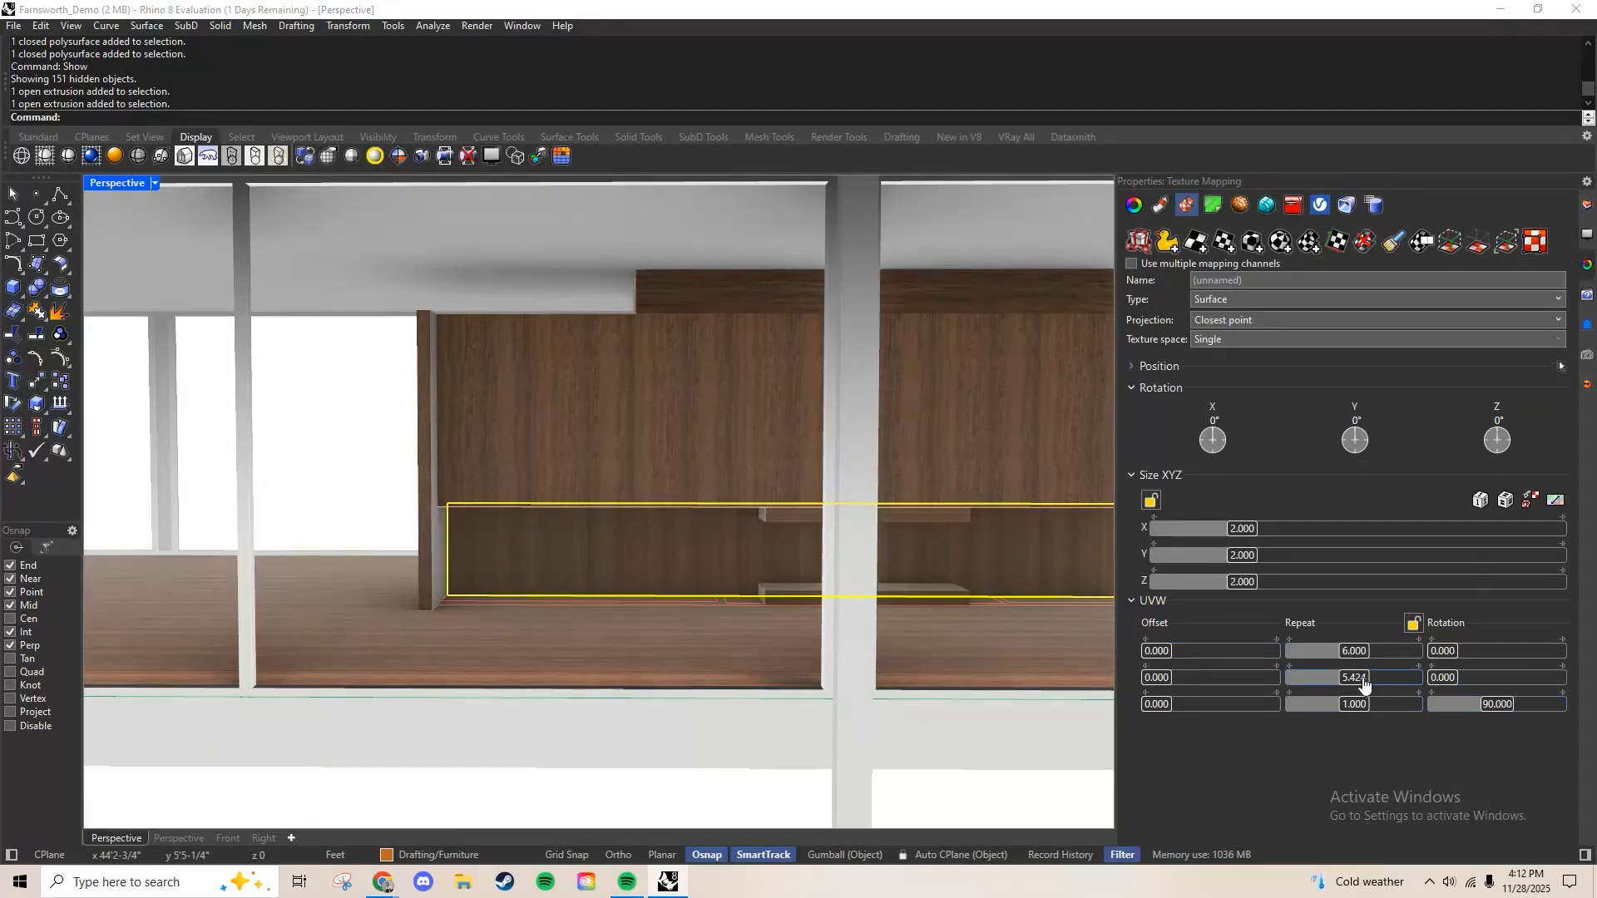
{"action": "left_click_drag", "start_coordinate": [1372, 682], "coordinate": [1365, 681]}
{"action": "right_click_drag", "start_coordinate": [677, 571], "coordinate": [992, 615]}
{"action": "key", "text": "Escape"}
{"action": "scroll", "coordinate": [812, 572], "scroll_direction": "up", "scroll_amount": 4}
{"action": "left_click", "coordinate": [703, 505]}
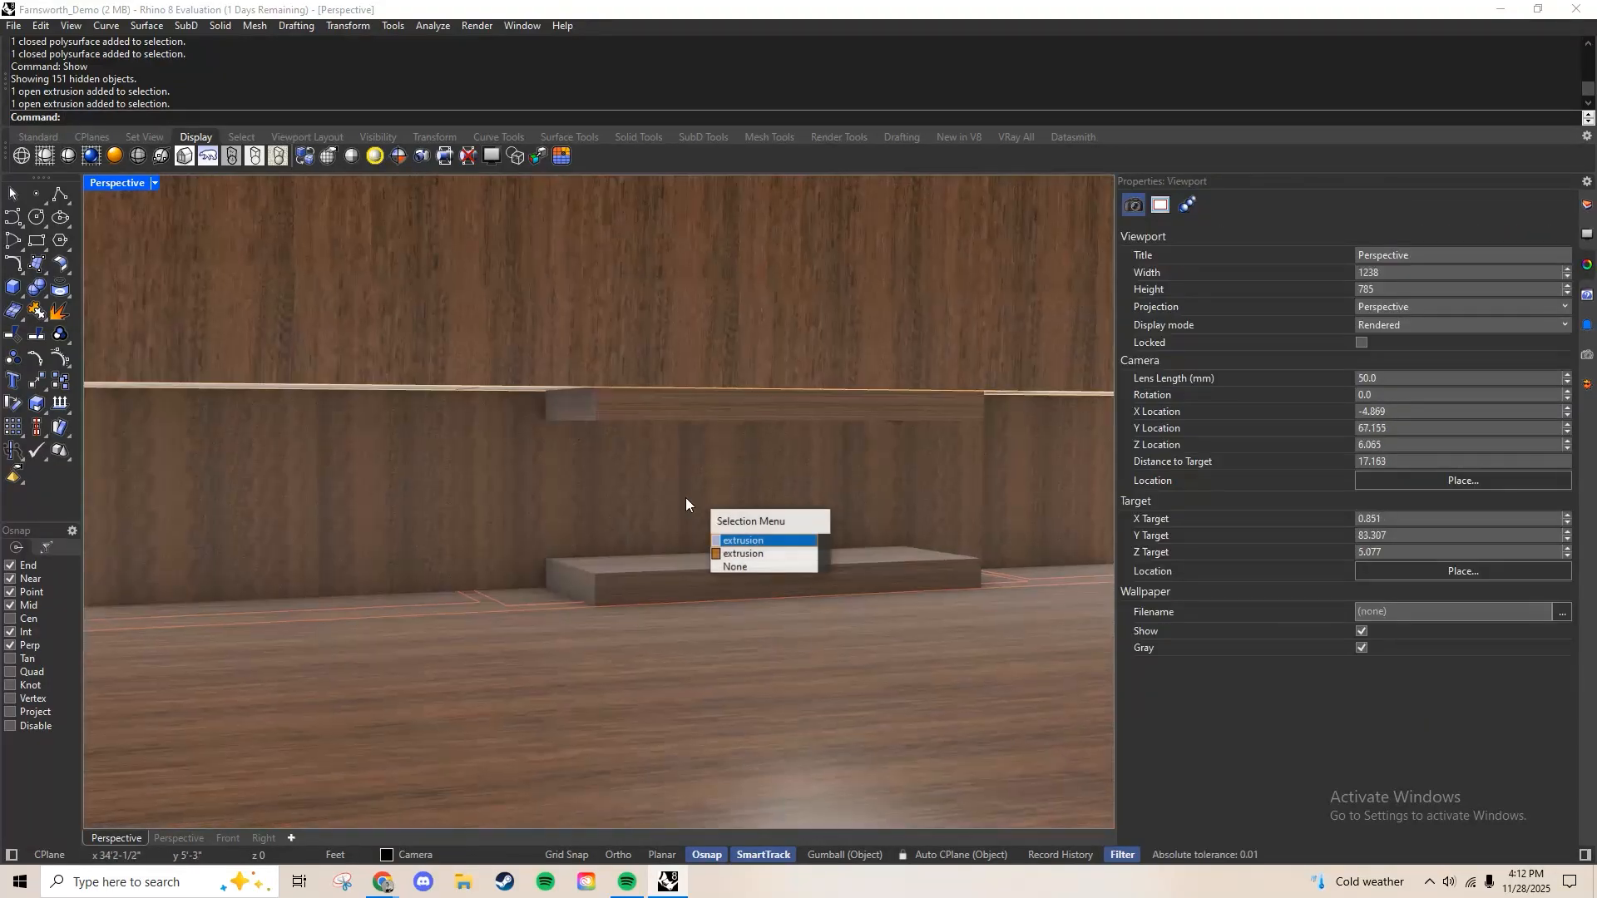
{"action": "left_click", "coordinate": [735, 542]}
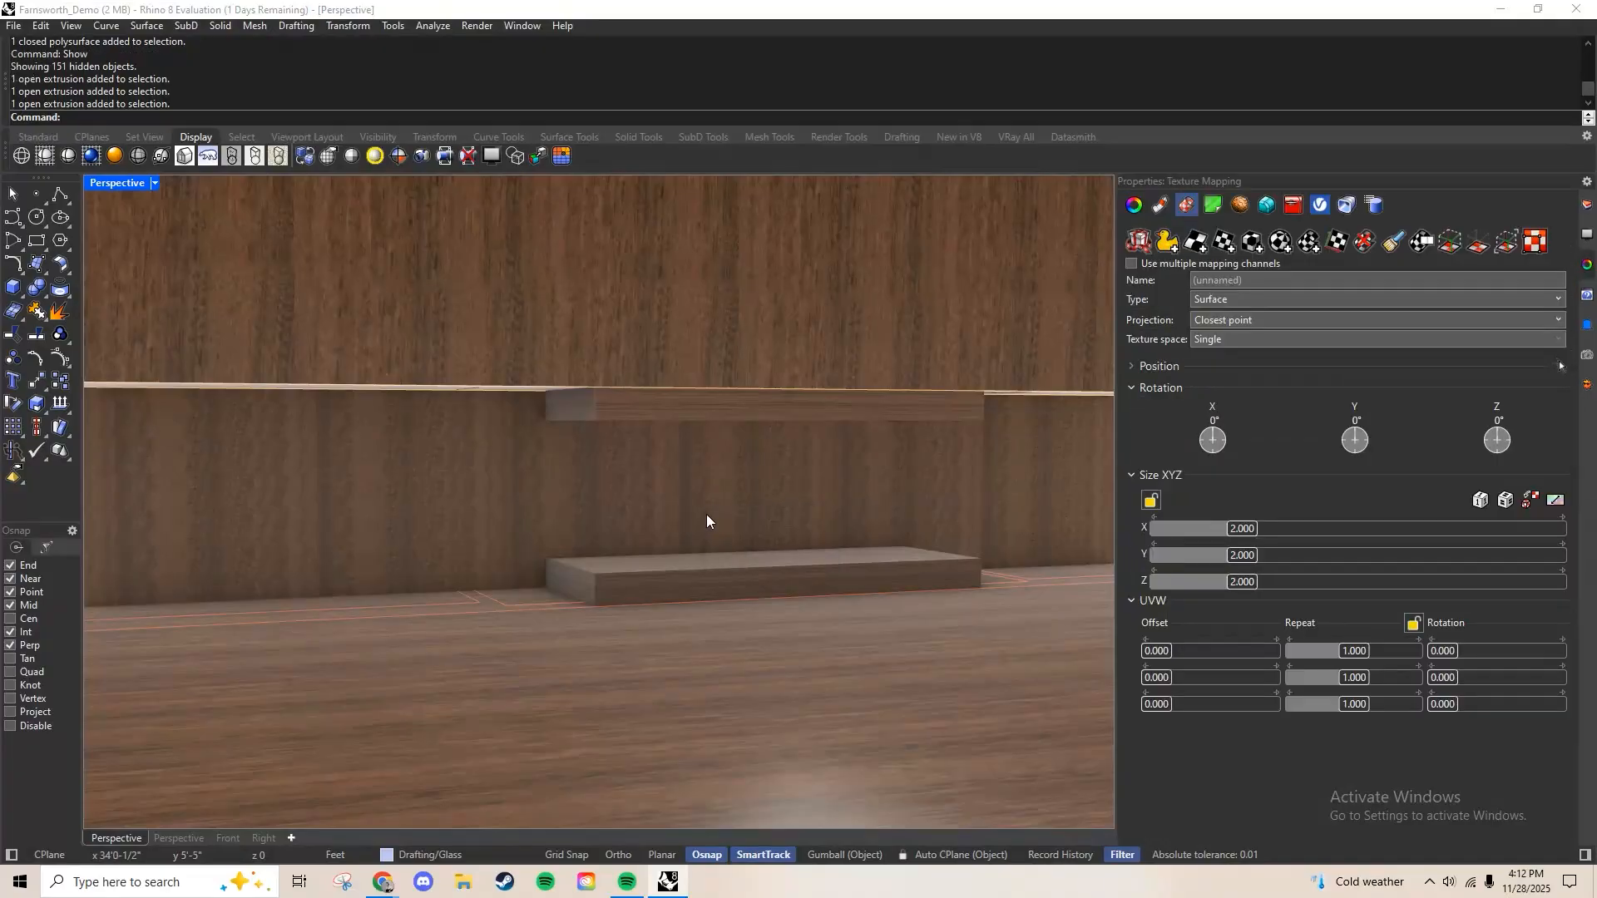
{"action": "key", "text": "Escape"}
Select the two furniture slabs in front of the lower core panel and start importing a material for them from the material library
{"action": "right_click_drag", "start_coordinate": [712, 535], "coordinate": [1193, 632]}
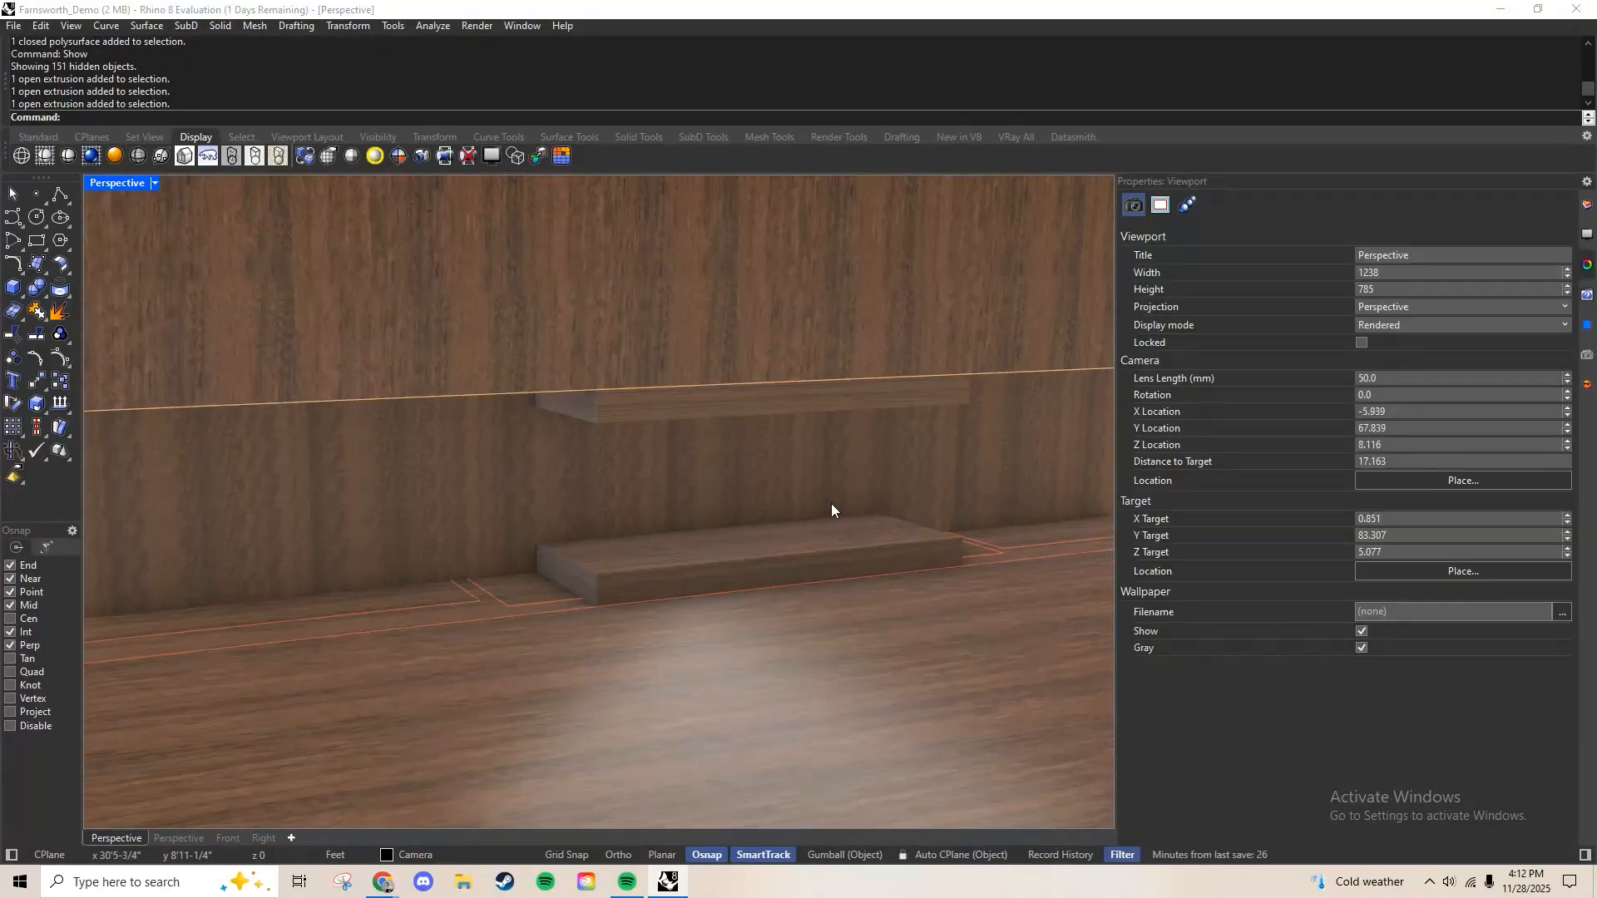
{"action": "left_click", "coordinate": [821, 549]}
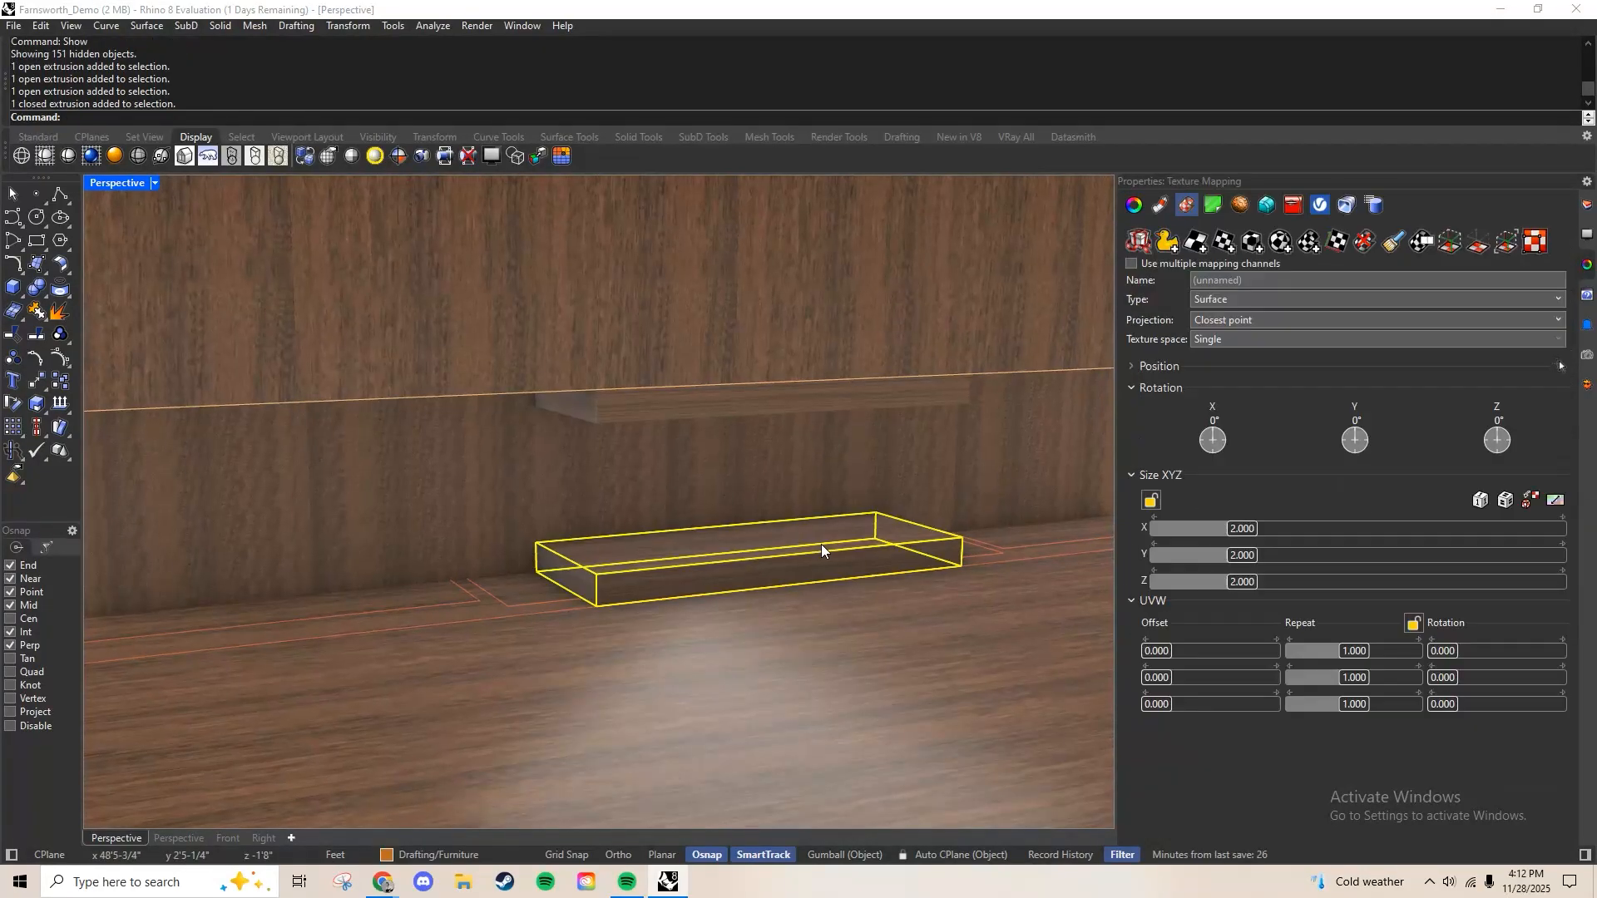
{"action": "left_click", "coordinate": [767, 398], "text": "shift"}
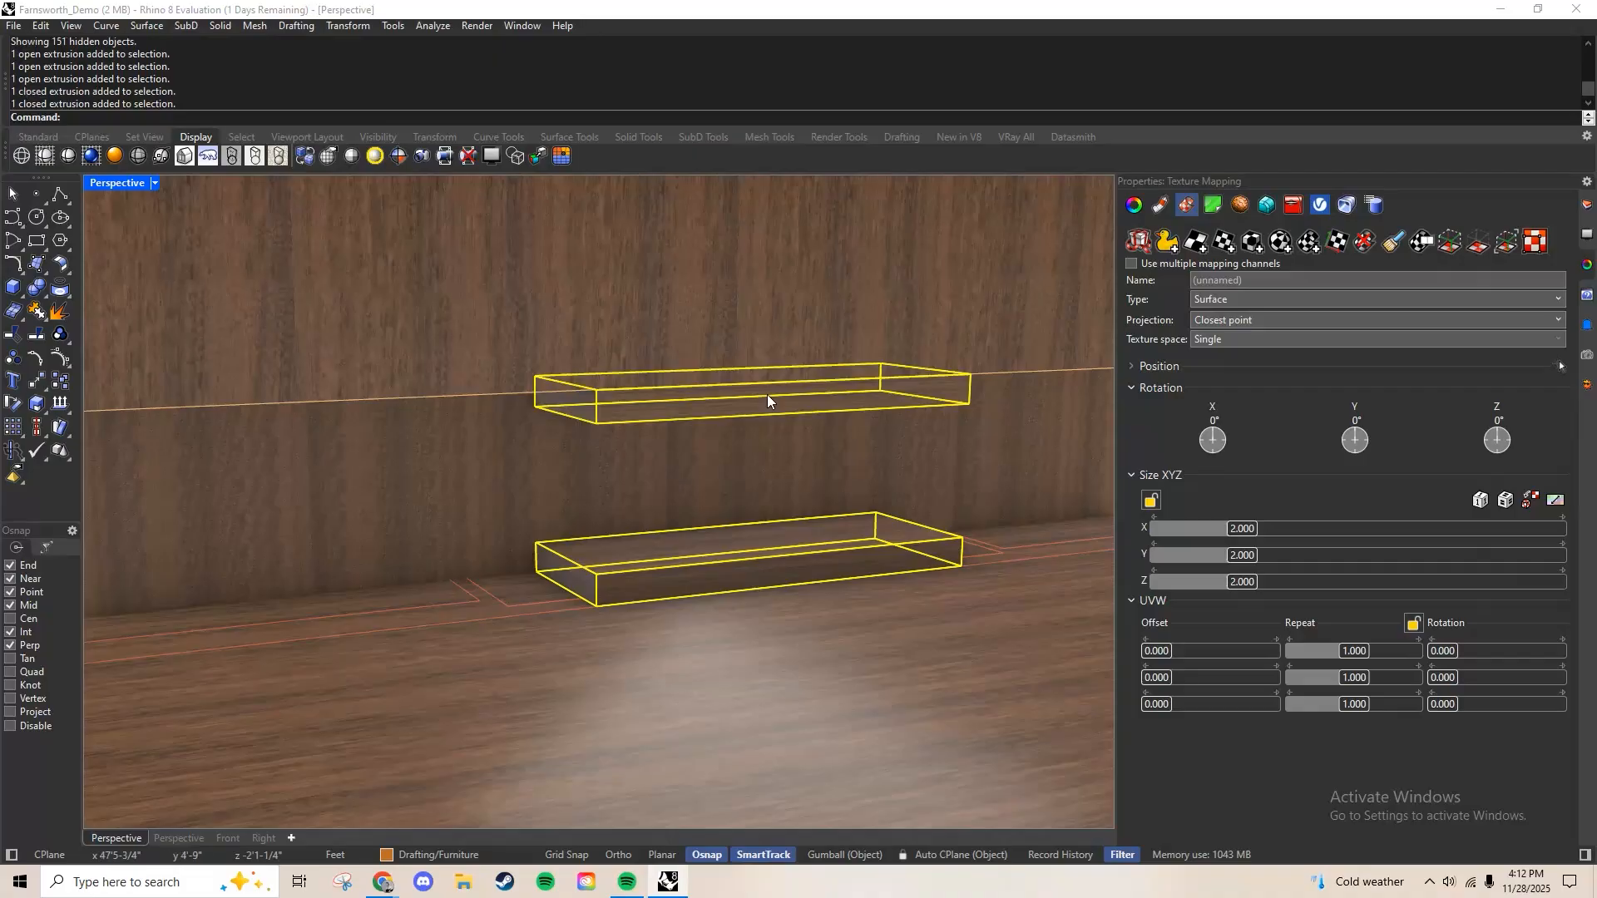
{"action": "left_click", "coordinate": [1162, 205]}
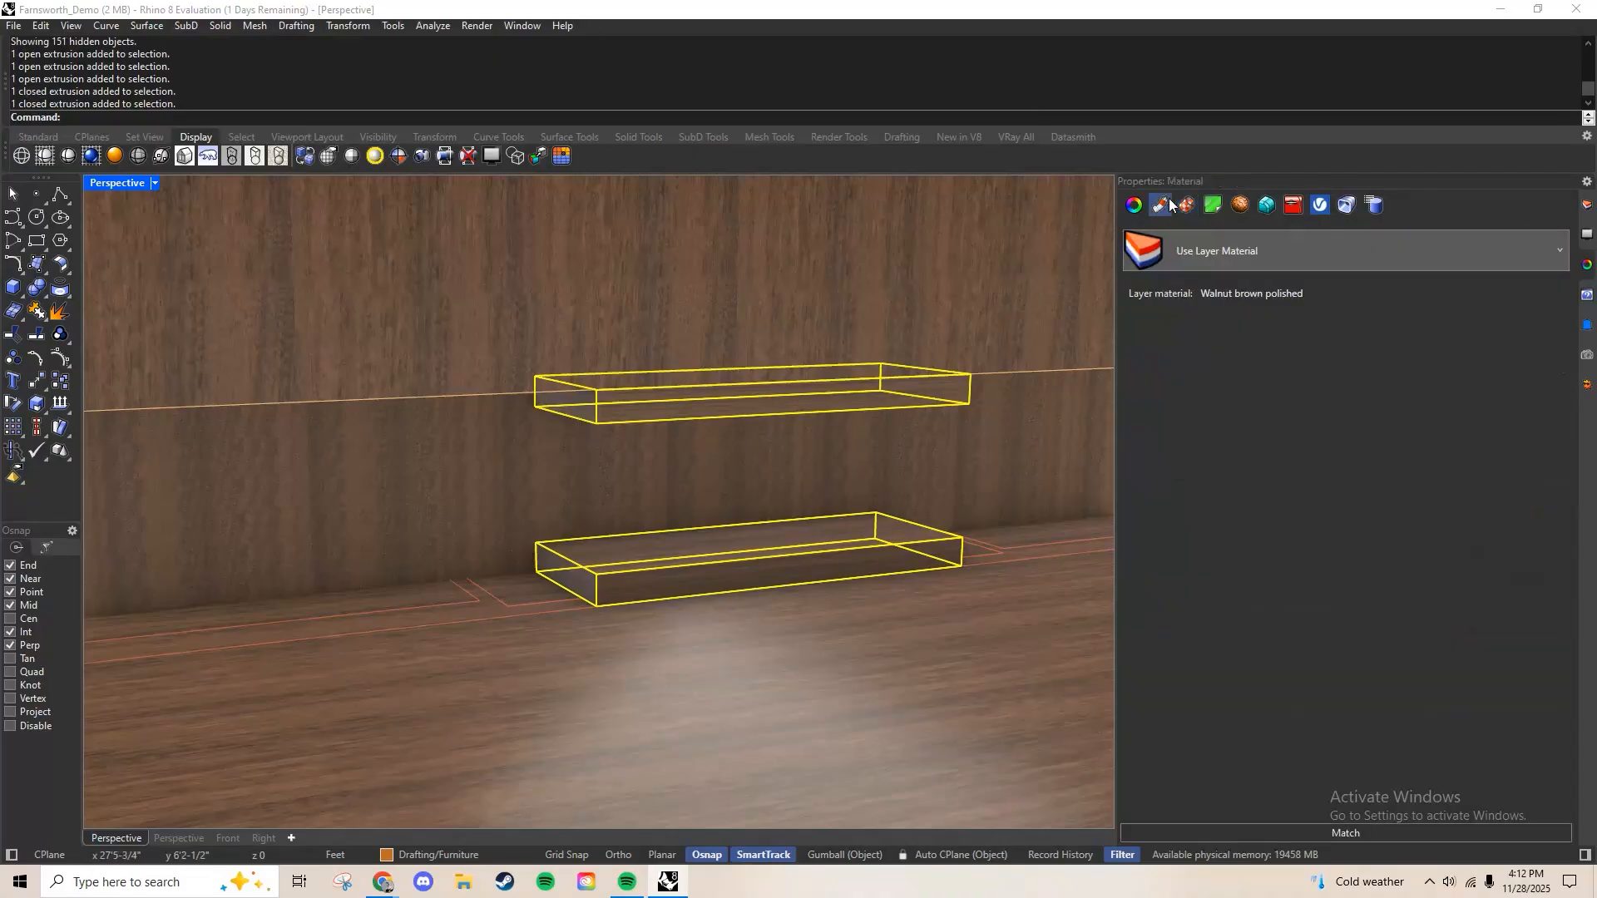
{"action": "left_click", "coordinate": [1370, 252]}
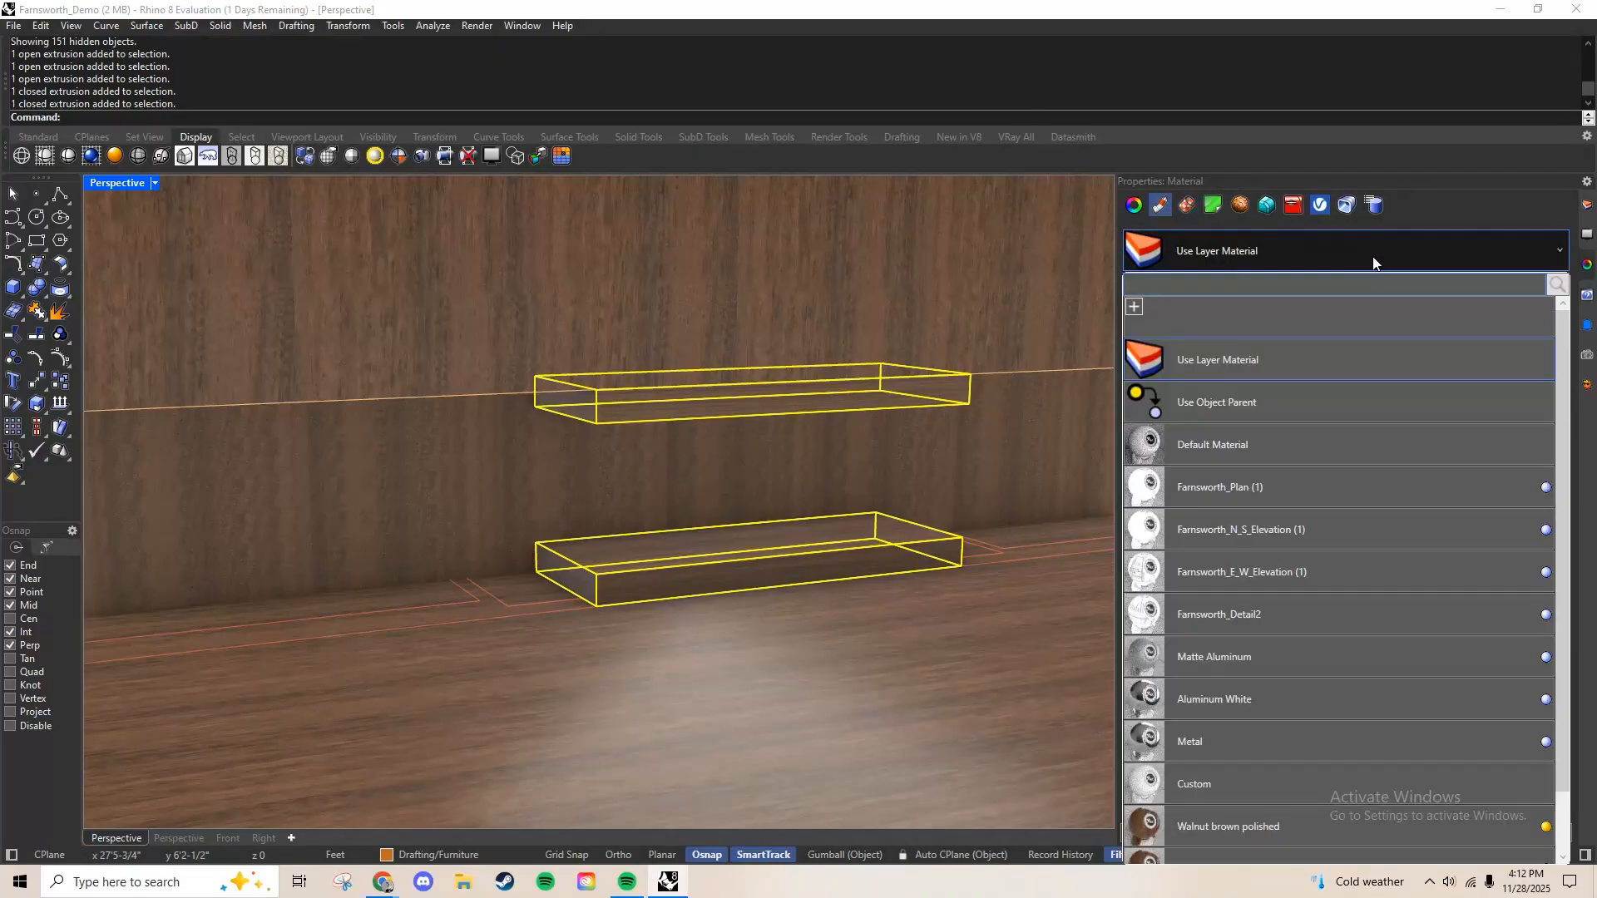
{"action": "left_click", "coordinate": [1183, 320]}
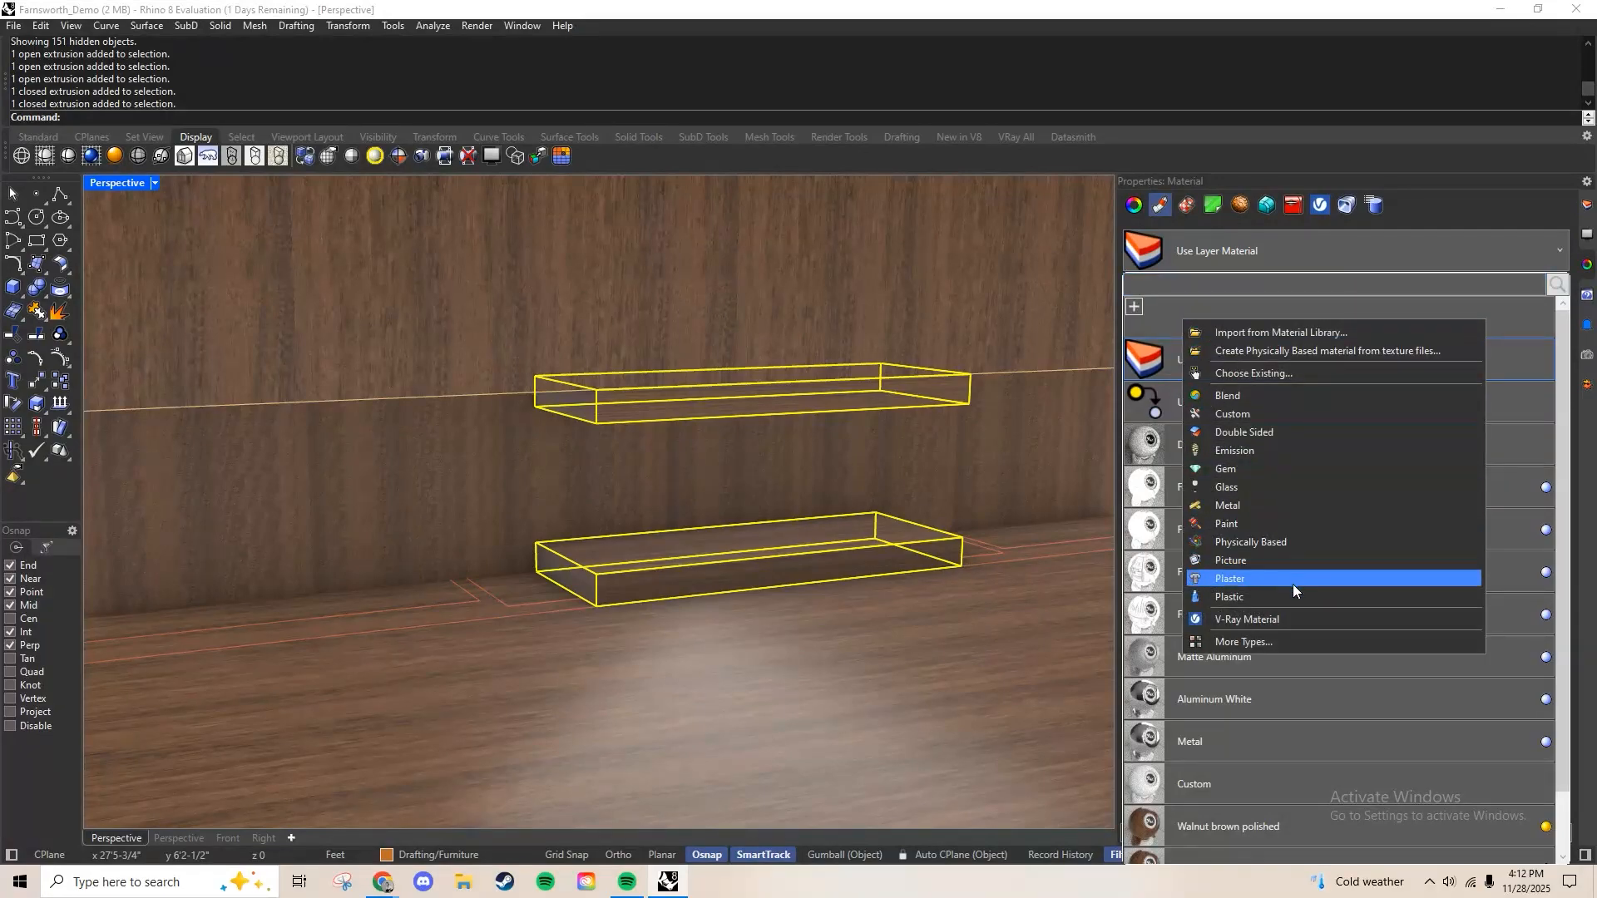
{"action": "left_click", "coordinate": [1270, 332]}
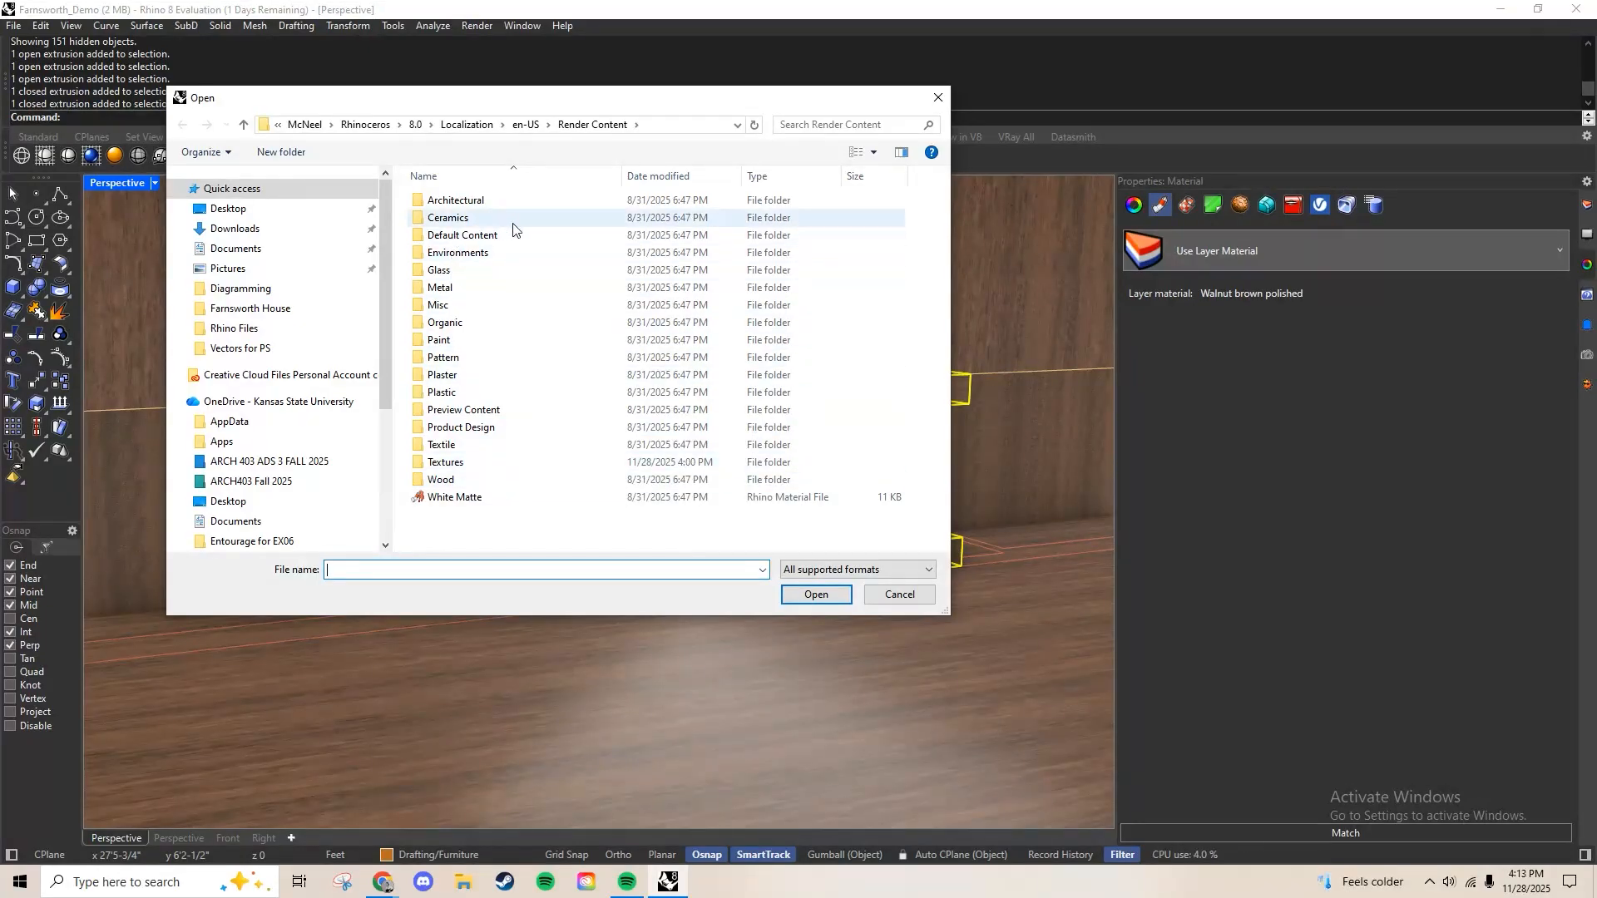
Browse the Misc, Organic and Ceramics folders of the render content library for a material suited to the two slabs
{"action": "double_click", "coordinate": [521, 303]}
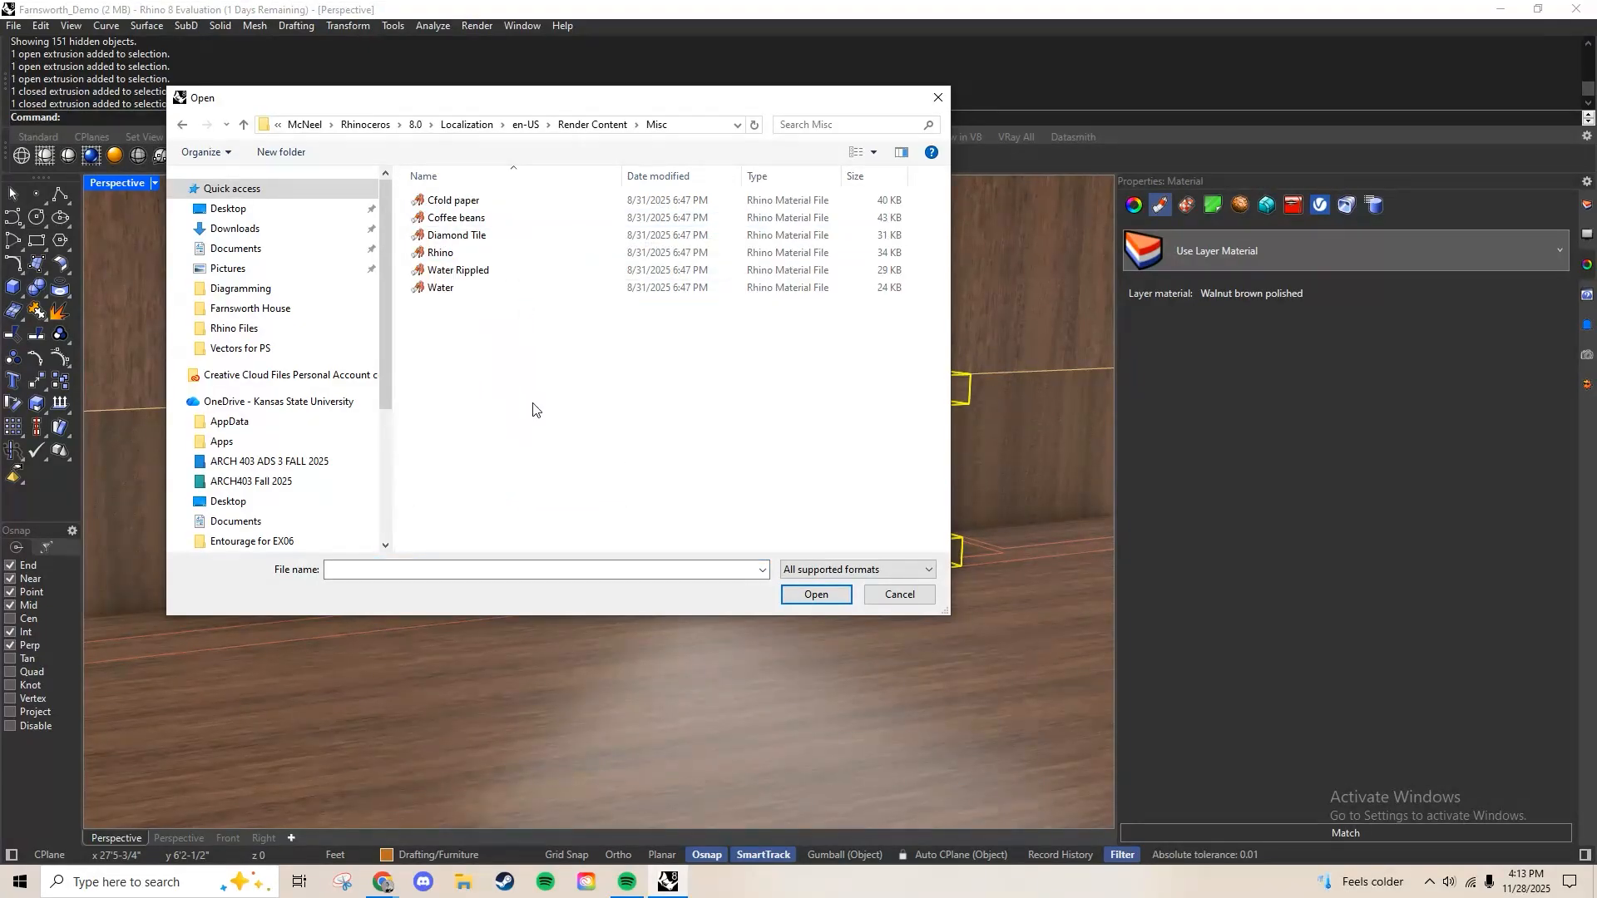
{"action": "left_click", "coordinate": [182, 125]}
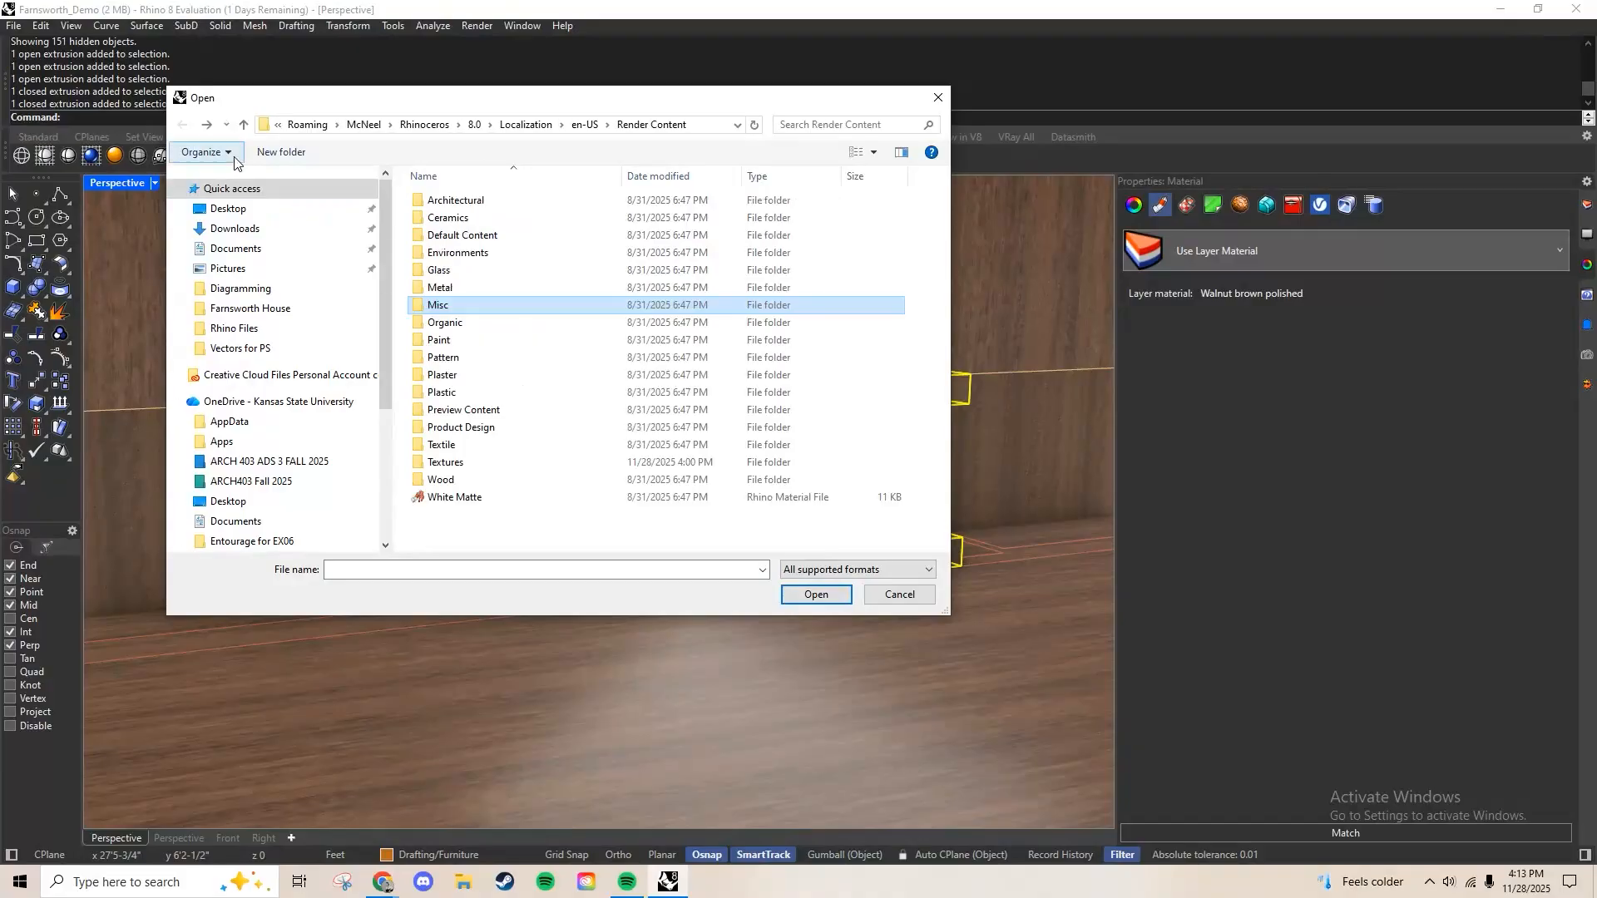
{"action": "double_click", "coordinate": [475, 324]}
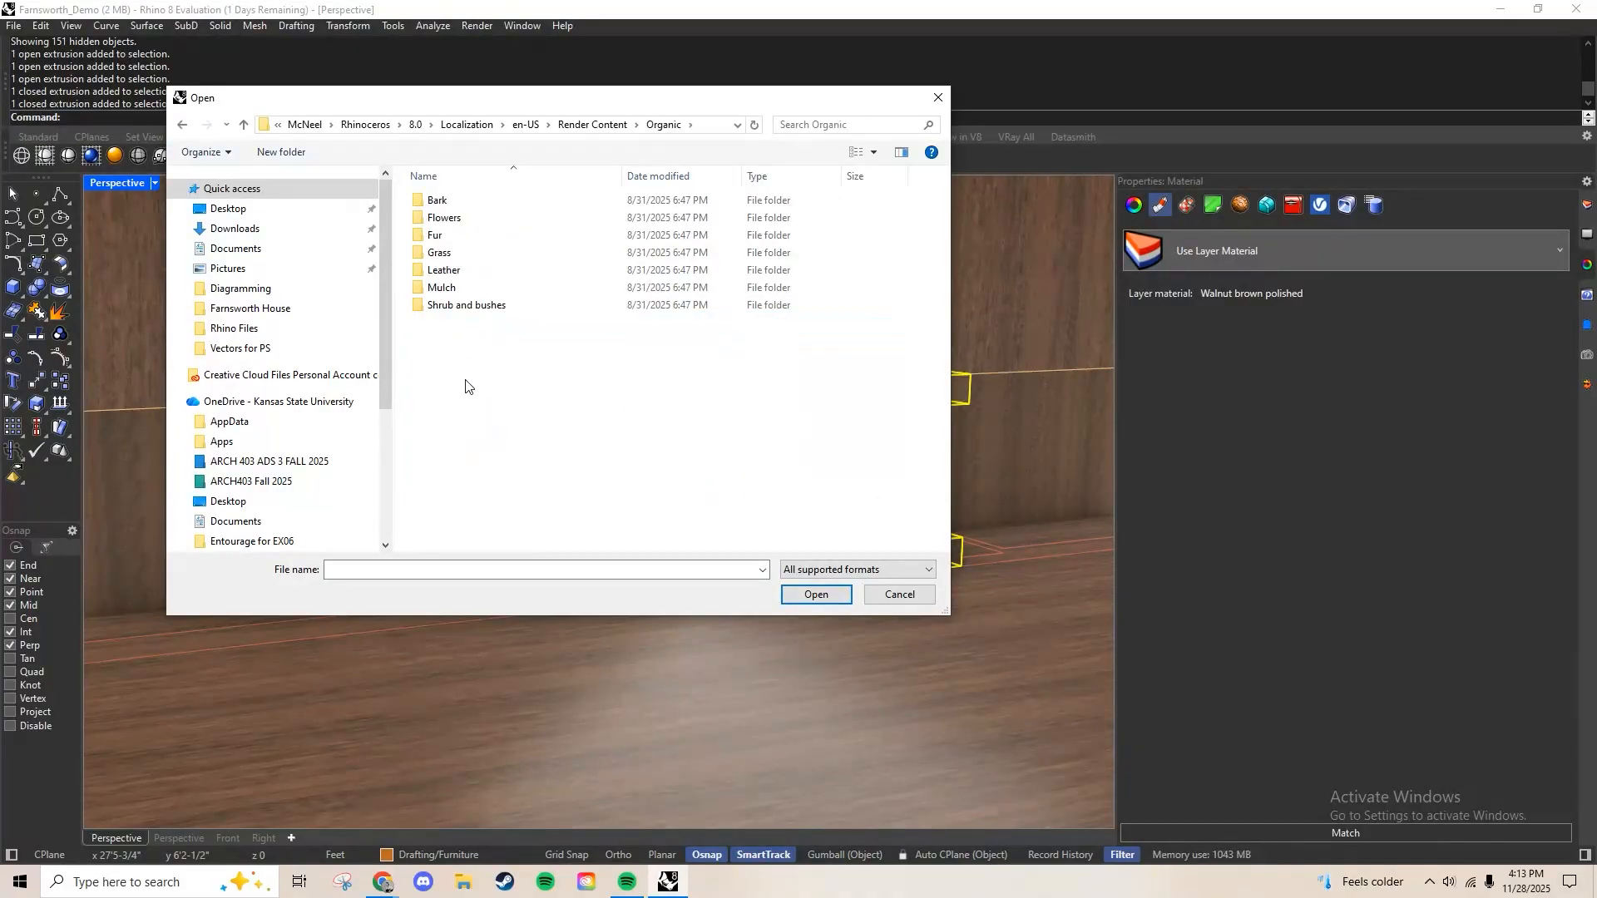
{"action": "left_click", "coordinate": [182, 124]}
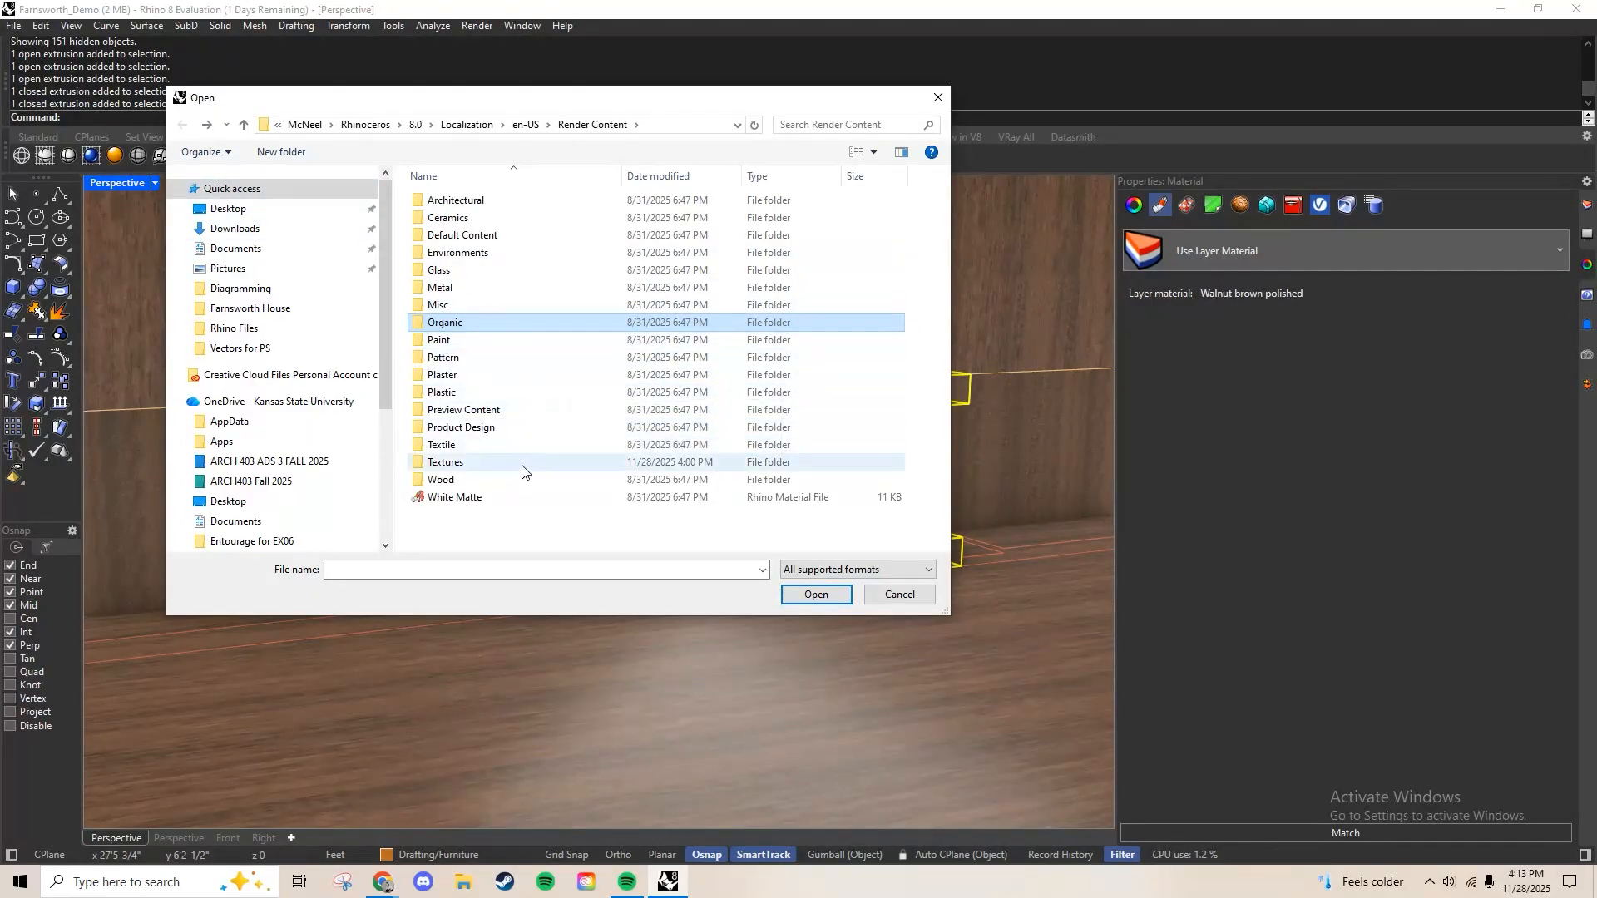
{"action": "double_click", "coordinate": [480, 218]}
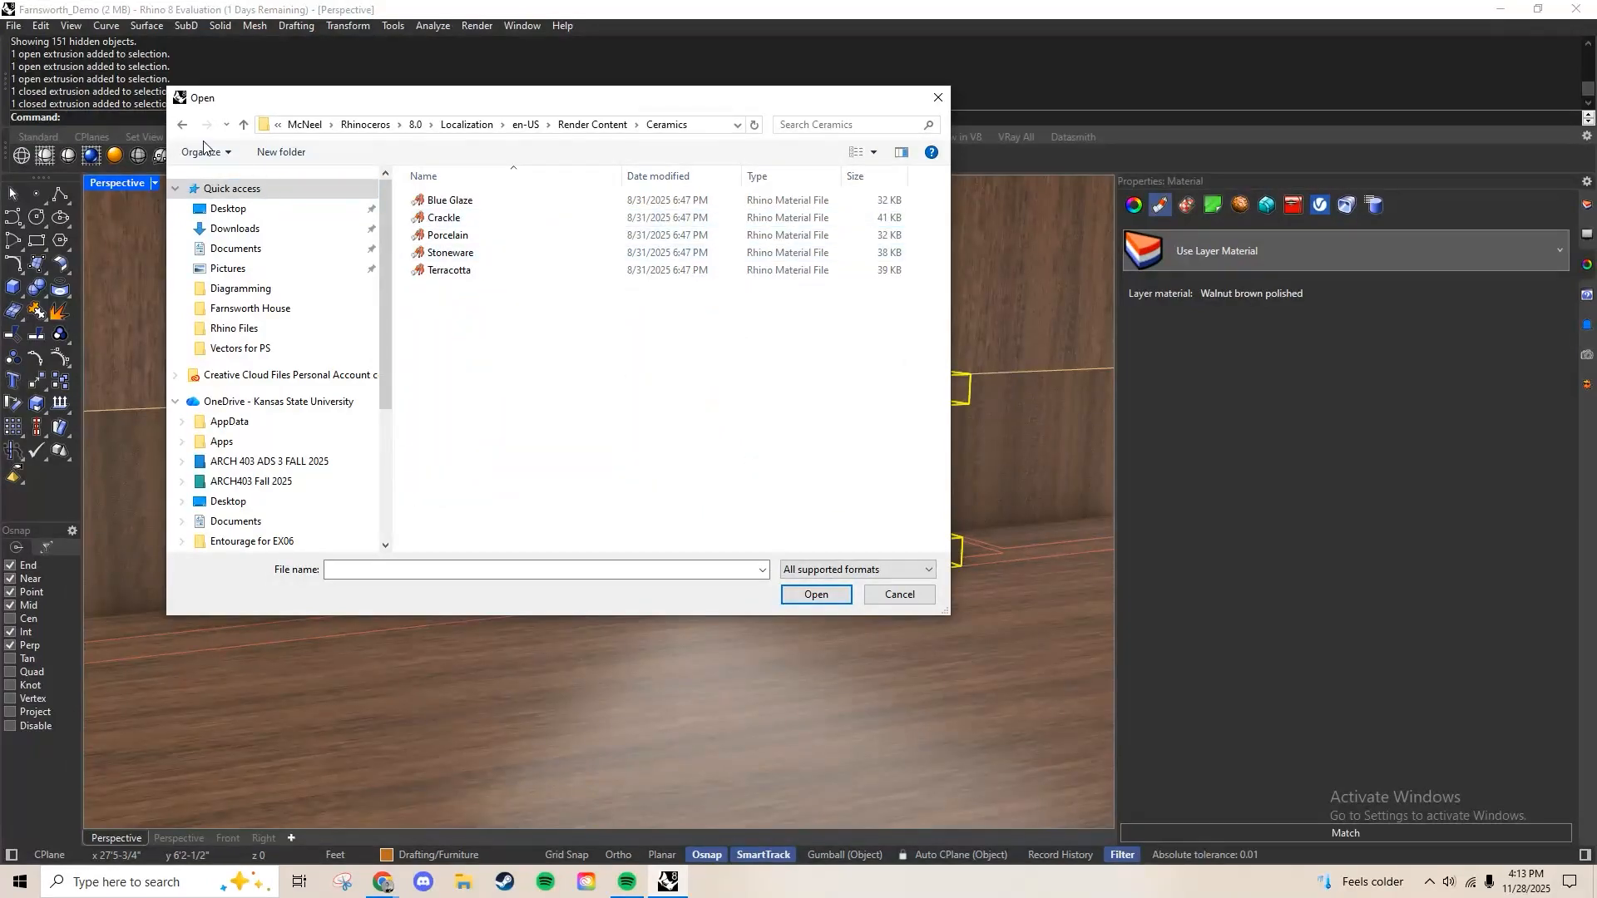
{"action": "left_click", "coordinate": [182, 126]}
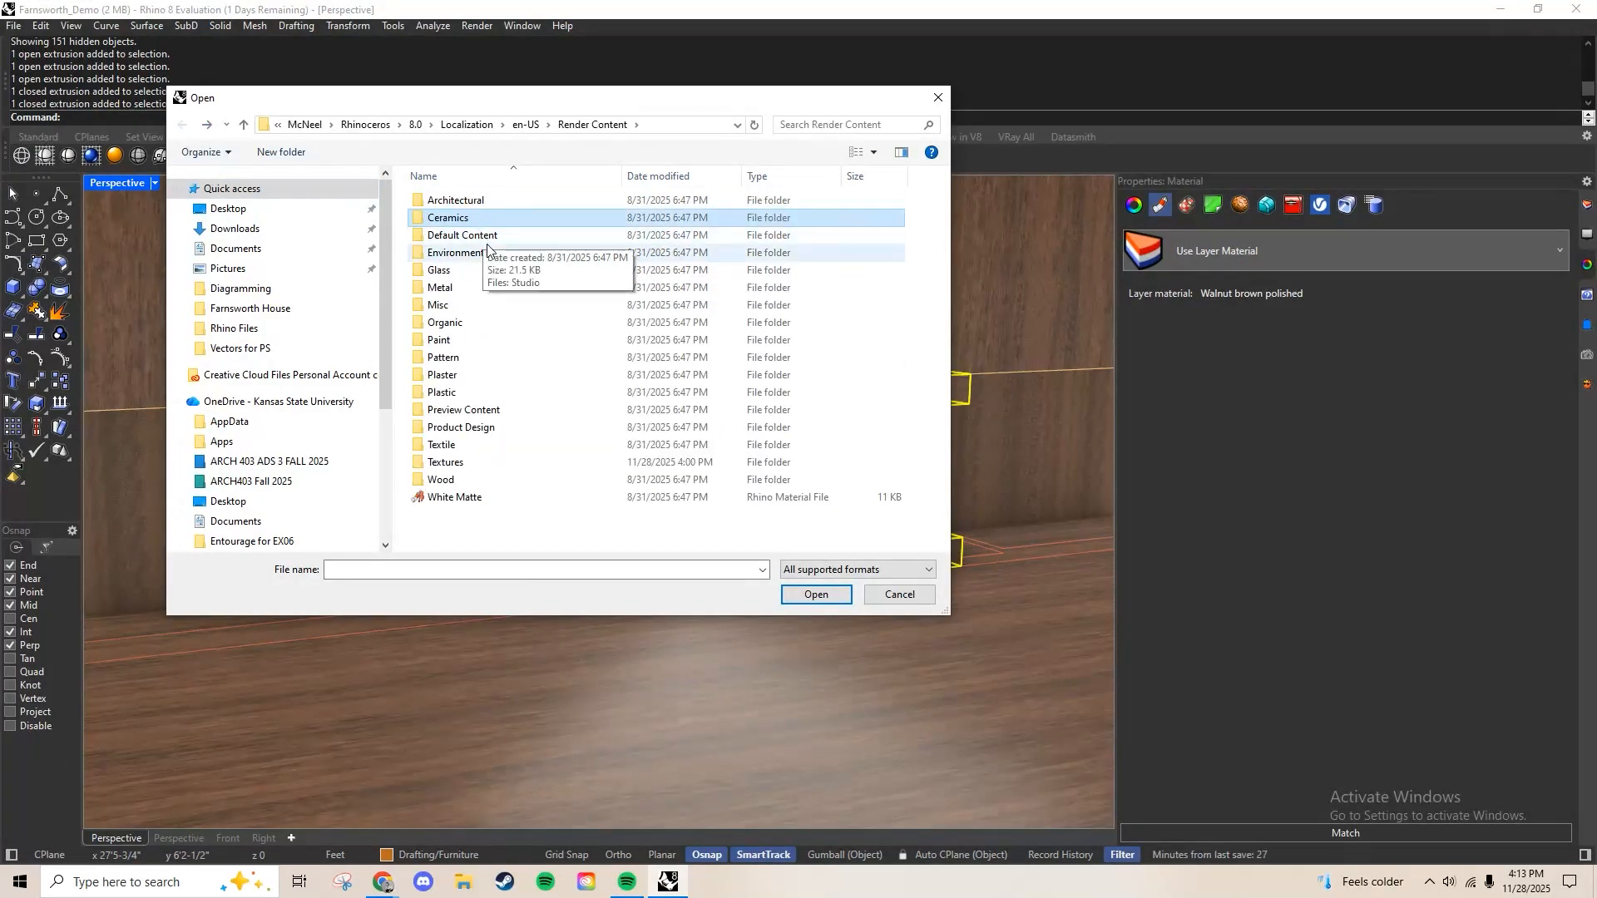
{"action": "double_click", "coordinate": [503, 306]}
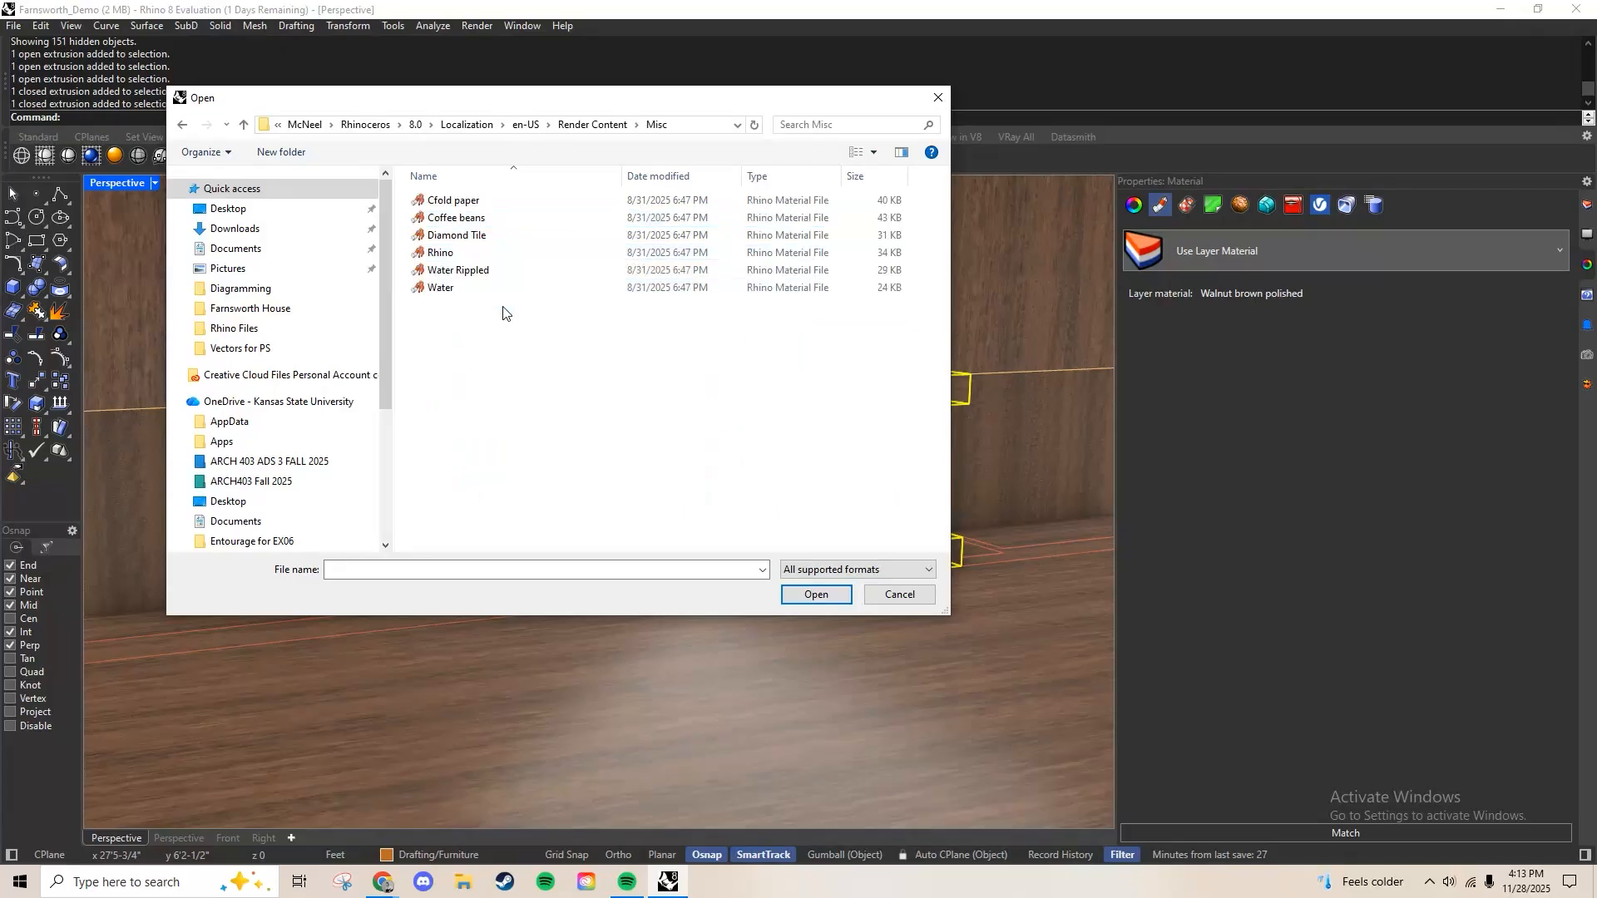
{"action": "left_click", "coordinate": [182, 127]}
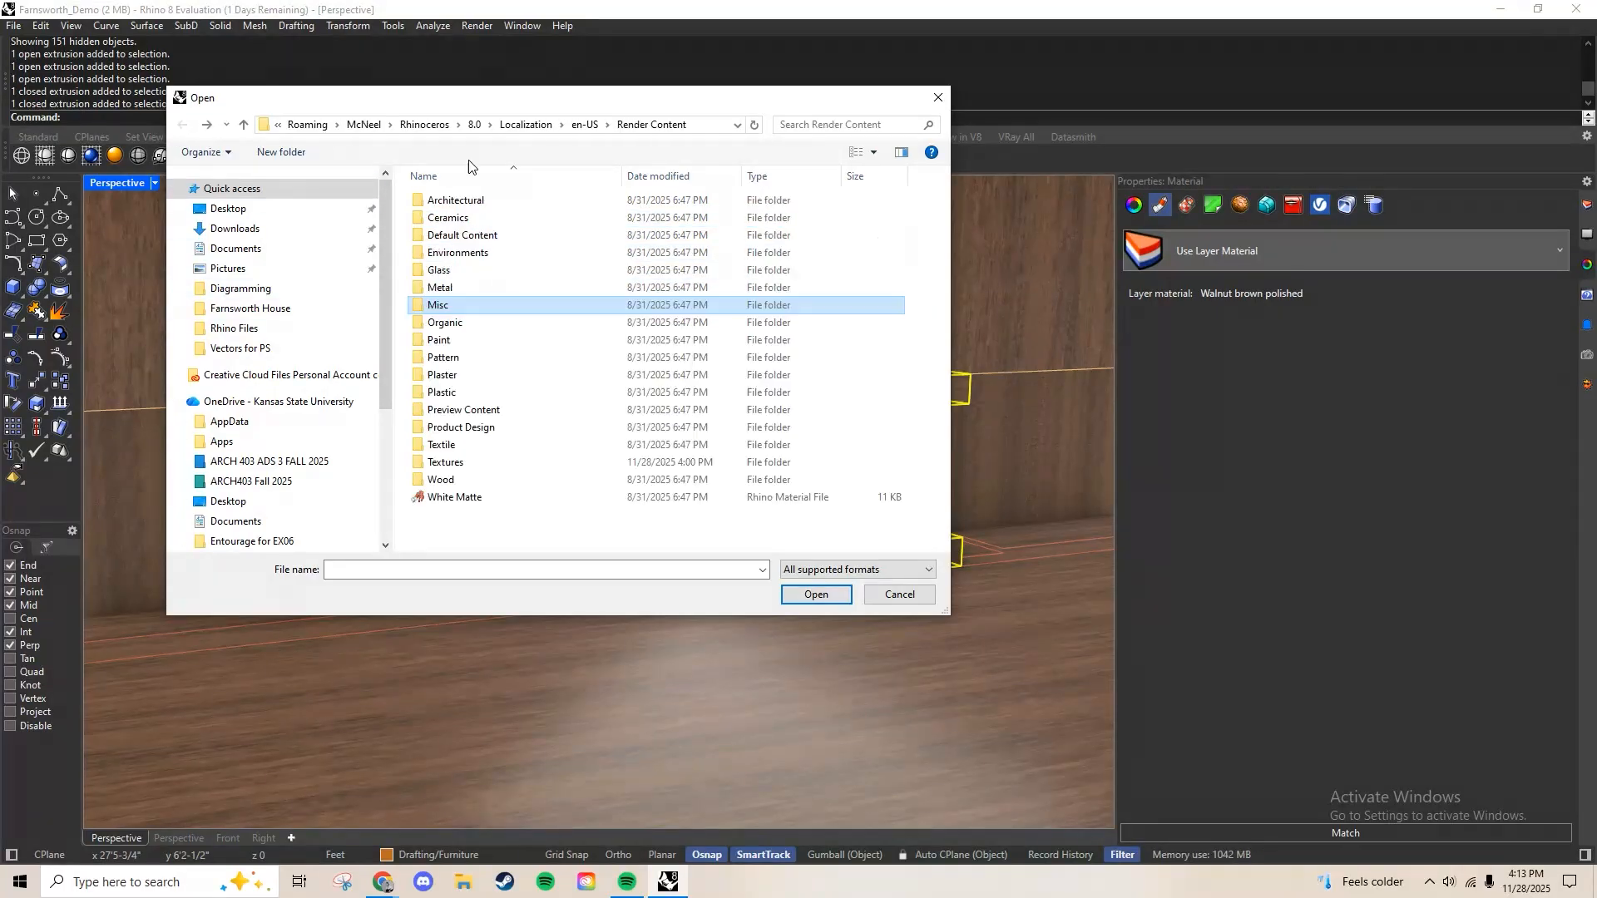
Search the render content library for marble and assign the Marble light polished material to the two selected slabs
{"action": "left_click", "coordinate": [838, 126]}
{"action": "type", "text": "marble"}
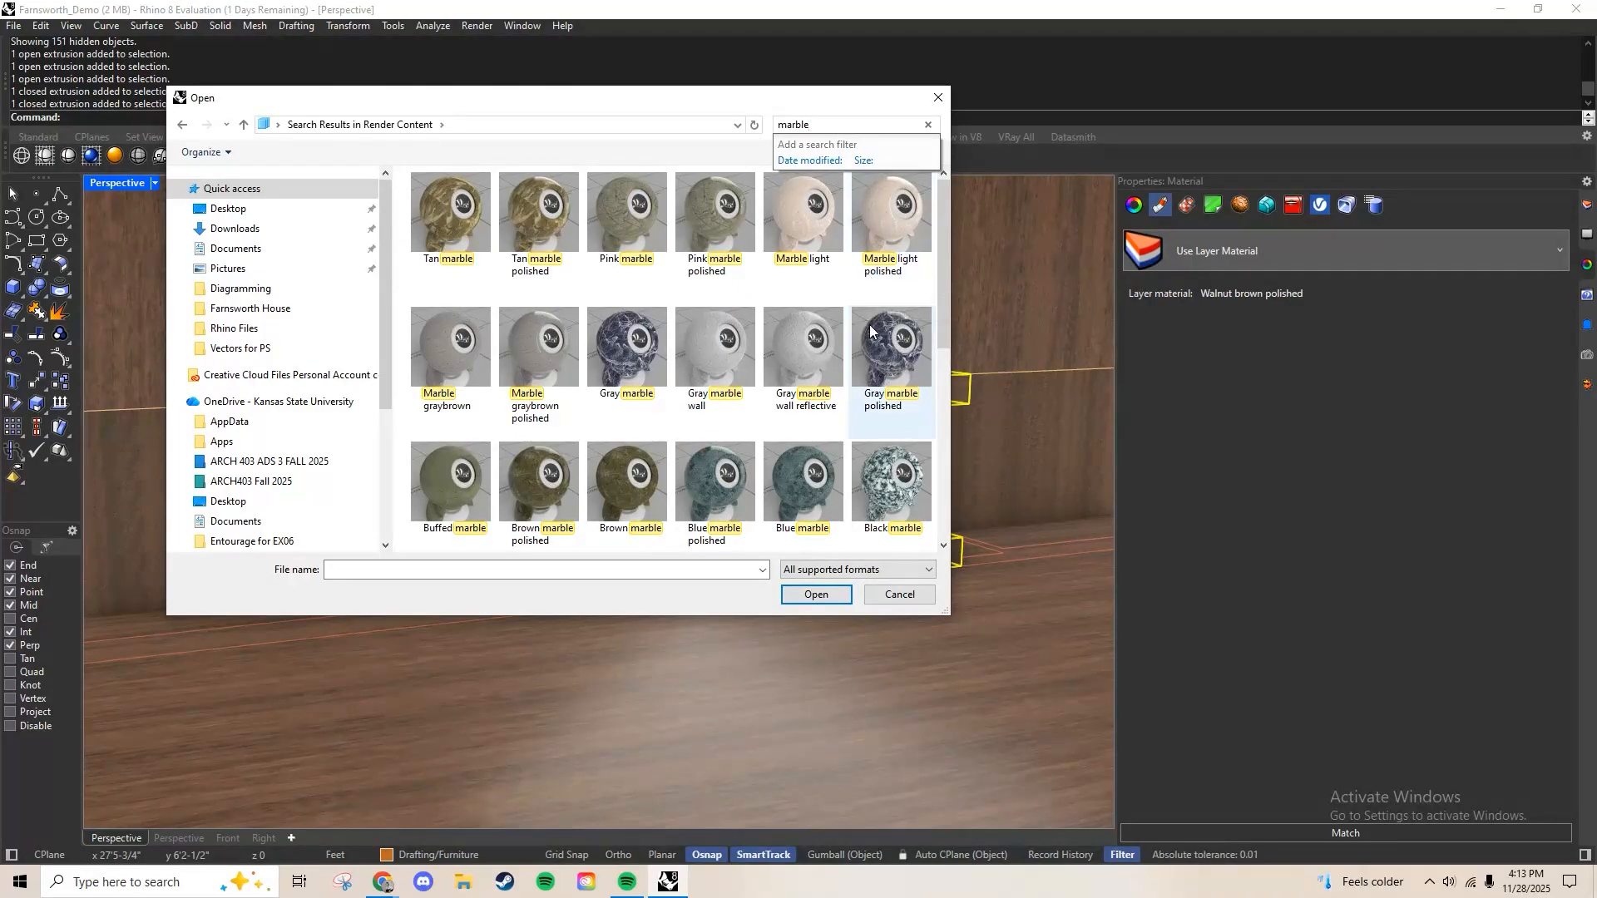
{"action": "mouse_move", "coordinate": [935, 286]}
{"action": "left_mouse_down"}
{"action": "mouse_move", "coordinate": [935, 391]}
{"action": "mouse_move", "coordinate": [939, 283]}
{"action": "left_mouse_up"}
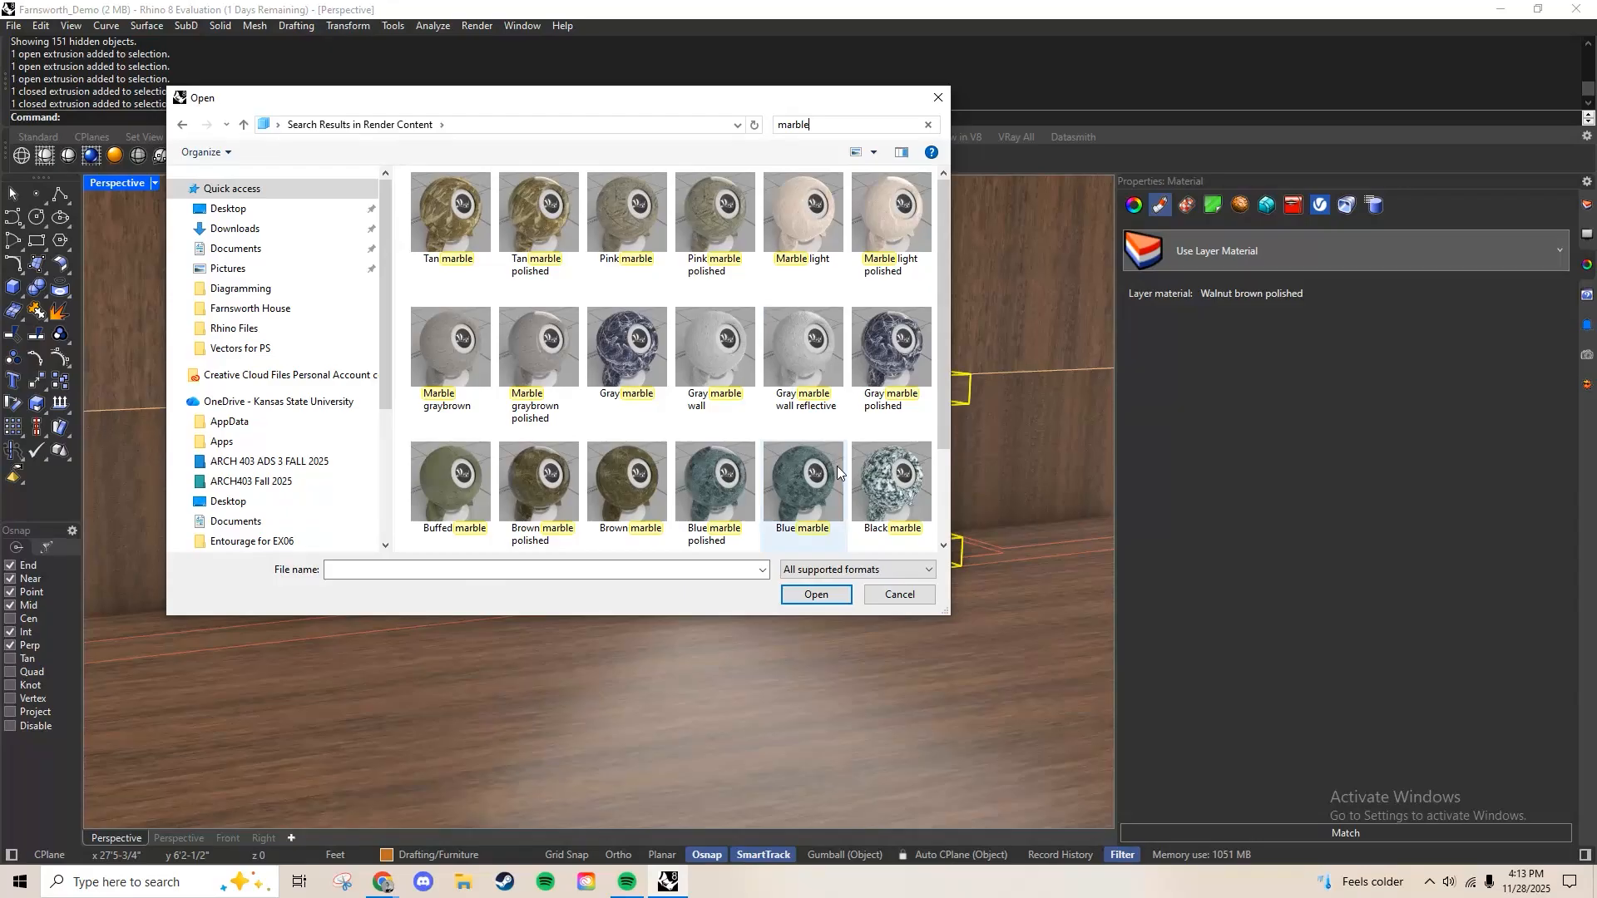
{"action": "double_click", "coordinate": [883, 217]}
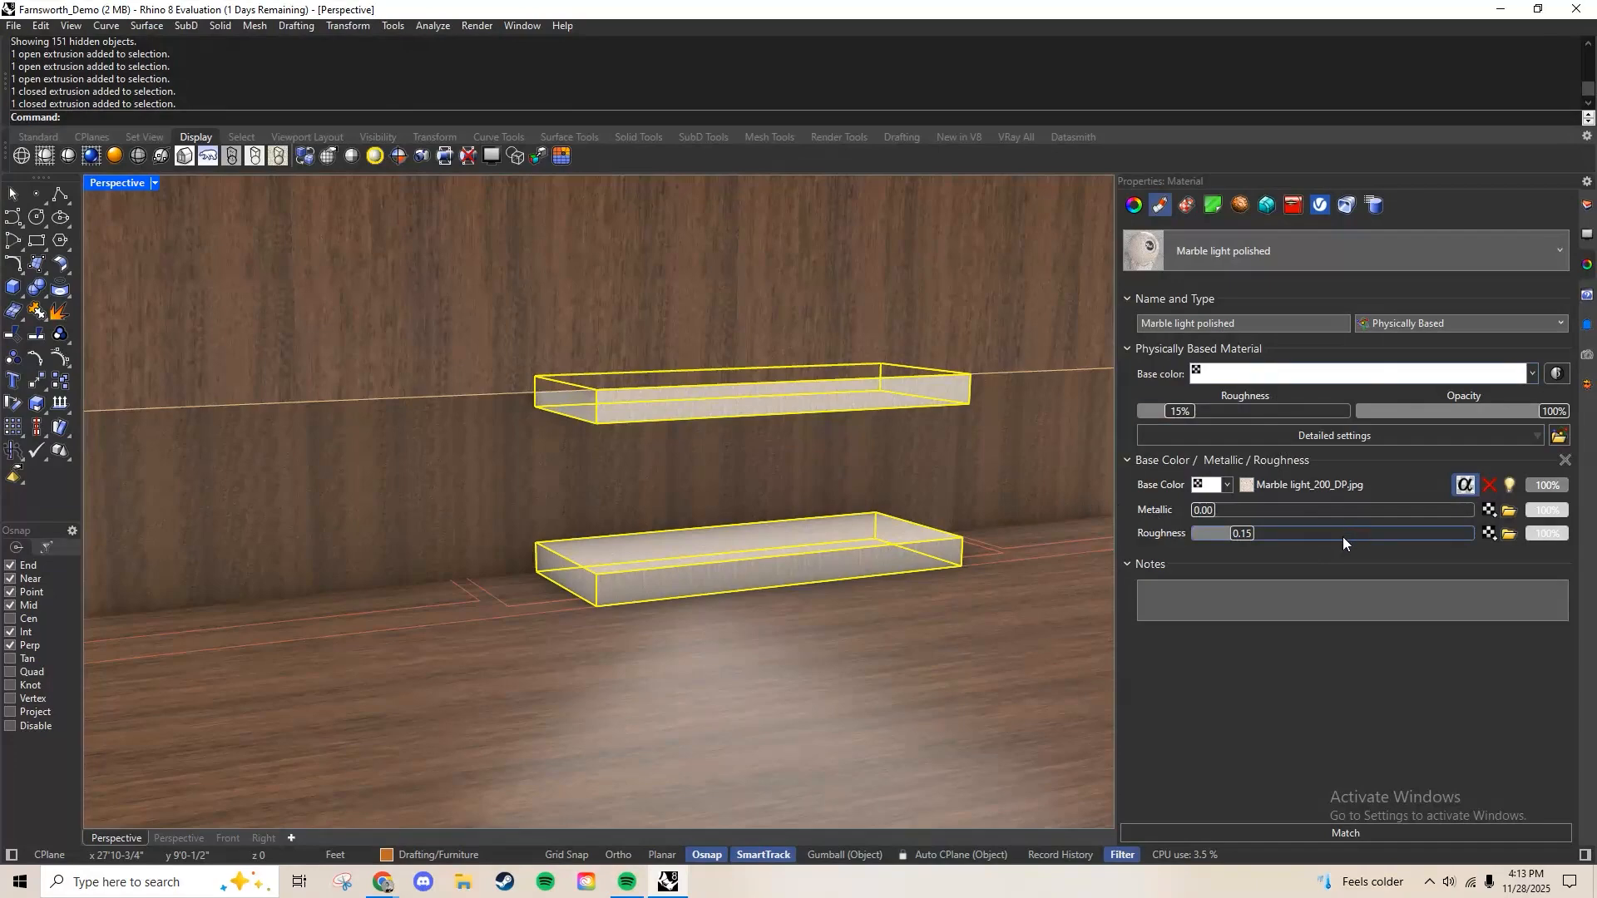
Set the slabs' texture mapping size to 1 in X, Y and Z, and try a U repeat of about 0.252
{"action": "left_click", "coordinate": [1189, 208]}
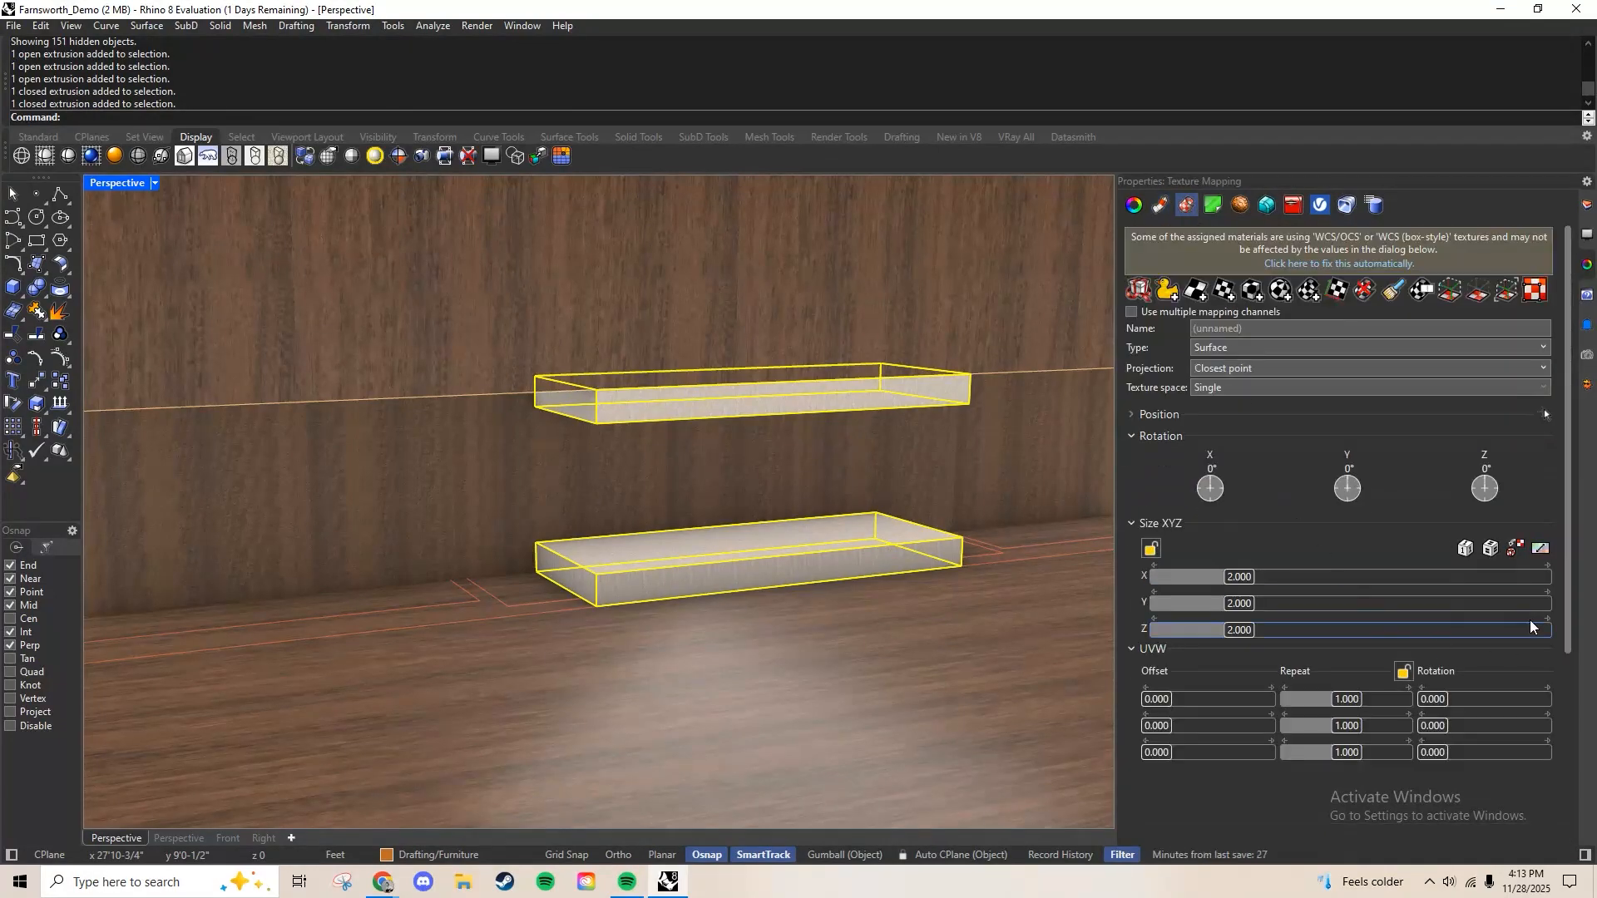
{"action": "left_click", "coordinate": [1523, 556]}
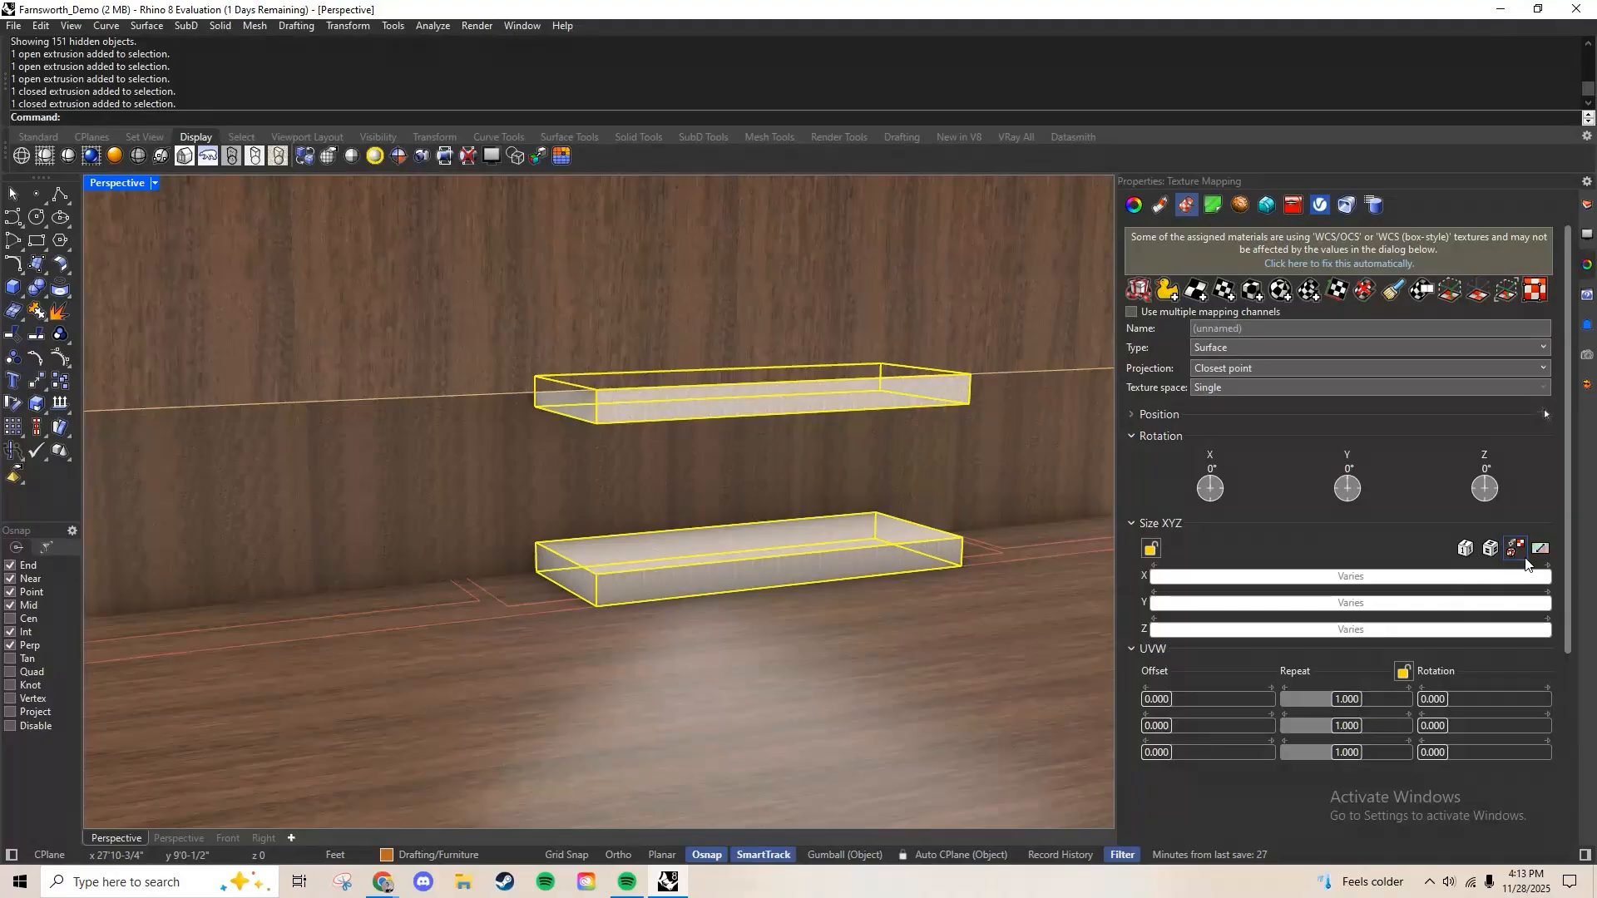
{"action": "left_click", "coordinate": [1469, 552]}
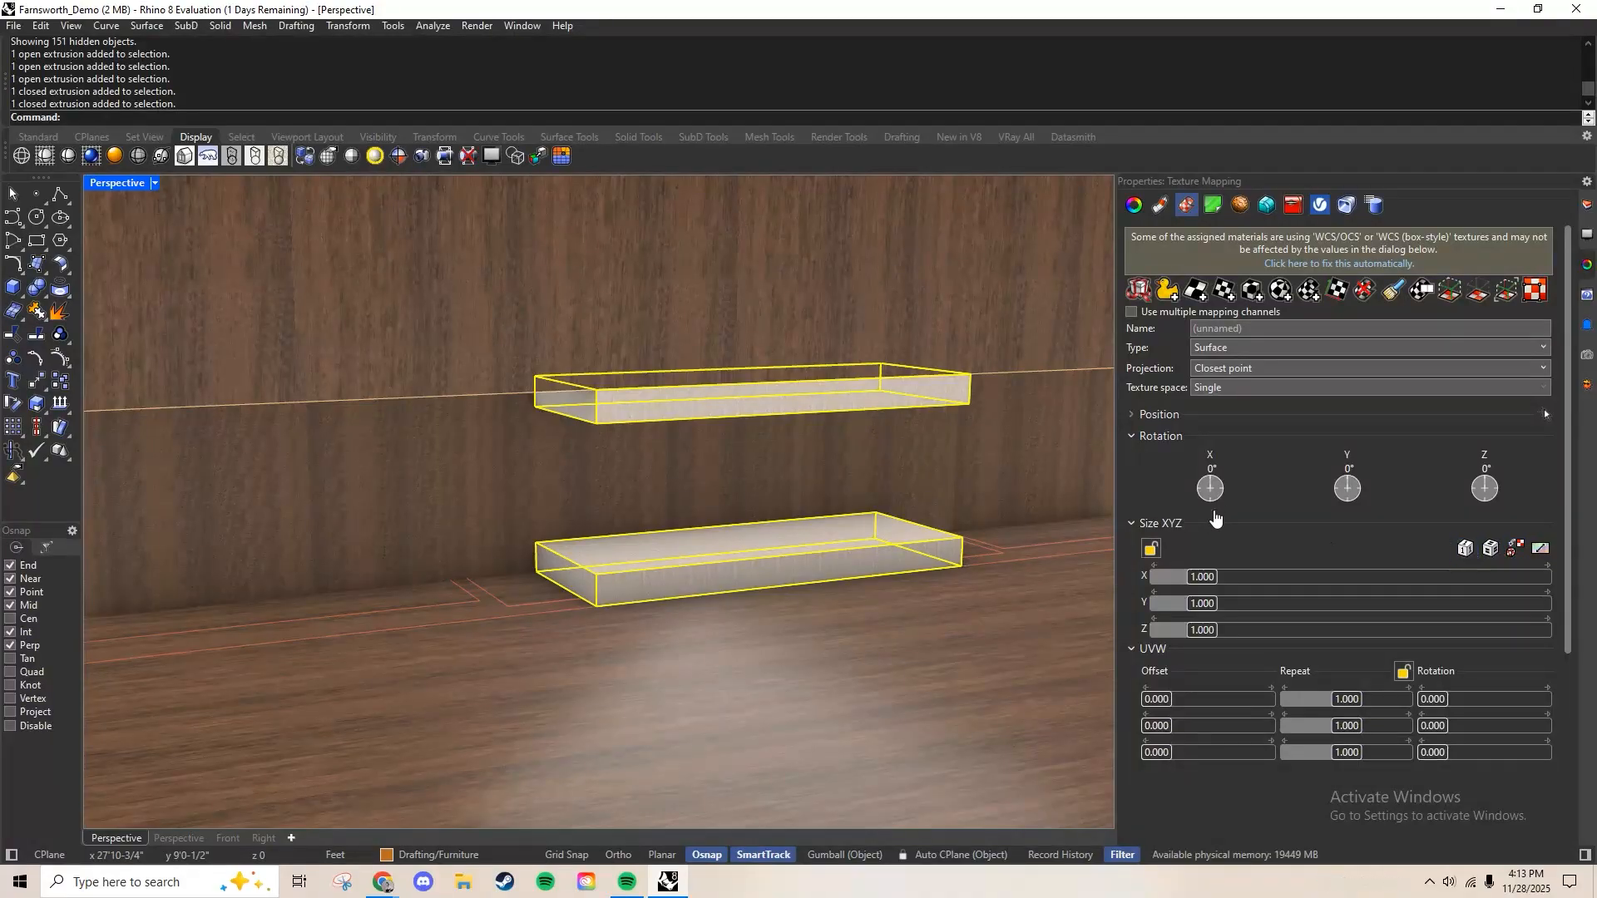
{"action": "left_click", "coordinate": [1353, 701]}
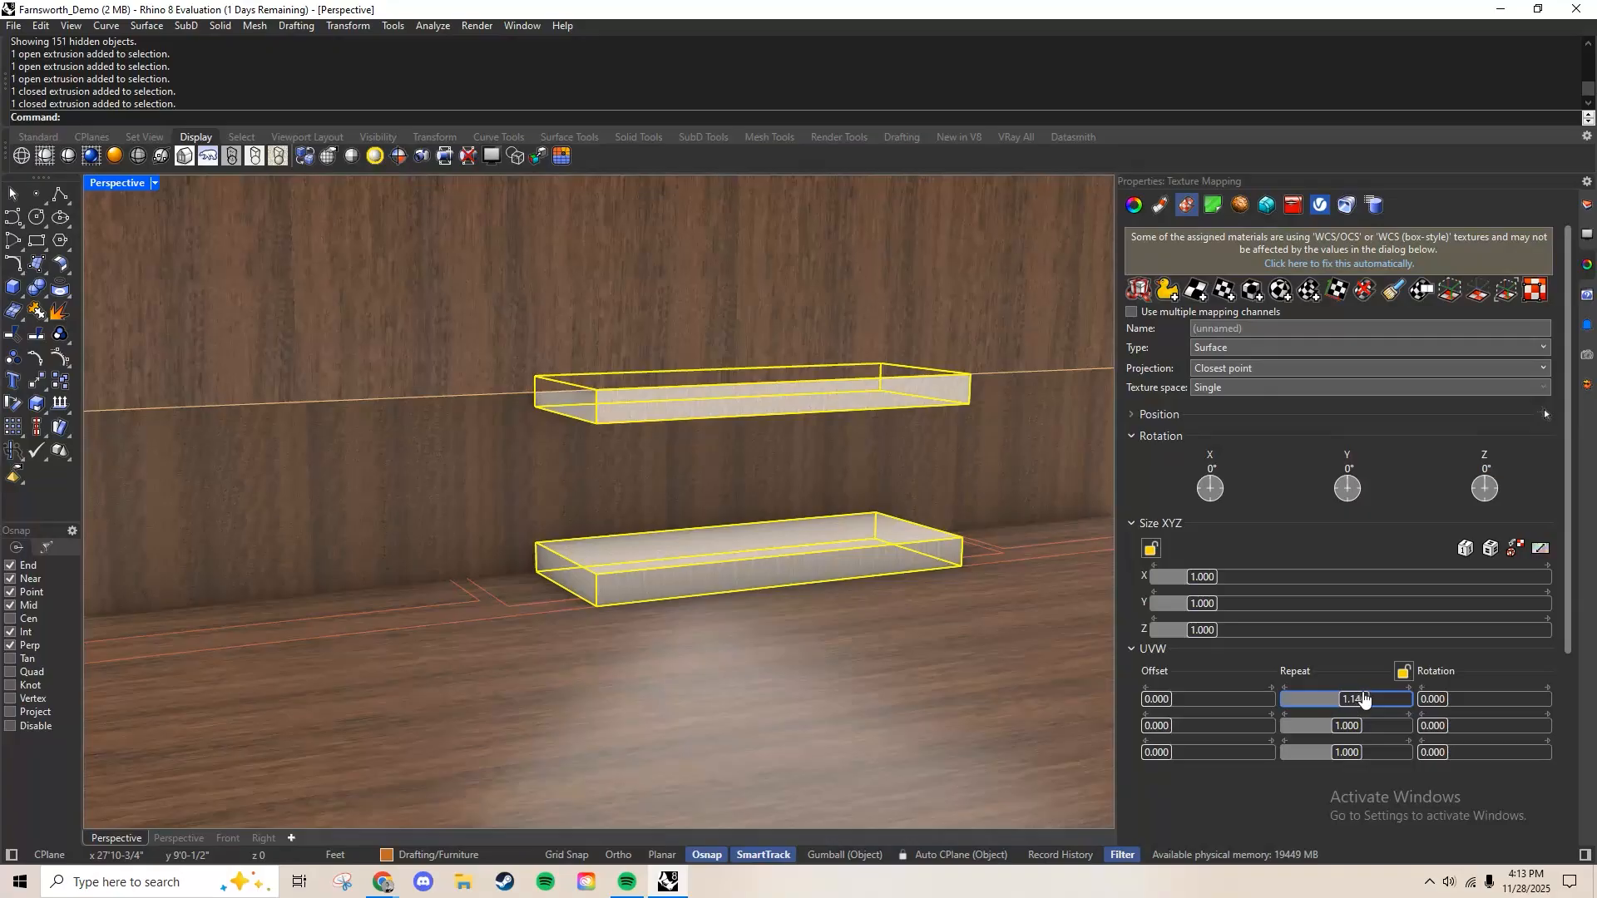
{"action": "left_click_drag", "start_coordinate": [1361, 701], "coordinate": [1305, 698]}
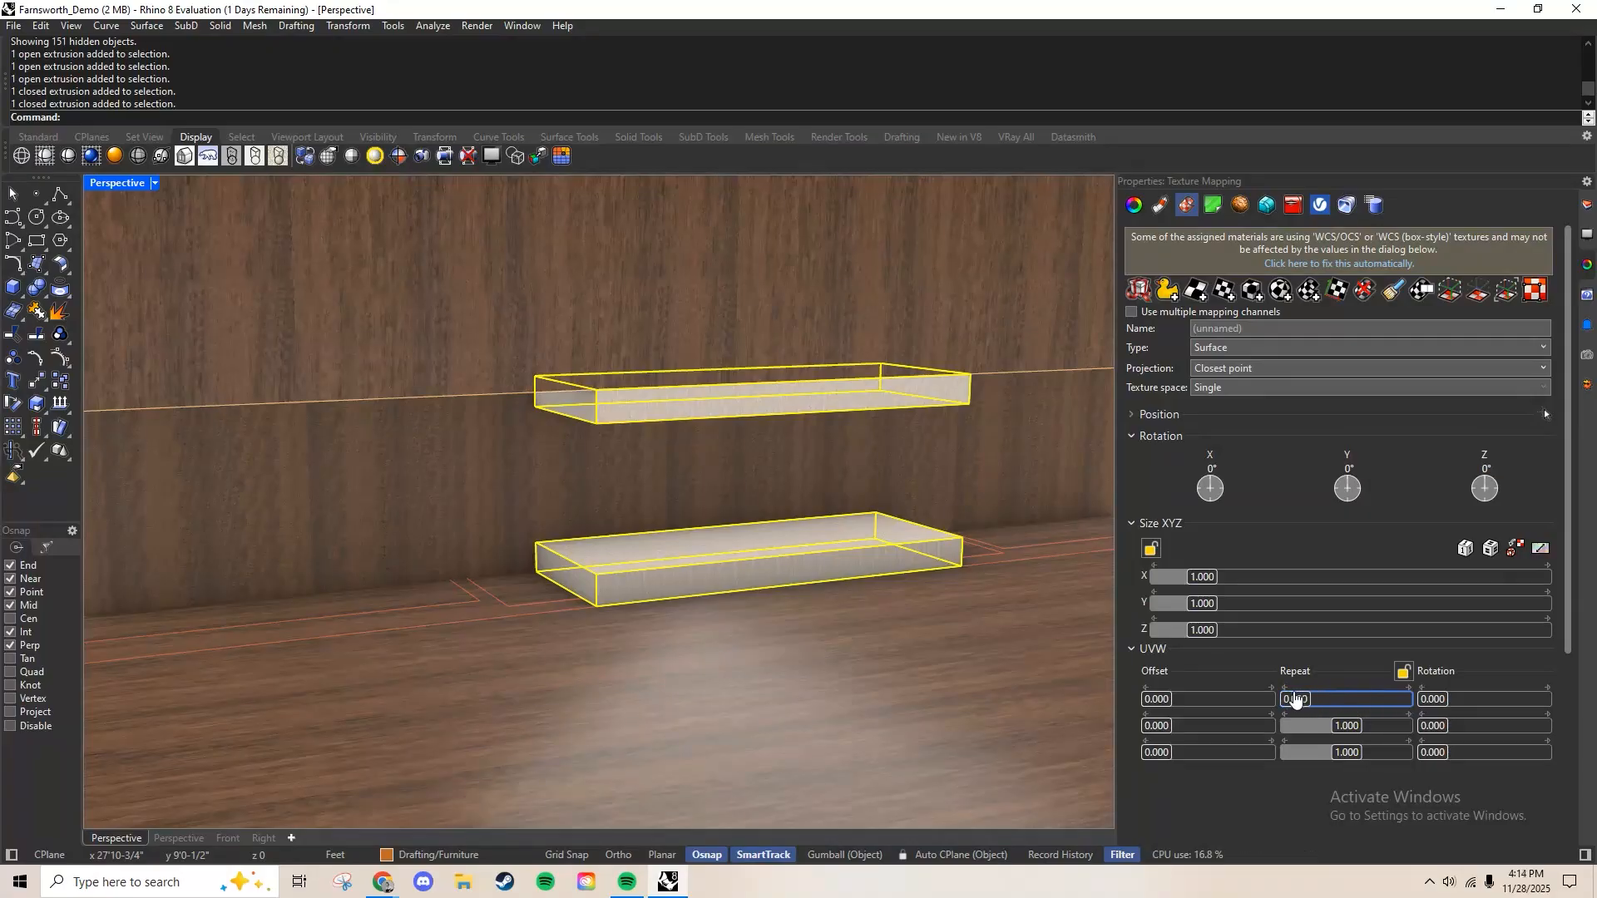
{"action": "scroll", "coordinate": [805, 549], "scroll_direction": "up", "scroll_amount": 3}
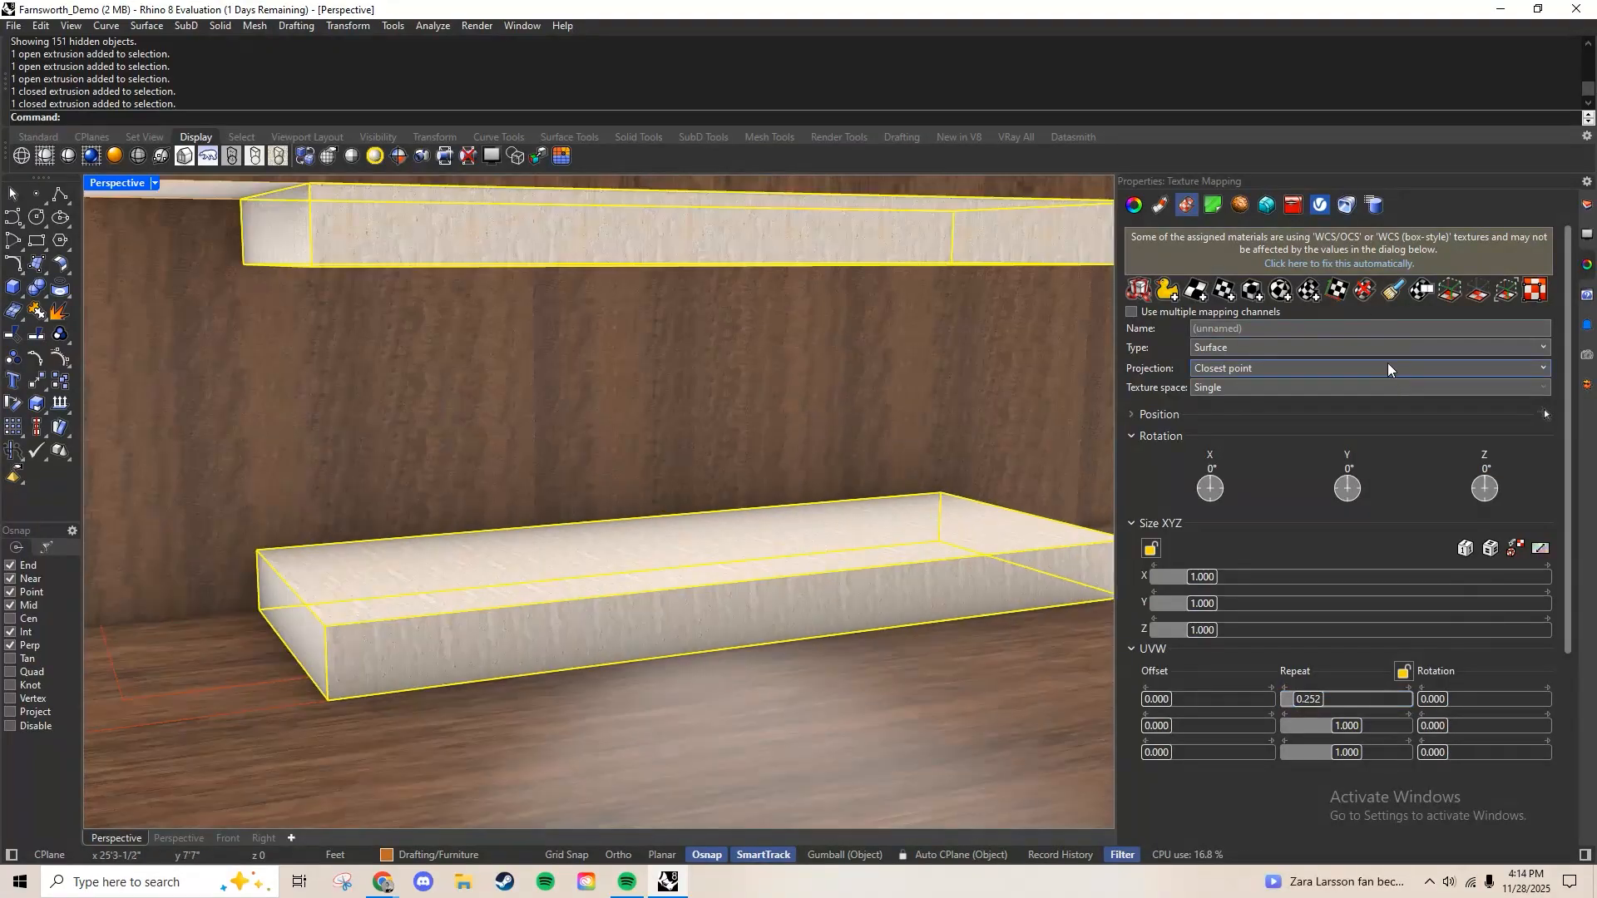
Automatically fix the slabs' WCS-based textures, set the repeat to about 1.849 in U and 1.806 in V, and deselect them
{"action": "left_click", "coordinate": [1329, 263]}
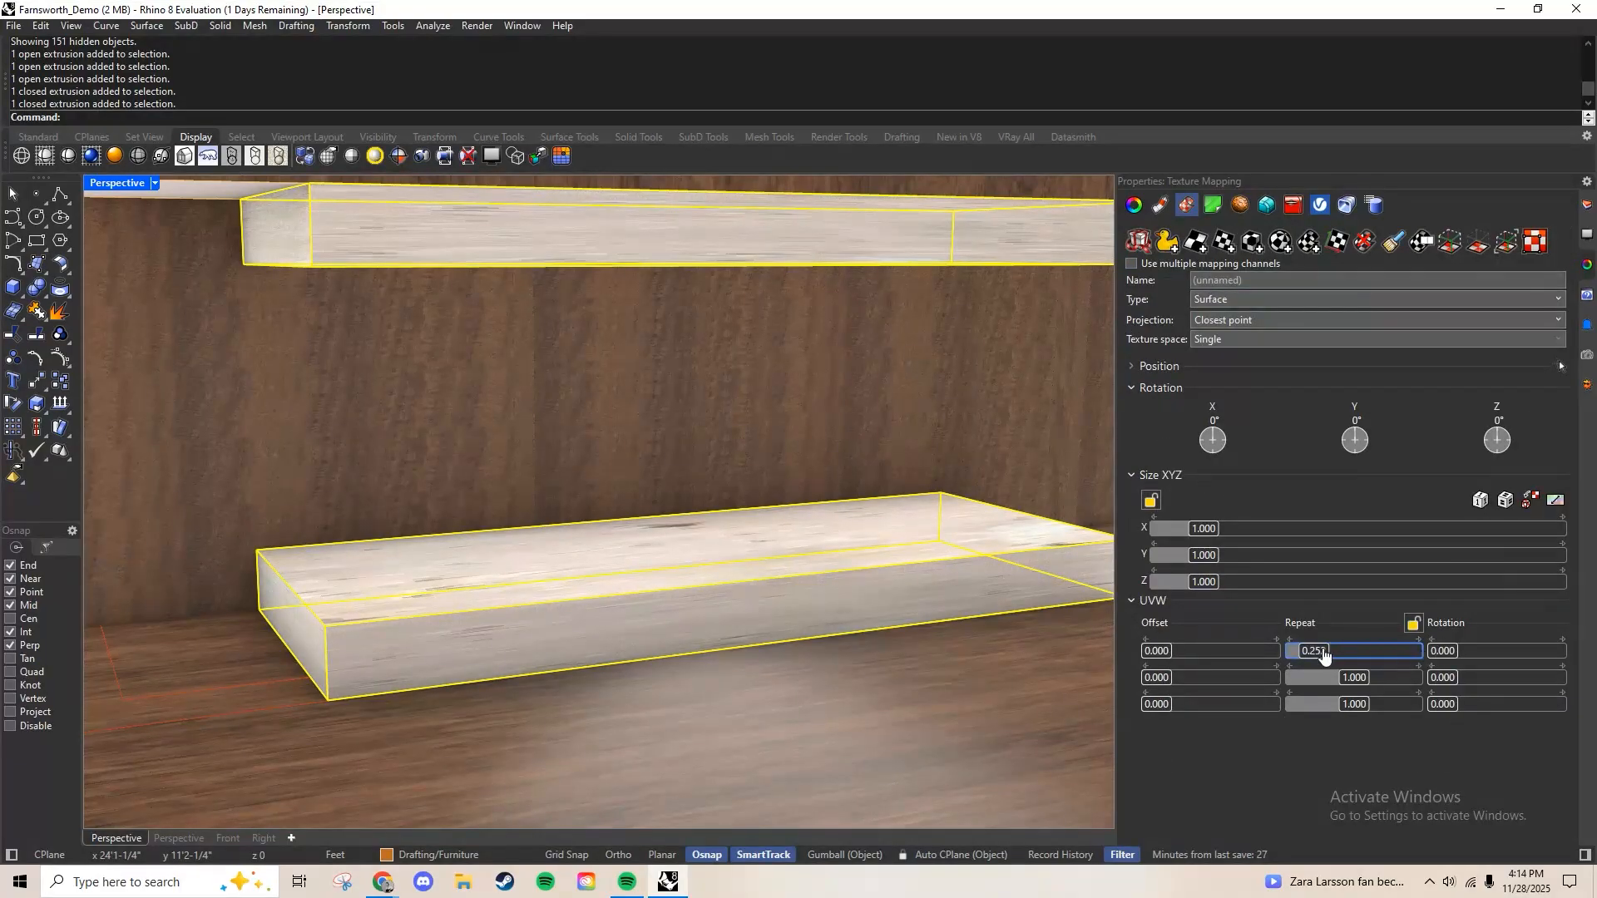
{"action": "left_click_drag", "start_coordinate": [1357, 679], "coordinate": [1398, 657]}
{"action": "scroll", "coordinate": [1035, 622], "scroll_direction": "down", "scroll_amount": 4}
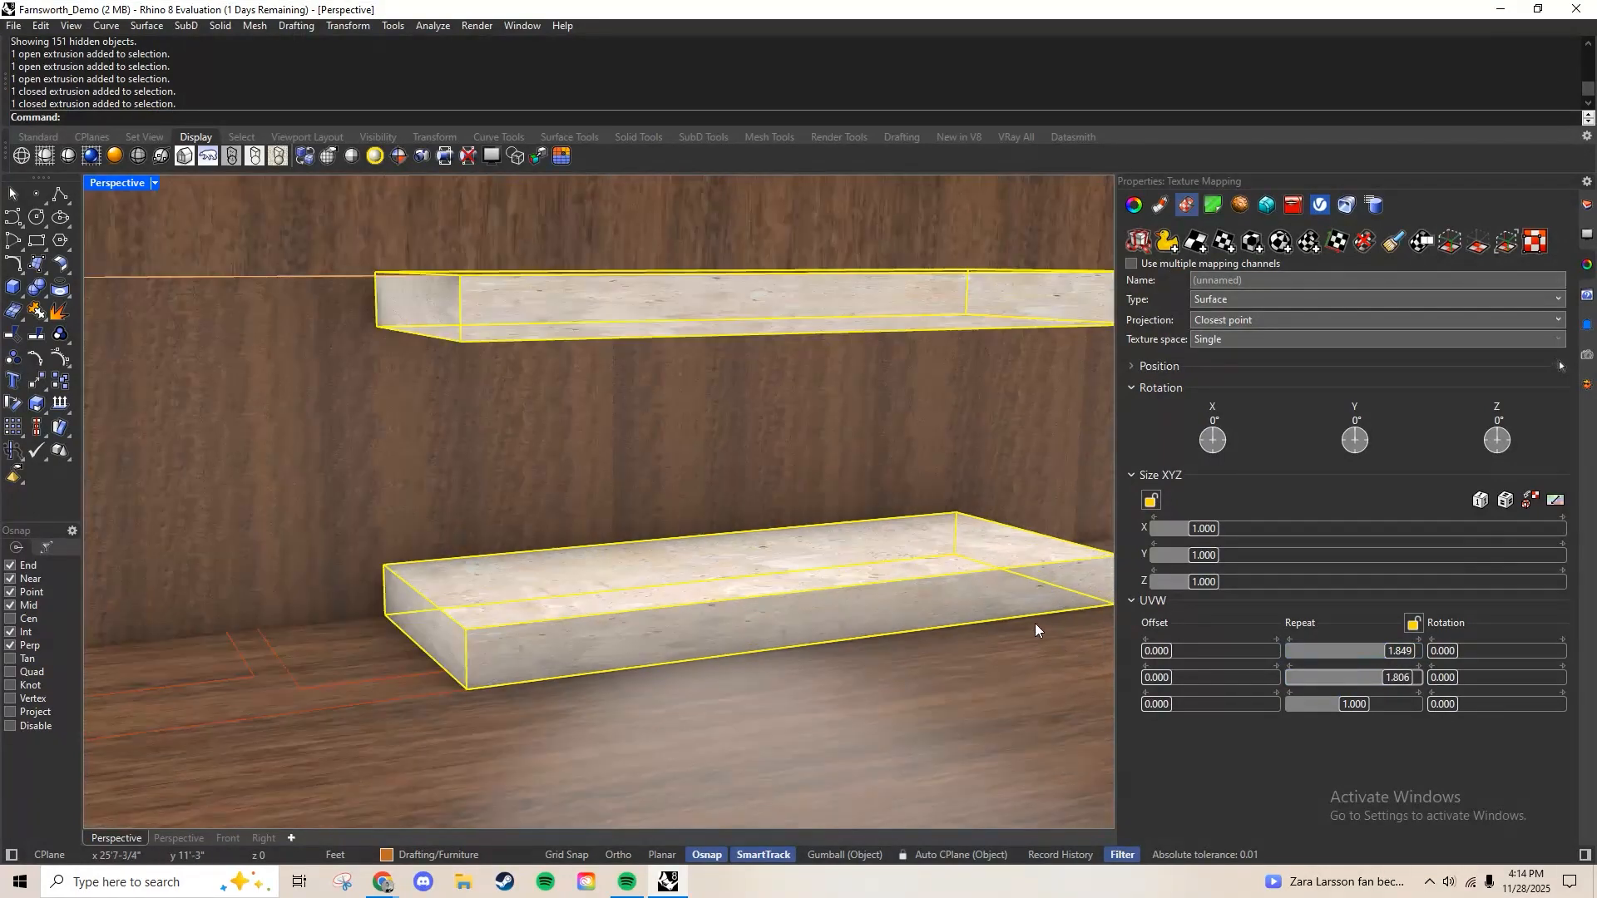
{"action": "right_click_drag", "start_coordinate": [810, 522], "coordinate": [717, 508], "text": "shift"}
{"action": "key", "text": "Escape"}
Select the freestanding walnut cabinet beside the core and set its W texture rotation to 90 degrees
{"action": "scroll", "coordinate": [751, 619], "scroll_direction": "down", "scroll_amount": 10}
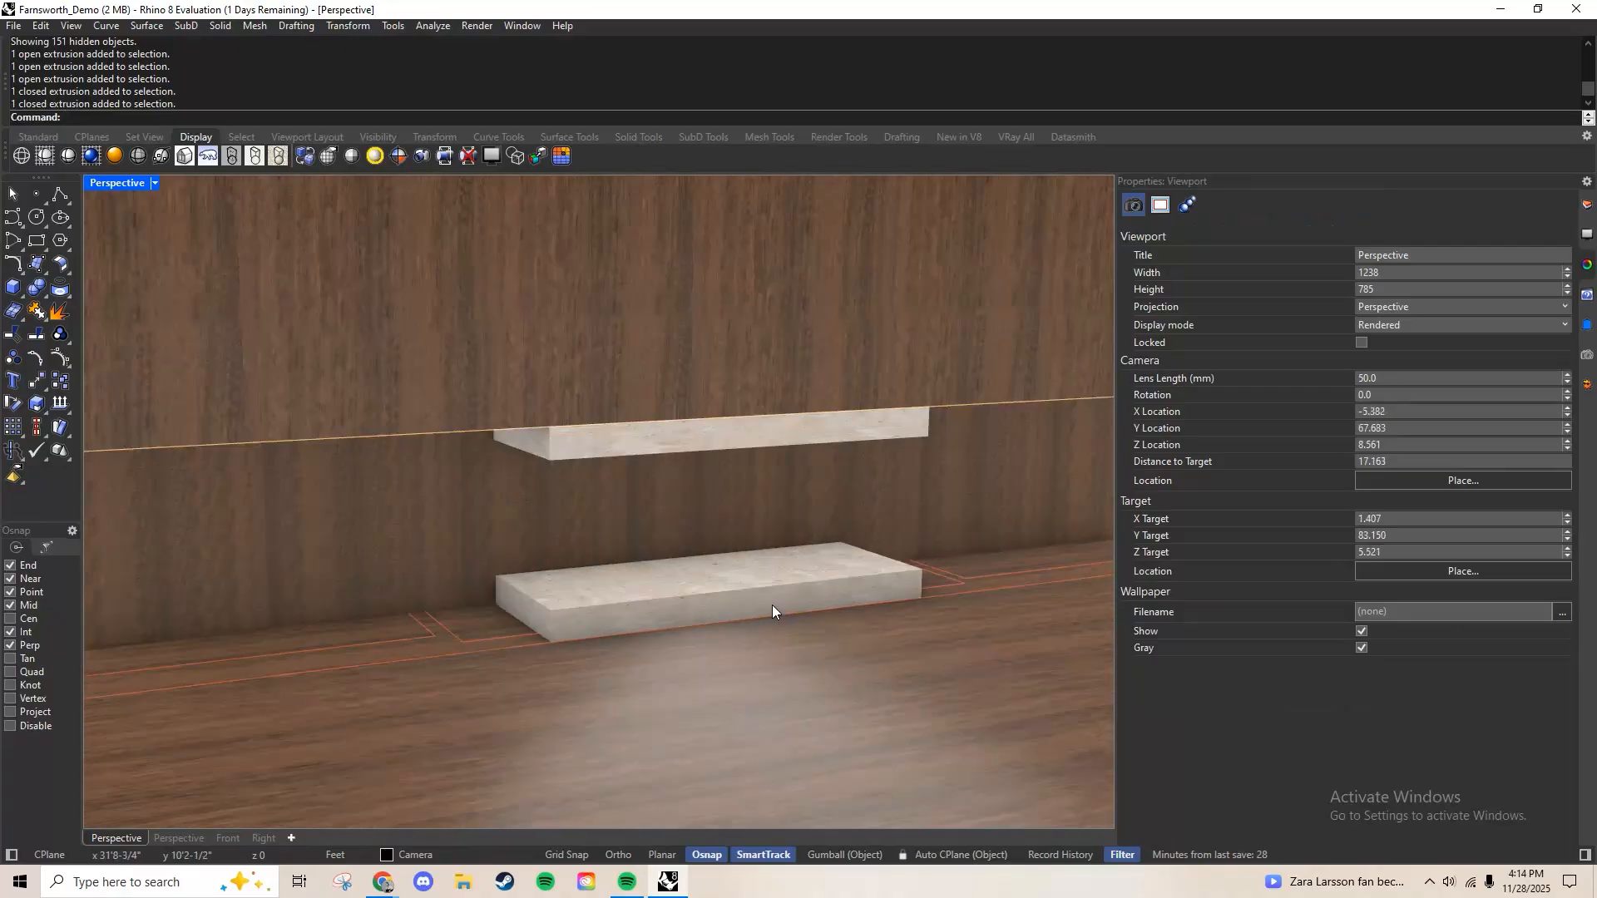
{"action": "right_click_drag", "start_coordinate": [776, 624], "coordinate": [782, 547]}
{"action": "scroll", "coordinate": [782, 547], "scroll_direction": "up", "scroll_amount": 10}
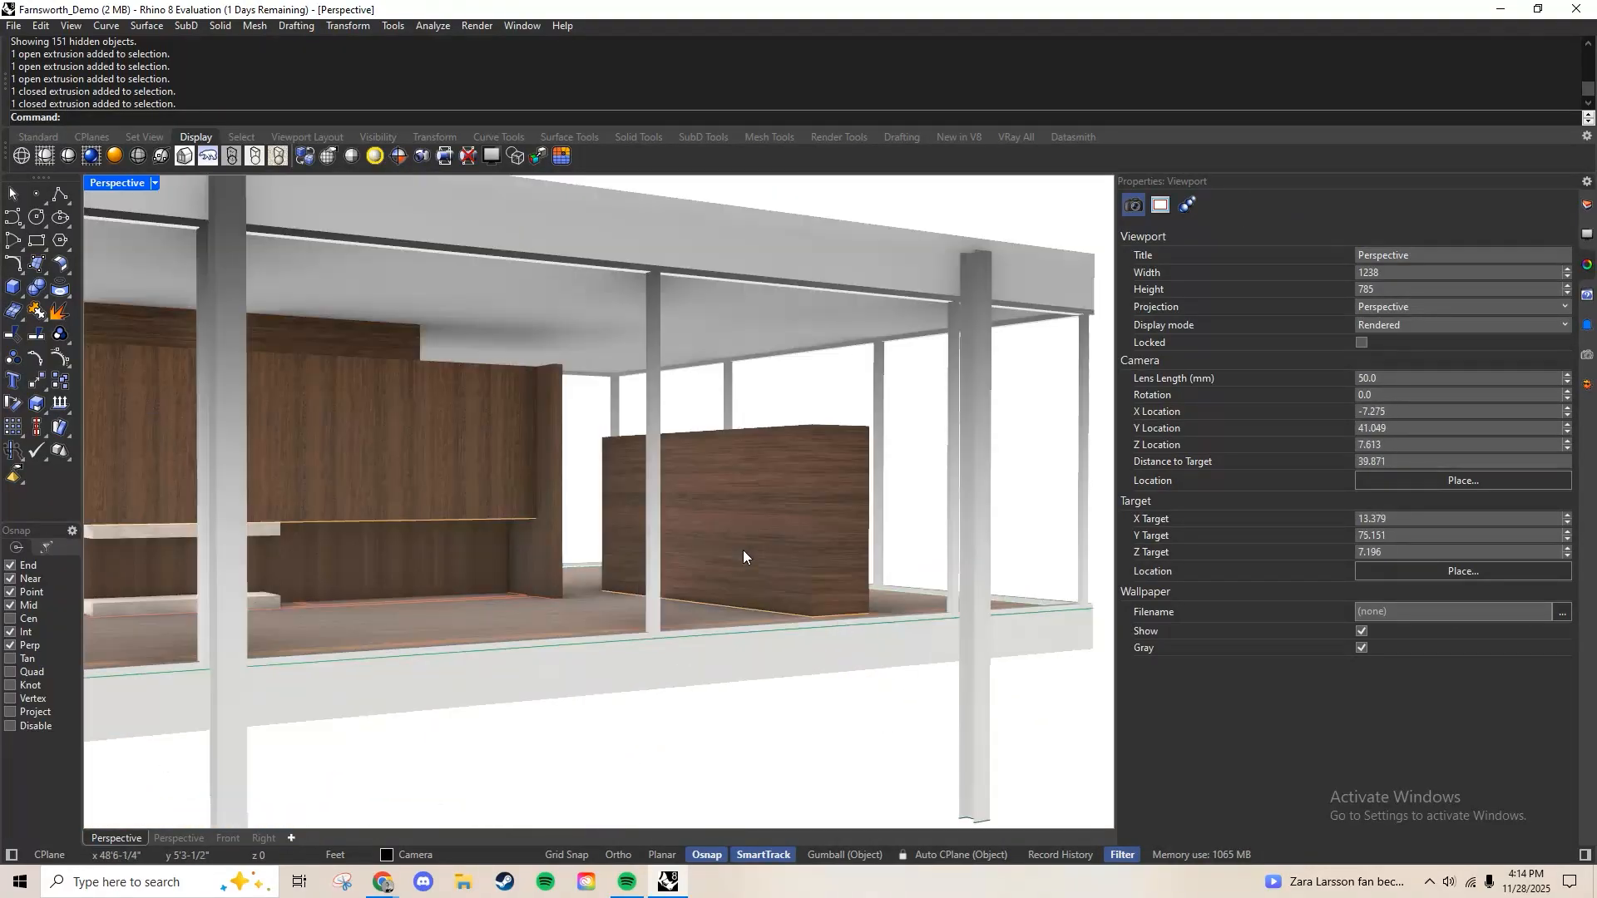
{"action": "left_click", "coordinate": [772, 539]}
{"action": "left_click", "coordinate": [805, 589]}
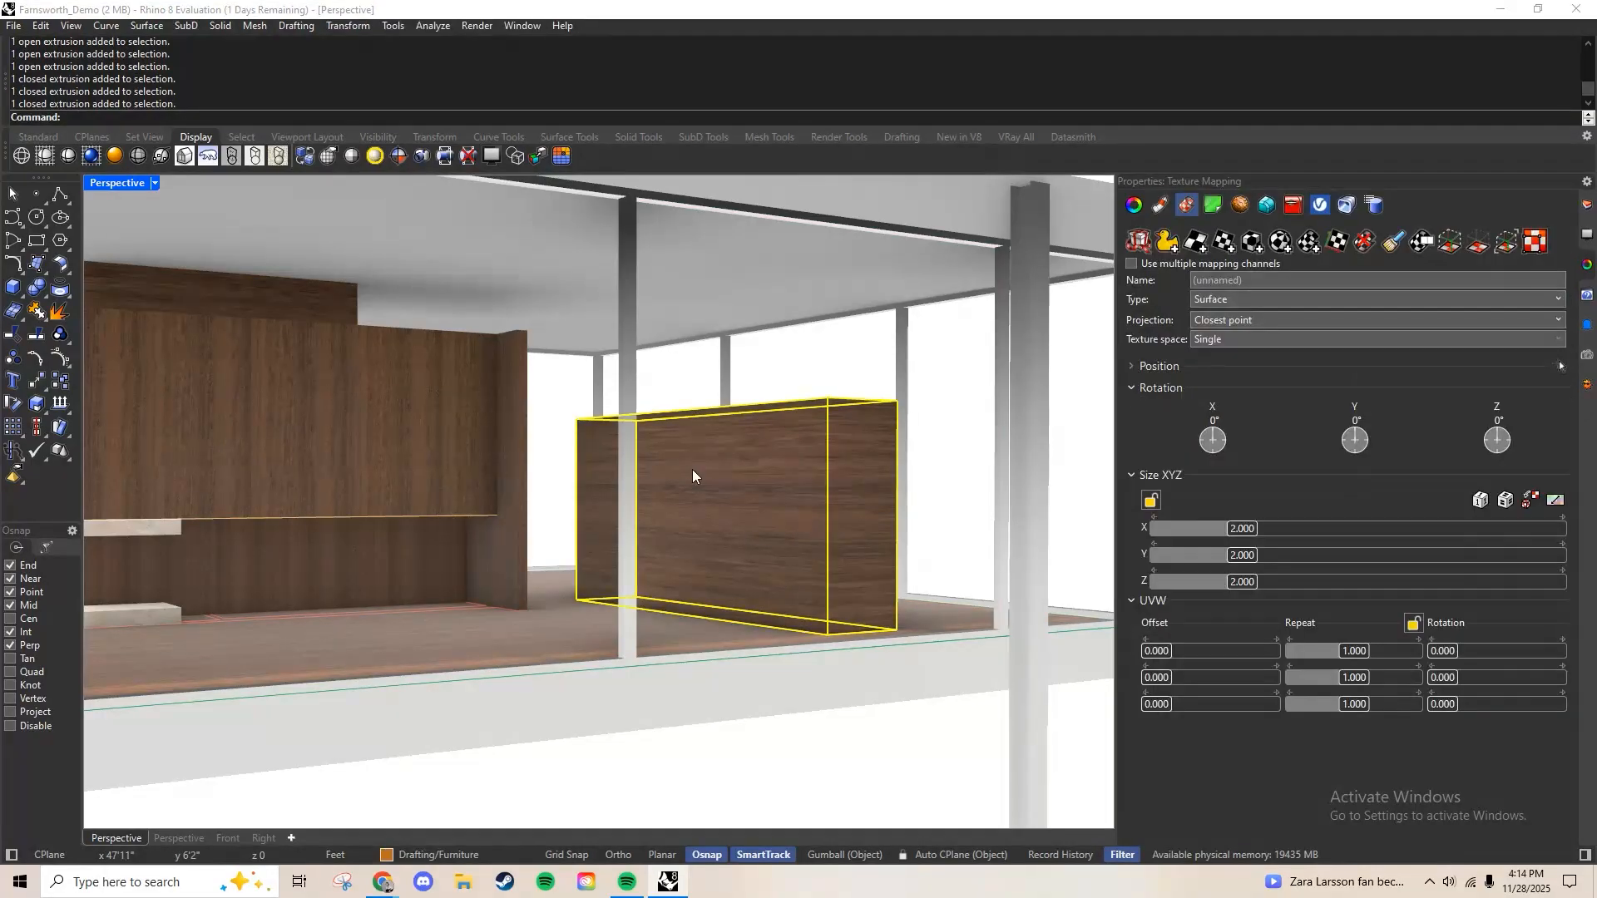
{"action": "right_click_drag", "start_coordinate": [695, 466], "coordinate": [541, 464]}
{"action": "scroll", "coordinate": [748, 568], "scroll_direction": "up", "scroll_amount": 5}
{"action": "right_click_drag", "start_coordinate": [748, 567], "coordinate": [607, 573]}
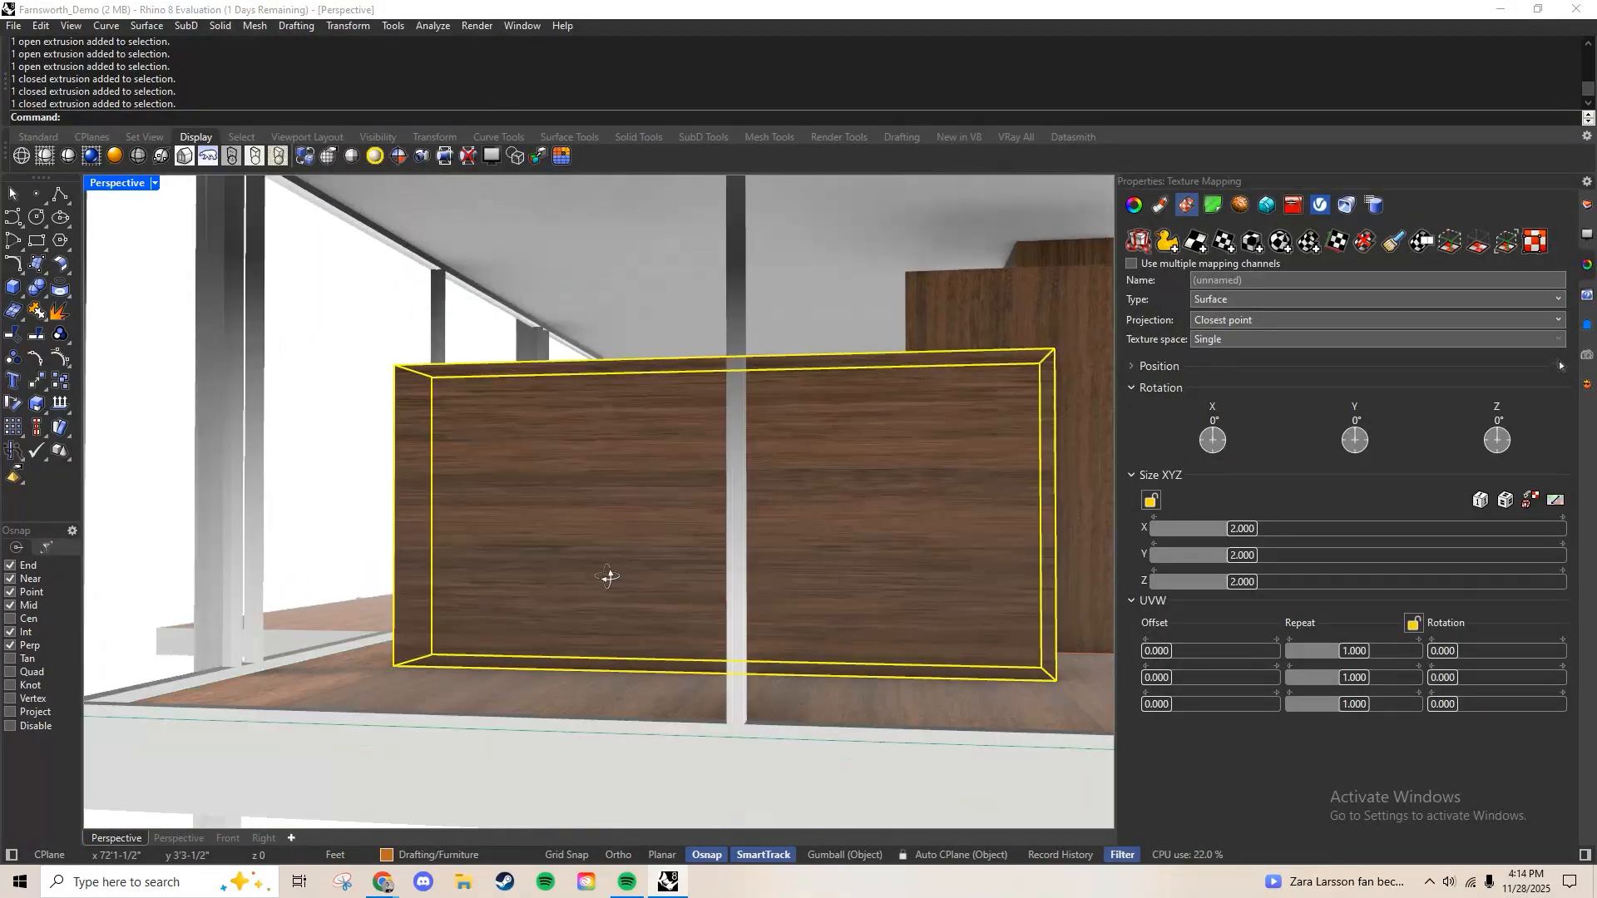
{"action": "scroll", "coordinate": [706, 616], "scroll_direction": "down", "scroll_amount": 5}
{"action": "right_click_drag", "start_coordinate": [706, 616], "coordinate": [1462, 739]}
{"action": "left_click", "coordinate": [1479, 706]}
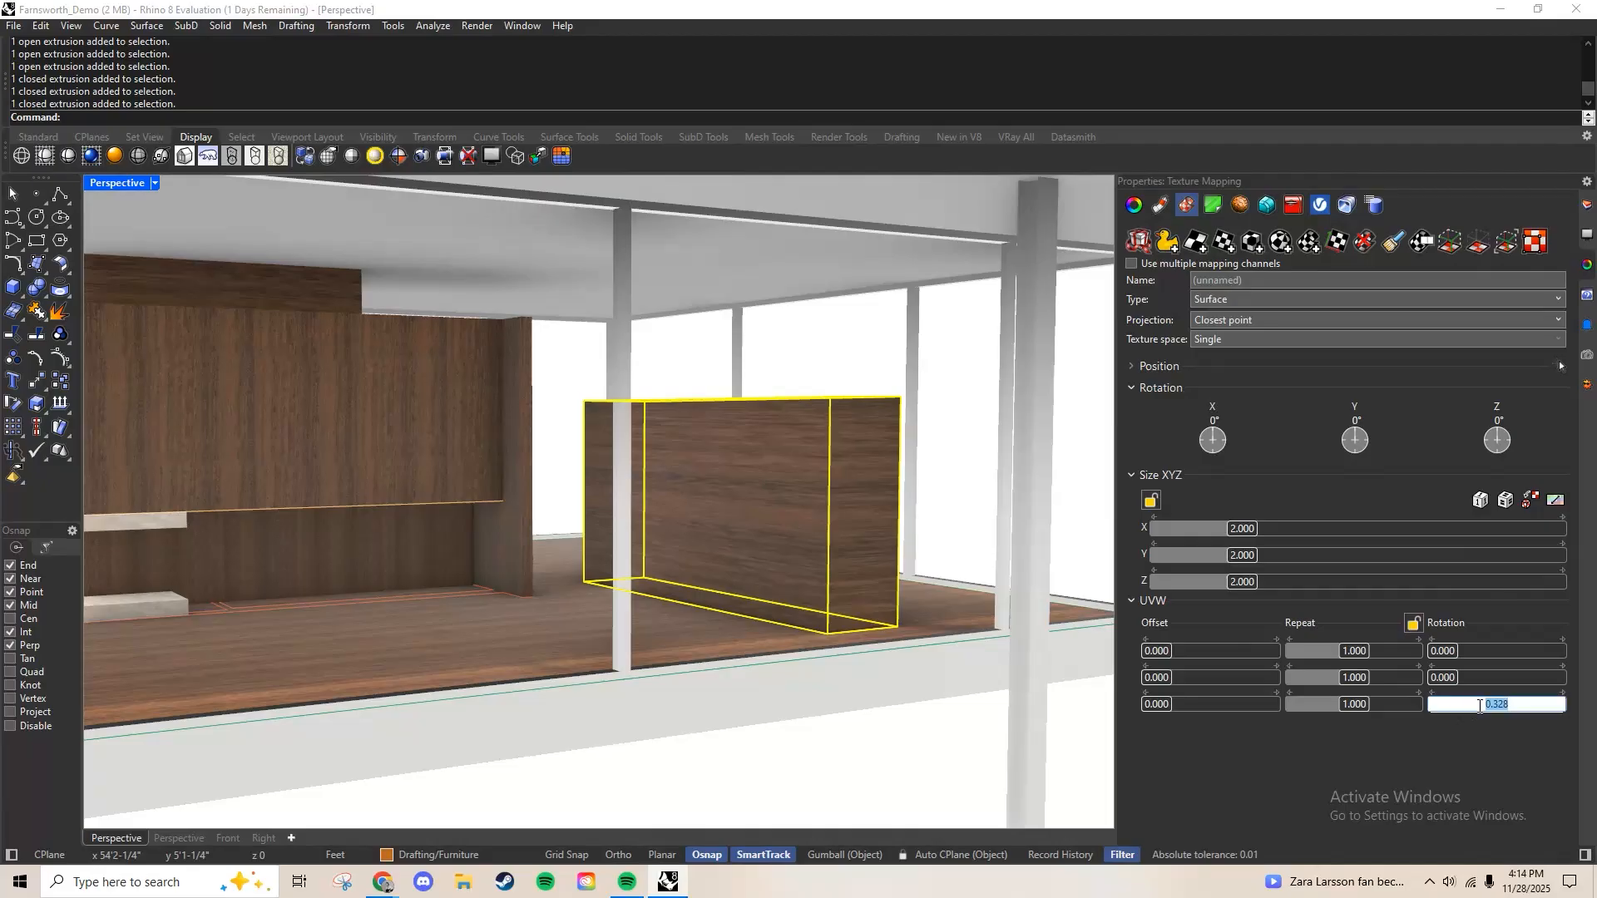
{"action": "type", "text": "90"}
{"action": "key", "text": "Return"}
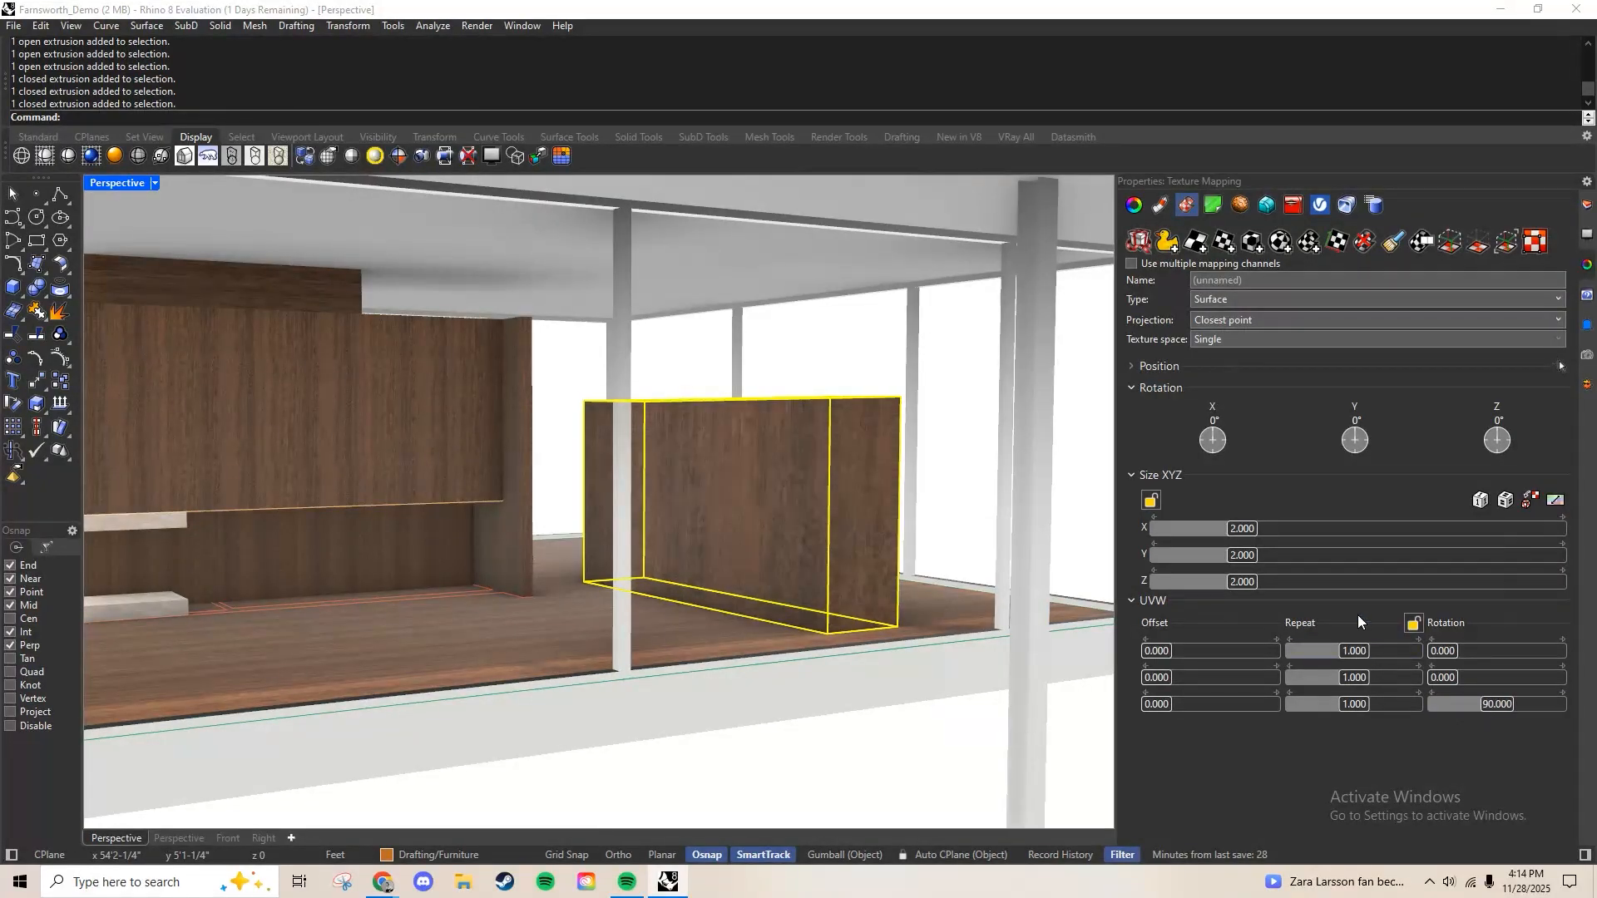
Set the freestanding cabinet's texture repeat to 11 in U and 5 in V, and deselect it
{"action": "mouse_move", "coordinate": [1381, 652]}
{"action": "left_mouse_down"}
{"action": "mouse_move", "coordinate": [1344, 657]}
{"action": "mouse_move", "coordinate": [1398, 654]}
{"action": "left_mouse_up"}
{"action": "left_click", "coordinate": [1394, 653]}
{"action": "type", "text": "11"}
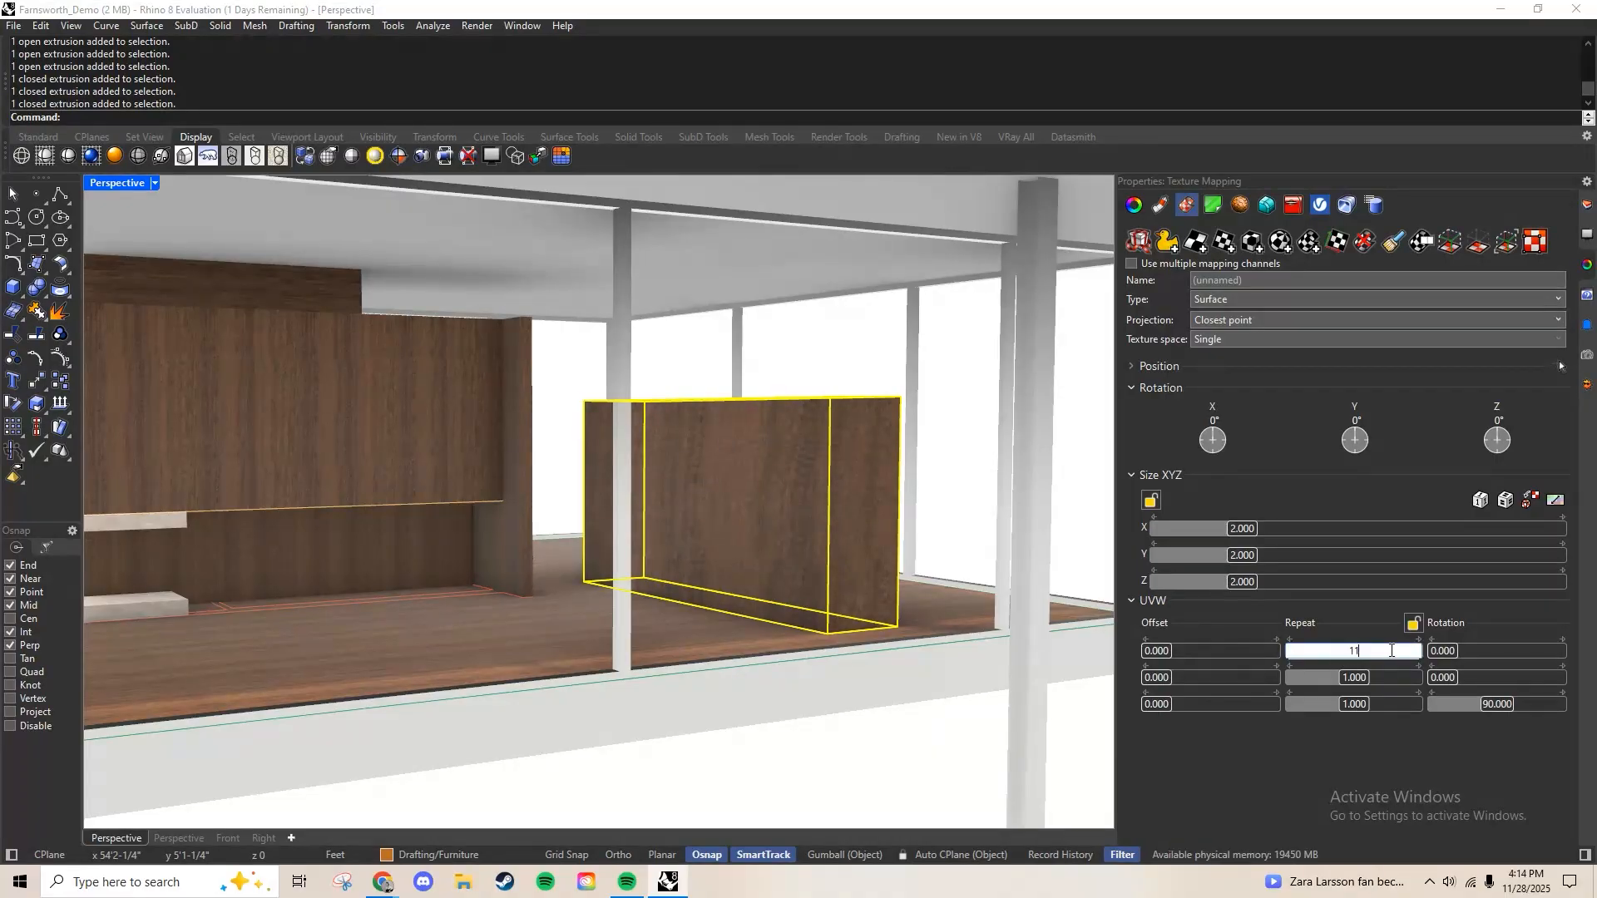
{"action": "key", "text": "Return"}
{"action": "left_click", "coordinate": [1358, 681]}
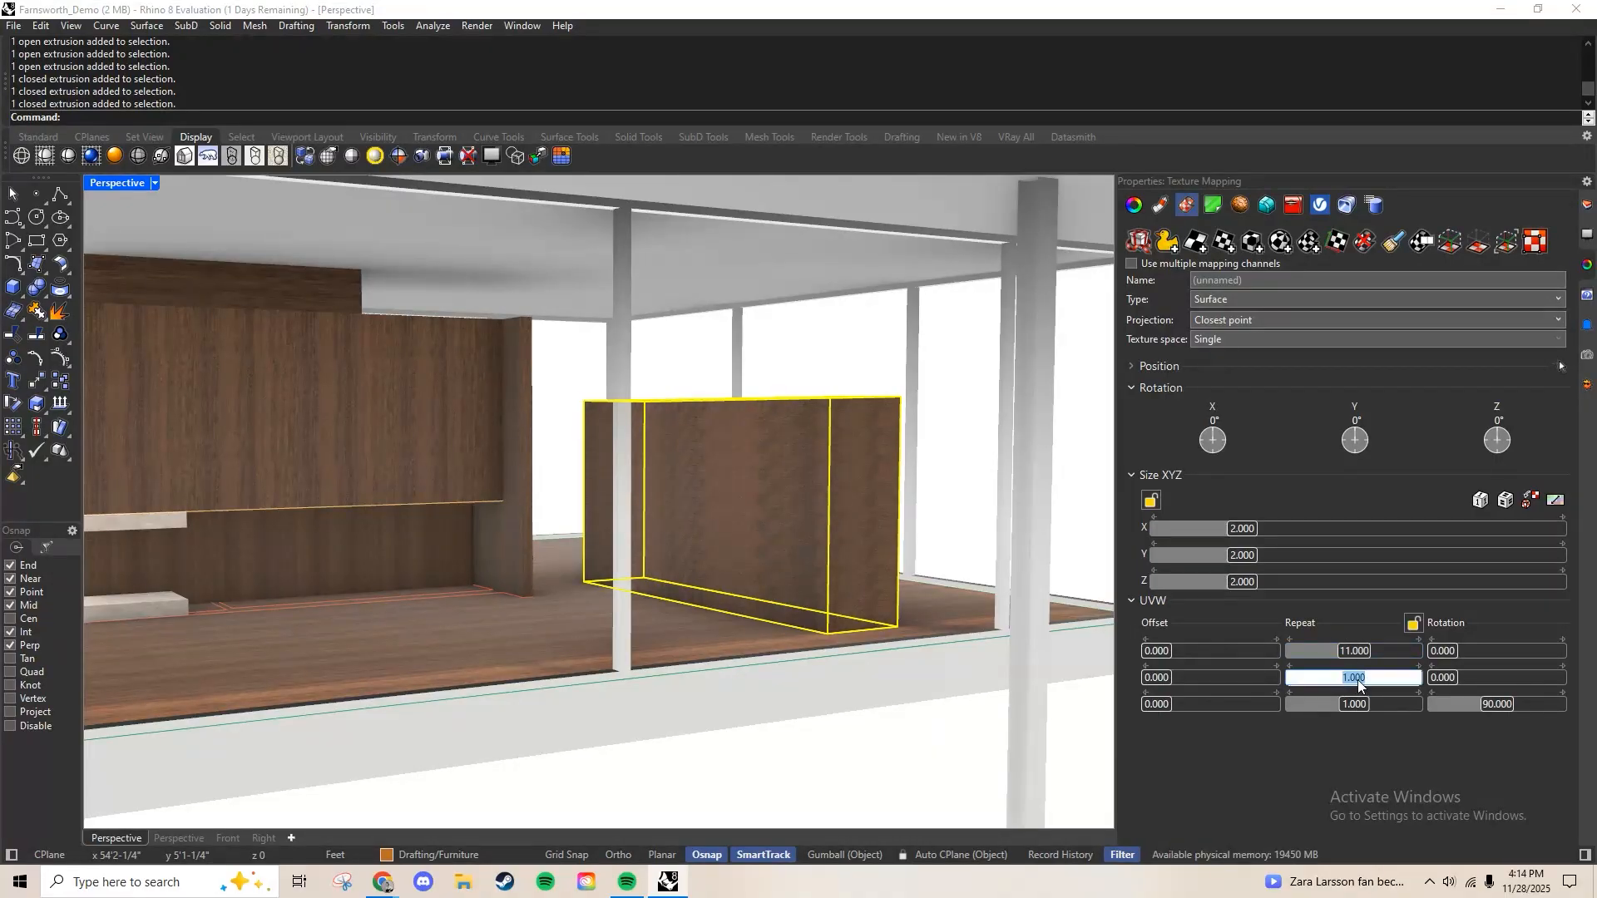
{"action": "key", "text": "Return"}
{"action": "key", "text": "Escape"}
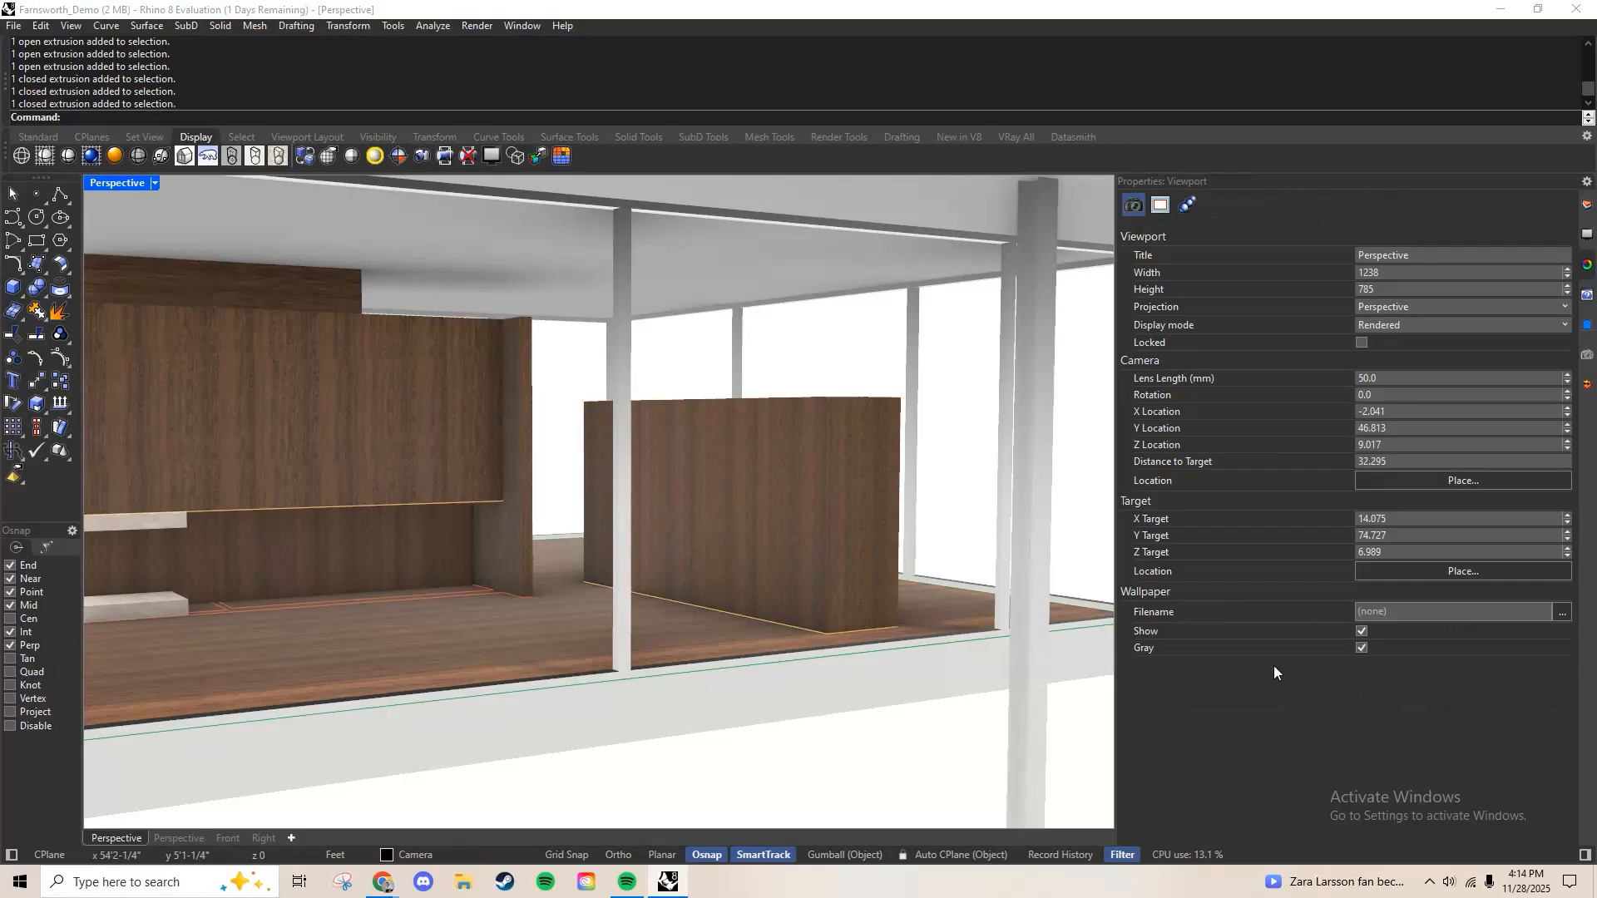
Reselect the freestanding cabinet, reduce its texture repeat to about 9.124 in U and 3.915 in V, and deselect it
{"action": "left_click", "coordinate": [805, 453]}
{"action": "left_click", "coordinate": [857, 514]}
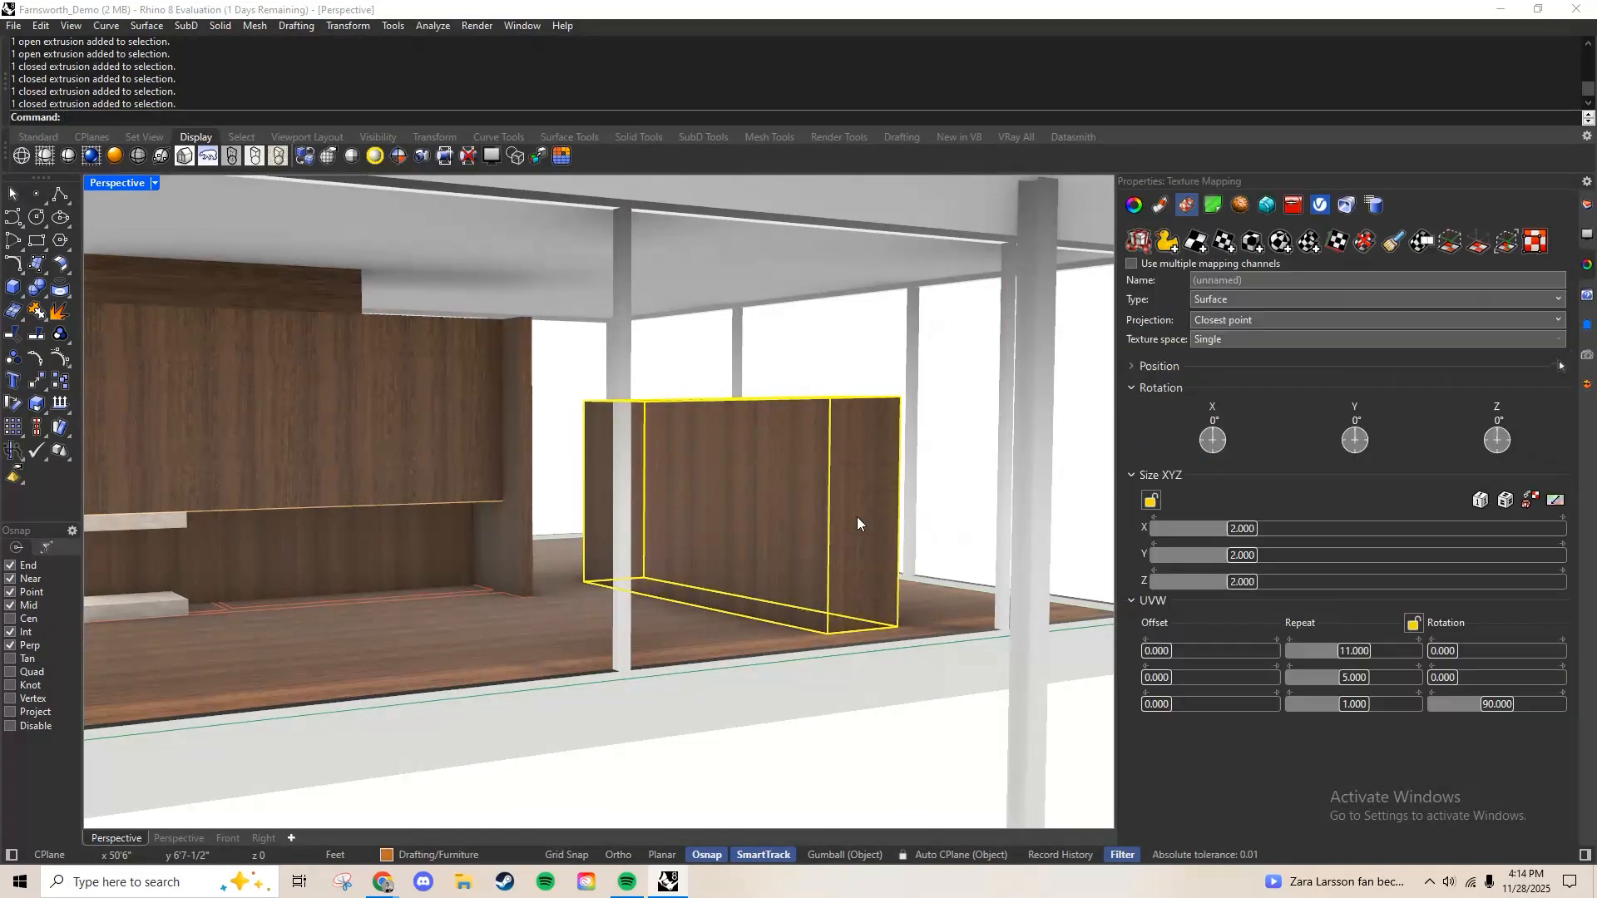
{"action": "left_click", "coordinate": [1359, 654]}
{"action": "mouse_move", "coordinate": [1373, 677]}
{"action": "left_mouse_down"}
{"action": "mouse_move", "coordinate": [1322, 680]}
{"action": "mouse_move", "coordinate": [1356, 680]}
{"action": "left_mouse_up"}
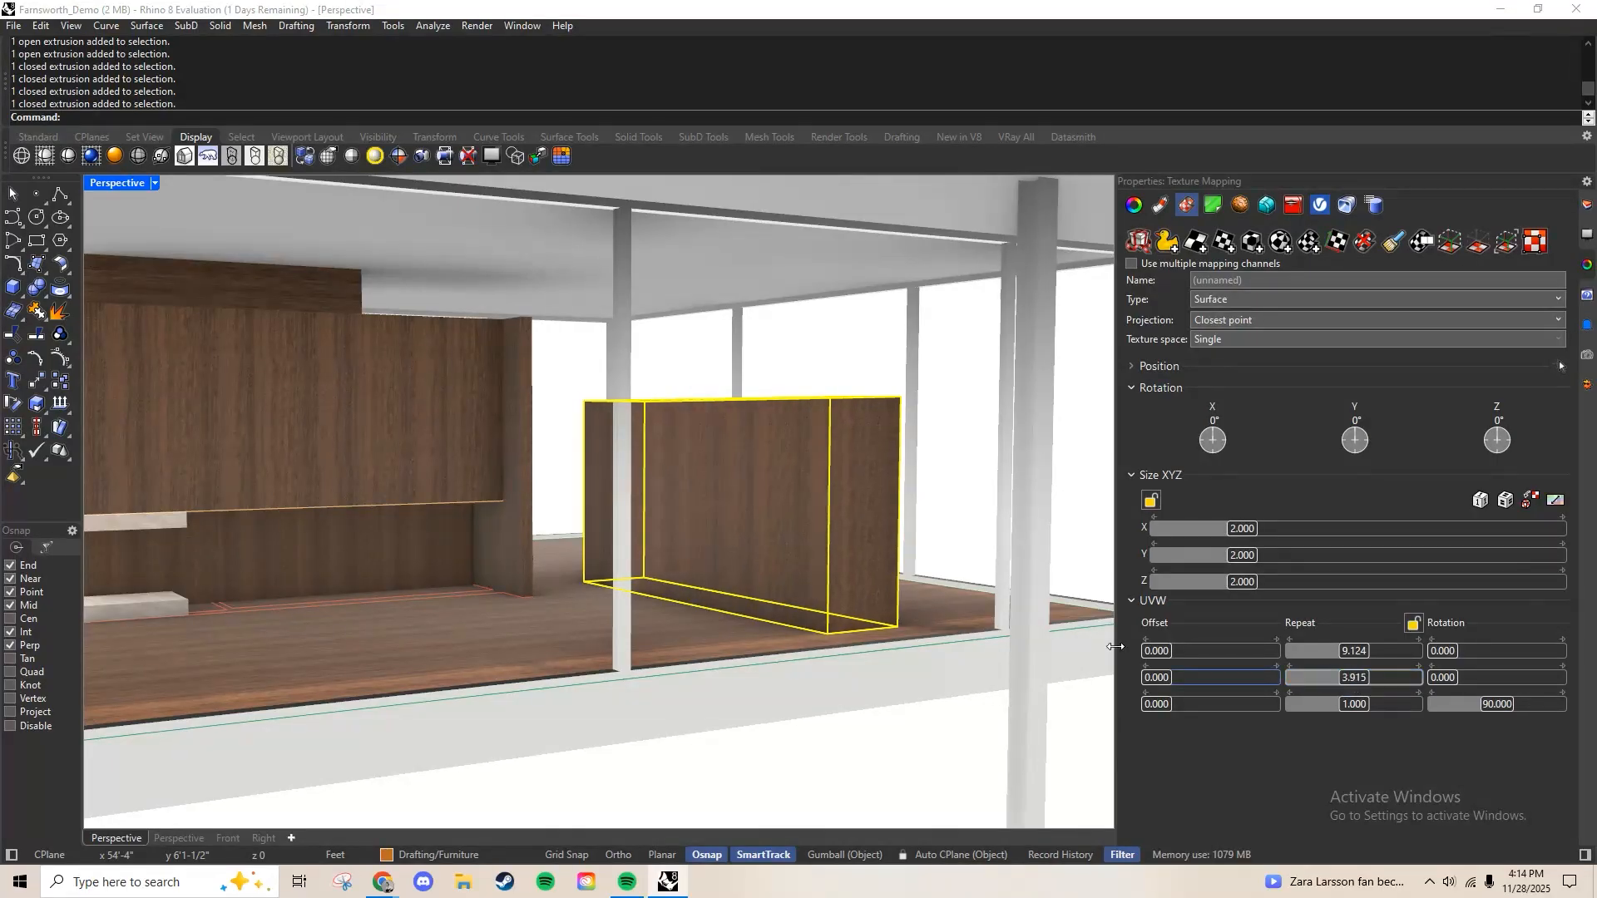
{"action": "scroll", "coordinate": [885, 517], "scroll_direction": "down", "scroll_amount": 6}
{"action": "left_click", "coordinate": [952, 617]}
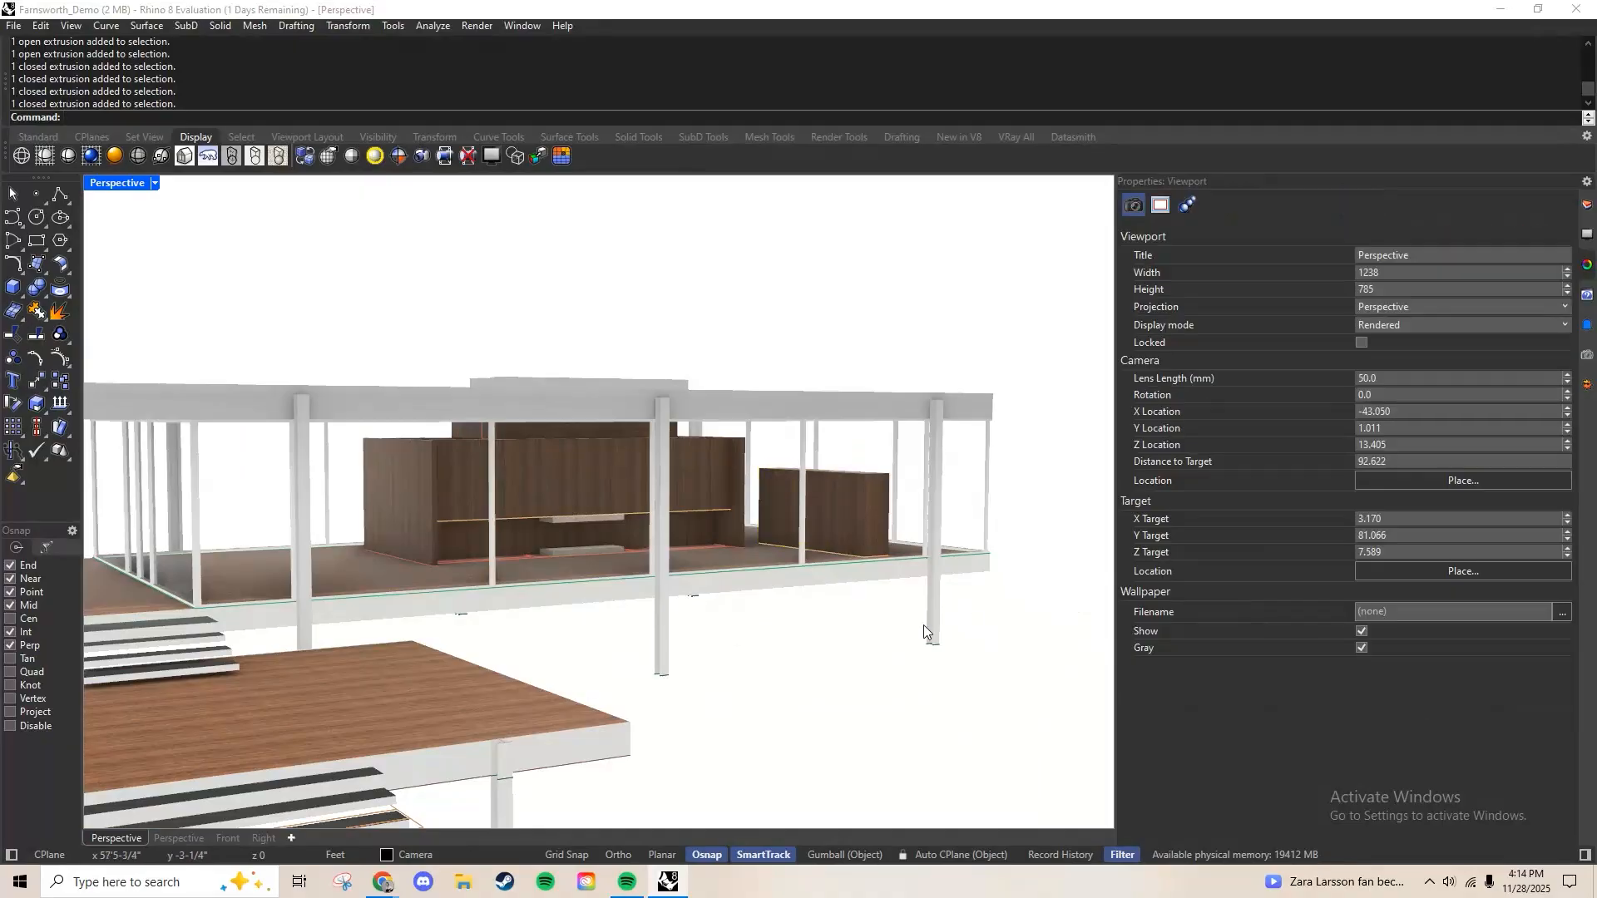
{"action": "right_click_drag", "start_coordinate": [924, 626], "coordinate": [781, 623]}
{"action": "scroll", "coordinate": [780, 574], "scroll_direction": "down", "scroll_amount": 4}
{"action": "mouse_move", "coordinate": [792, 636]}
{"action": "right_mouse_down", "text": "shift"}
{"action": "mouse_move", "coordinate": [849, 622]}
{"action": "mouse_move", "coordinate": [816, 660]}
{"action": "mouse_move", "coordinate": [881, 652]}
{"action": "mouse_move", "coordinate": [891, 670]}
{"action": "mouse_move", "coordinate": [777, 663]}
{"action": "mouse_move", "coordinate": [820, 663]}
{"action": "mouse_move", "coordinate": [835, 634]}
{"action": "mouse_move", "coordinate": [836, 668]}
{"action": "mouse_move", "coordinate": [813, 652]}
{"action": "mouse_move", "coordinate": [815, 670]}
{"action": "mouse_move", "coordinate": [772, 671]}
{"action": "mouse_move", "coordinate": [788, 663]}
{"action": "right_mouse_up", "text": "shift"}
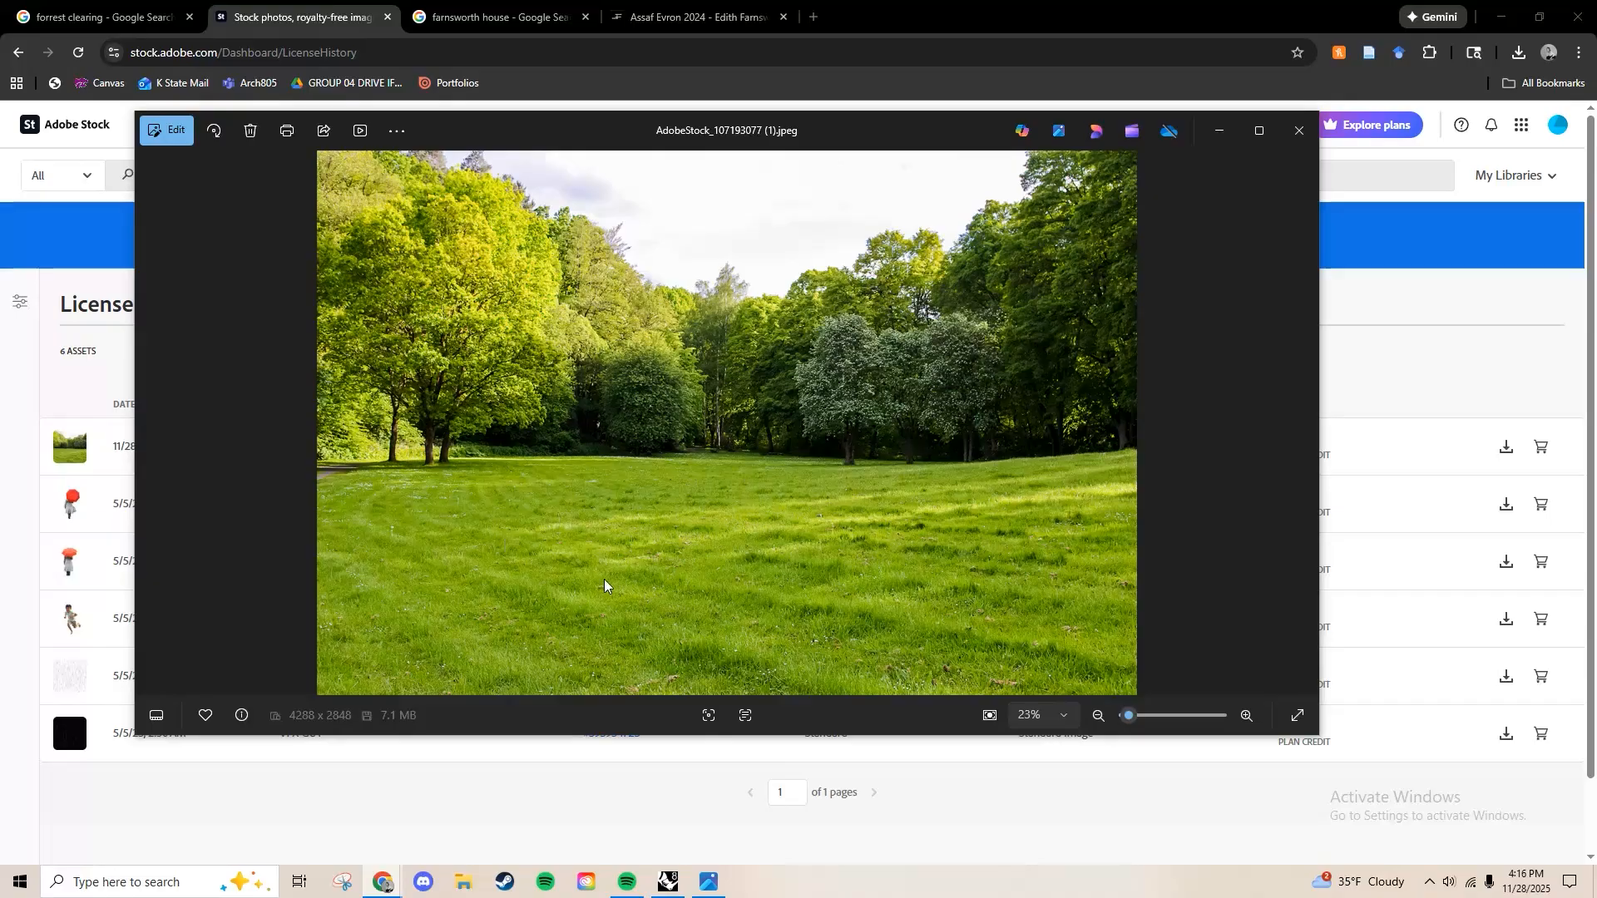
Switch to Rhino and compose the rendered perspective as a low, near-frontal view of the house, with the camera Z location about 13.8
{"action": "left_click", "coordinate": [668, 882]}
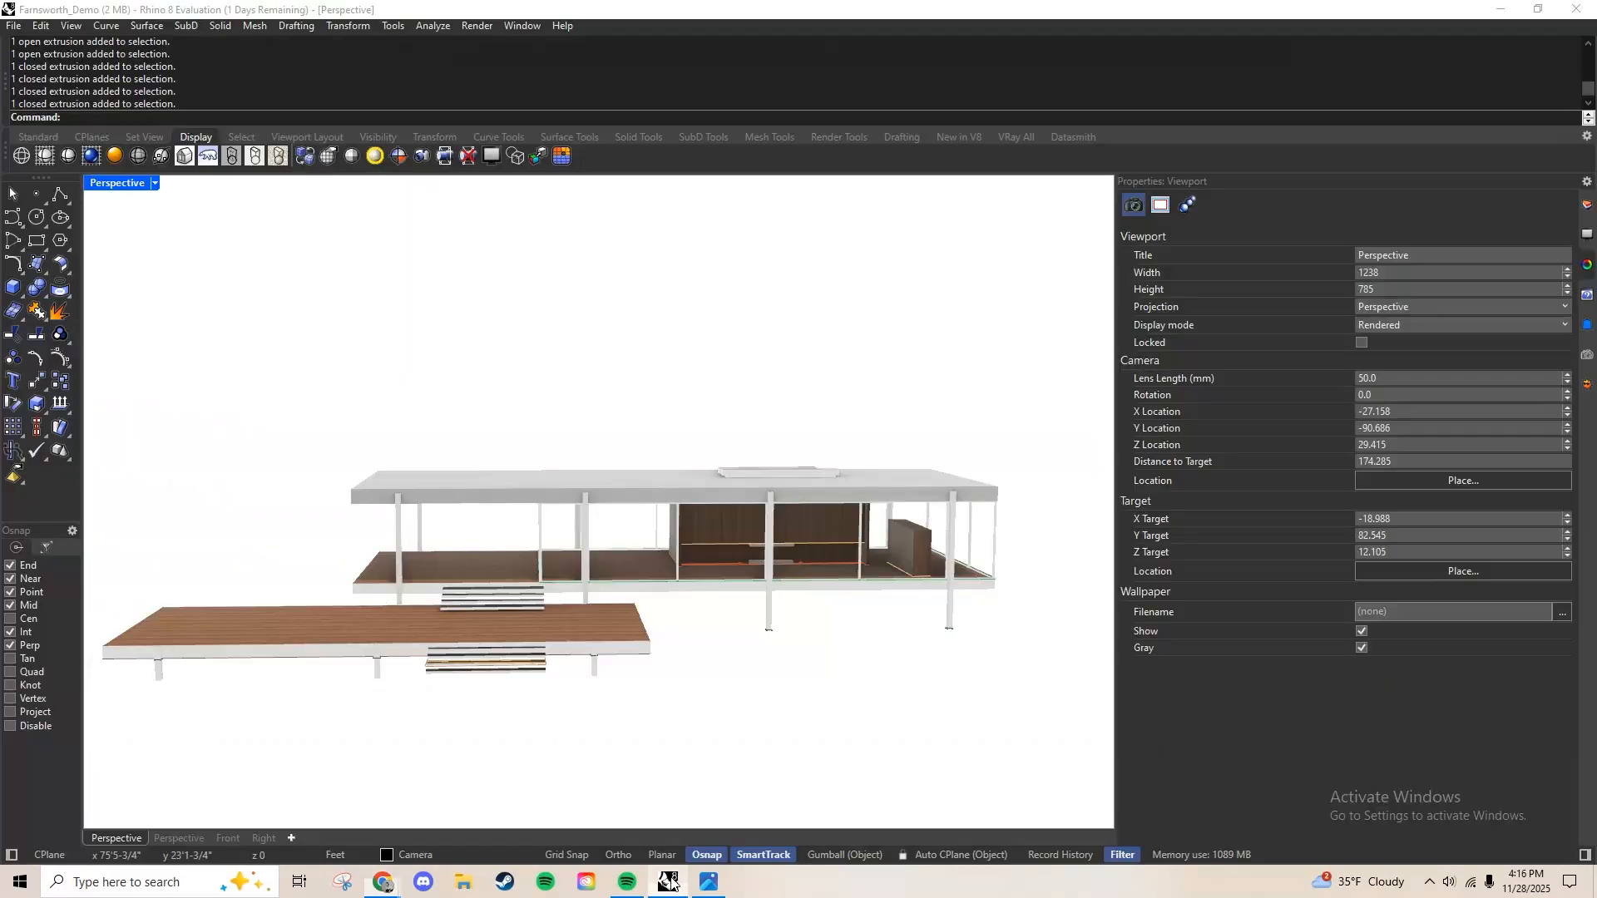
{"action": "scroll", "coordinate": [676, 620], "scroll_direction": "down", "scroll_amount": 5}
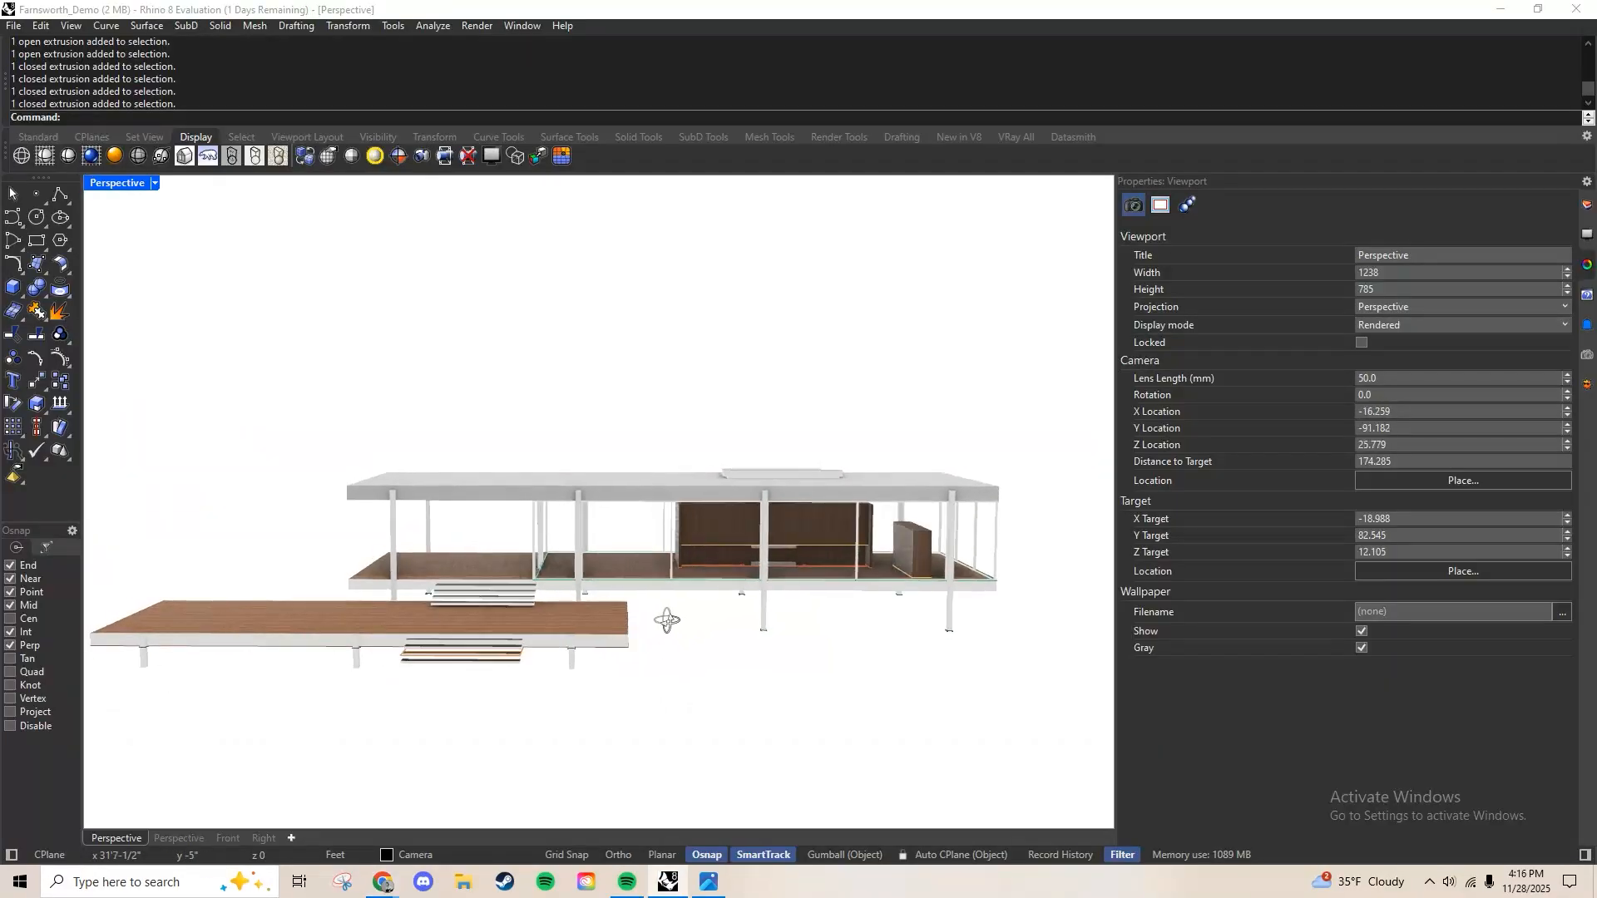
{"action": "scroll", "coordinate": [658, 641], "scroll_direction": "down", "scroll_amount": 2}
{"action": "right_click_drag", "start_coordinate": [667, 613], "coordinate": [641, 571]}
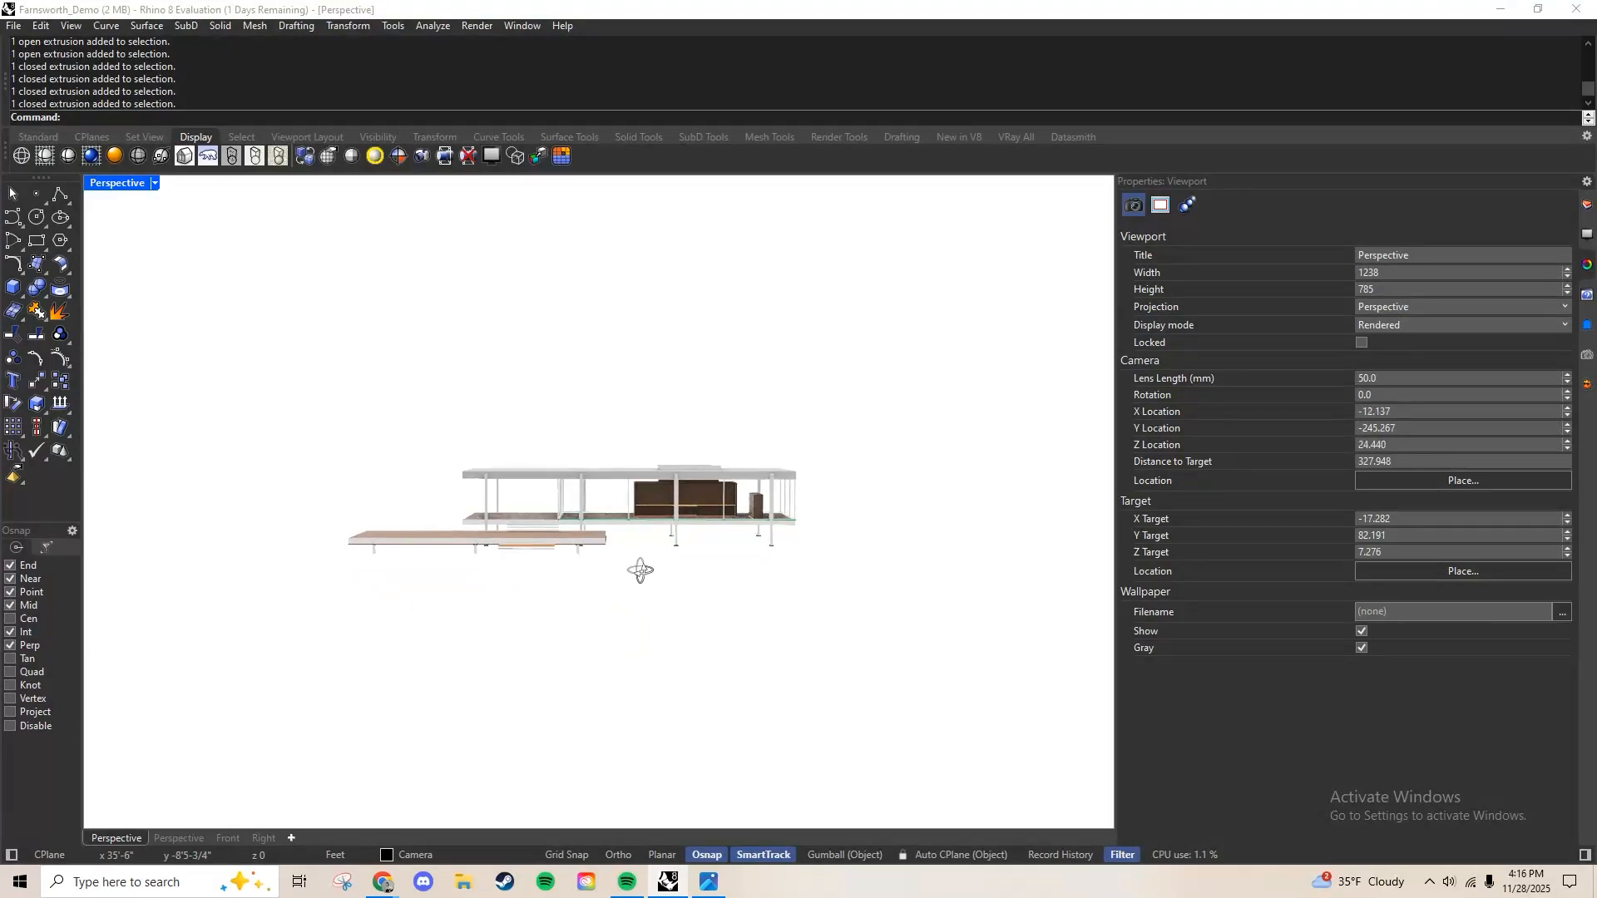
{"action": "scroll", "coordinate": [641, 571], "scroll_direction": "up", "scroll_amount": 7}
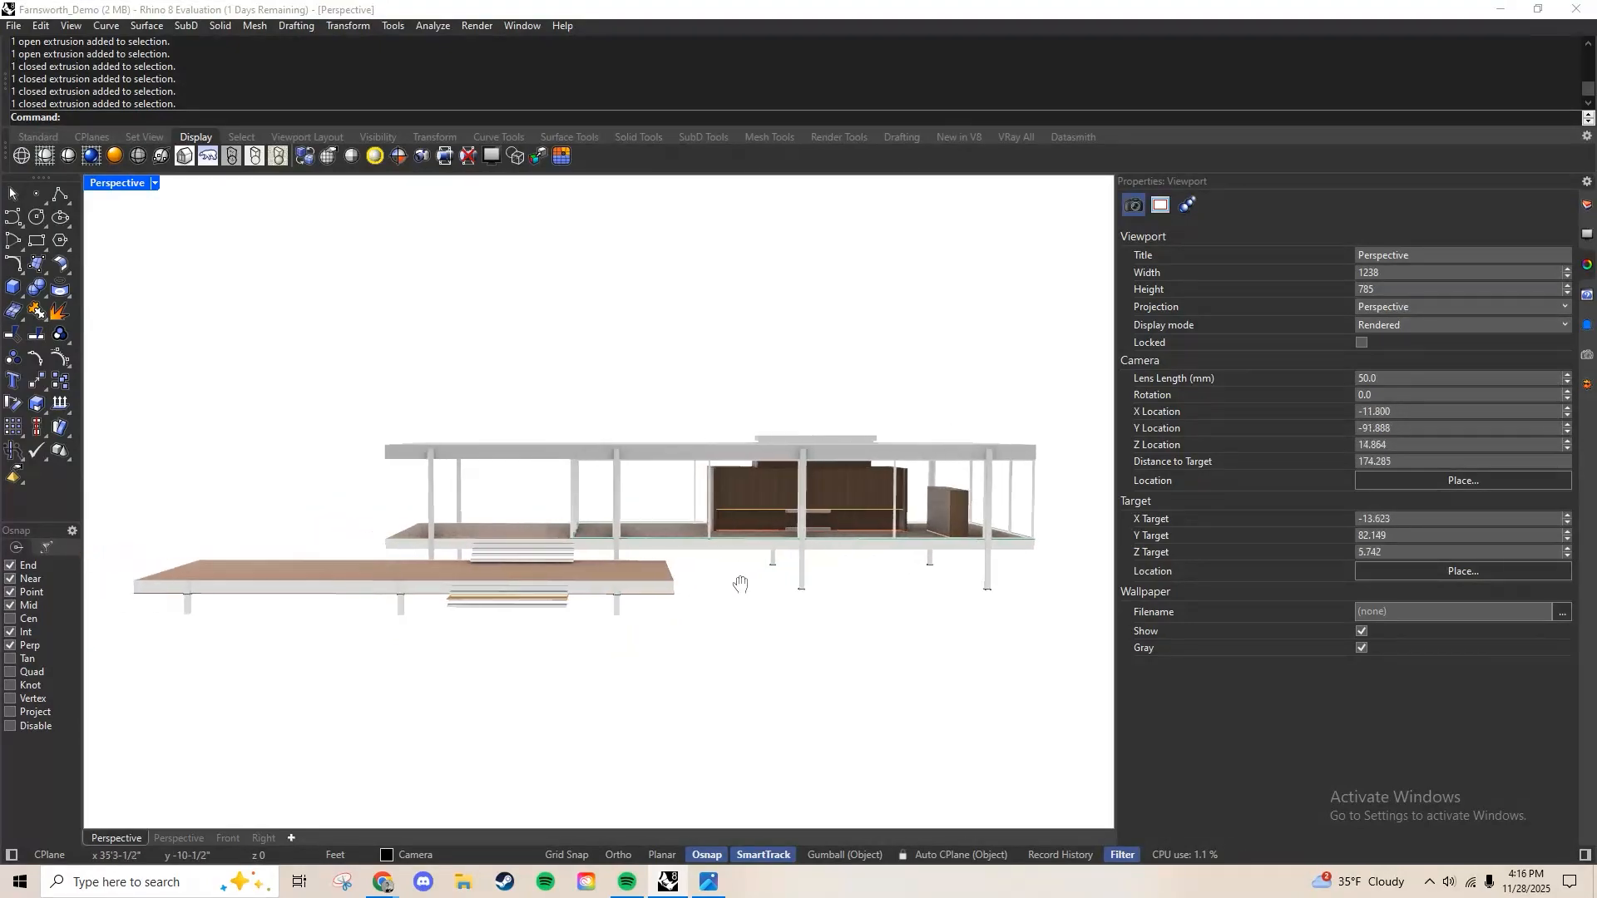
{"action": "right_click_drag", "start_coordinate": [736, 582], "coordinate": [759, 633]}
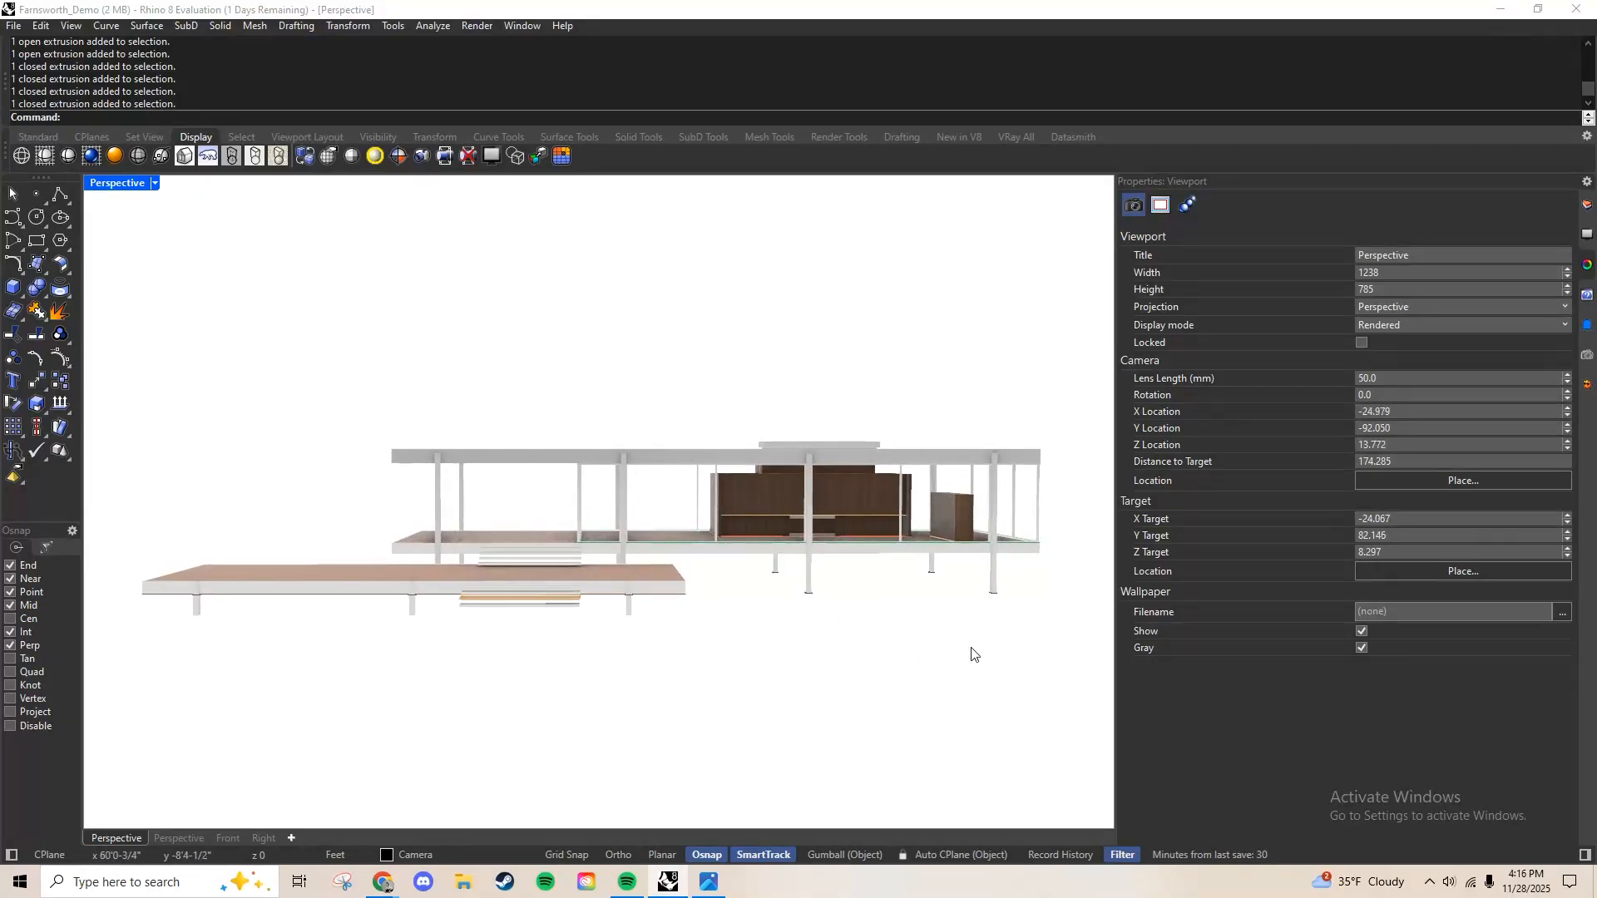
Select all curves in the model and hide them
{"action": "type", "text": "SelCrv"}
{"action": "key", "text": "Return"}
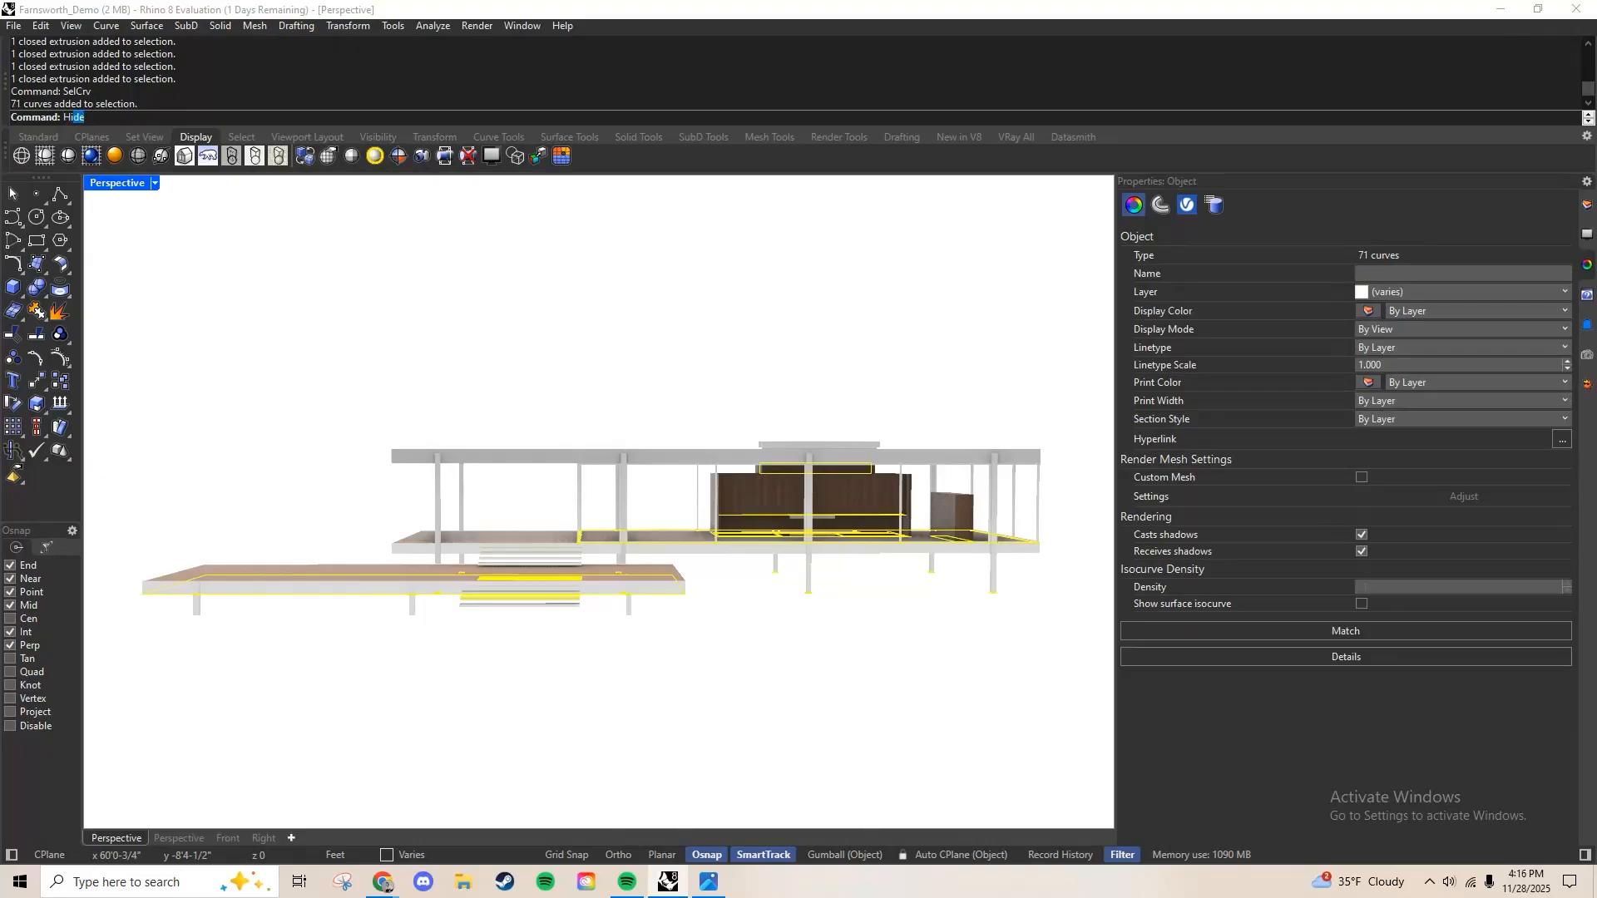
{"action": "type", "text": "Hi"}
{"action": "key", "text": "Return"}
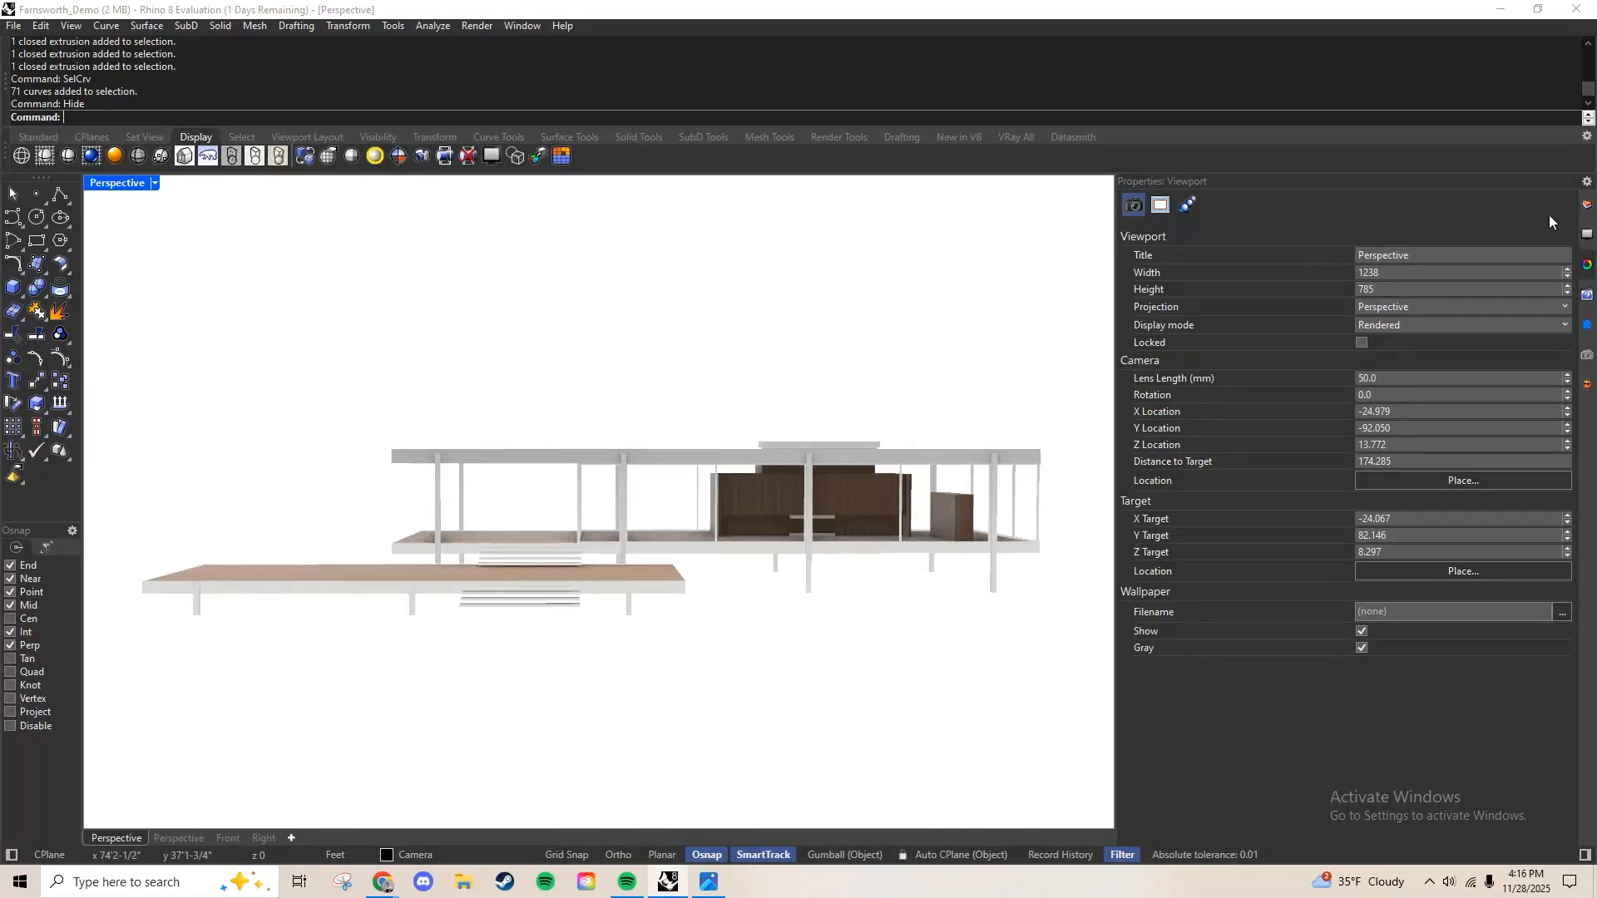
Widen the viewport area, restore the four-viewport layout, and frame the whole house in the shaded perspective
{"action": "left_click_drag", "start_coordinate": [1115, 358], "coordinate": [1250, 358]}
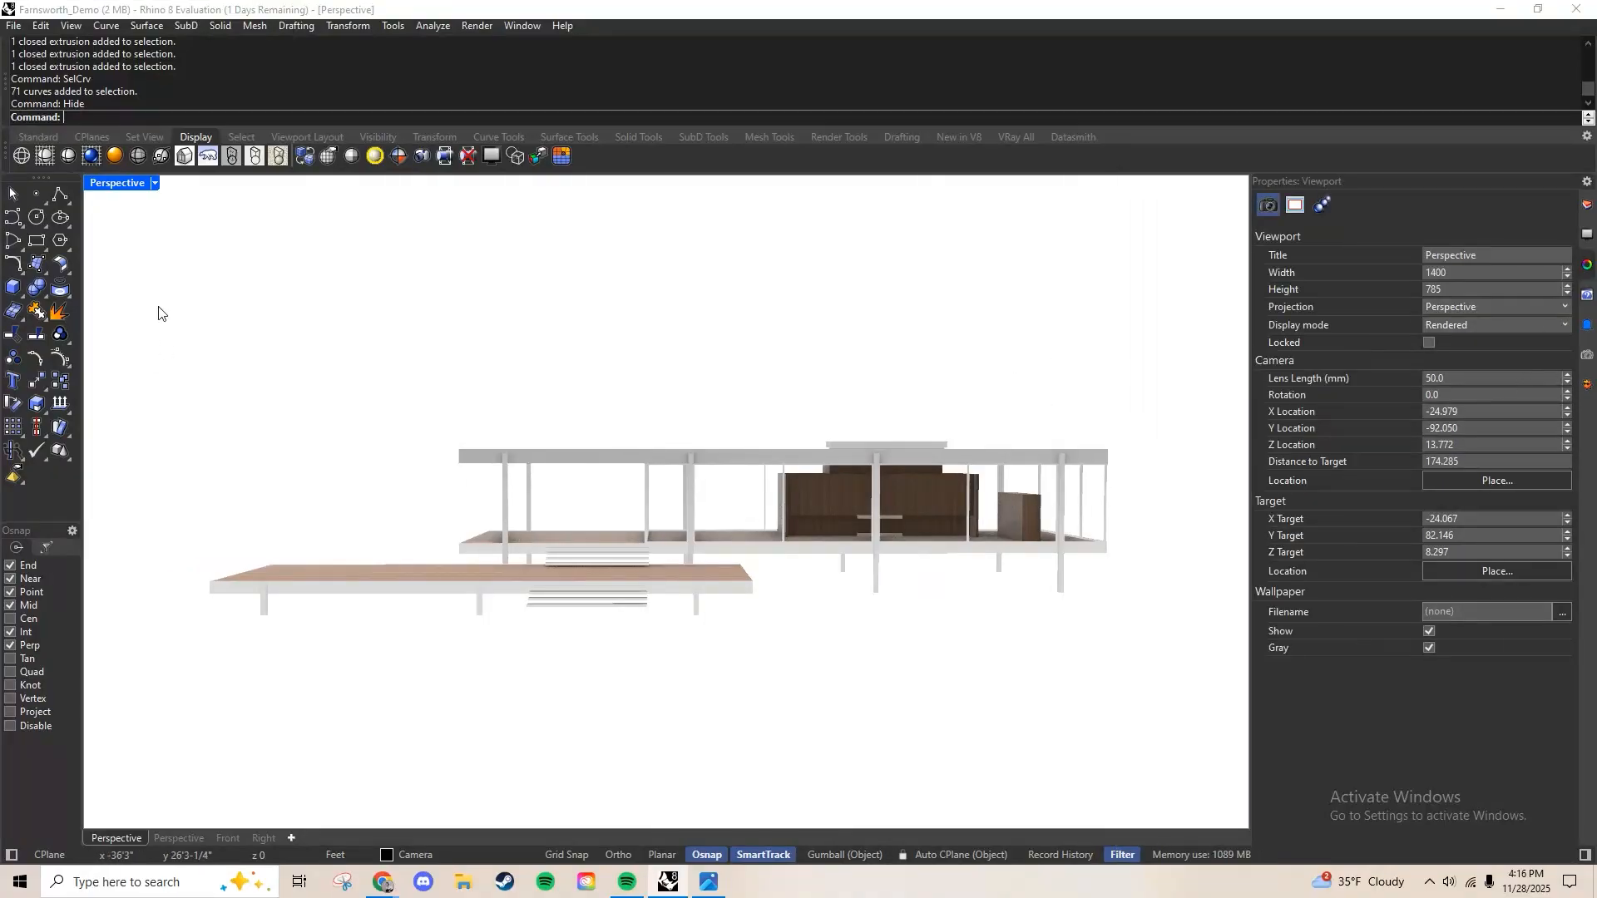
{"action": "double_click", "coordinate": [133, 186]}
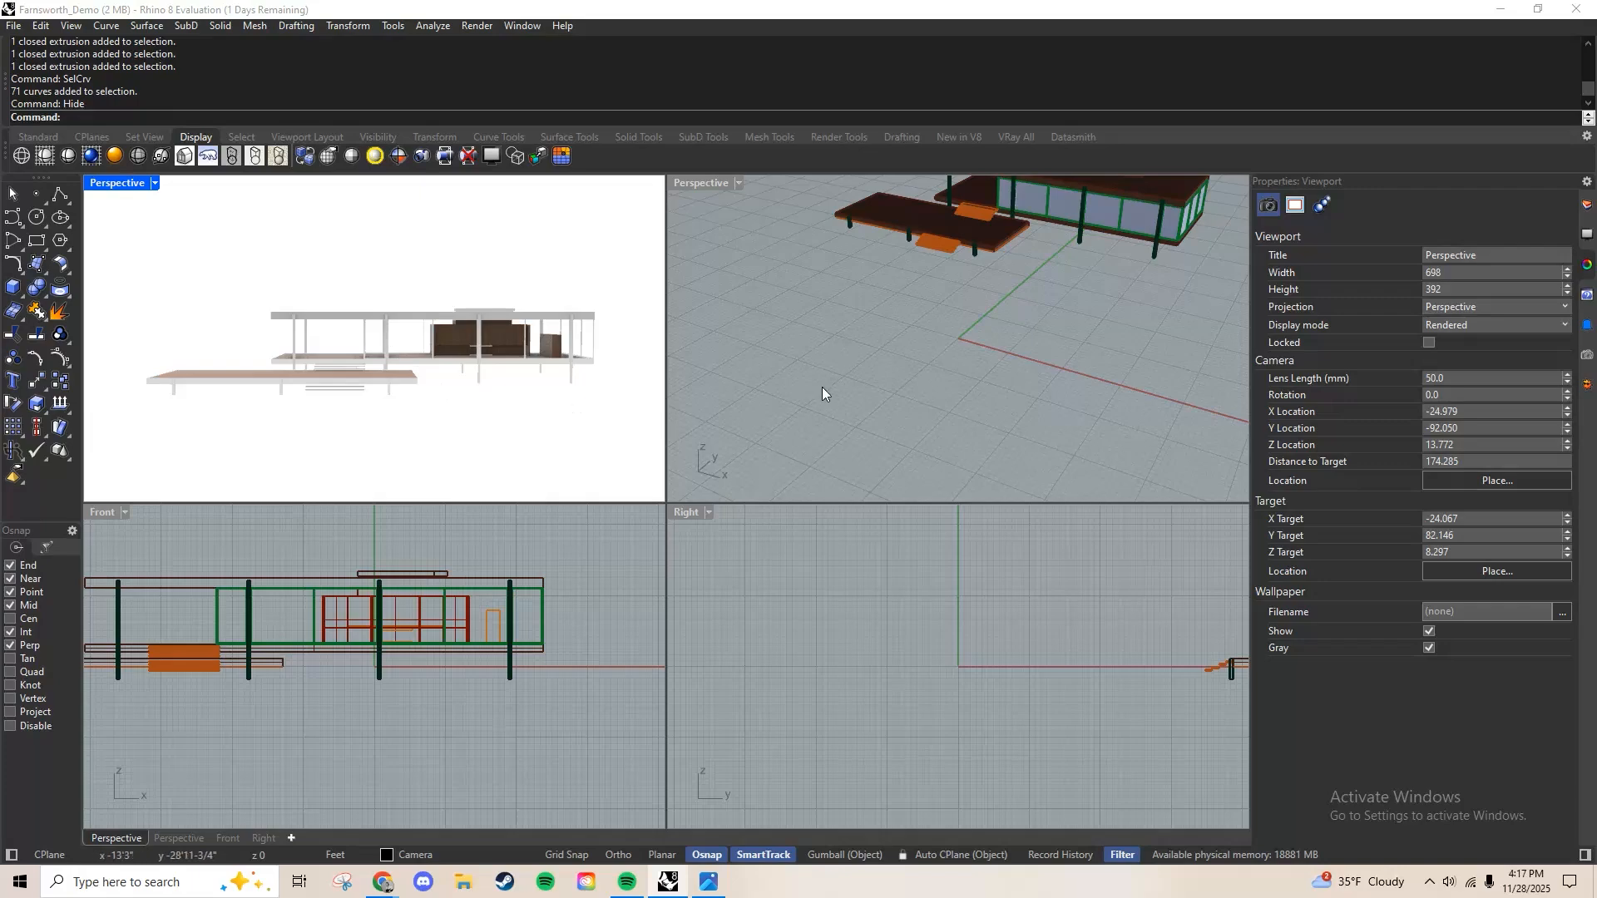
{"action": "scroll", "coordinate": [806, 297], "scroll_direction": "down", "scroll_amount": 4}
{"action": "right_click_drag", "start_coordinate": [806, 297], "coordinate": [889, 436], "text": "shift"}
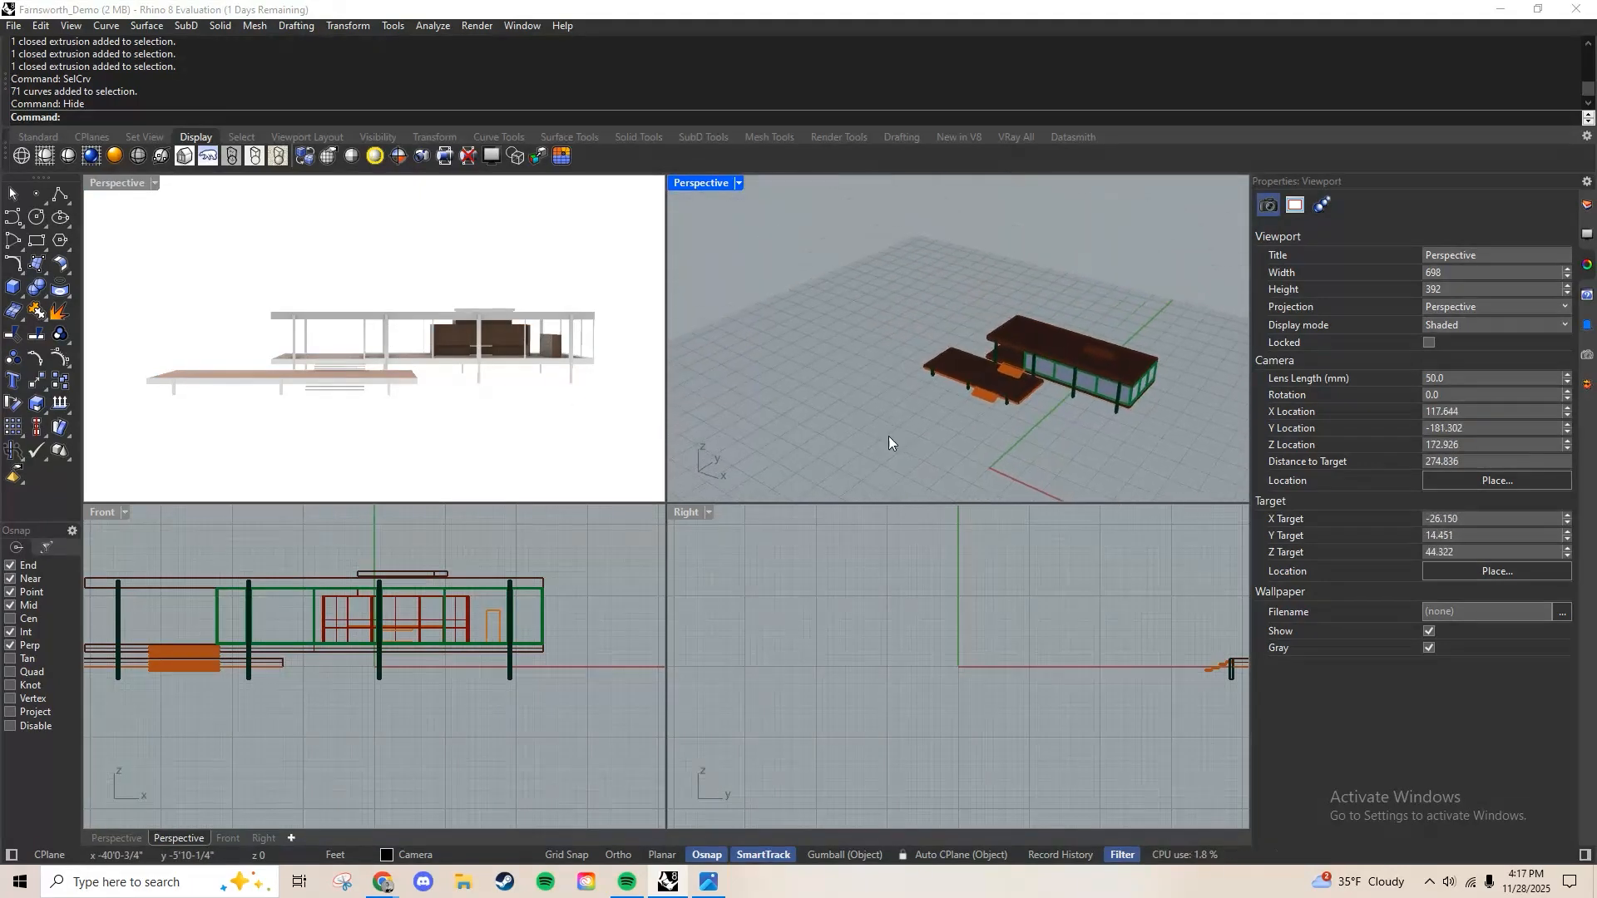
Show the camera object of the rendered perspective viewport in the other views
{"action": "left_click", "coordinate": [138, 204]}
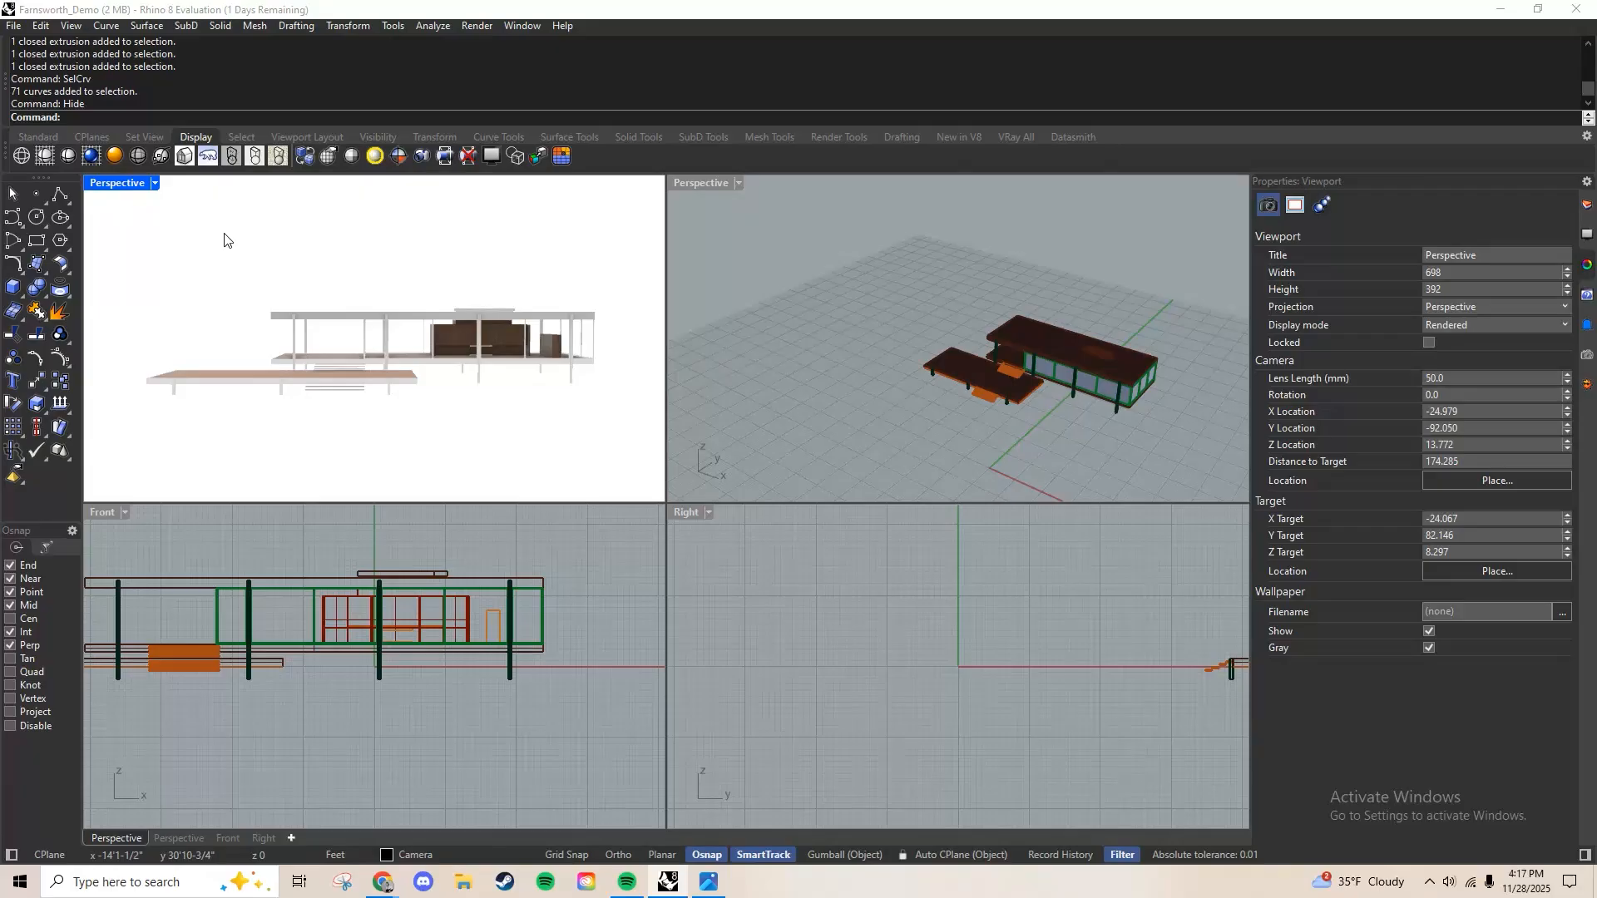
{"action": "type", "text": "Camera"}
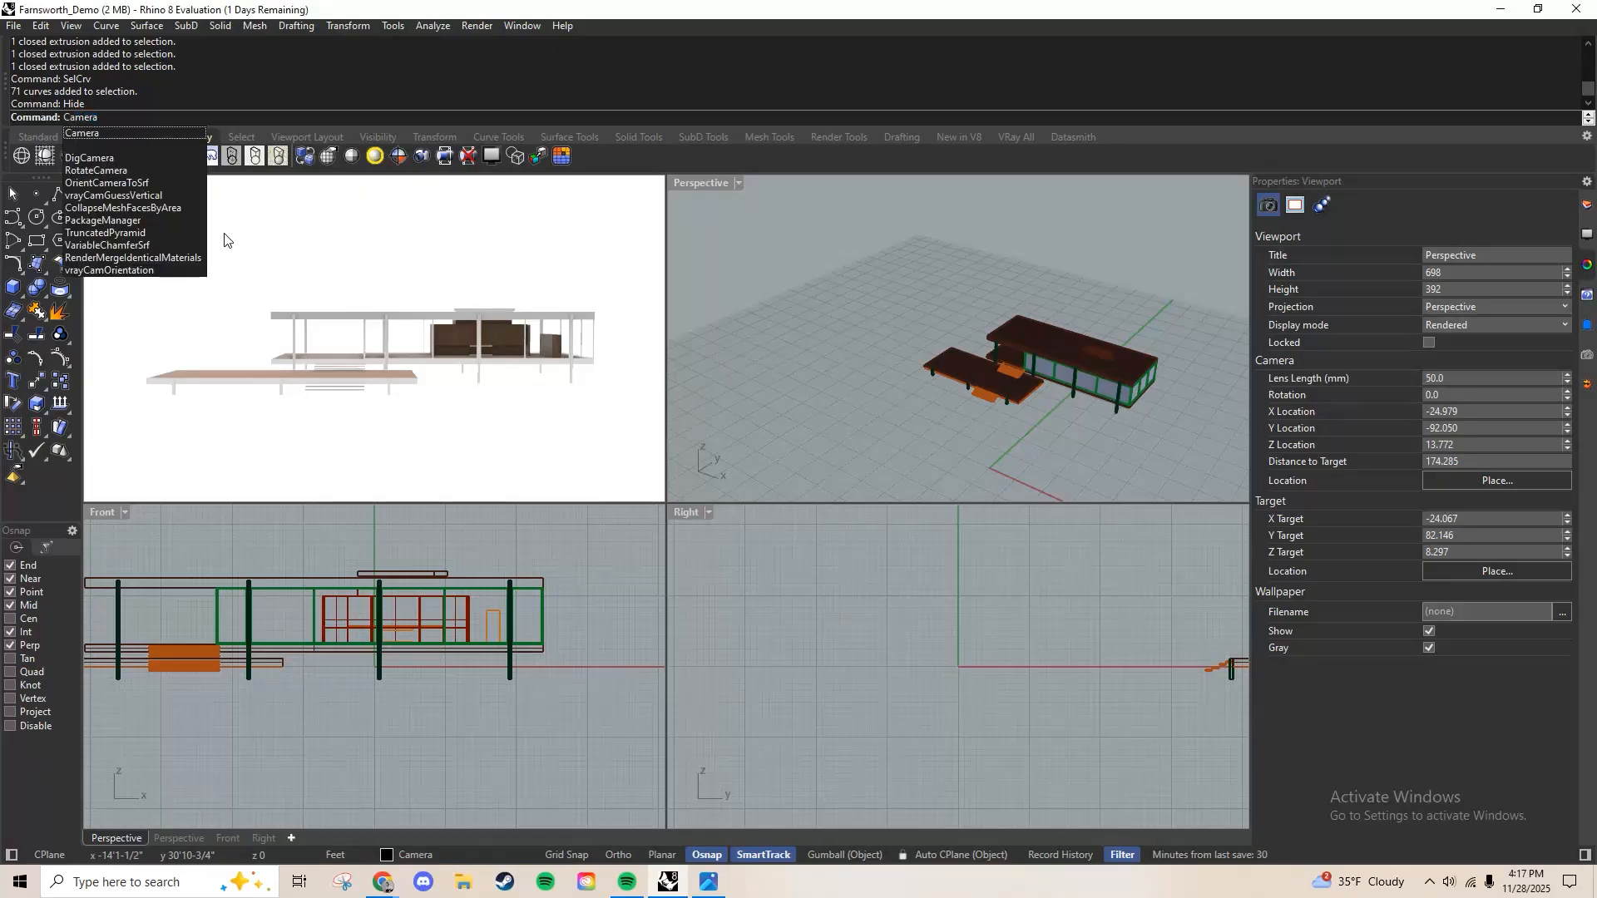
{"action": "key", "text": "Return"}
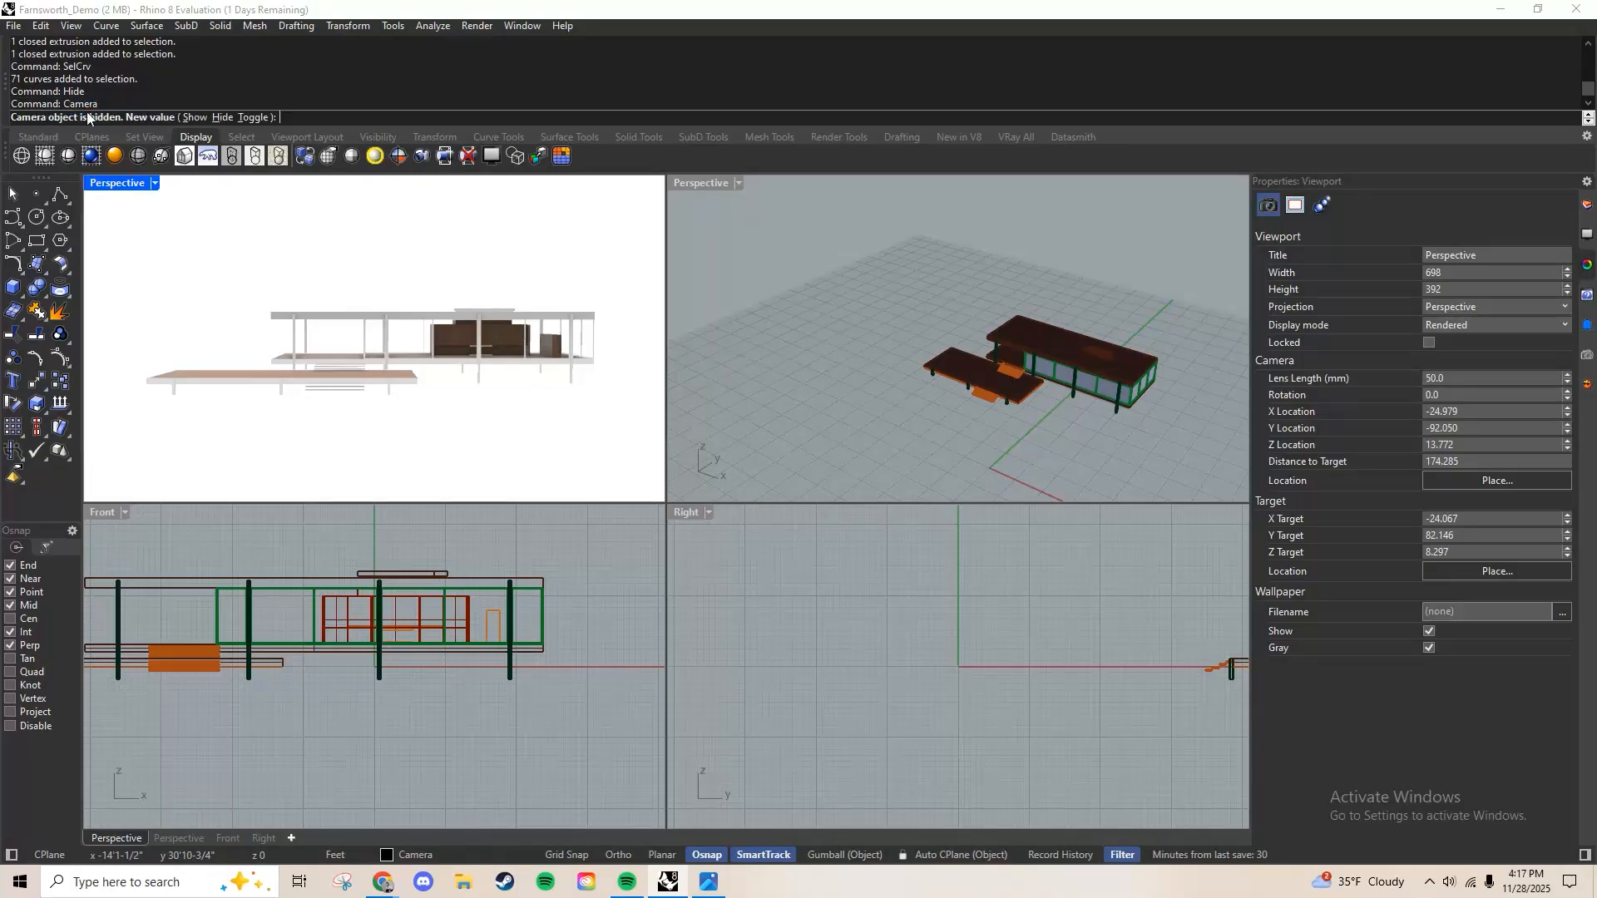
{"action": "left_click", "coordinate": [193, 117]}
{"action": "left_click", "coordinate": [787, 328]}
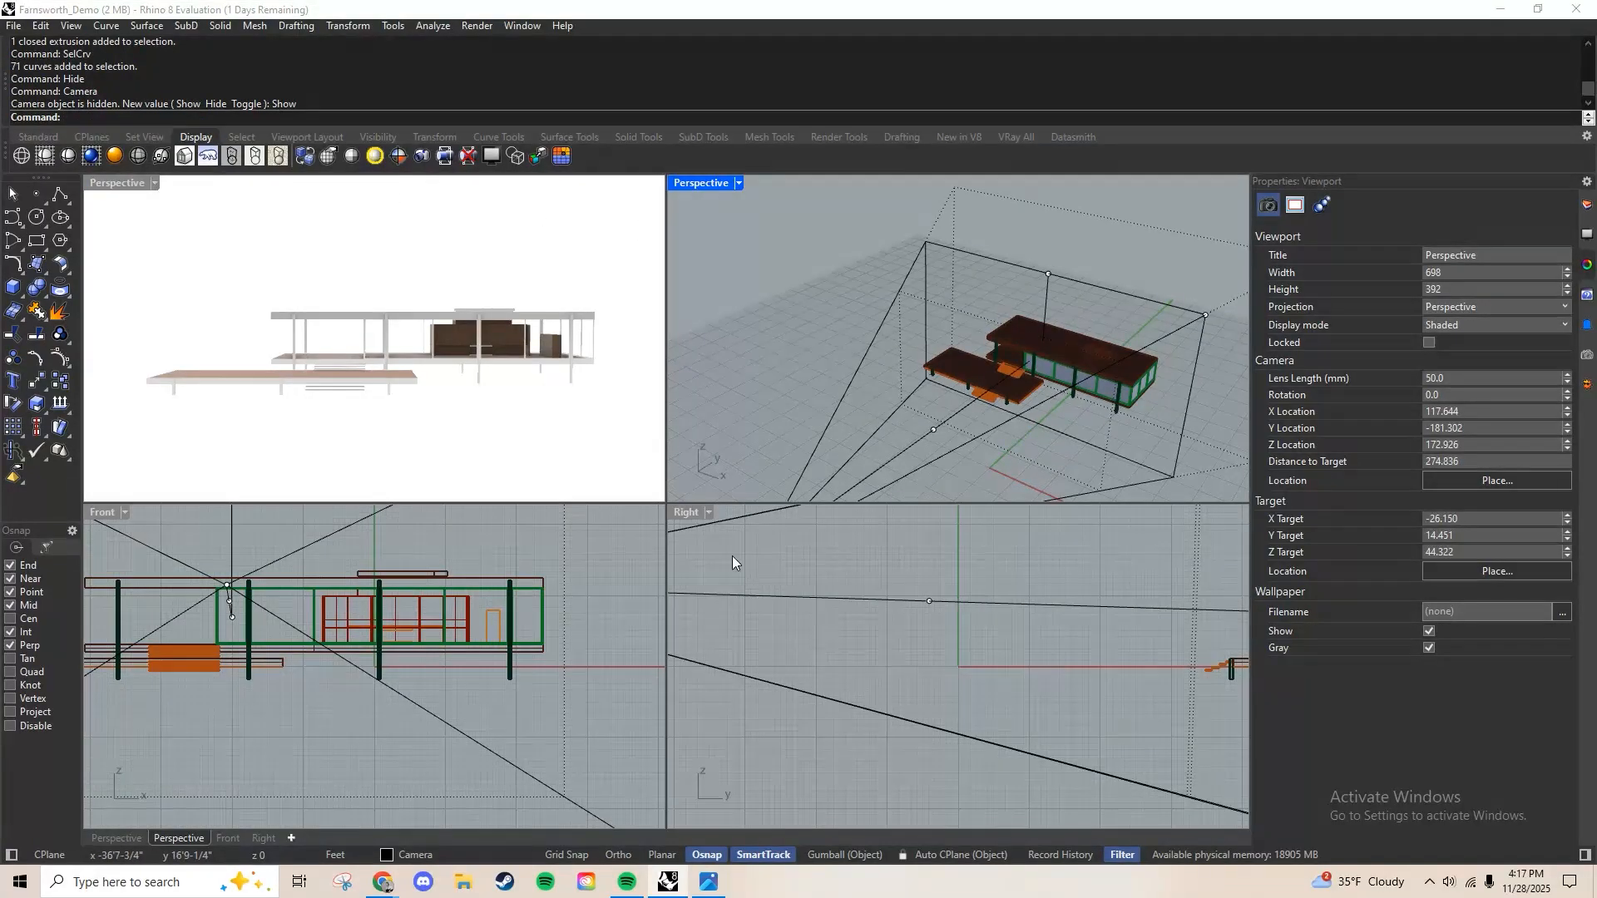
Examine the rendered view's camera and its view cone in the Right, Front and shaded perspective viewports, selecting the camera location point
{"action": "scroll", "coordinate": [772, 588], "scroll_direction": "down", "scroll_amount": 12}
{"action": "right_click_drag", "start_coordinate": [794, 597], "coordinate": [883, 608]}
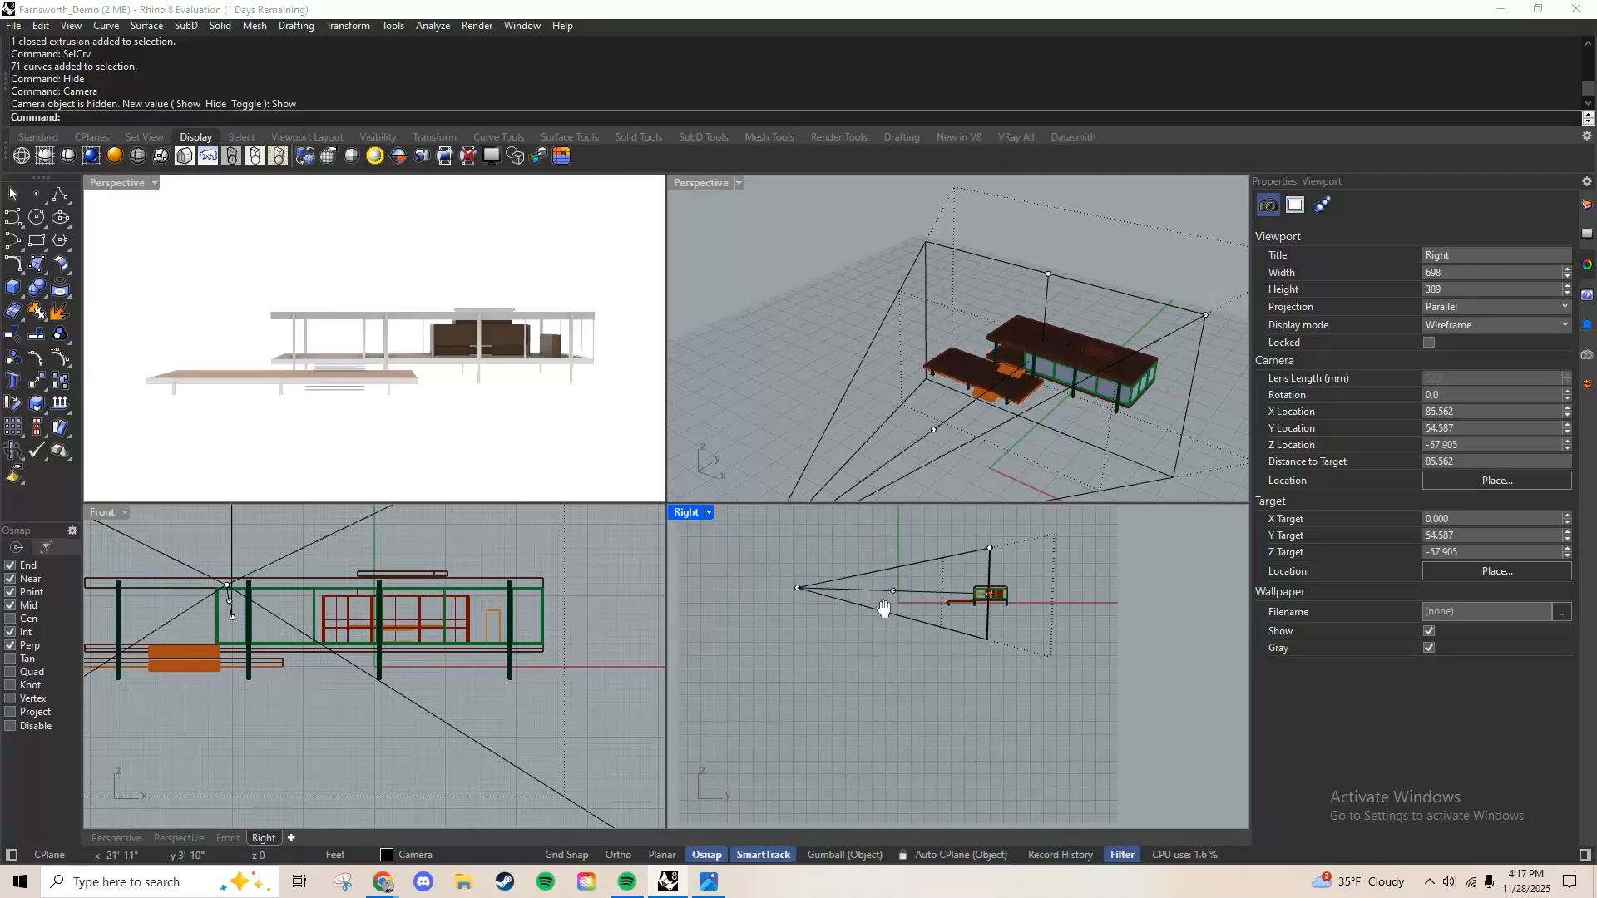
{"action": "scroll", "coordinate": [835, 587], "scroll_direction": "up", "scroll_amount": 2}
{"action": "right_click_drag", "start_coordinate": [792, 677], "coordinate": [835, 666]}
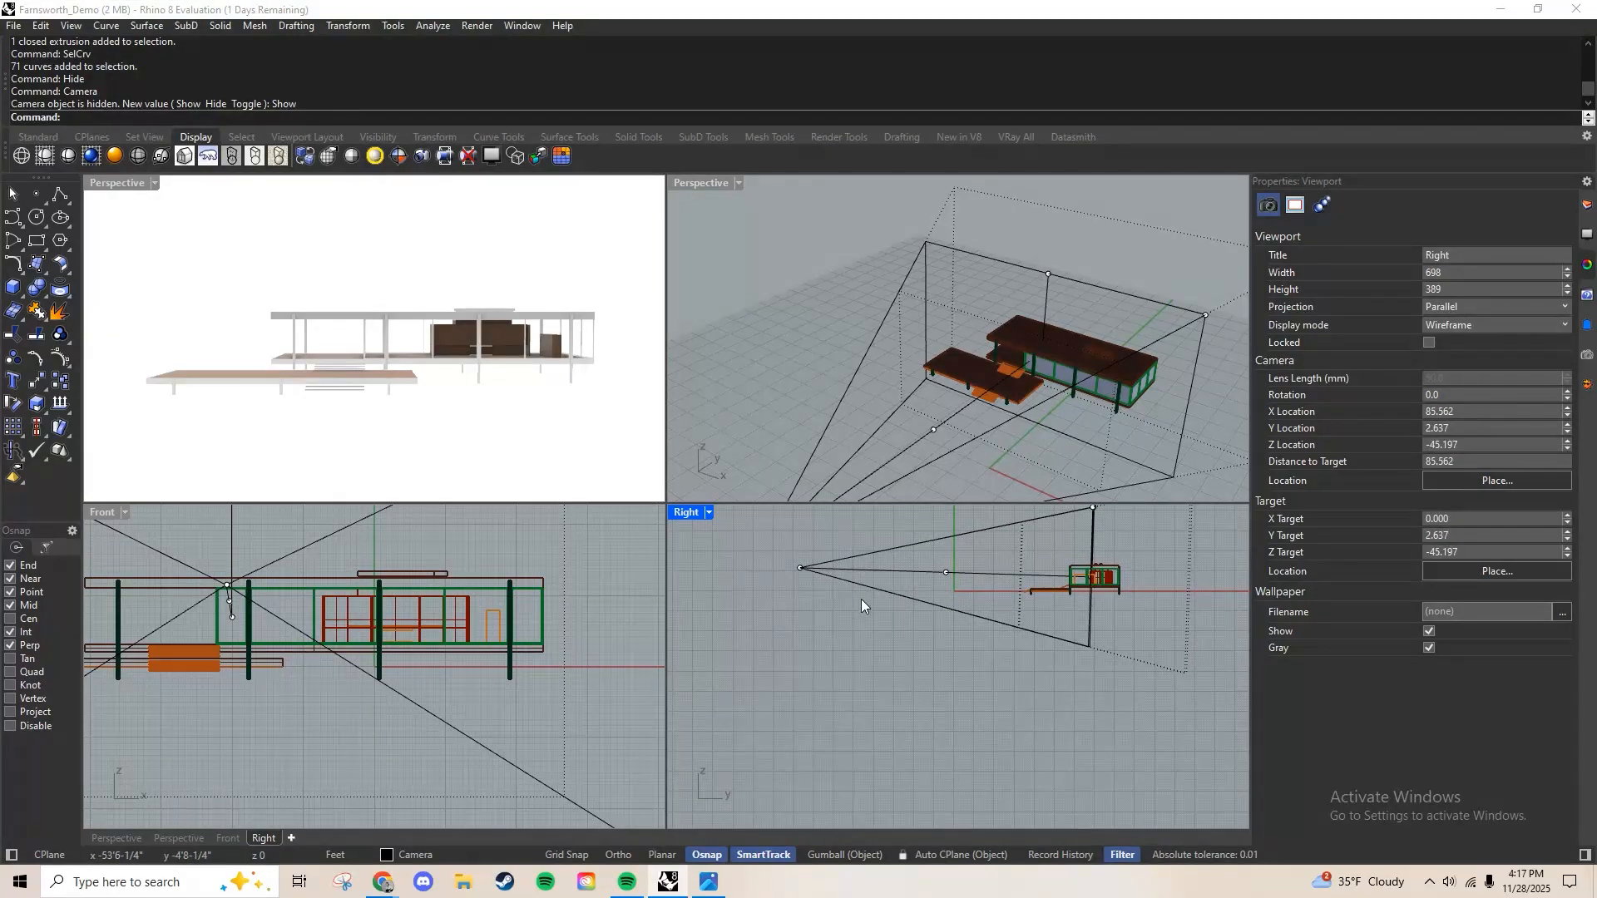
{"action": "scroll", "coordinate": [569, 636], "scroll_direction": "down", "scroll_amount": 2}
{"action": "right_click_drag", "start_coordinate": [571, 637], "coordinate": [511, 647]}
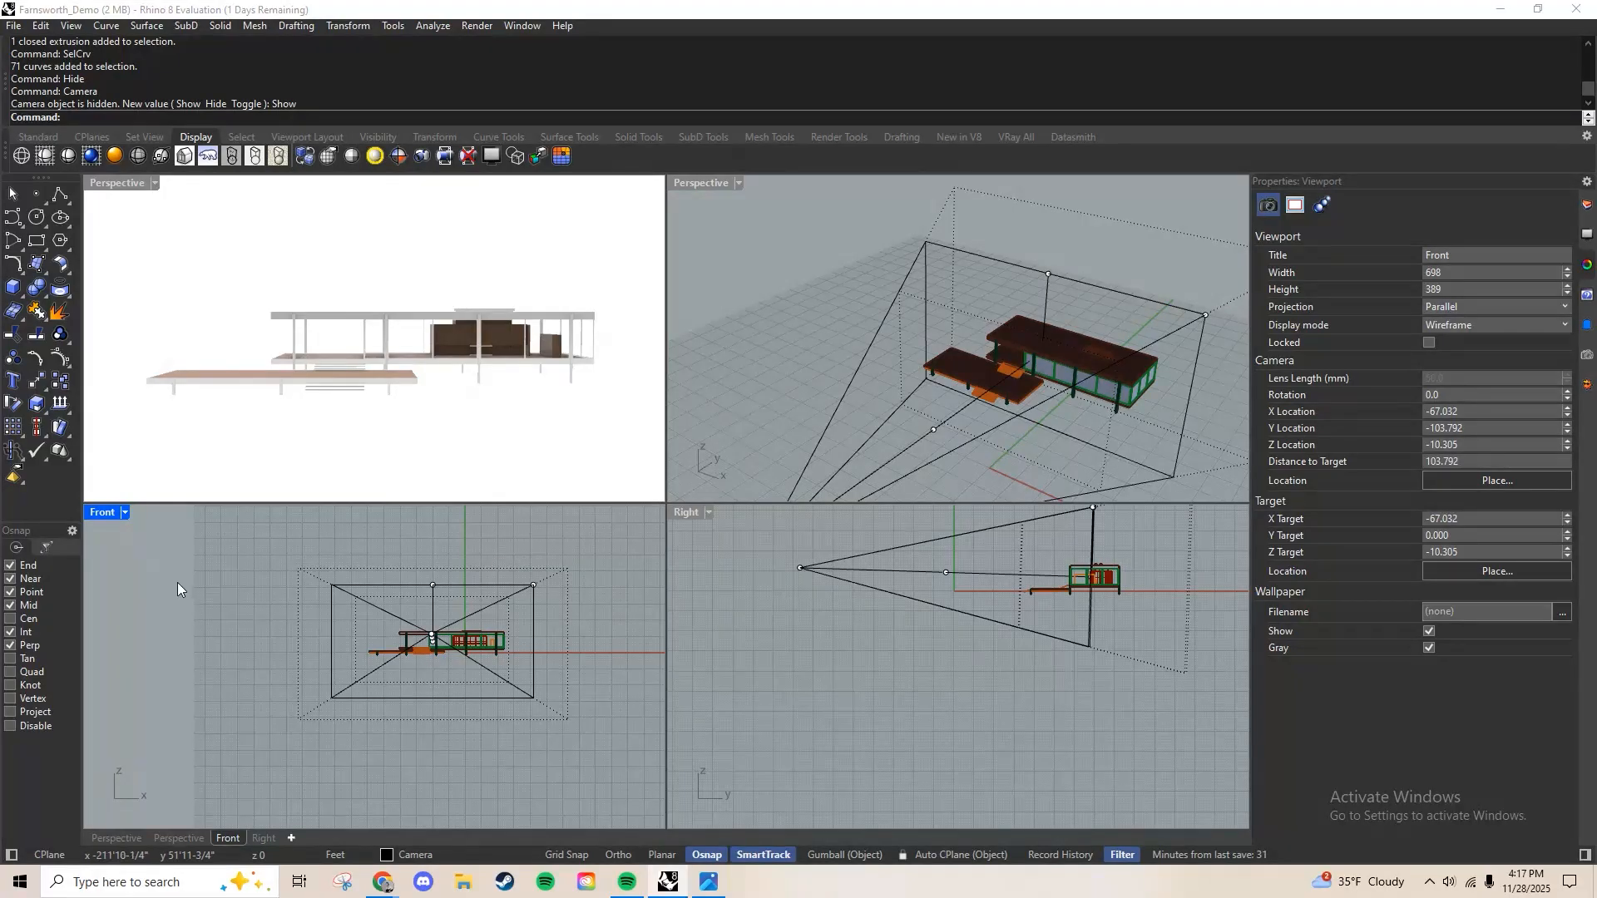
{"action": "right_click_drag", "start_coordinate": [794, 347], "coordinate": [722, 267]}
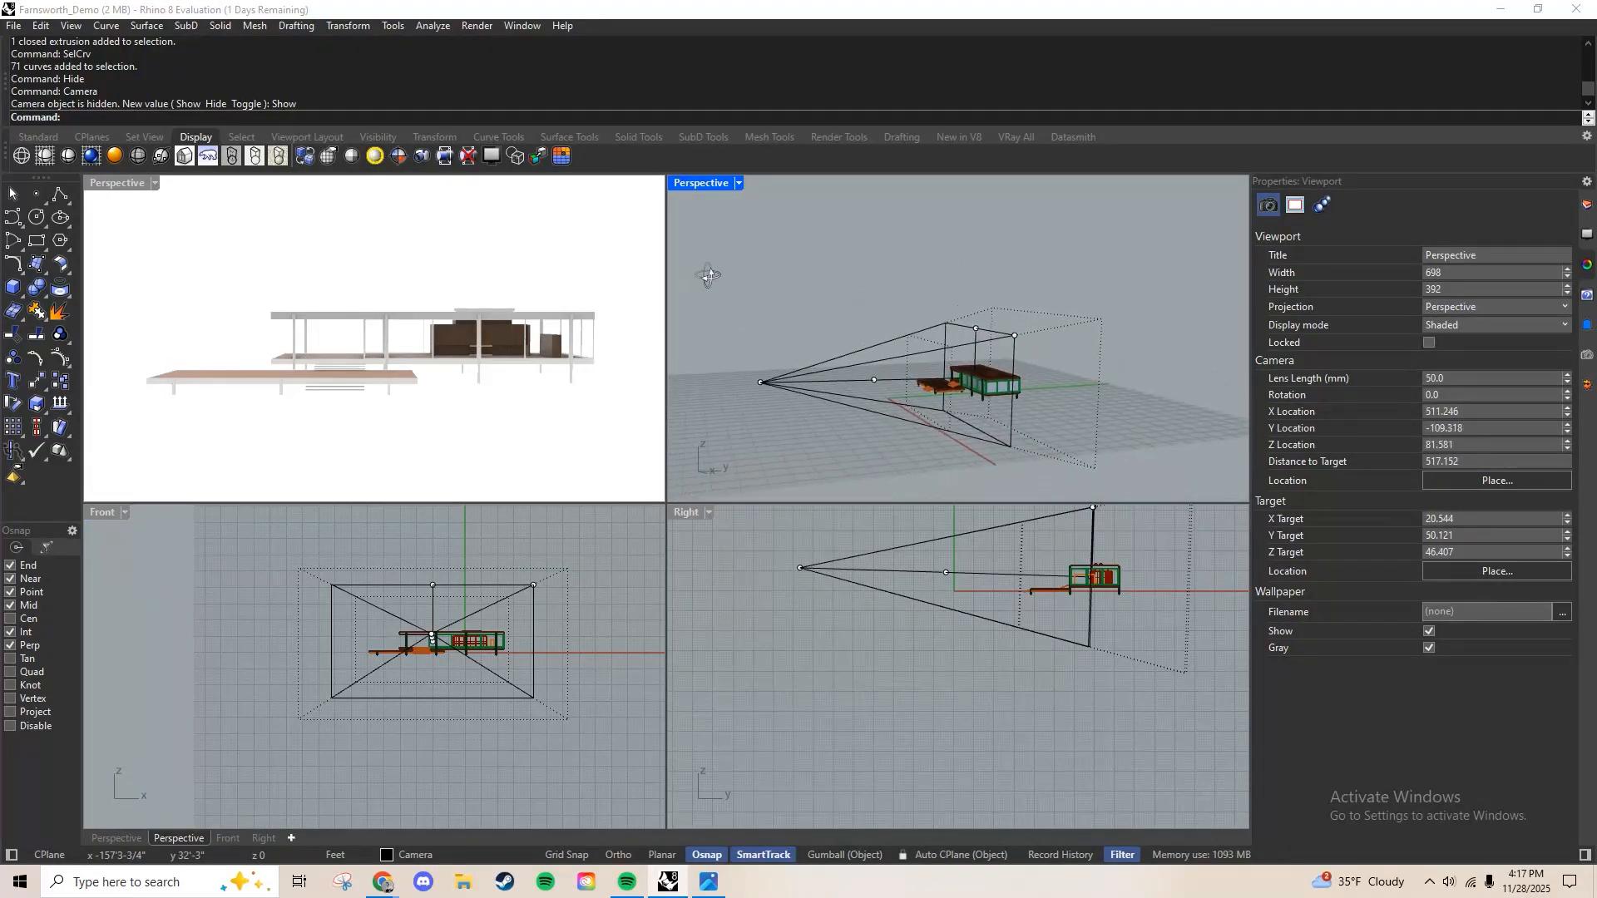
{"action": "left_click", "coordinate": [755, 386]}
{"action": "scroll", "coordinate": [777, 431], "scroll_direction": "up", "scroll_amount": 9}
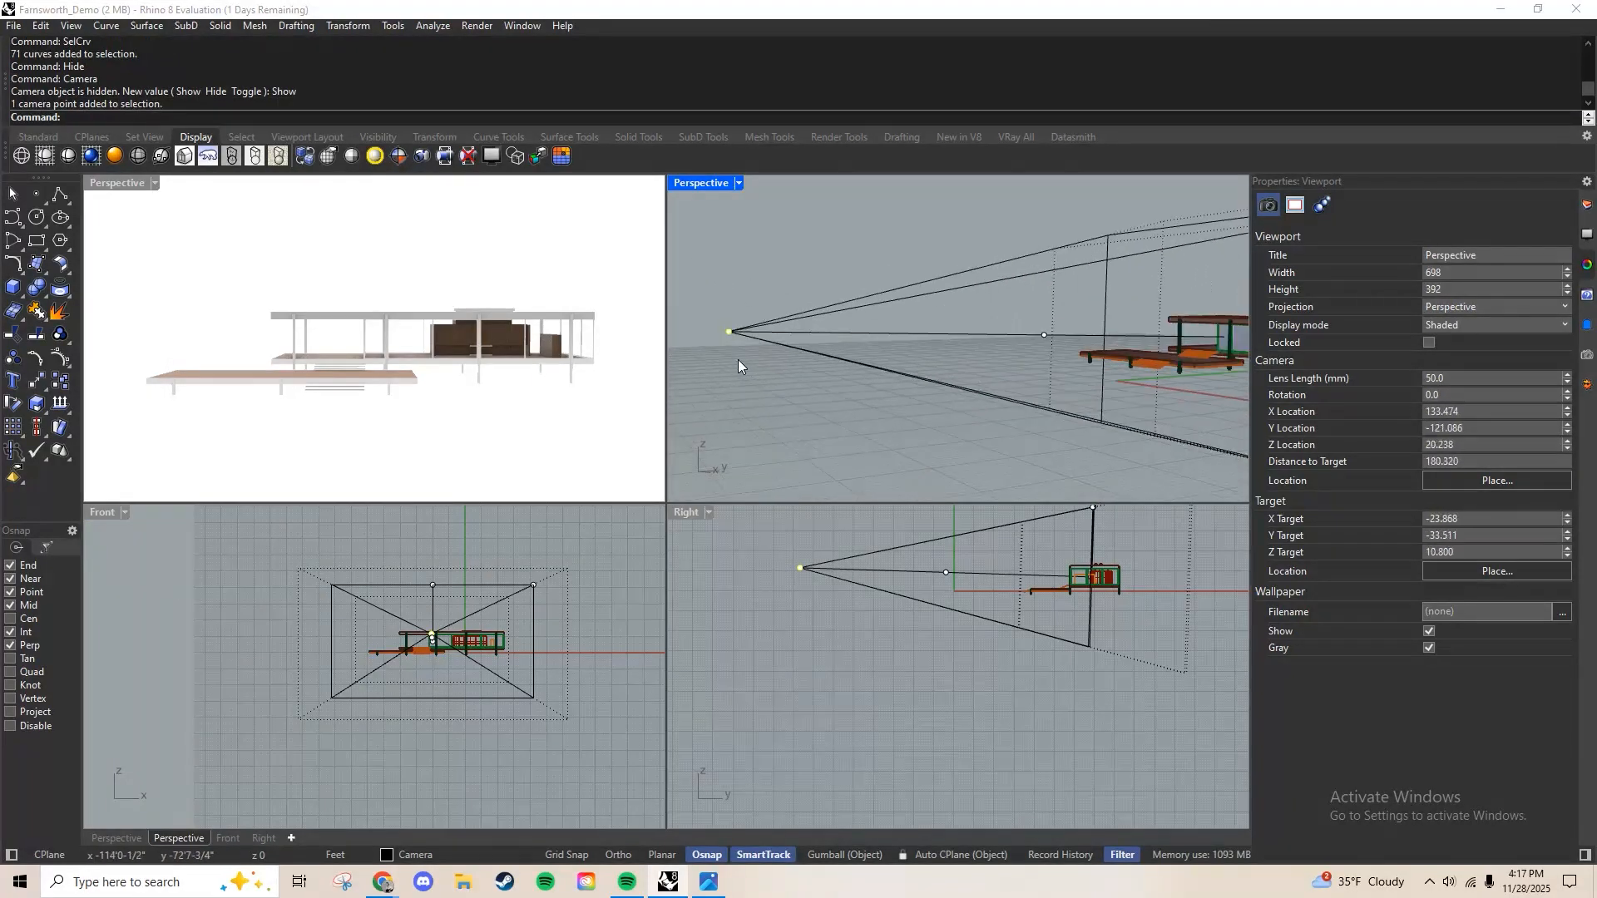
{"action": "scroll", "coordinate": [749, 375], "scroll_direction": "down", "scroll_amount": 5}
{"action": "right_click_drag", "start_coordinate": [755, 384], "coordinate": [1010, 380]}
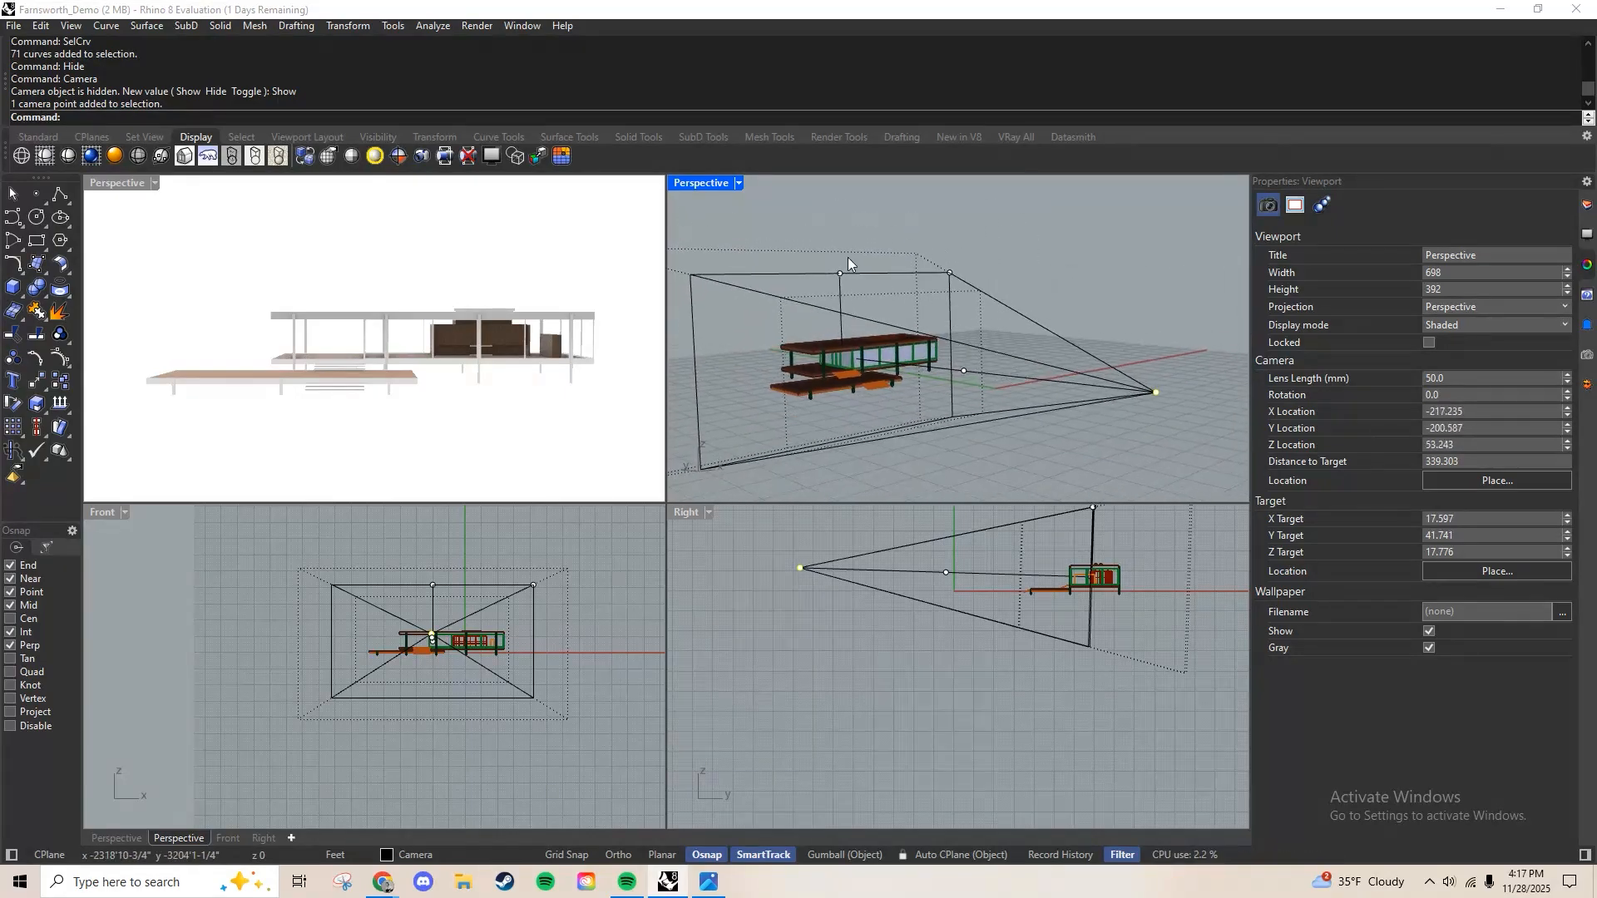
Try moving the camera's upper handle, undo it, and widen the view cone with its corner point so the house appears smaller
{"action": "left_click", "coordinate": [840, 273]}
{"action": "left_click_drag", "start_coordinate": [842, 273], "coordinate": [1002, 230]}
{"action": "key", "text": "ctrl+z"}
{"action": "key", "text": "ctrl+z"}
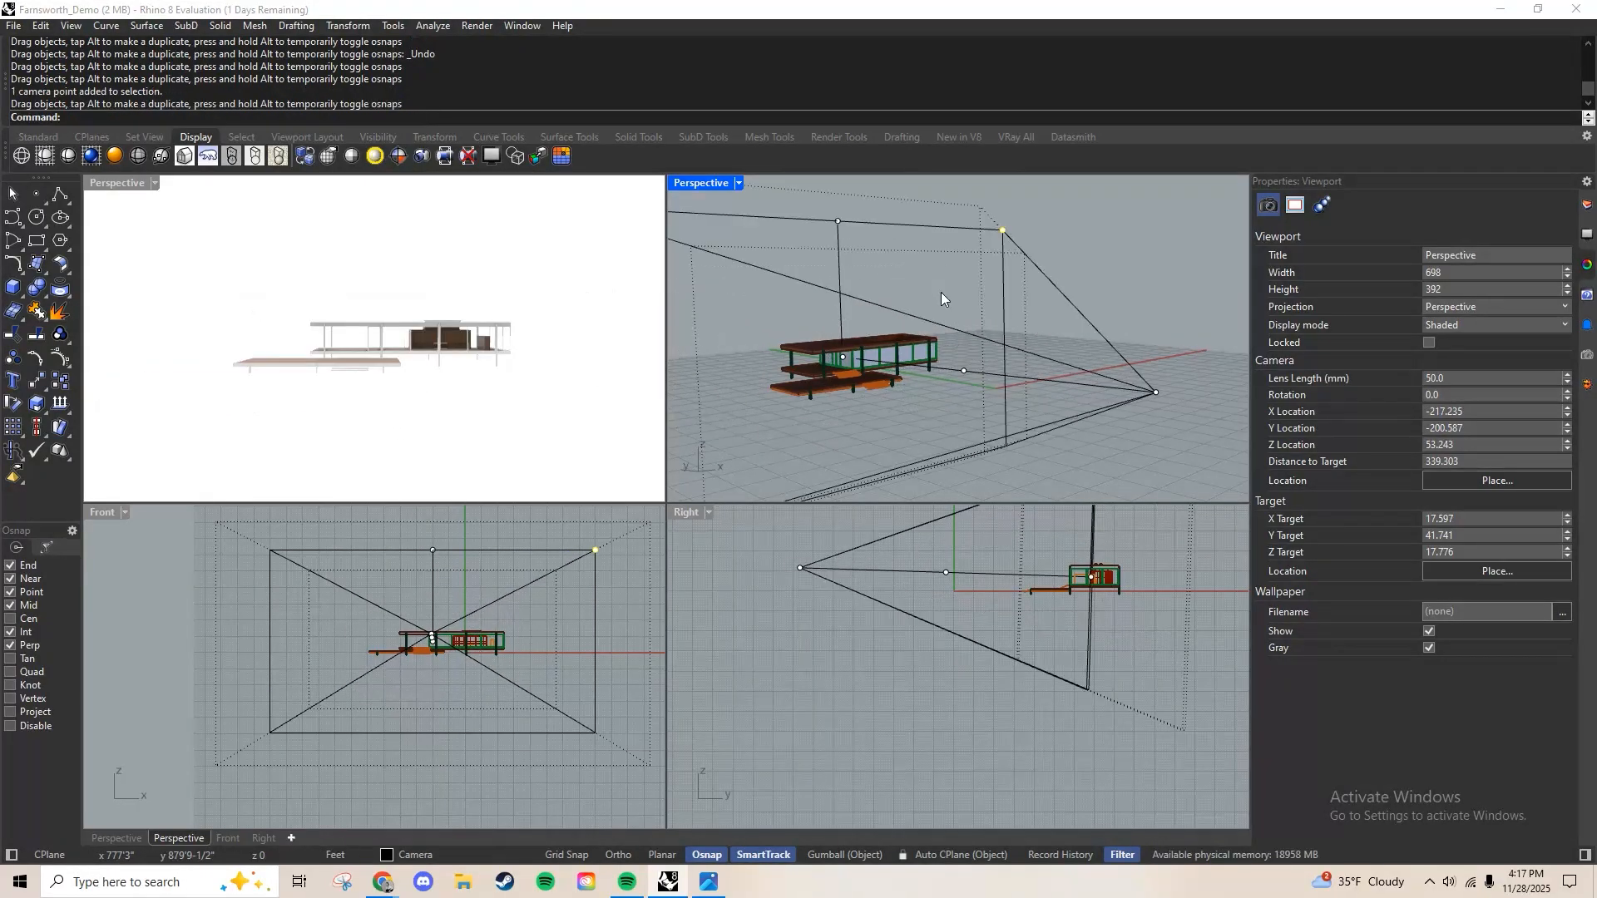
{"action": "left_click_drag", "start_coordinate": [965, 371], "coordinate": [964, 371]}
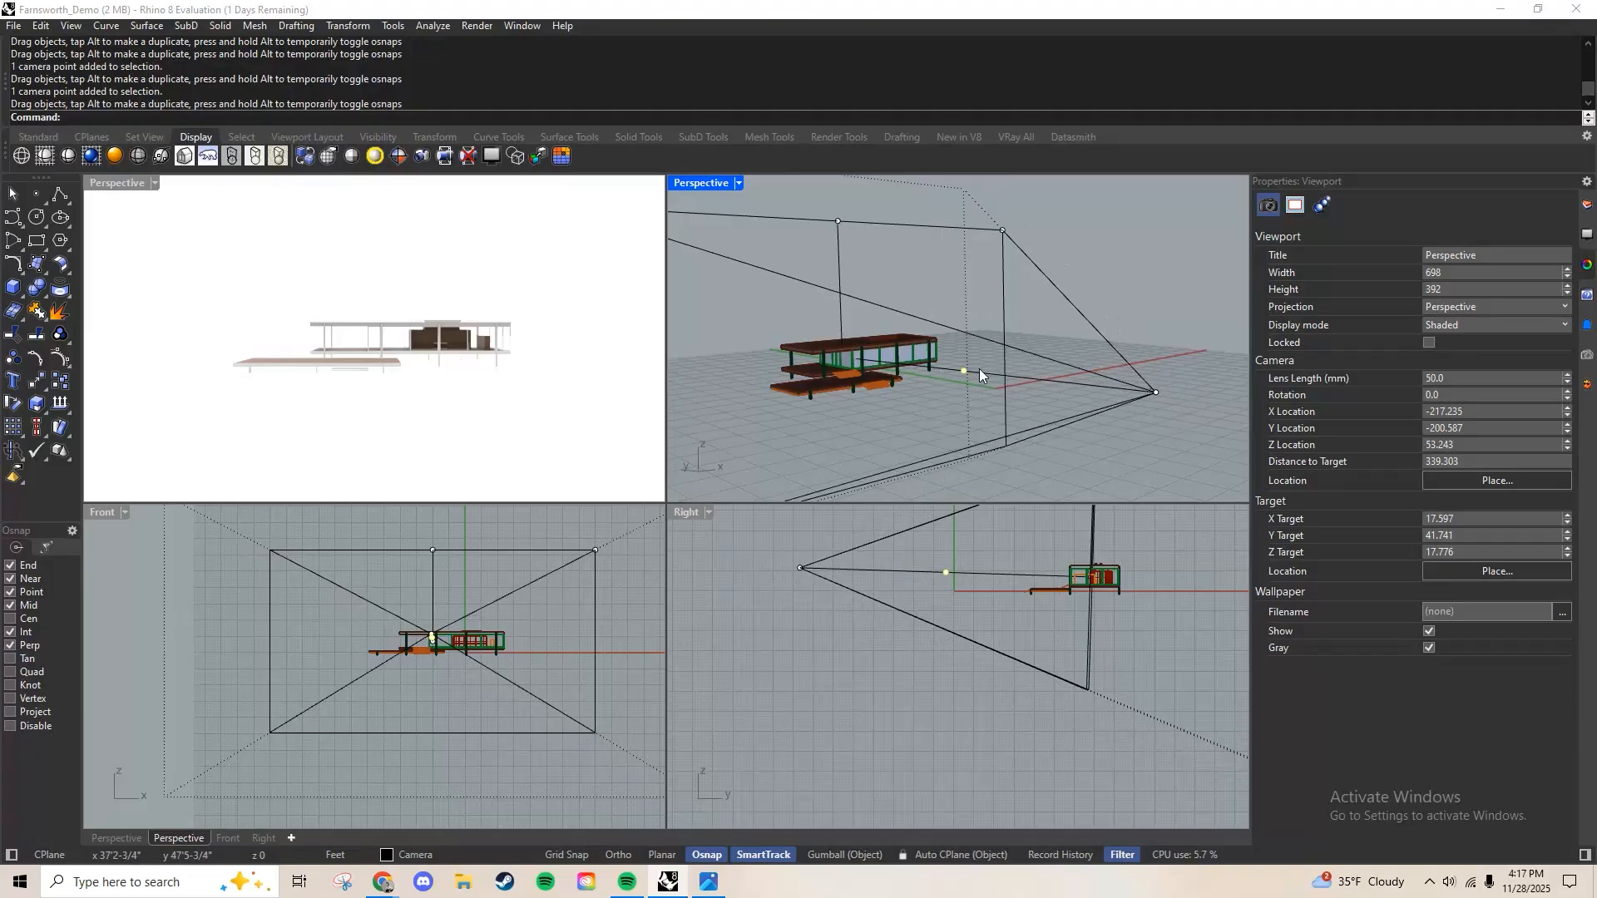
Draw a vertical reference line 5'5" long straight down from the camera location point
{"action": "right_click_drag", "start_coordinate": [842, 239], "coordinate": [1059, 382]}
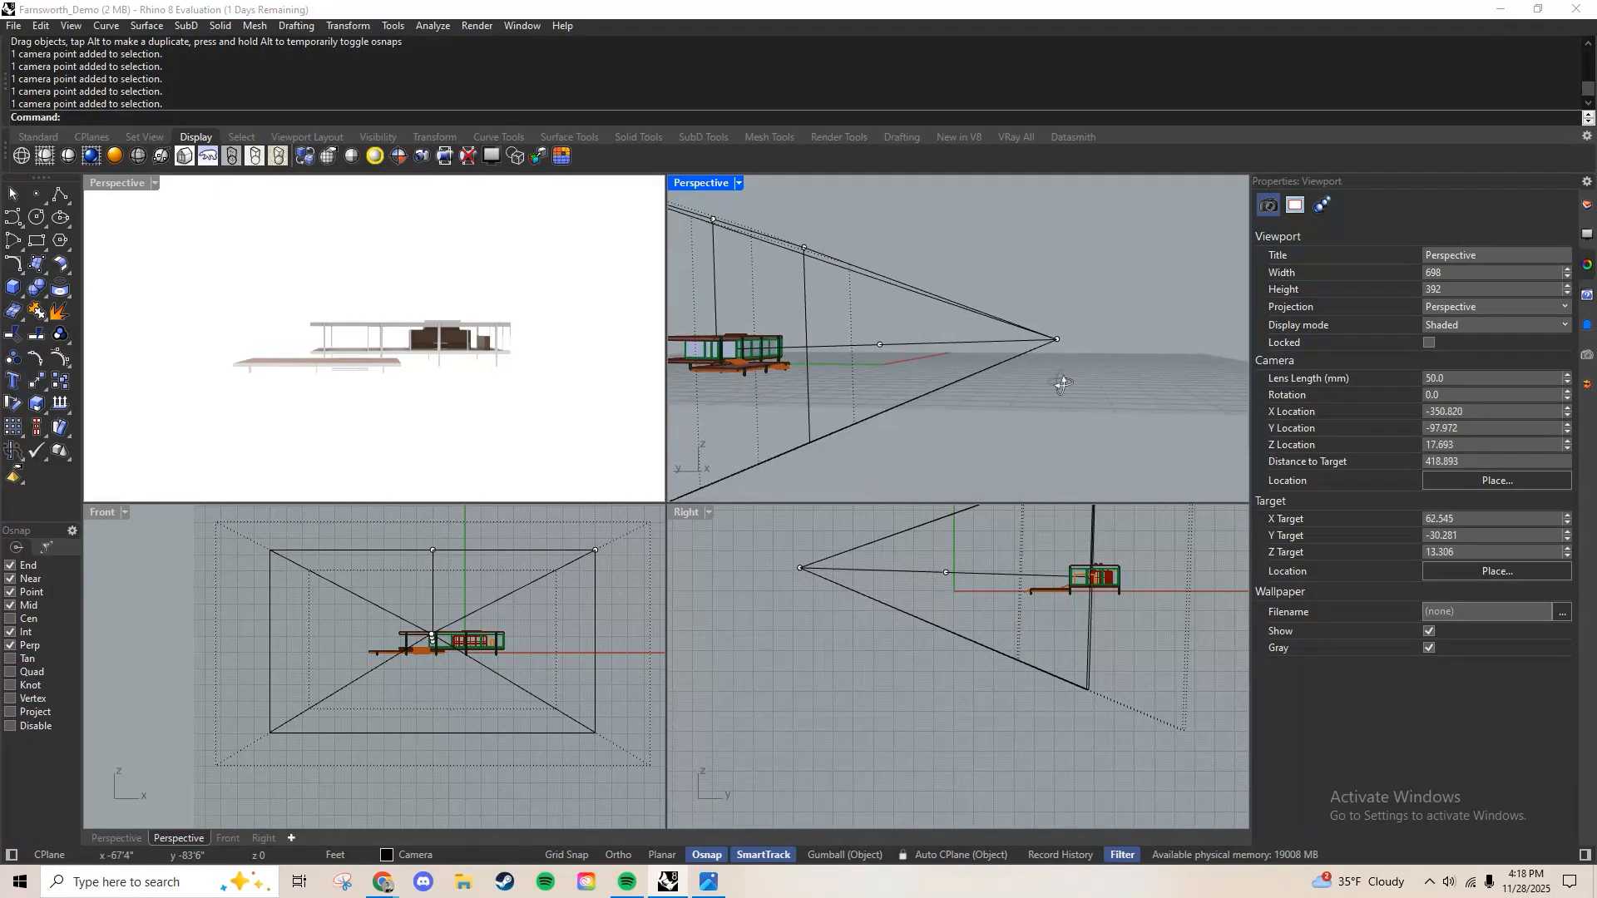
{"action": "left_click", "coordinate": [1057, 340]}
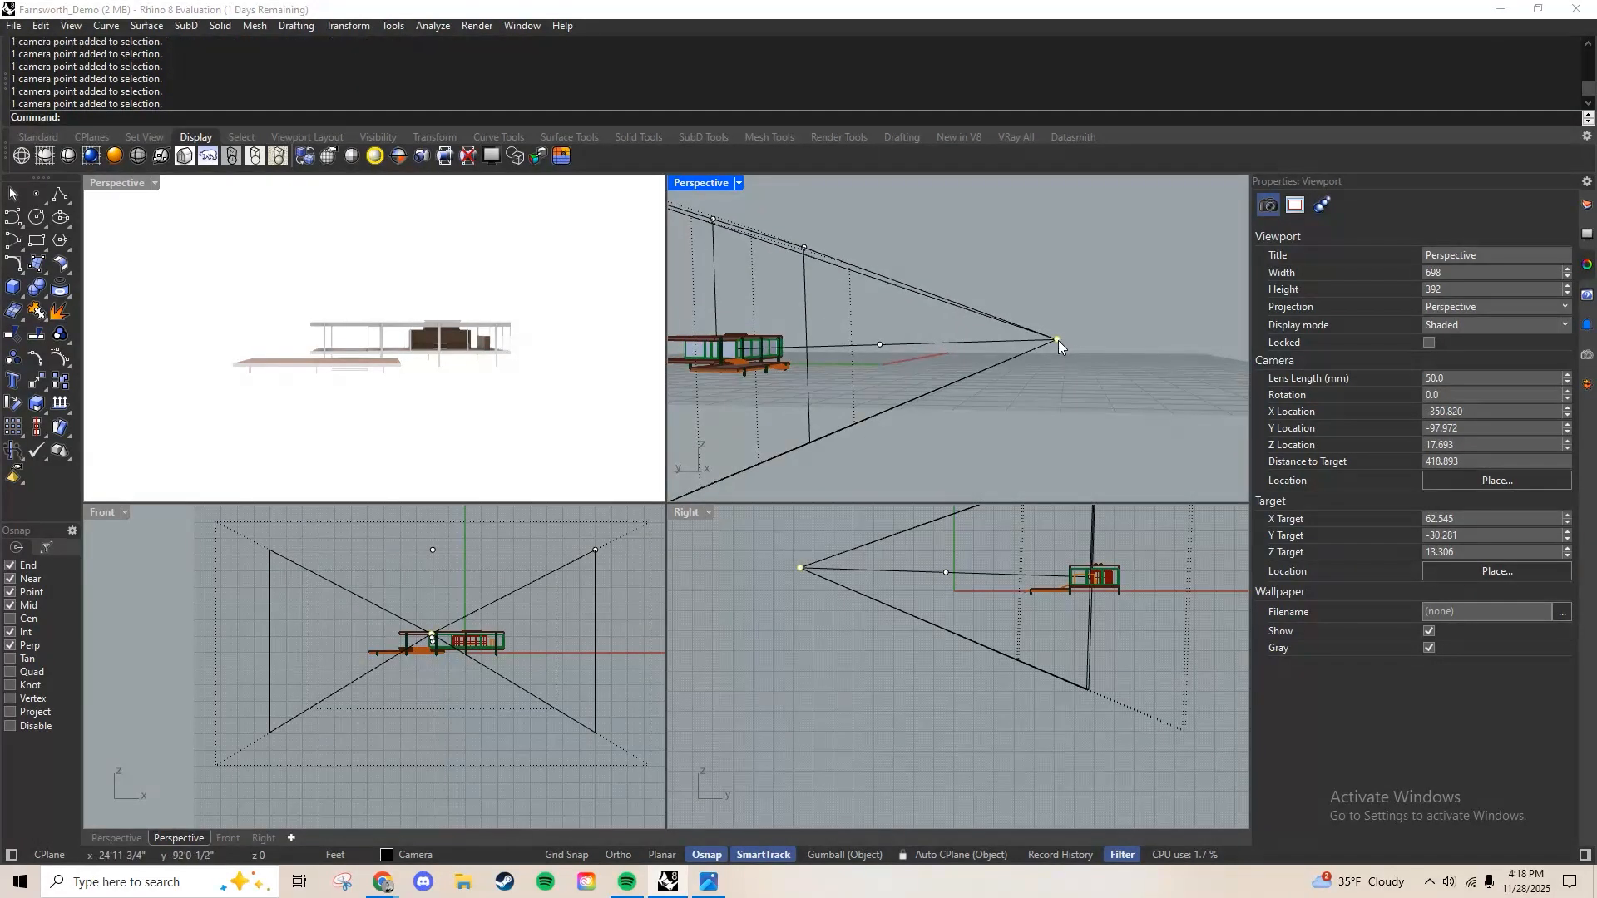
{"action": "right_click_drag", "start_coordinate": [1075, 317], "coordinate": [898, 416]}
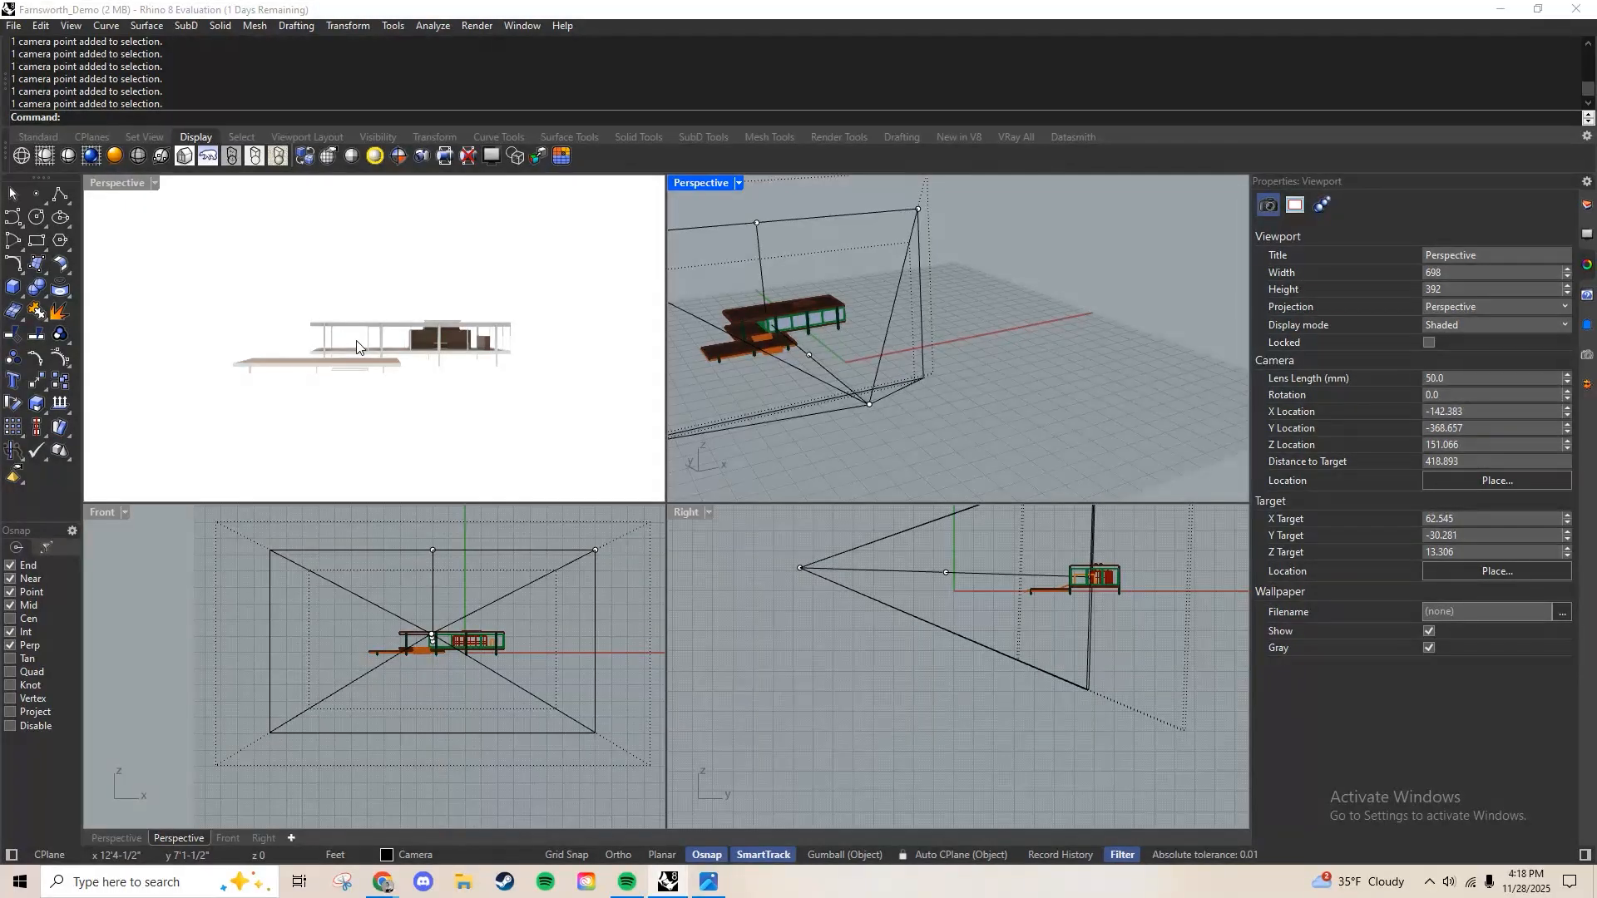
{"action": "type", "text": "line"}
{"action": "key", "text": "Return"}
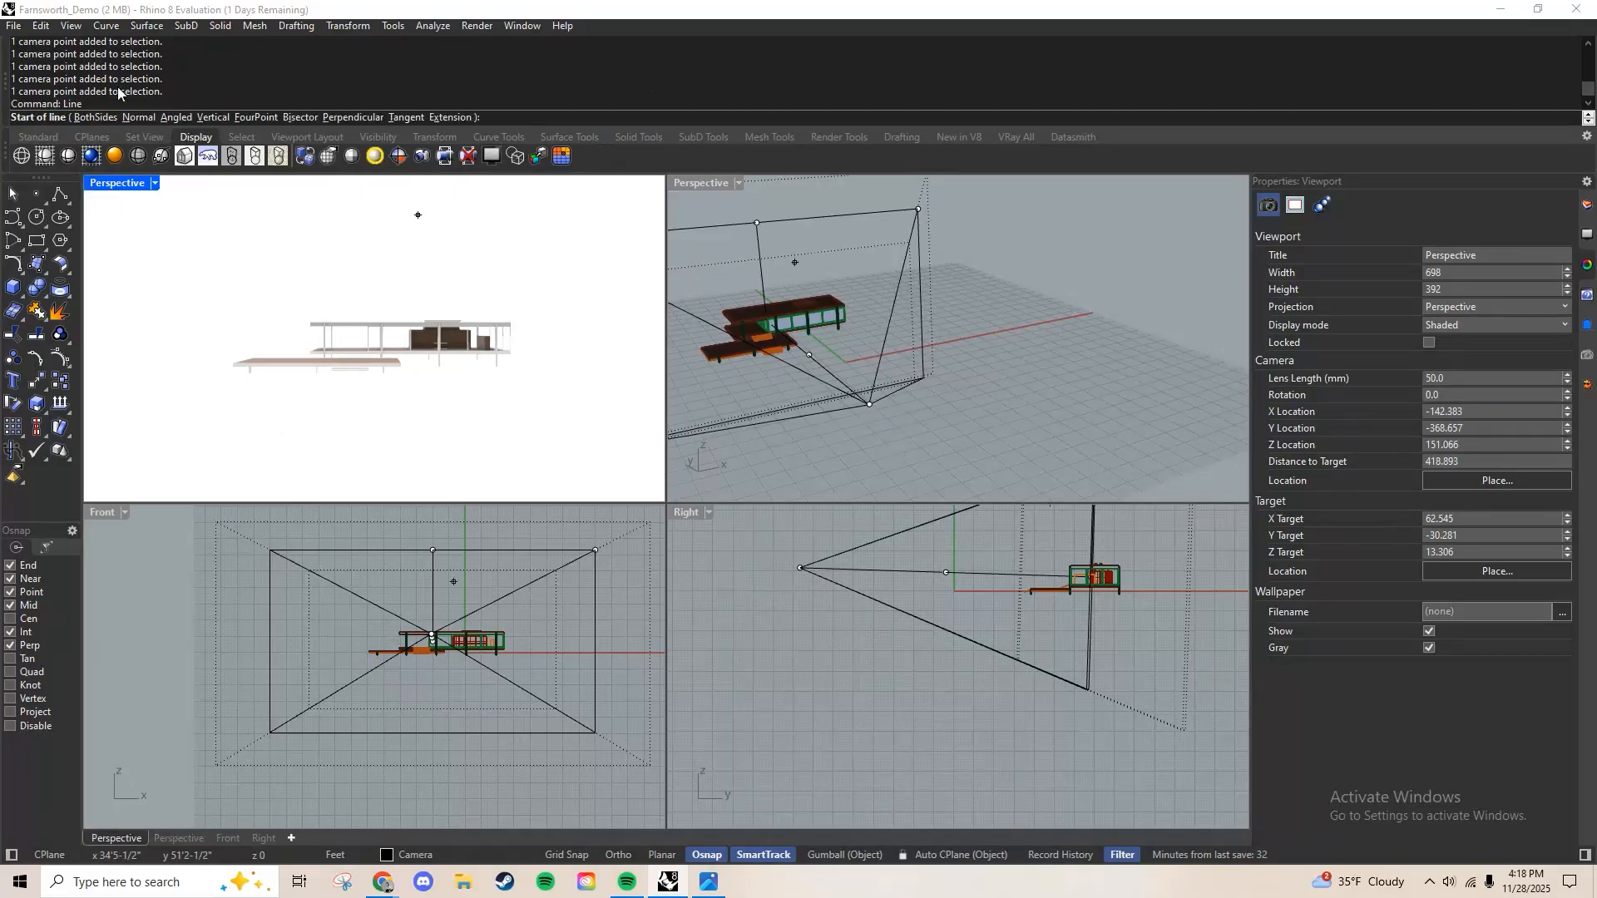
{"action": "left_click", "coordinate": [870, 406]}
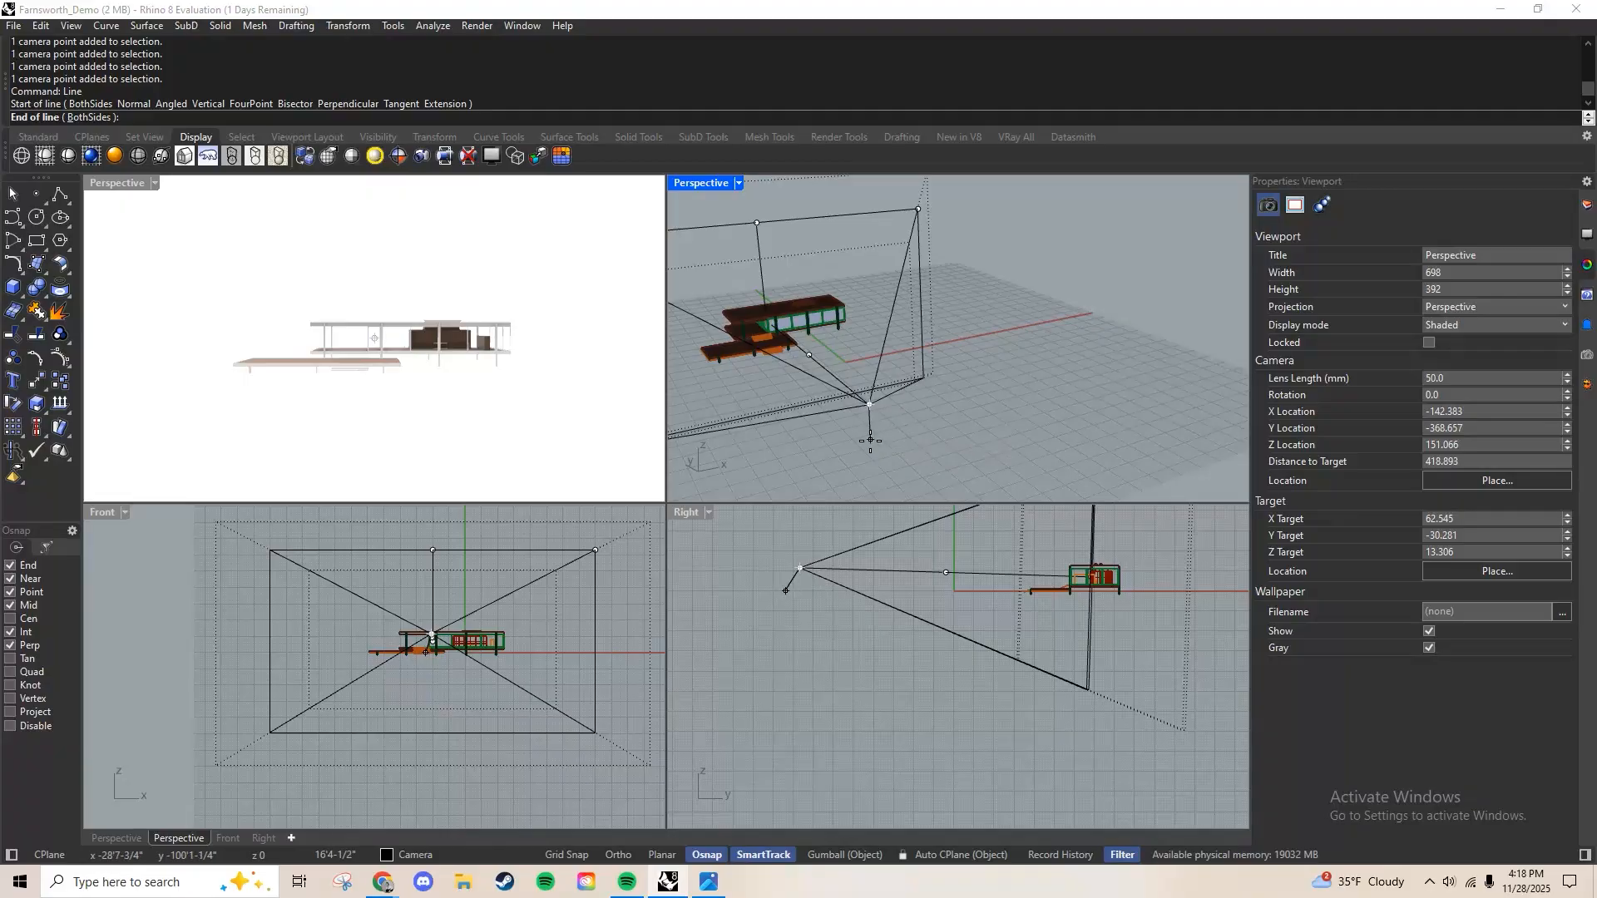
{"action": "key", "text": "F8"}
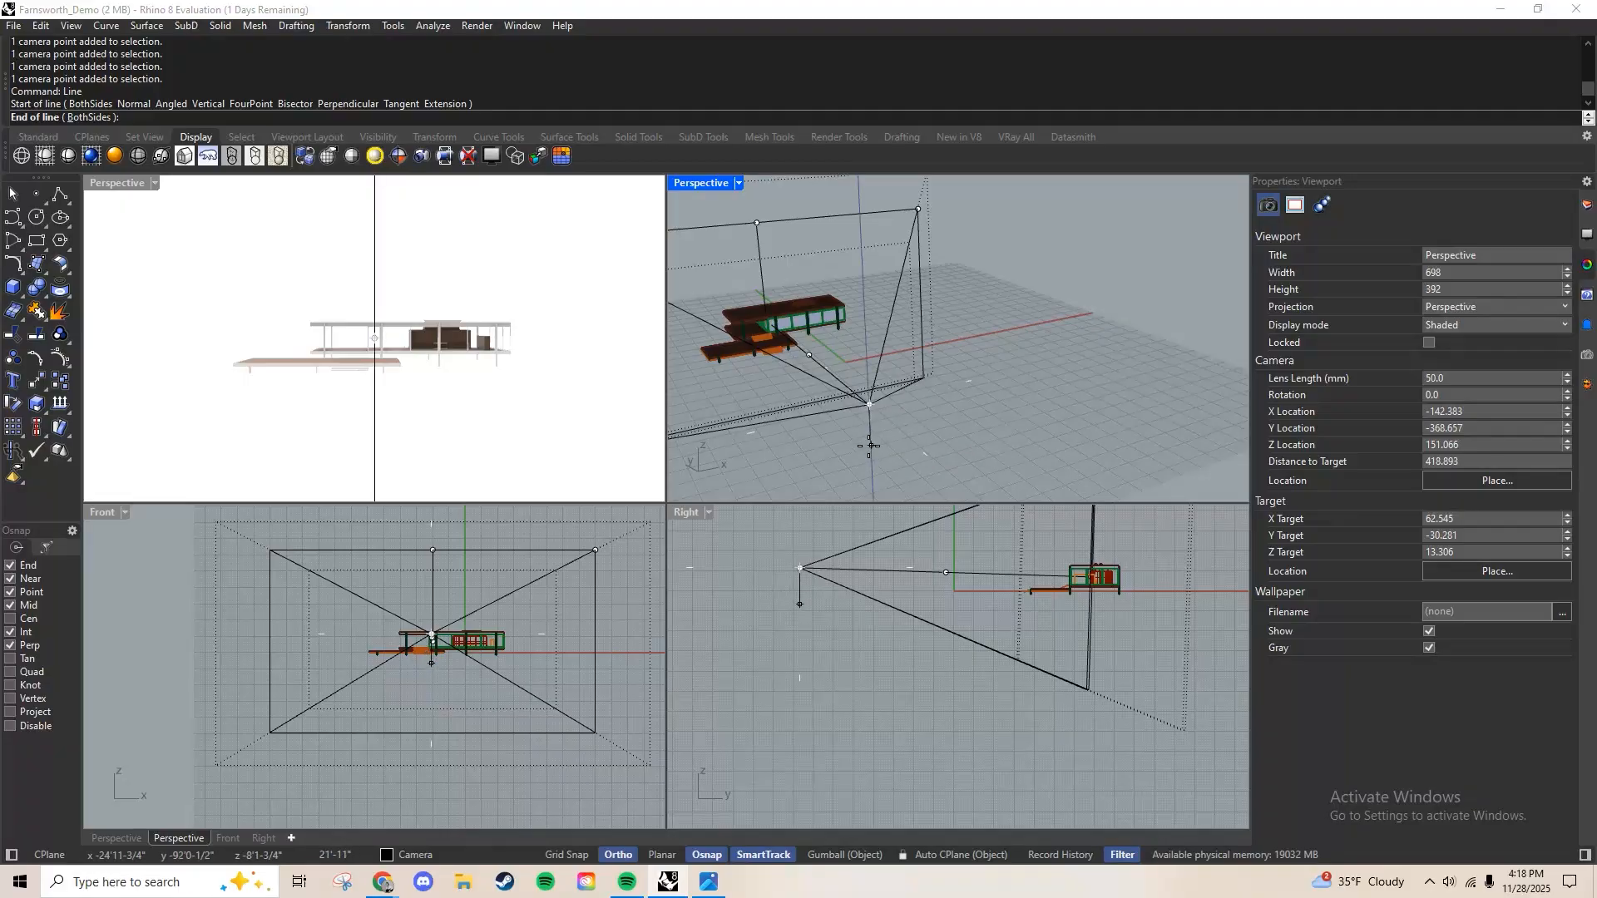
{"action": "type", "text": "%'5"}
{"action": "key", "text": "F8"}
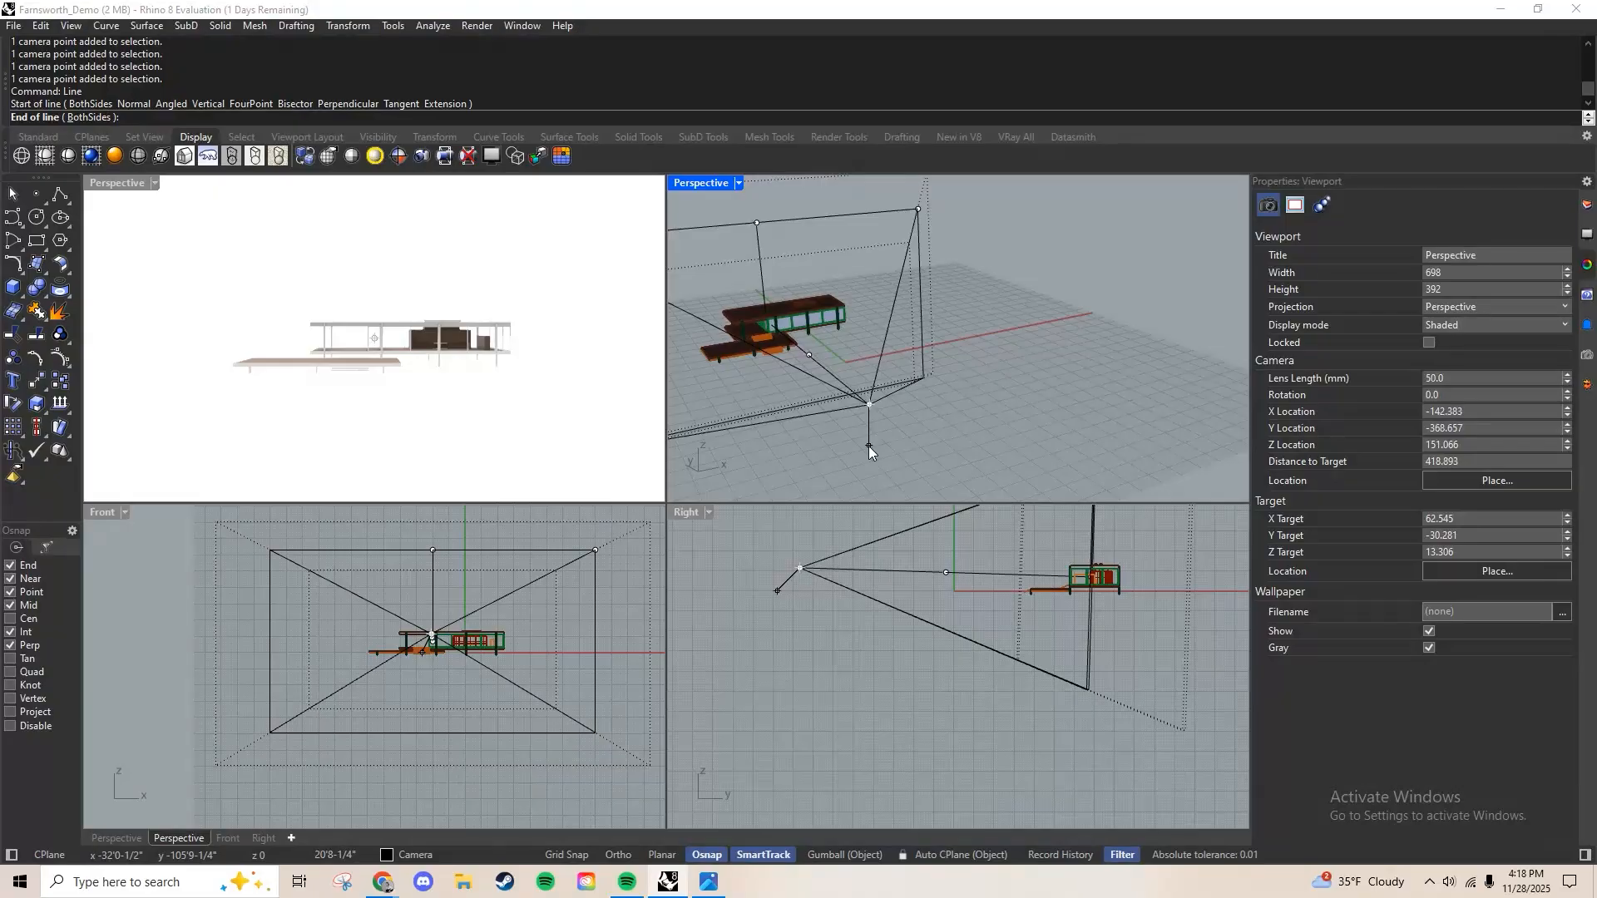
{"action": "type", "text": "5'5"}
{"action": "key", "text": "shift"}
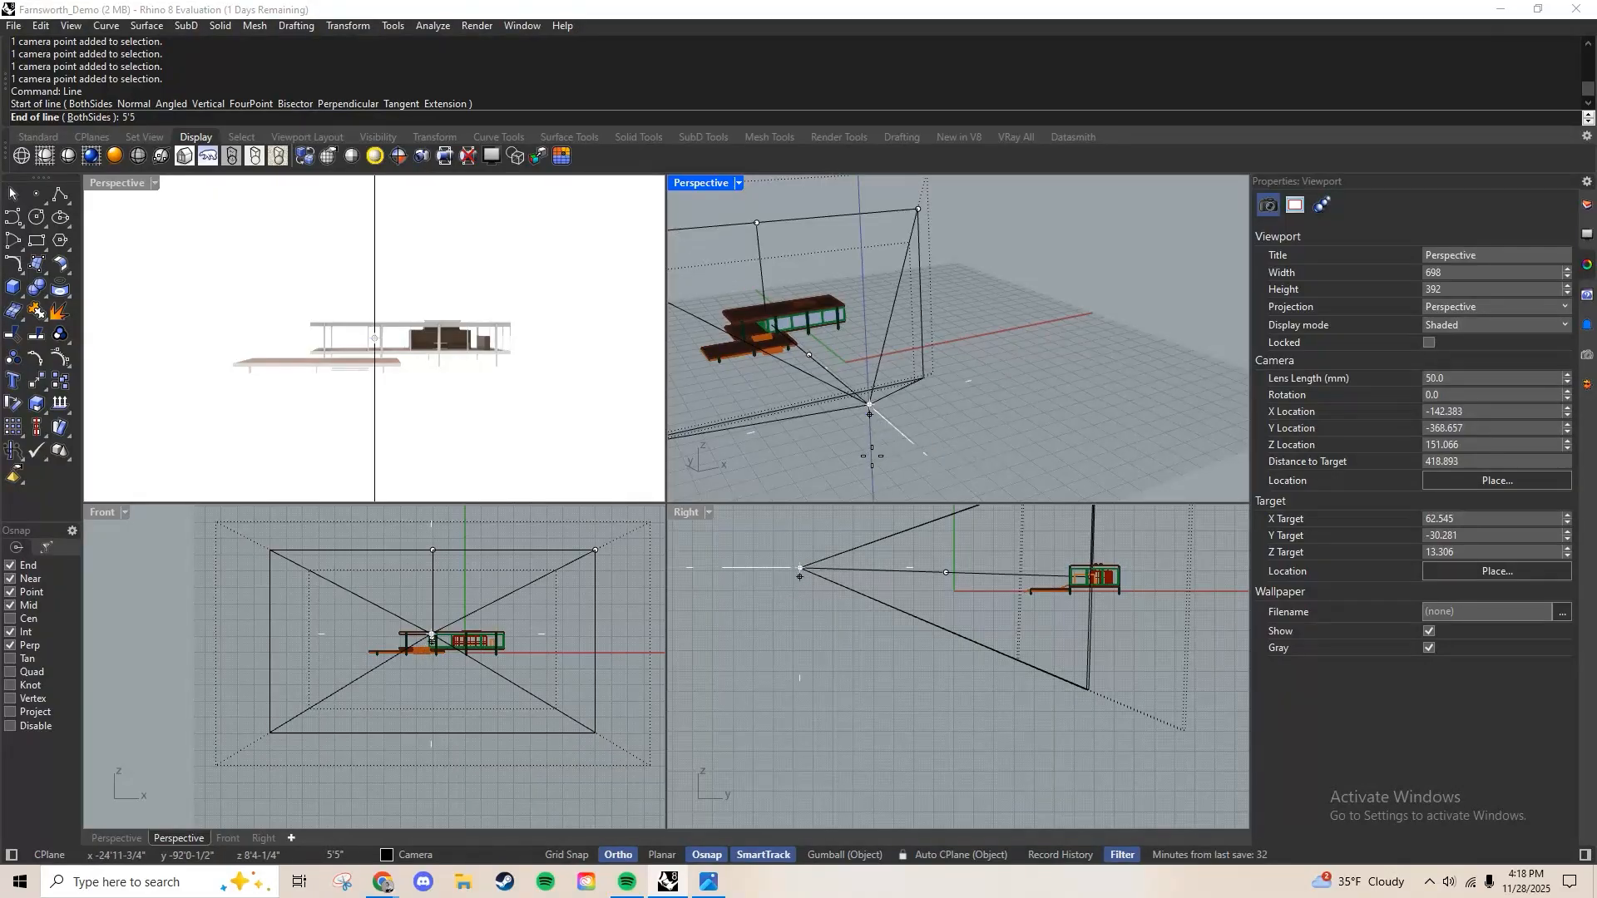
{"action": "key", "text": "Return"}
View the camera from behind in the shaded perspective and select the vertical reference line beneath it
{"action": "scroll", "coordinate": [881, 427], "scroll_direction": "up", "scroll_amount": 5}
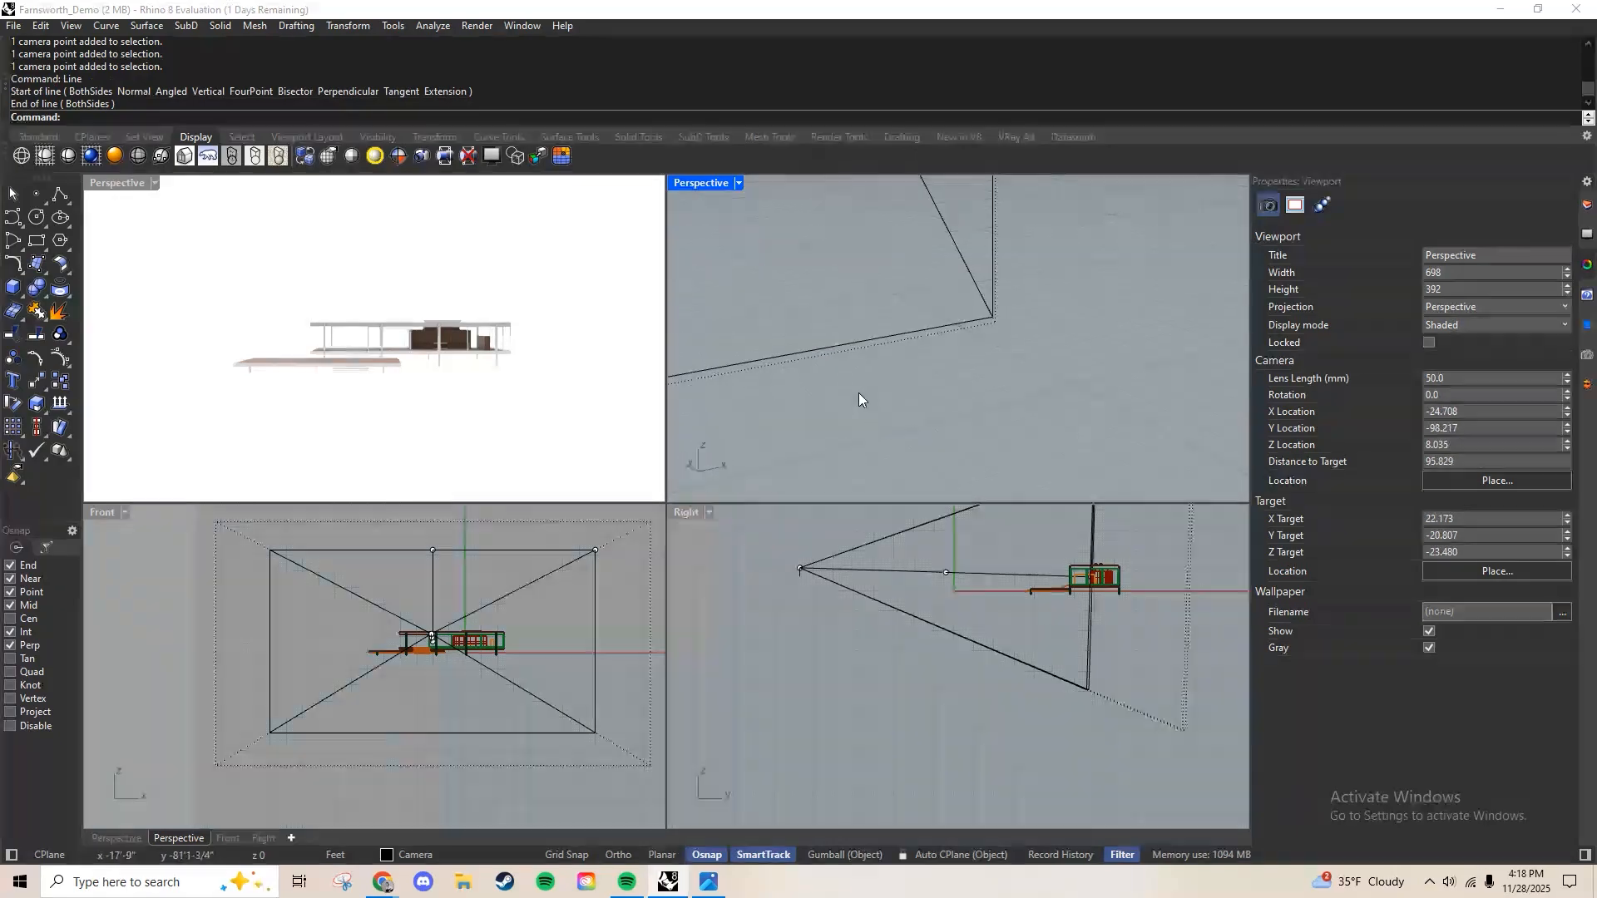
{"action": "right_click_drag", "start_coordinate": [846, 383], "coordinate": [972, 375], "text": "shift"}
{"action": "scroll", "coordinate": [1011, 367], "scroll_direction": "down", "scroll_amount": 6}
{"action": "left_click", "coordinate": [1113, 316]}
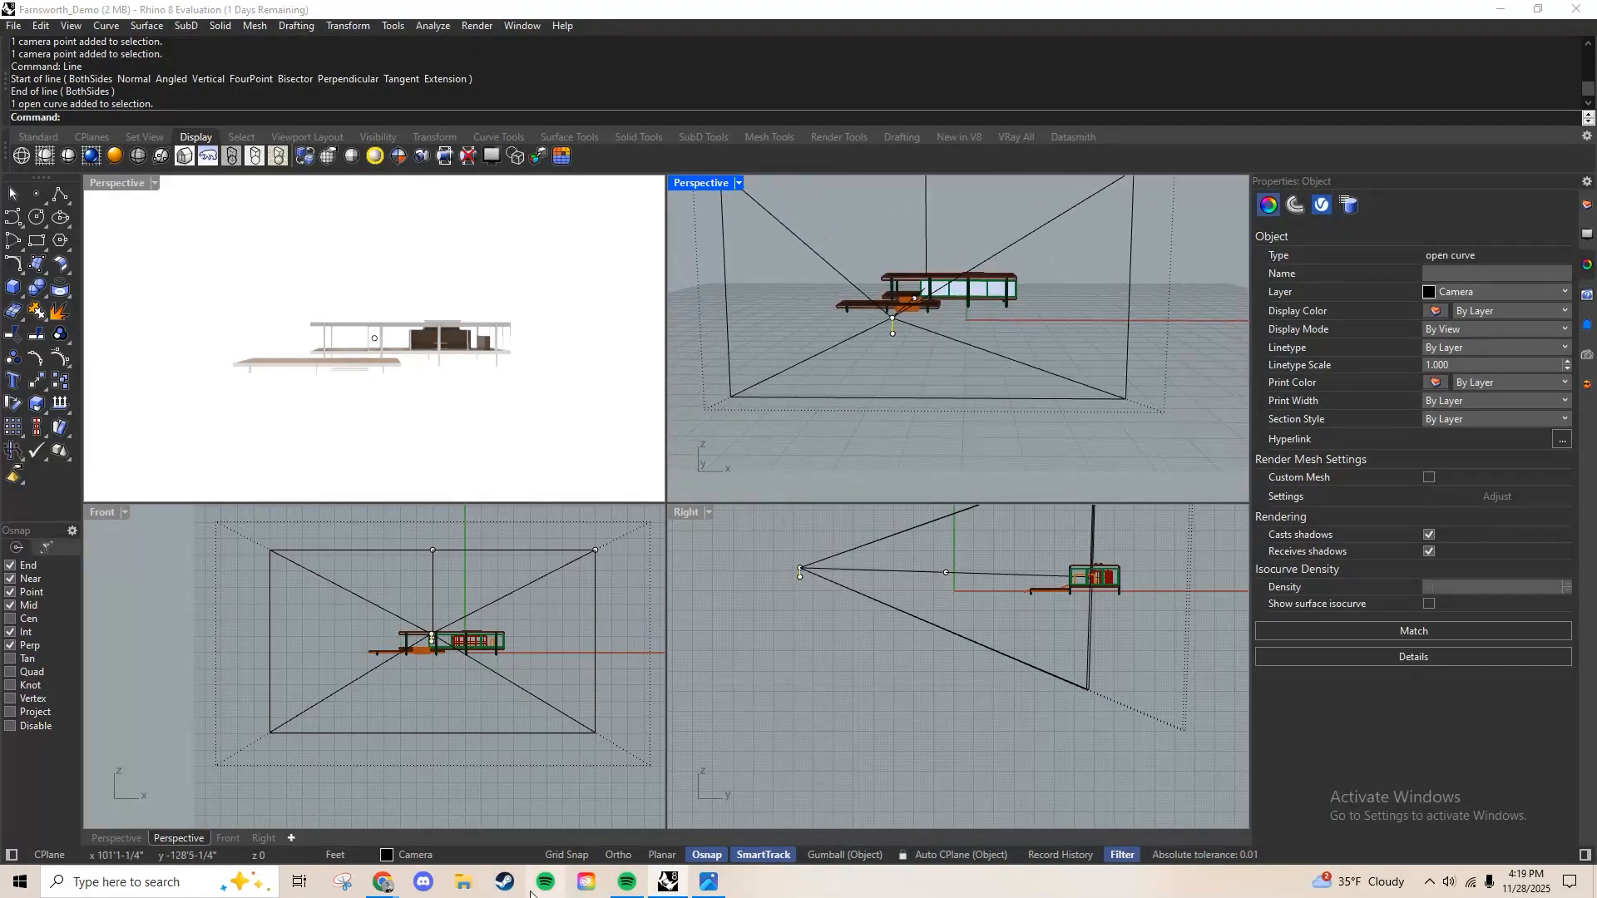
Switch to the browser's Adobe Stock license history and look at the forest clearing photo's entry
{"action": "mouse_move", "coordinate": [386, 883]}
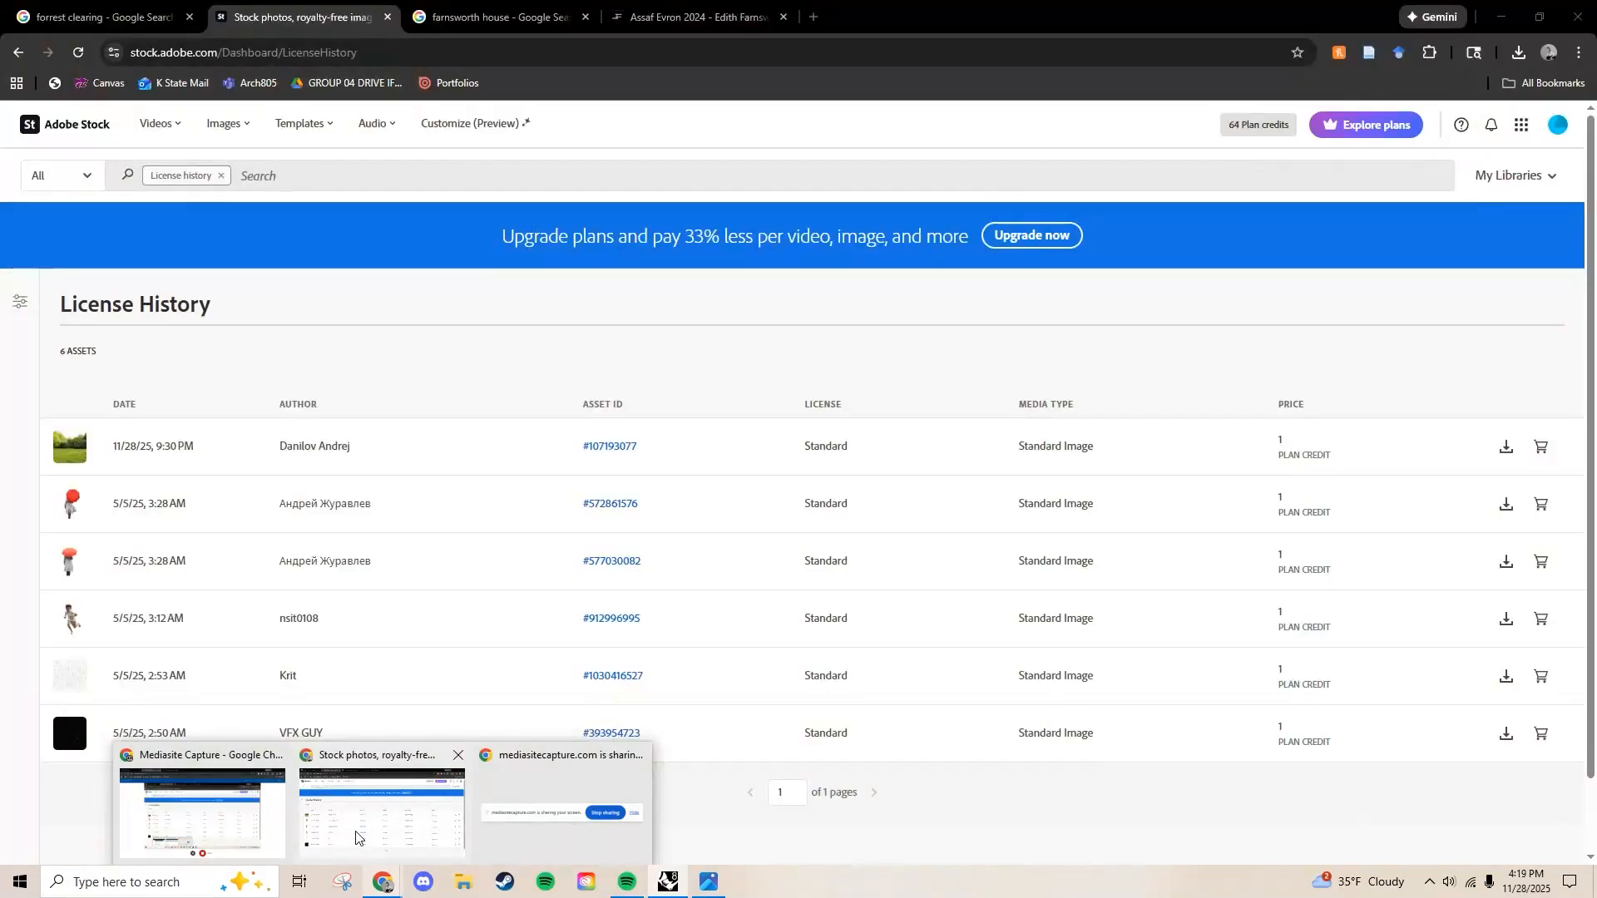
{"action": "left_click", "coordinate": [356, 834]}
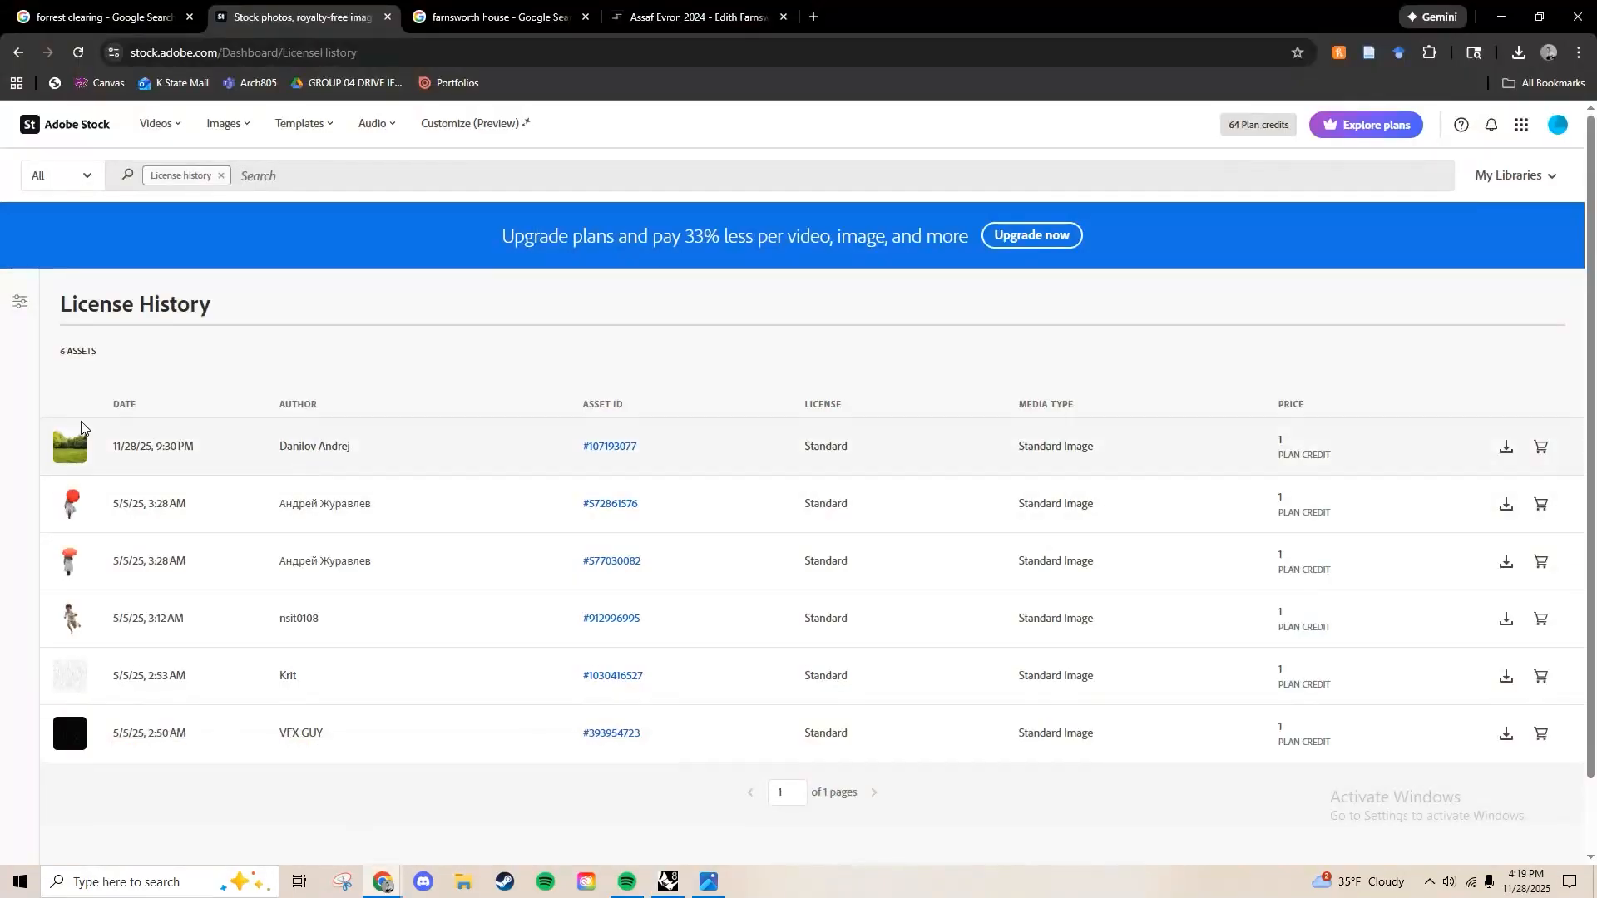
{"action": "mouse_move", "coordinate": [60, 459]}
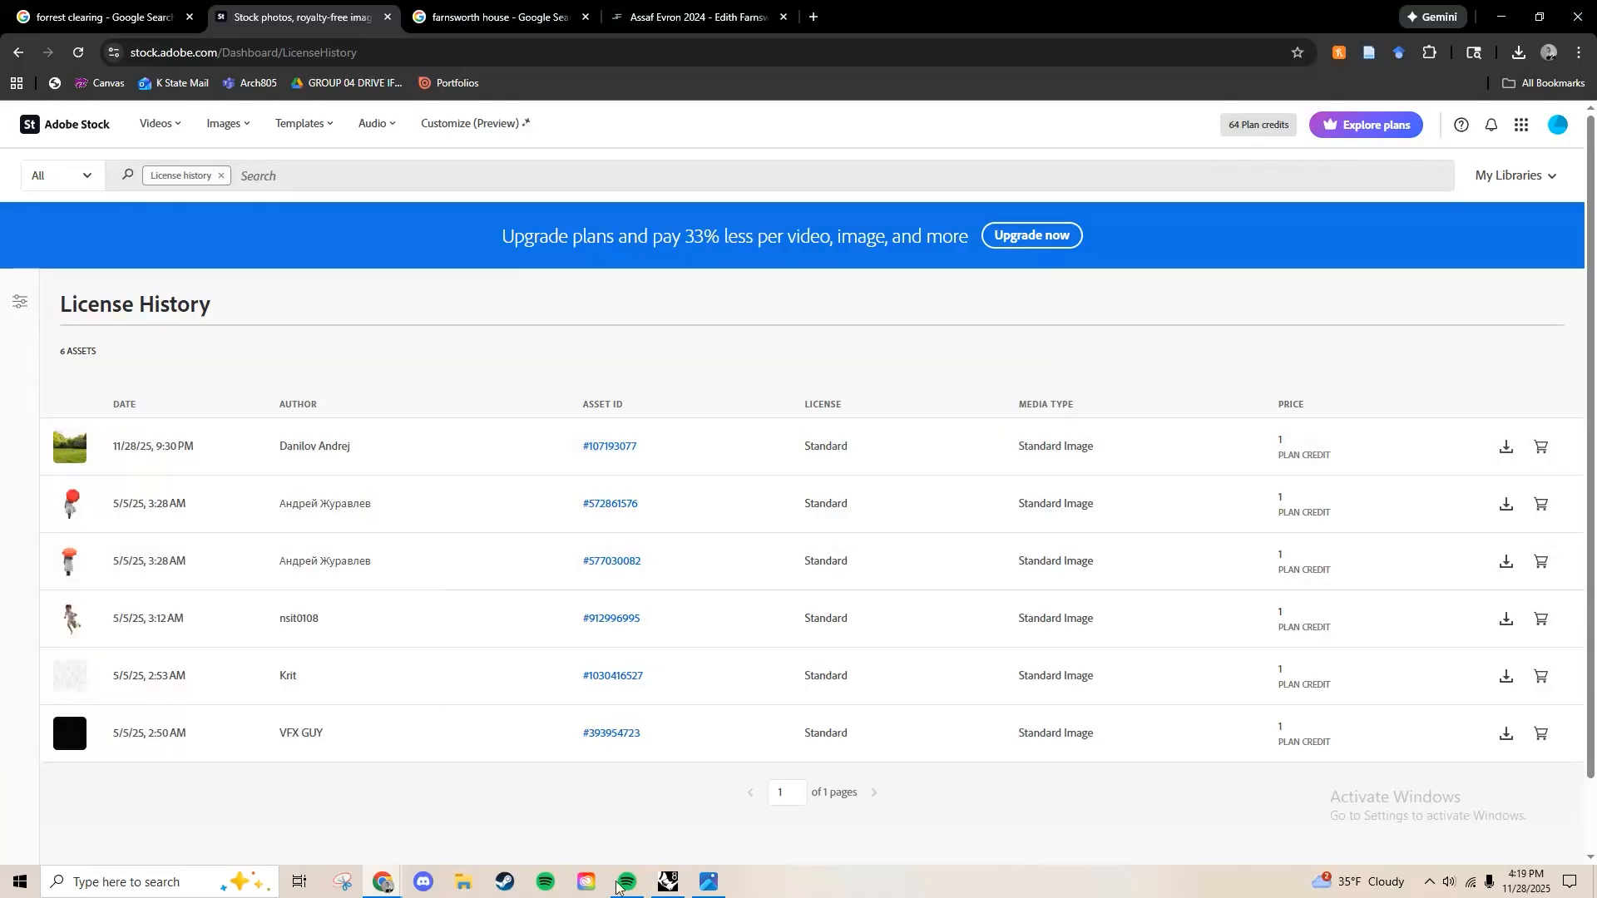
Switch back to Rhino, examine the camera from the side in the shaded perspective, and select its location point
{"action": "left_click", "coordinate": [668, 882]}
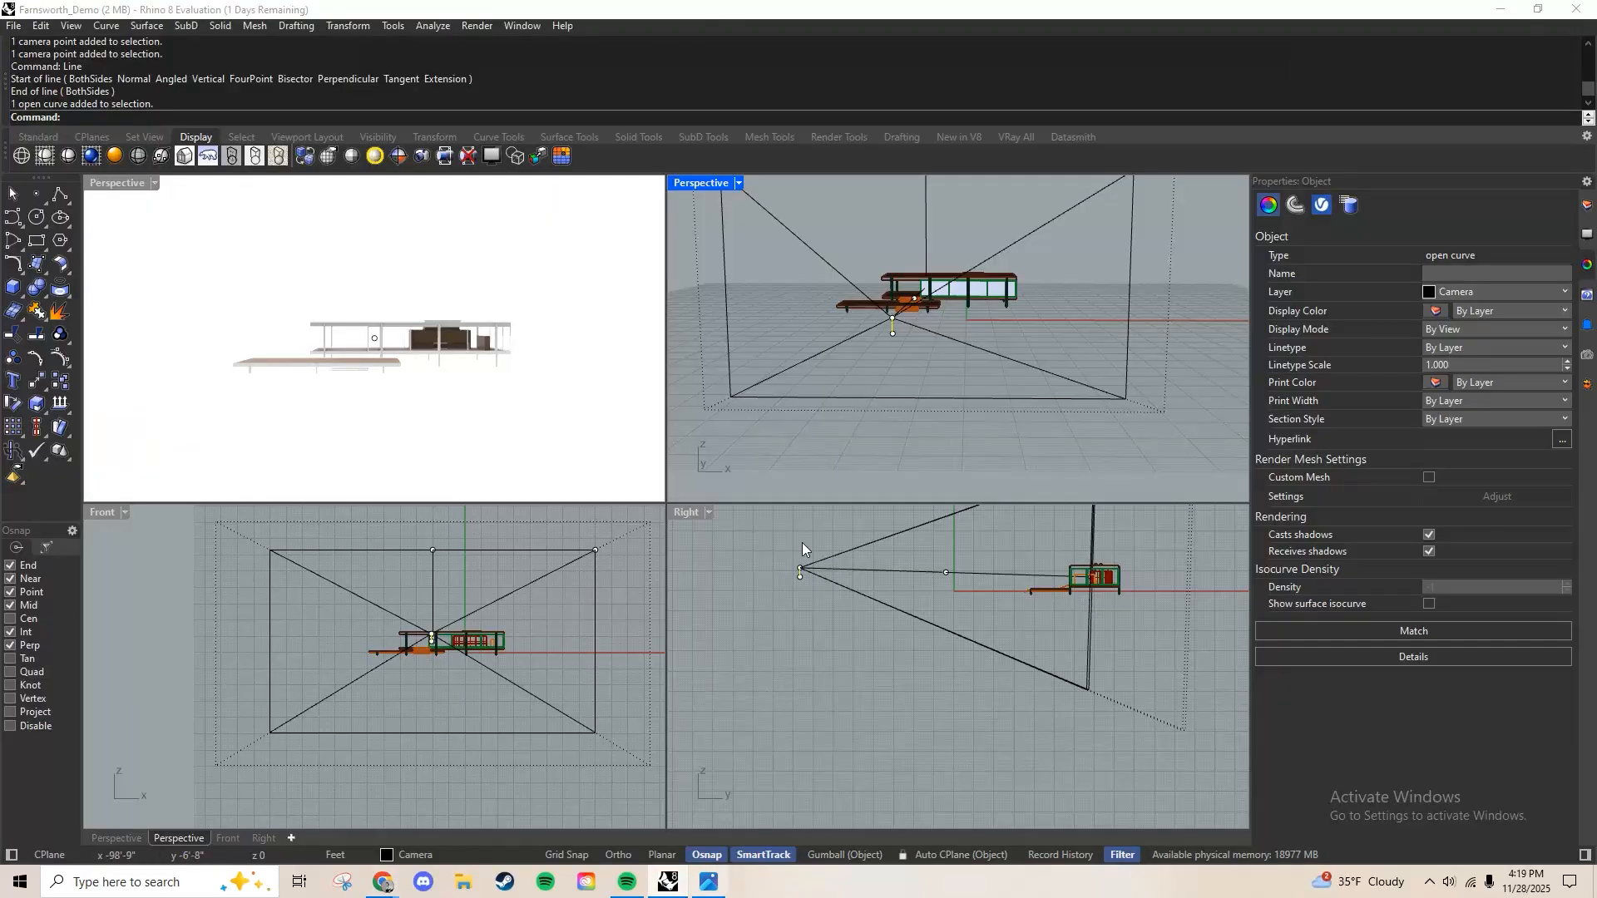
{"action": "left_click", "coordinate": [786, 463]}
{"action": "right_click_drag", "start_coordinate": [786, 463], "coordinate": [933, 441]}
{"action": "scroll", "coordinate": [940, 409], "scroll_direction": "up", "scroll_amount": 6}
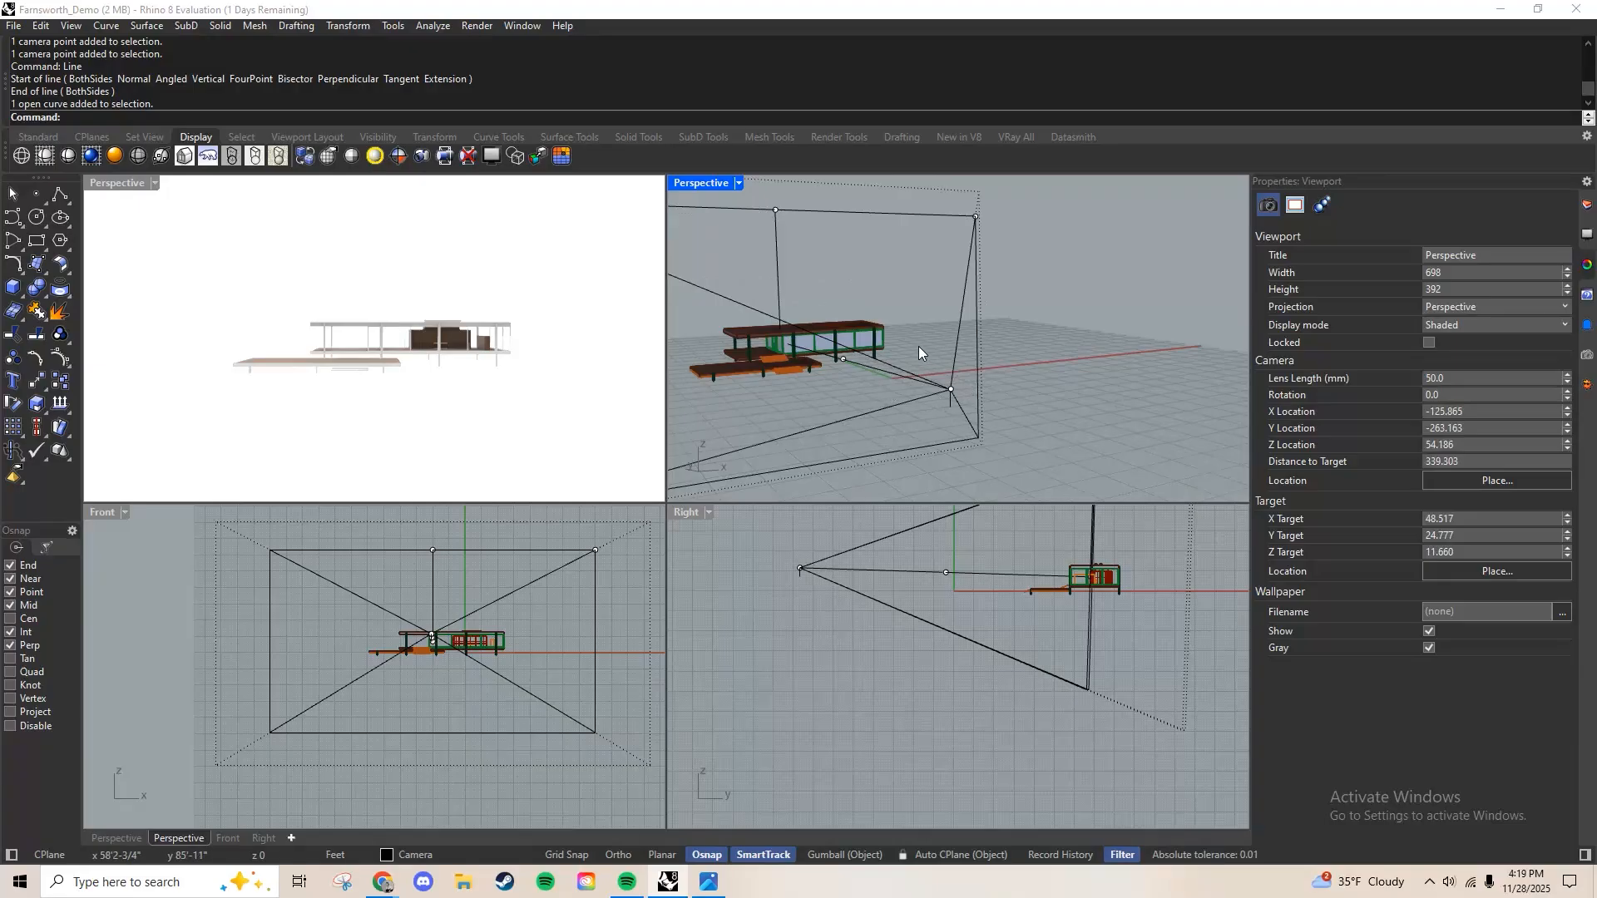
{"action": "left_click", "coordinate": [953, 387]}
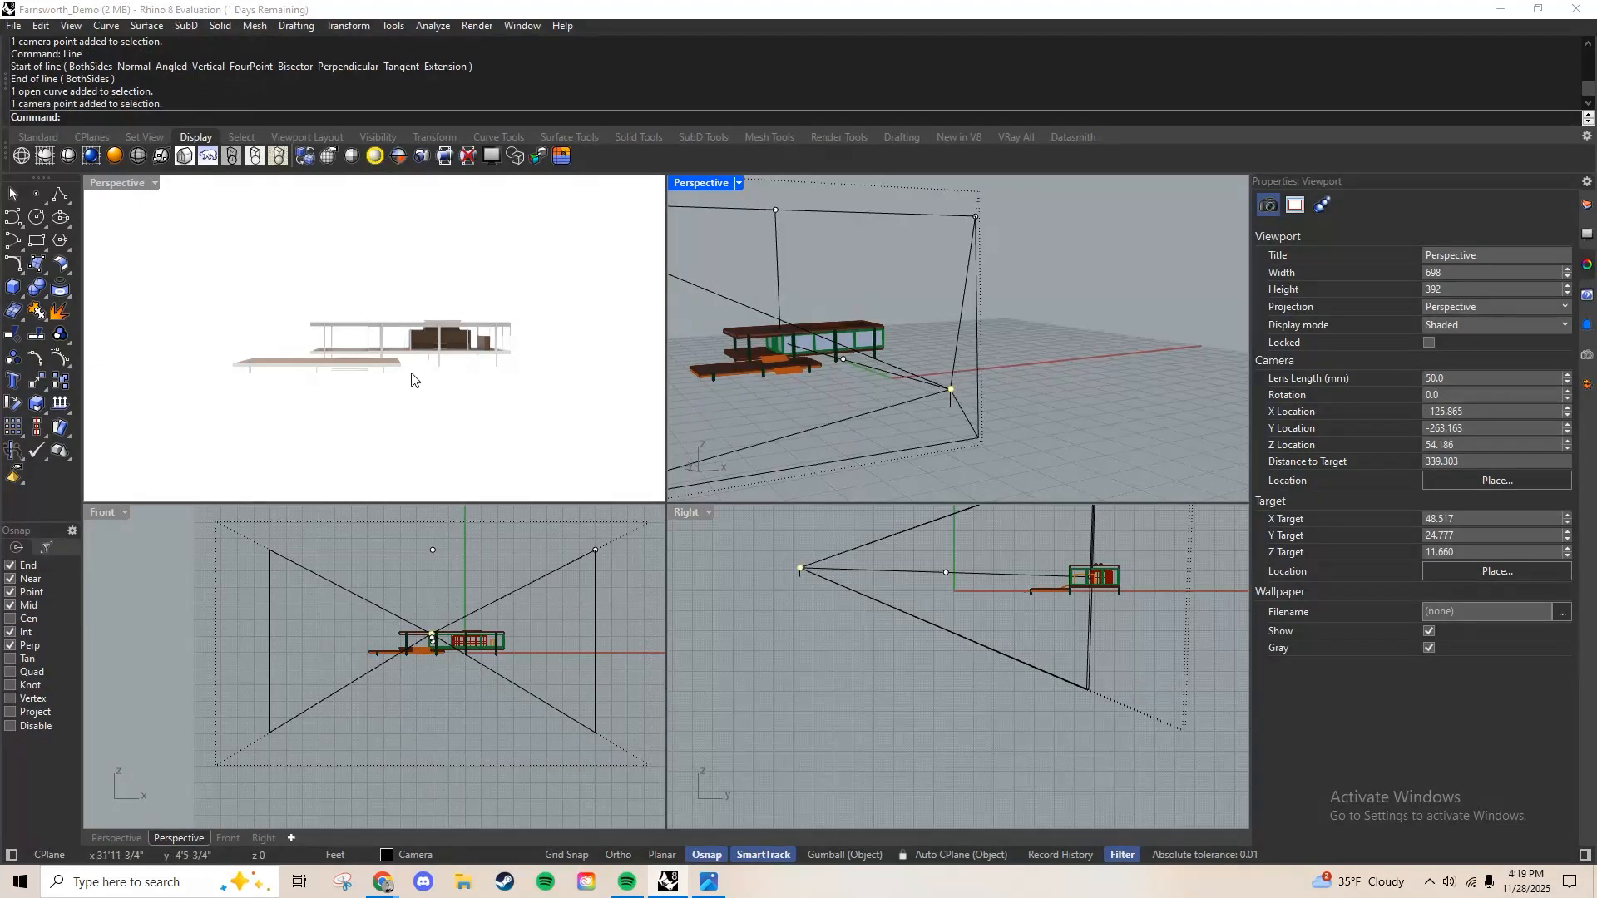
Set the rendered perspective's camera lens length to 25 mm
{"action": "left_click", "coordinate": [453, 402]}
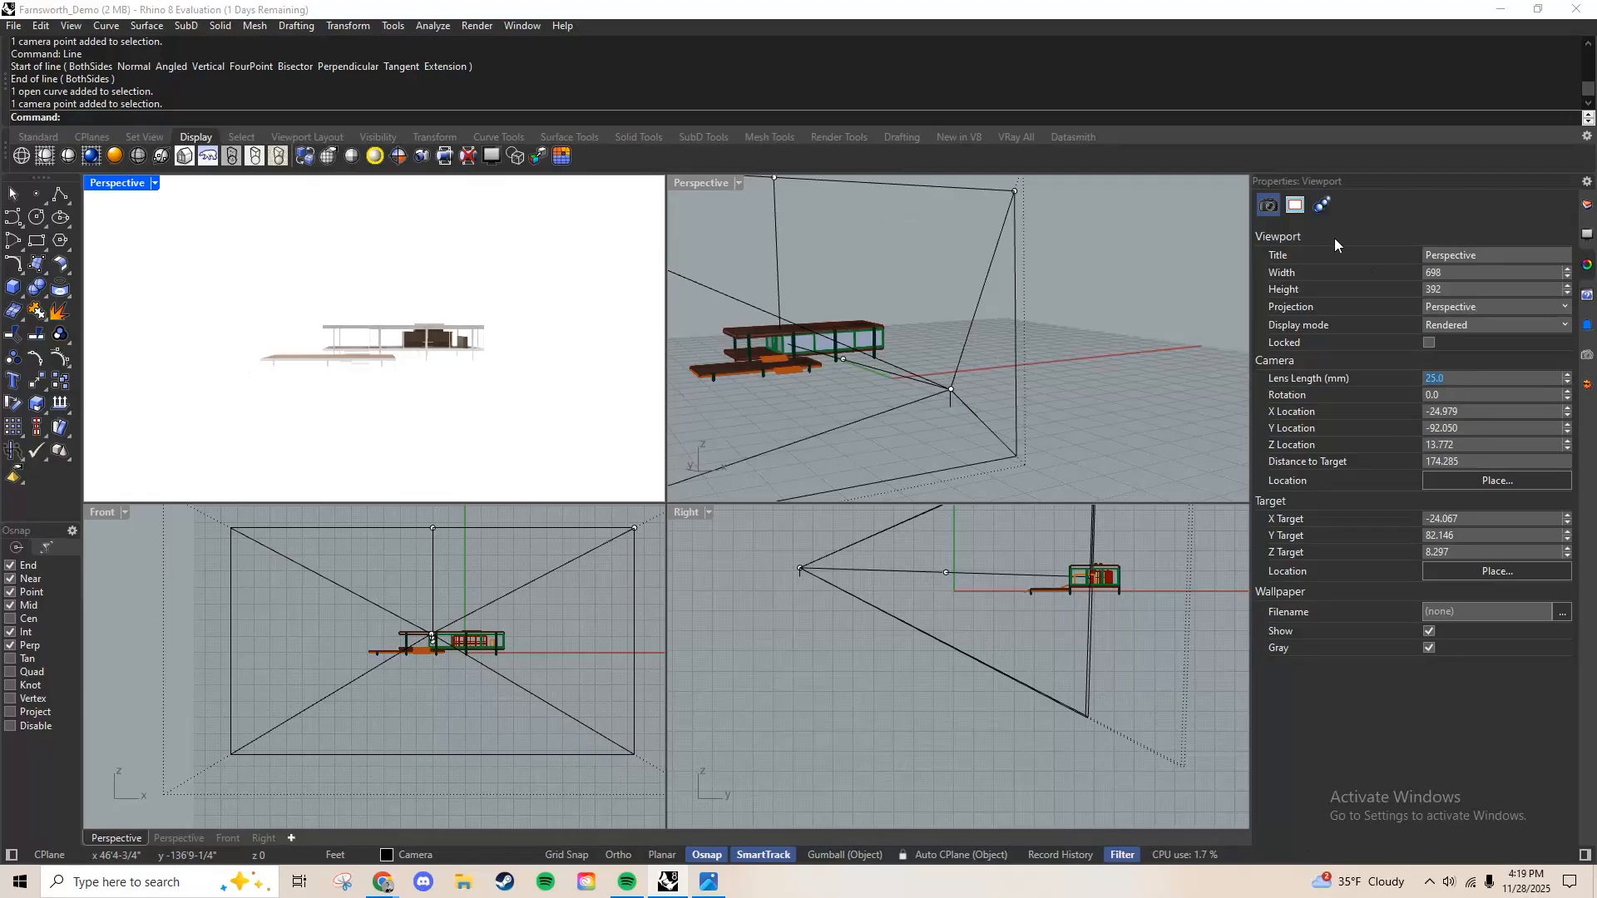
{"action": "left_click", "coordinate": [1086, 354]}
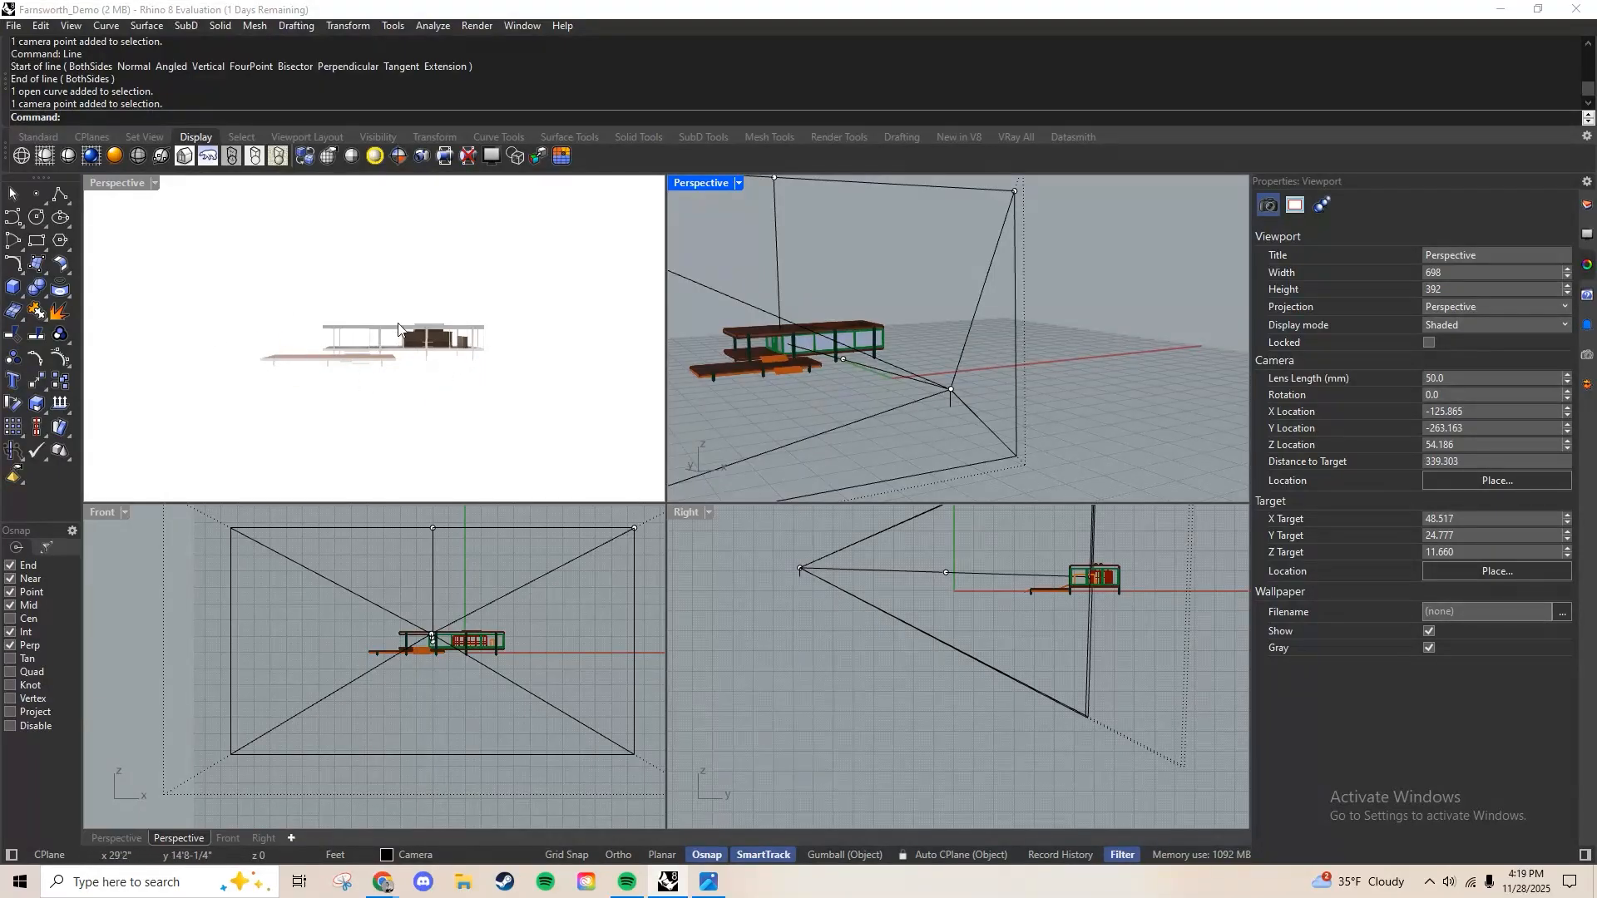
Adjust the rendered perspective's lens length interactively to about 52.8 mm and compare the framing with the forest clearing photo
{"action": "left_click", "coordinate": [594, 297]}
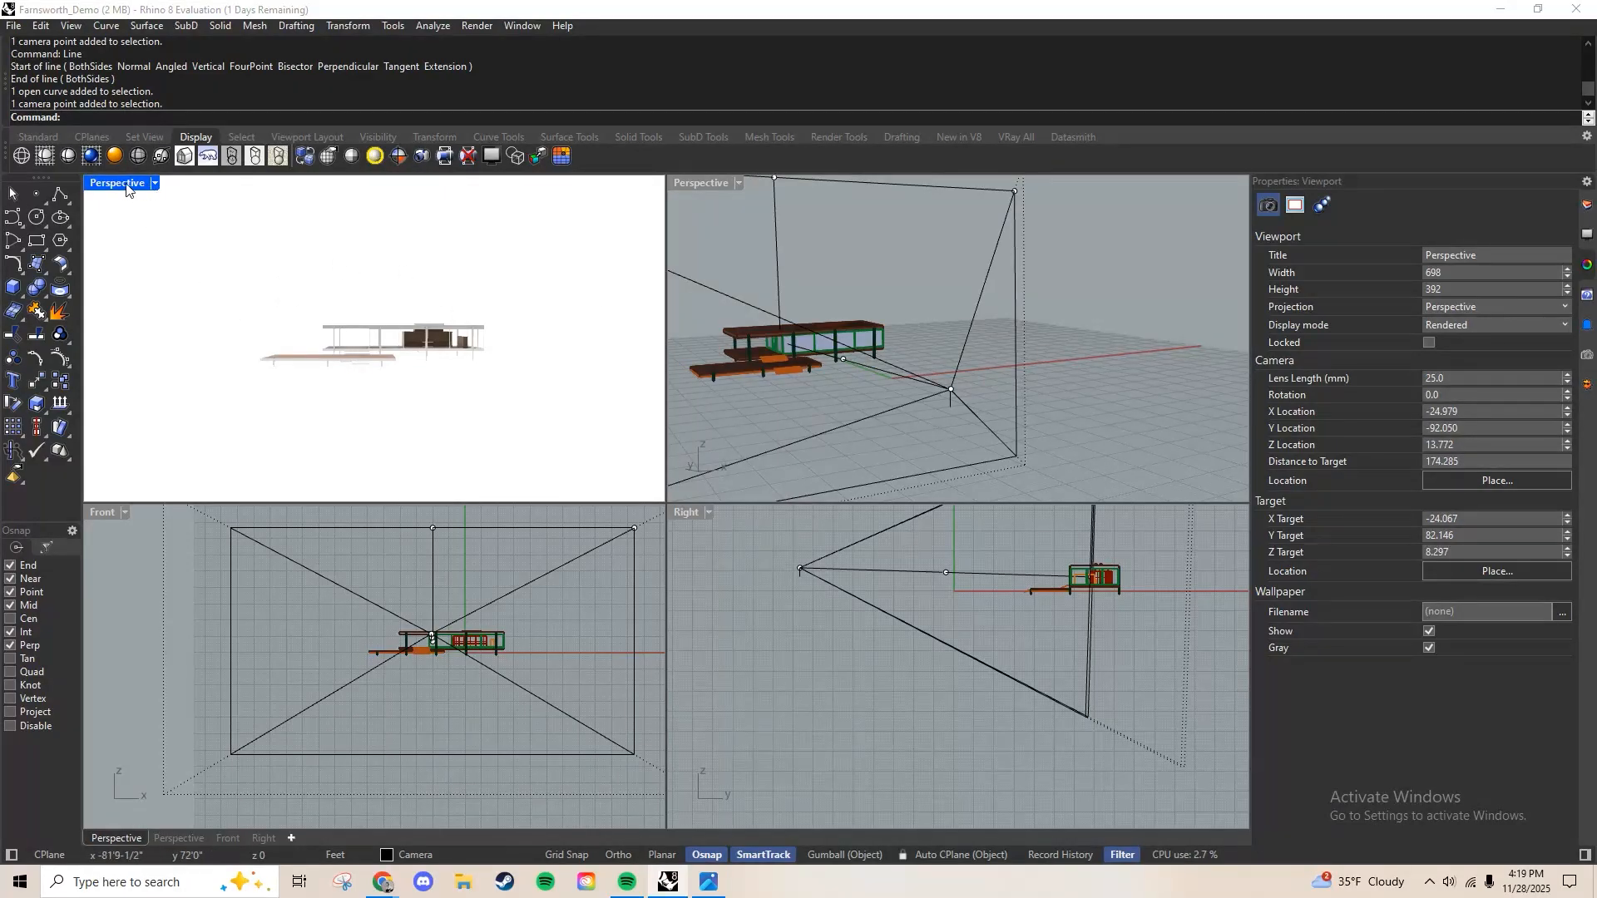
{"action": "left_click", "coordinate": [73, 27]}
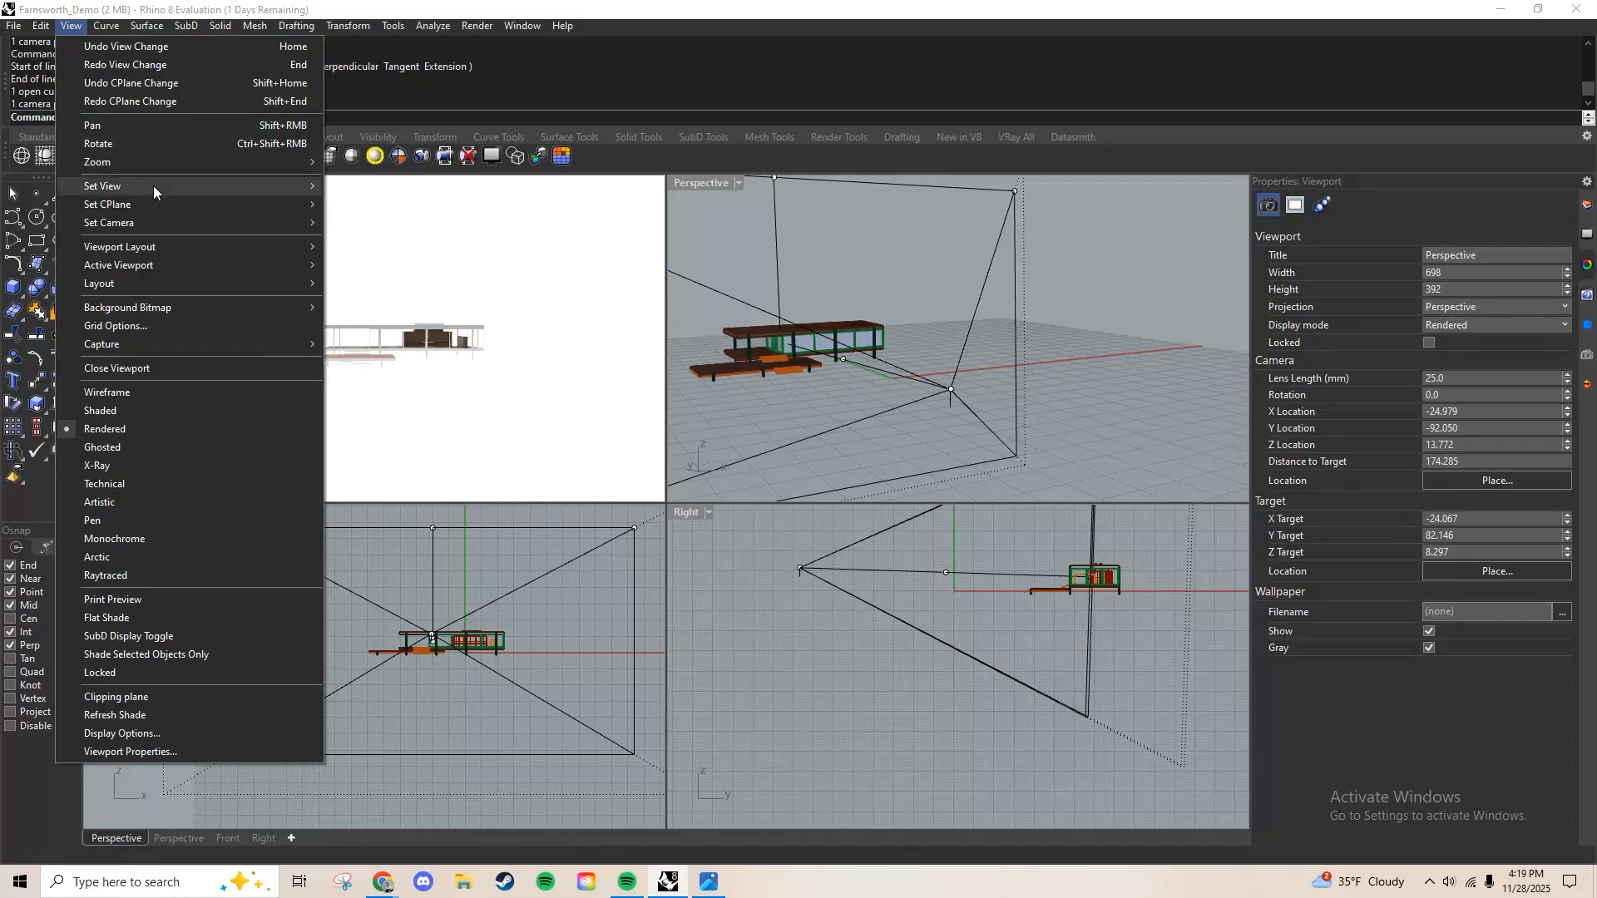
{"action": "mouse_move", "coordinate": [153, 186]}
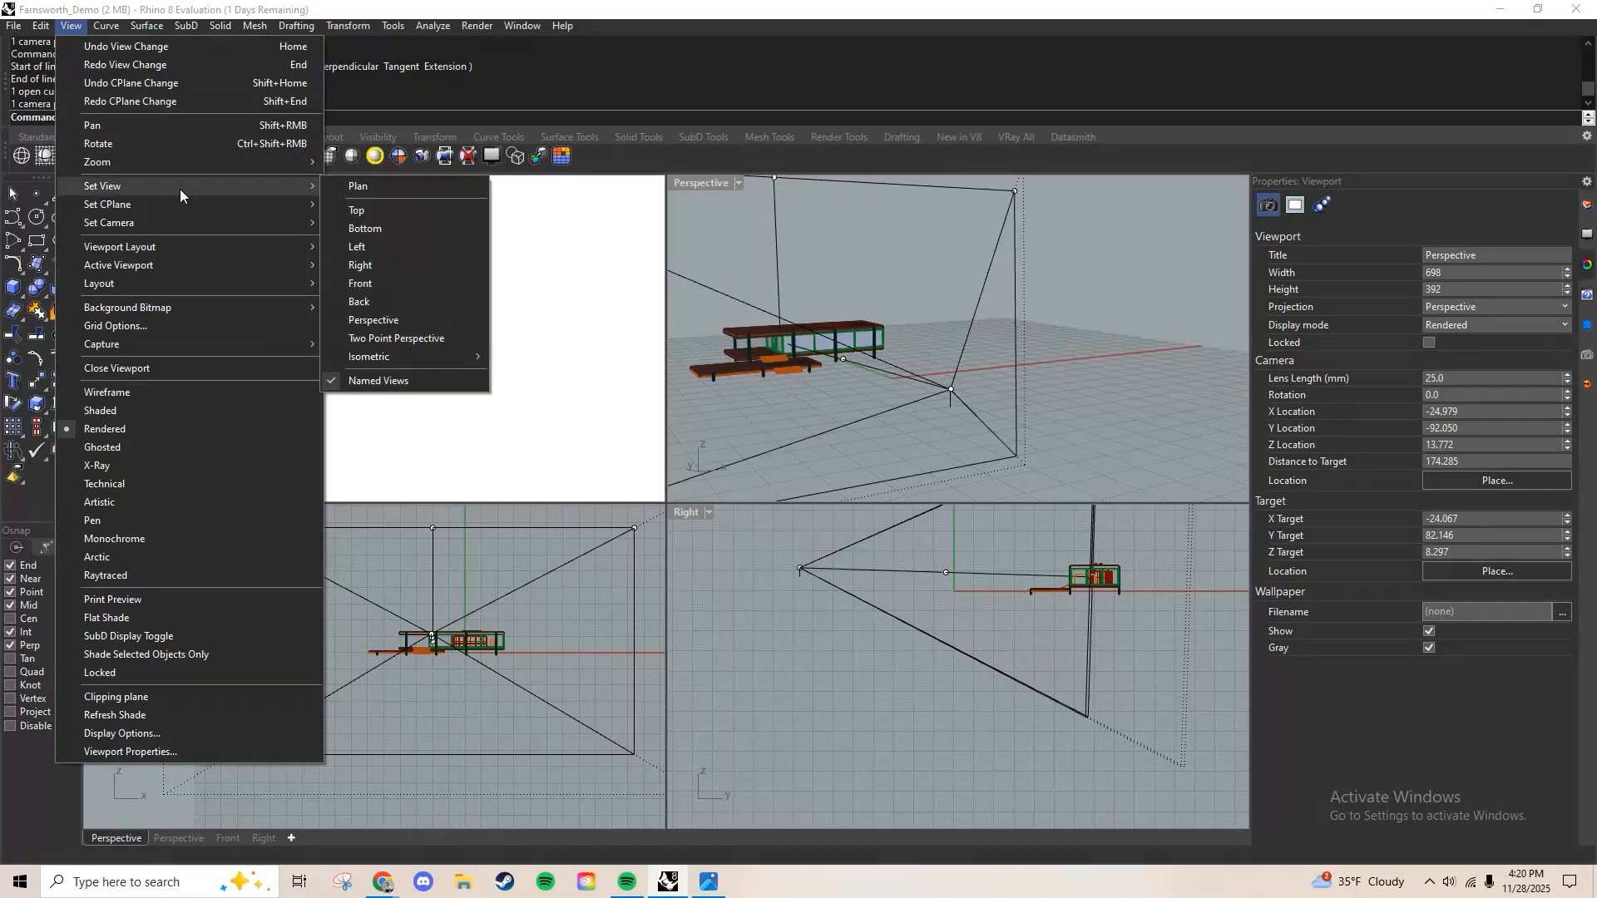
{"action": "mouse_move", "coordinate": [189, 208]}
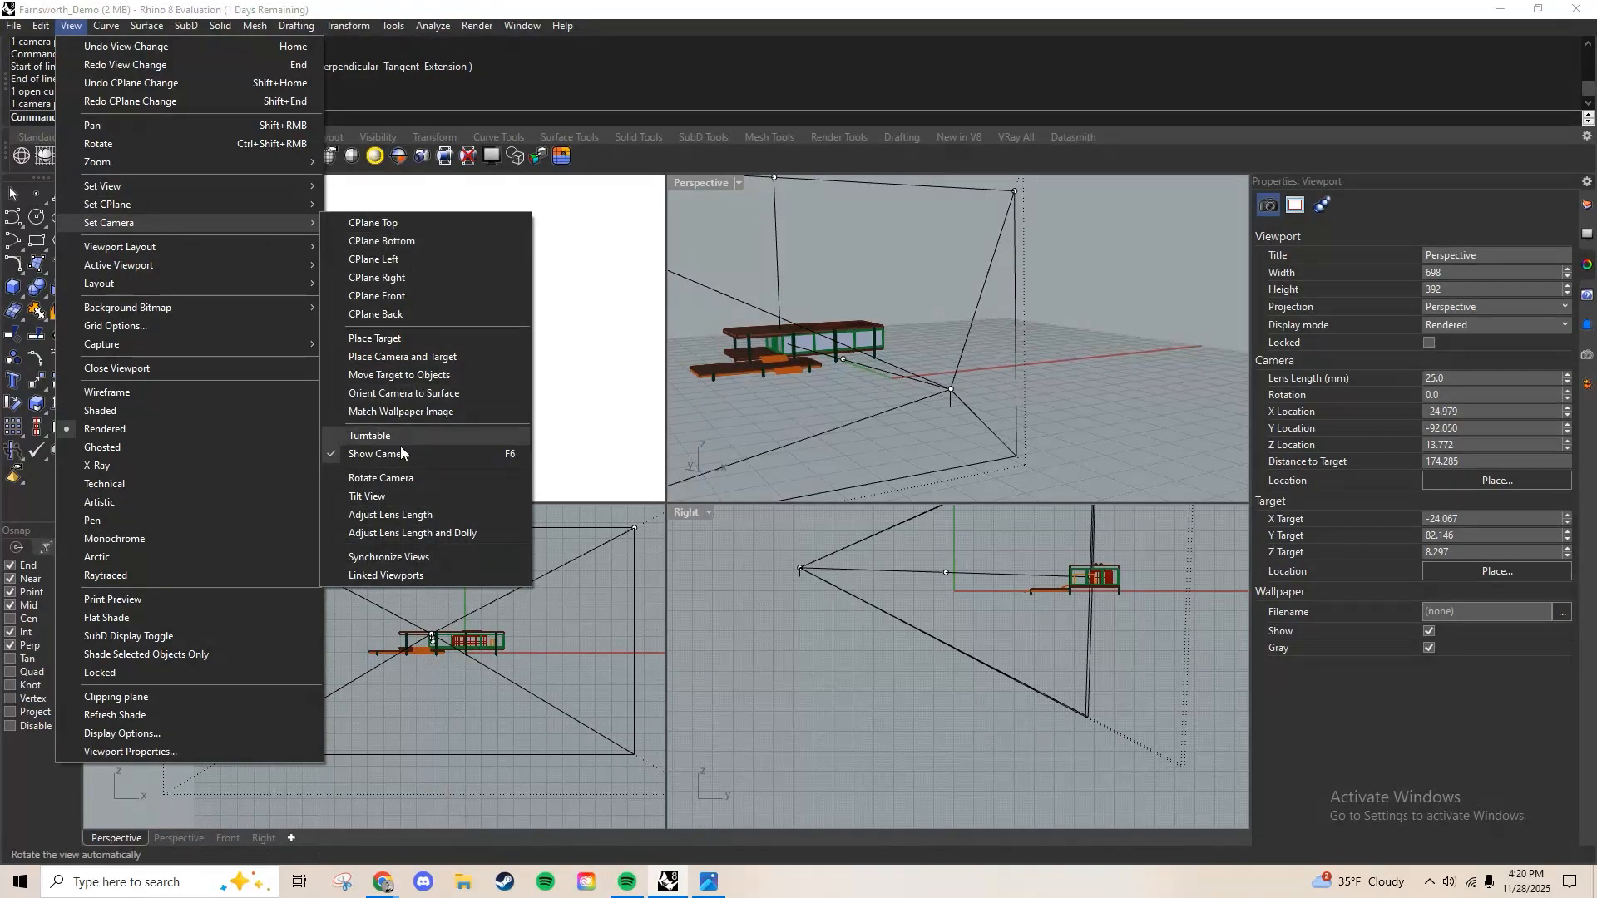
{"action": "left_click", "coordinate": [423, 516]}
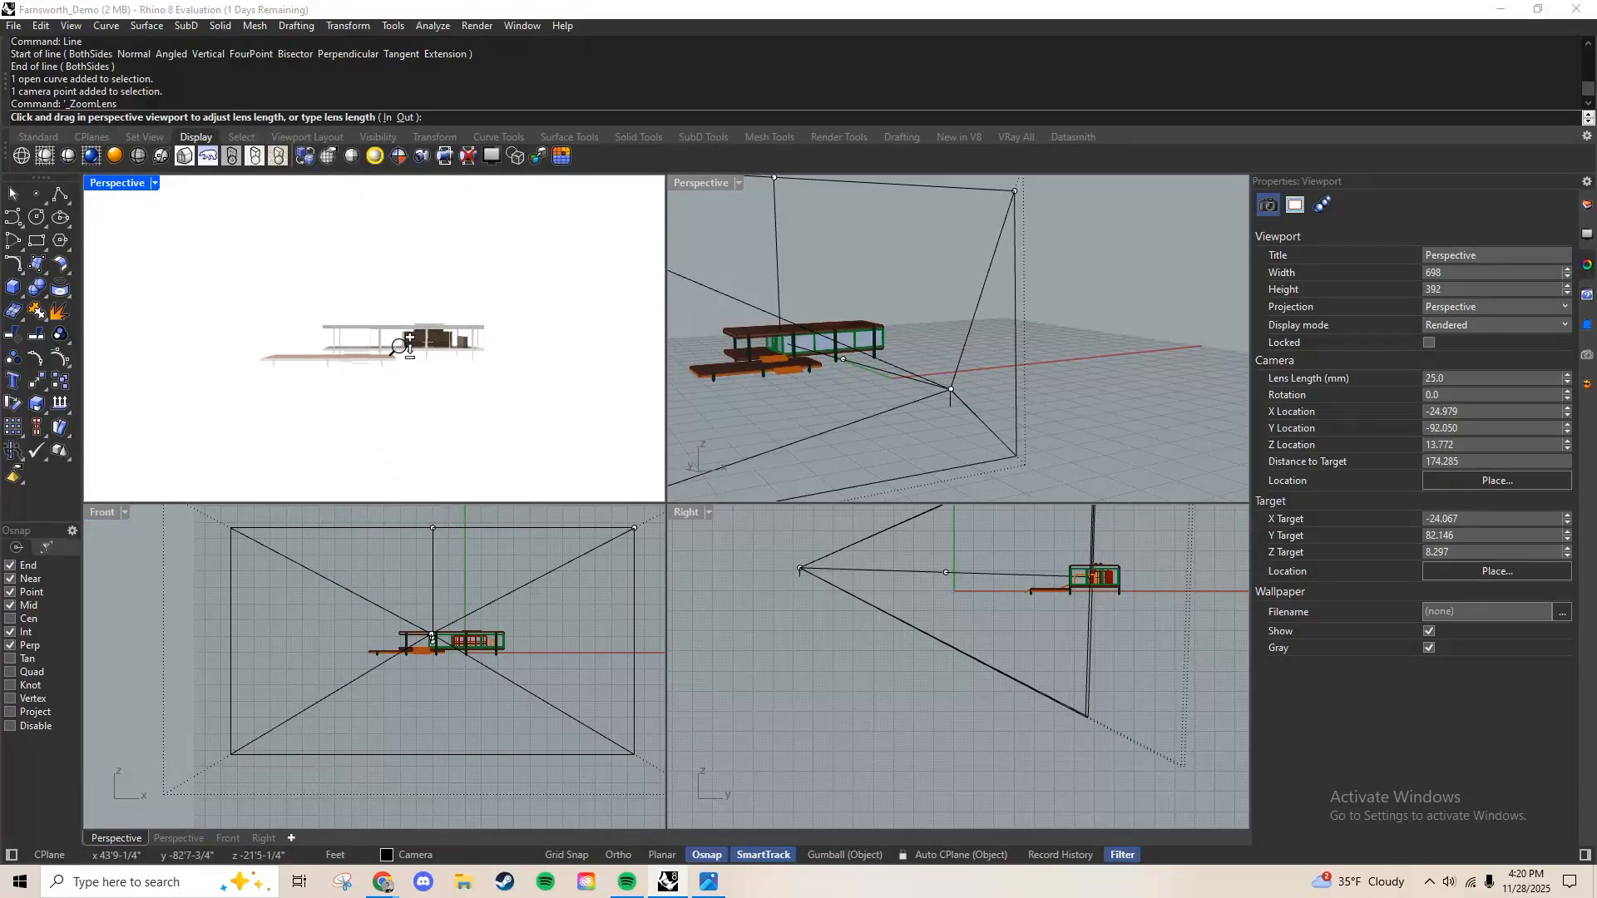
{"action": "left_click_drag", "start_coordinate": [408, 341], "coordinate": [423, 285]}
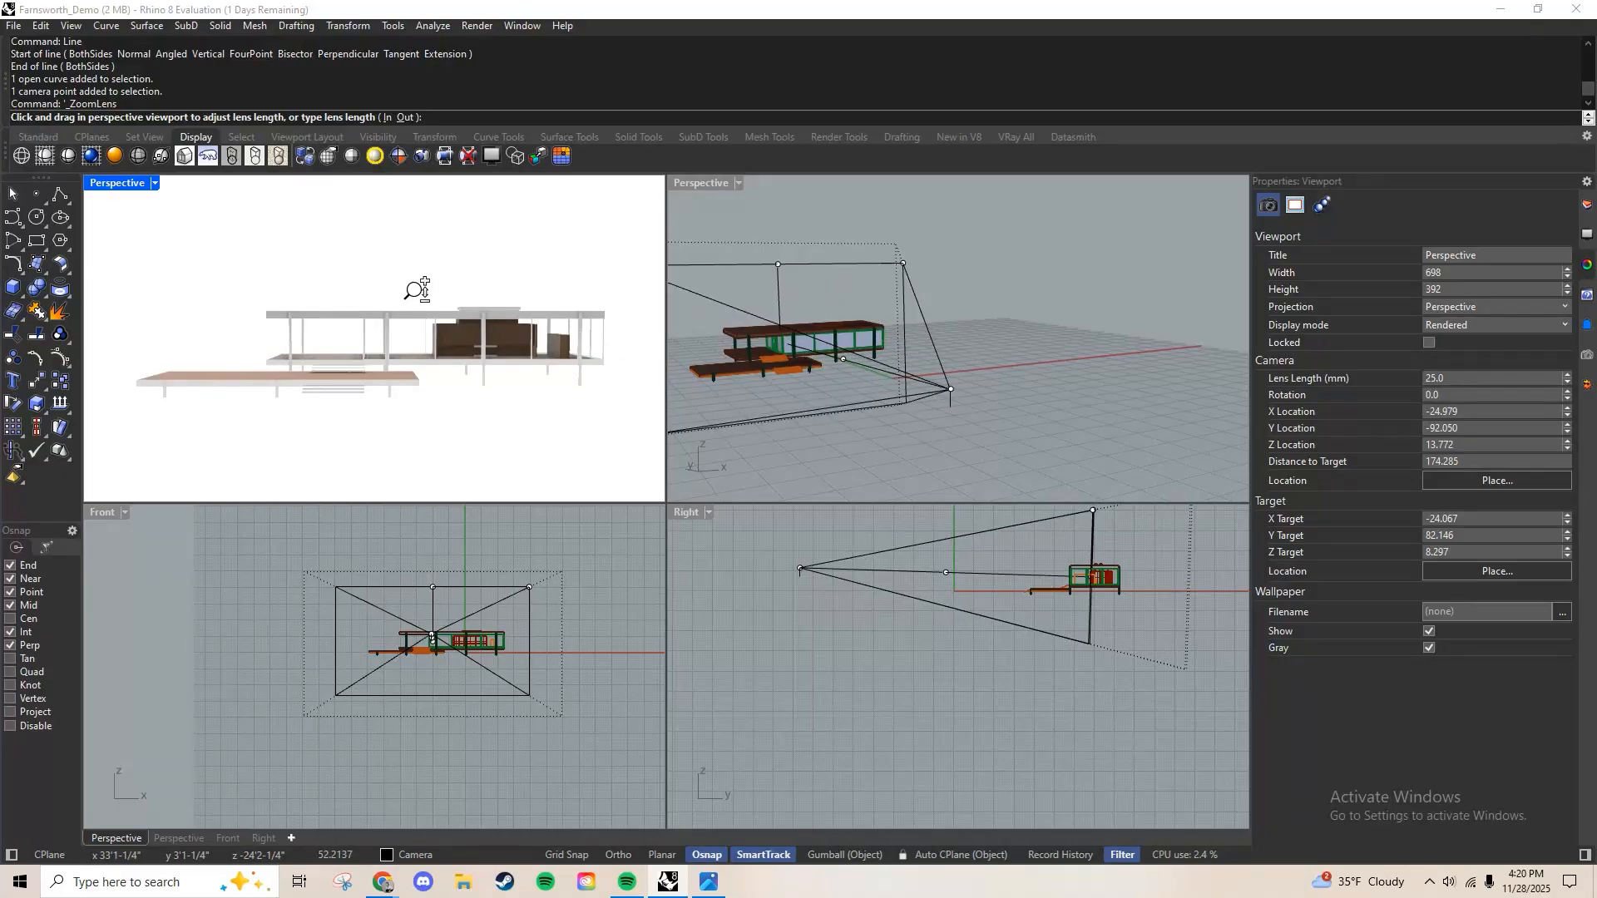
{"action": "mouse_move", "coordinate": [418, 287]}
{"action": "left_mouse_down"}
{"action": "mouse_move", "coordinate": [438, 280]}
{"action": "mouse_move", "coordinate": [472, 445]}
{"action": "mouse_move", "coordinate": [445, 271]}
{"action": "mouse_move", "coordinate": [446, 285]}
{"action": "left_mouse_up"}
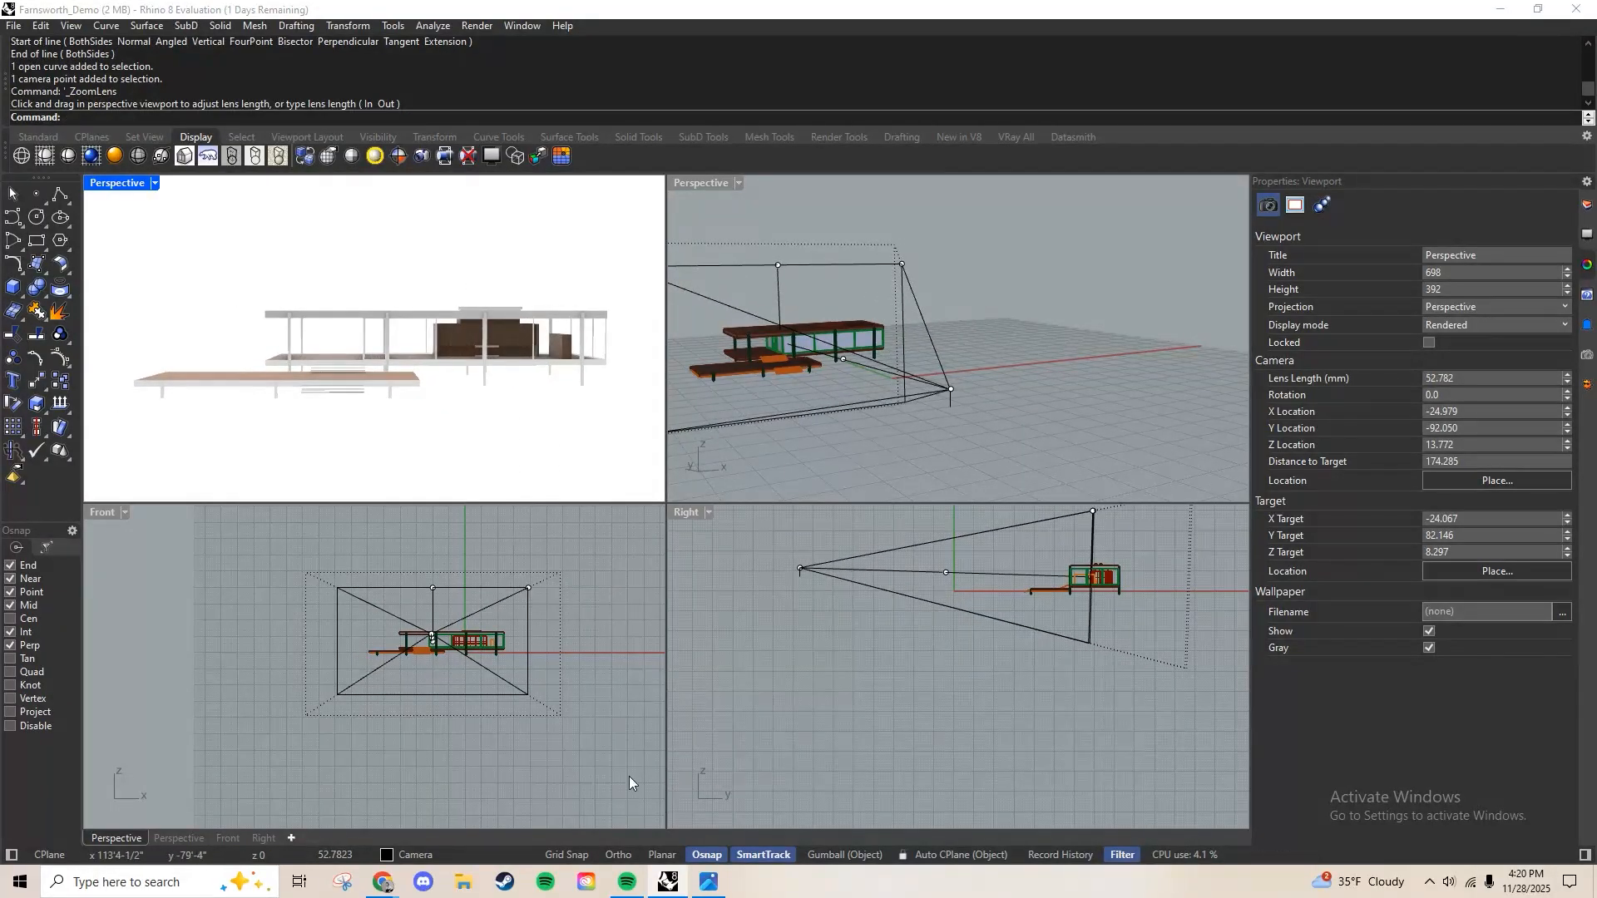
{"action": "left_click", "coordinate": [724, 894]}
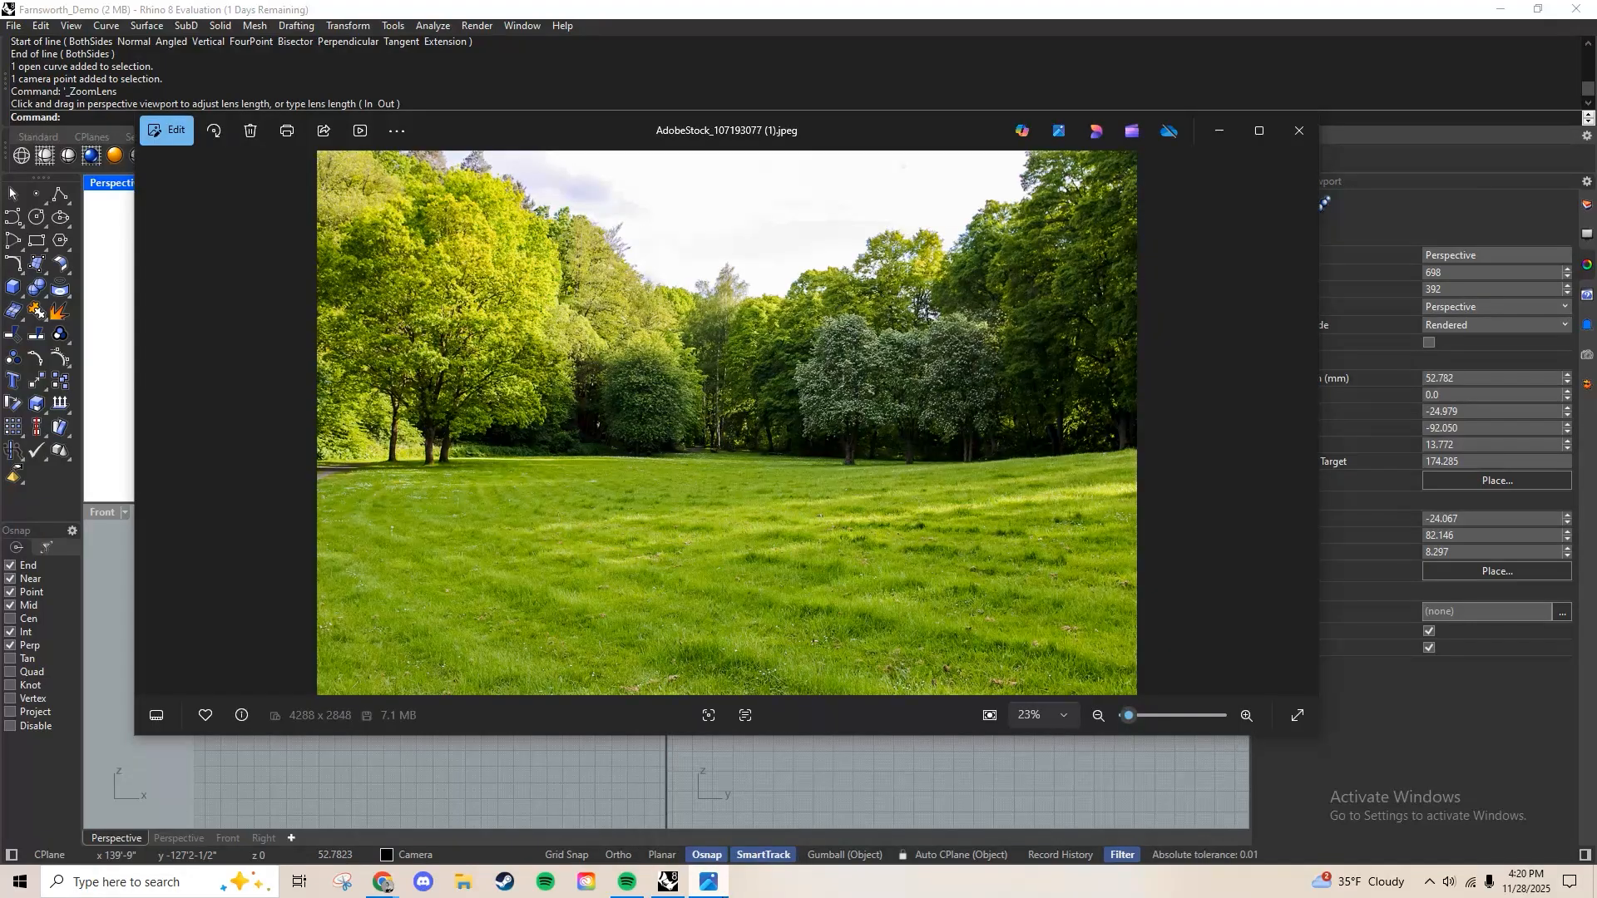
{"action": "left_click", "coordinate": [718, 889]}
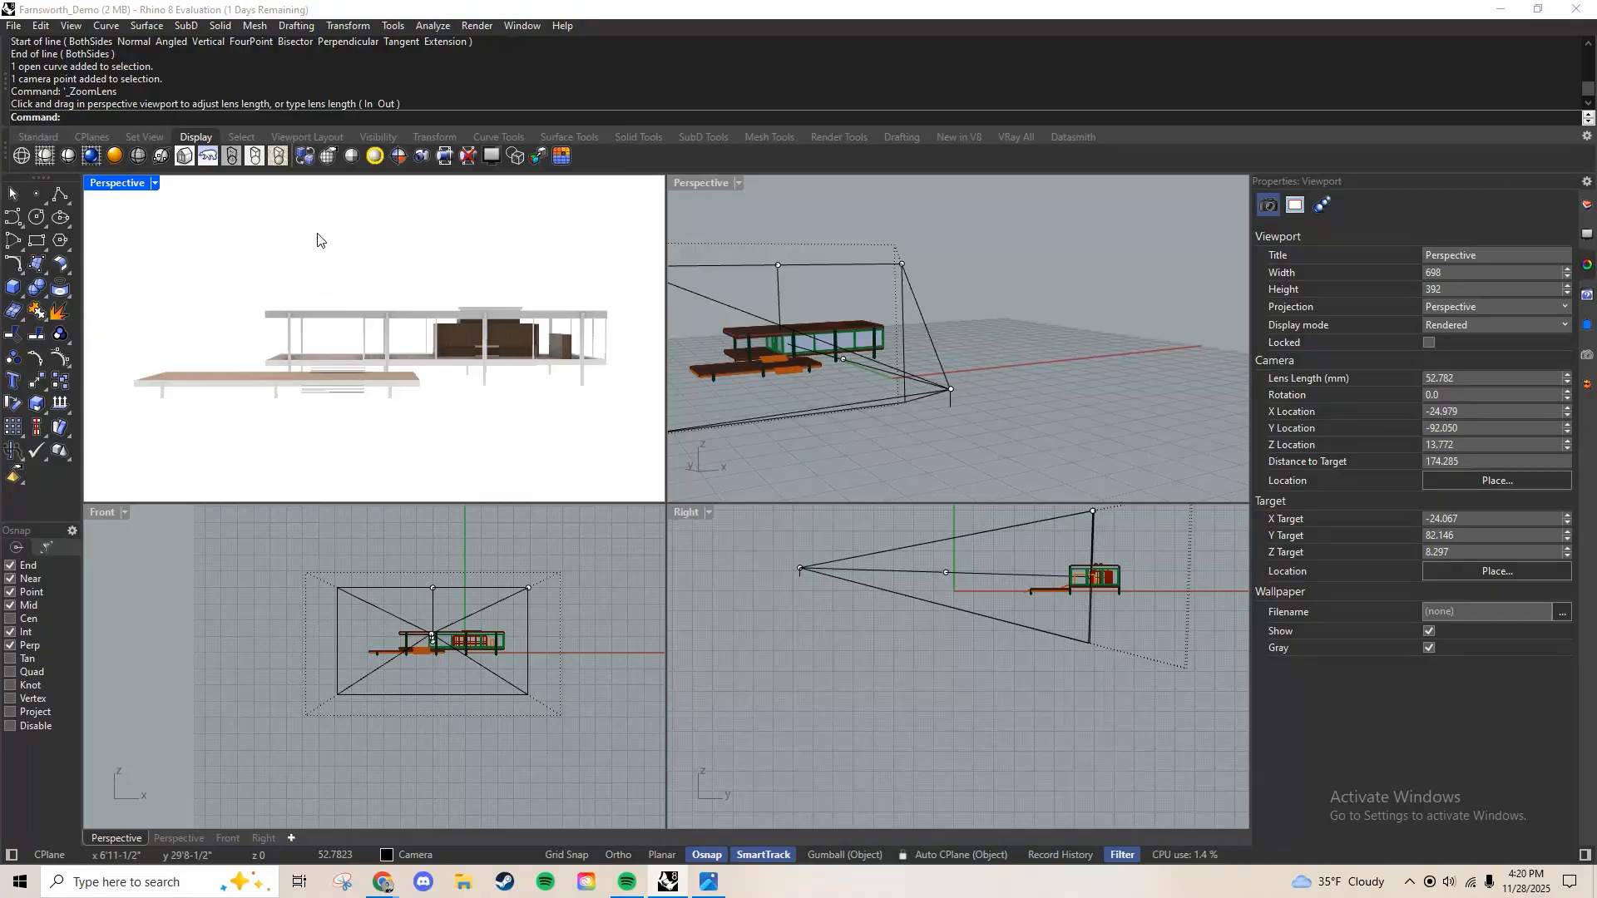
Save the rendered perspective's camera setup as a named view called "Exterior Render"
{"action": "type", "text": "NamedView"}
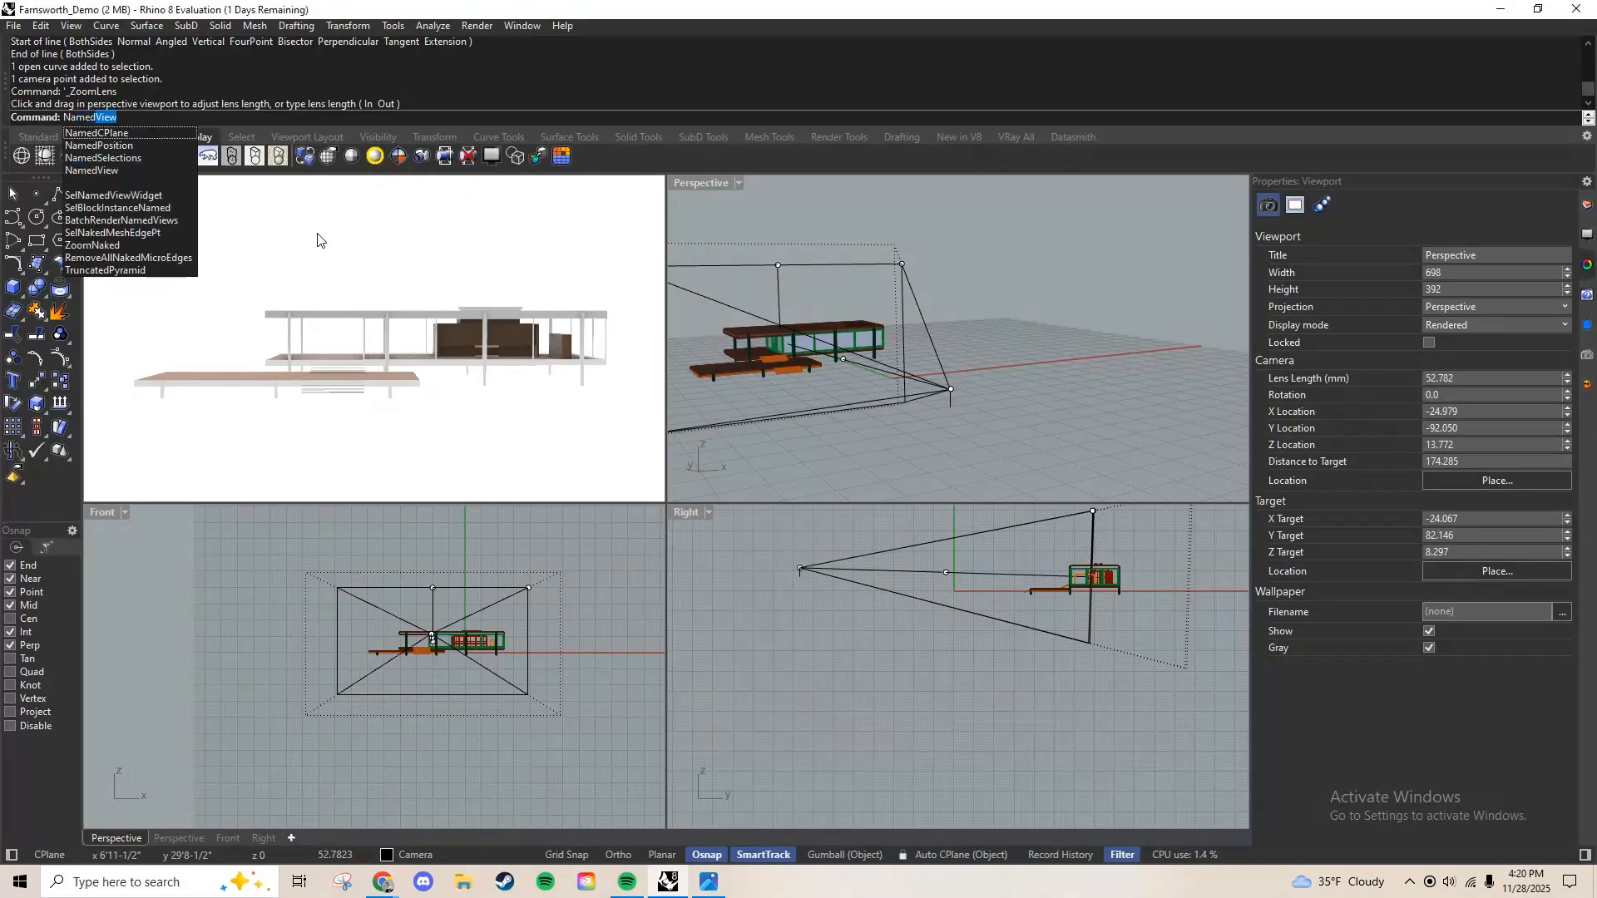
{"action": "key", "text": "Return"}
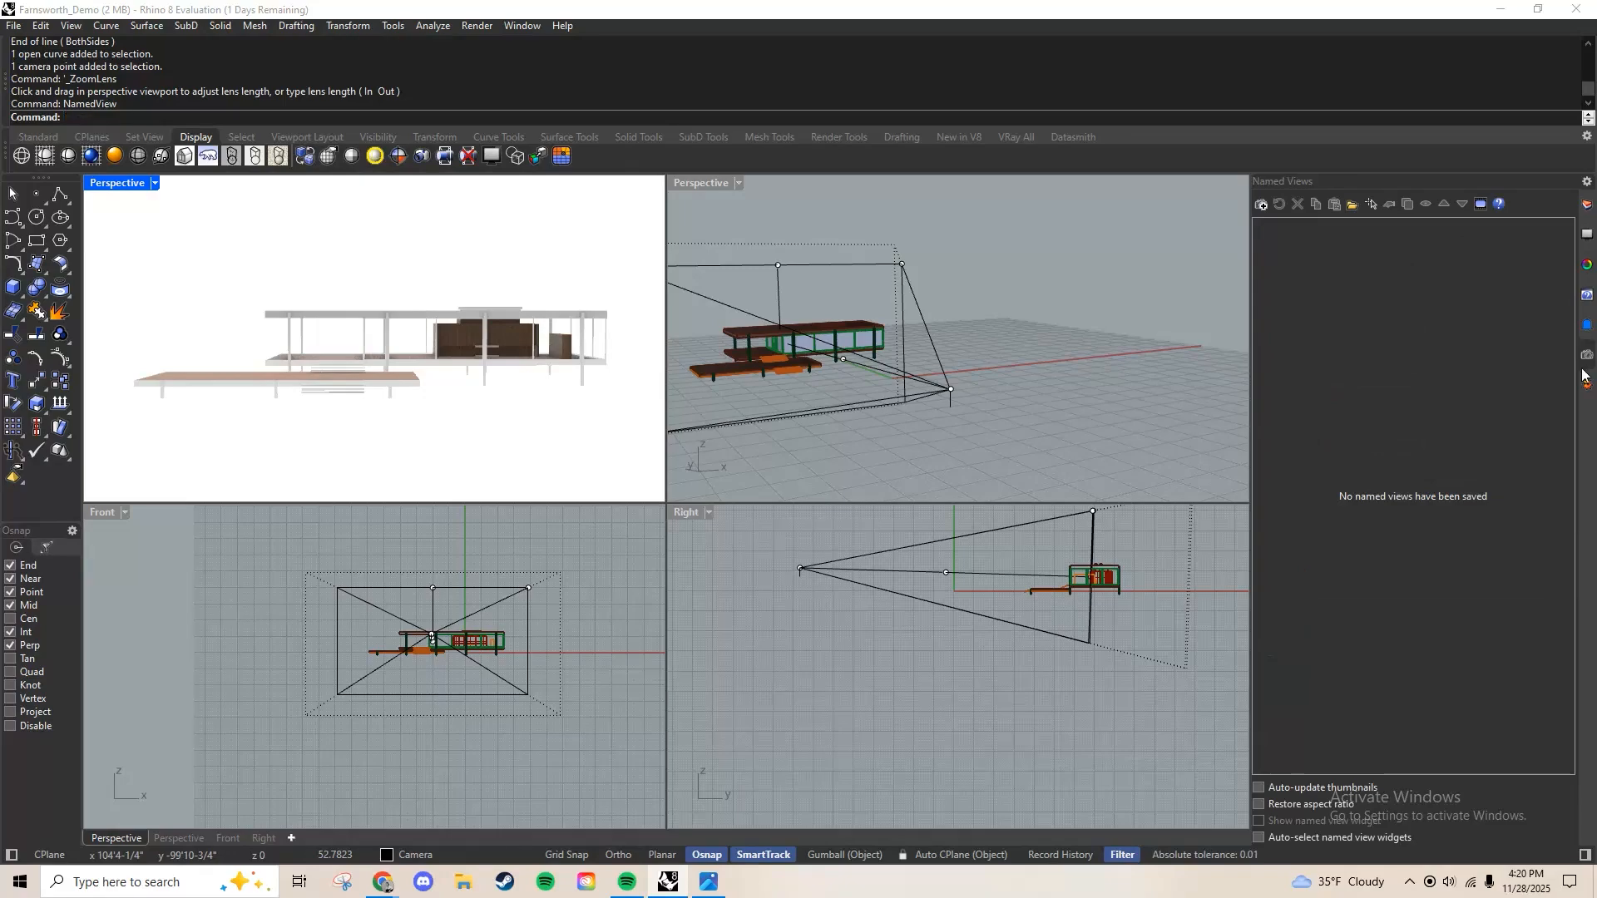
{"action": "left_click", "coordinate": [1261, 204]}
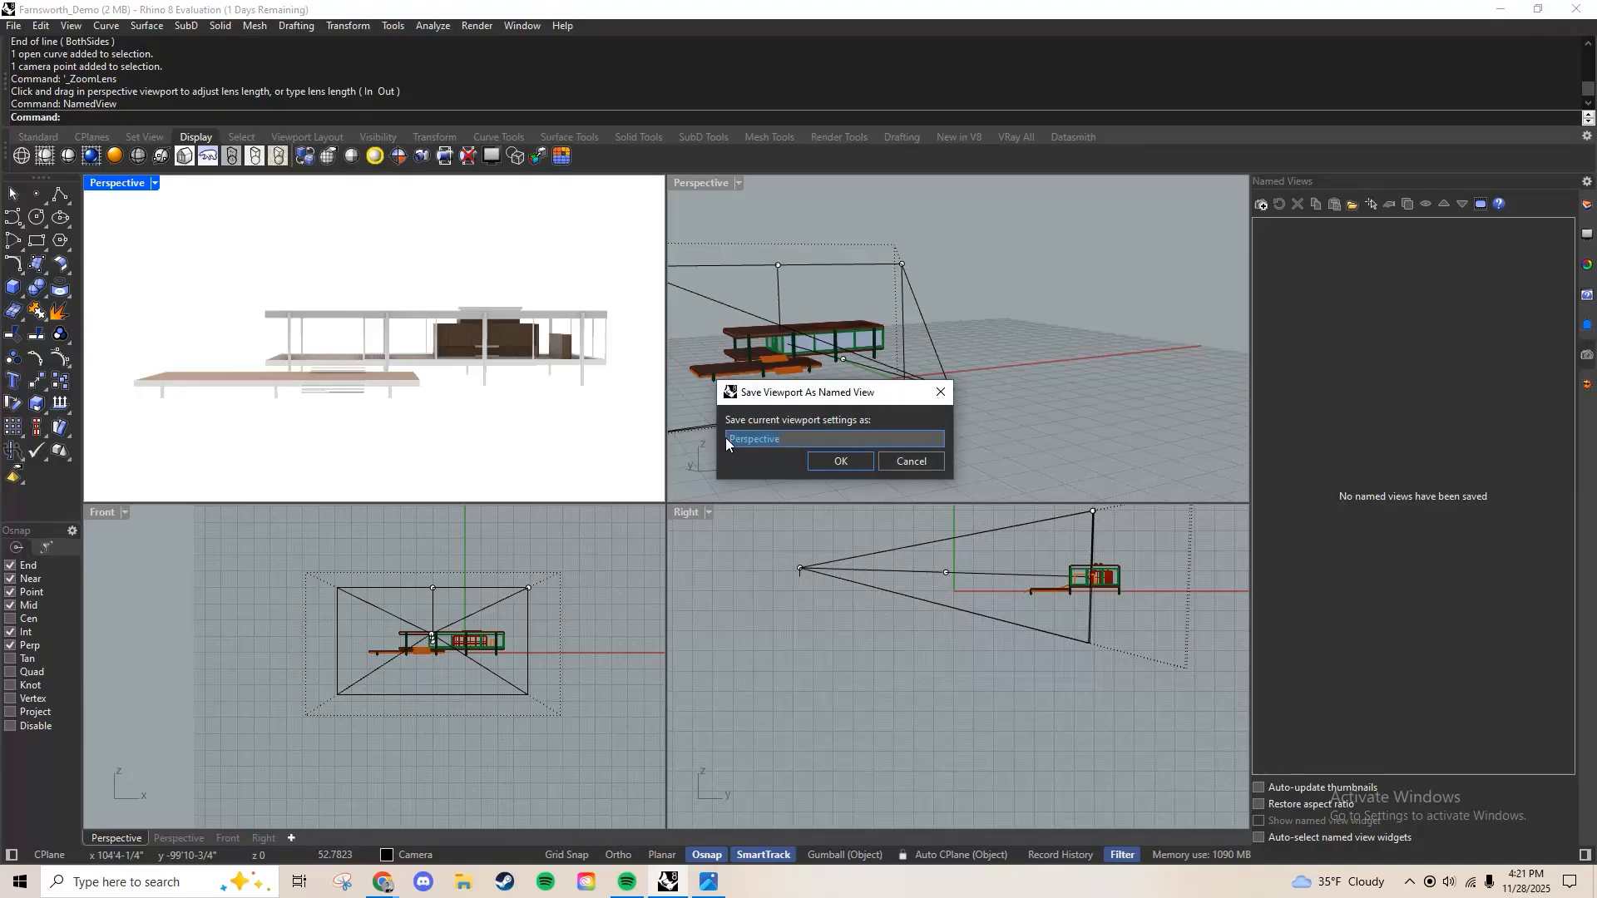
{"action": "type", "text": "Exterior Render"}
{"action": "key", "text": "Return"}
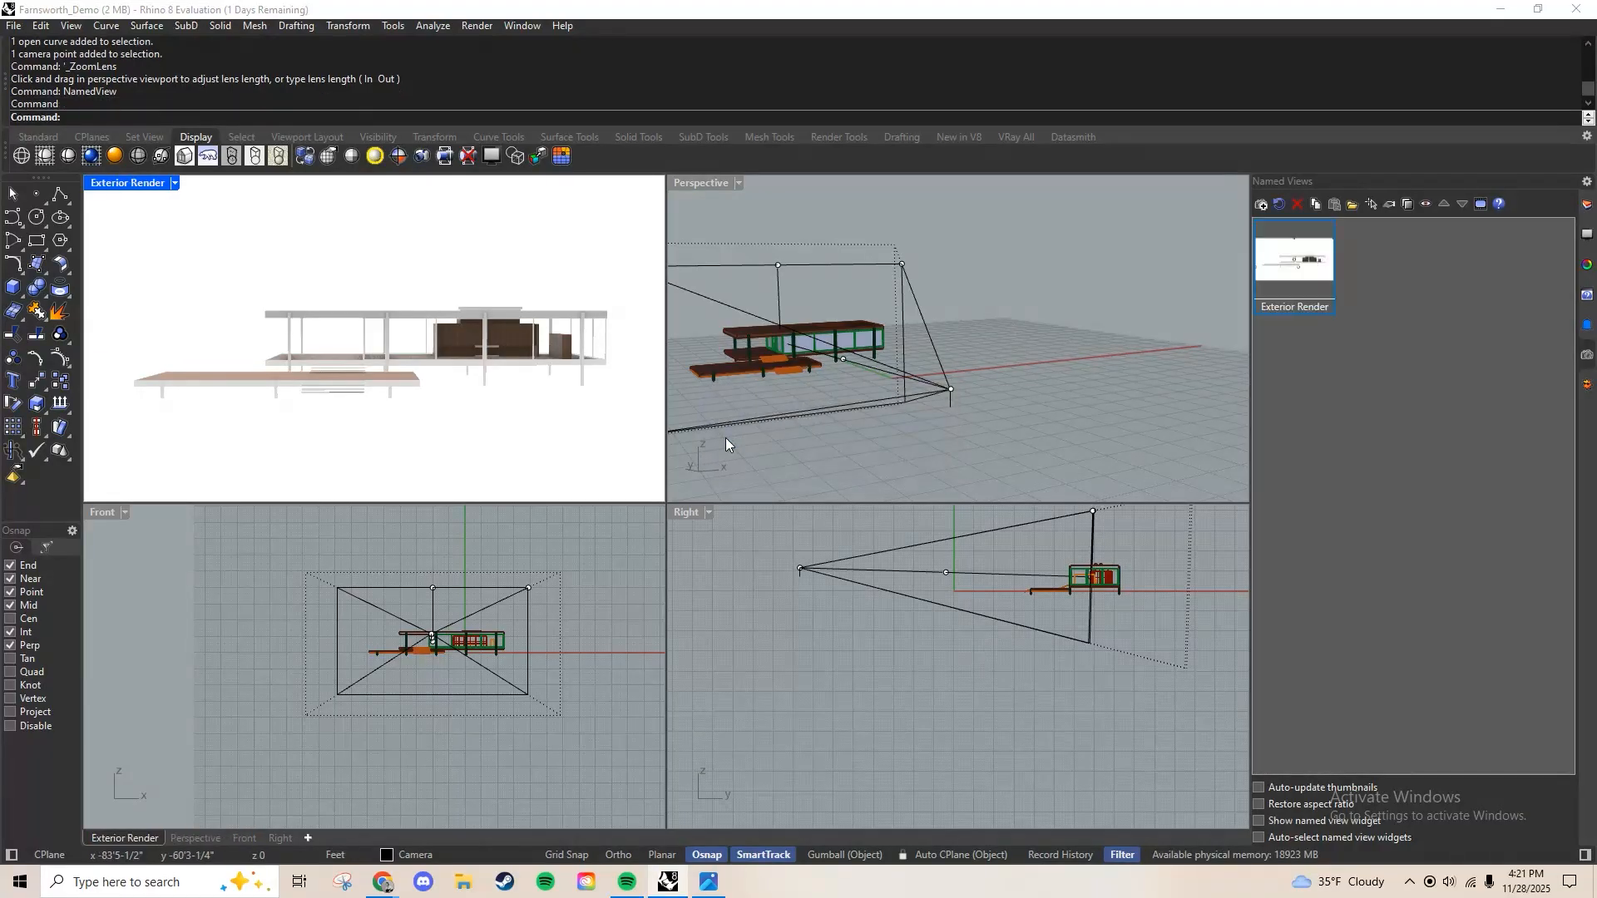
{"action": "left_click", "coordinate": [1540, 419]}
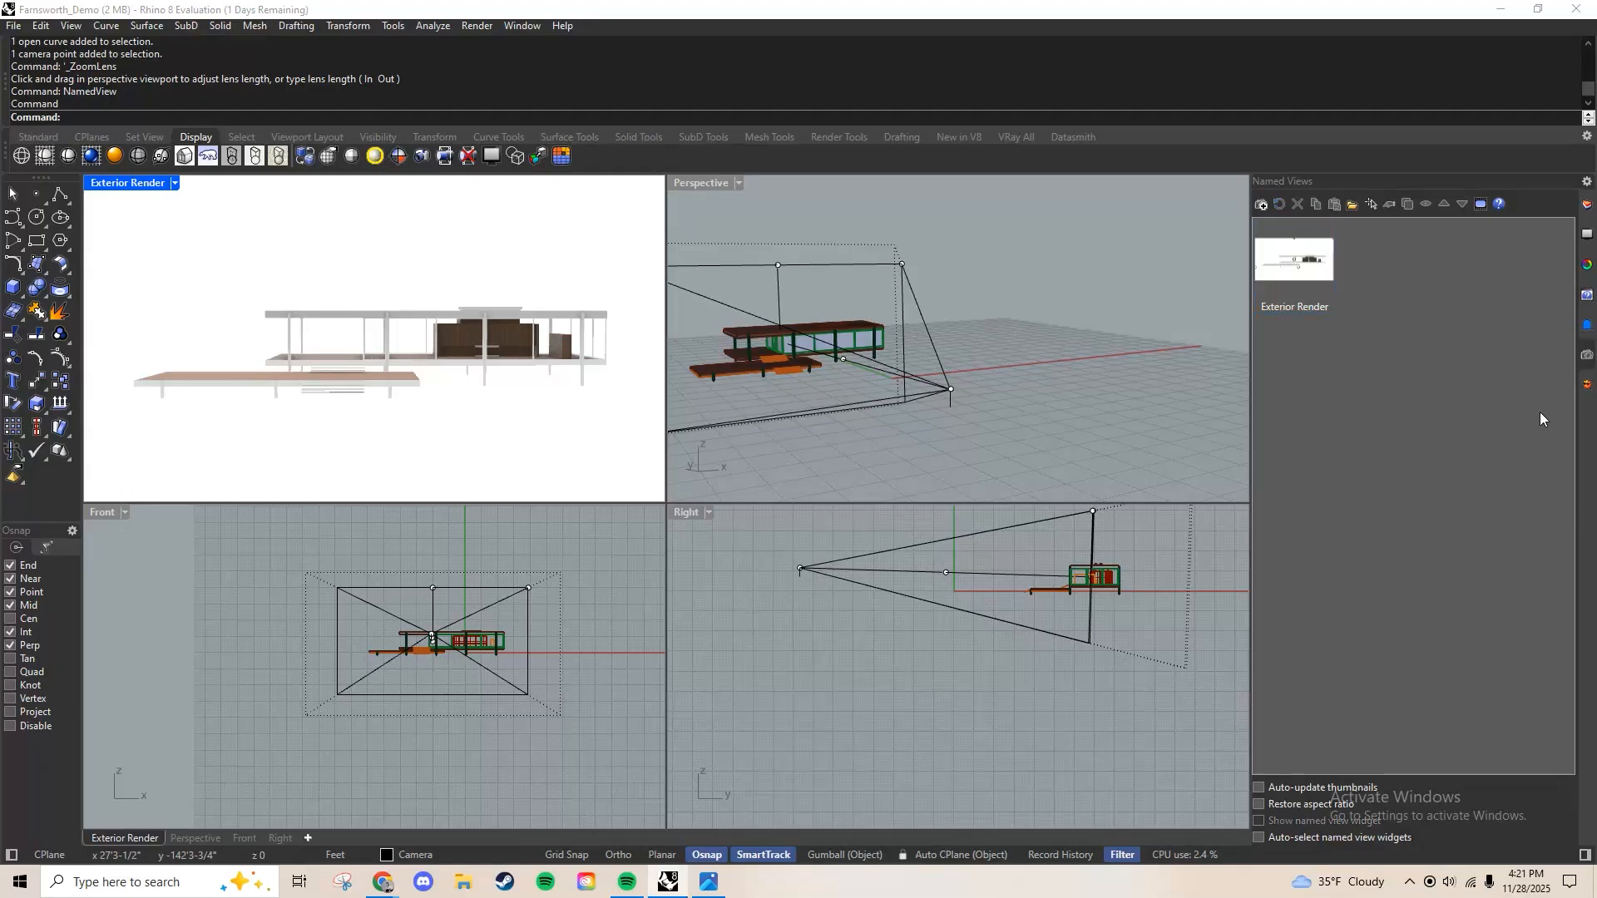
Orbit the rendered view to an aerial angle, undo and redo saving the named view, and restore Exterior Render
{"action": "right_click_drag", "start_coordinate": [402, 427], "coordinate": [581, 395]}
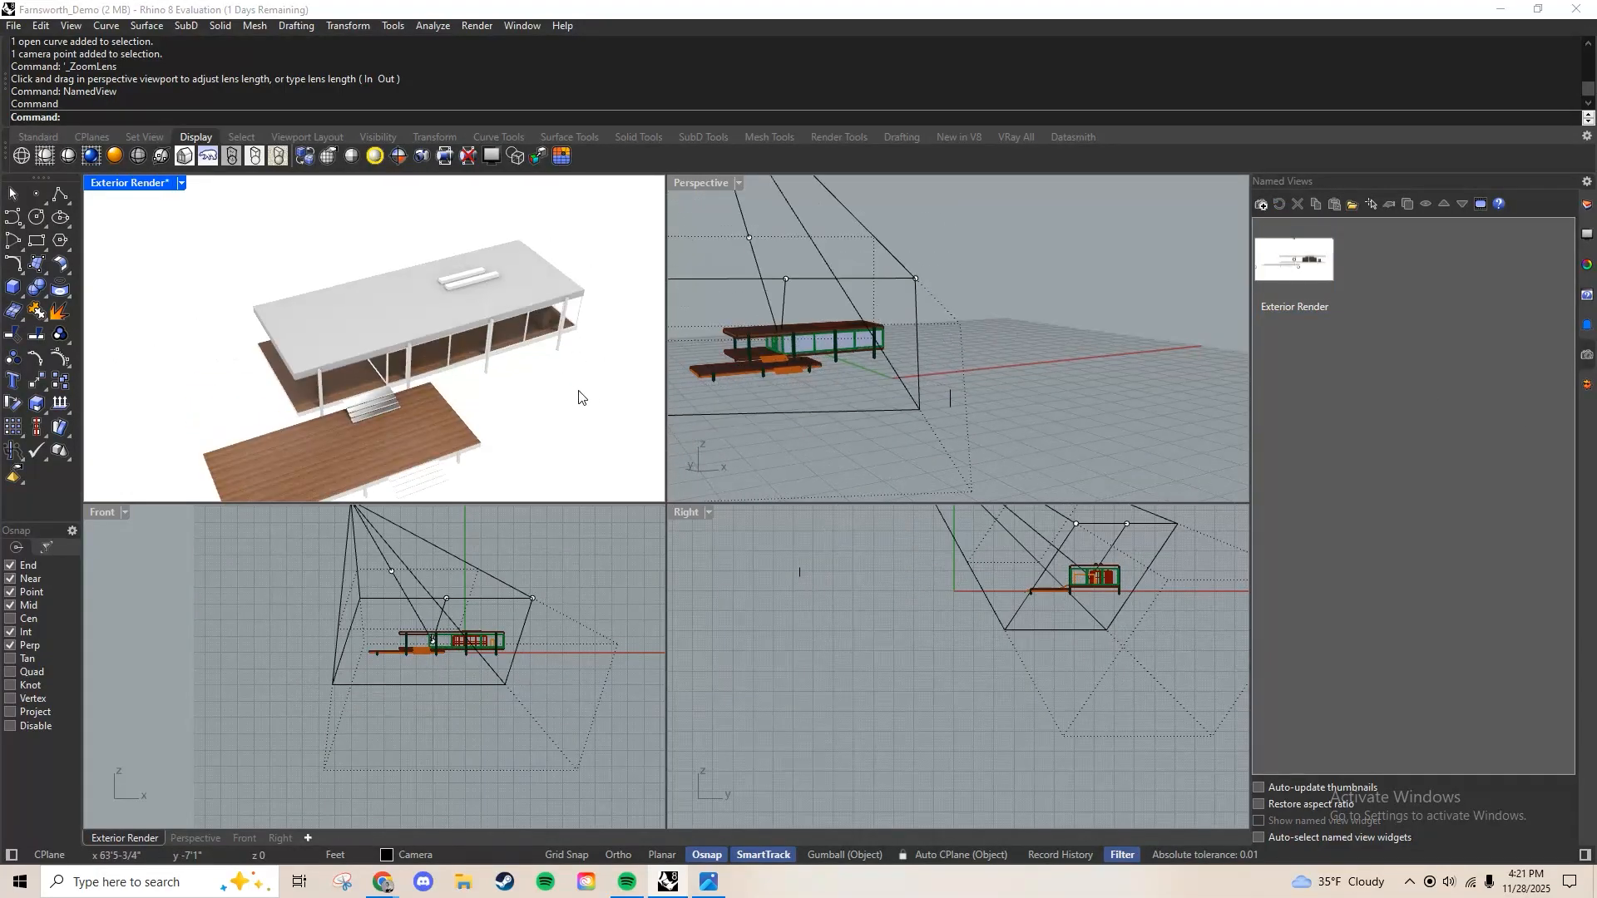
{"action": "key", "text": "ctrl+z"}
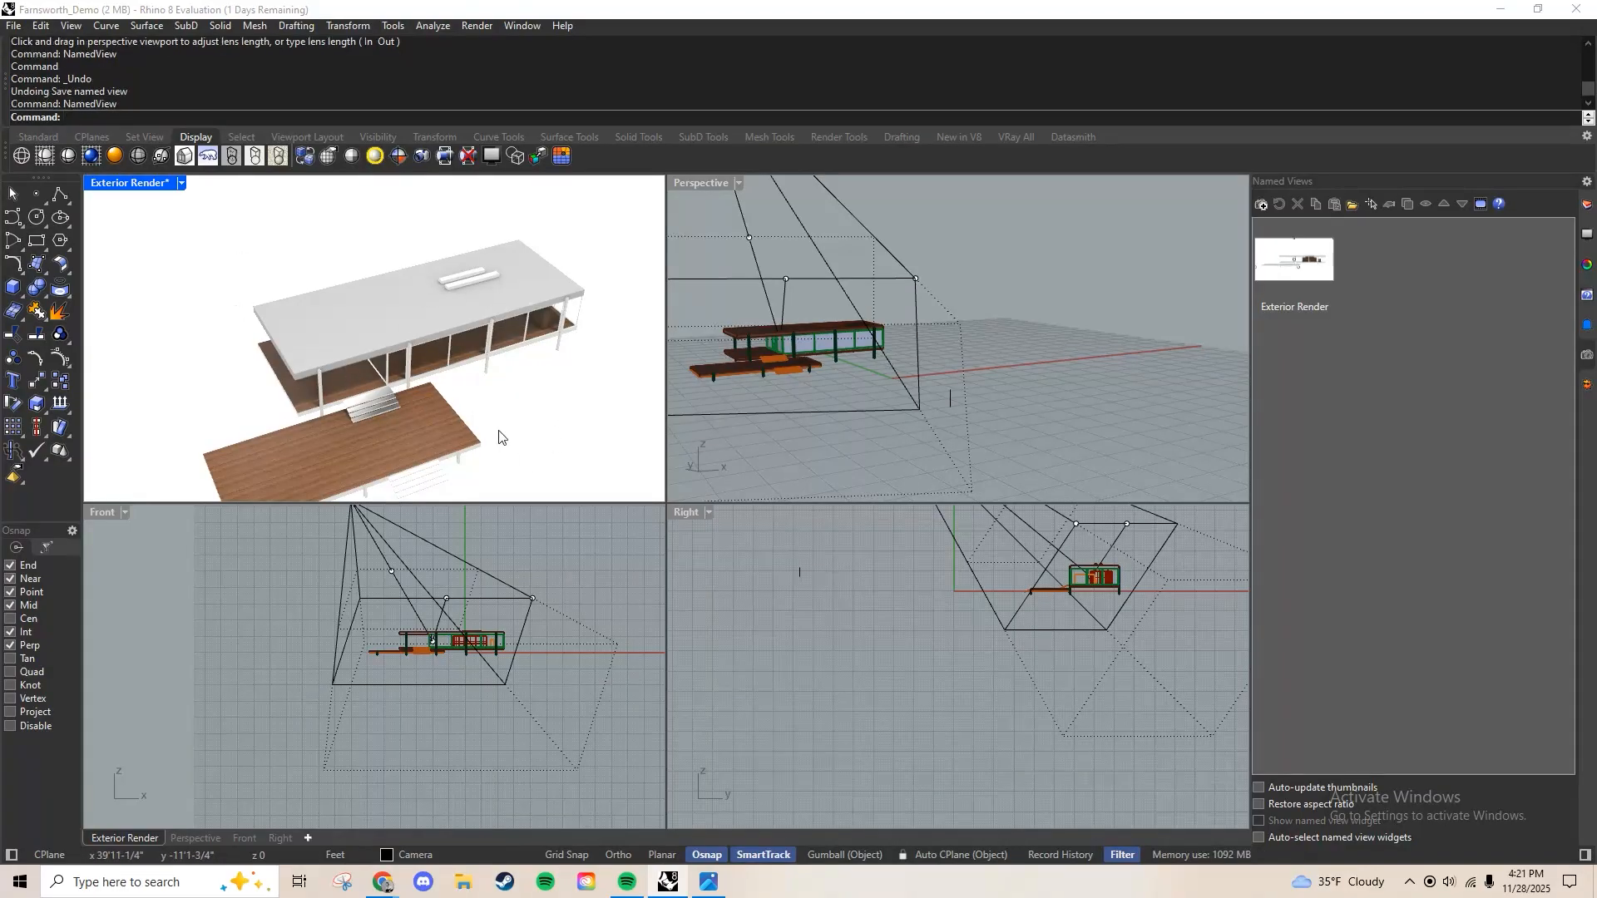
{"action": "right_click_drag", "start_coordinate": [499, 438], "coordinate": [494, 393]}
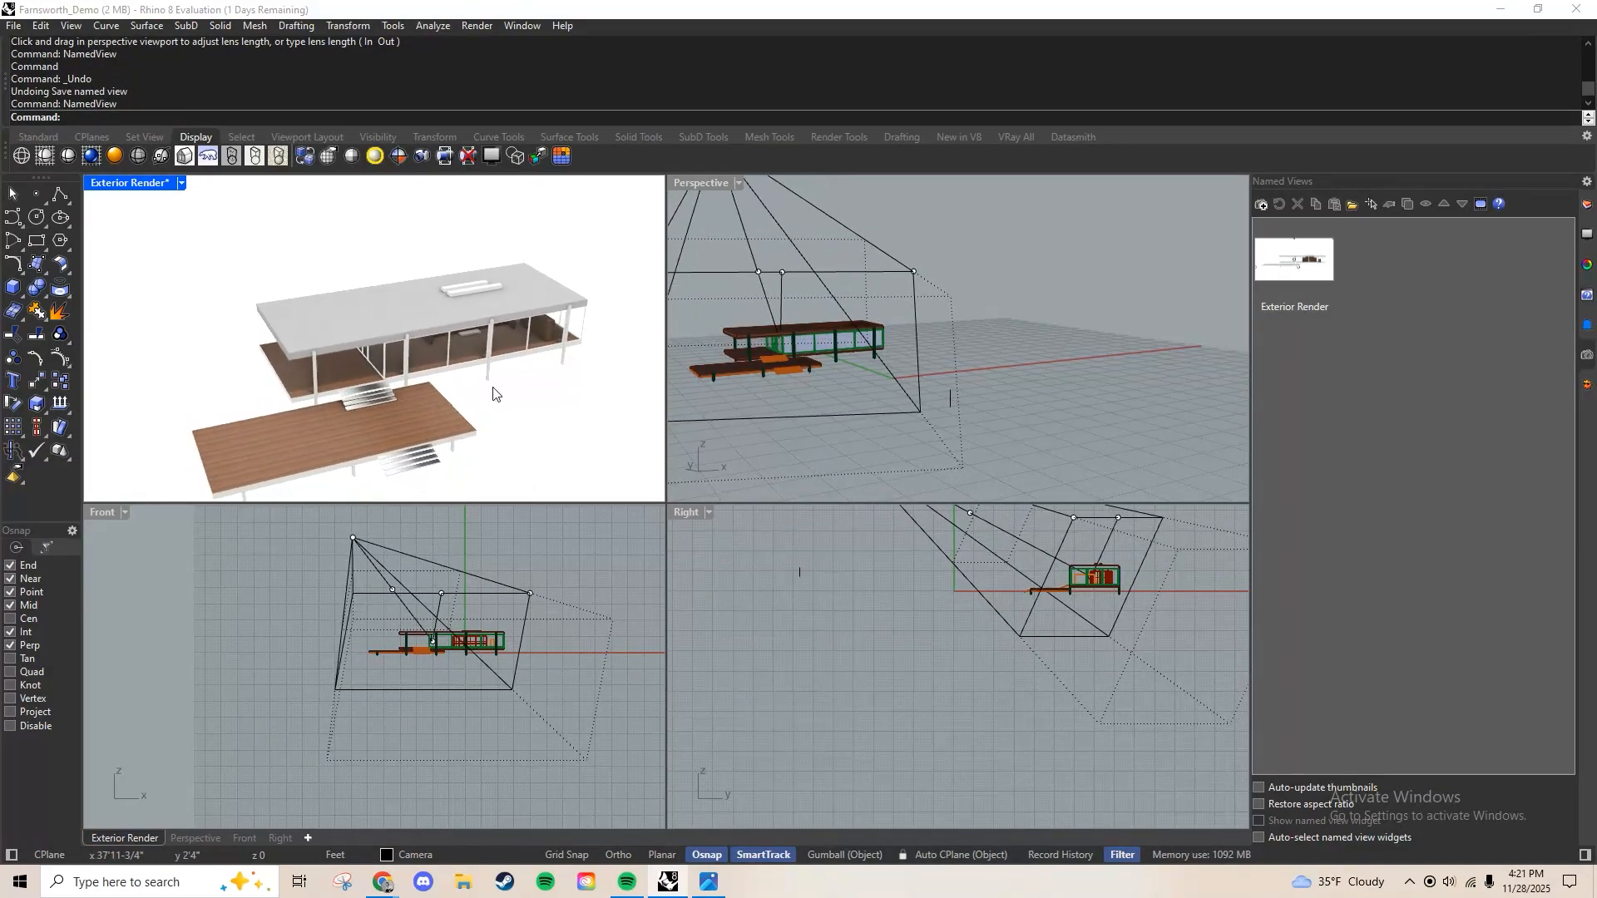
{"action": "key", "text": "ctrl+y"}
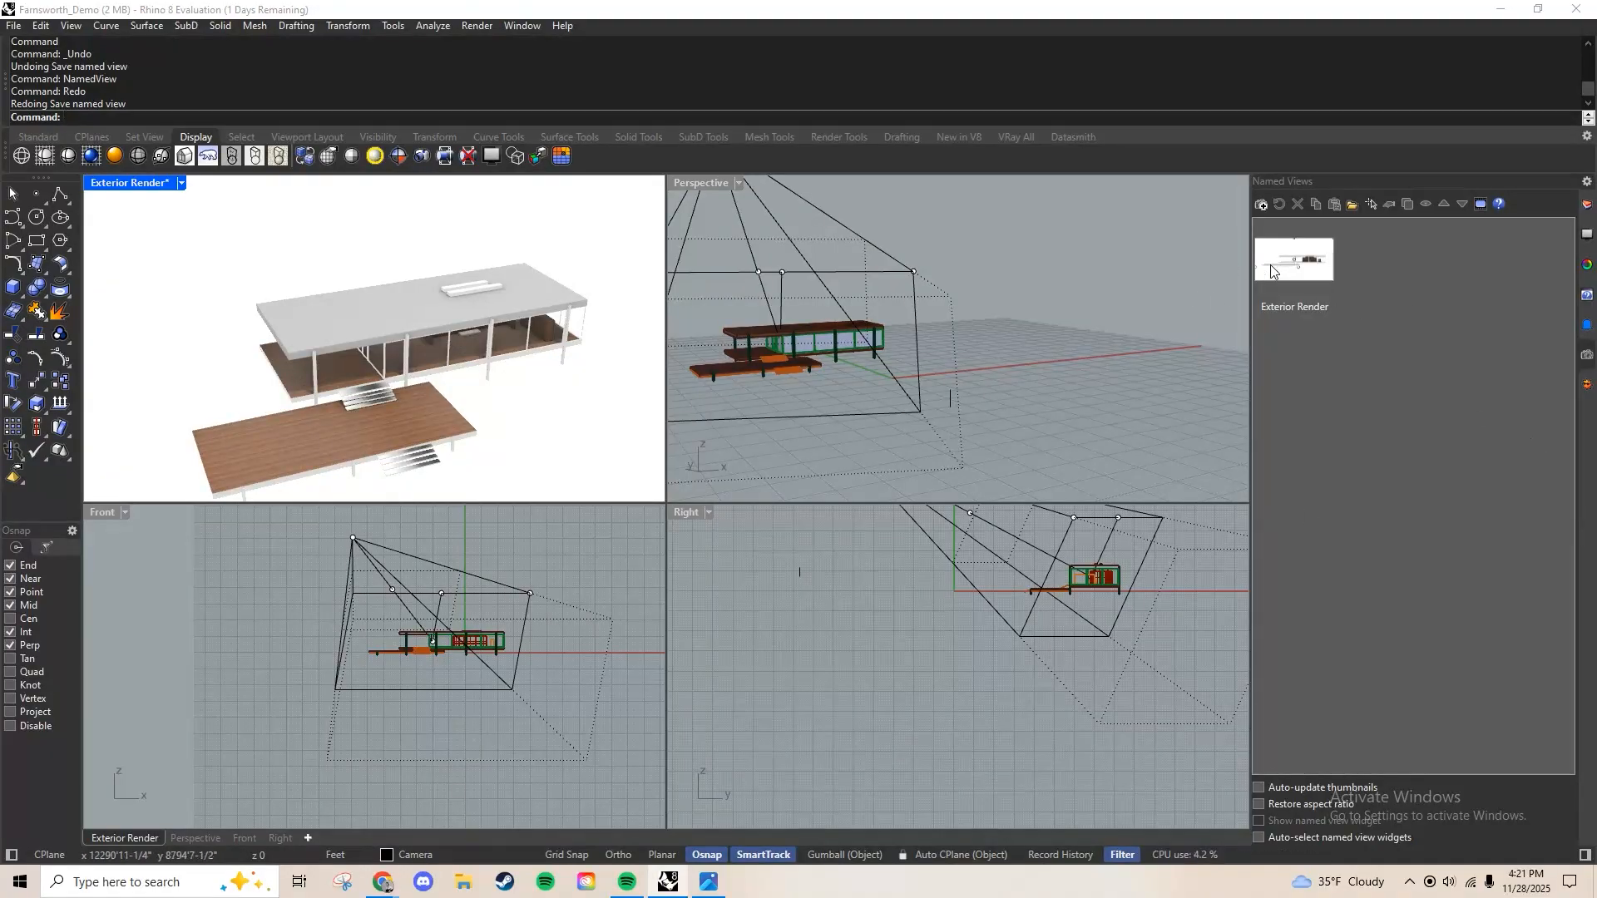
{"action": "double_click", "coordinate": [1322, 260]}
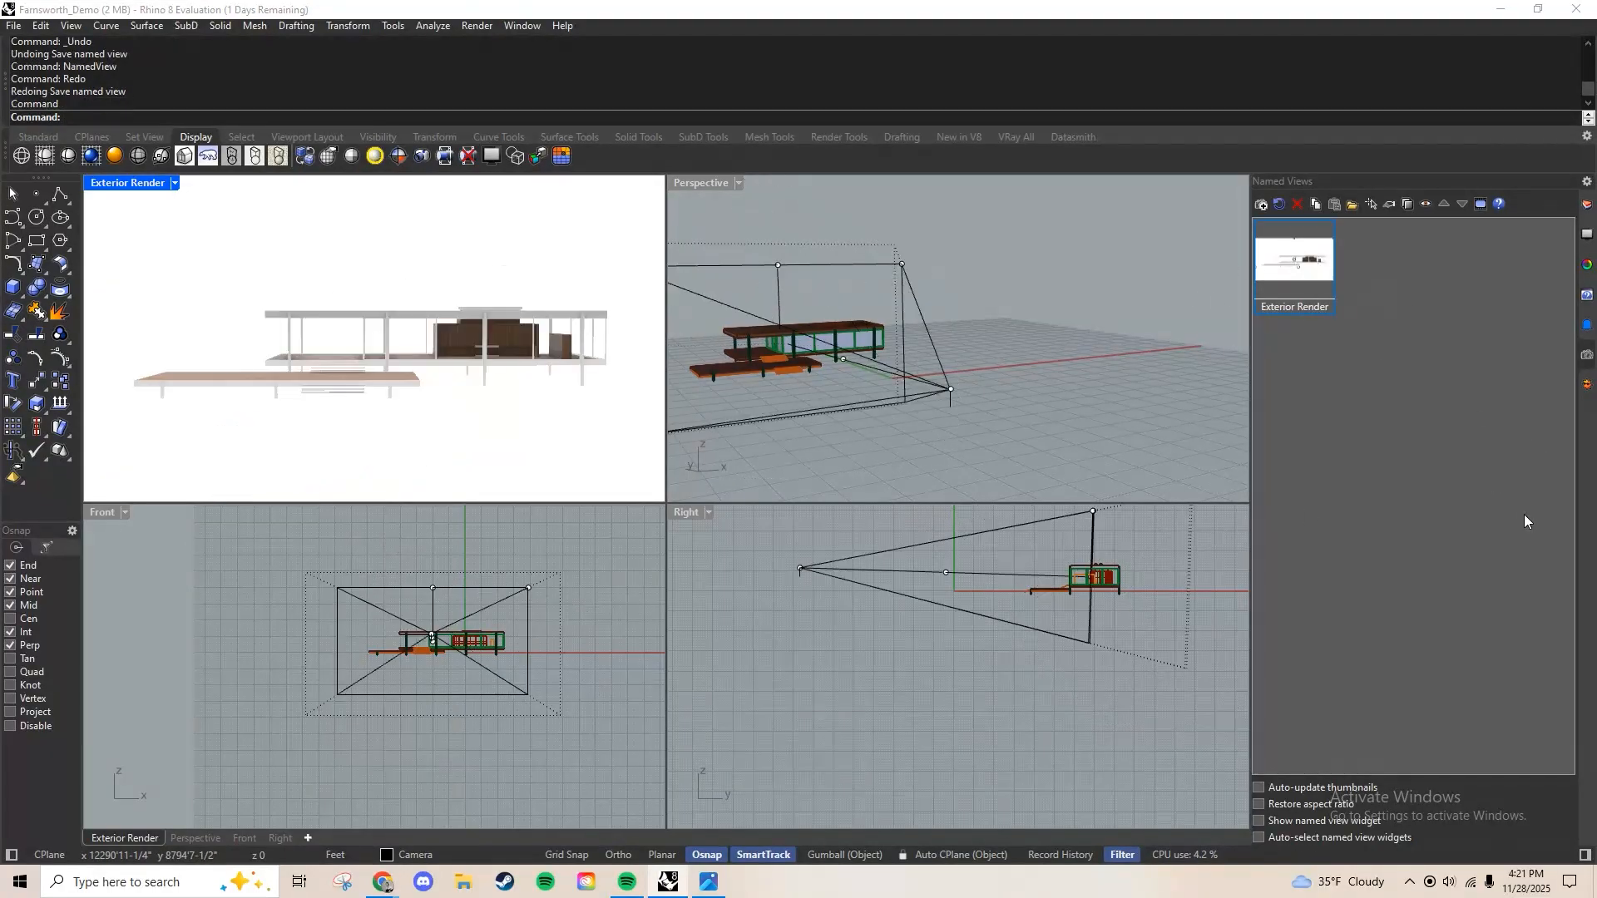
Apply the Exterior Render named view to the shaded perspective viewport and maximize the rendered Exterior Render viewport
{"action": "left_click", "coordinate": [759, 253]}
{"action": "double_click", "coordinate": [1292, 265]}
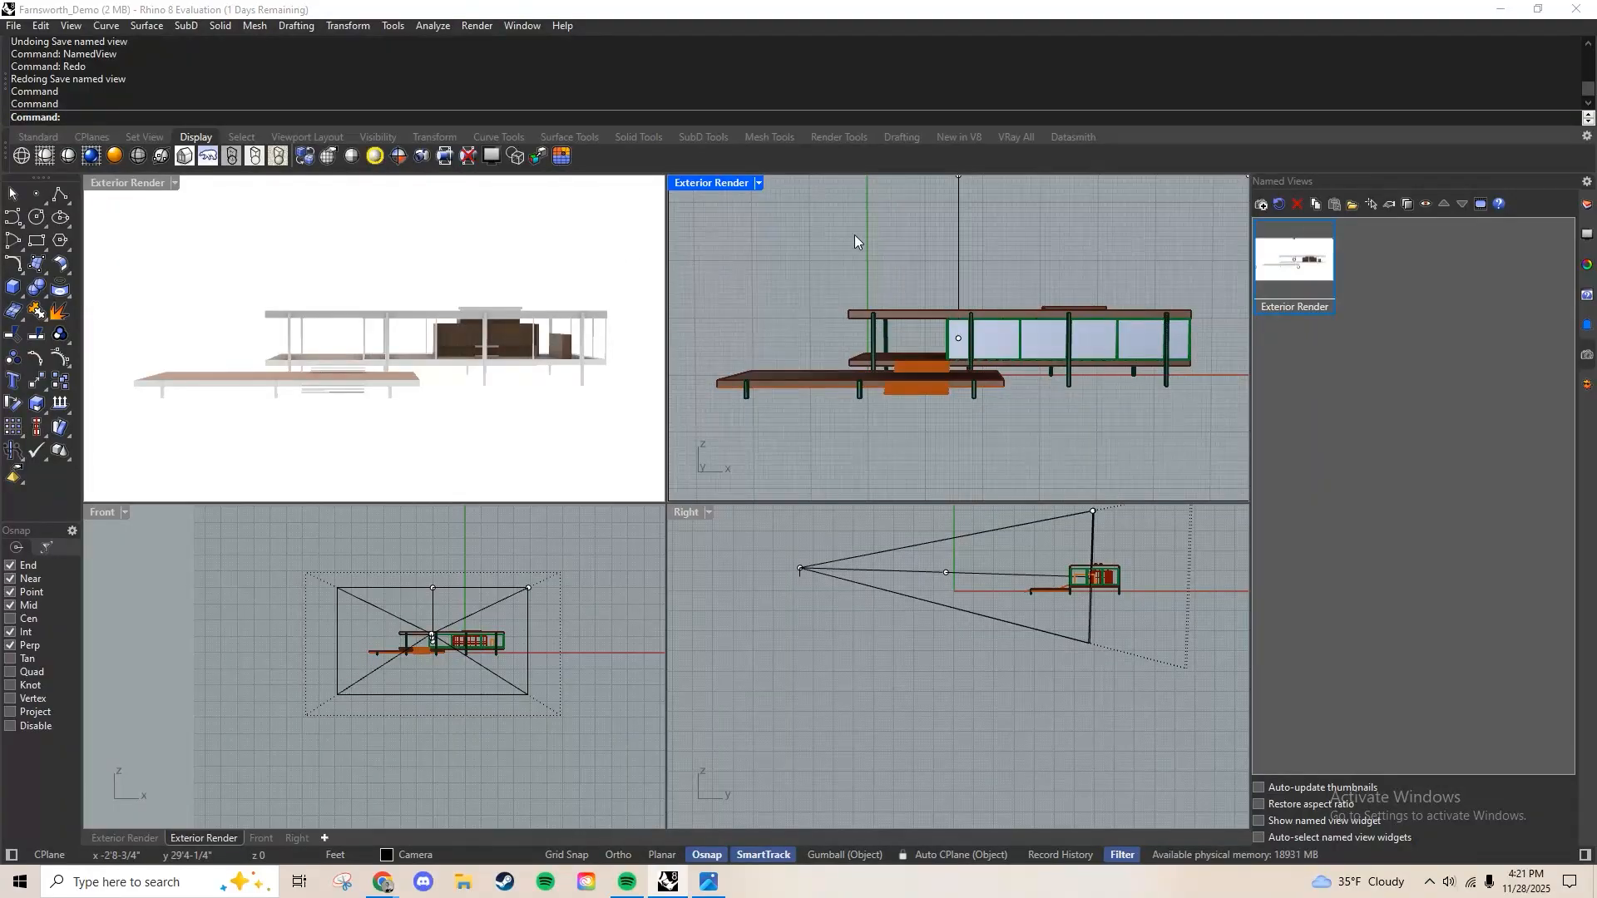
{"action": "double_click", "coordinate": [148, 182]}
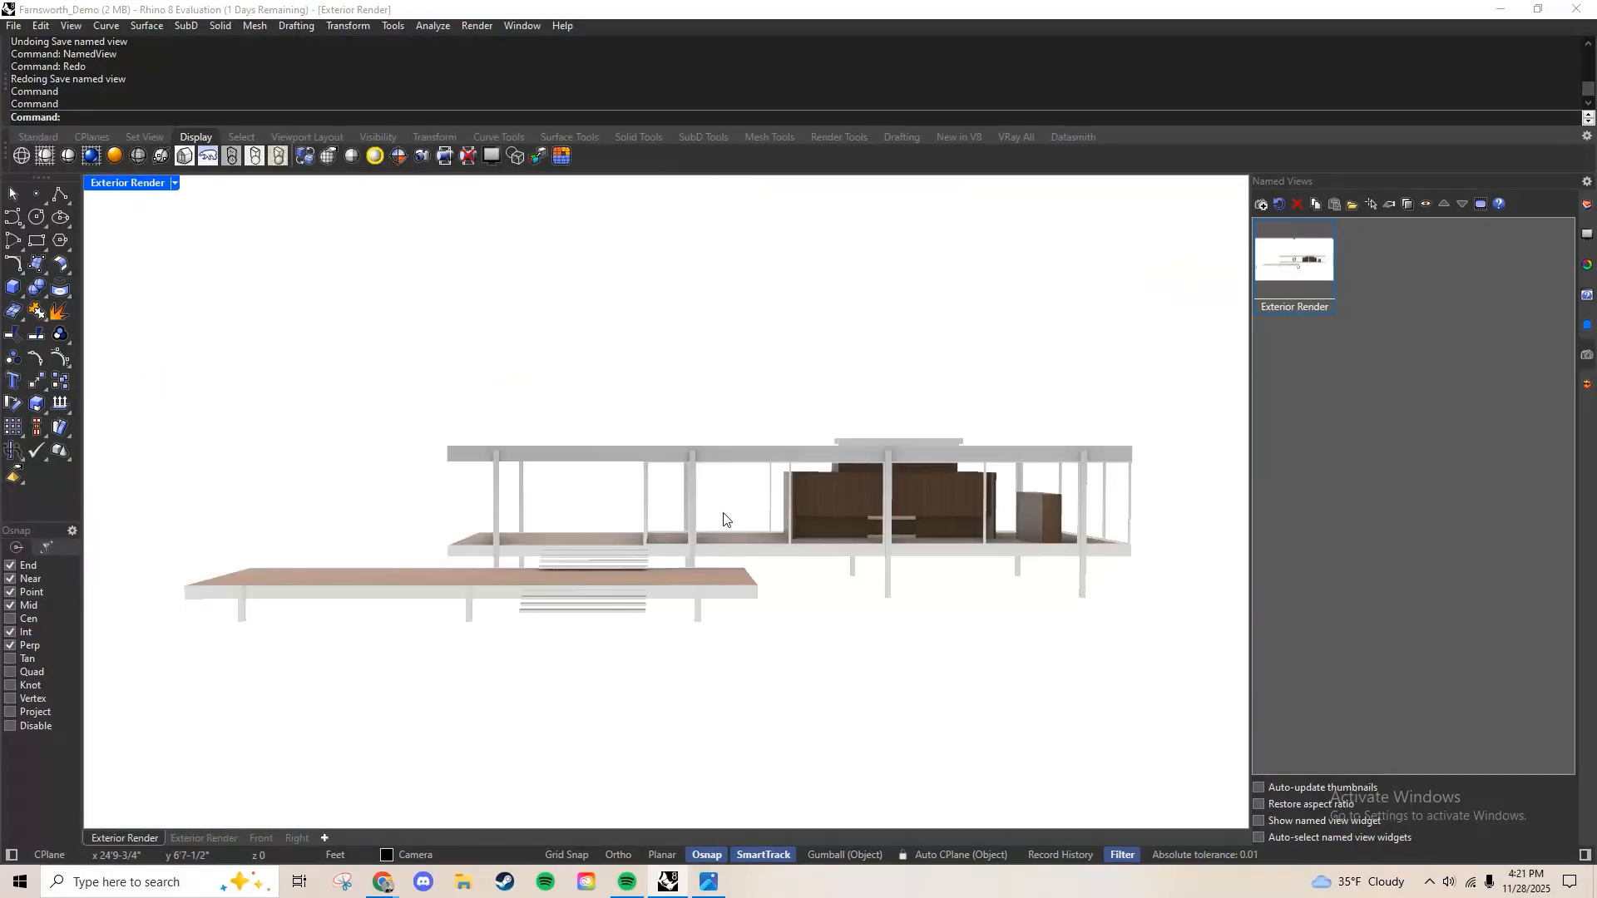